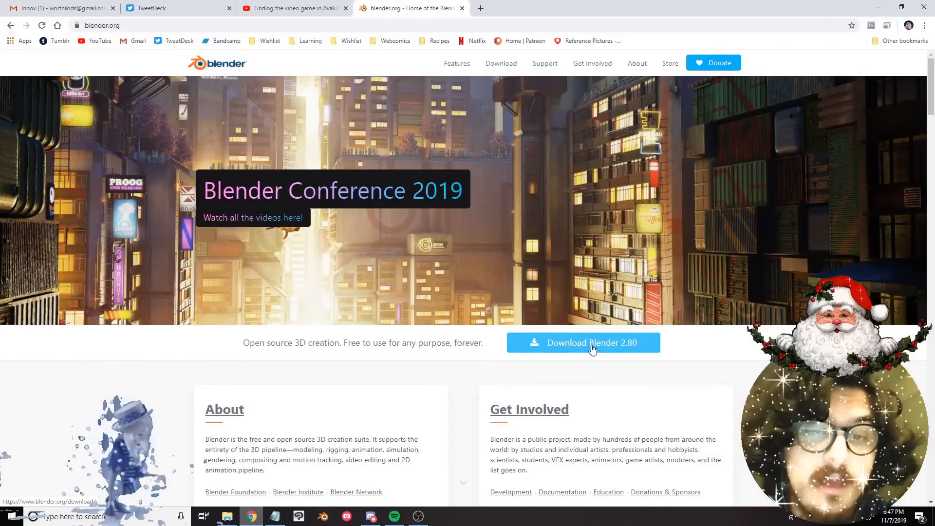
Open the download page for Blender 2.80 from the Blender website.
click(593, 347)
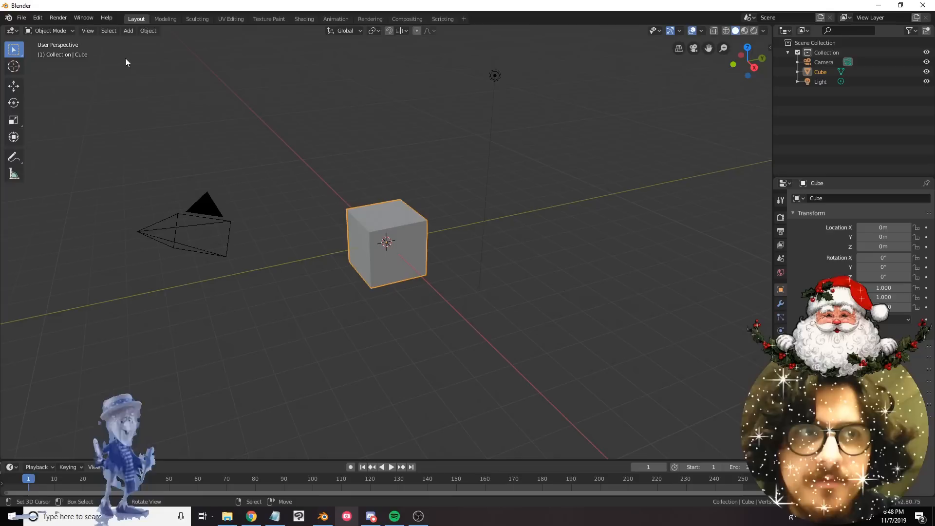
Switch to Blender and load the factory preferences.
click(38, 18)
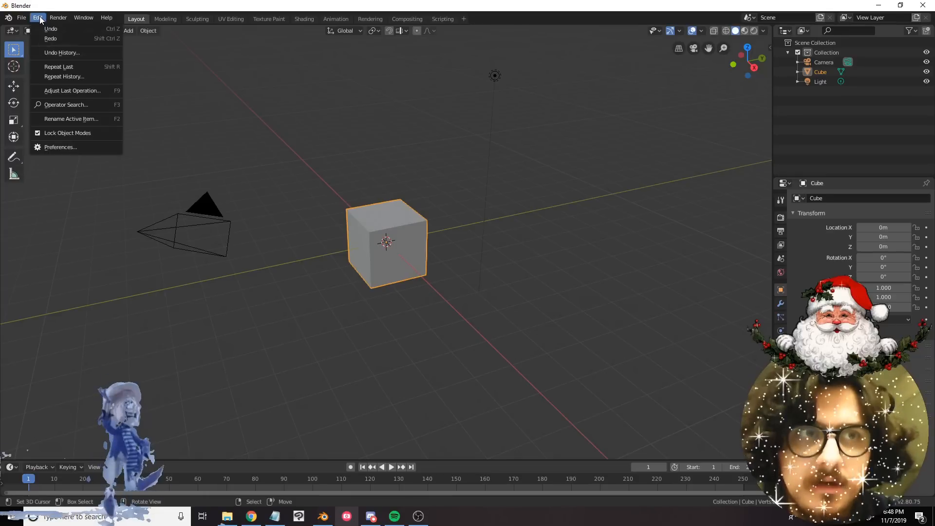
click(58, 148)
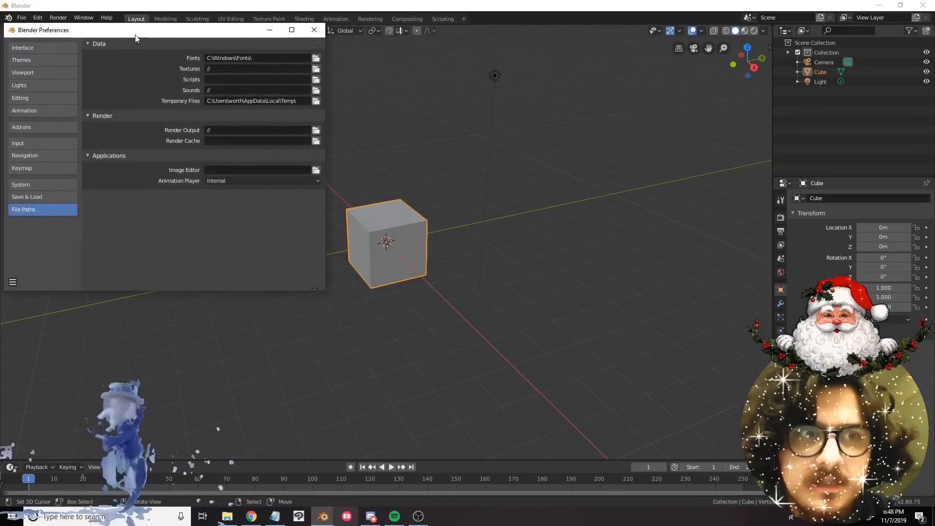
drag(136, 37, 469, 158)
click(346, 404)
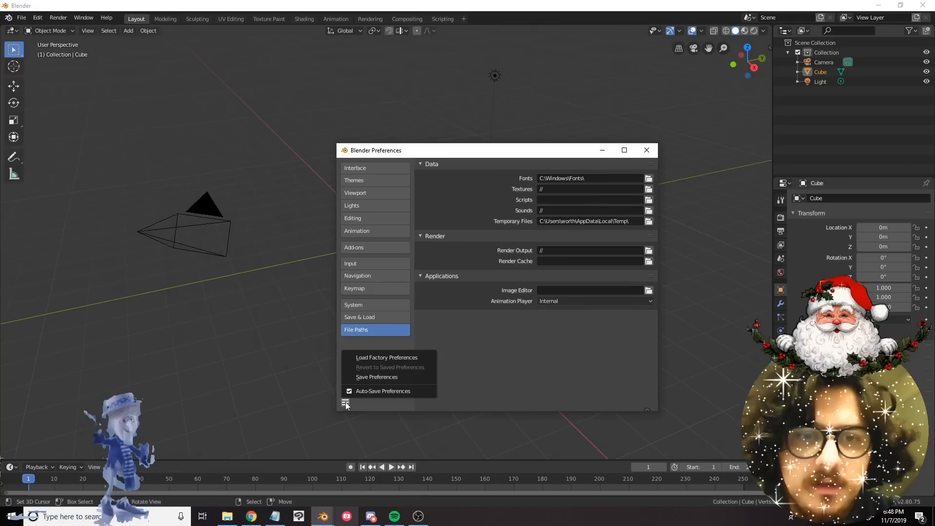
click(382, 358)
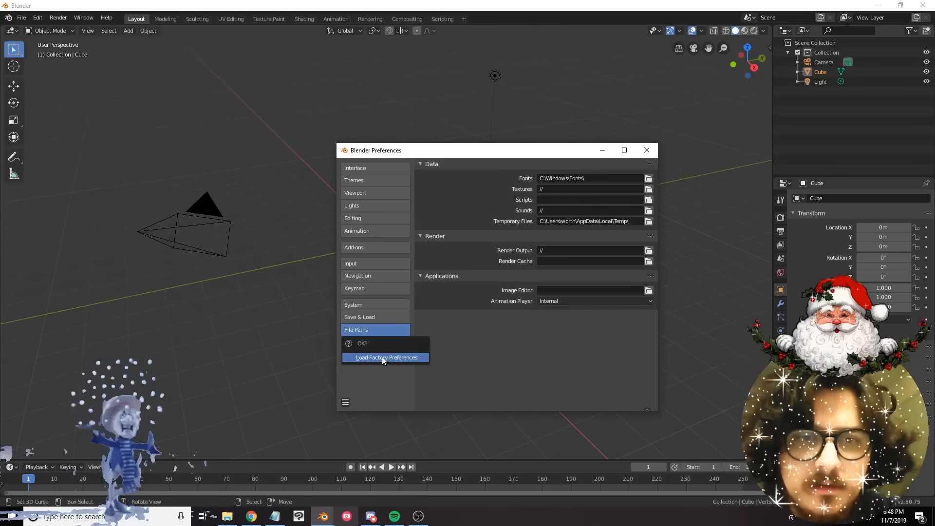
click(382, 358)
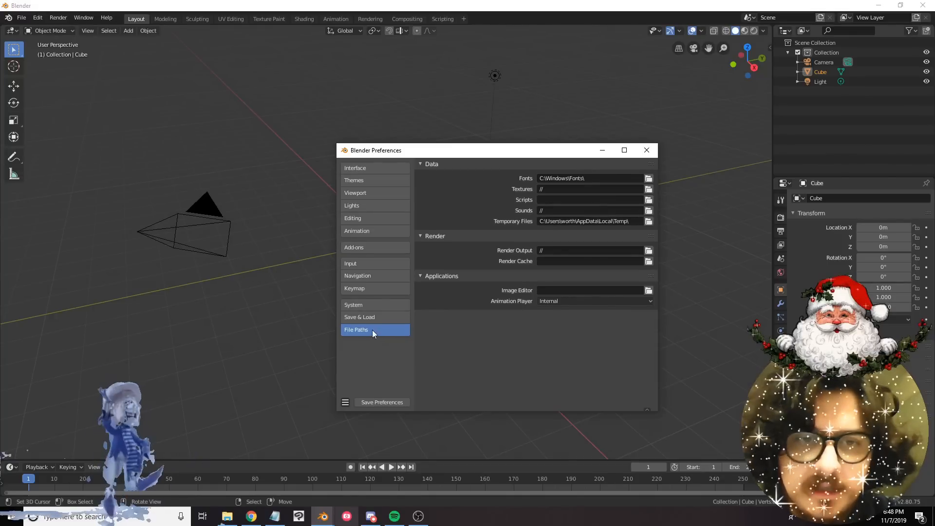
Set the keymap to select with the right mouse button and enable Select All Toggles.
click(356, 263)
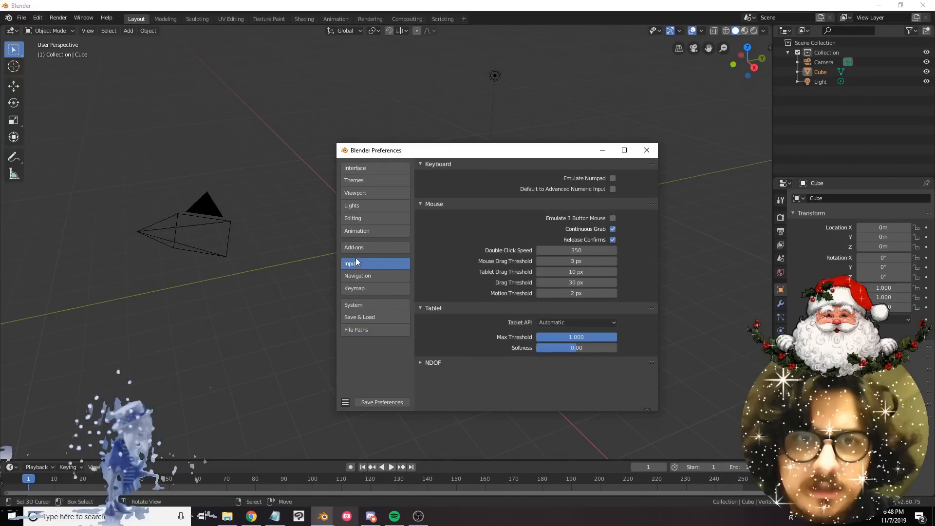
click(367, 248)
click(362, 276)
click(365, 289)
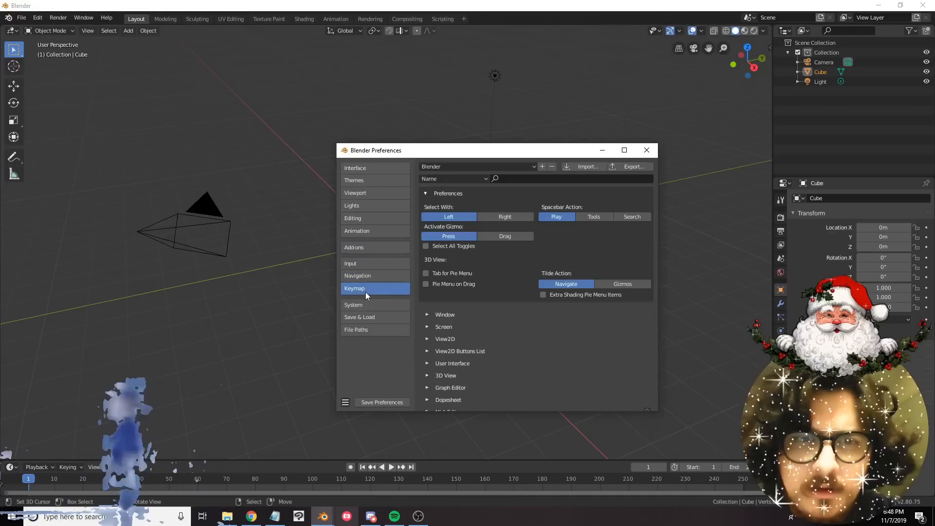
click(498, 219)
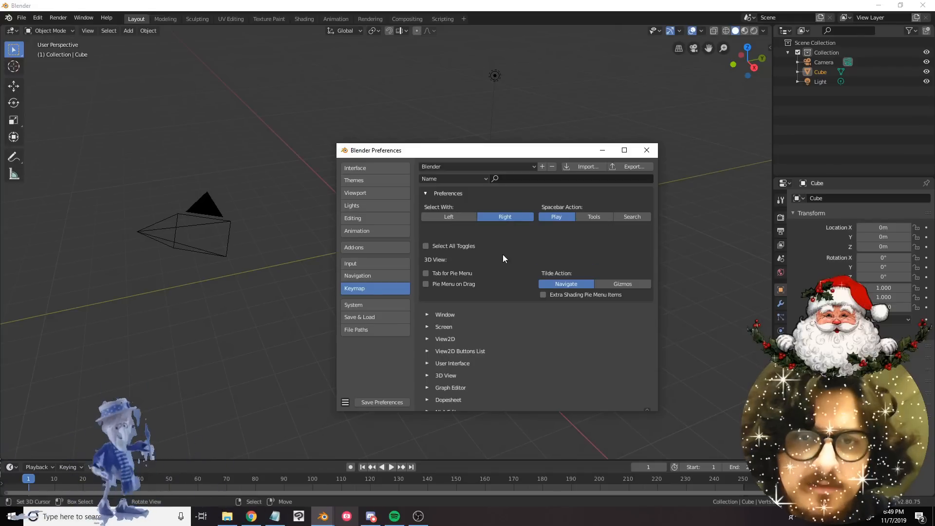
click(448, 247)
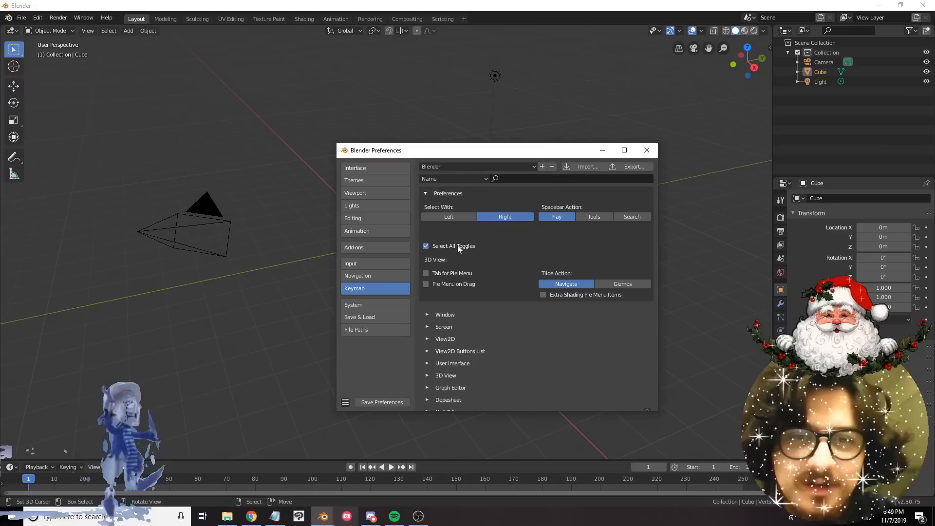
click(446, 139)
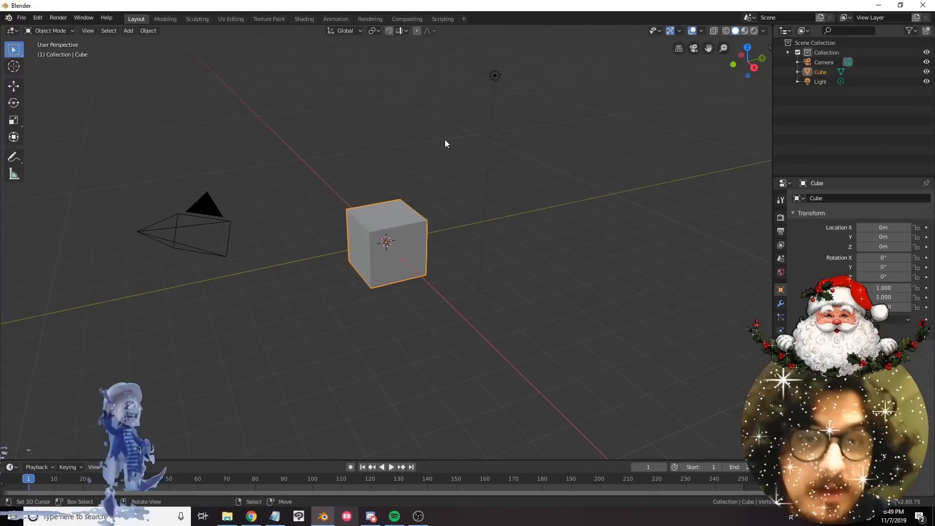
Create a new file from the 2D Animation template.
click(21, 18)
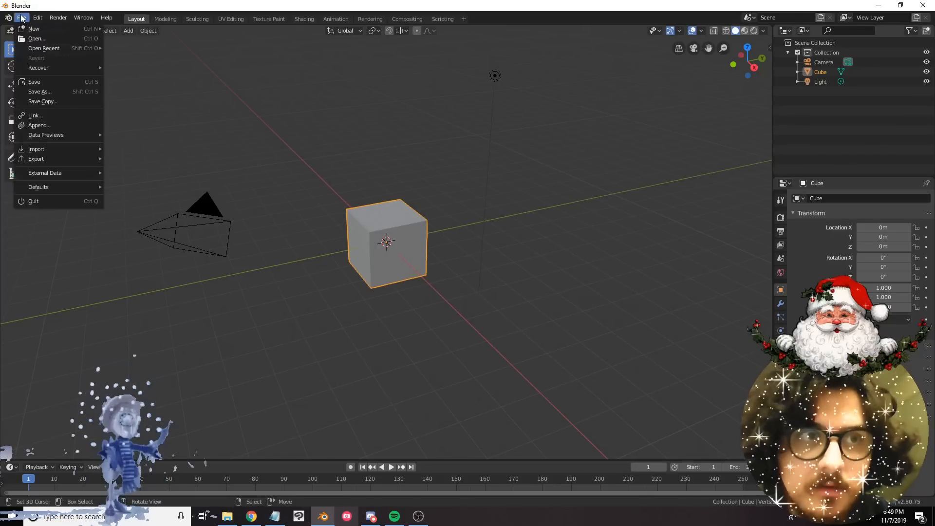
mouse_move(45, 30)
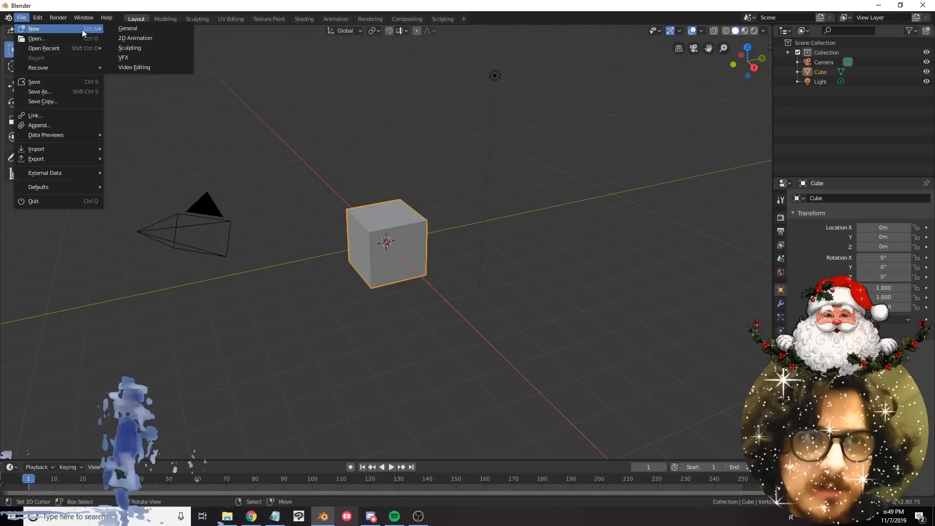
click(143, 40)
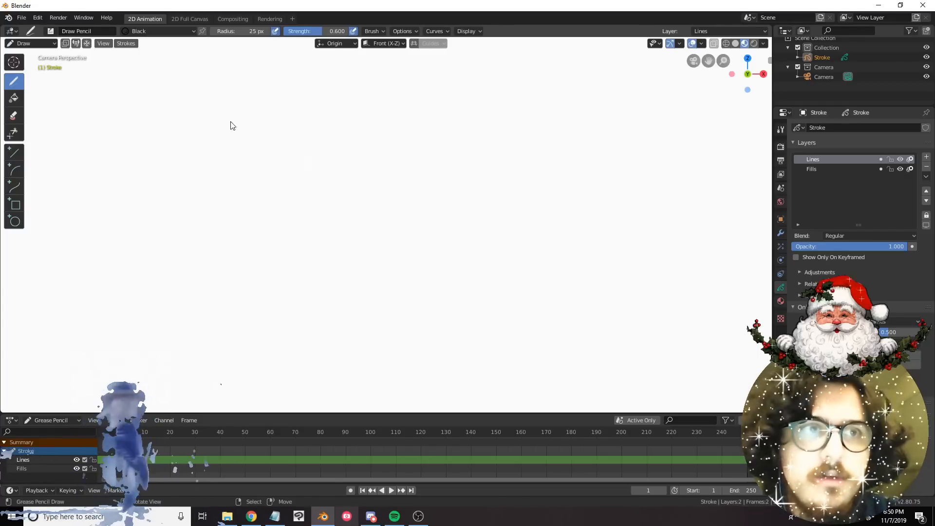
click(22, 17)
mouse_move(43, 29)
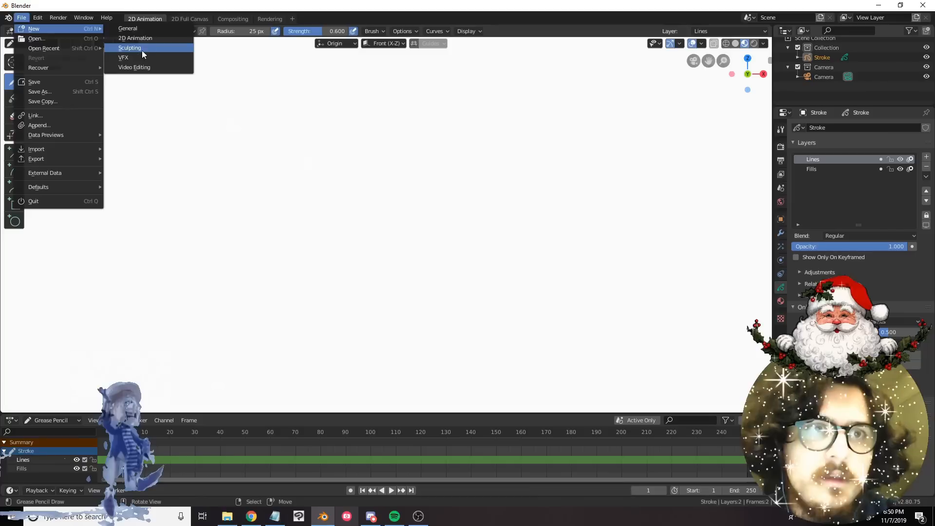
click(139, 38)
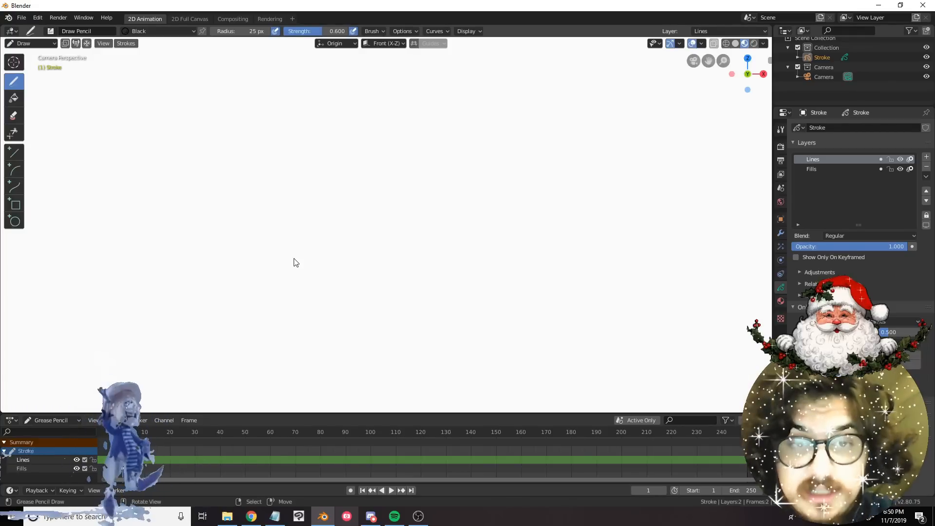
Zoom out until the whole camera frame is in view and orbit out of camera view to see the 3D space.
scroll(294, 262, down, 2)
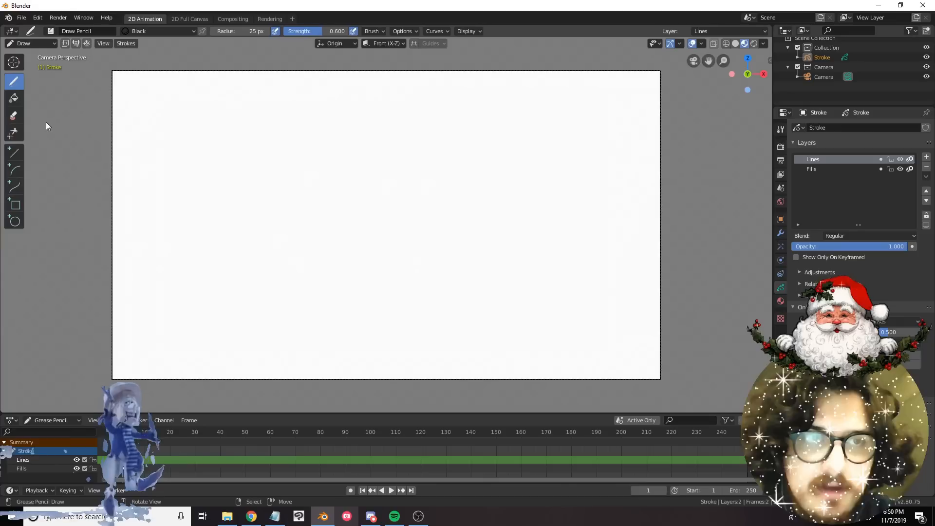
scroll(609, 207, down, 1)
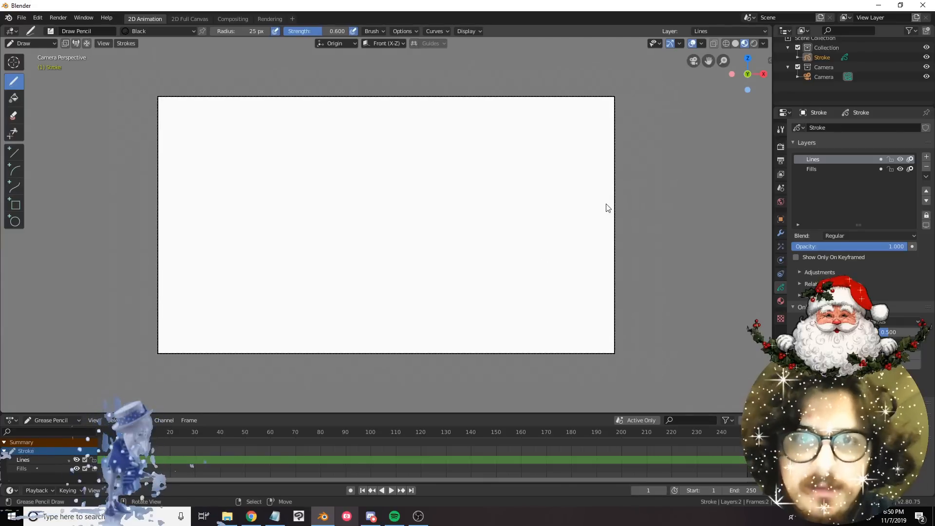
scroll(546, 203, up, 1)
scroll(531, 204, up, 1)
scroll(530, 203, down, 1)
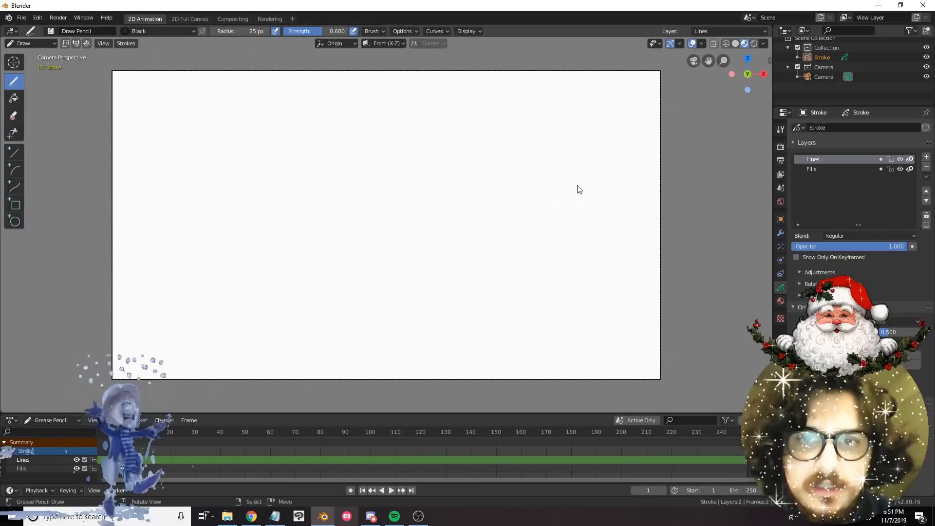
middle_drag(587, 169, 468, 211)
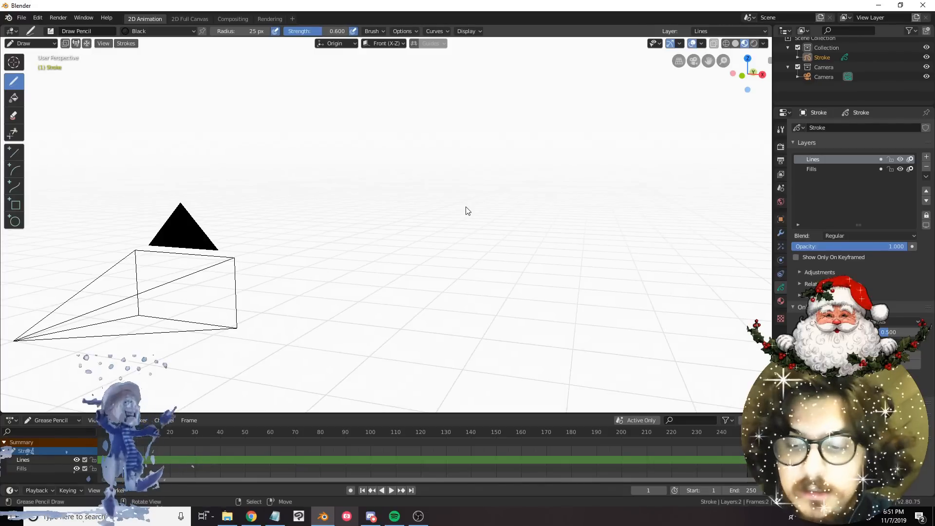
Examine the Navigation and Input settings in the preferences.
click(41, 18)
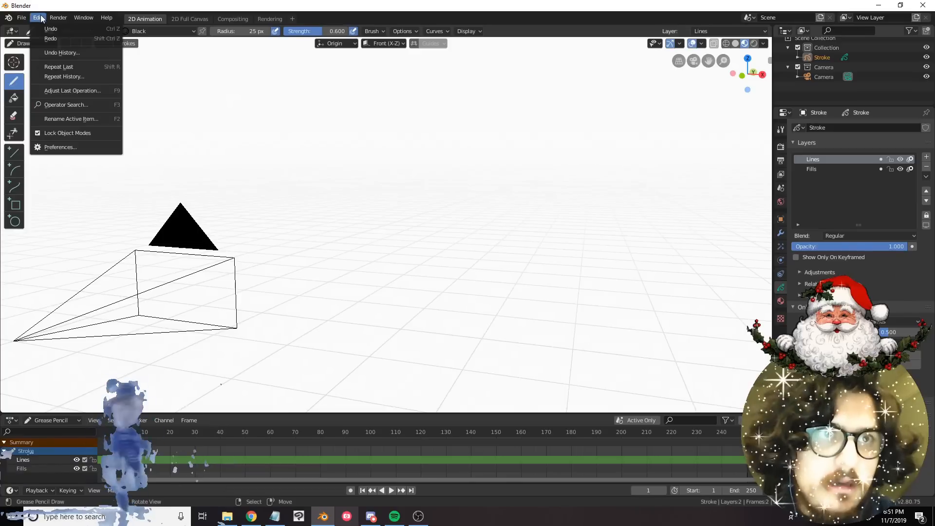
click(65, 147)
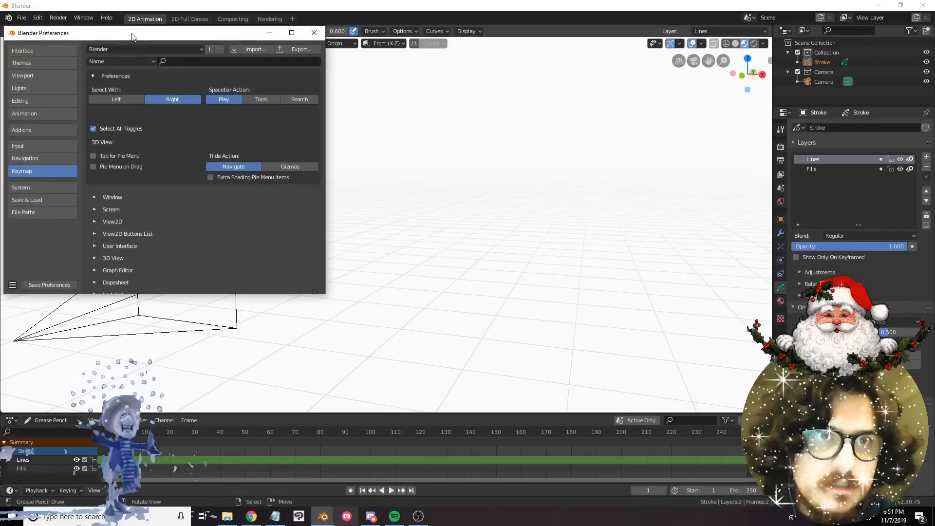
drag(130, 33, 335, 108)
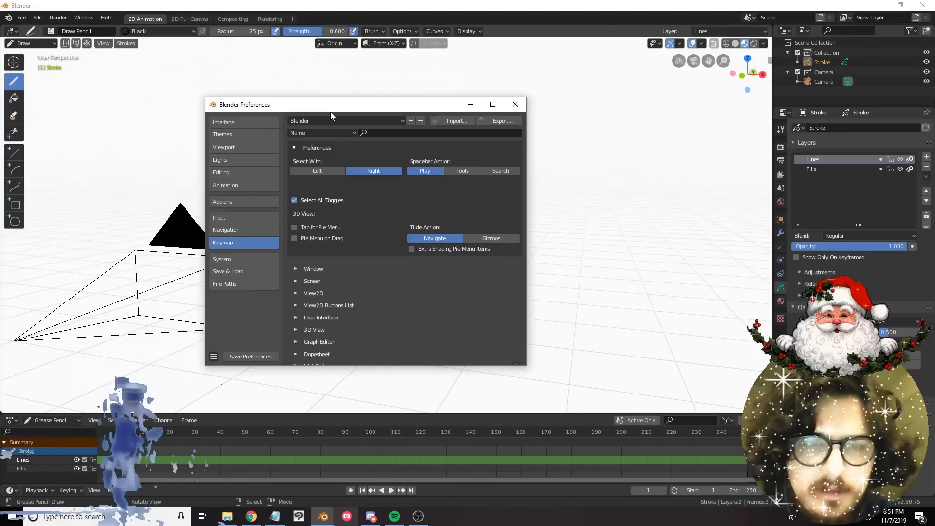
click(234, 229)
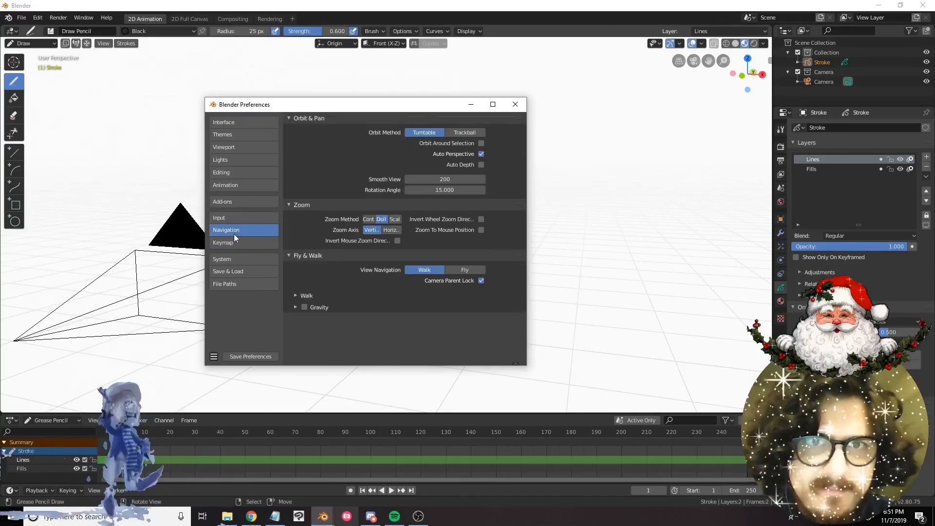
click(236, 218)
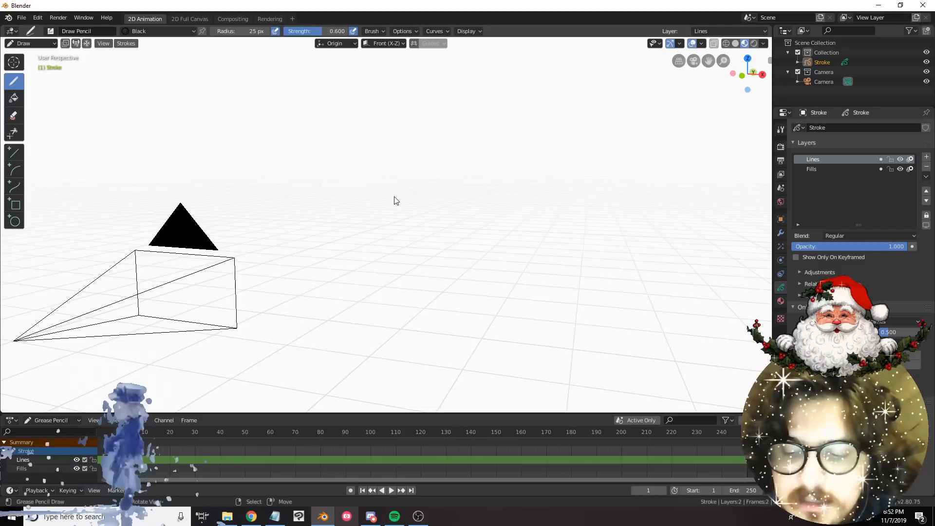
Toggle between camera view and user perspective, orbiting the scene to see the camera from a higher angle.
key(KP_0)
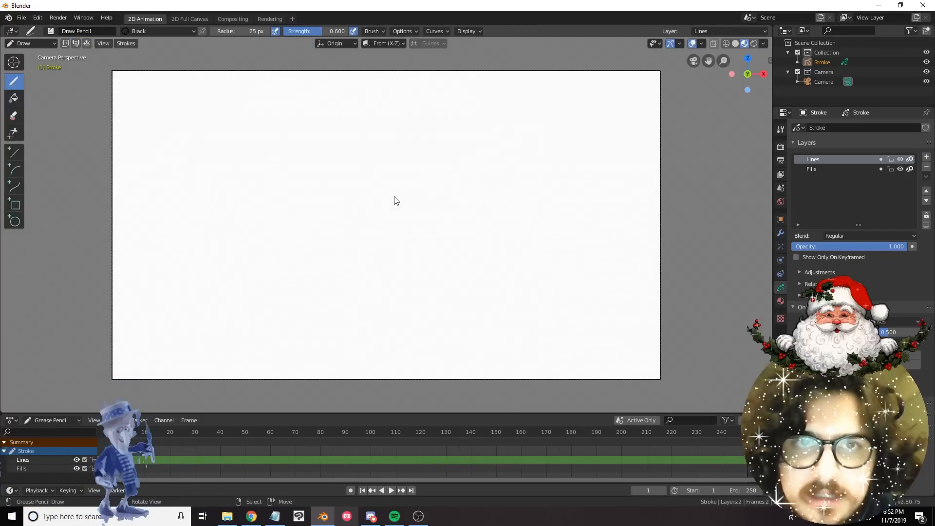
key(KP_0)
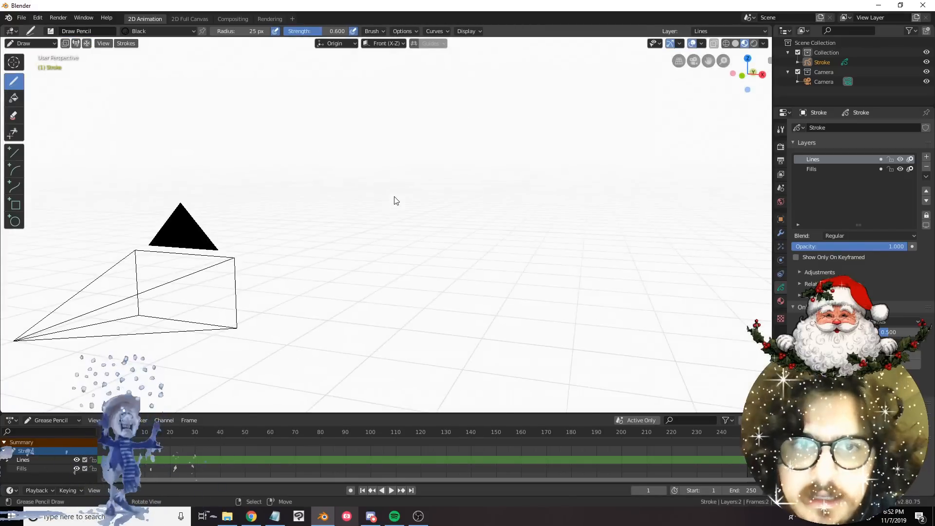
middle_drag(394, 200, 389, 219)
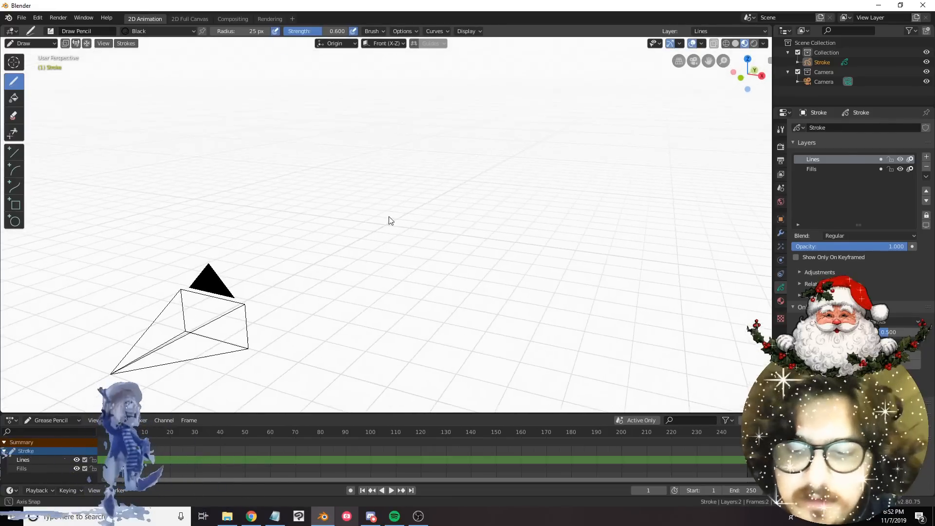
key(KP_0)
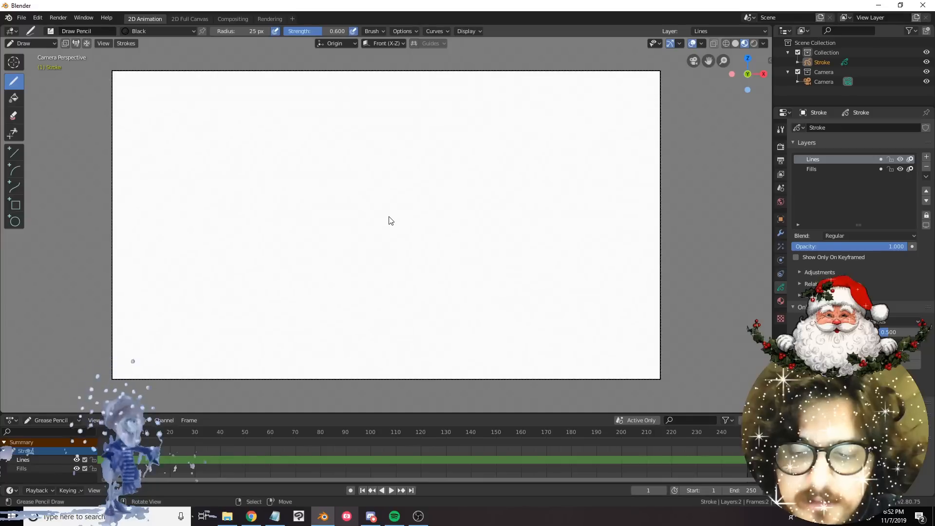
key(KP_0)
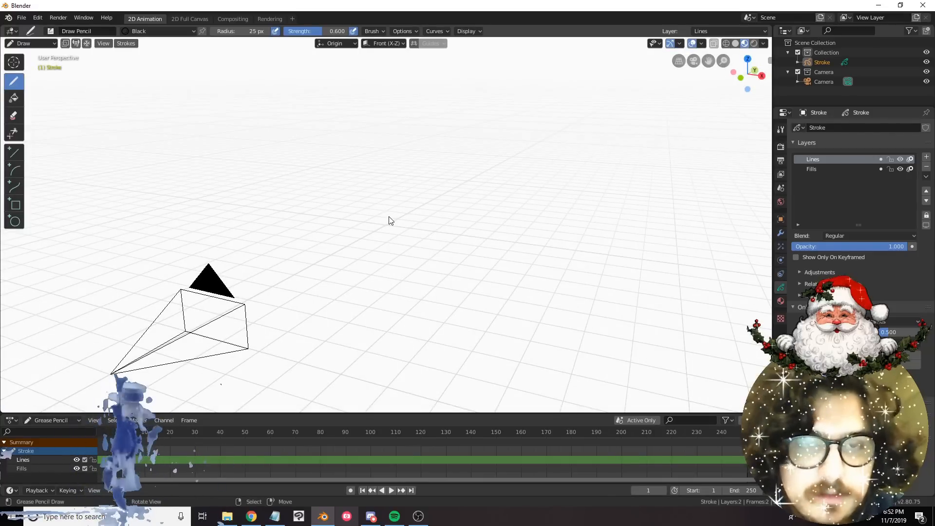
middle_drag(399, 225, 385, 238)
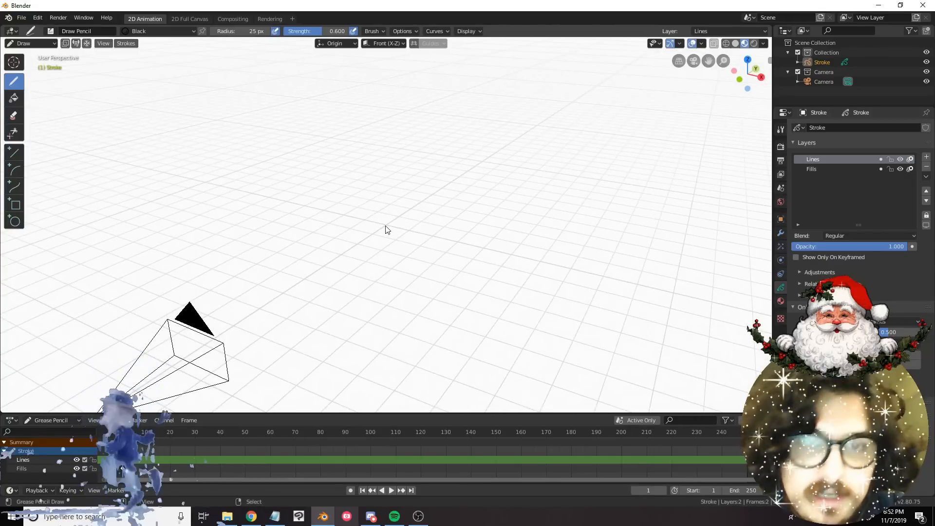
Pan around the camera object, return to camera view and centre the full camera frame in the viewport.
shift+middle_drag(359, 240, 258, 196)
shift+middle_drag(458, 215, 597, 217)
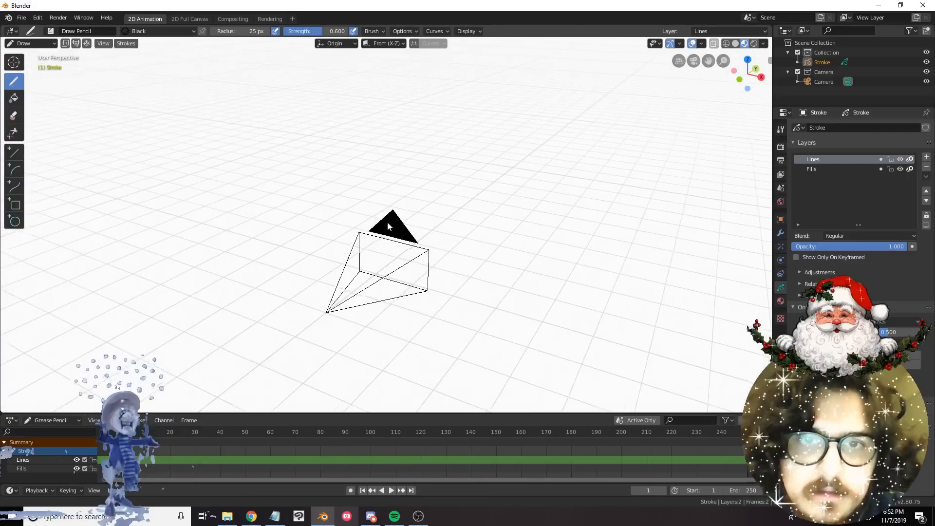
shift+middle_drag(388, 225, 401, 192)
key(KP_0)
scroll(370, 227, up, 2)
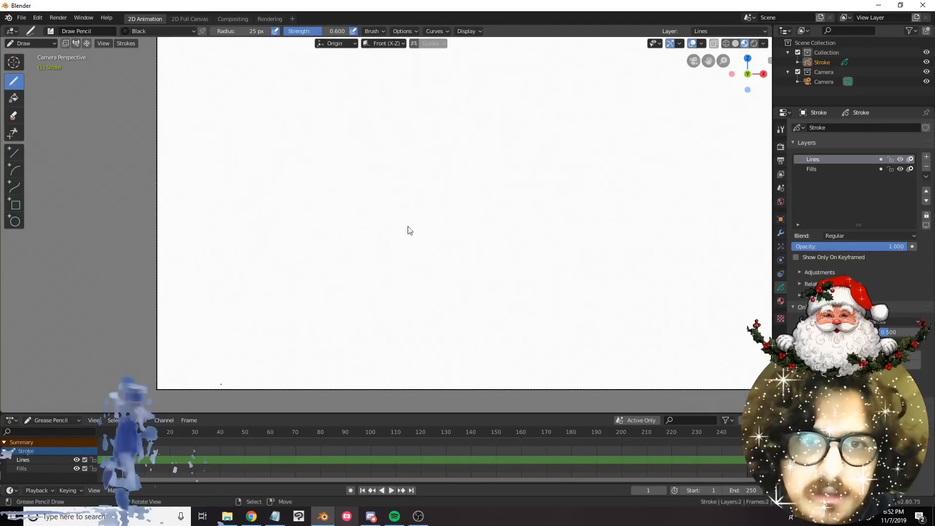
mouse_move(443, 234)
middle_down()
mouse_move(419, 215)
mouse_move(395, 227)
middle_up()
key(KP_0)
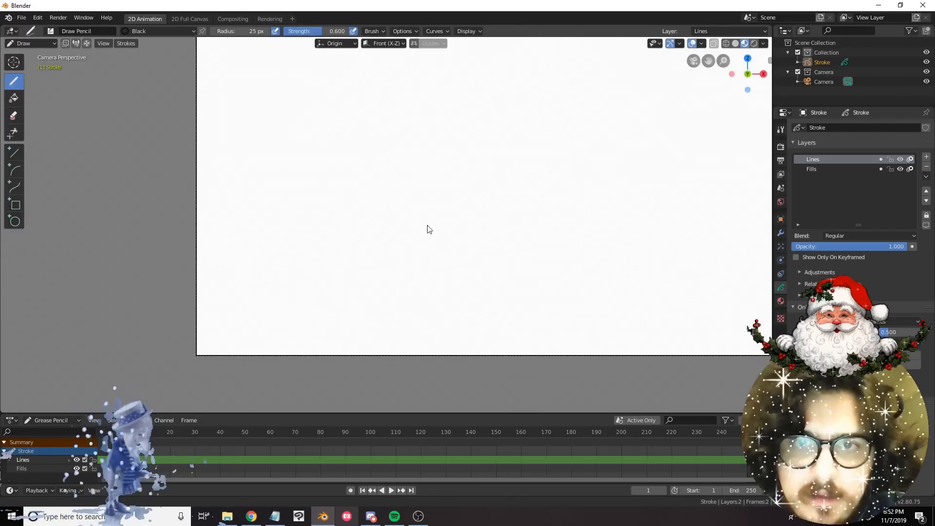
scroll(438, 222, down, 2)
shift+middle_drag(448, 215, 411, 224)
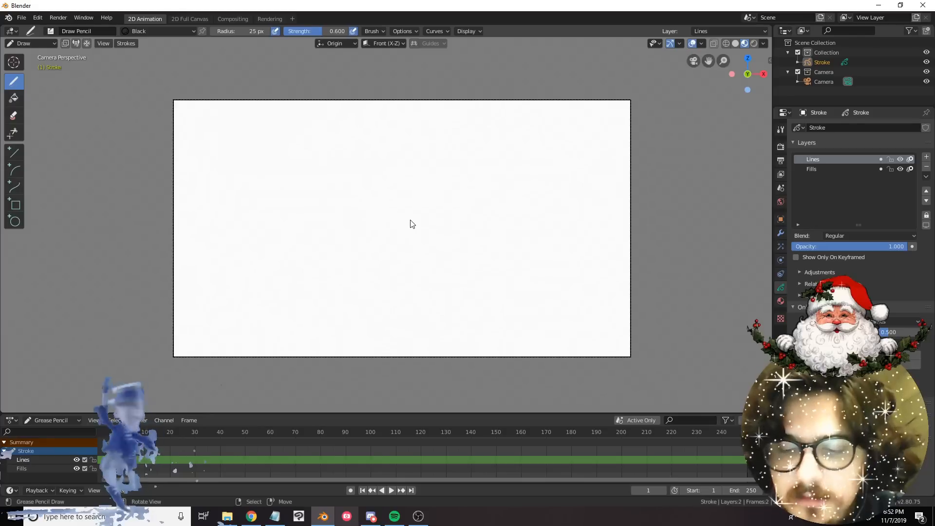
Cycle through the front, right and top orthographic views, finishing in front view.
key(KP_1)
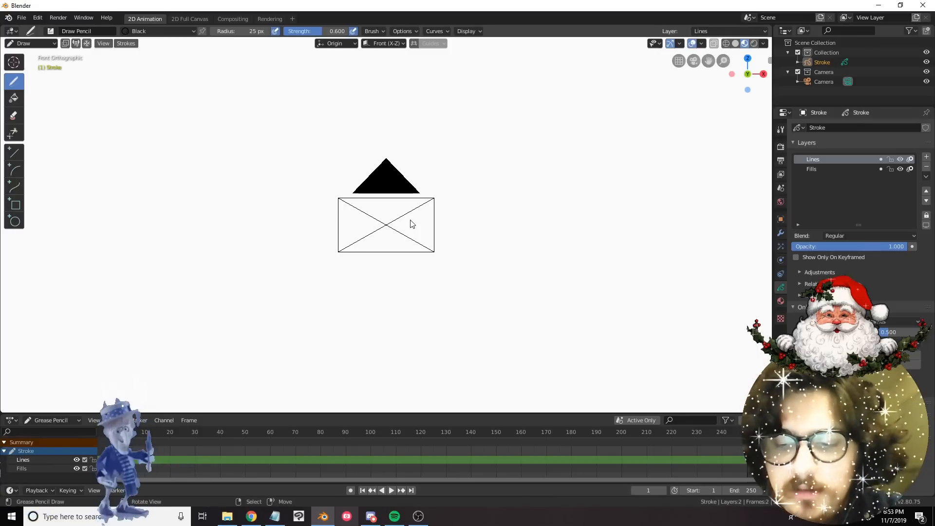
key(KP_3)
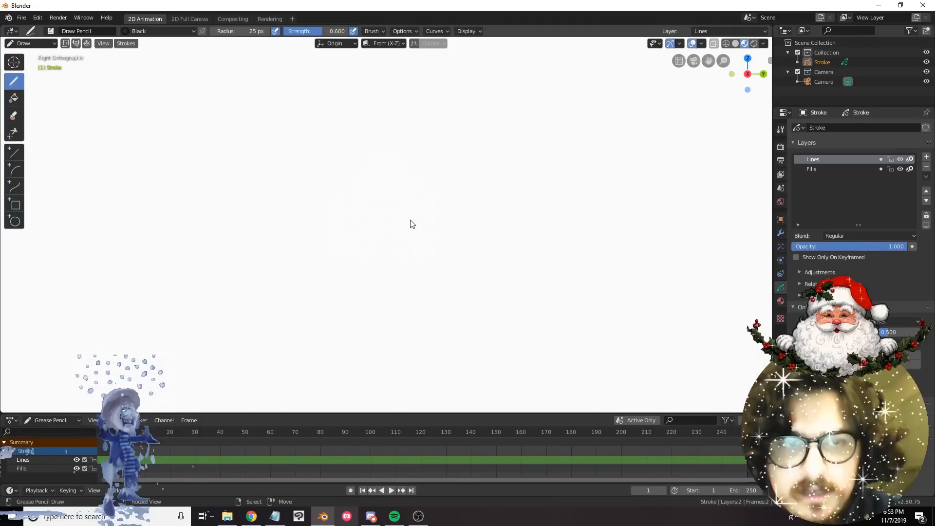
scroll(413, 224, down, 3)
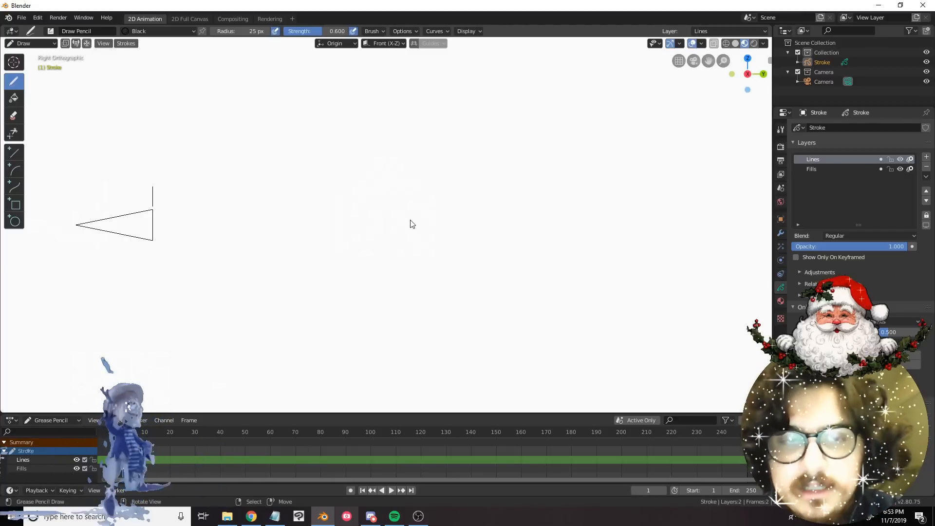
key(KP_7)
scroll(413, 224, down, 2)
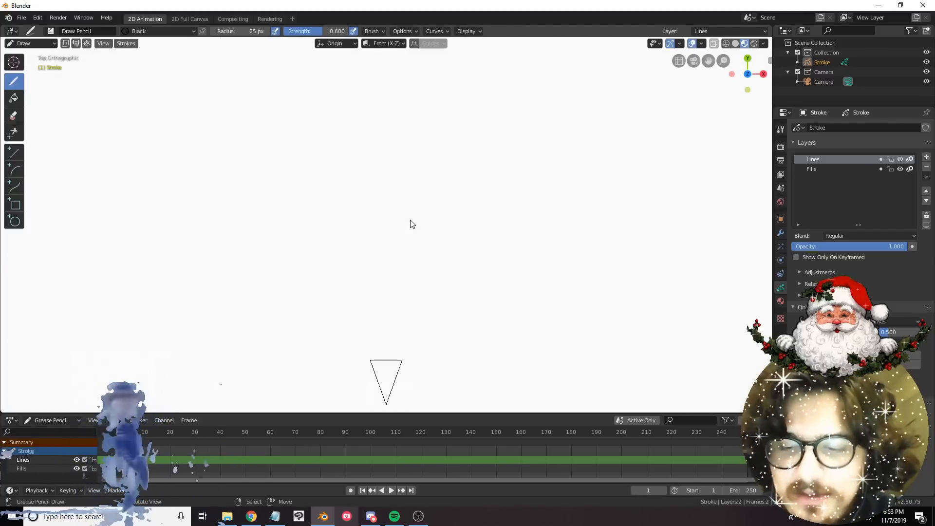
key(KP_1)
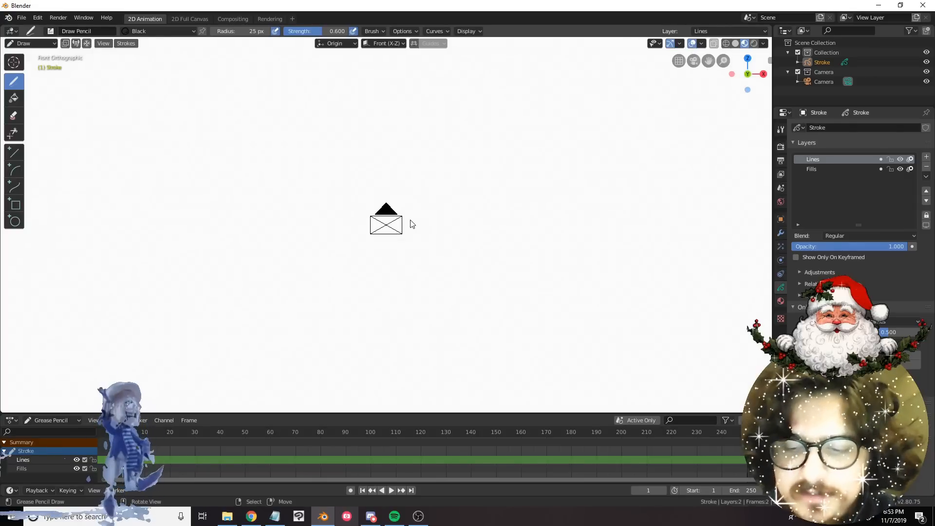
Orbit the view up and down in fixed increments to see the camera object from below and above.
key(KP_8)
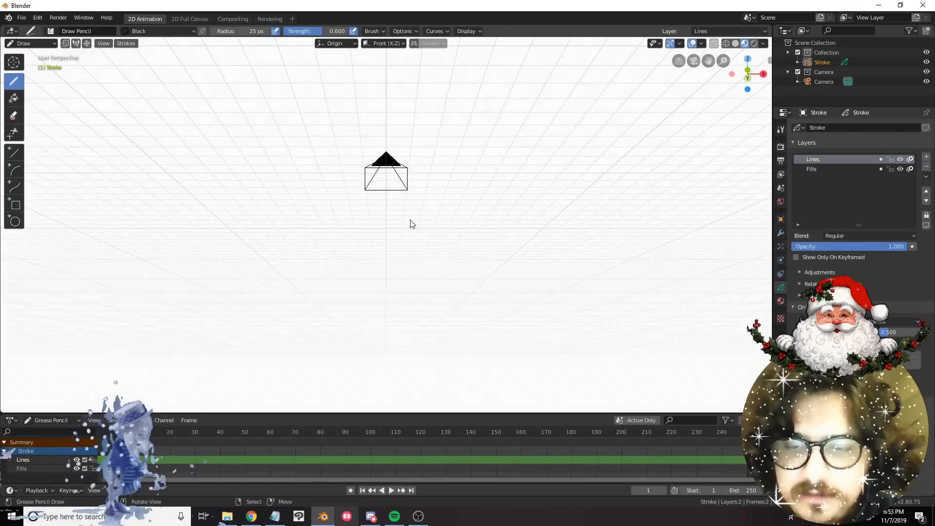
key(KP_2)
key(KP_2)
key(KP_8)
key(KP_8)
key(KP_8)
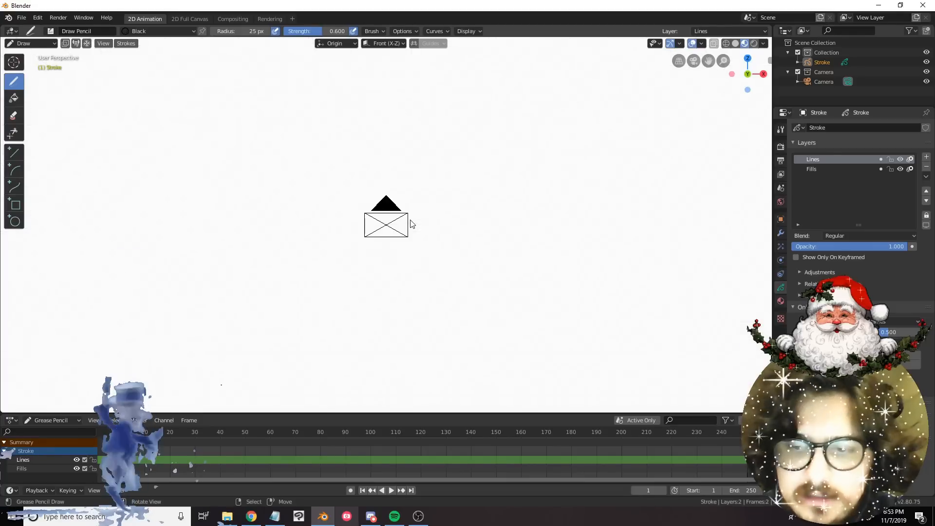
key(KP_8)
key(KP_8)
key(KP_8)
key(KP_2)
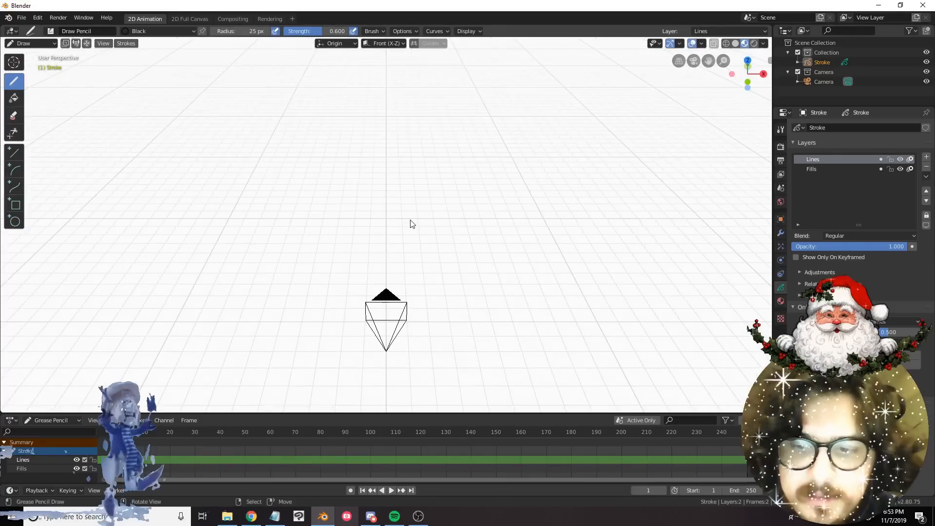
key(KP_8)
key(KP_2)
key(KP_2)
key(KP_8)
key(KP_2)
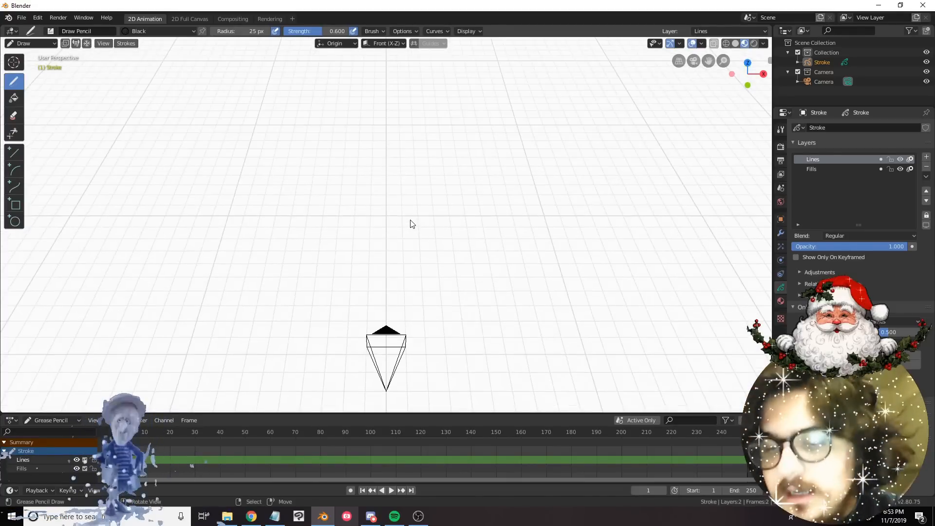
key(KP_8)
key(KP_2)
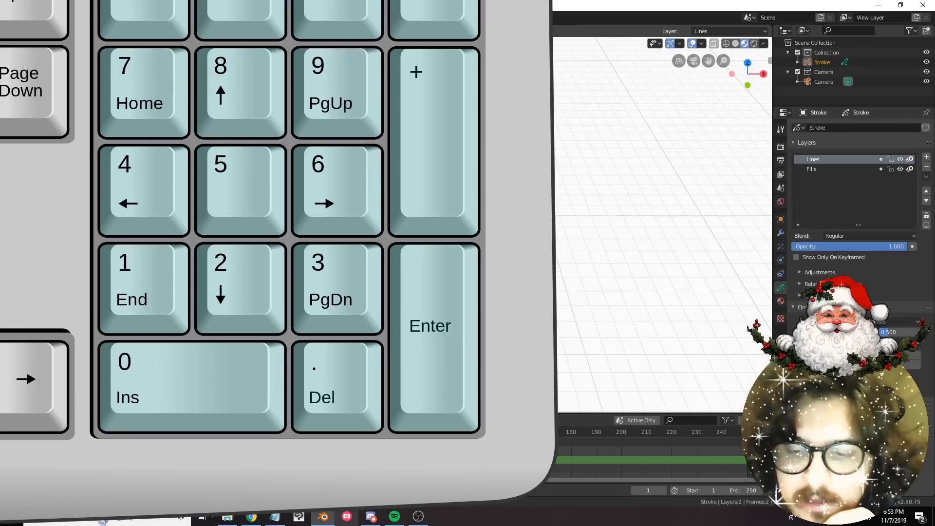
Orbit the view sideways in fixed increments around the camera object and flip to the opposite view.
key(KP_4)
key(KP_4)
key(KP_4)
key(KP_4)
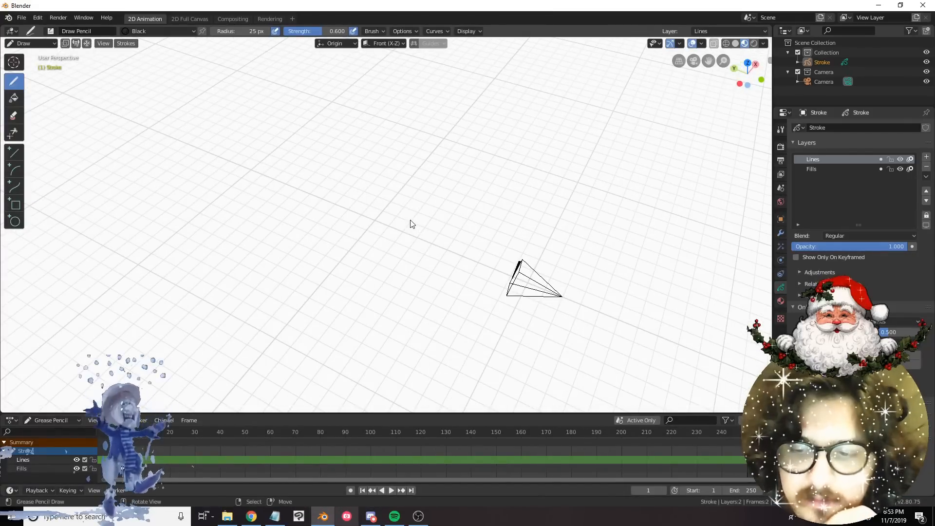
key(KP_4)
key(KP_4)
key(KP_4)
key(KP_4)
key(KP_4)
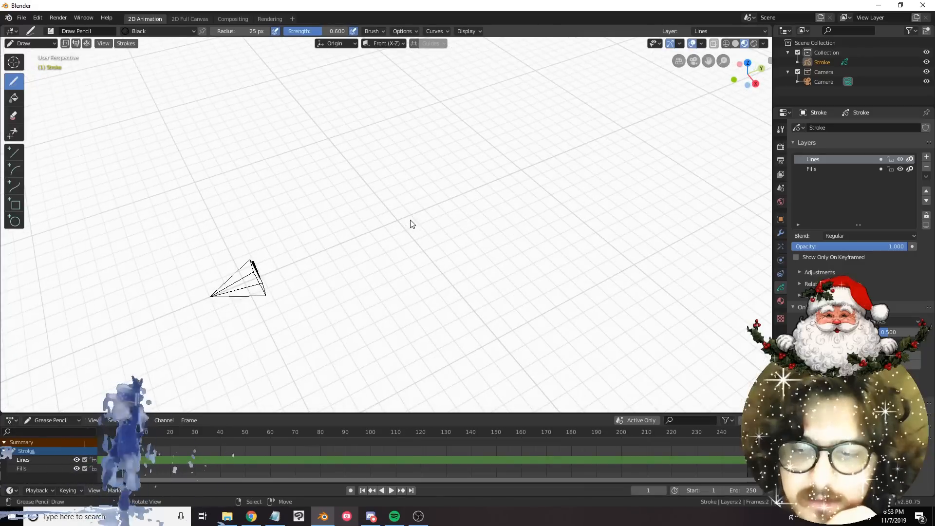
key(KP_4)
key(KP_4)
key(KP_4)
key(KP_4)
key(KP_4)
key(KP_4)
key(KP_4)
key(KP_4)
key(KP_4)
key(KP_4)
key(KP_4)
key(KP_4)
key(KP_4)
key(KP_4)
key(KP_4)
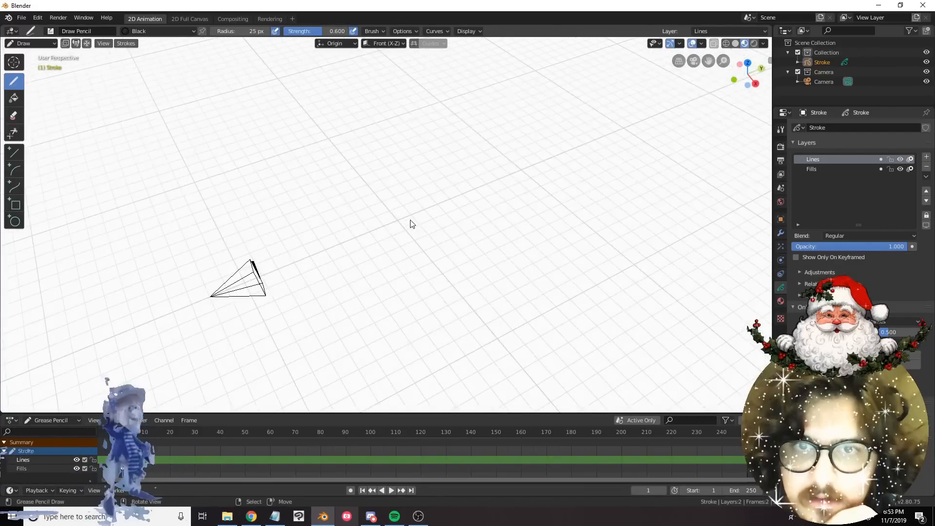
key(KP_4)
key(KP_4)
key(KP_4)
key(KP_4)
key(KP_4)
key(KP_4)
key(KP_4)
key(KP_4)
key(KP_4)
key(KP_4)
key(KP_4)
key(KP_4)
key(KP_4)
key(KP_4)
key(KP_4)
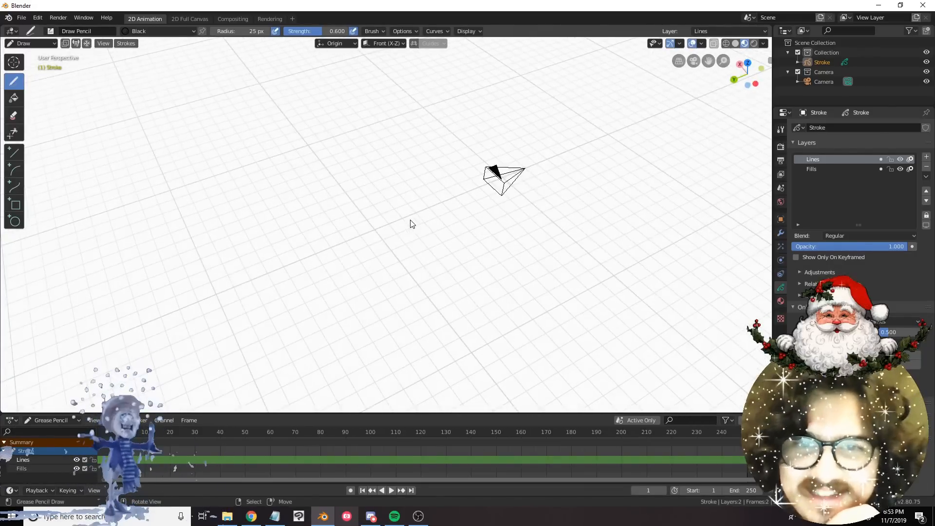
key(KP_4)
key(KP_4)
key(KP_4)
key(KP_4)
key(KP_4)
key(KP_4)
key(KP_4)
key(KP_4)
key(KP_4)
key(KP_4)
key(KP_4)
key(KP_4)
key(KP_4)
key(KP_4)
key(KP_4)
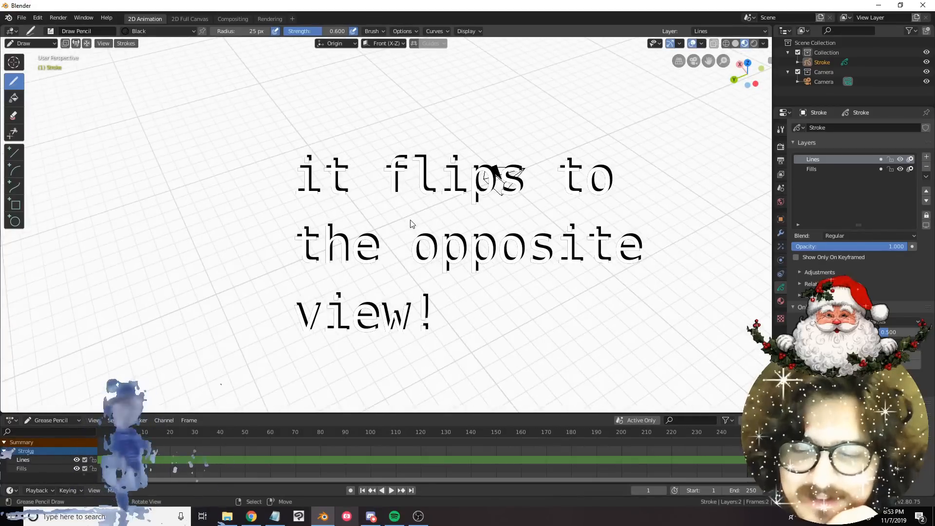
Reset to the front view and orbit freely to see the camera object at a slight angle.
key(KP_1)
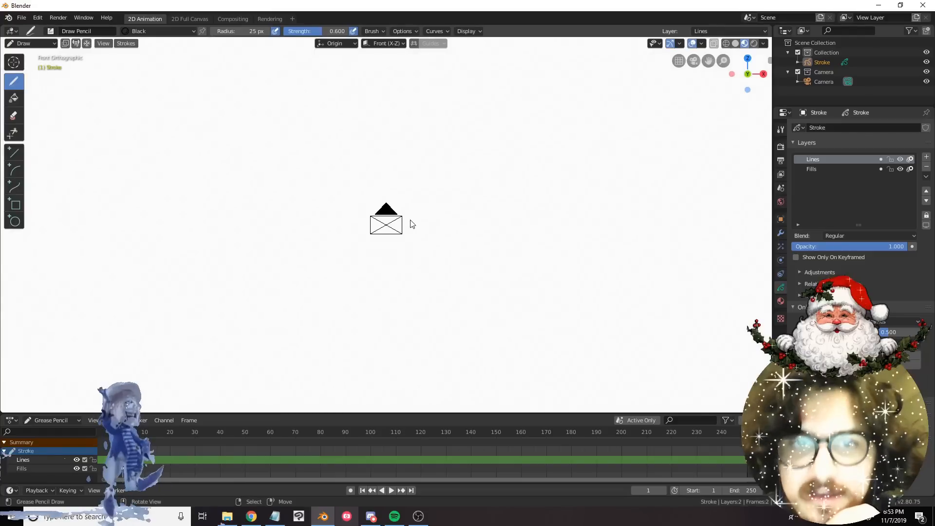
scroll(410, 220, up, 5)
middle_drag(410, 220, 427, 230)
scroll(427, 231, down, 2)
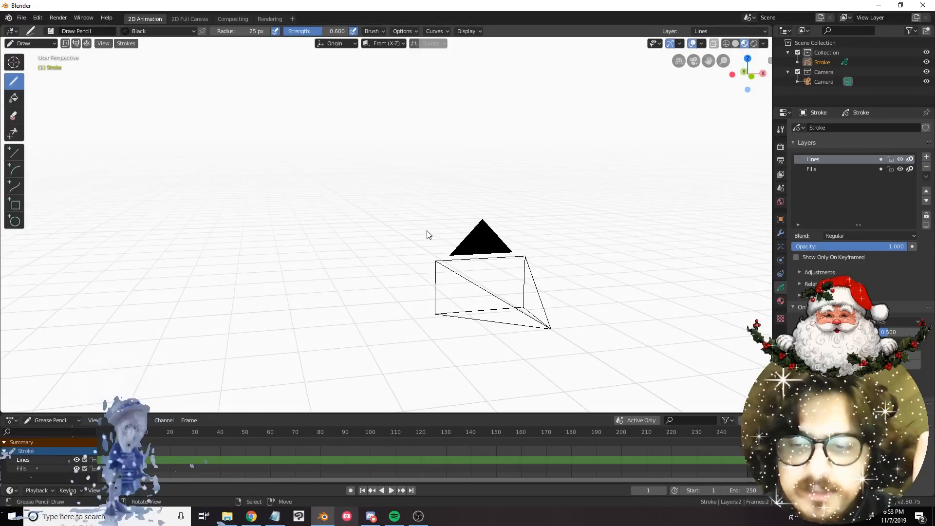
Compare orthographic and perspective projection at different zoom distances, finishing in camera view.
key(KP_5)
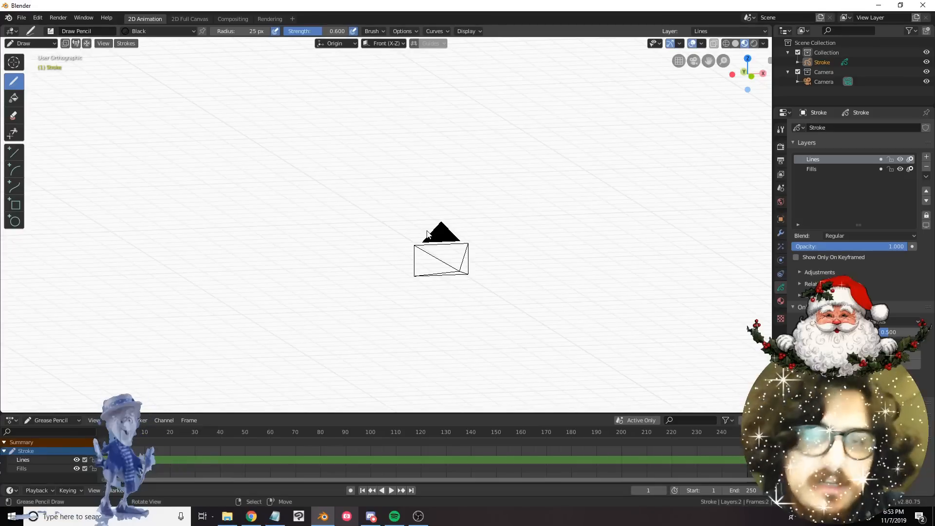
scroll(428, 234, down, 3)
scroll(427, 234, up, 5)
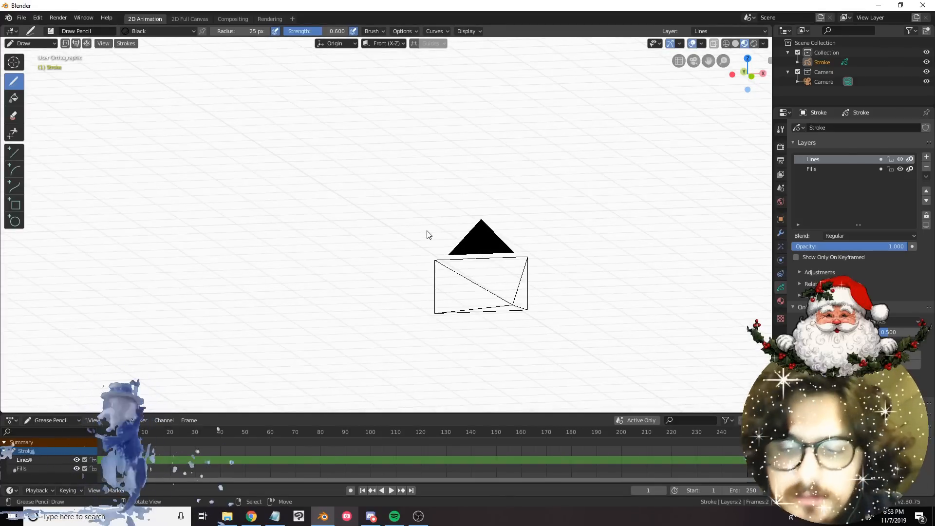
scroll(427, 234, up, 6)
scroll(427, 235, down, 6)
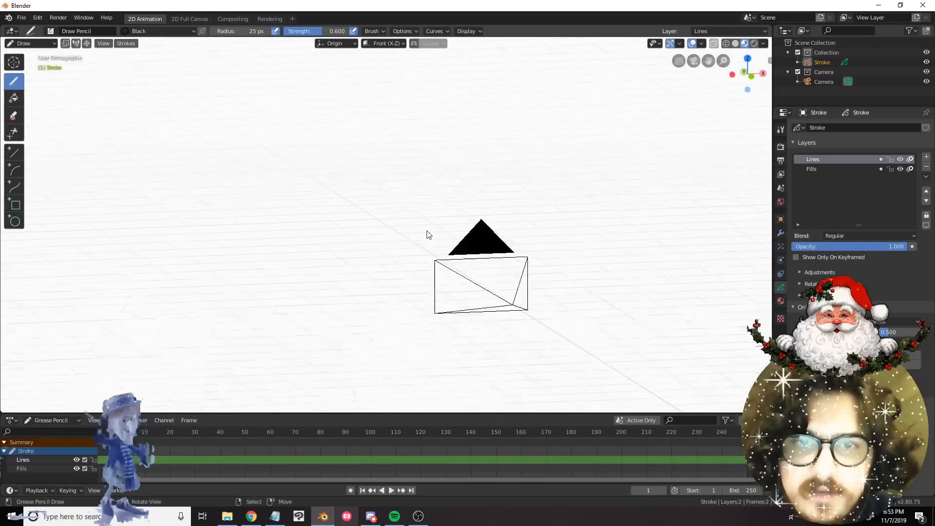
scroll(427, 235, up, 6)
scroll(428, 234, down, 6)
scroll(428, 234, up, 6)
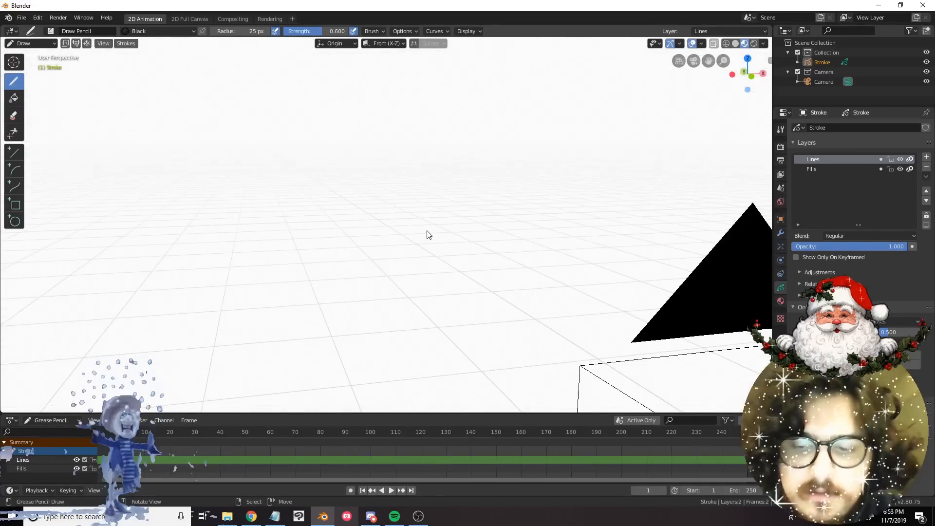
scroll(427, 234, down, 3)
key(KP_0)
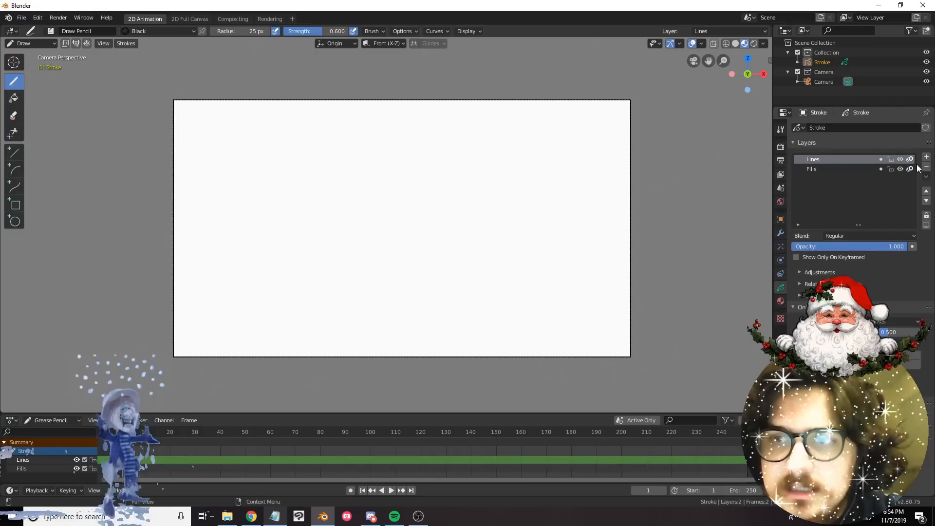
Try locking and unlocking the Lines and Fills layers, leaving both unlocked and visible.
click(890, 159)
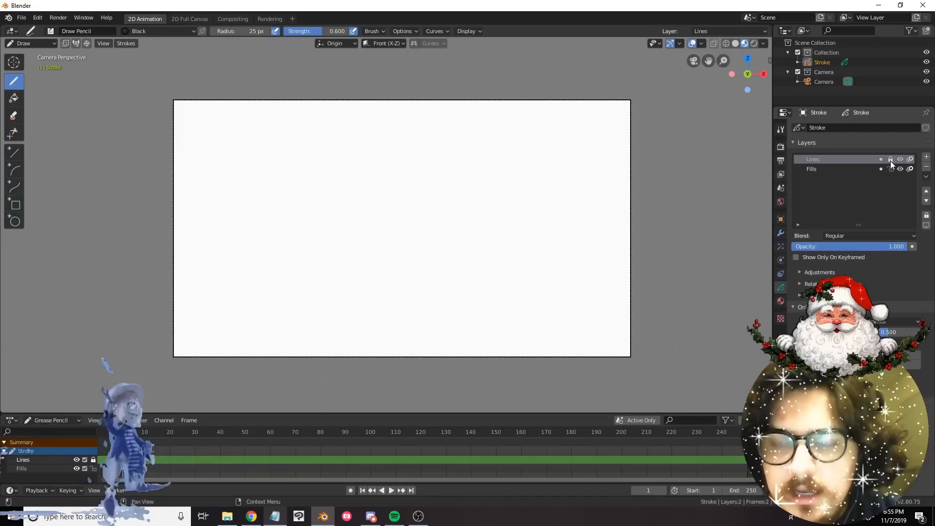
click(891, 161)
click(890, 161)
click(890, 161)
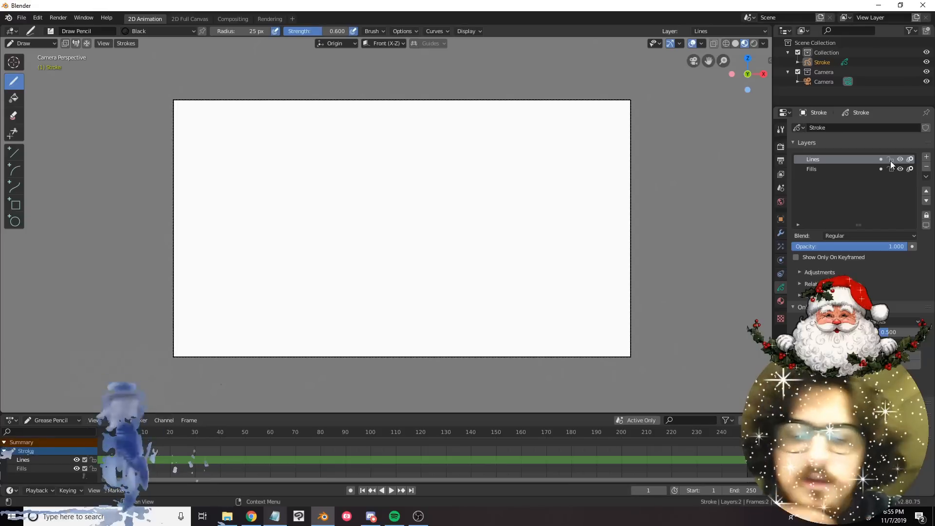
click(891, 161)
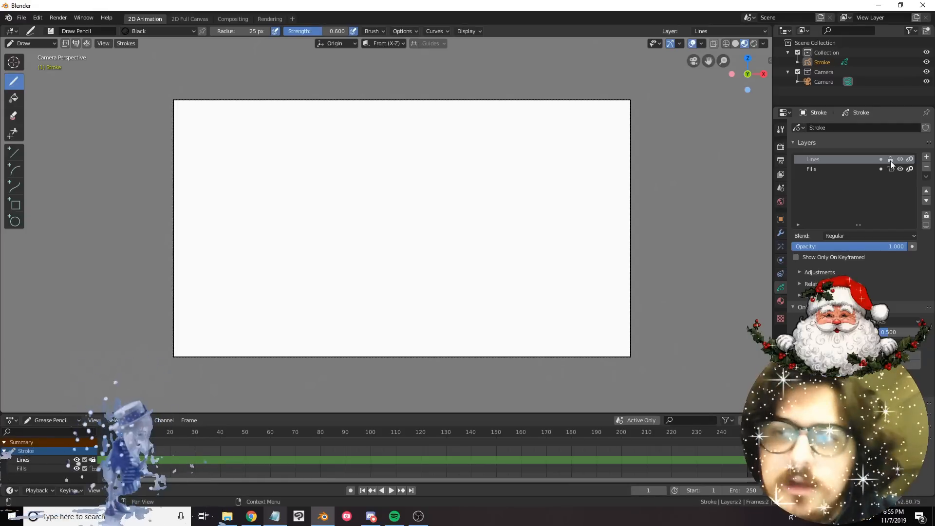
click(890, 169)
click(890, 169)
click(891, 159)
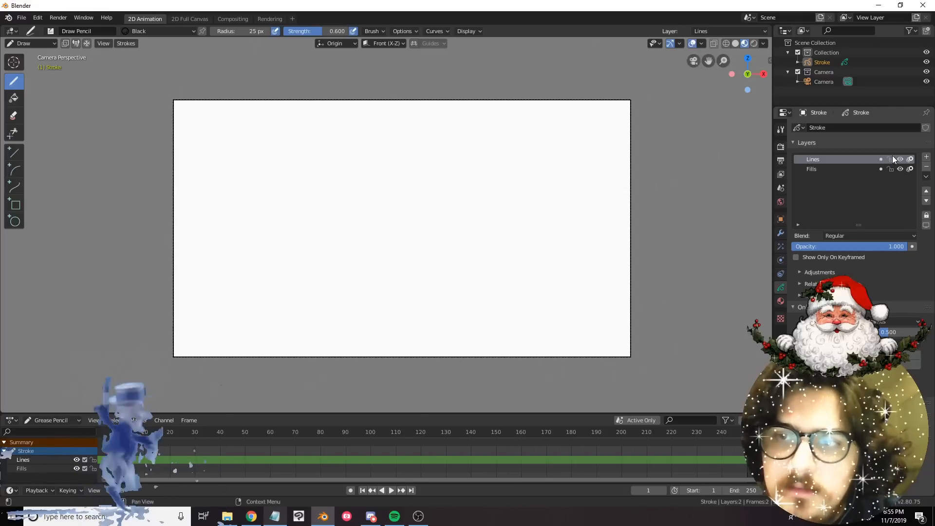
click(900, 159)
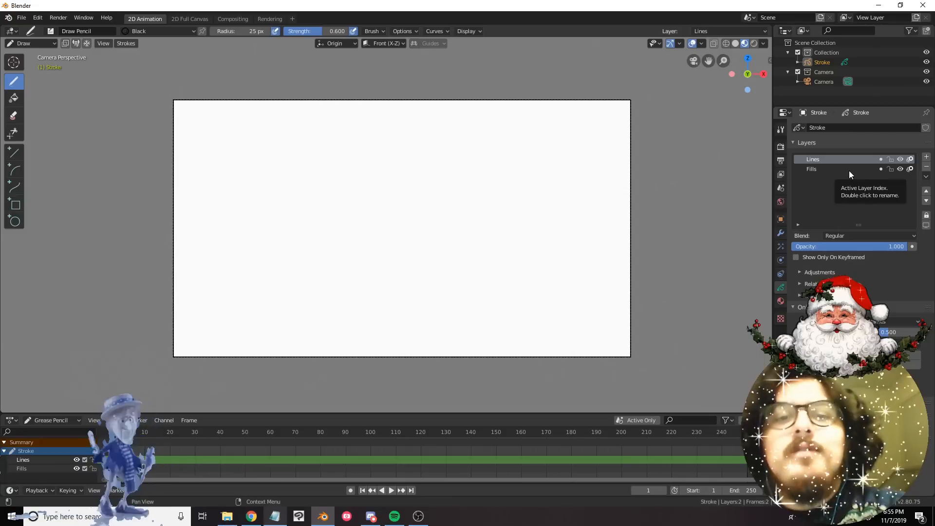
Switch between the Fills and Lines layers and try the mask option on Lines, ending with Lines active and unmasked.
click(830, 170)
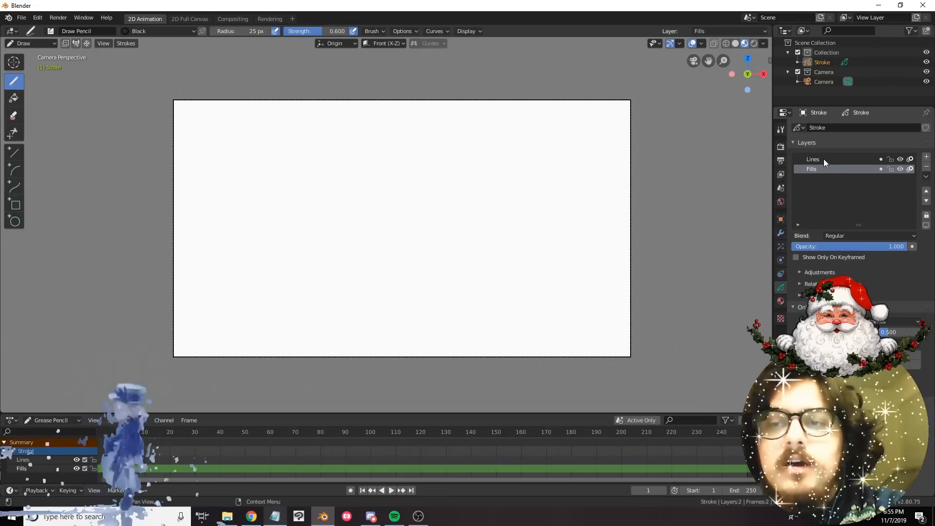
click(824, 159)
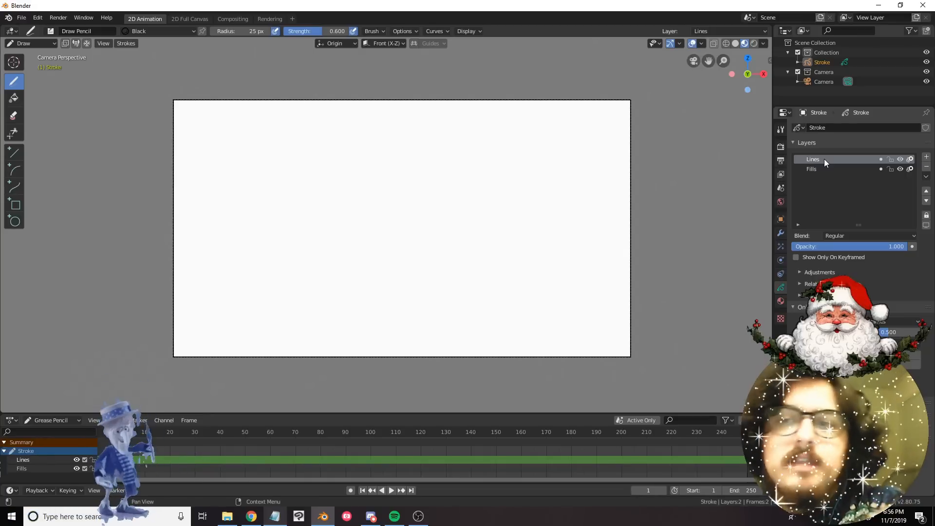
click(880, 159)
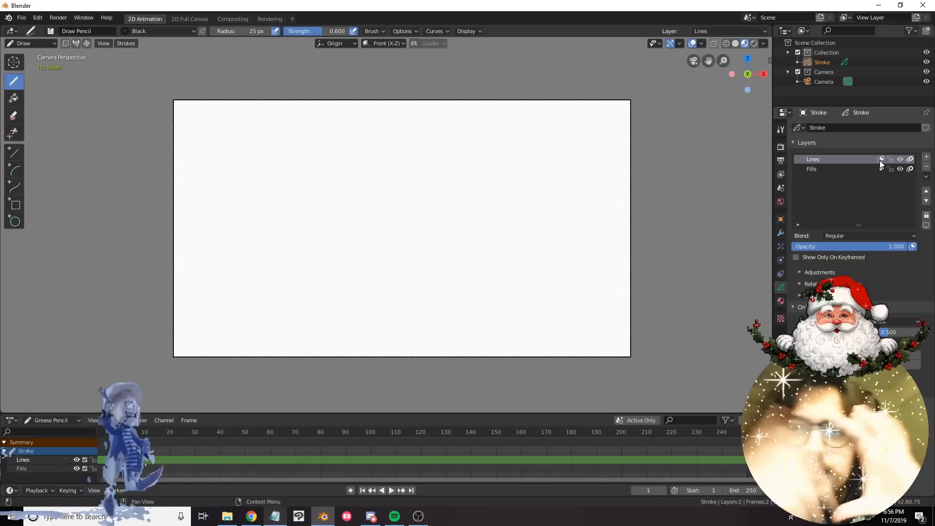
click(859, 168)
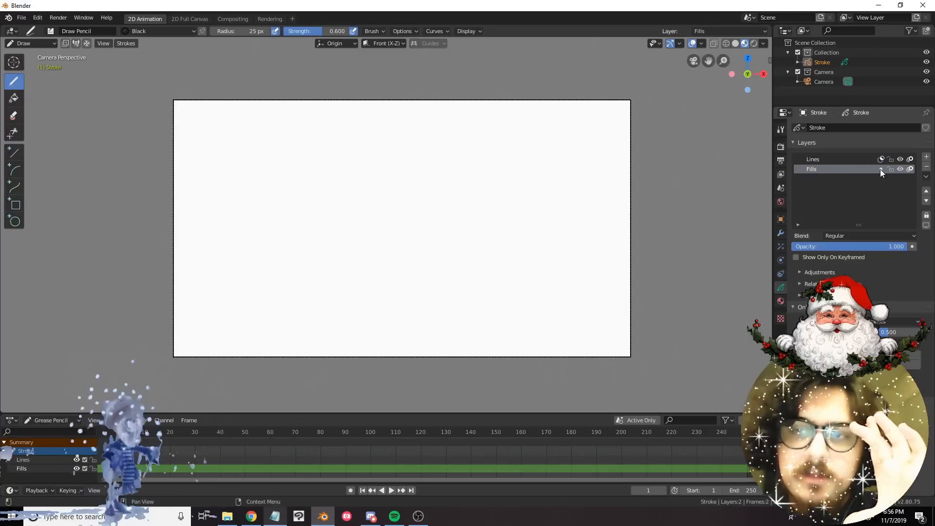
click(846, 159)
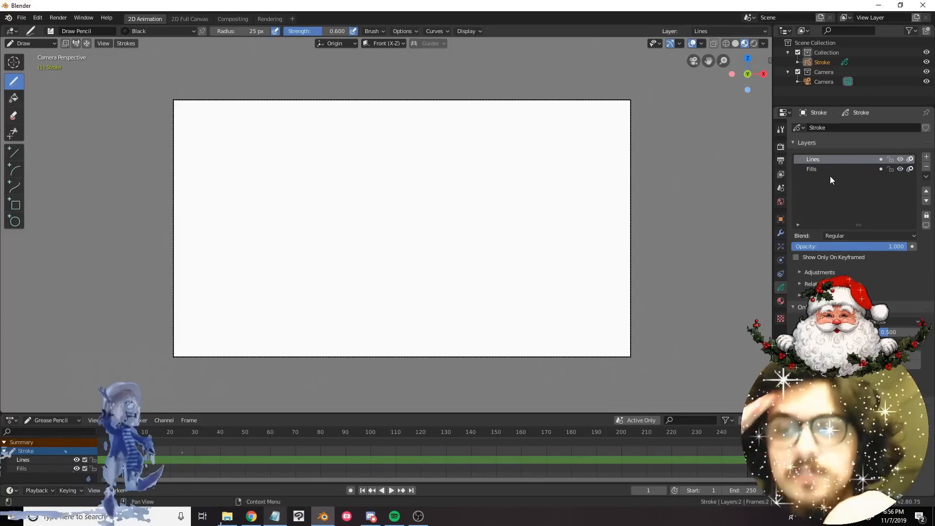
Examine the blend modes available for the Lines layer and keep it on Regular.
click(844, 236)
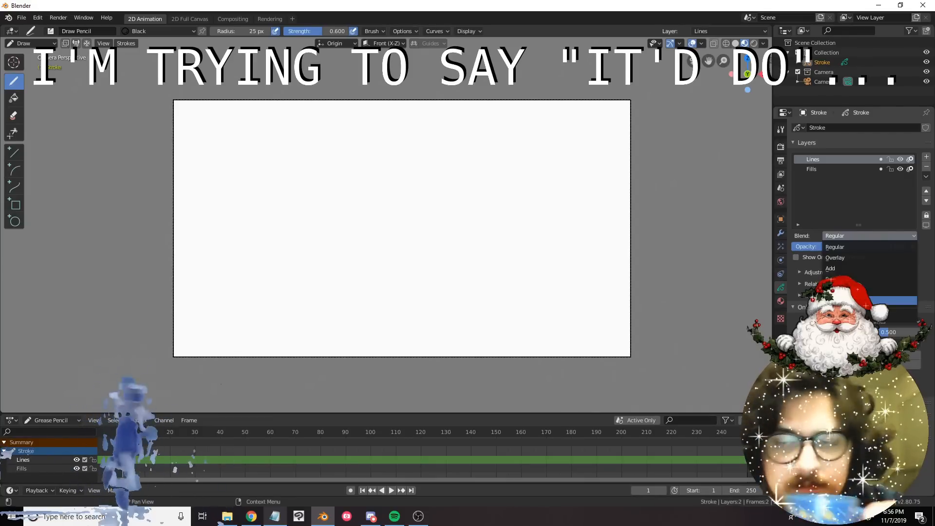
click(851, 247)
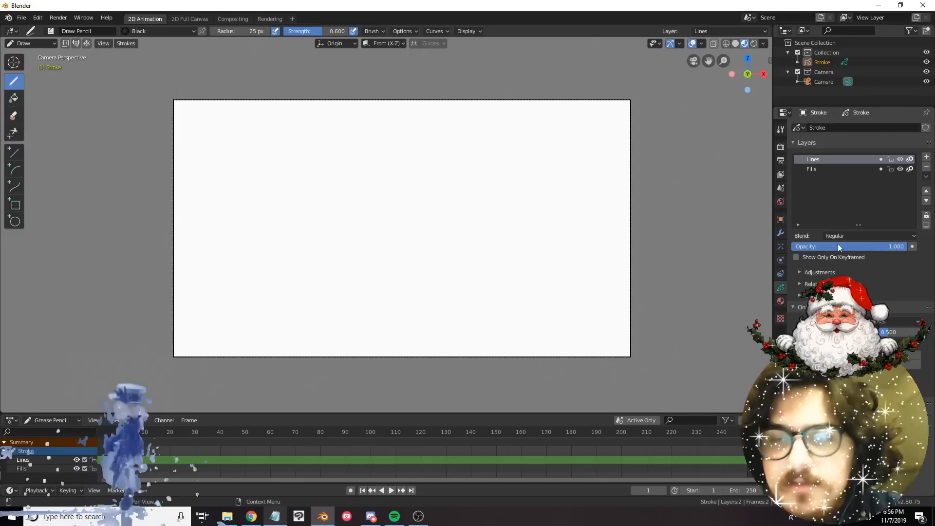
scroll(478, 238, up, 1)
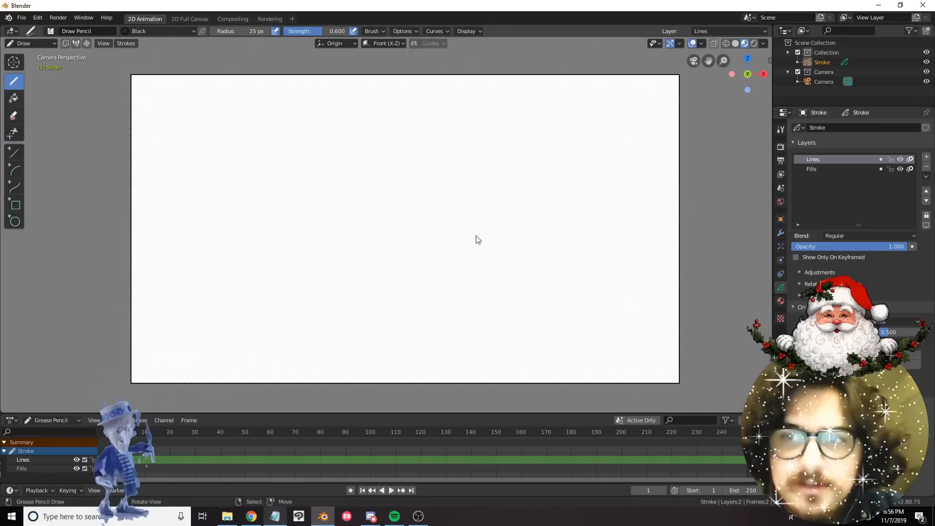
Scribble overlapping freehand black strokes across the middle of the camera frame on the Lines layer and try its mask option.
mouse_move(464, 237)
mouse_down()
mouse_move(335, 184)
mouse_move(390, 282)
mouse_move(538, 191)
mouse_up()
drag(474, 262, 424, 216)
mouse_move(901, 246)
mouse_down()
mouse_move(797, 247)
mouse_move(917, 251)
mouse_up()
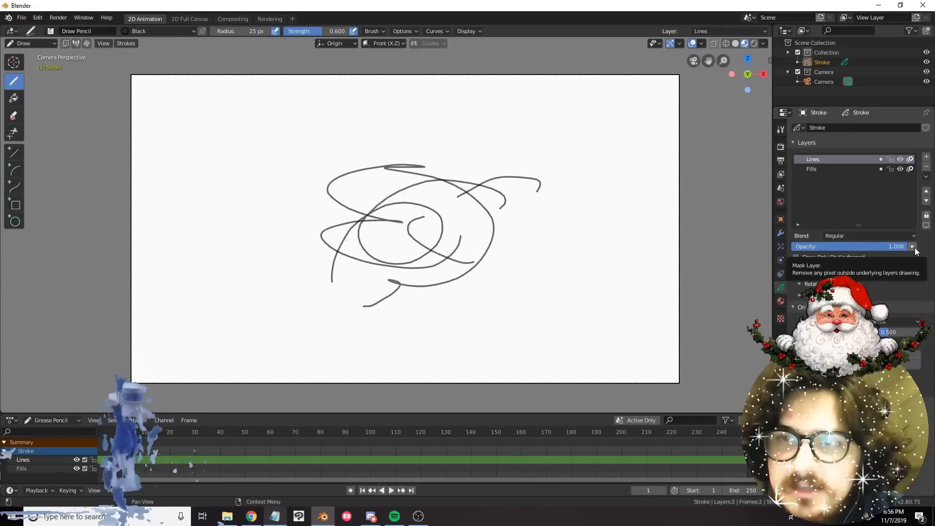
click(916, 248)
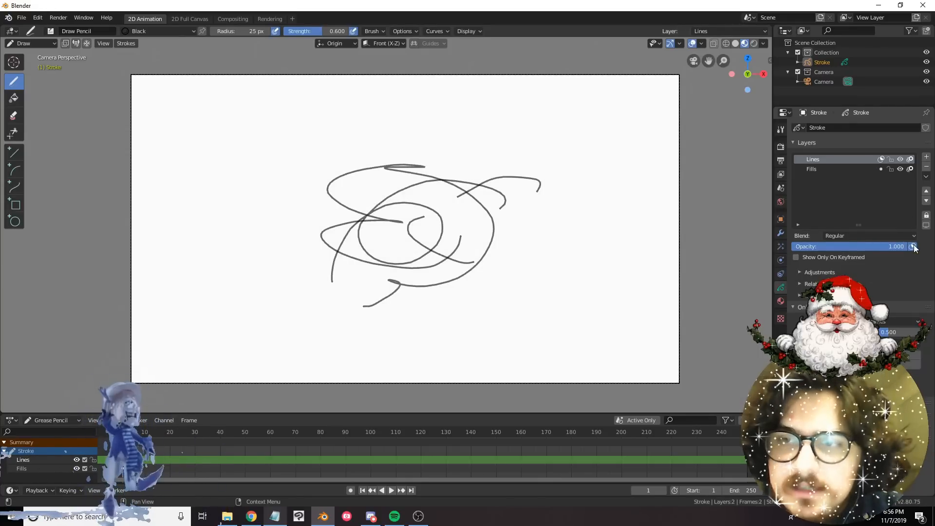
click(915, 249)
click(916, 249)
click(916, 249)
click(916, 249)
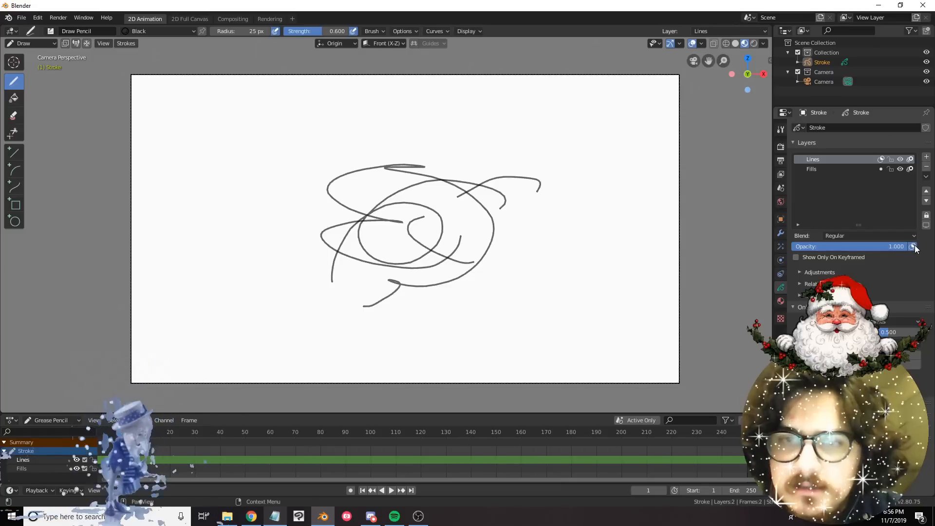
Make Fills the active layer and activate the Circle tool.
click(819, 170)
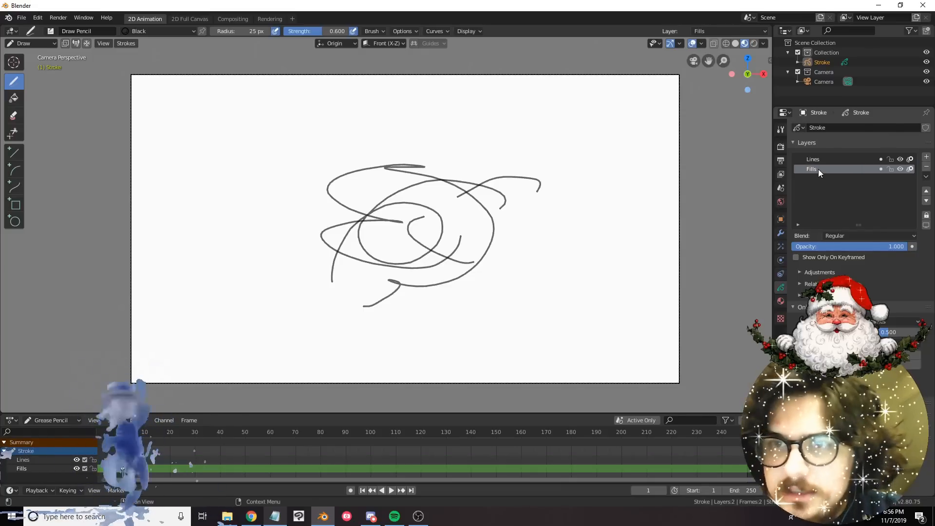
click(15, 221)
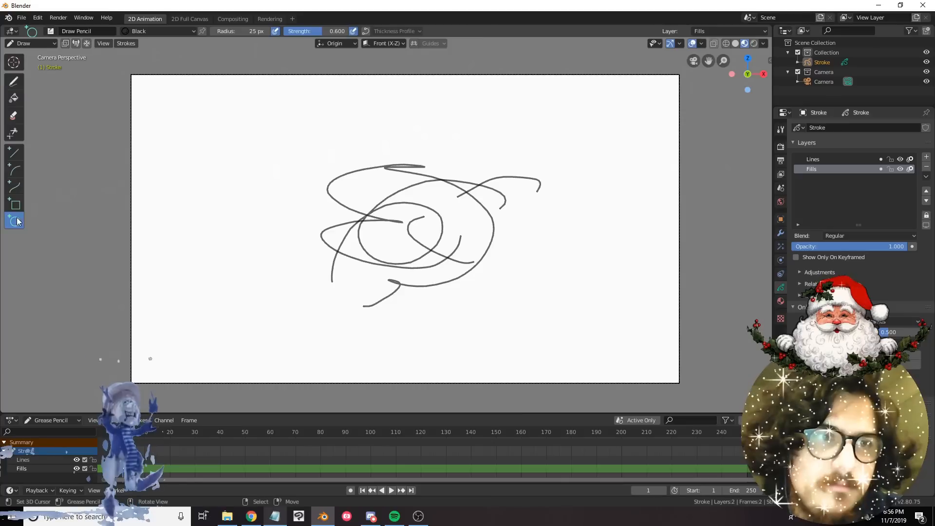
drag(362, 172, 489, 298)
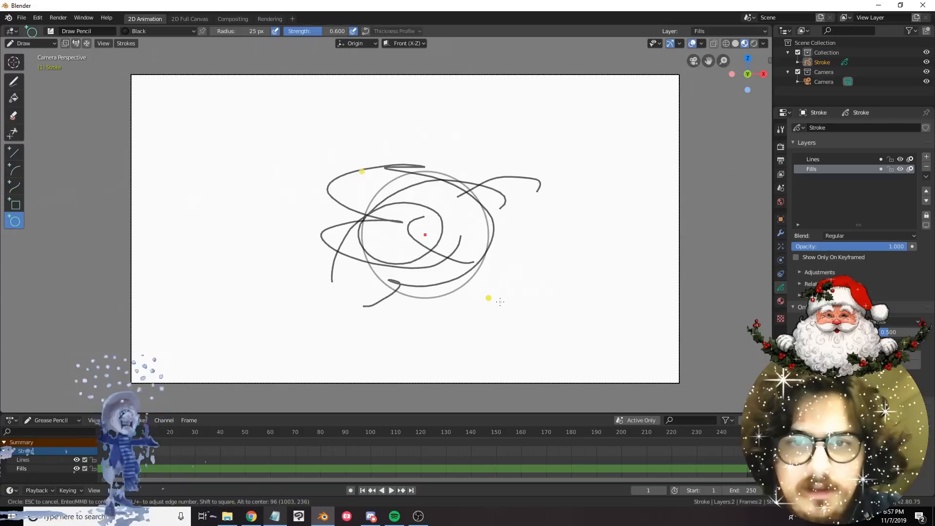
key(Escape)
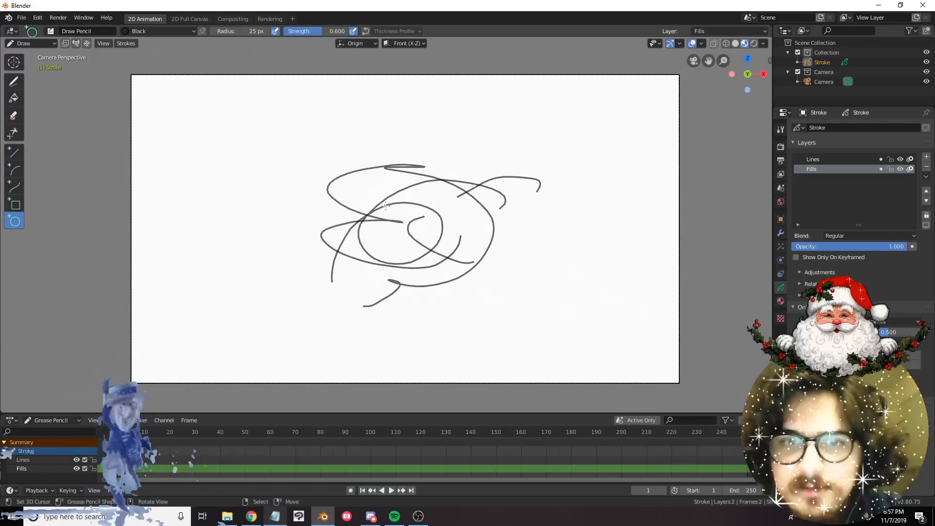
drag(358, 171, 490, 314)
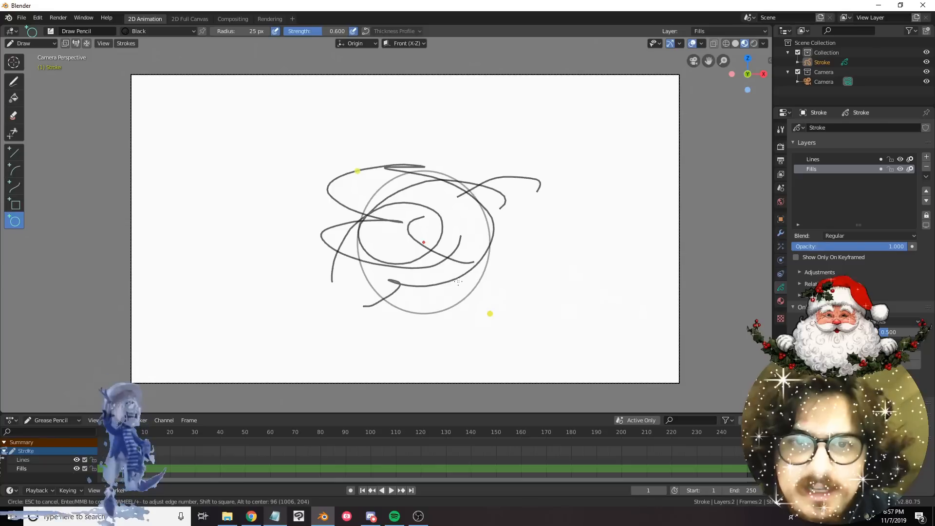
key(Return)
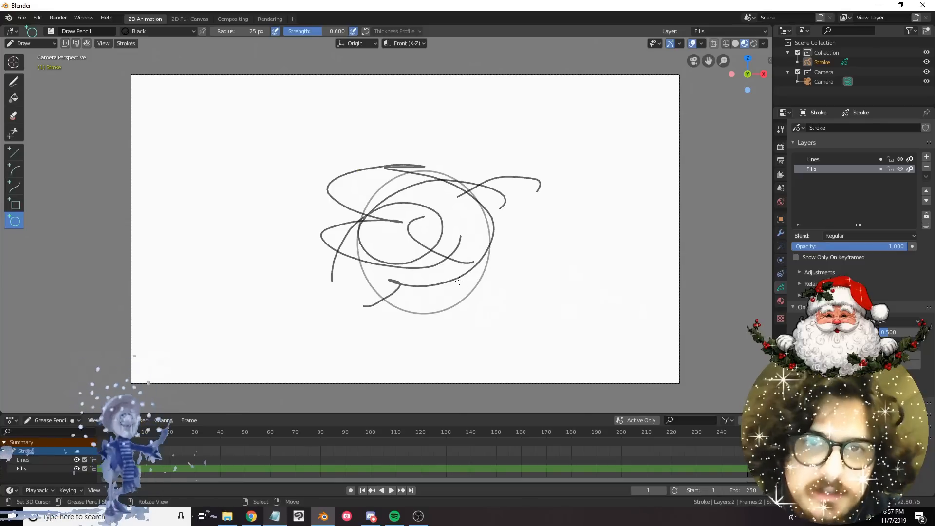
key(ctrl+z)
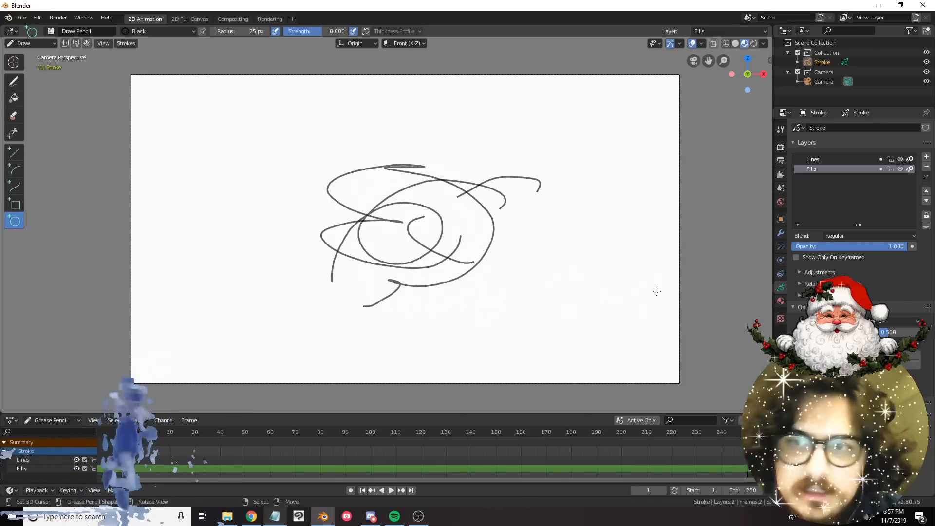
Draw a circle over the middle of the scribbles on the Fills layer with the Grey material.
click(783, 302)
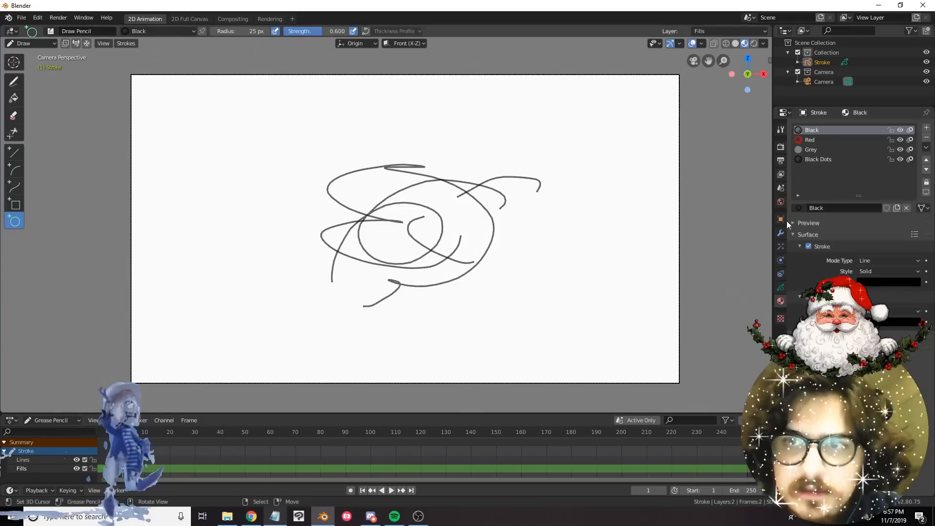
click(811, 150)
drag(347, 149, 495, 302)
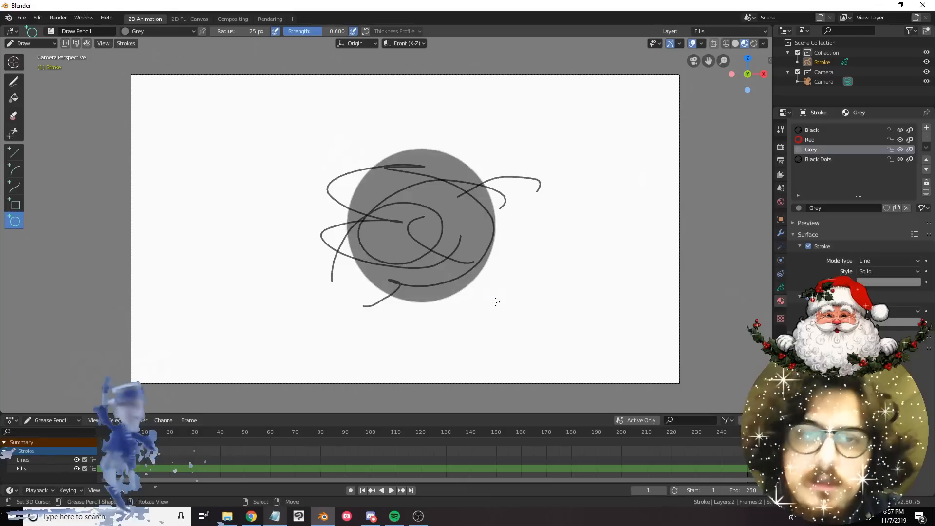
Try masking the Lines layer so its strokes are clipped to the grey circle, ending with the mask off.
click(781, 288)
click(856, 159)
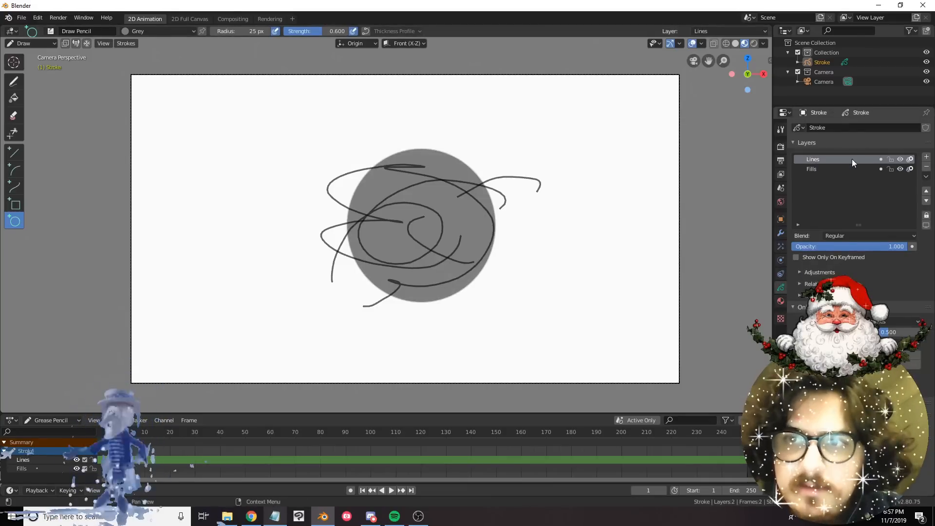
click(881, 158)
click(881, 158)
click(881, 159)
click(881, 159)
click(882, 159)
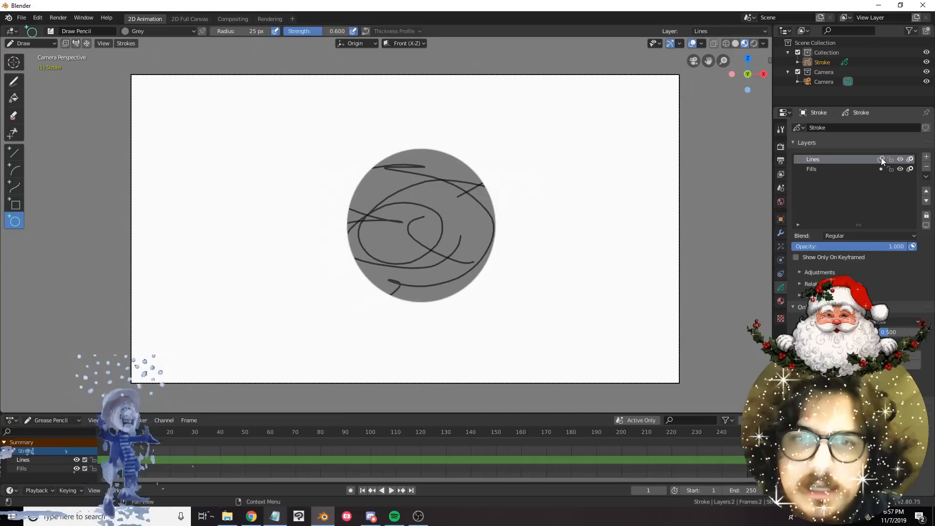
click(881, 159)
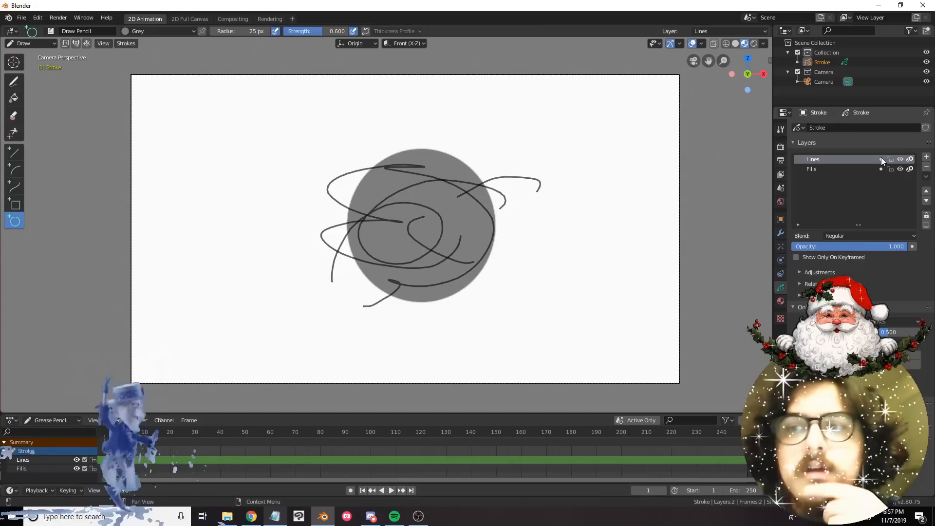
Try moving the Fills layer above Lines and masking it with the strokes.
click(832, 169)
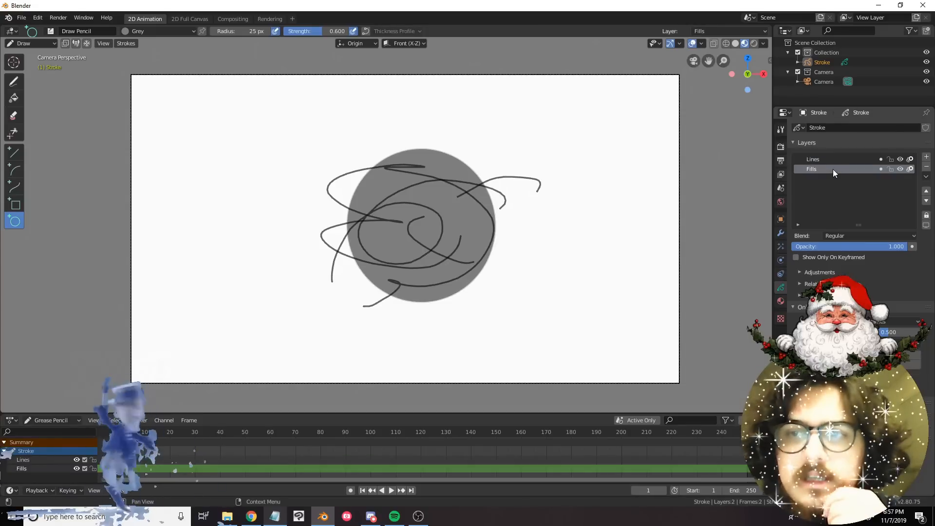
click(927, 192)
click(882, 160)
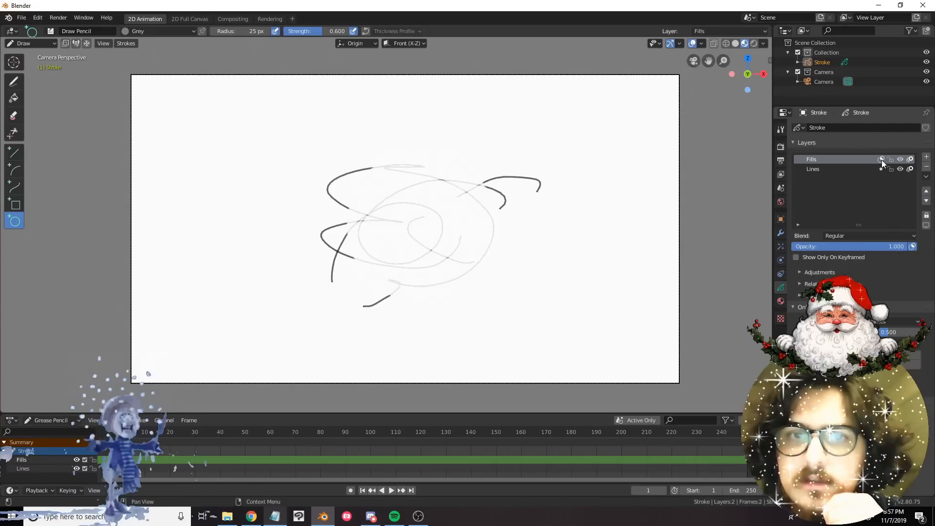
click(881, 160)
click(881, 160)
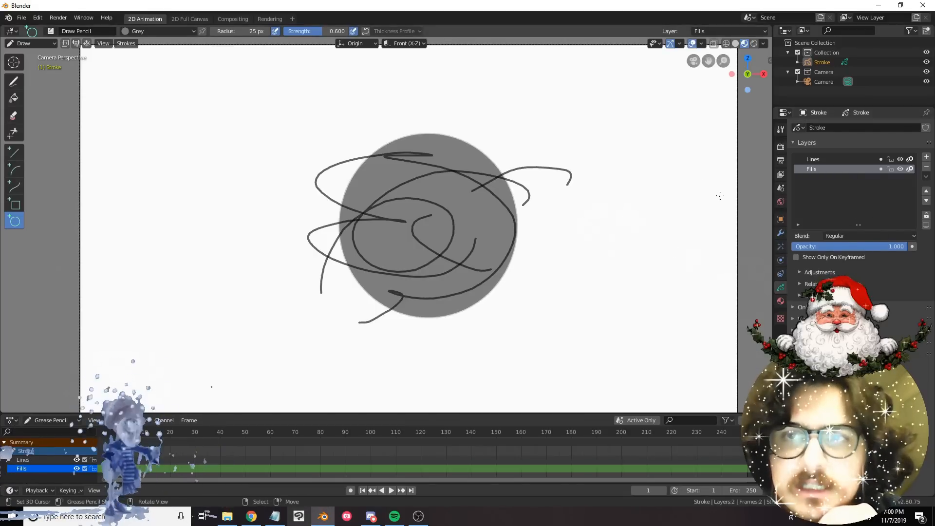
Compare the quick Layer dropdown with the stroke's layer settings and its material list, finishing in the materials.
click(714, 31)
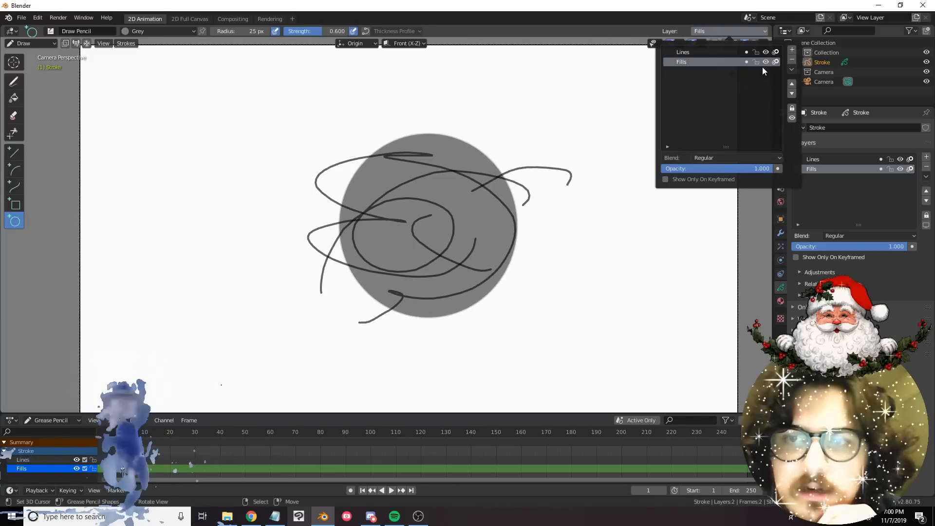
click(781, 301)
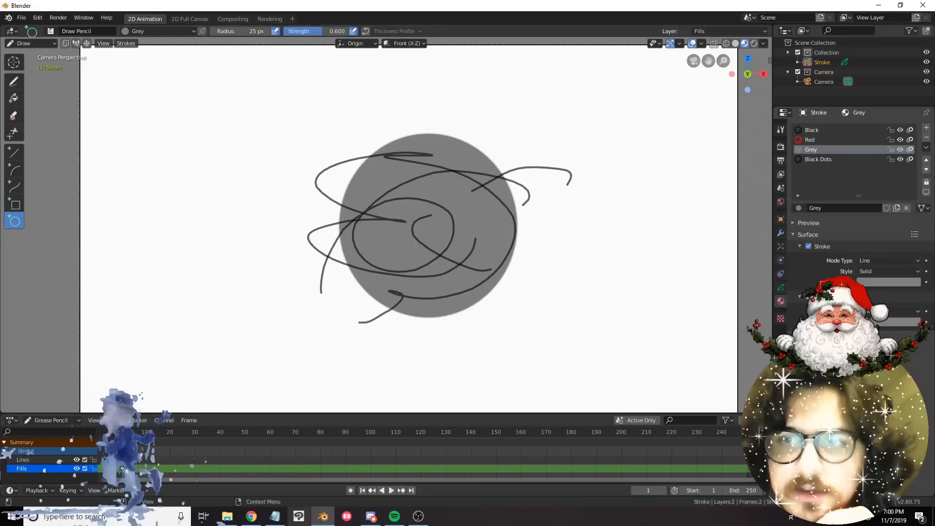
click(781, 287)
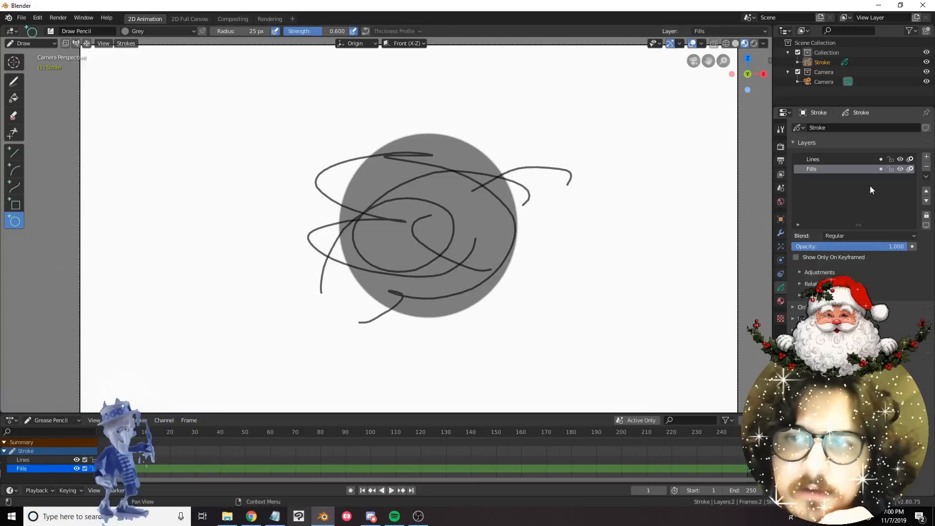
click(782, 302)
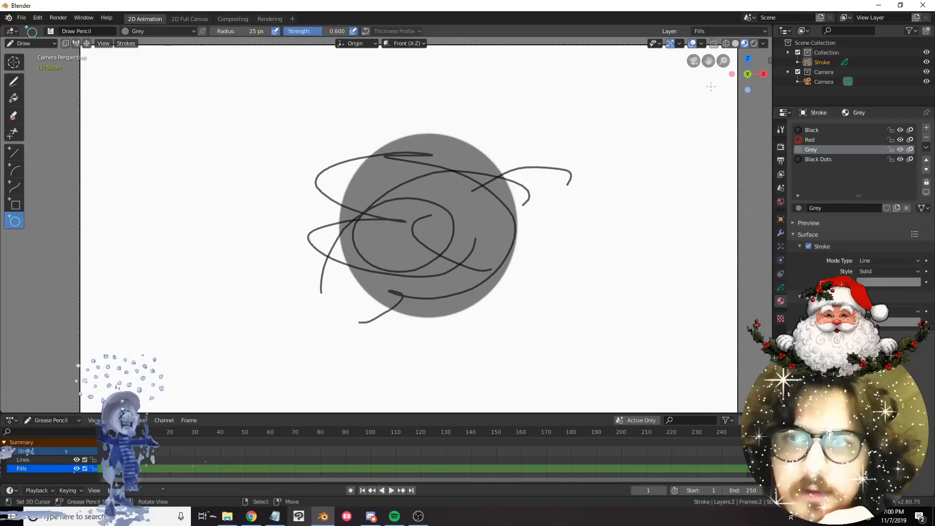
click(701, 32)
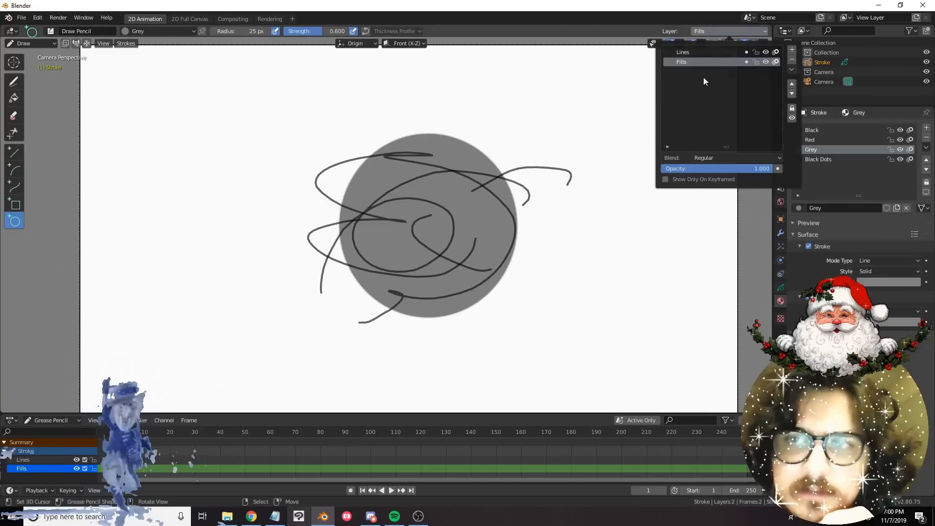
click(709, 29)
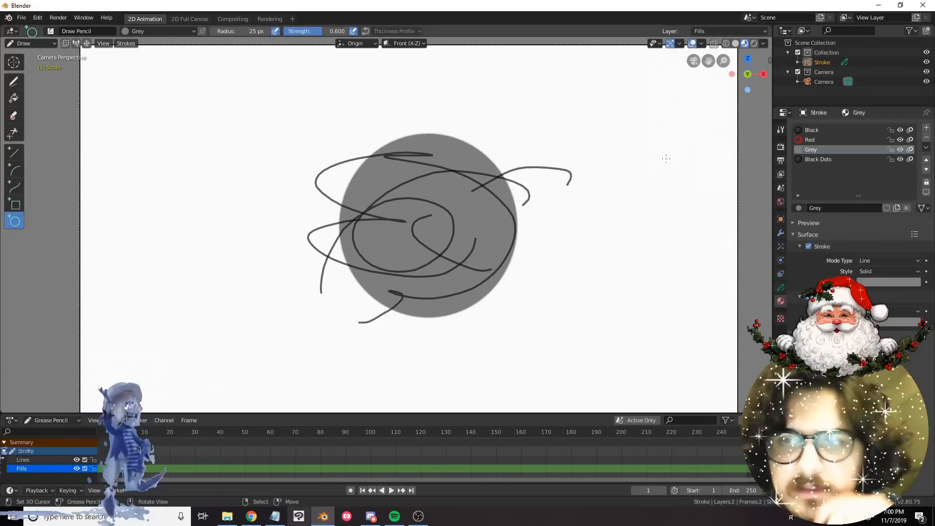
Draw freehand zigzag strokes over the upper-right side of the grey circle with the Draw tool and Black material.
click(816, 132)
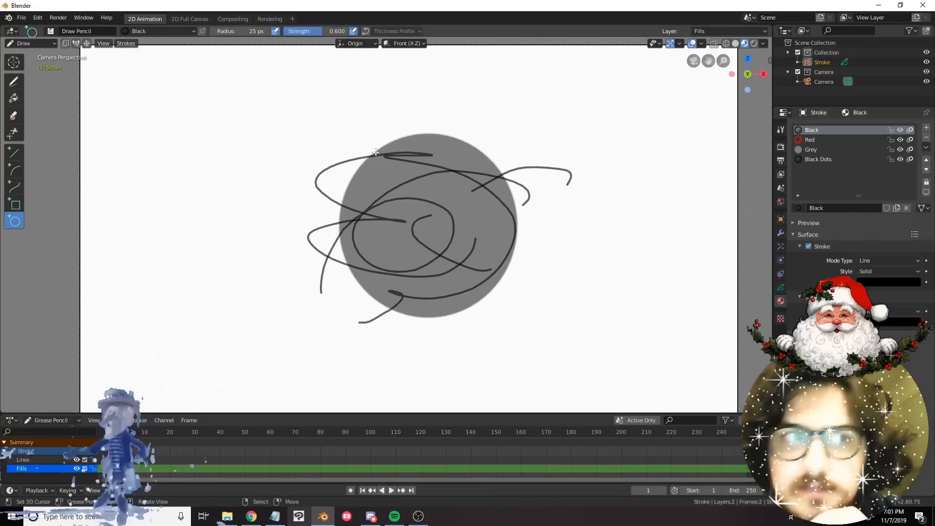
click(13, 81)
mouse_move(564, 236)
mouse_down()
mouse_move(483, 260)
mouse_move(467, 152)
mouse_move(612, 208)
mouse_up()
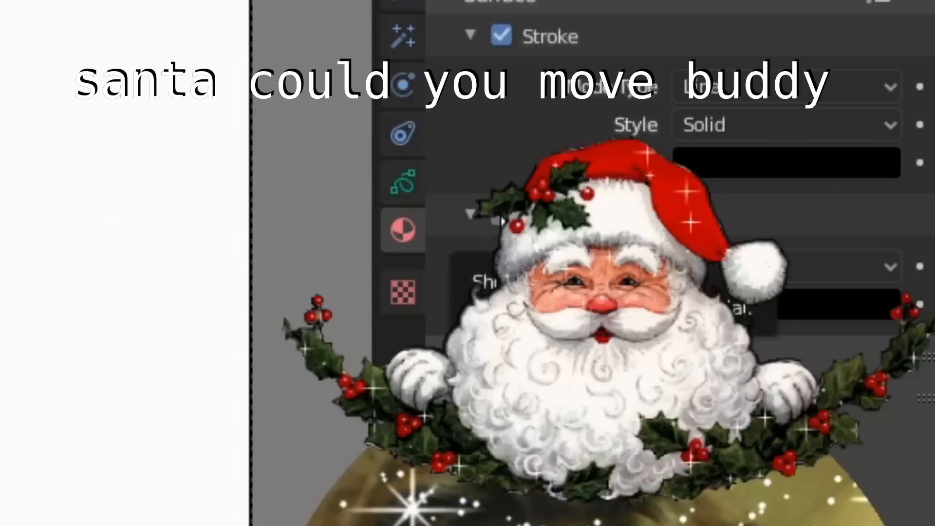
Try switching the Black material's Fill on and off, leaving it enabled.
click(809, 298)
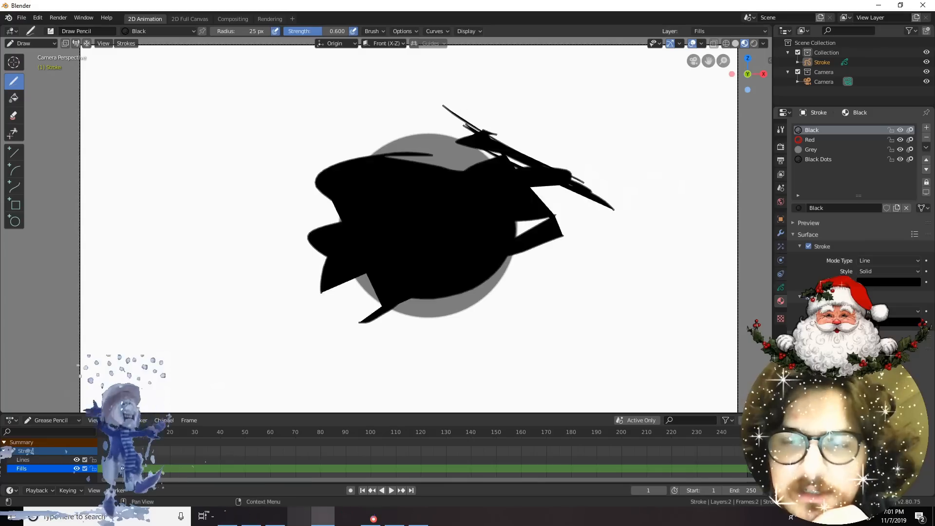
click(809, 297)
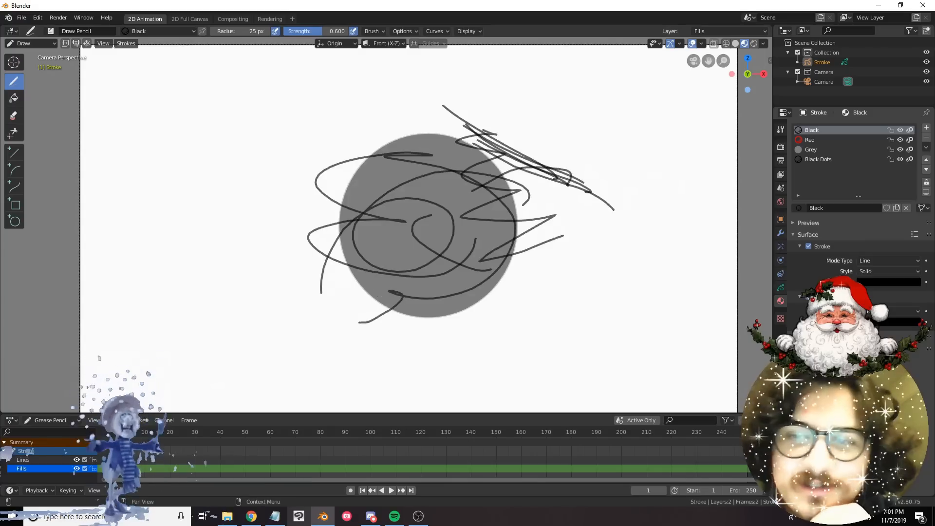
click(809, 298)
Try drawing filled freehand shapes on both sides of the circle with the Black material.
scroll(446, 264, down, 1)
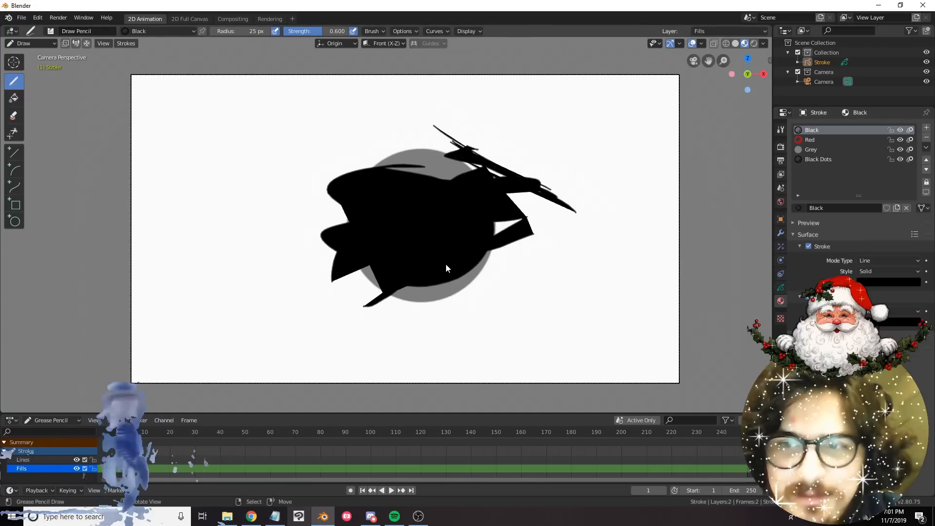
scroll(438, 267, up, 1)
shift+middle_drag(438, 267, 516, 234)
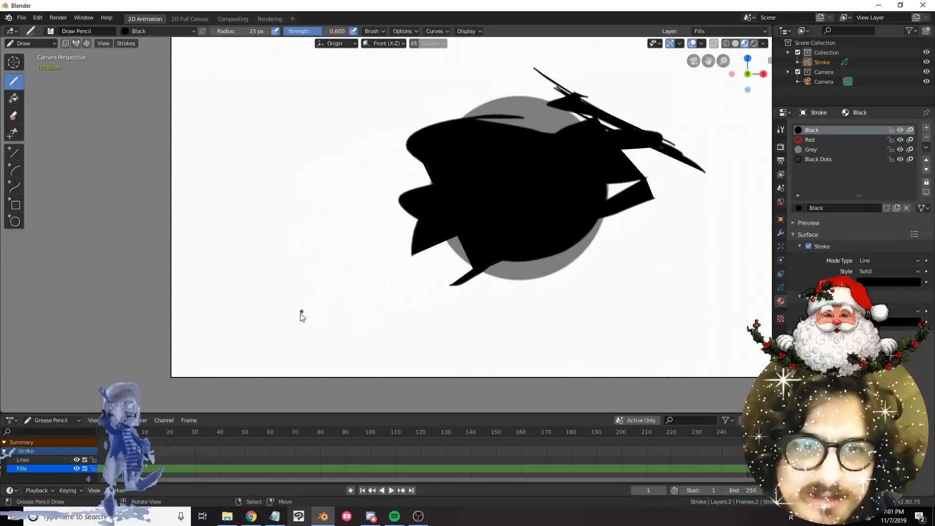
mouse_move(299, 313)
mouse_down()
mouse_move(260, 303)
mouse_move(254, 263)
mouse_move(282, 235)
mouse_move(310, 244)
mouse_move(361, 302)
mouse_move(347, 350)
mouse_move(250, 351)
mouse_move(224, 253)
mouse_move(298, 238)
mouse_move(405, 311)
mouse_move(390, 336)
mouse_up()
shift+middle_drag(432, 259, 338, 245)
mouse_move(595, 289)
mouse_down()
mouse_move(580, 251)
mouse_move(647, 272)
mouse_move(636, 238)
mouse_move(702, 173)
mouse_move(571, 110)
mouse_up()
shift+middle_drag(467, 150, 455, 220)
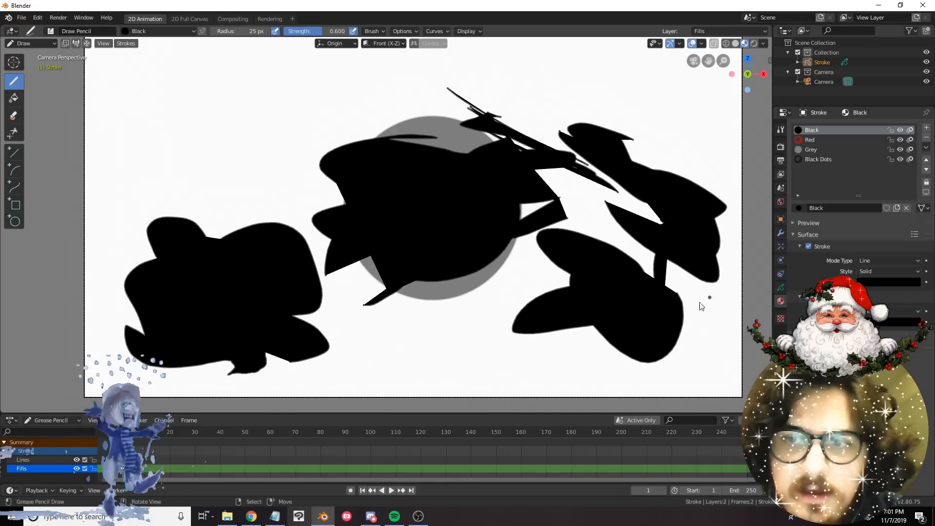
shift+middle_drag(443, 282, 455, 304)
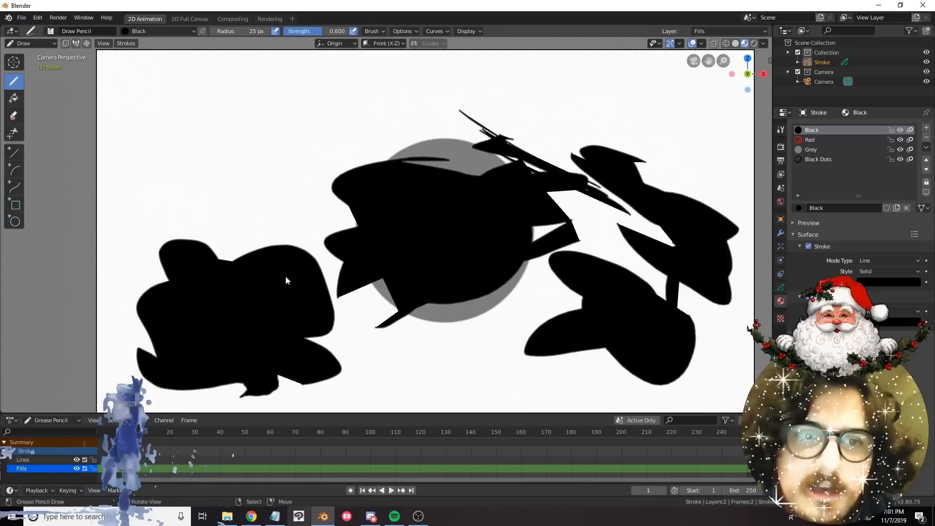
Undo the filled freehand shapes and the Black material's Fill setting.
key(ctrl+z)
key(ctrl+z)
key(ctrl+z)
key(ctrl+z)
key(ctrl+z)
key(ctrl+z)
key(ctrl+z)
key(ctrl+z)
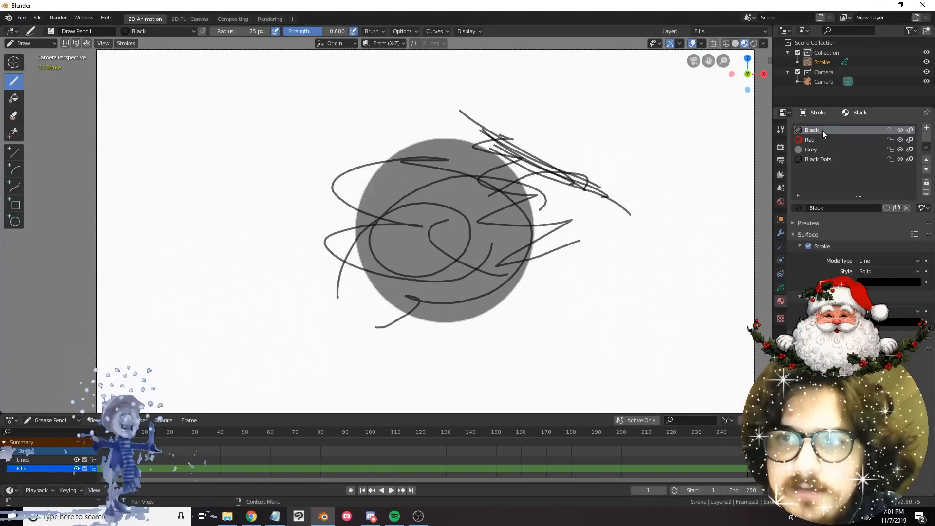
Draw a long looping unfilled line to the right of the grey circle with the Black material.
mouse_move(644, 341)
mouse_down()
mouse_move(639, 302)
mouse_move(686, 161)
mouse_move(629, 194)
mouse_up()
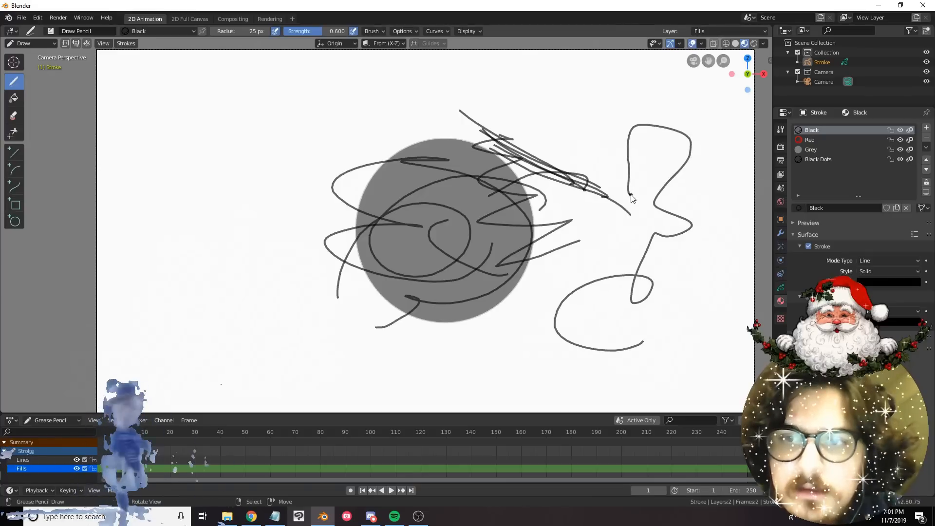
scroll(580, 270, down, 1)
scroll(578, 270, up, 1)
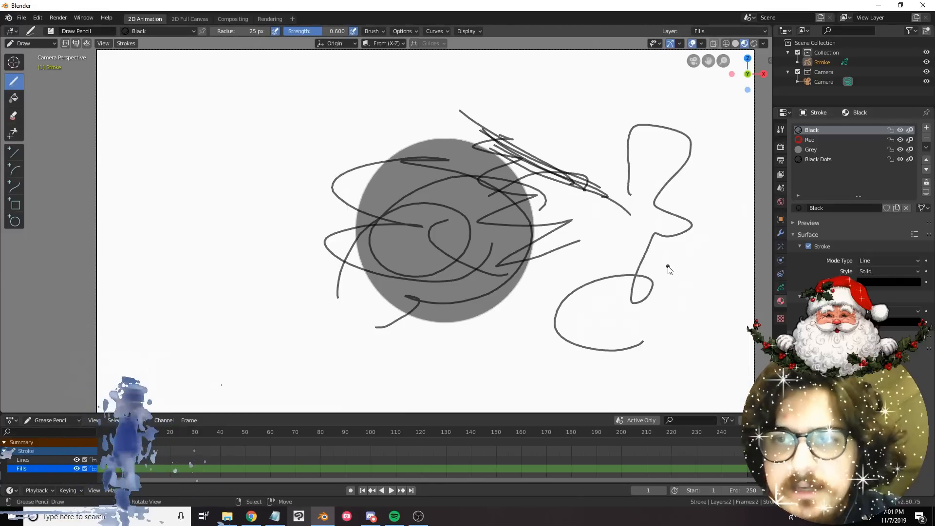
Undo the looping black line and draw freehand scribbles with the Red material to the right of the grey circle.
key(ctrl+z)
click(821, 140)
mouse_move(635, 350)
mouse_down()
mouse_move(609, 314)
mouse_move(653, 263)
mouse_up()
mouse_move(629, 251)
mouse_down()
mouse_move(669, 215)
mouse_move(602, 218)
mouse_up()
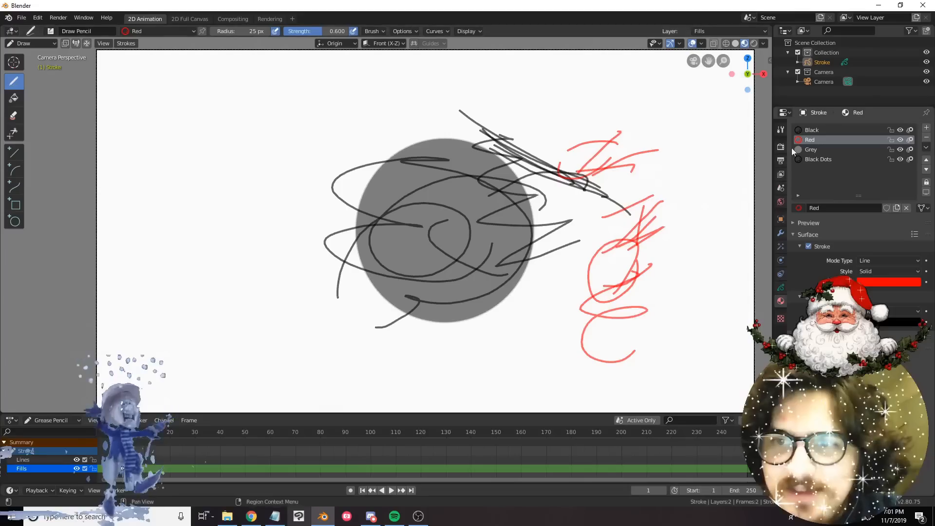
Try drawing dotted freehand curves to the left of the grey circle with the Black Dots material.
click(814, 151)
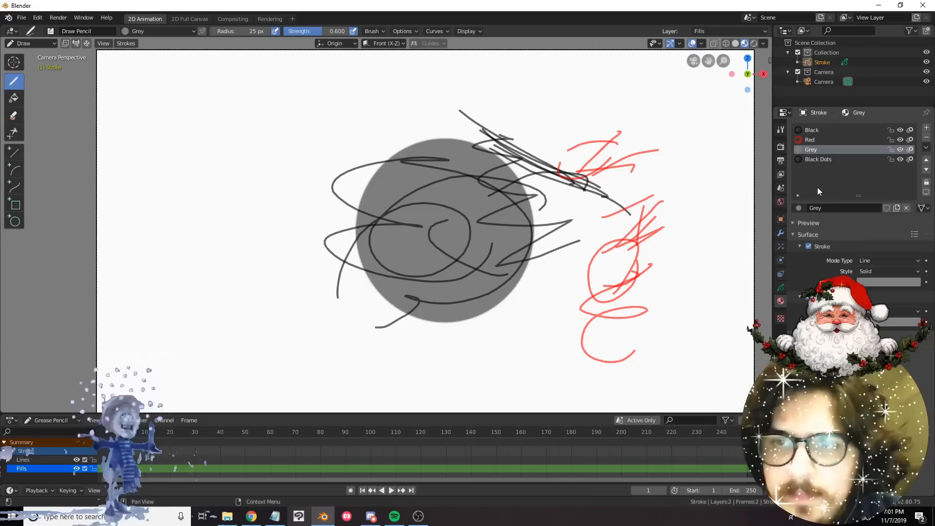
click(812, 160)
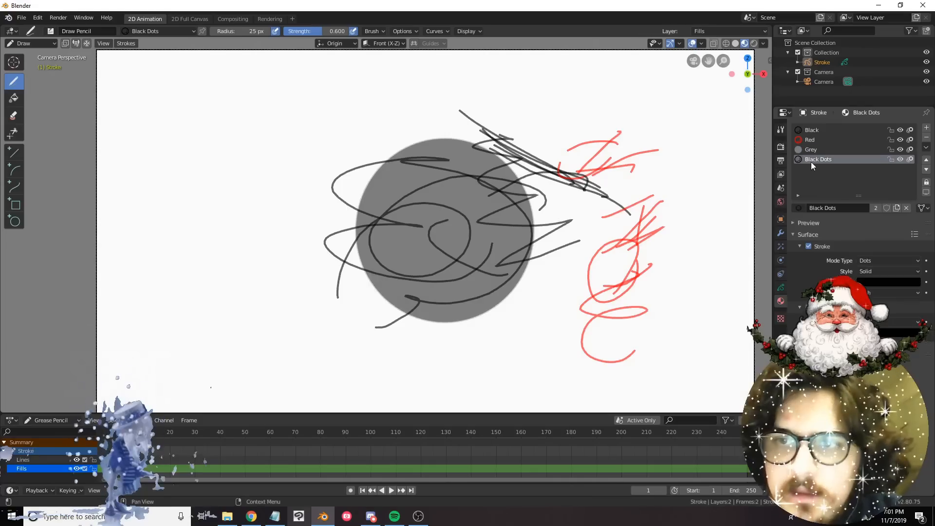
drag(272, 318, 324, 146)
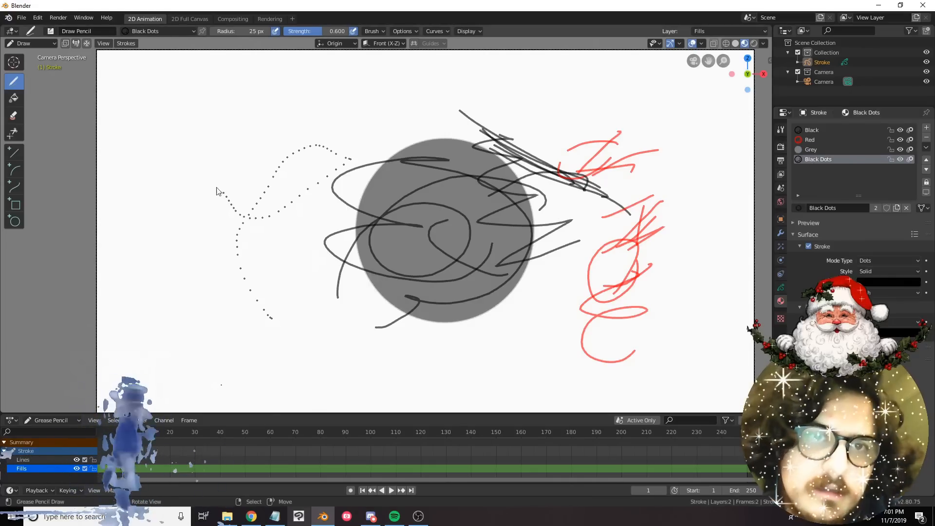
mouse_move(217, 187)
mouse_down()
mouse_move(190, 282)
mouse_move(155, 180)
mouse_up()
mouse_move(233, 195)
mouse_down()
mouse_move(190, 159)
mouse_move(205, 139)
mouse_up()
drag(186, 167, 226, 160)
drag(278, 132, 305, 134)
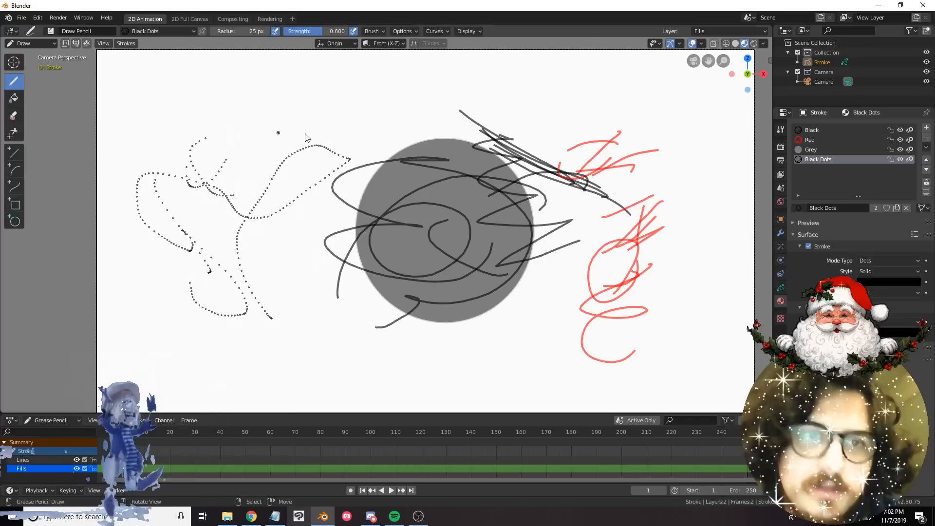
Undo all the dotted strokes drawn with the Black Dots material.
key(ctrl+z)
key(ctrl+z)
key(ctrl+z)
key(ctrl+z)
key(ctrl+z)
key(ctrl+z)
key(ctrl+z)
key(ctrl+z)
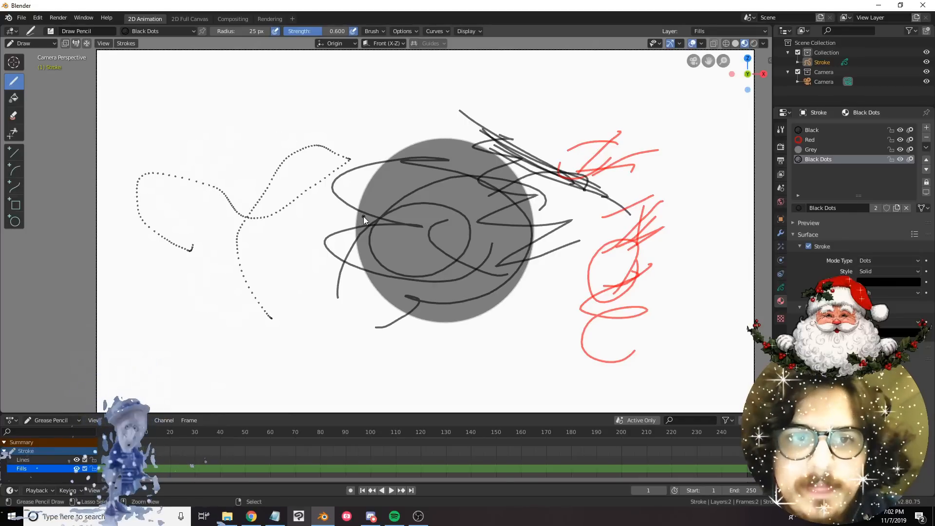
Rename the Grey material to My Grey.
click(818, 151)
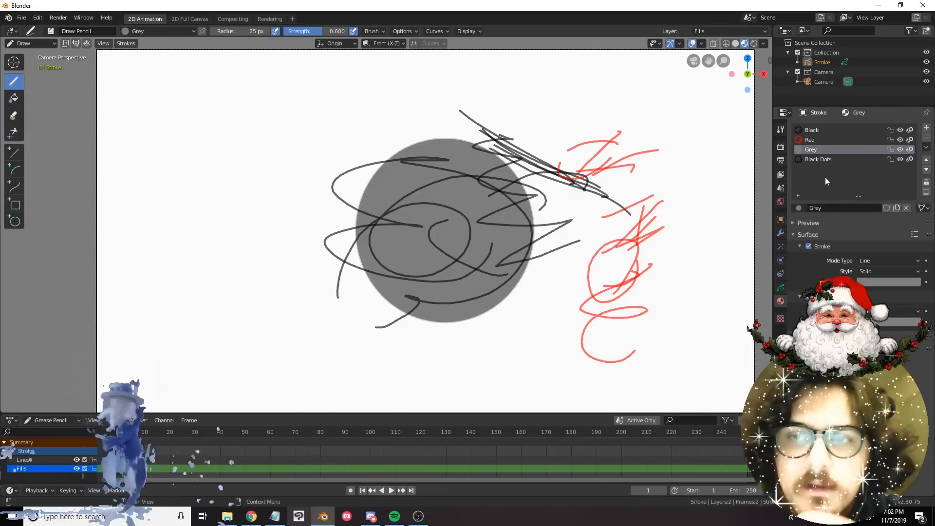
scroll(542, 221, down, 1)
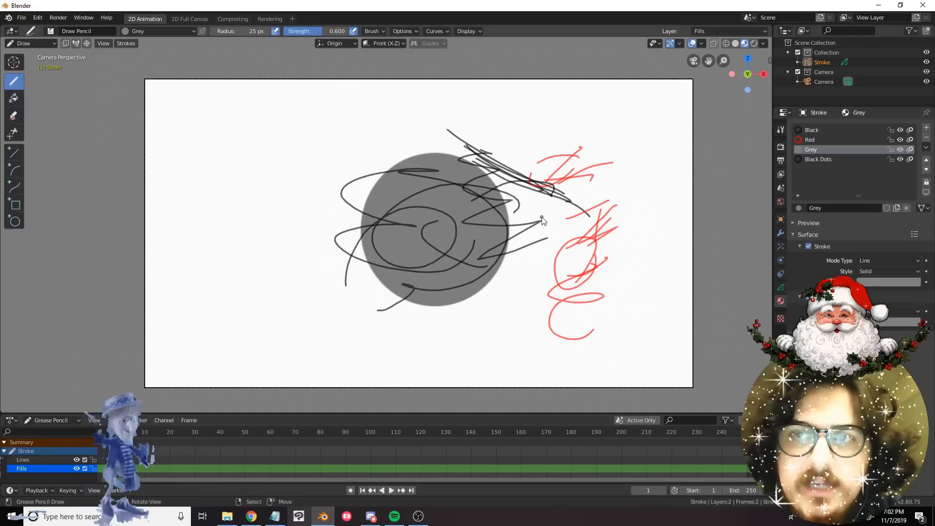
scroll(542, 220, up, 1)
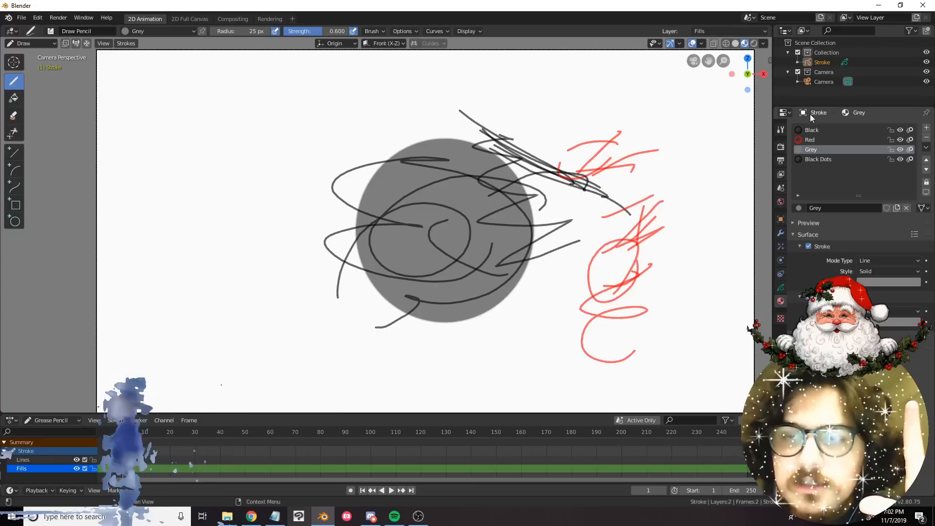
click(811, 140)
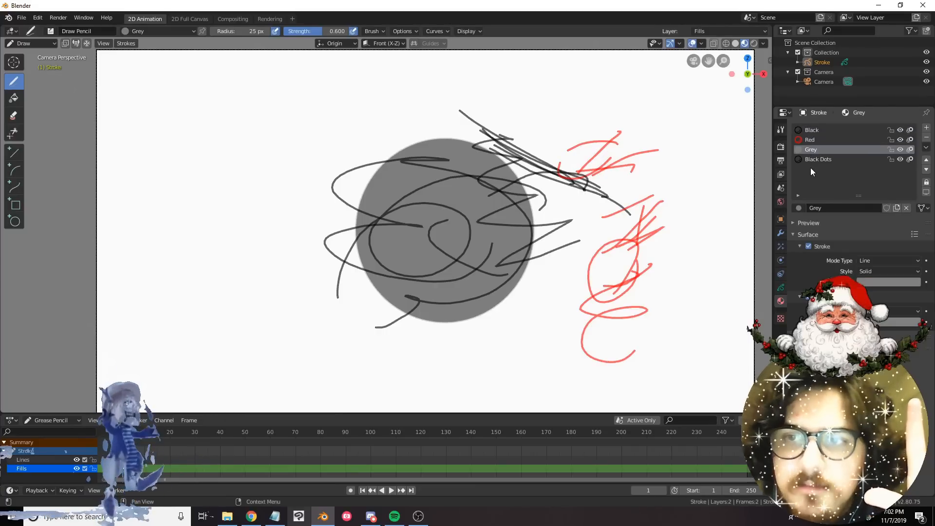
click(816, 150)
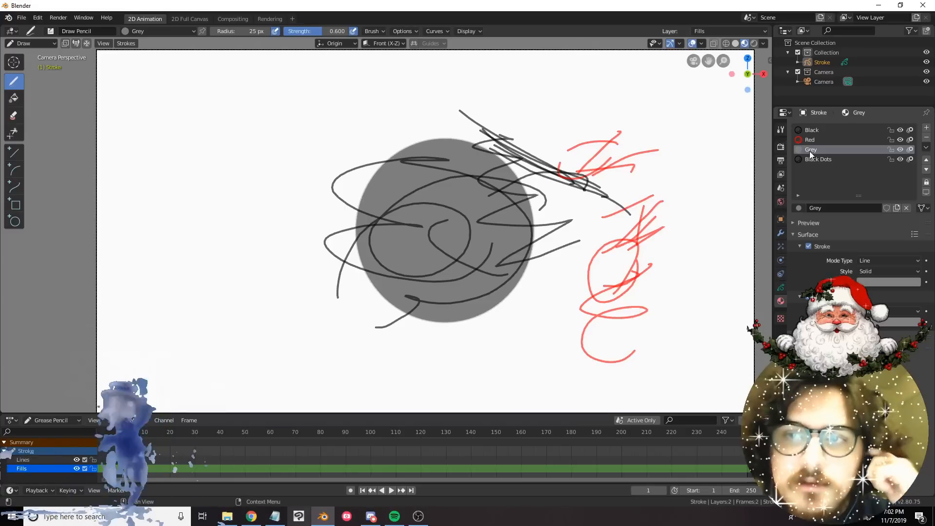
click(829, 208)
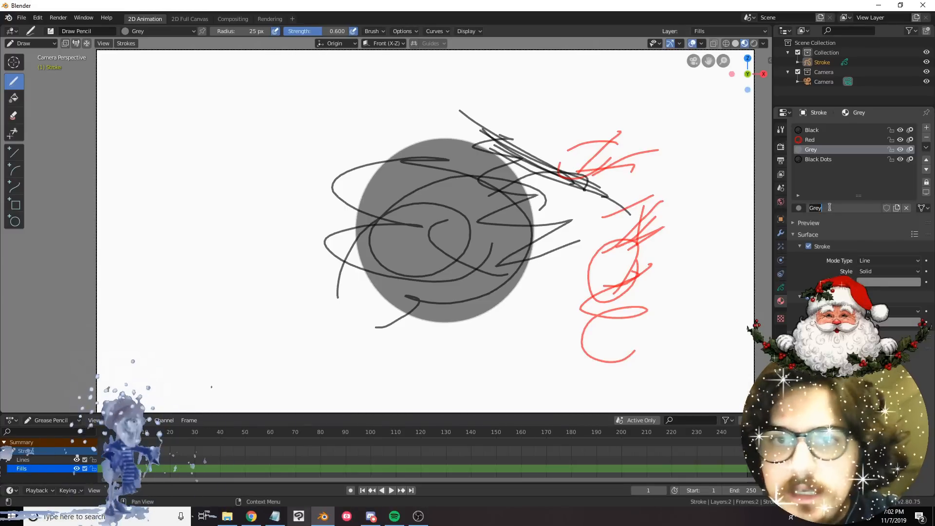
text(My Grey)
key(Return)
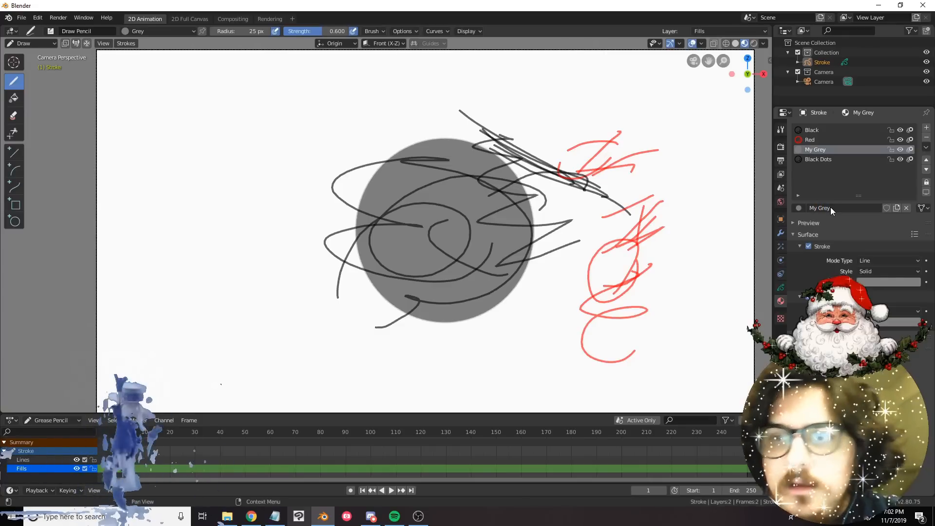
Add a new material slot to the Stroke object and assign the existing My Grey material to it.
click(925, 129)
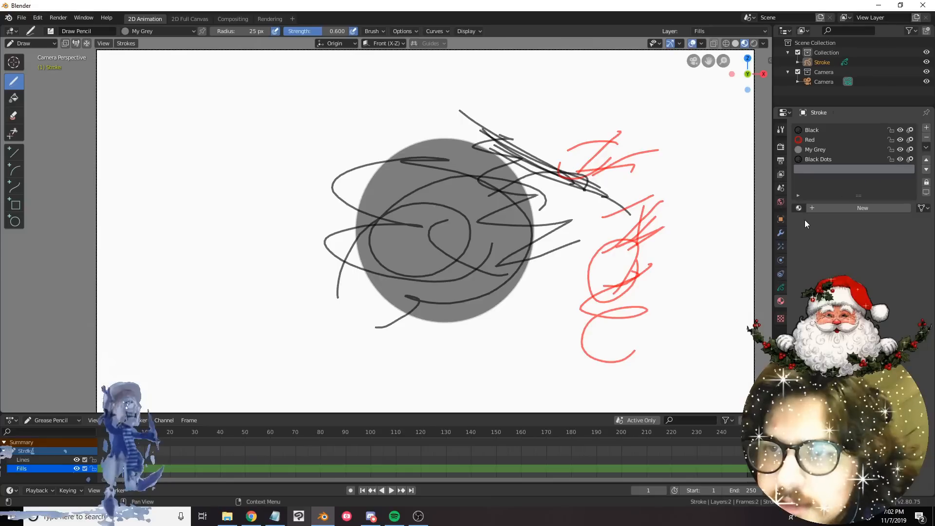
click(798, 208)
click(810, 241)
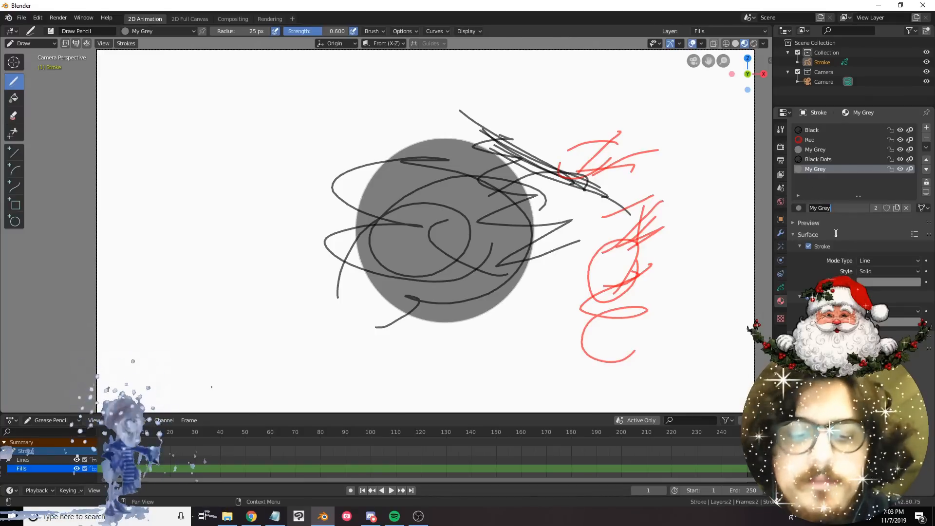
Try renaming the material shared by both slots to Change, and set its name back to My Grey.
text(Change)
key(Return)
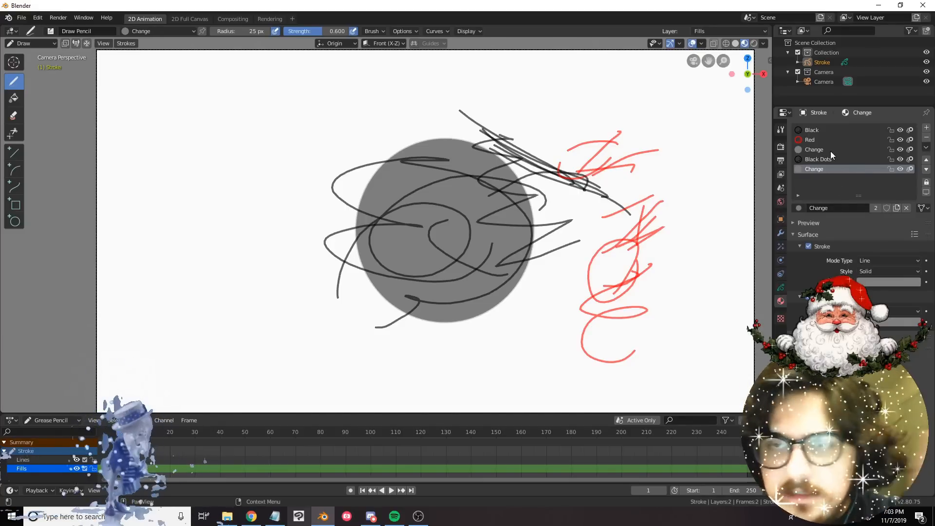
double_click(835, 208)
text(My)
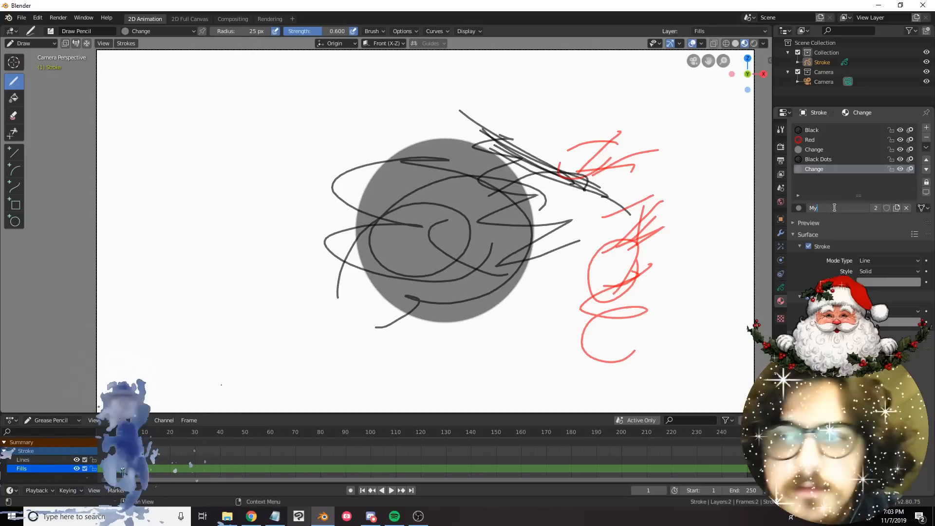
text( Grey)
key(Return)
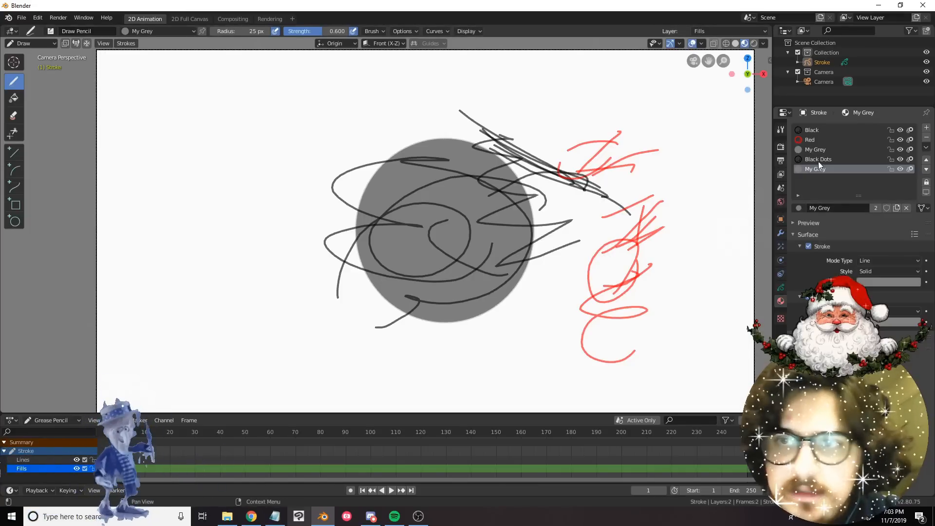
Make the new slot's My Grey material a single-user copy and rename it Blue.
click(876, 208)
double_click(856, 209)
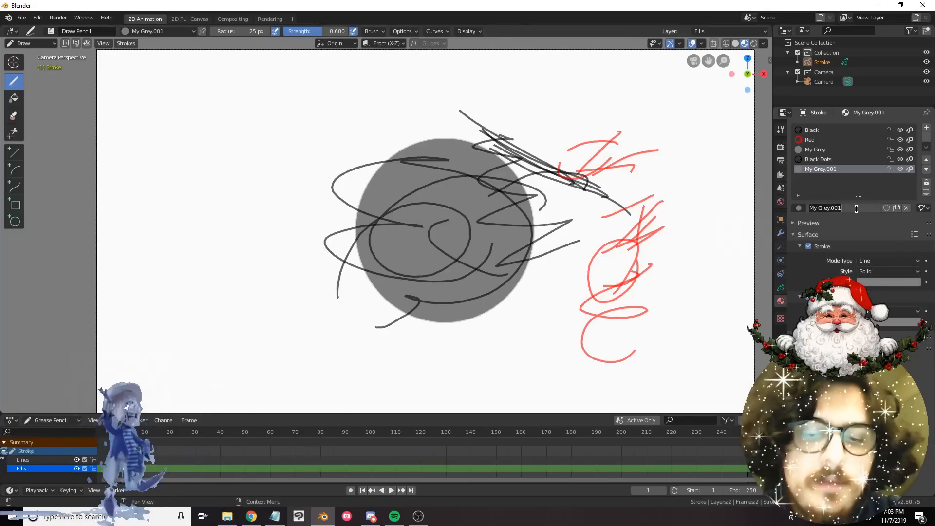
text(Blue)
key(Return)
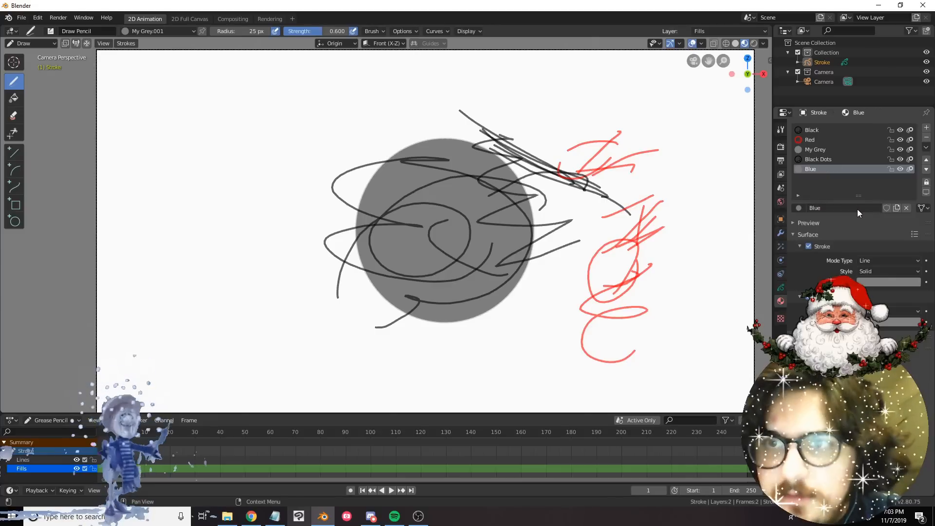
Change the Blue material's fill colour from grey to a bright blue.
click(854, 169)
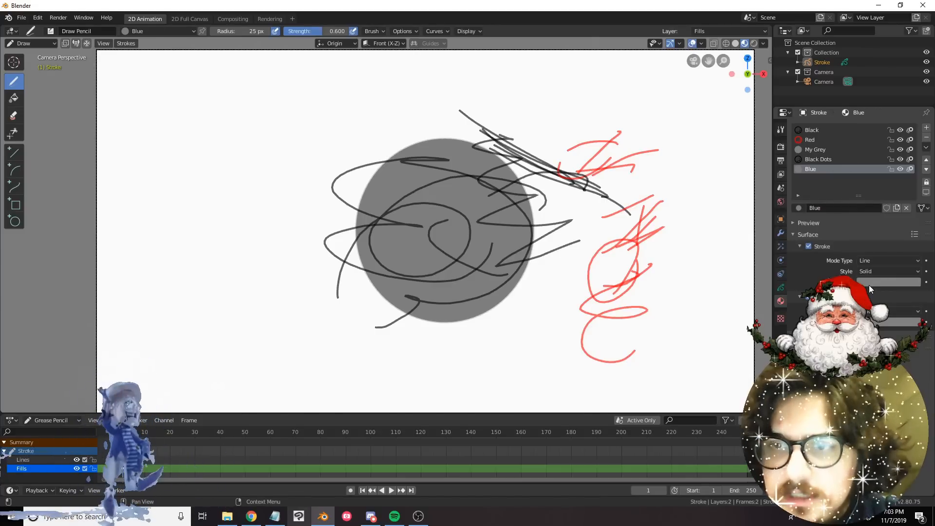
click(894, 282)
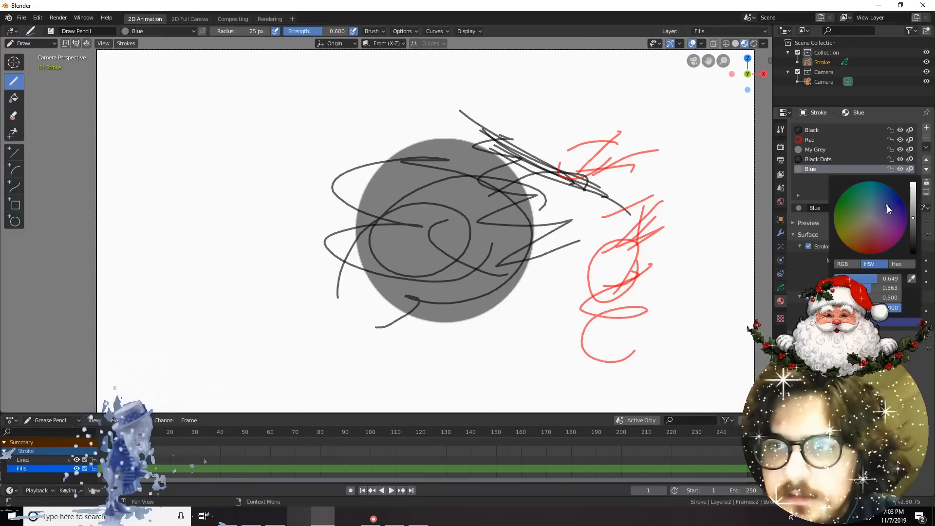
drag(887, 202, 890, 198)
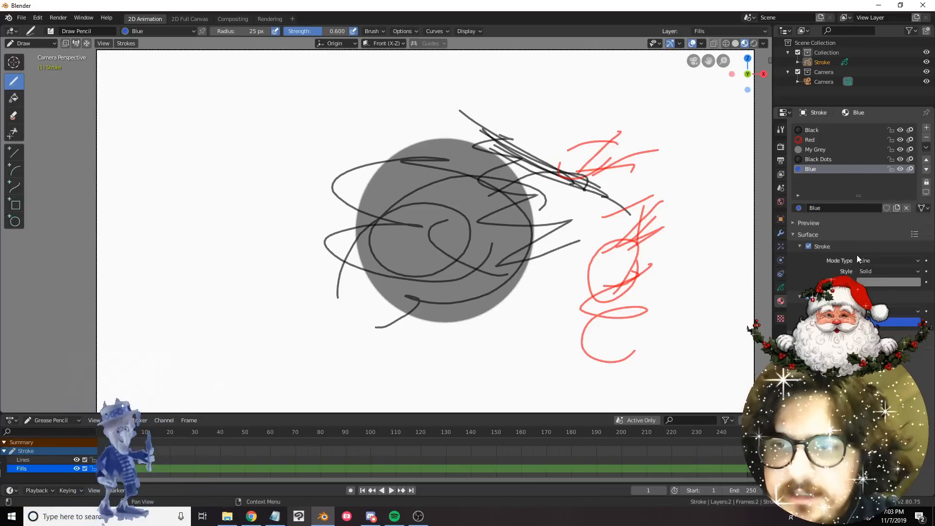
Match the Blue material's stroke colour to its fill by sampling the blue fill swatch with the eyedropper.
click(866, 285)
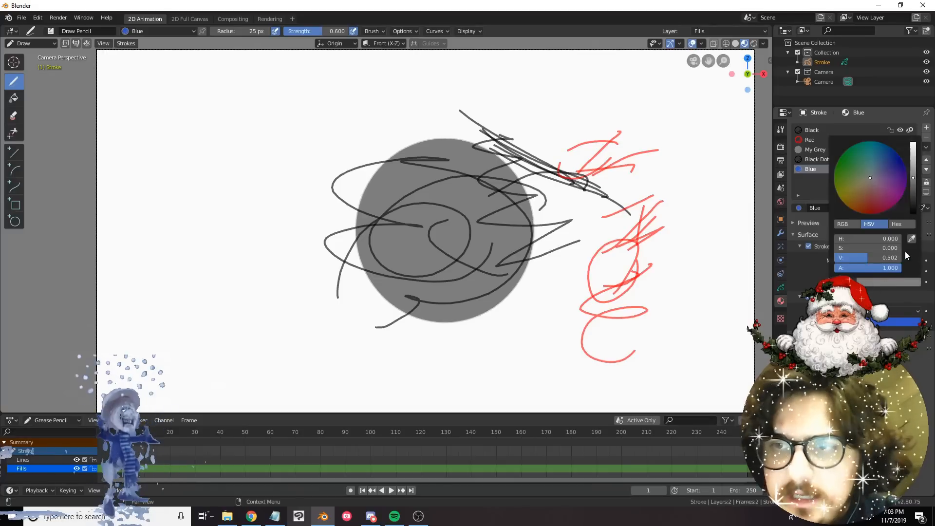
click(909, 238)
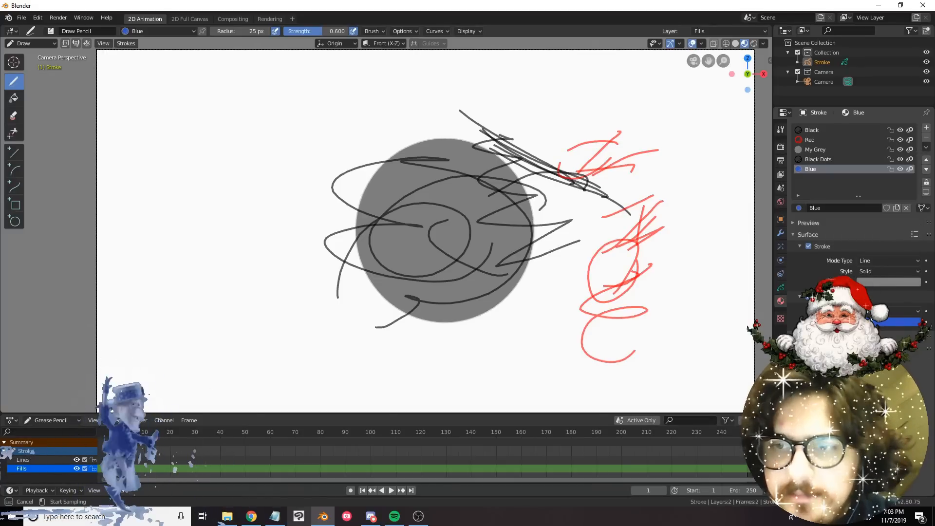
click(867, 322)
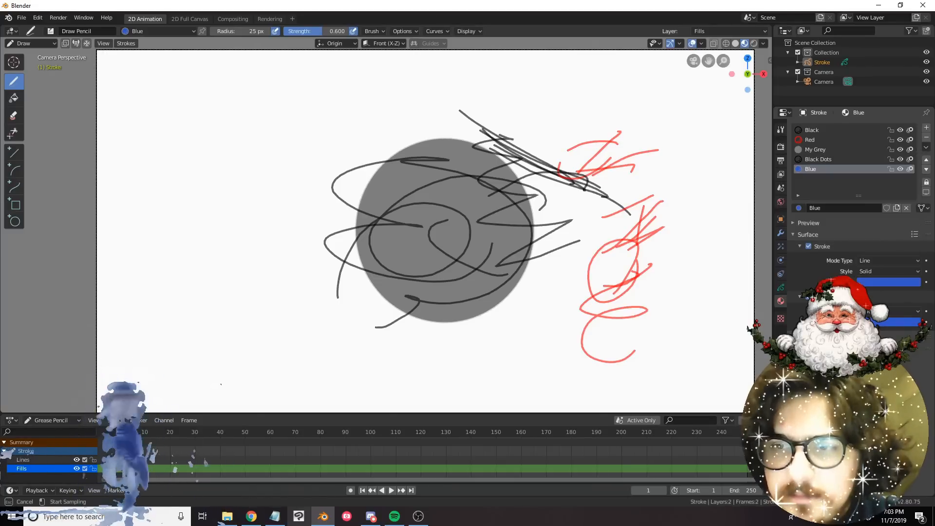
Try a light blue stroke colour on the Blue material, and paste the fill's blue over it.
click(878, 284)
drag(862, 170, 867, 179)
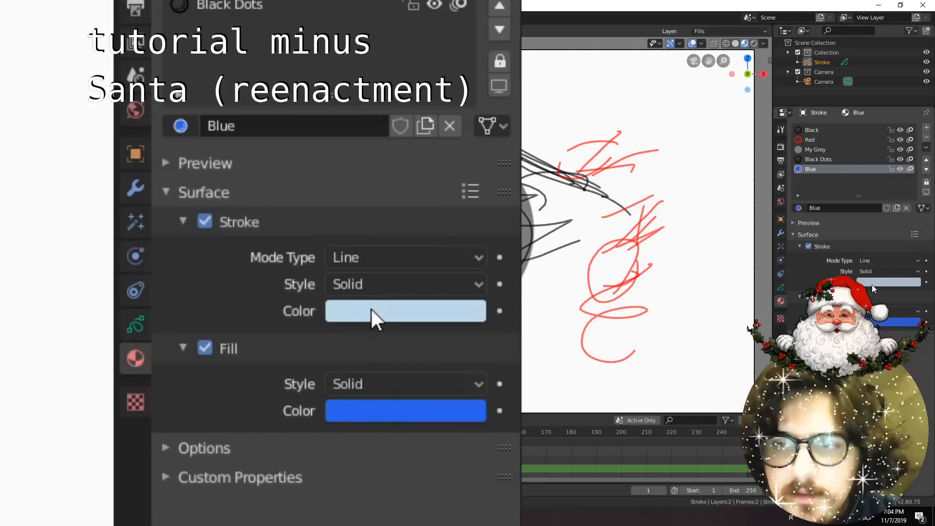
key(ctrl+v)
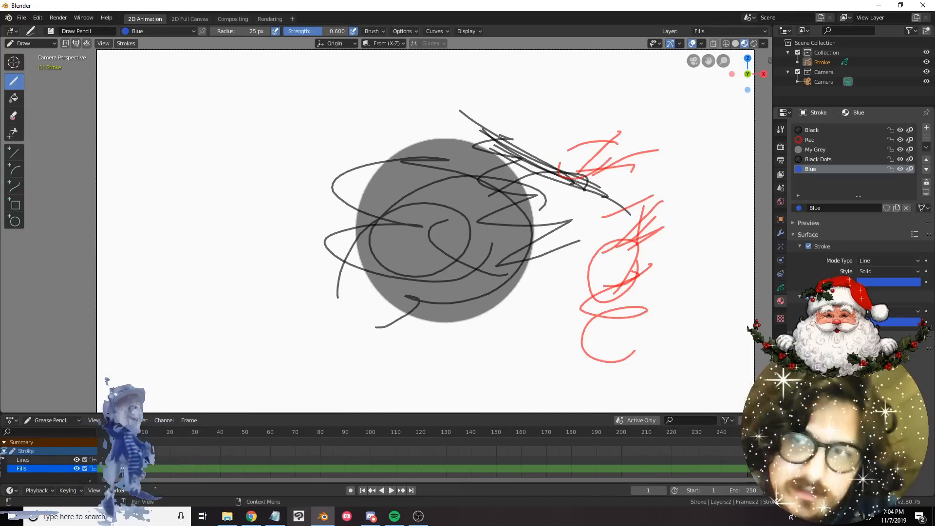
Select the Black material and clear the keyframes of the Lines and Fills layers to empty the canvas.
shift+middle_drag(504, 281, 475, 264)
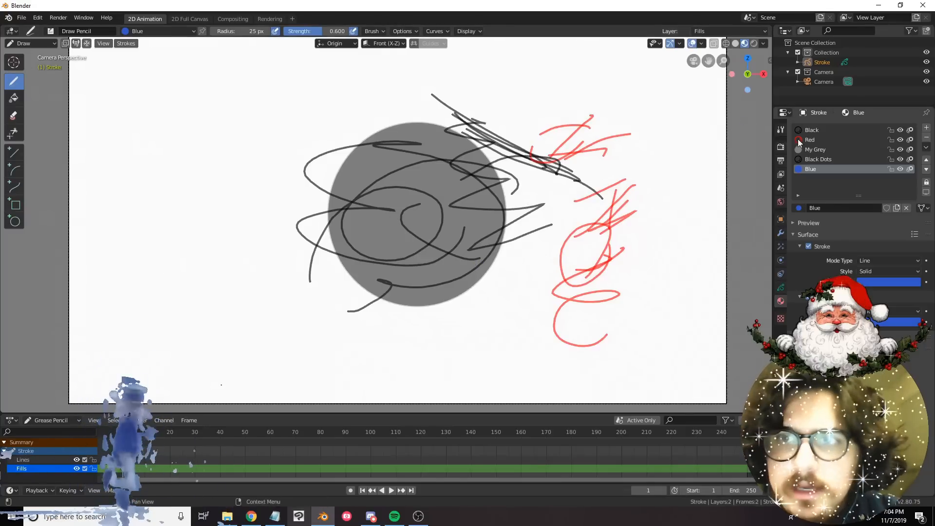
click(810, 130)
mouse_move(433, 217)
shift+middle_down()
mouse_move(450, 224)
mouse_move(442, 216)
shift+middle_up()
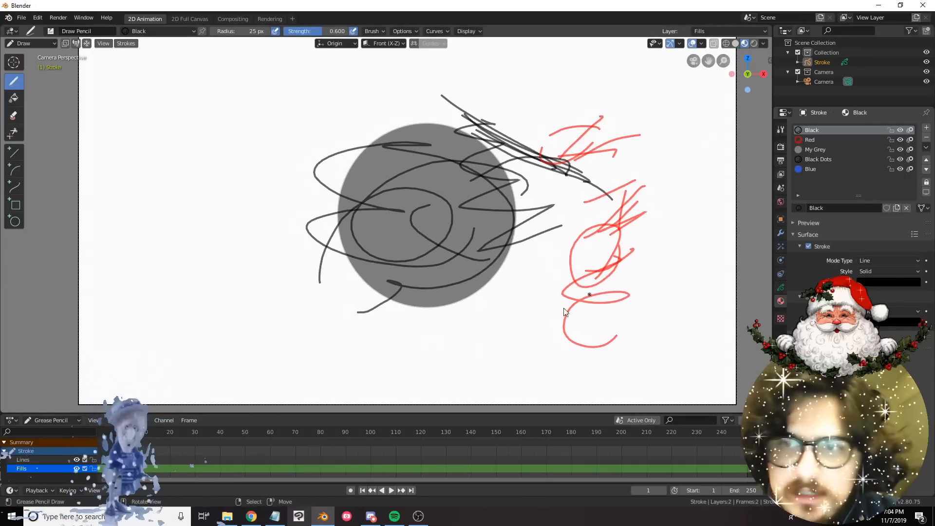
middle_drag(219, 475, 217, 466)
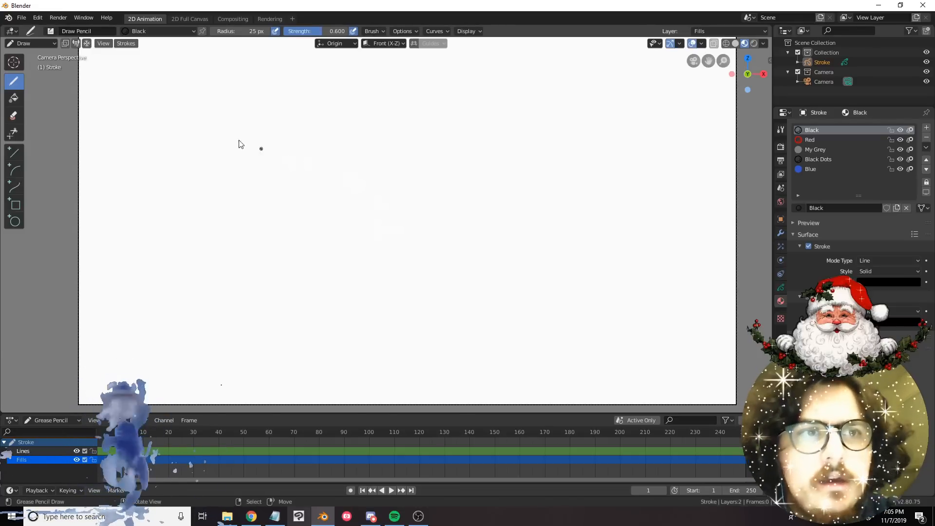
Choose the Draw Pencil brush and set the Red material's stroke colour to light blue, about H 0.605, S 0.741, V 1.000.
click(51, 31)
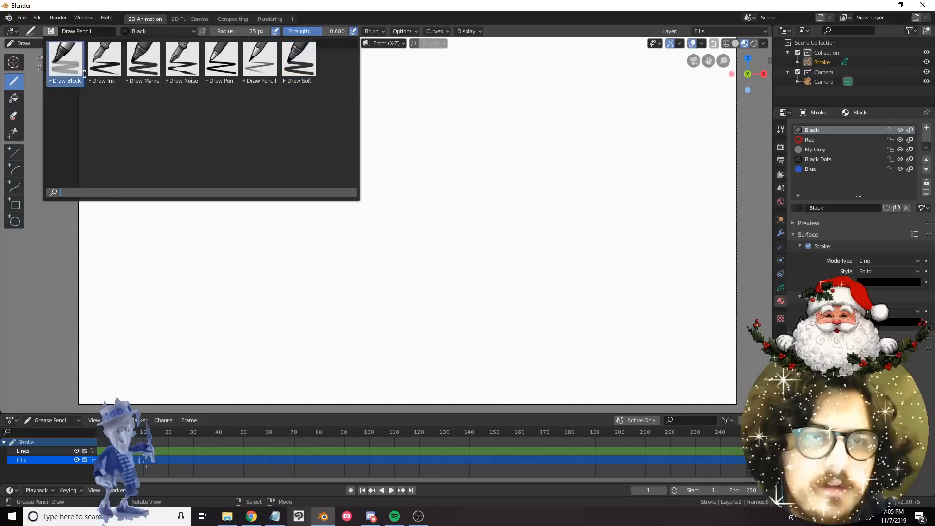
click(263, 67)
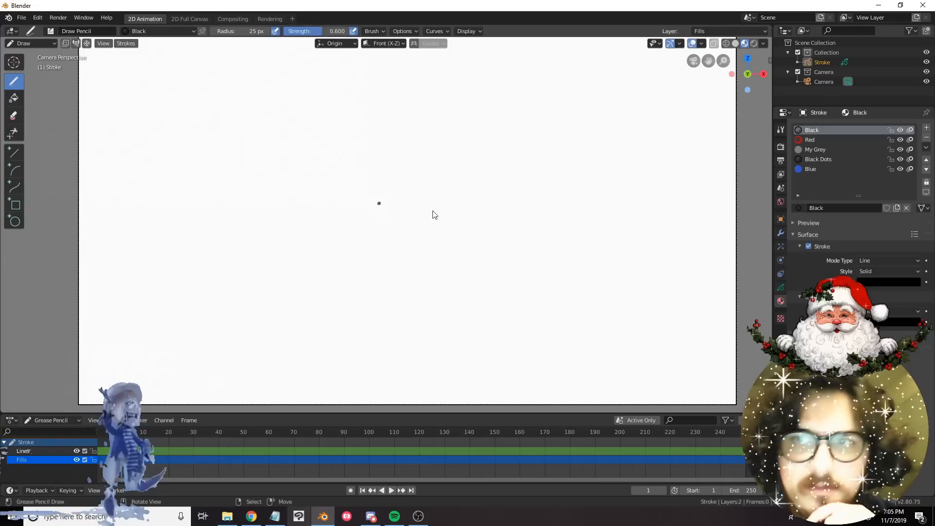
click(811, 140)
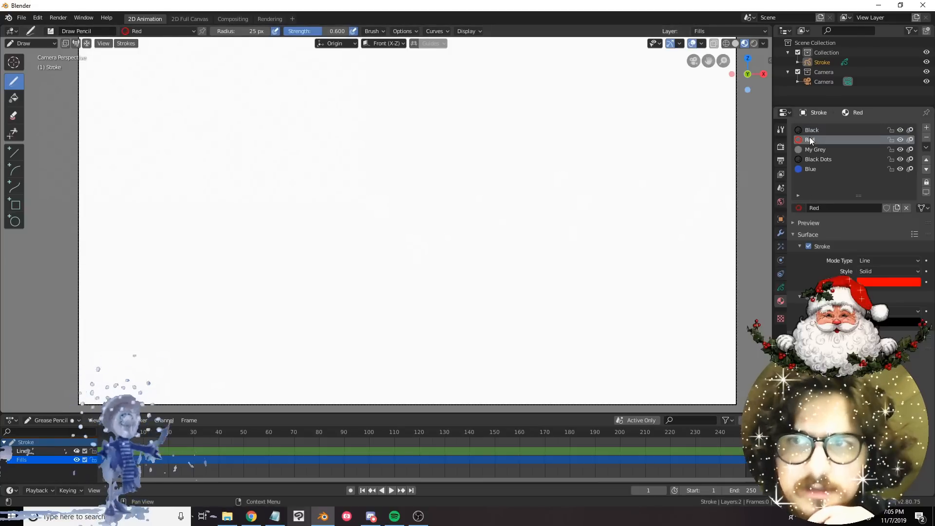
click(872, 282)
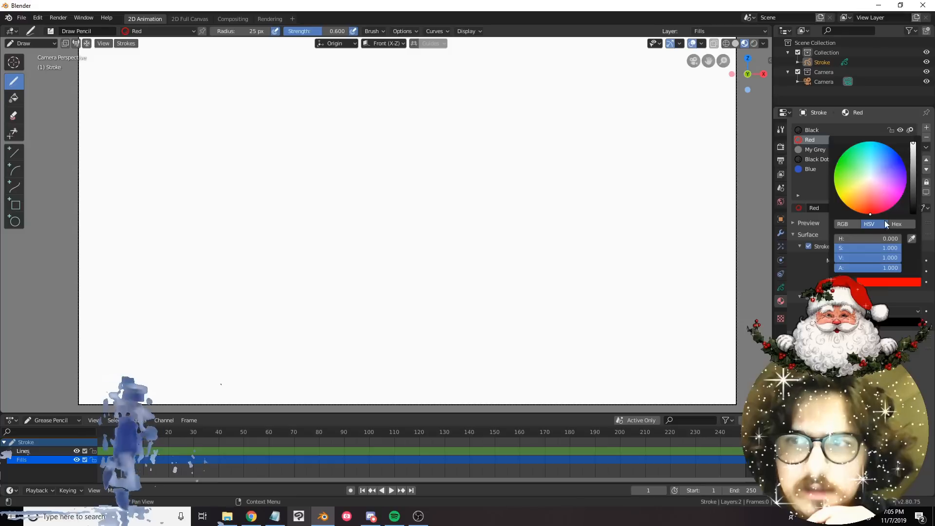
click(894, 167)
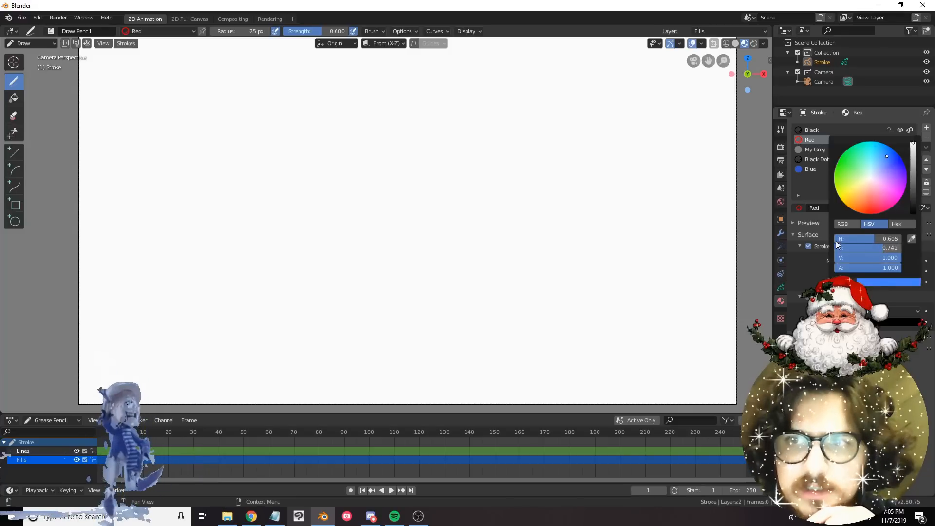
Rename the Red material as Sketch.
double_click(838, 208)
text(S)
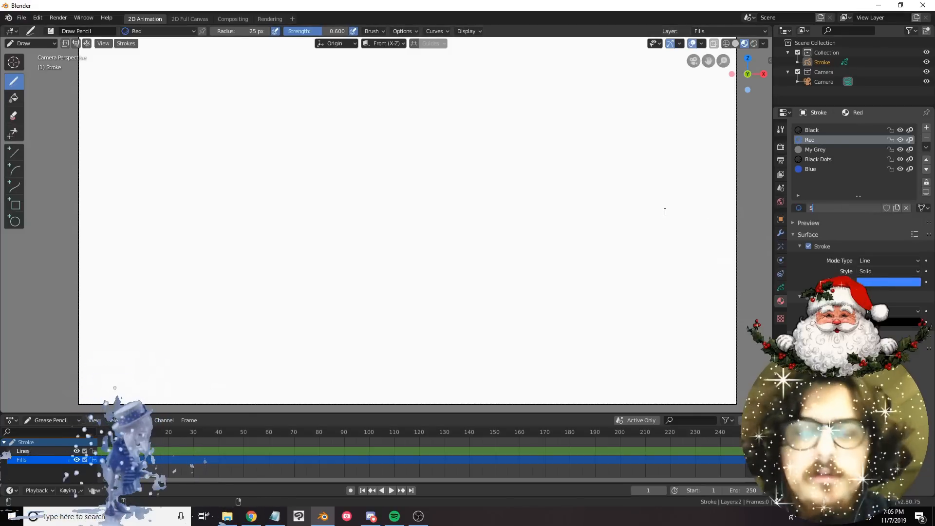
text(ketch)
key(Return)
Scribble test strokes with the Sketch material near the middle of the canvas, and switch to the Black material.
scroll(430, 200, down, 1)
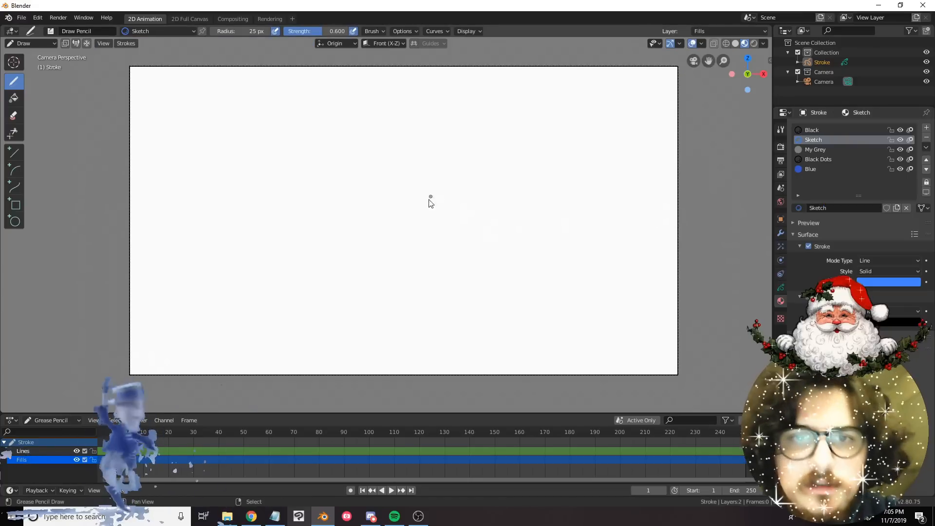
scroll(427, 213, up, 1)
shift+middle_drag(431, 207, 426, 199)
mouse_move(467, 197)
mouse_down()
mouse_move(343, 204)
mouse_move(352, 182)
mouse_up()
mouse_move(449, 202)
mouse_down()
mouse_move(382, 213)
mouse_move(464, 179)
mouse_move(403, 258)
mouse_move(318, 307)
mouse_up()
click(818, 131)
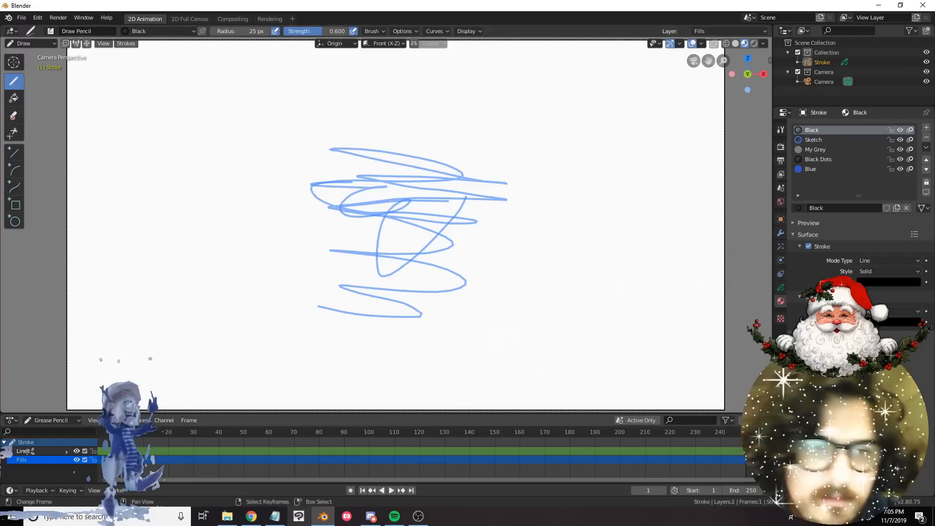
Undo the Sketch scribbles on the Fills layer along with the switch to the Black material.
middle_drag(128, 467, 152, 469)
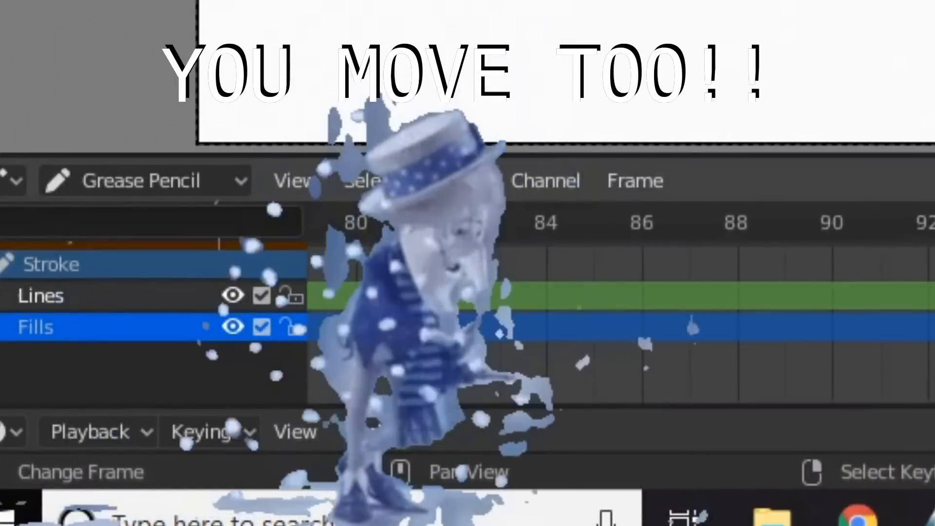
middle_drag(151, 463, 676, 469)
middle_drag(261, 473, 366, 471)
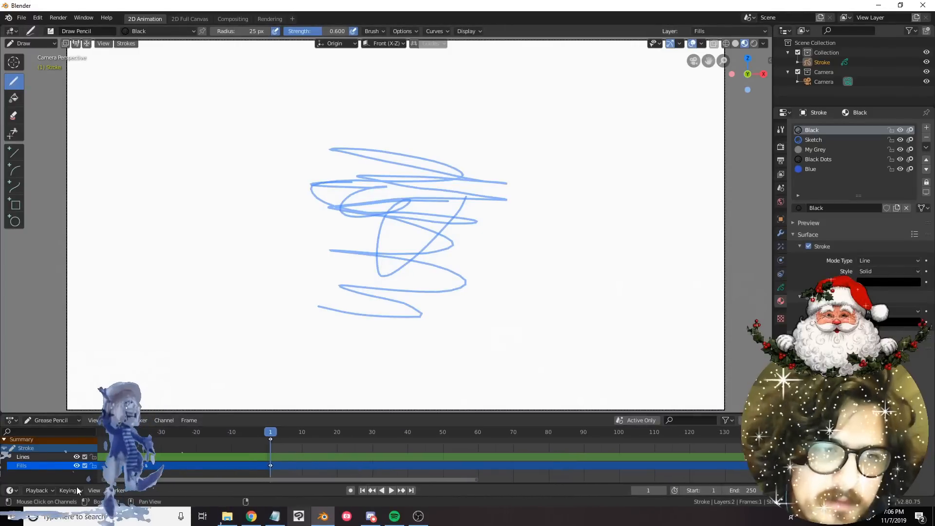
click(29, 468)
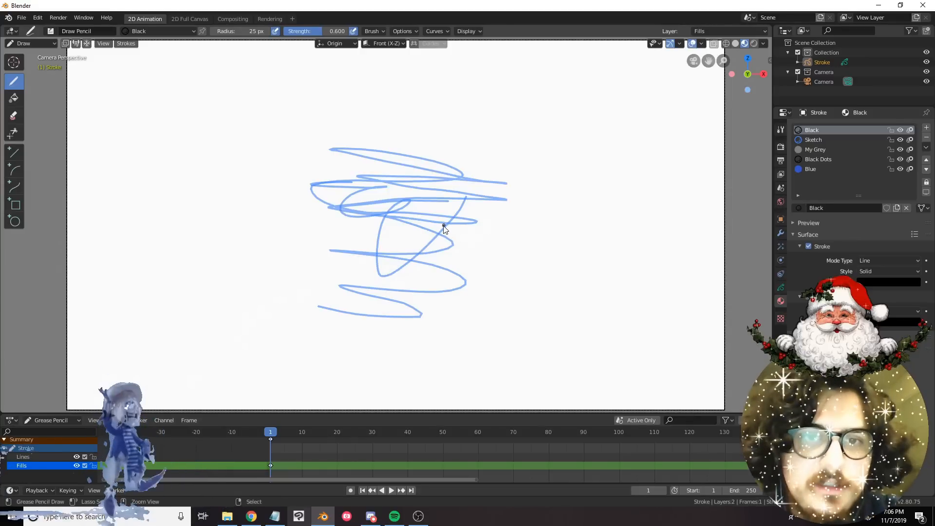
key(ctrl+z)
key(ctrl+z)
key(ctrl+z)
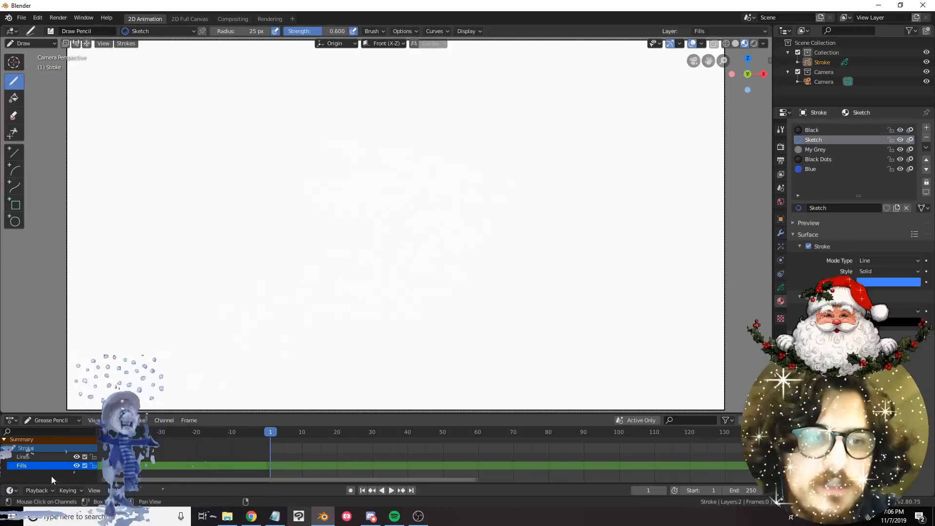
Activate the Lines layer and draw several freehand light blue strokes on it with the Sketch material.
click(27, 457)
mouse_move(496, 226)
mouse_down()
mouse_move(411, 182)
mouse_move(518, 154)
mouse_up()
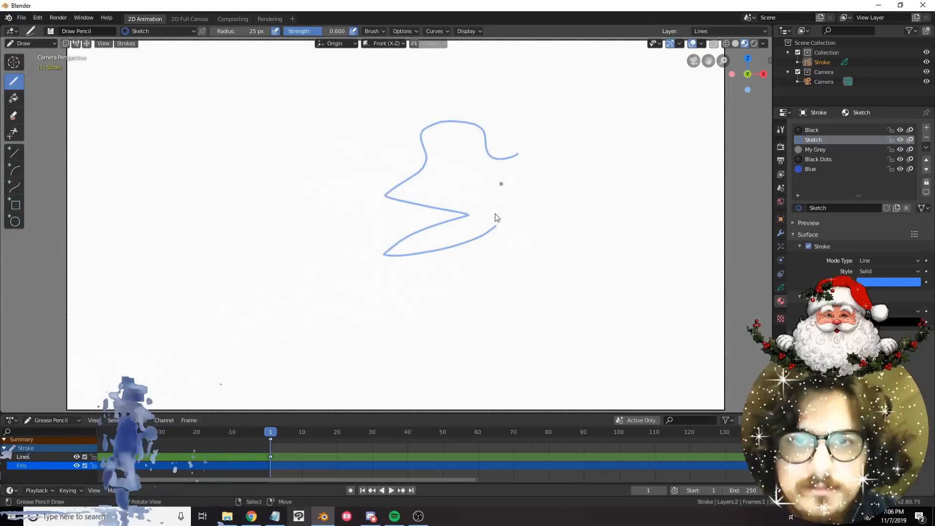
drag(575, 298, 527, 245)
mouse_move(530, 204)
mouse_down()
mouse_move(445, 236)
mouse_move(535, 244)
mouse_up()
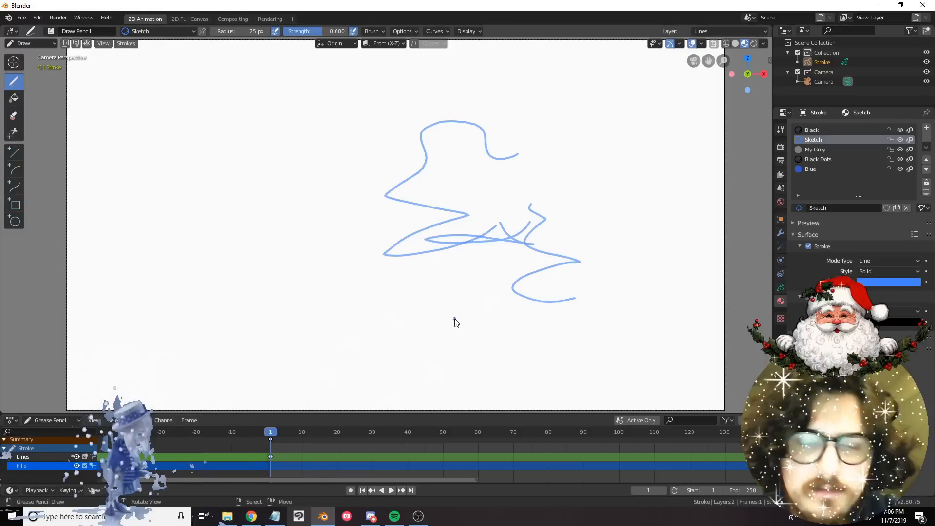
Switch to the Black material and the Draw Noise brush.
click(812, 130)
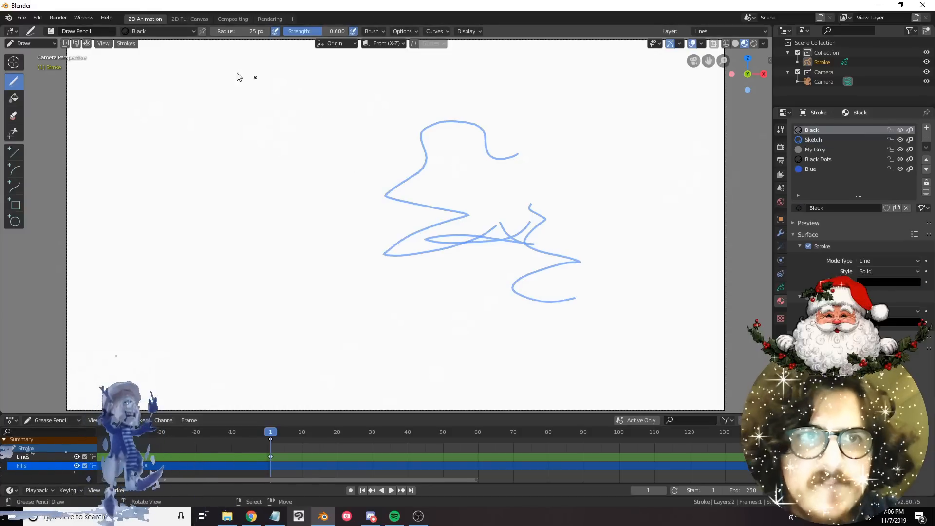
click(71, 32)
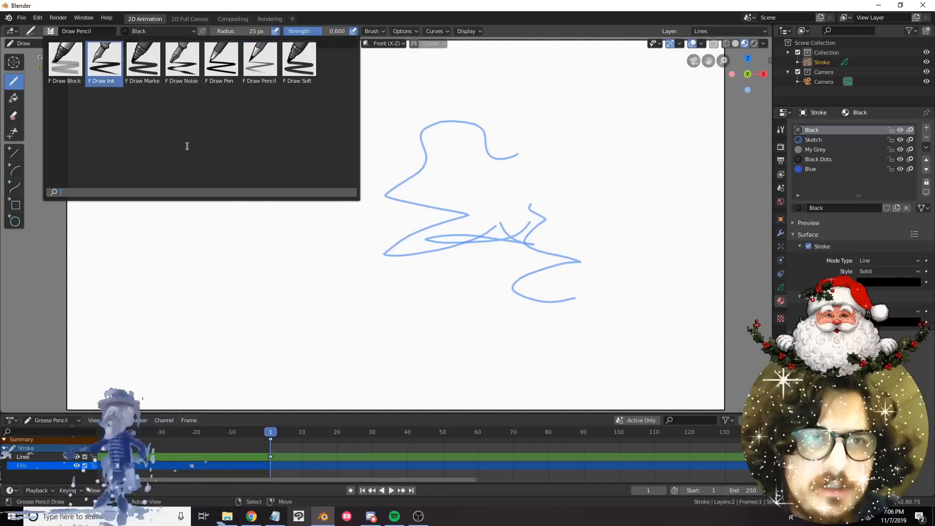
click(182, 64)
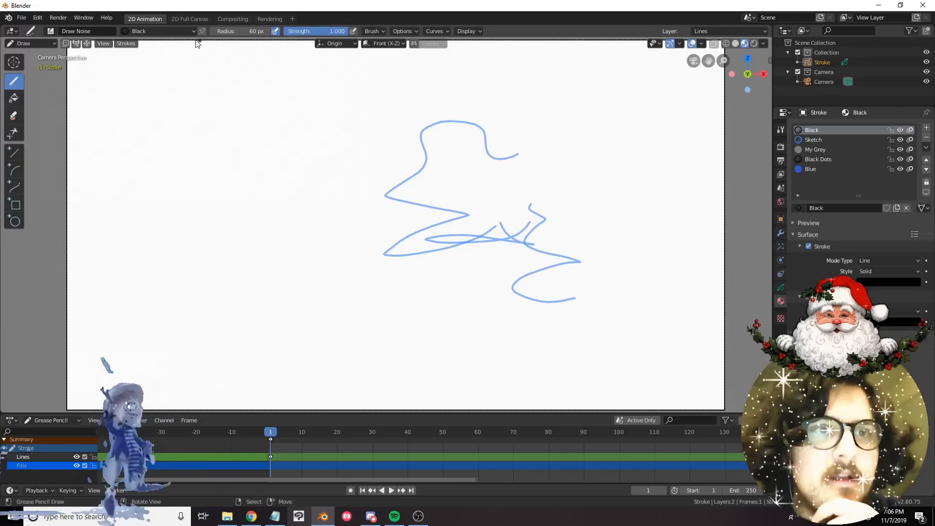
click(154, 30)
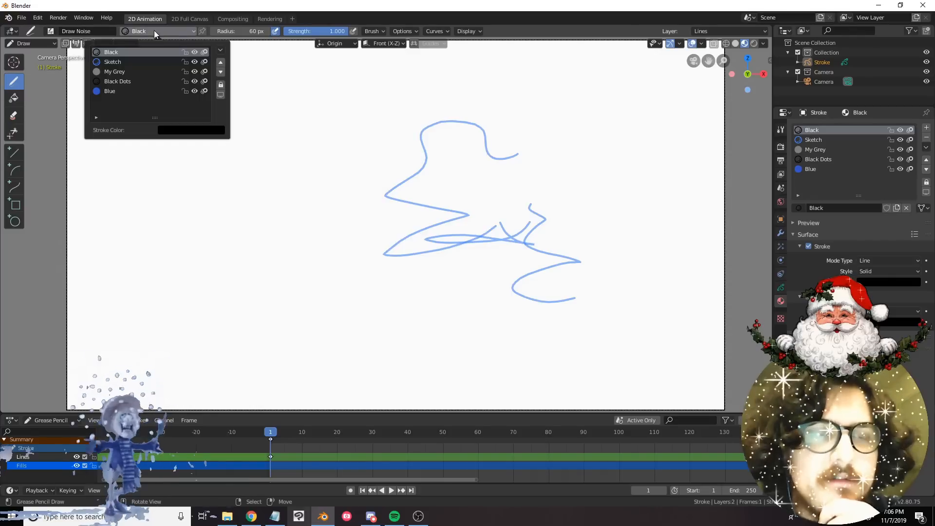
click(154, 31)
click(154, 31)
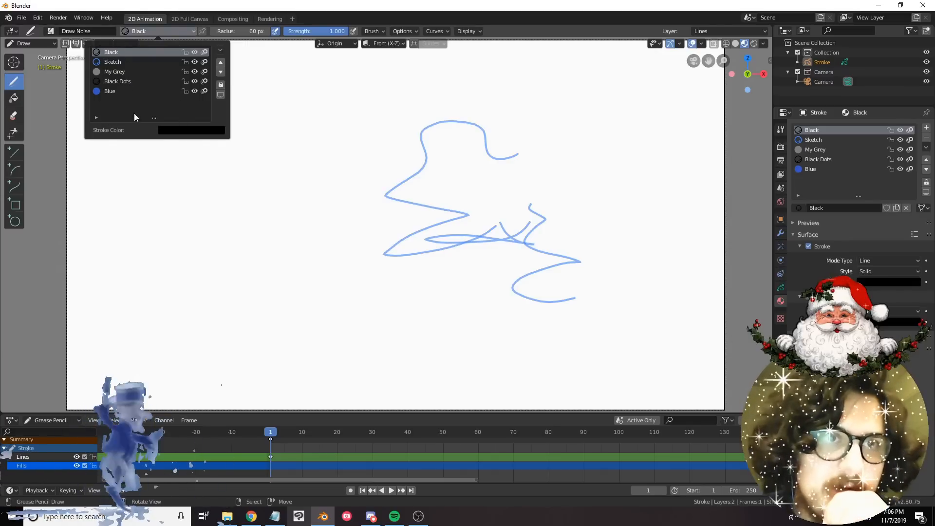
click(162, 29)
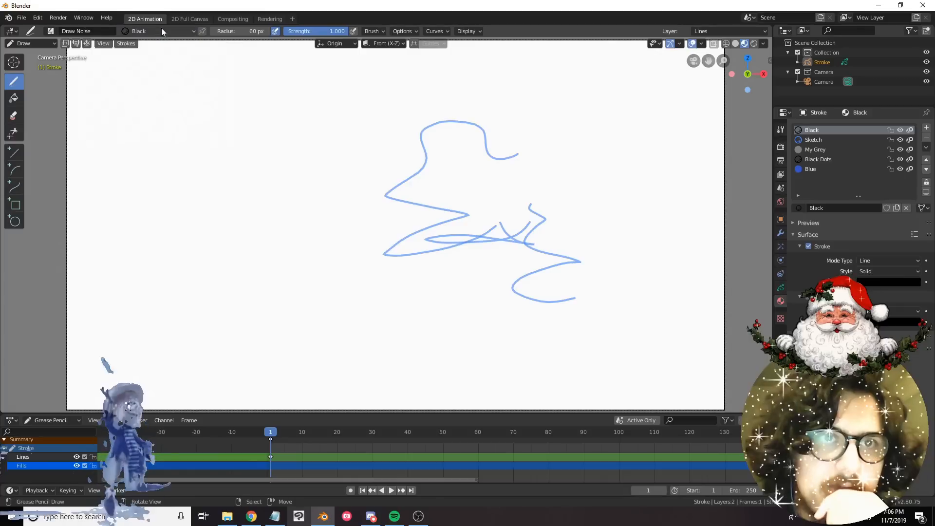
Set the Draw Noise brush's radius to 20 px, and try it with a quick stroke that is undone.
click(250, 31)
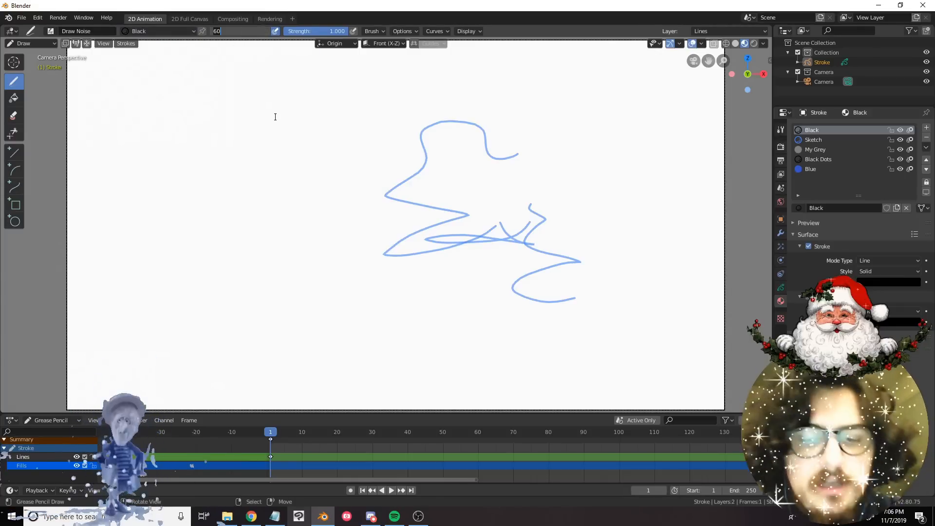
text(20)
key(Return)
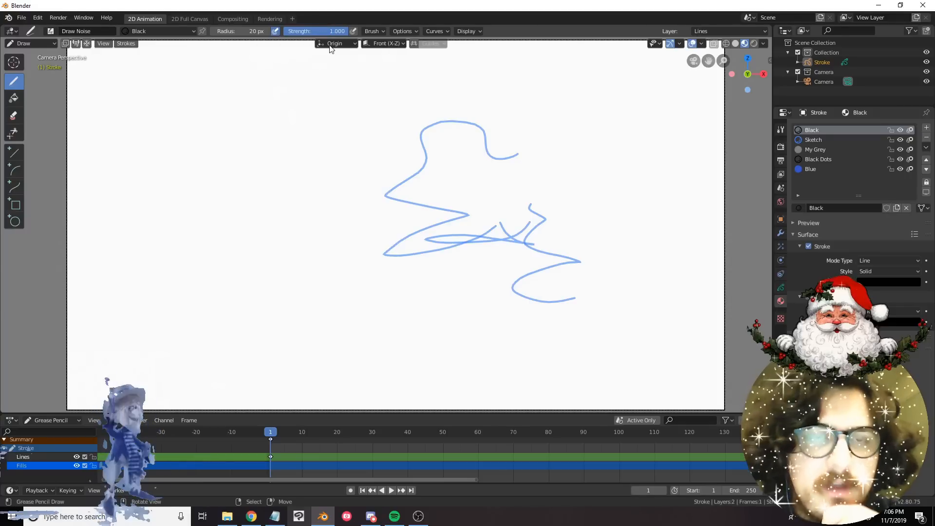
mouse_move(308, 180)
mouse_down()
mouse_move(336, 176)
mouse_move(350, 195)
mouse_up()
key(ctrl+z)
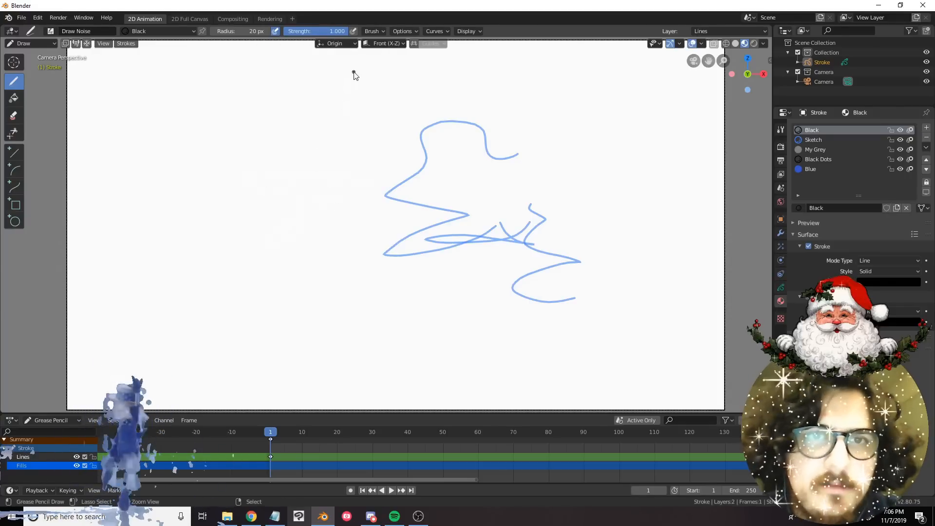
Examine the Draw Noise brush's data settings and its stroke options, including Post-Processing, Stabilize and Randomize.
click(376, 31)
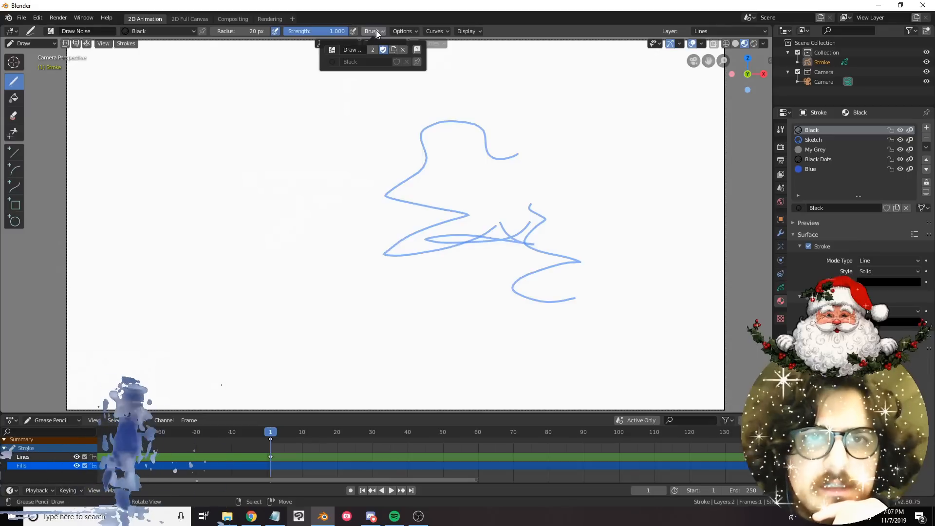
click(332, 49)
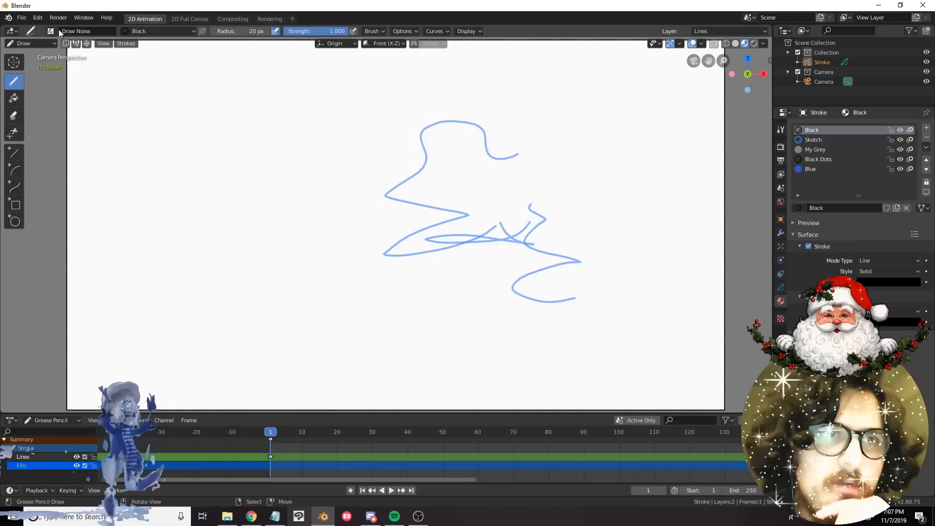
click(372, 29)
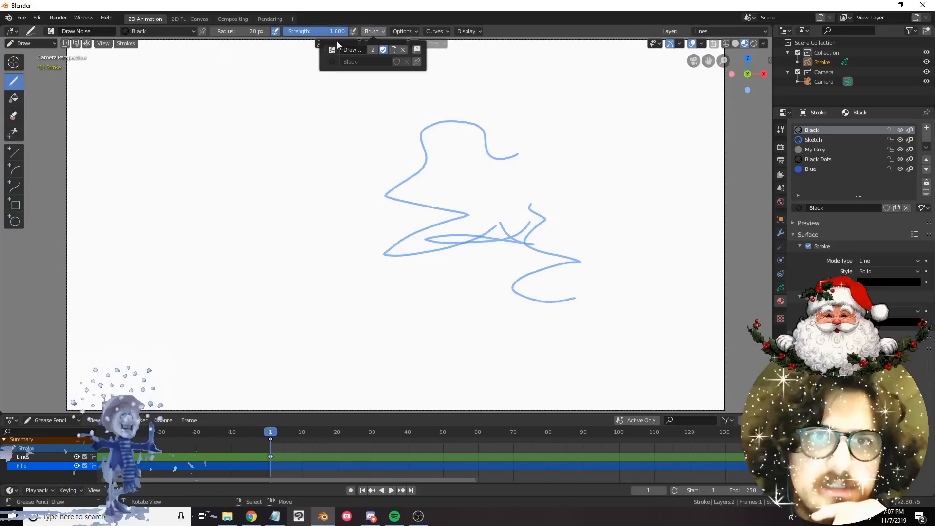
click(374, 30)
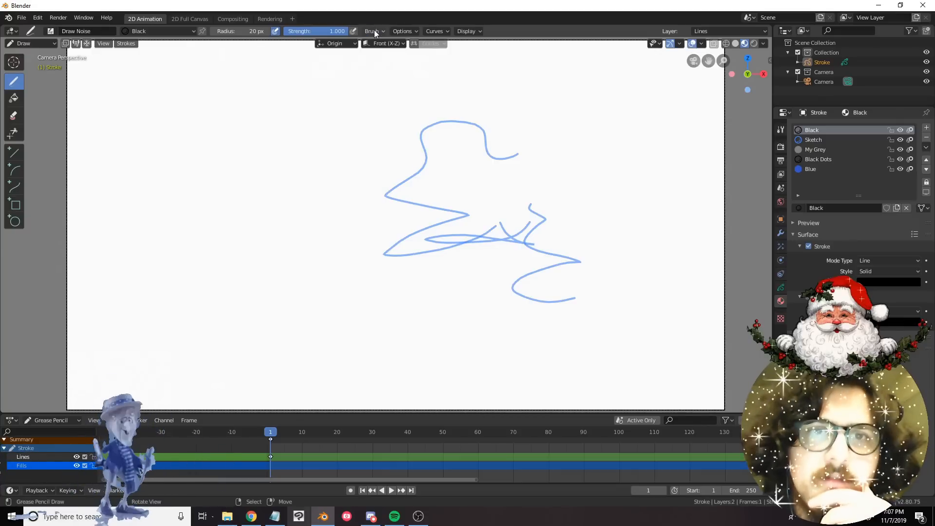
click(408, 31)
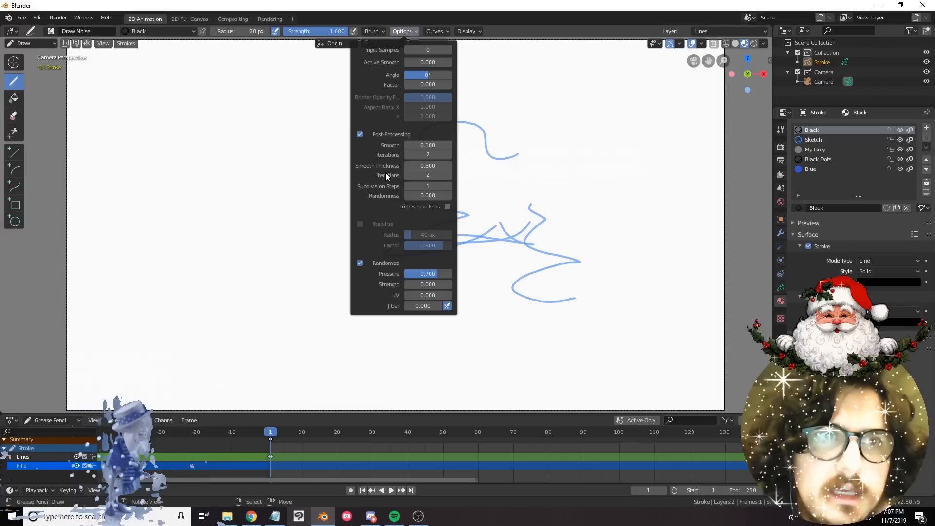
click(373, 31)
mouse_move(396, 32)
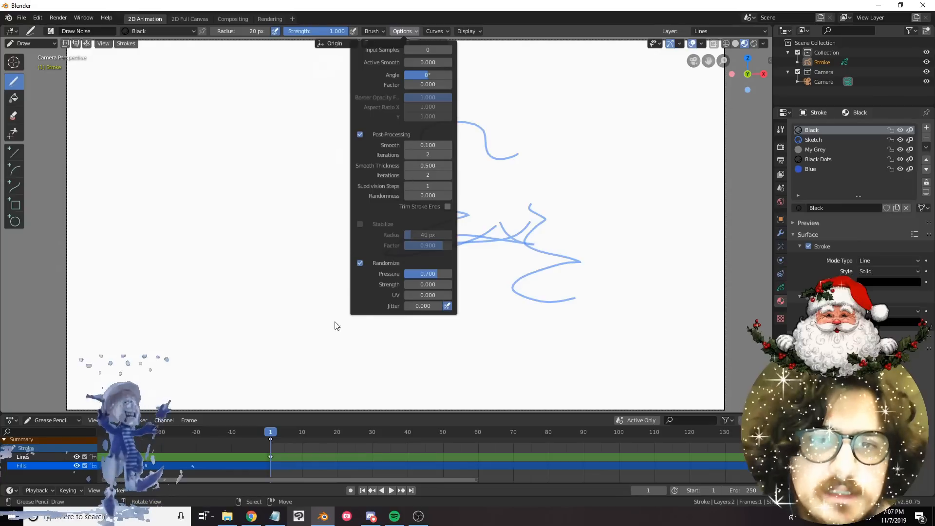
Draw black freehand test strokes beside the blue sketch with the Draw Noise brush, and undo them.
mouse_move(280, 317)
mouse_down()
mouse_move(187, 246)
mouse_move(259, 200)
mouse_move(309, 268)
mouse_move(258, 256)
mouse_move(253, 135)
mouse_up()
scroll(308, 201, up, 5)
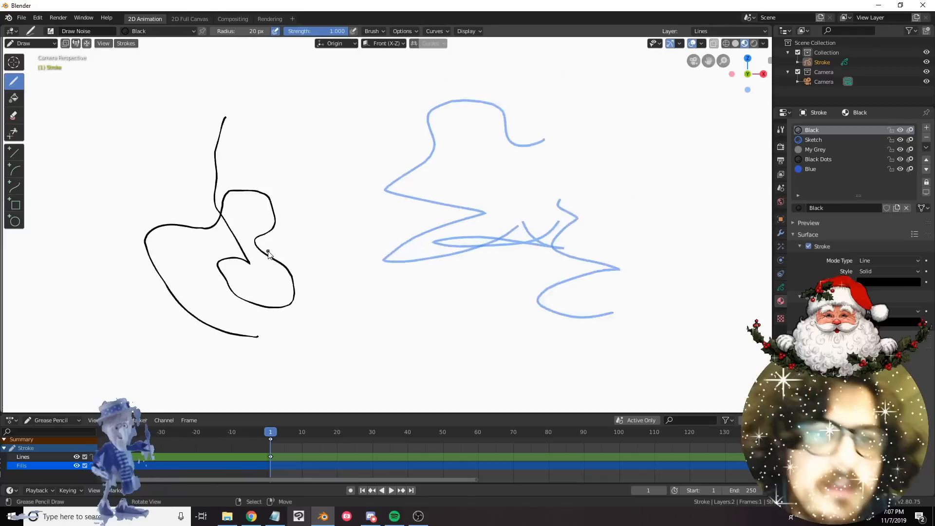
scroll(365, 243, down, 6)
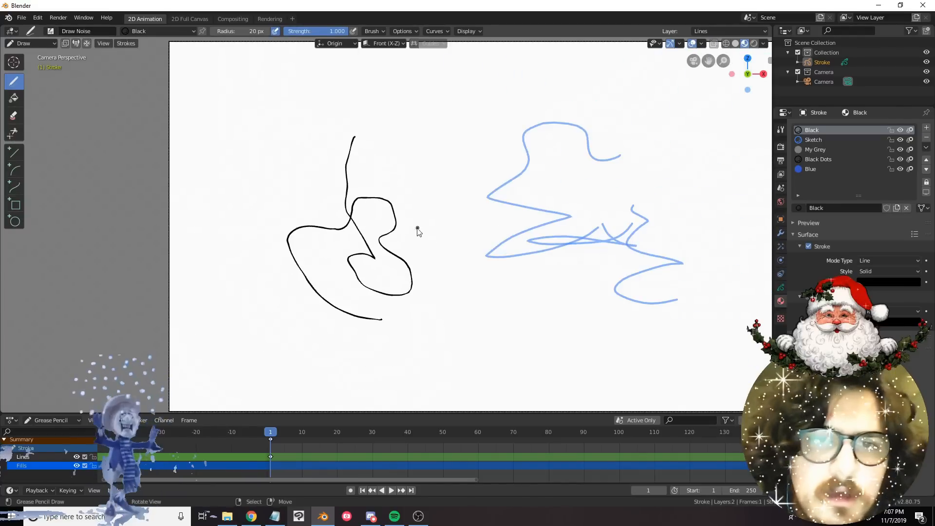
mouse_move(400, 240)
shift+middle_down()
mouse_move(366, 214)
mouse_move(340, 210)
shift+middle_up()
key(ctrl+z)
mouse_move(353, 267)
mouse_down()
mouse_move(290, 213)
mouse_move(319, 210)
mouse_move(271, 272)
mouse_move(211, 229)
mouse_move(231, 145)
mouse_move(315, 115)
mouse_move(355, 168)
mouse_move(365, 214)
mouse_move(357, 254)
mouse_move(372, 306)
mouse_move(349, 331)
mouse_move(431, 331)
mouse_move(448, 347)
mouse_move(574, 336)
mouse_move(604, 355)
mouse_move(510, 347)
mouse_move(384, 275)
mouse_move(400, 237)
mouse_up()
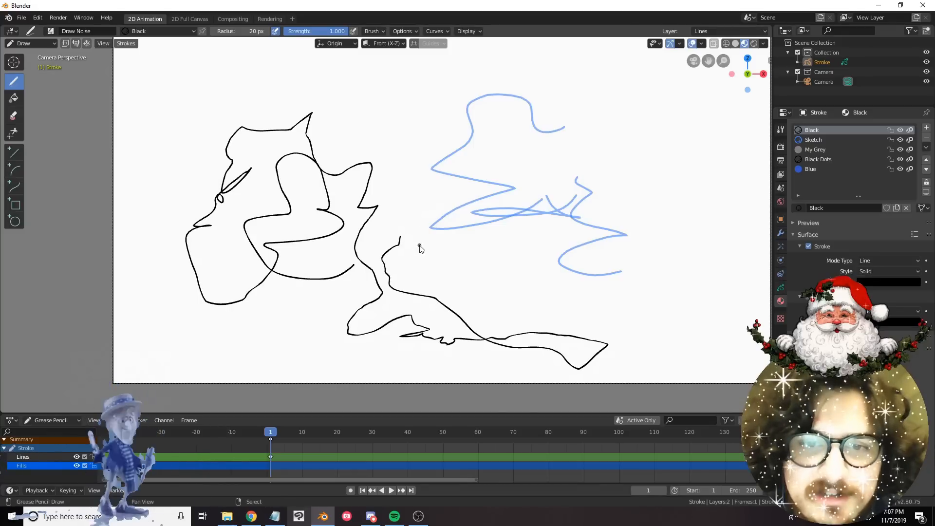
shift+middle_drag(418, 246, 364, 262)
key(ctrl+z)
key(ctrl+z)
key(ctrl+z)
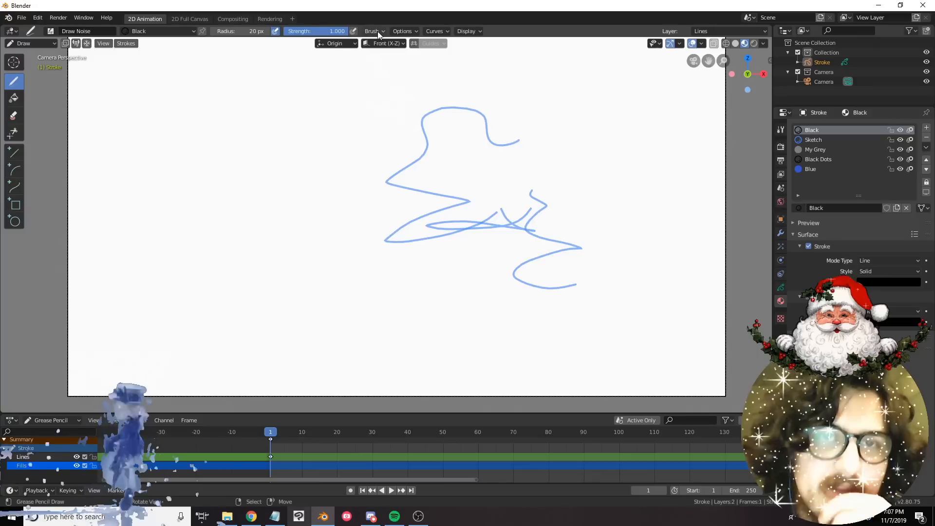
Reshape the brush's Sensitivity curve by moving its middle point to about X 0.551, Y 0.419.
click(426, 31)
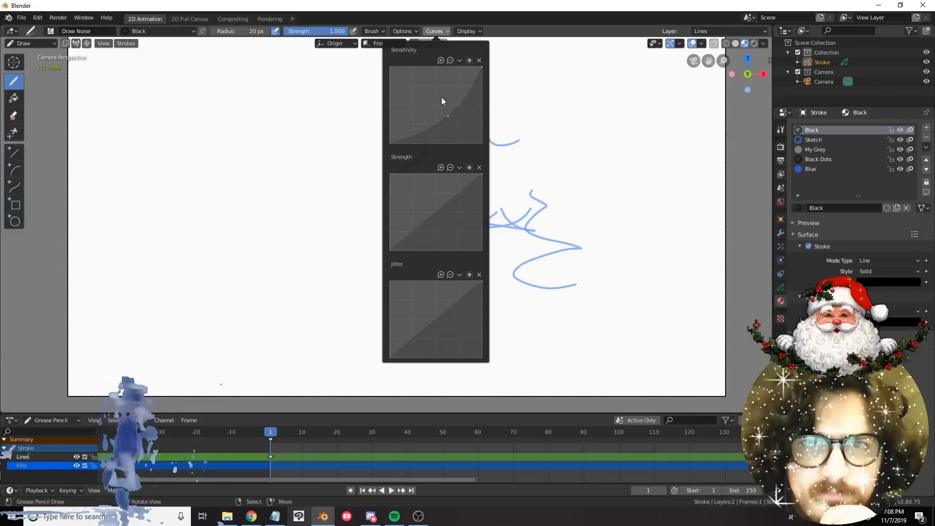
drag(445, 117, 441, 112)
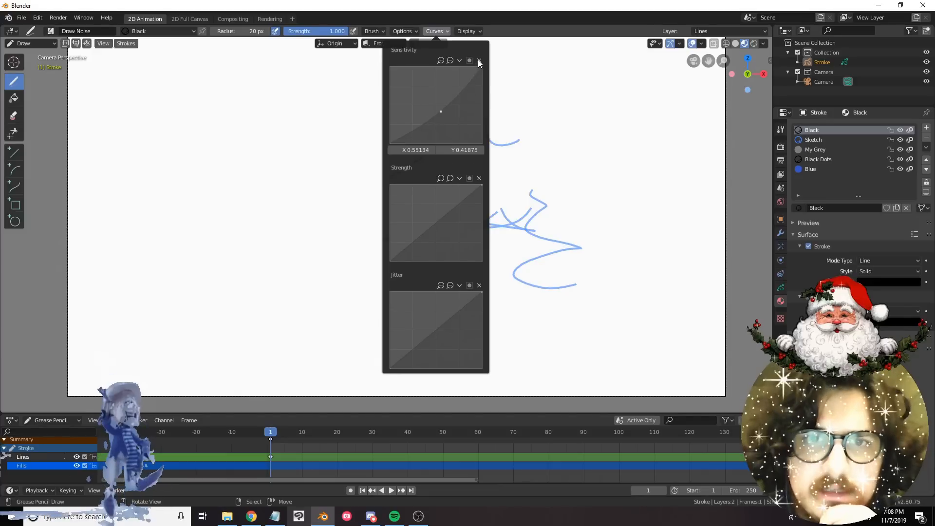
Reset the brush's Sensitivity curve to a straight line, including after trying a raised curve shape.
click(479, 60)
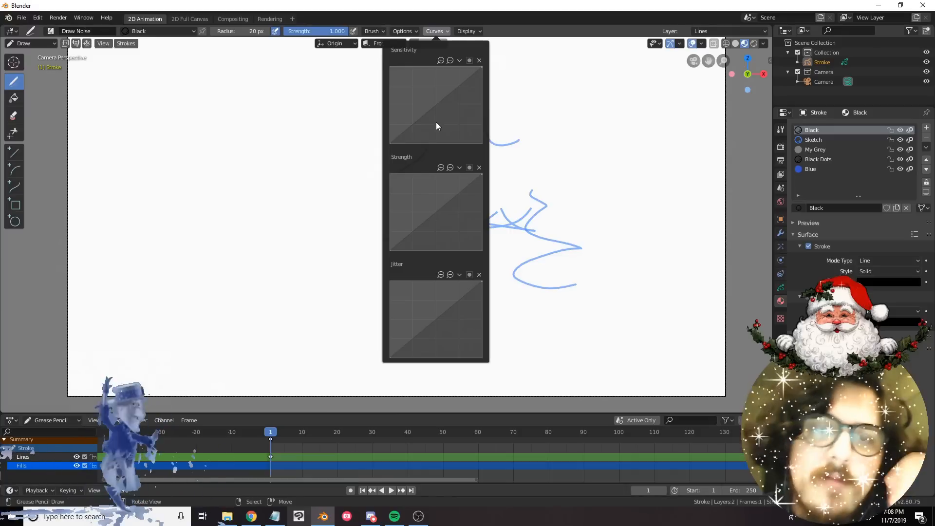
drag(436, 109, 417, 86)
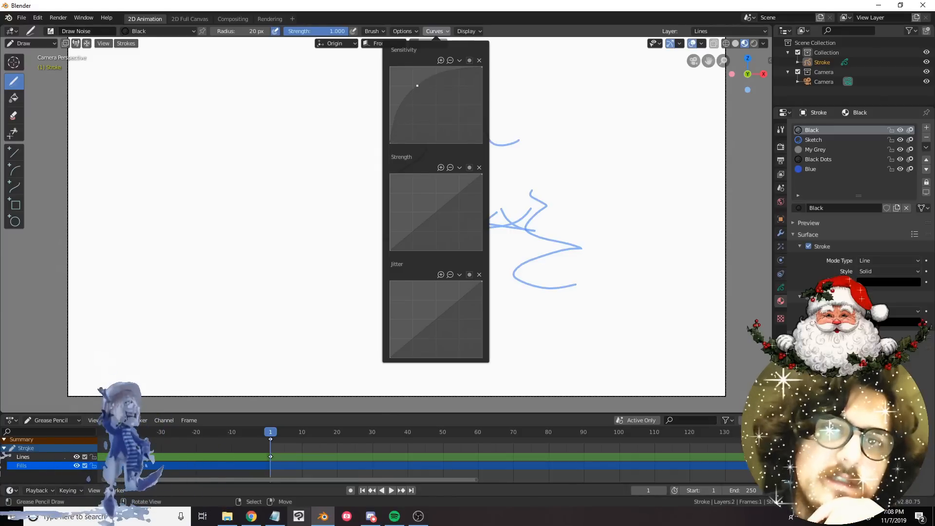
click(480, 61)
click(467, 31)
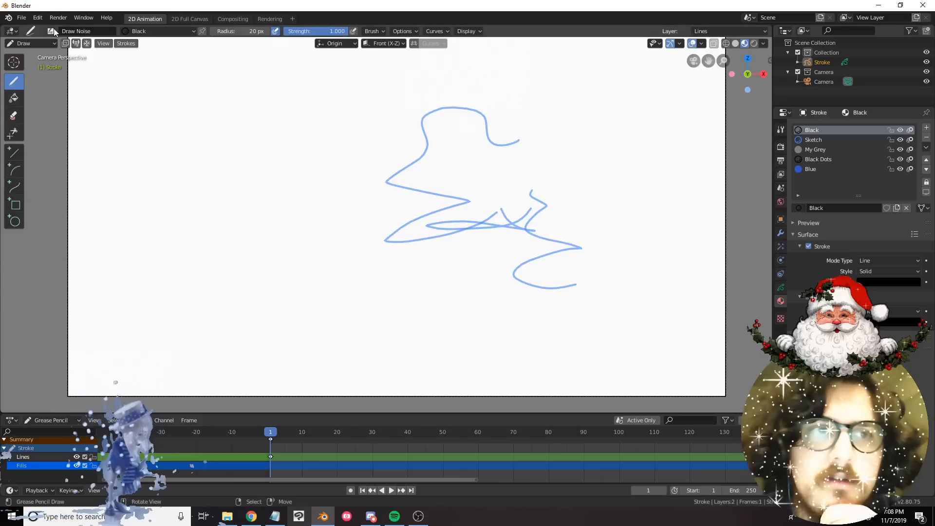
click(463, 31)
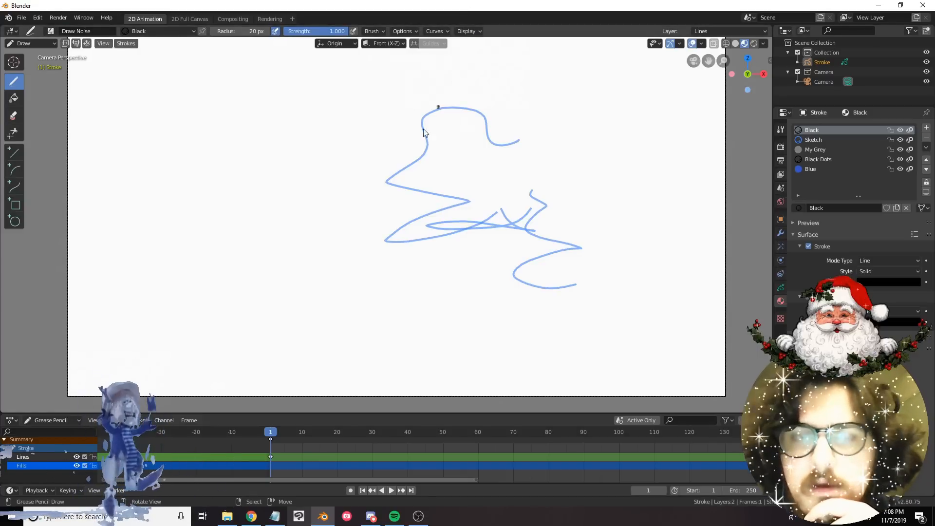
Draw a black circle beside the blue sketch with the Circle tool.
click(14, 221)
drag(213, 149, 347, 286)
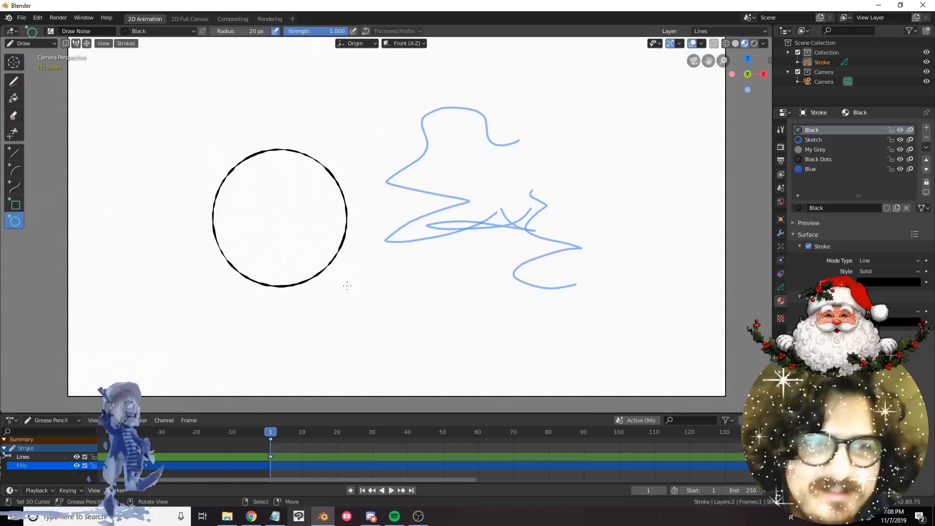
Draw a second circle overlapping the first, reshape it by its corner handles, and undo it.
drag(165, 202, 331, 331)
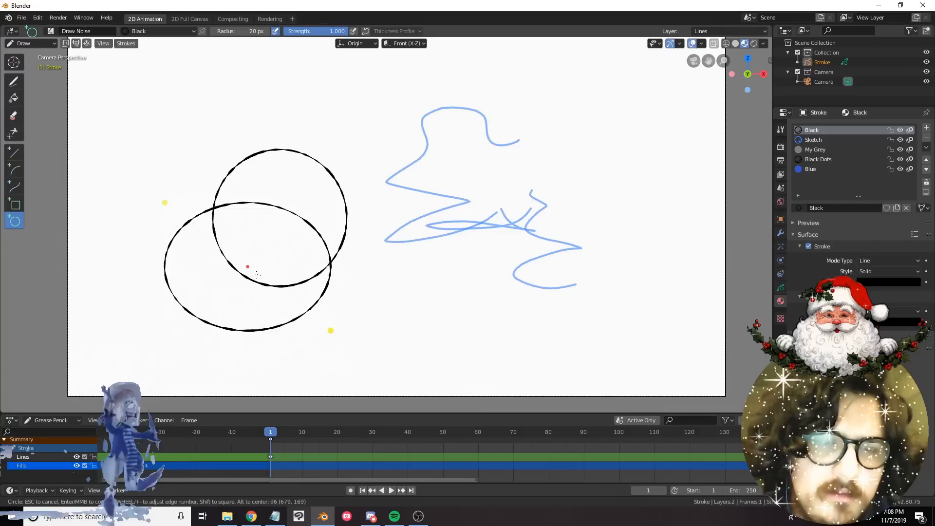
drag(325, 322, 275, 318)
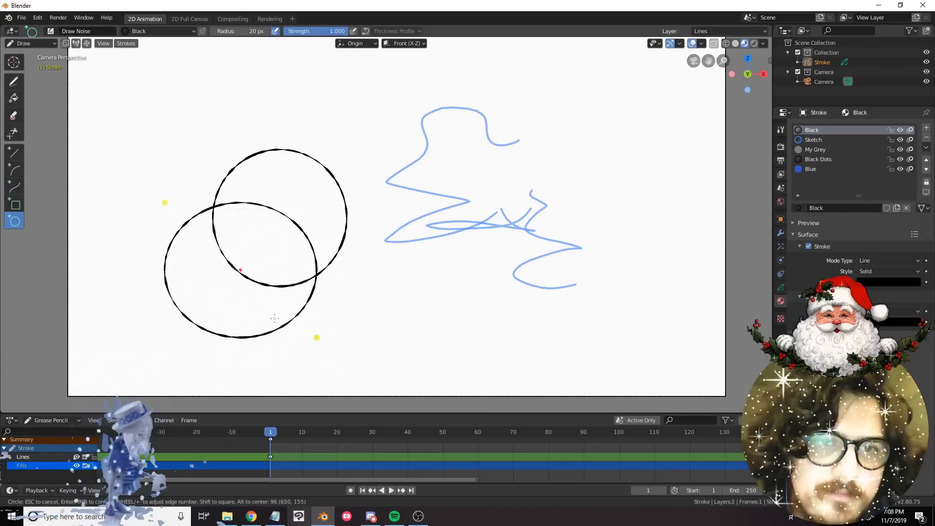
mouse_move(170, 204)
mouse_down()
mouse_move(171, 181)
mouse_move(173, 210)
mouse_up()
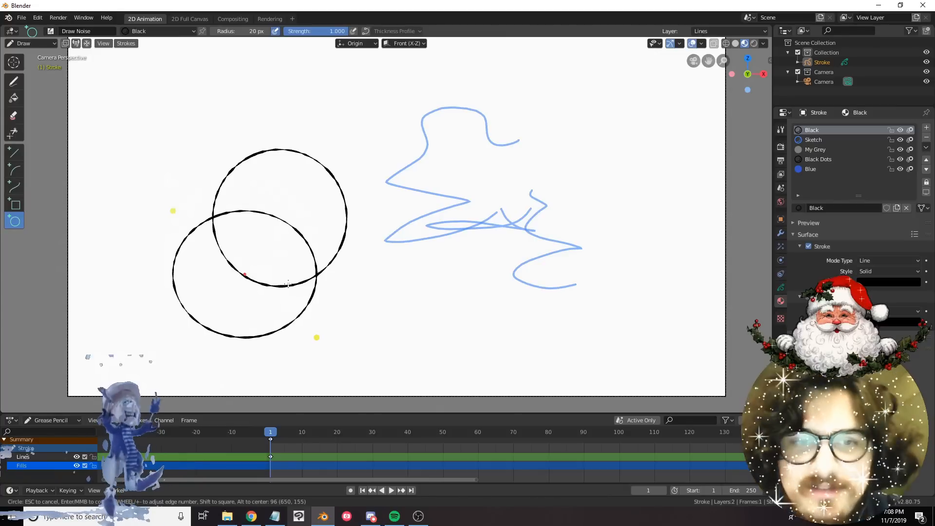
key(Return)
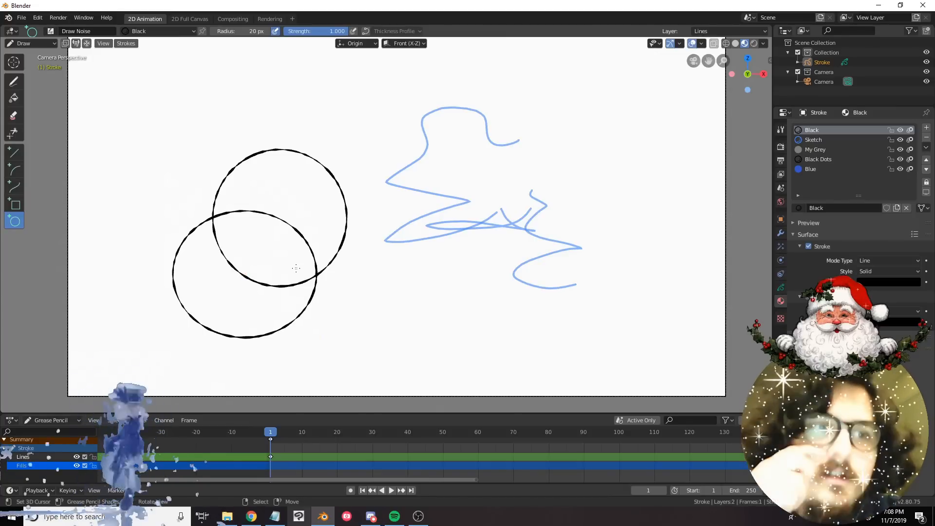
key(ctrl+z)
Try a black rectangle over the circle with the Box tool, and undo it.
click(14, 205)
drag(123, 152, 268, 295)
key(ctrl+z)
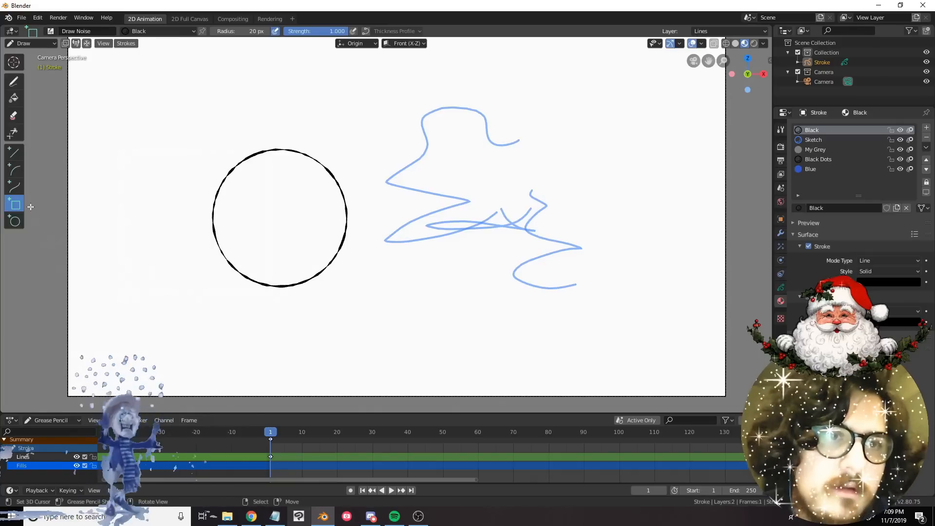
Draw a line through the circle area with the Curve tool, bend it into an S shape with its handles, and undo it.
click(14, 186)
mouse_move(156, 280)
mouse_down()
mouse_move(191, 172)
mouse_move(249, 116)
mouse_up()
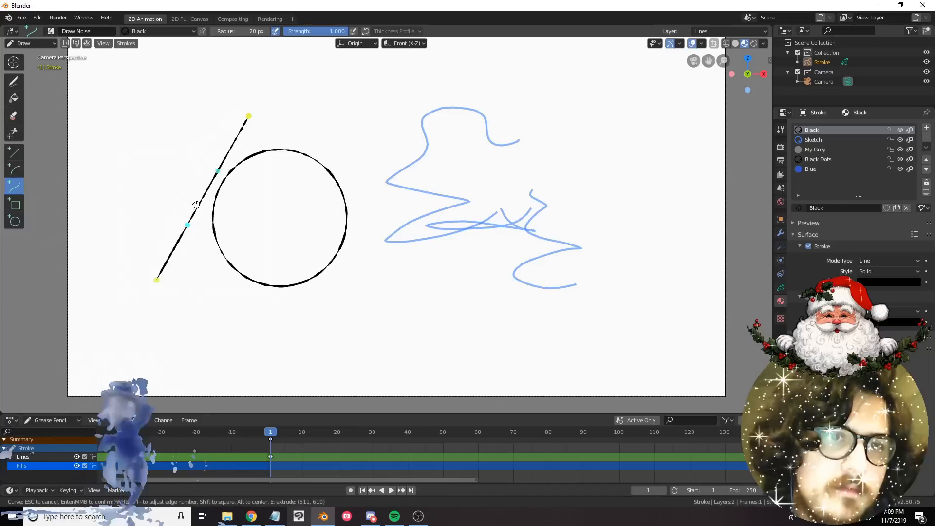
drag(189, 225, 137, 202)
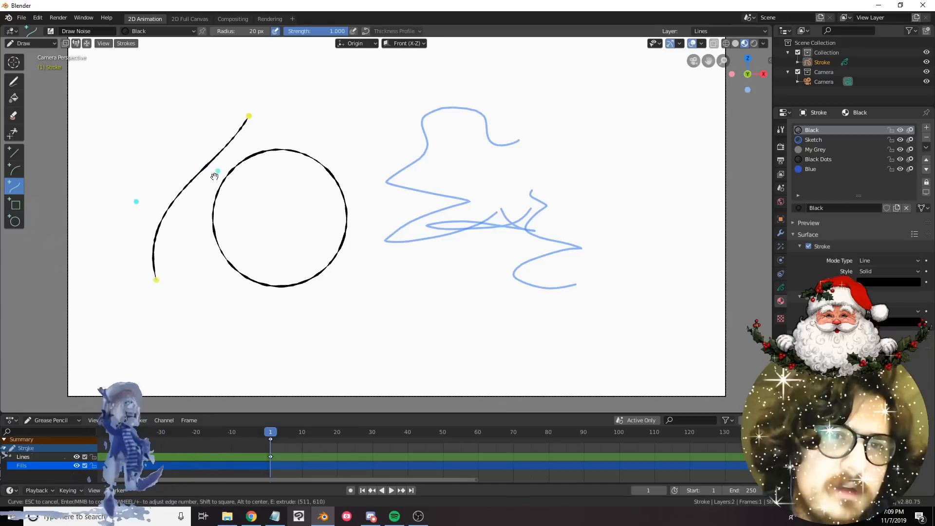
drag(217, 173, 279, 251)
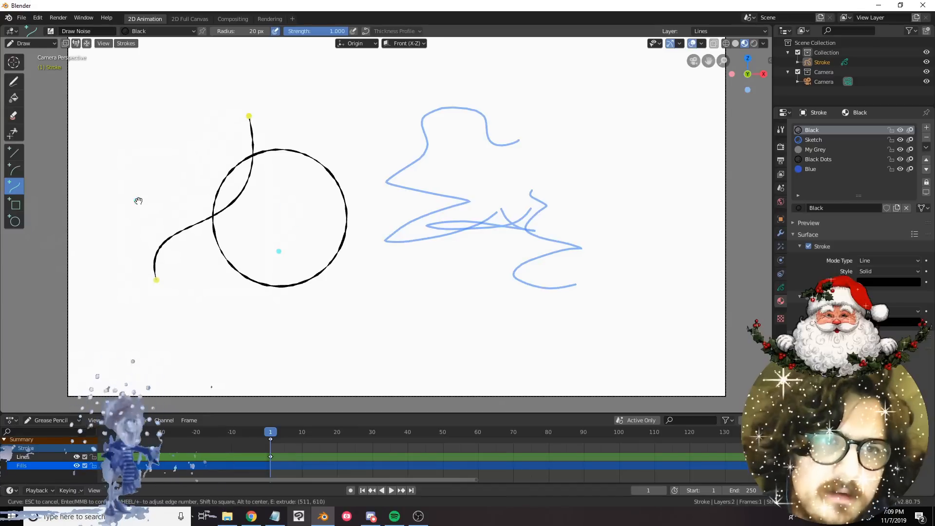
drag(136, 200, 134, 144)
key(Return)
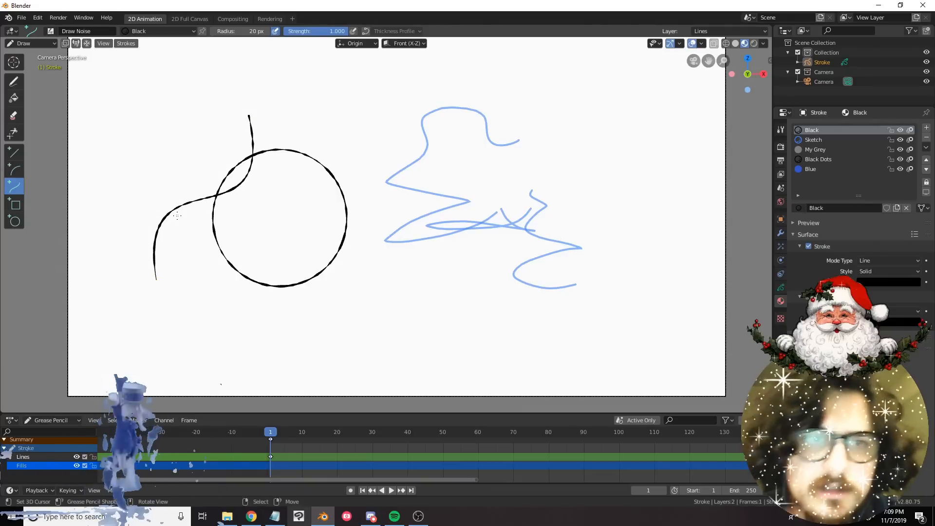
key(ctrl+z)
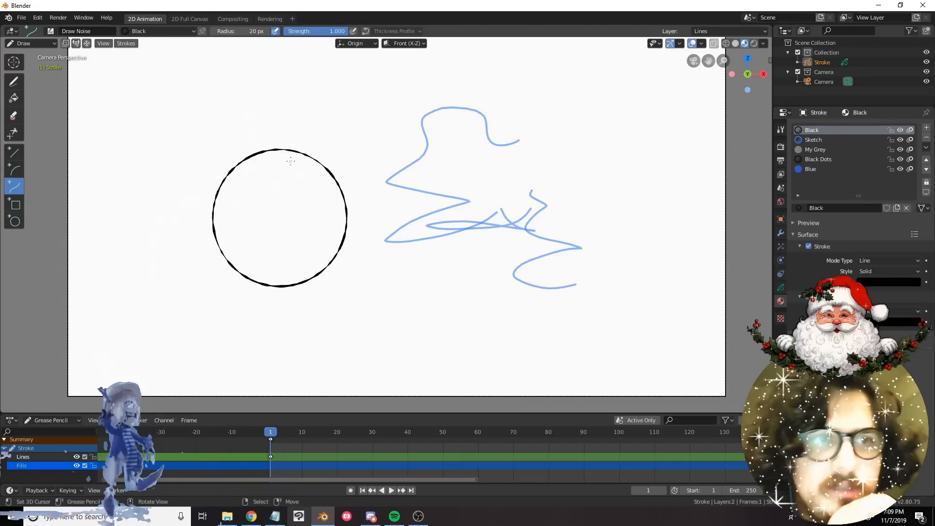
Choose the Fill tool with the Blue material, try filling the circle on the Lines layer, and undo the fill.
click(13, 97)
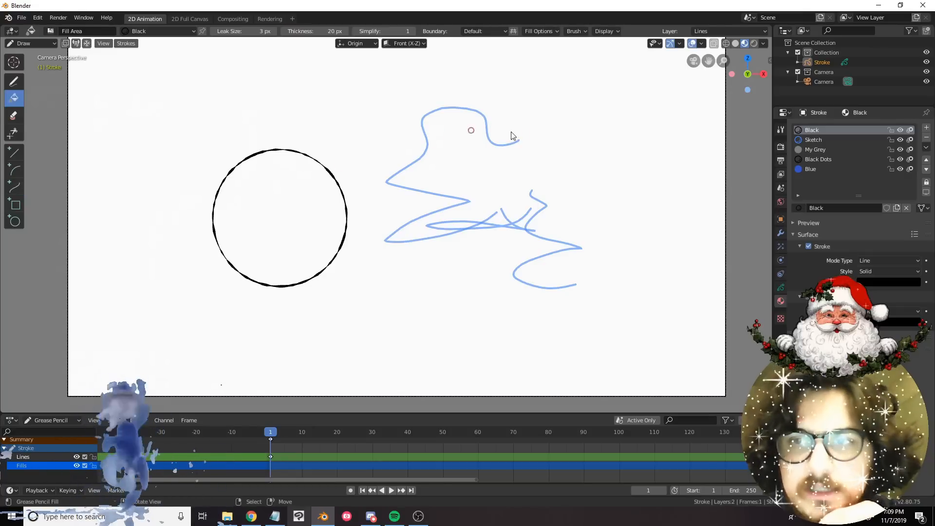
click(810, 169)
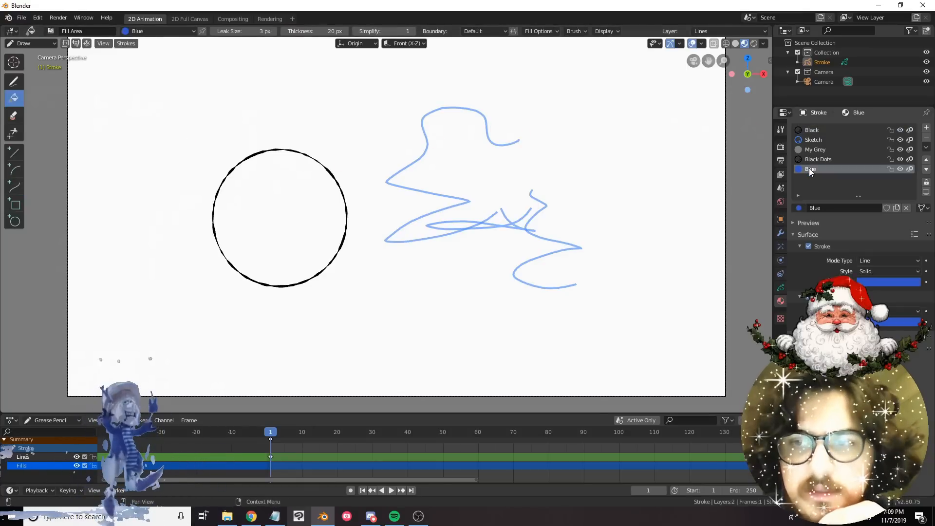
scroll(351, 221, up, 2)
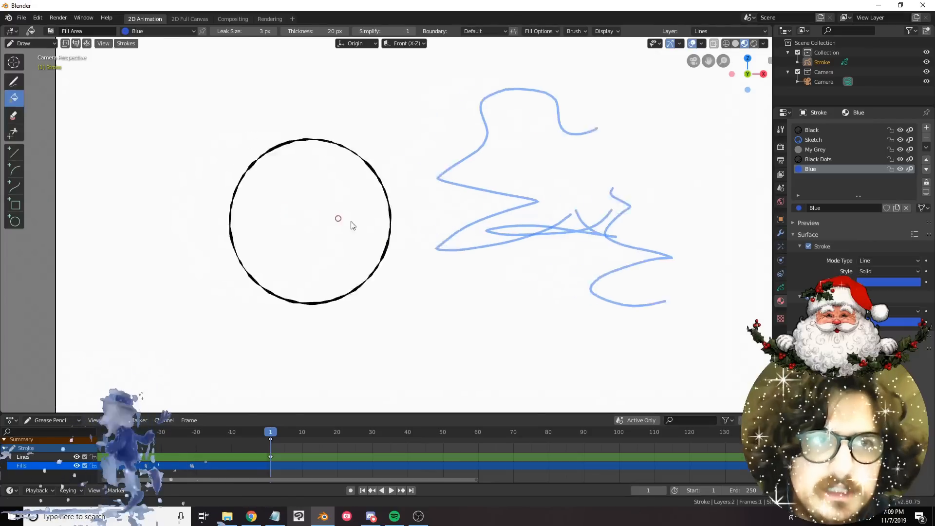
click(338, 206)
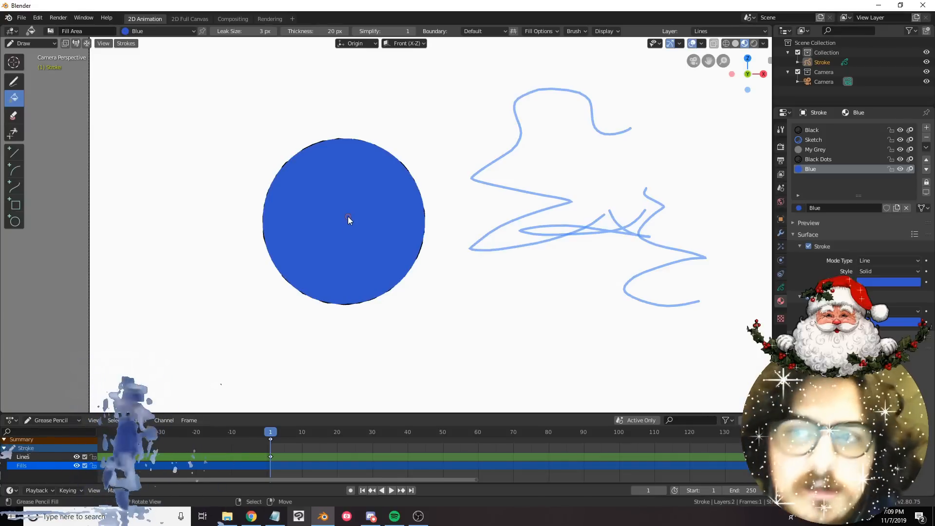
key(ctrl+z)
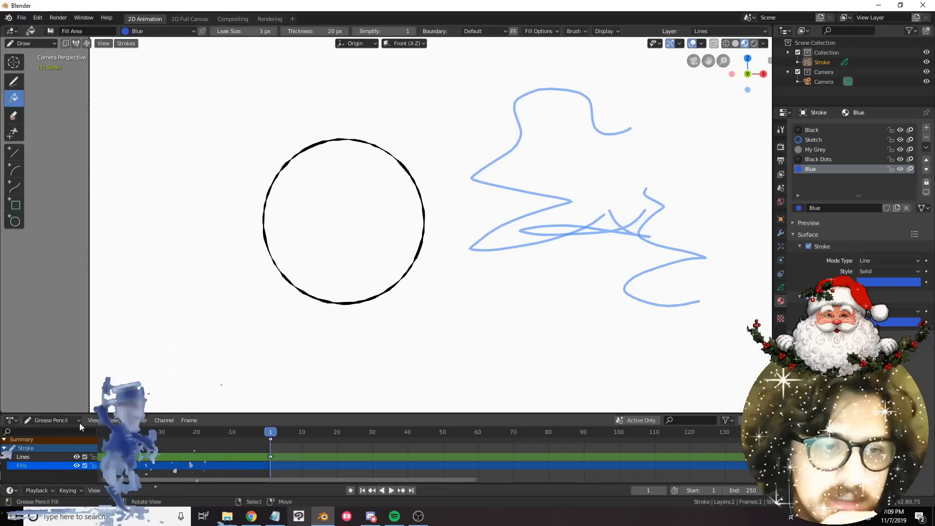
Make the Fills layer active, fill the circle with the Blue material, and inspect where the fill meets the outline.
click(33, 466)
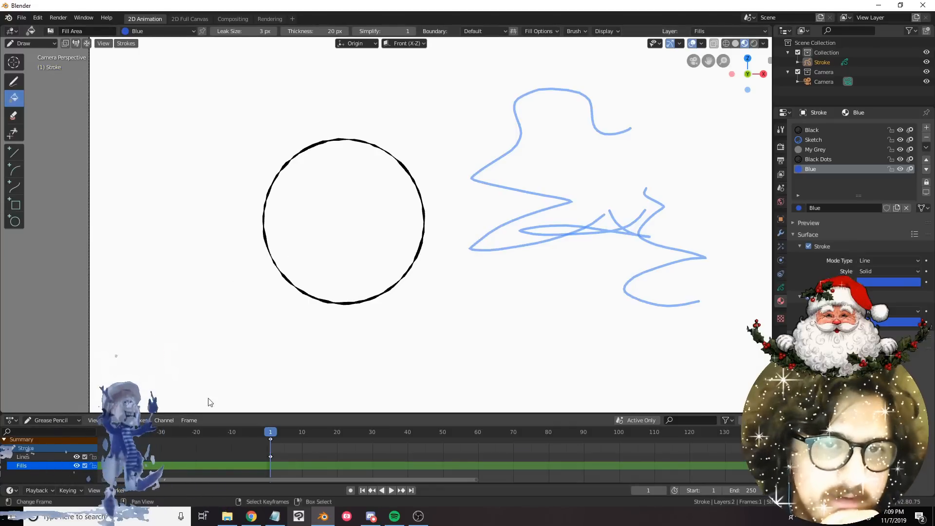
scroll(330, 298, up, 1)
shift+middle_drag(359, 266, 403, 267)
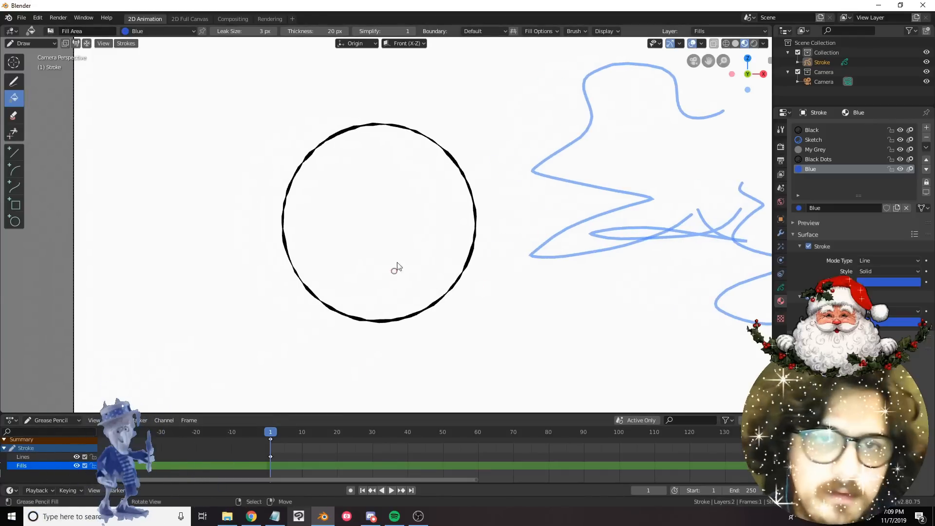
click(393, 223)
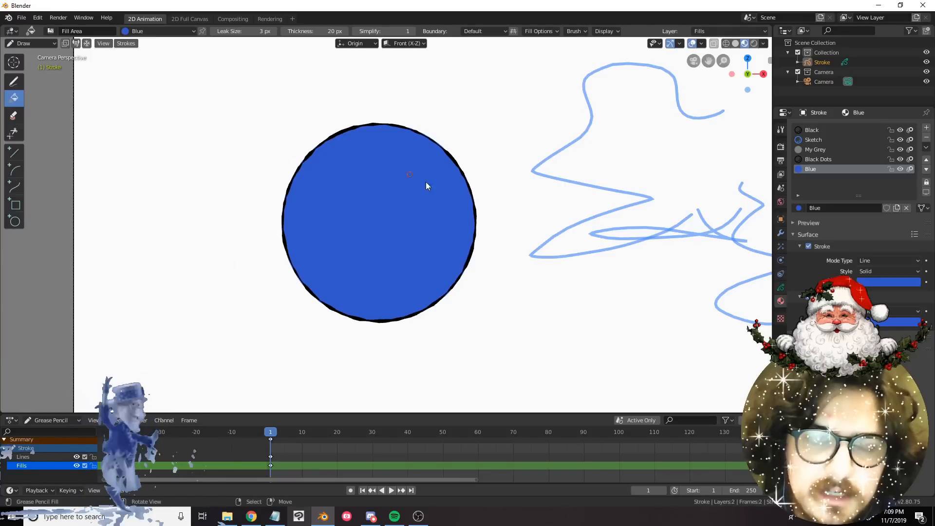
scroll(429, 198, up, 3)
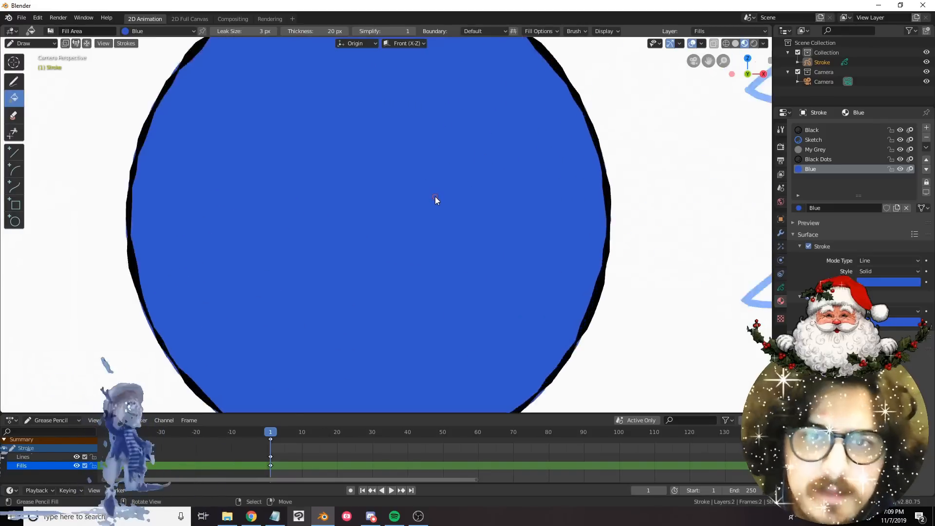
shift+middle_drag(443, 150, 477, 248)
scroll(477, 245, up, 2)
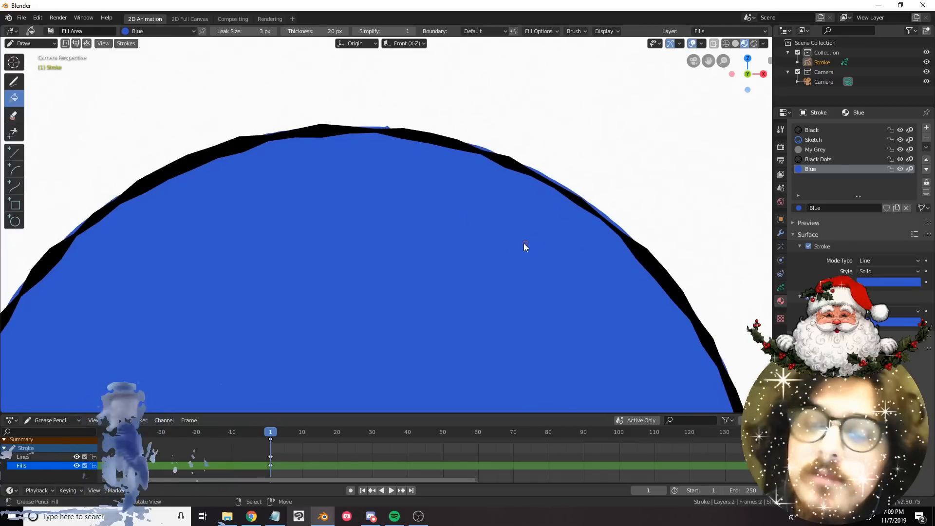
scroll(431, 230, down, 6)
shift+middle_drag(350, 197, 319, 177)
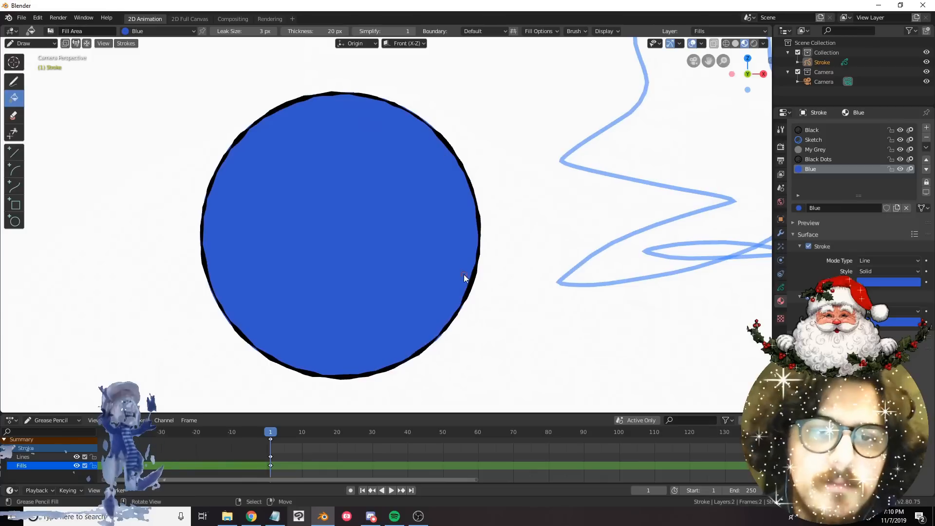
Undo the fill, set the fill thickness to 10 px, and fill the circle with blue again.
key(ctrl+z)
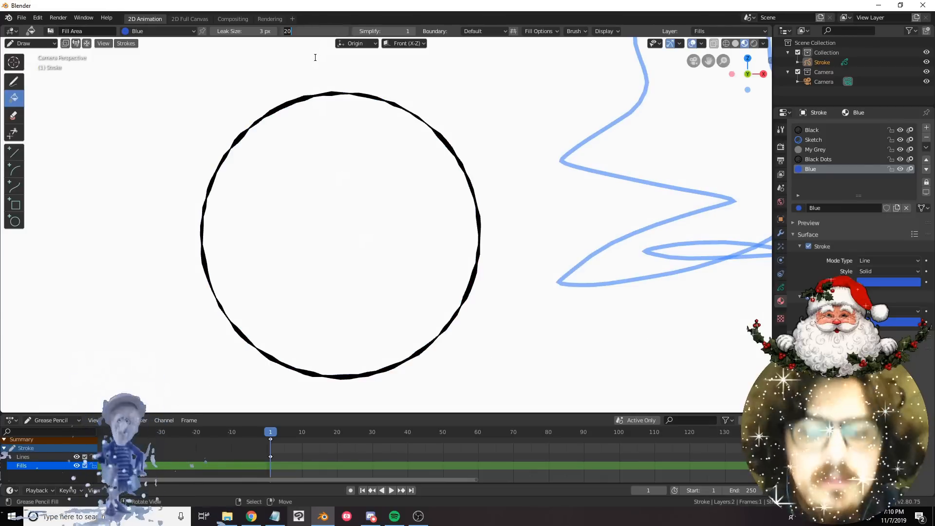
click(346, 183)
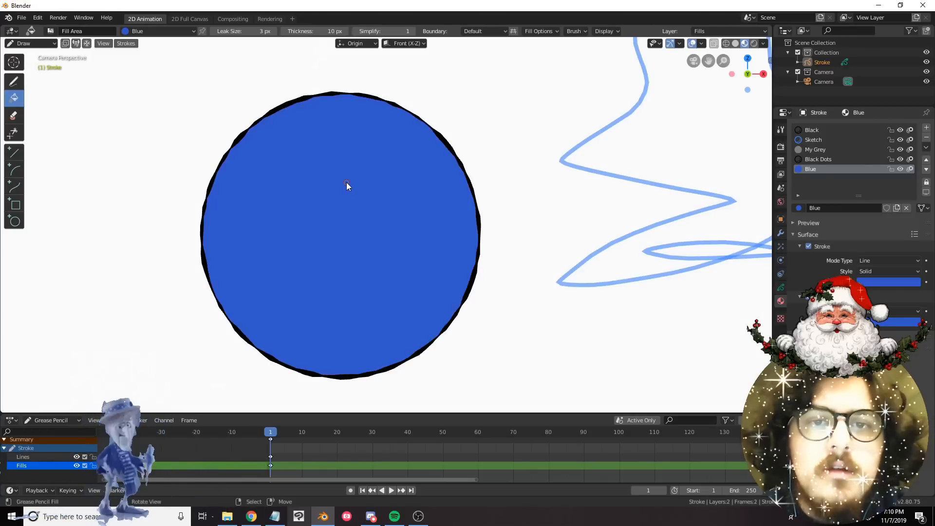
scroll(516, 224, up, 4)
shift+middle_drag(495, 179, 571, 286)
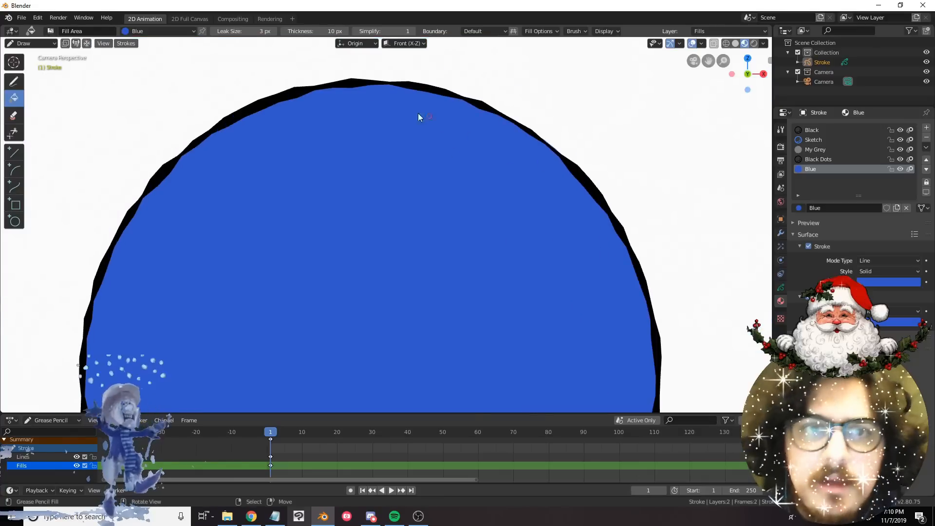
scroll(378, 217, down, 4)
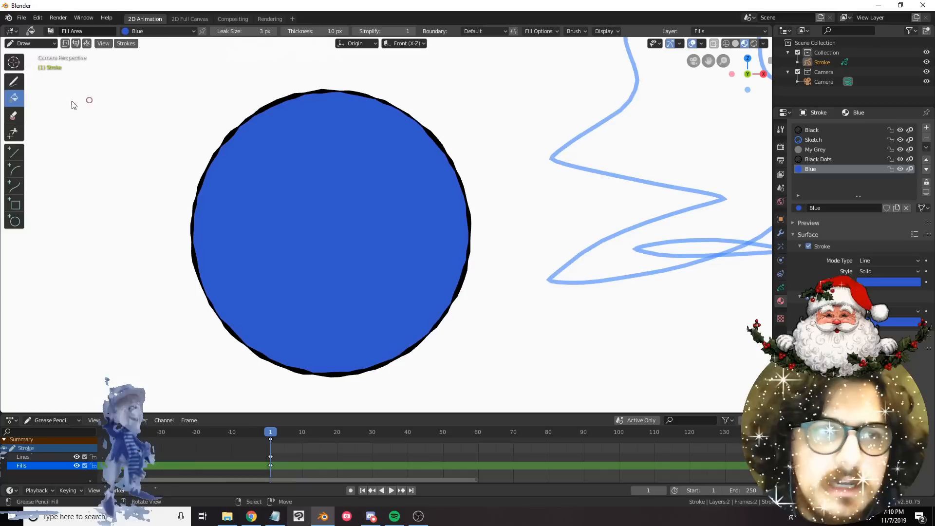
Draw a small black loop with a gap beside the filled circle as a fill test, and undo it.
click(16, 84)
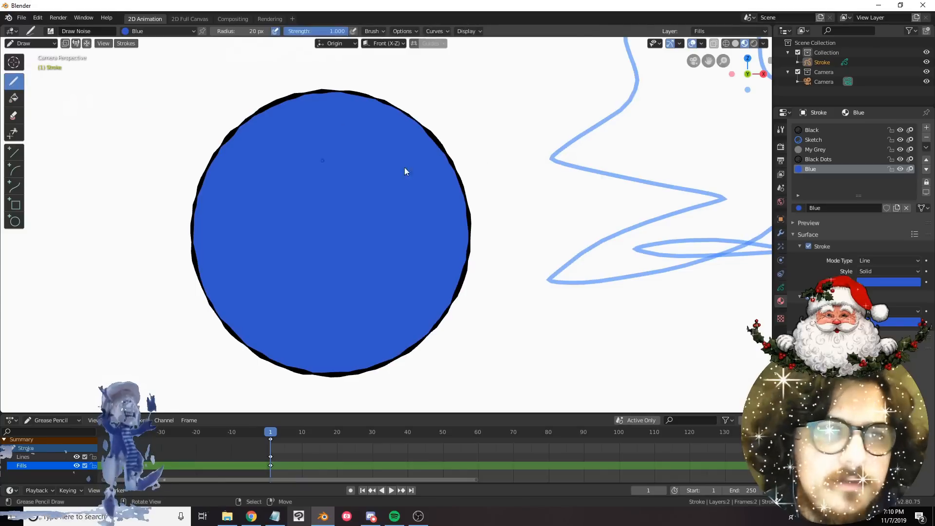
click(812, 130)
shift+scroll(524, 192, up, 3)
scroll(500, 195, up, 1)
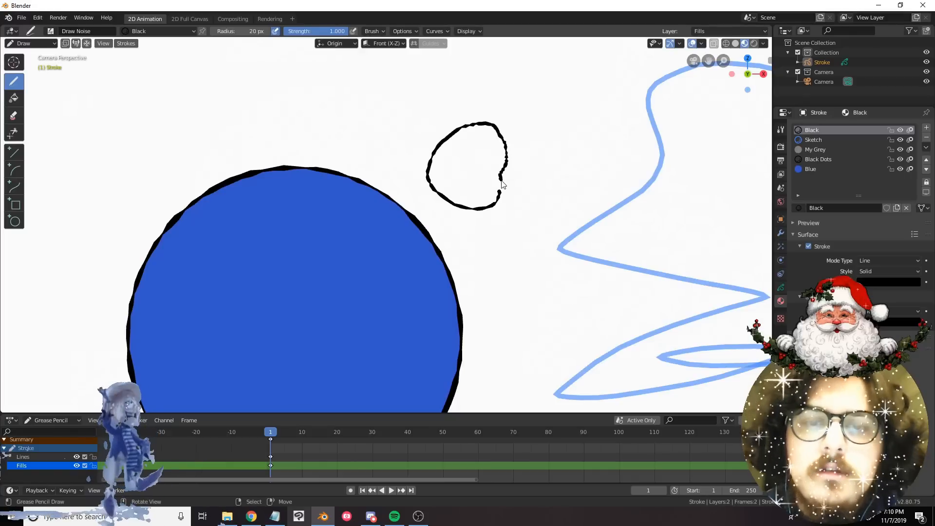
drag(501, 180, 501, 180)
click(811, 169)
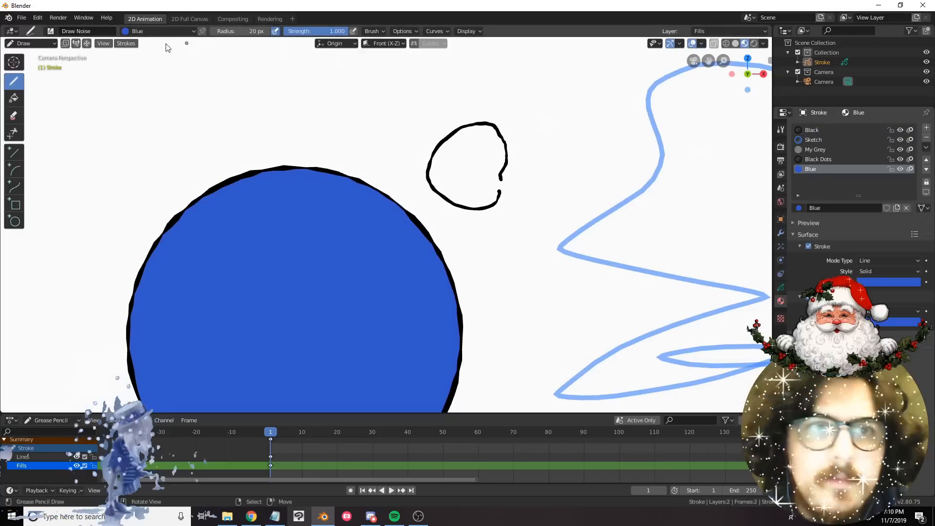
click(14, 98)
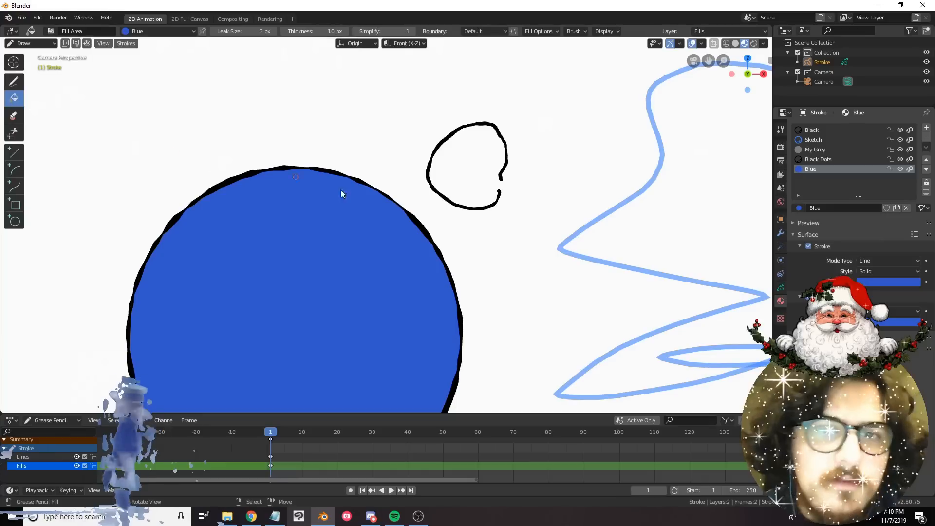
key(ctrl+z)
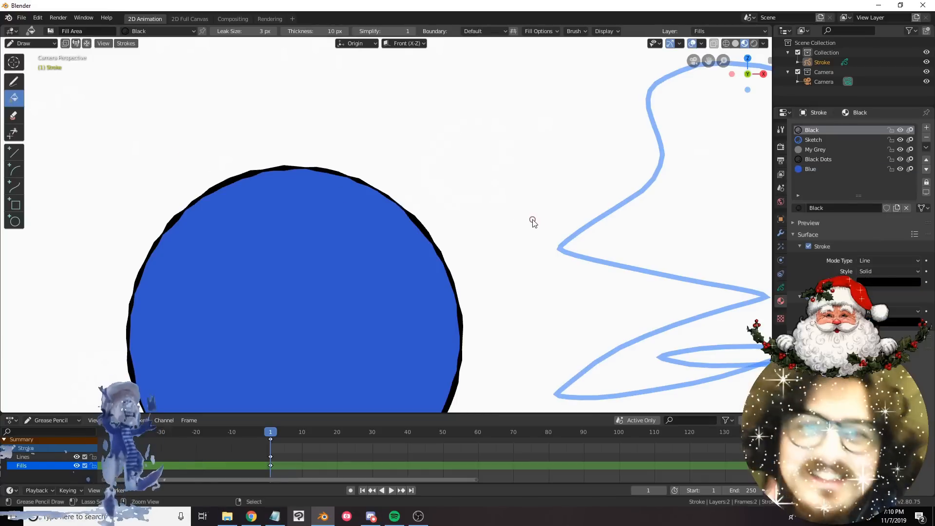
Make the Lines layer active and draw a small black loop with a gap beside the filled circle using the Draw tool.
click(37, 457)
click(421, 181)
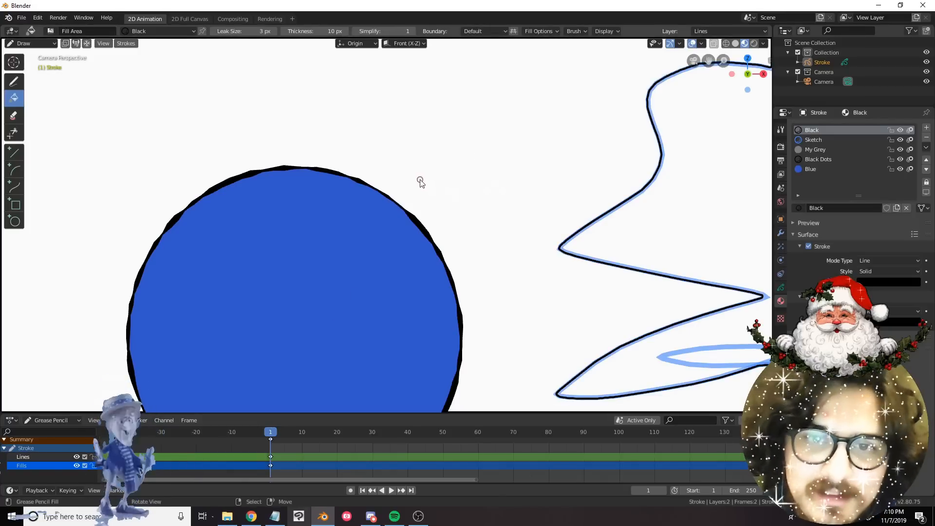
key(ctrl+z)
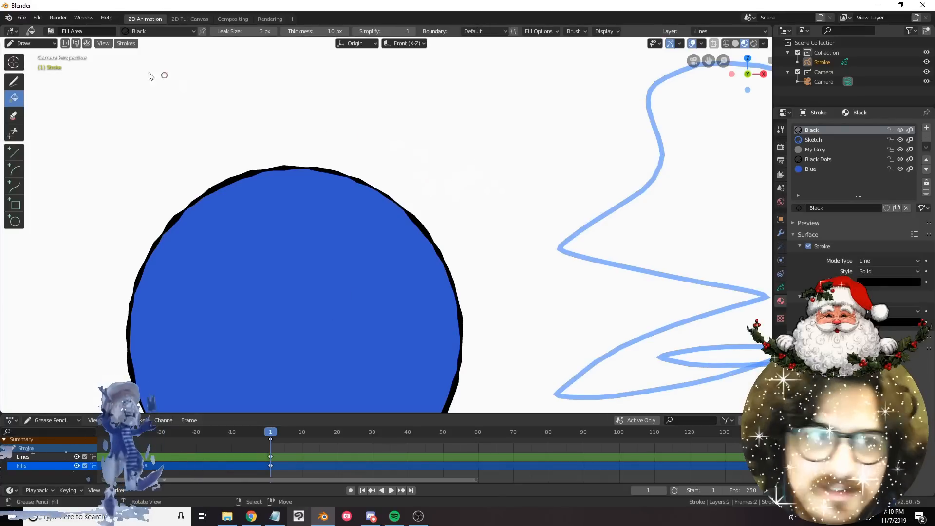
click(18, 85)
mouse_move(512, 185)
mouse_down()
mouse_move(403, 156)
mouse_move(506, 103)
mouse_move(514, 177)
mouse_up()
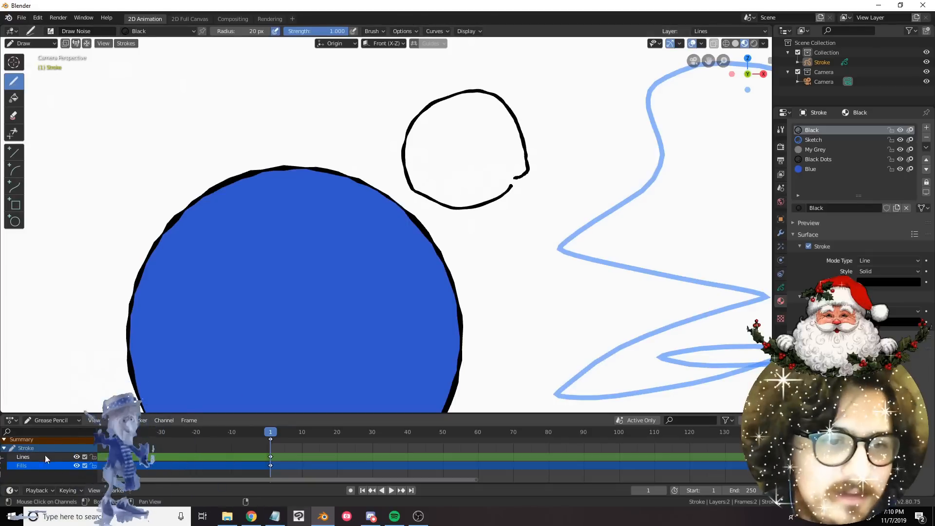
Try filling the gapped loop with the Blue material on the Fills layer, and undo the fill.
click(31, 463)
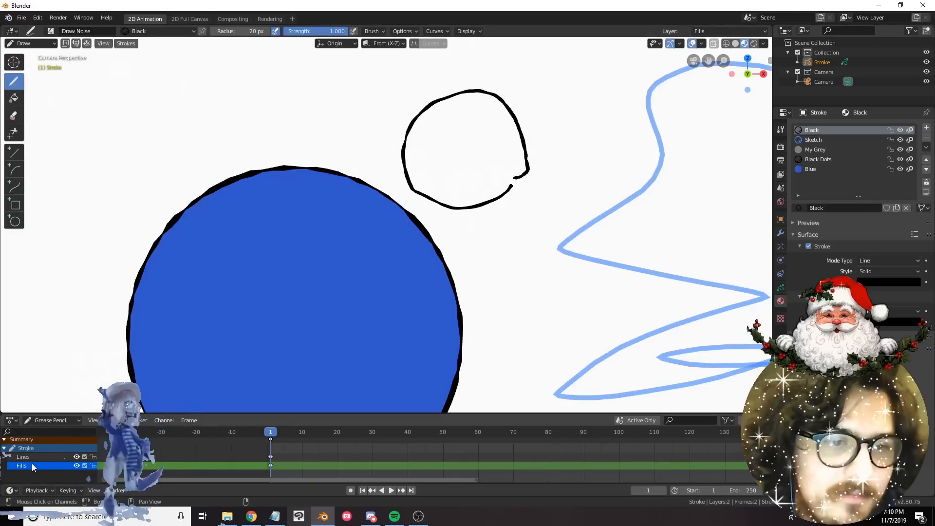
click(822, 159)
click(813, 169)
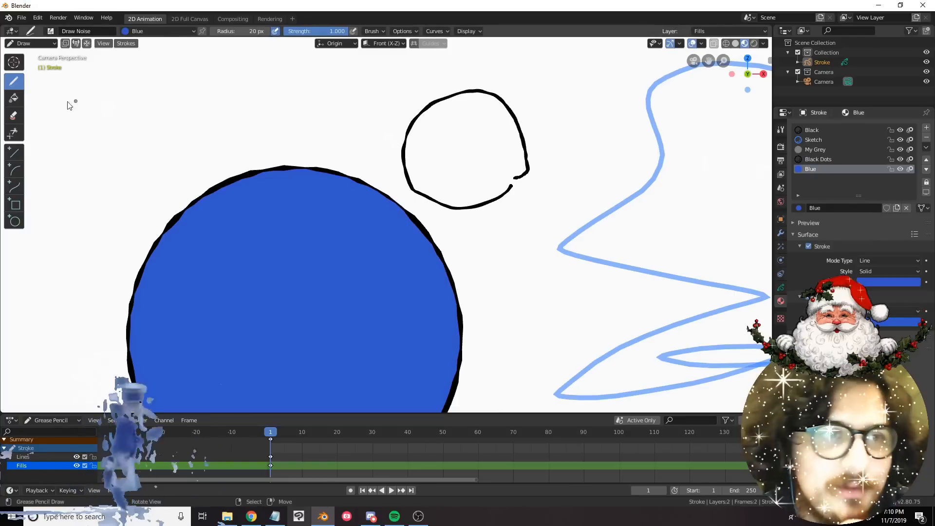
click(13, 97)
scroll(489, 188, down, 2)
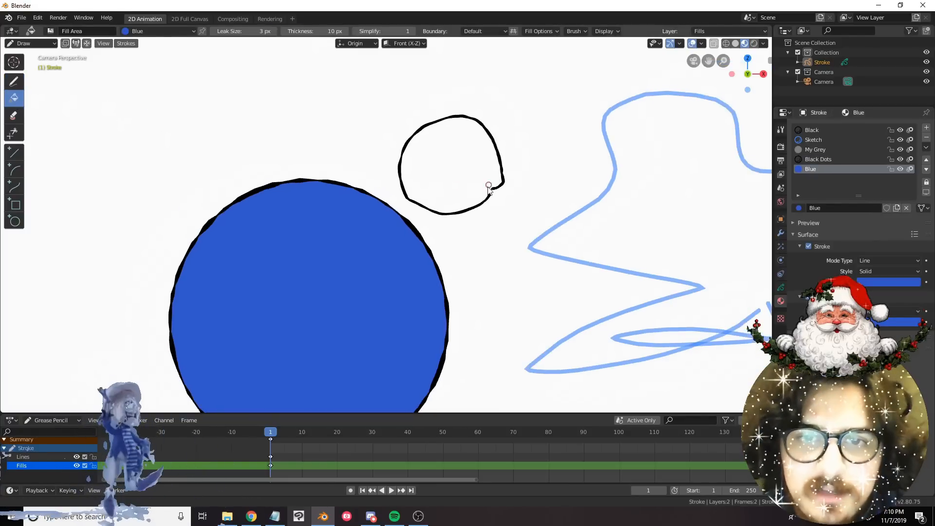
shift+middle_drag(489, 188, 489, 196)
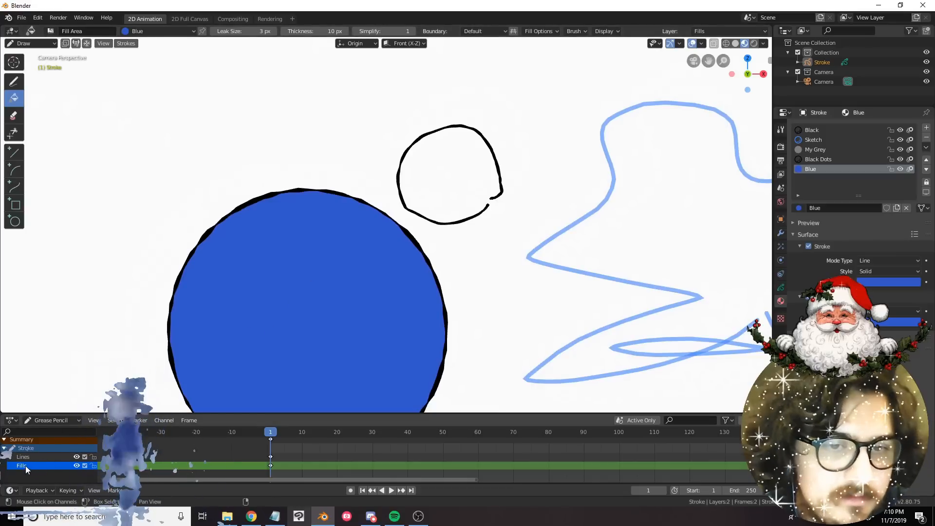
click(452, 175)
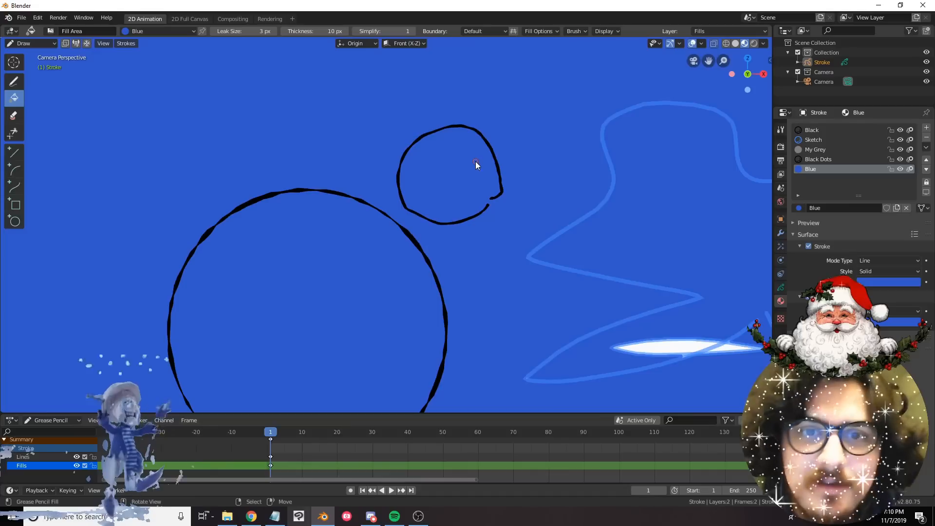
scroll(465, 174, down, 4)
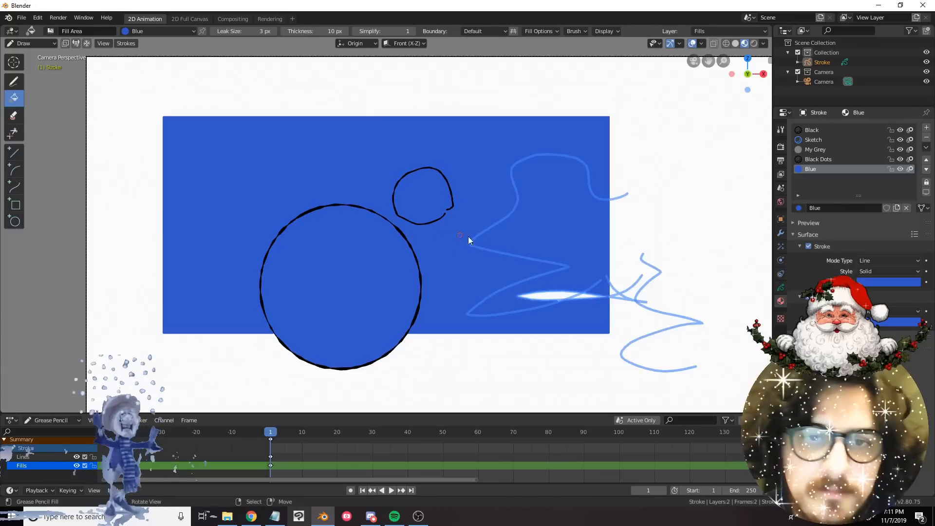
key(ctrl+z)
Retry the blue fill of the gapped loop at a close zoom and at a wider zoom, undoing each fill.
scroll(499, 249, up, 8)
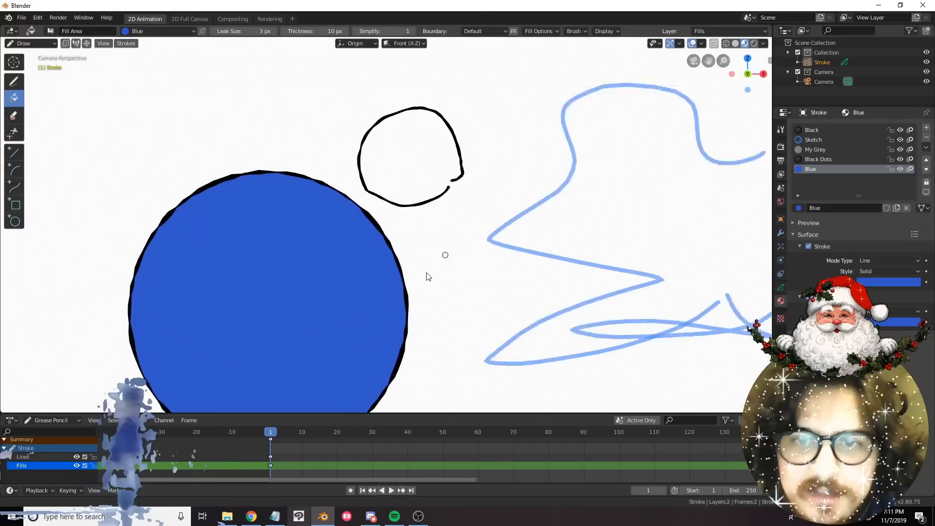
shift+middle_drag(499, 247, 503, 181)
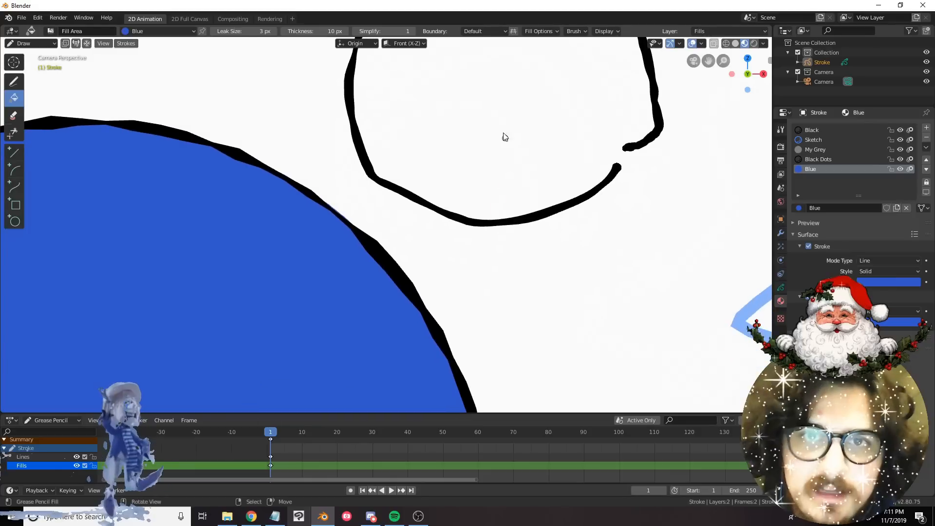
click(503, 133)
scroll(462, 184, down, 4)
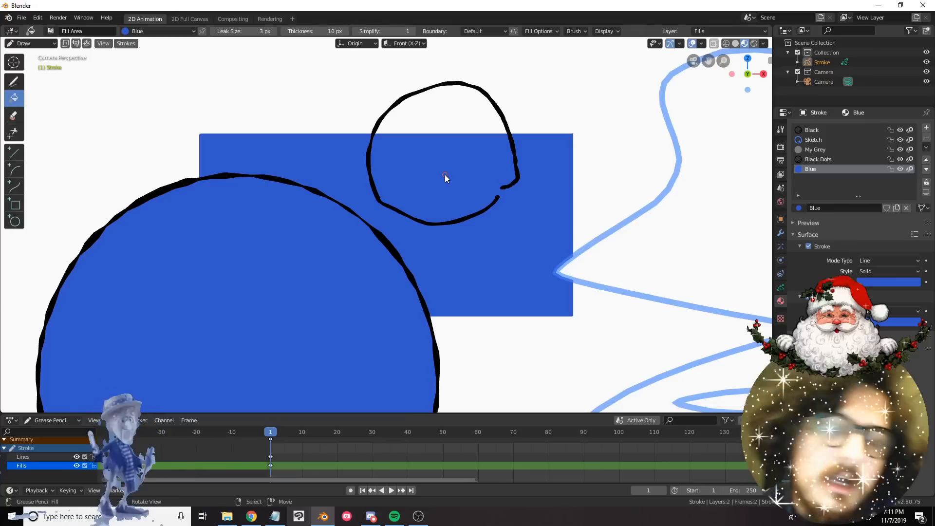
key(ctrl+z)
scroll(446, 181, down, 4)
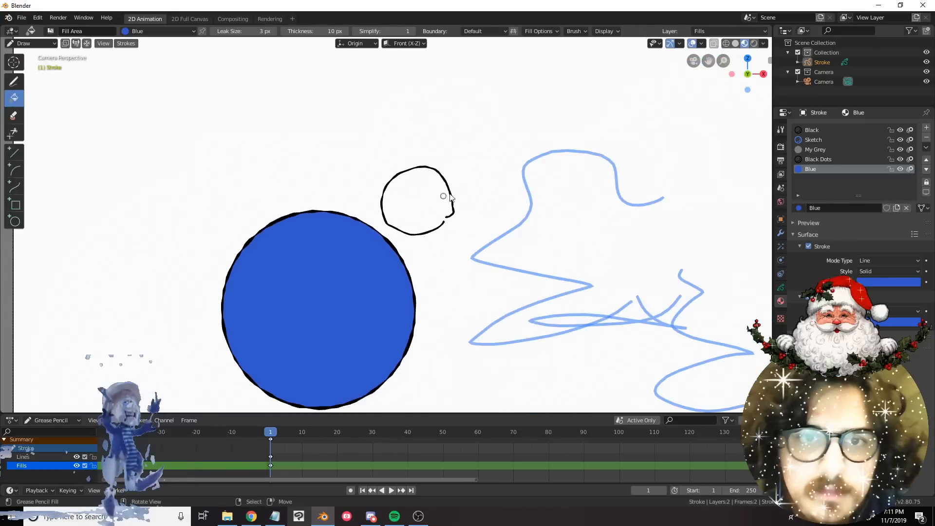
click(428, 199)
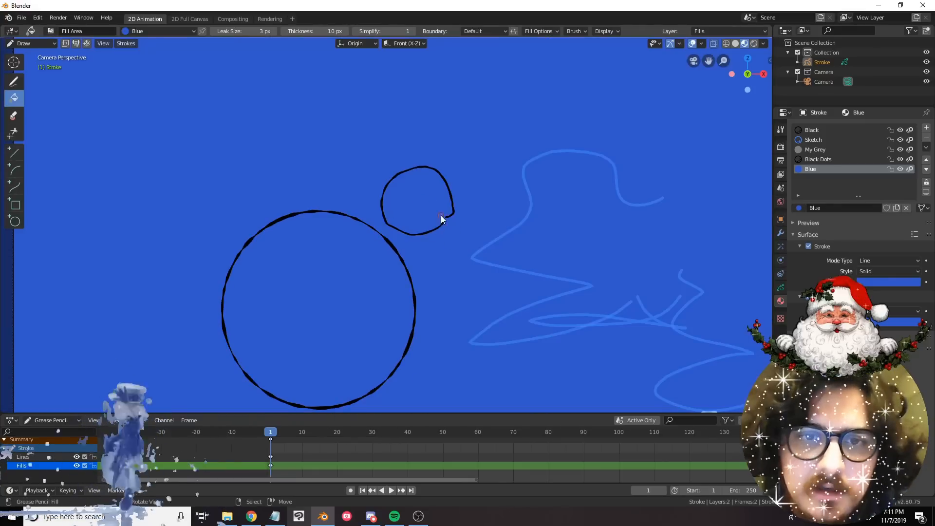
key(ctrl+z)
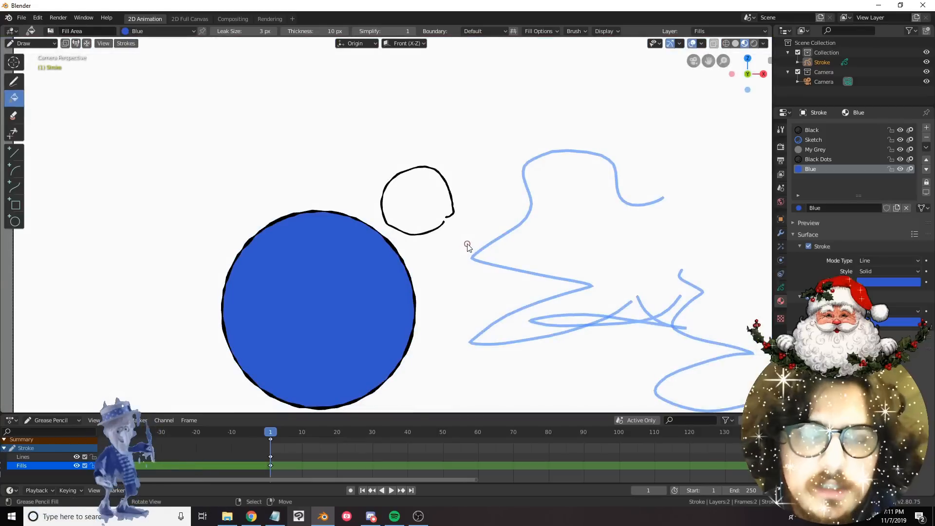
Set the fill leak size to 6 px, try filling the gapped loop with blue, and undo the fill.
click(274, 31)
click(274, 31)
click(274, 31)
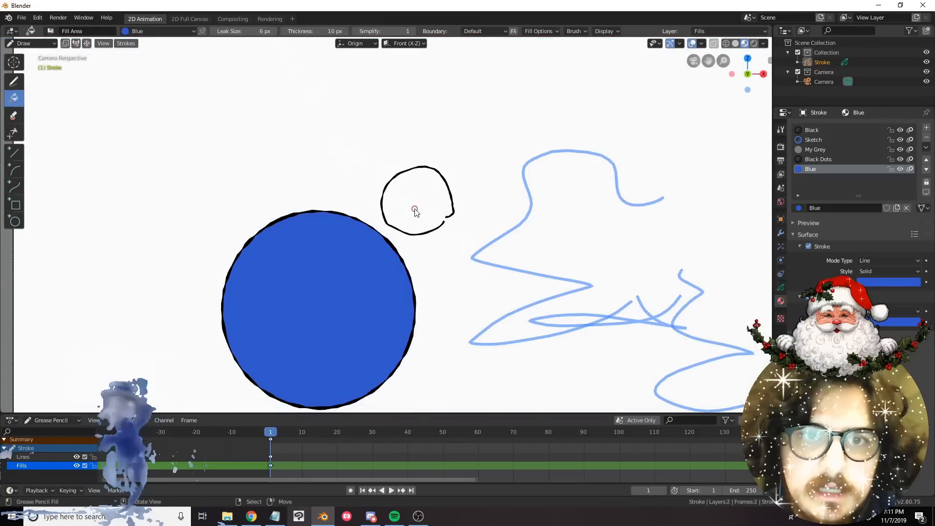
click(414, 204)
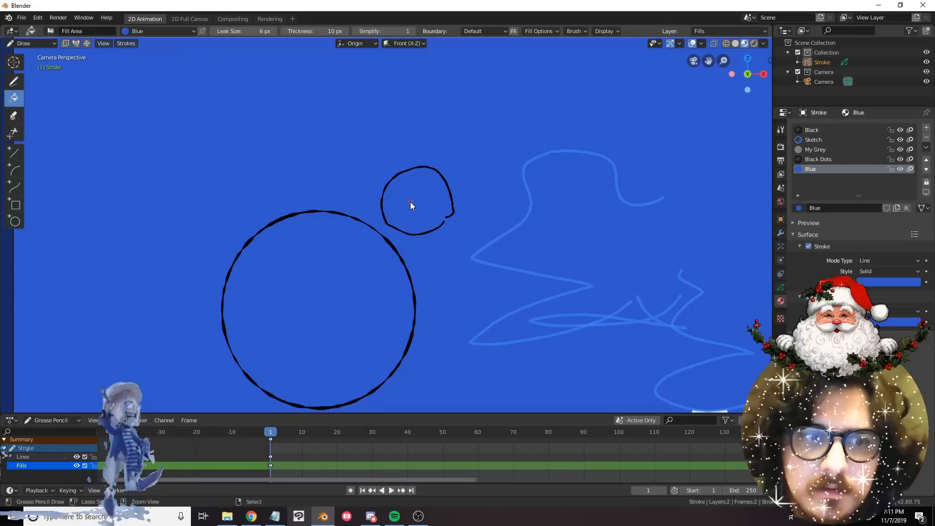
key(ctrl+z)
click(311, 313)
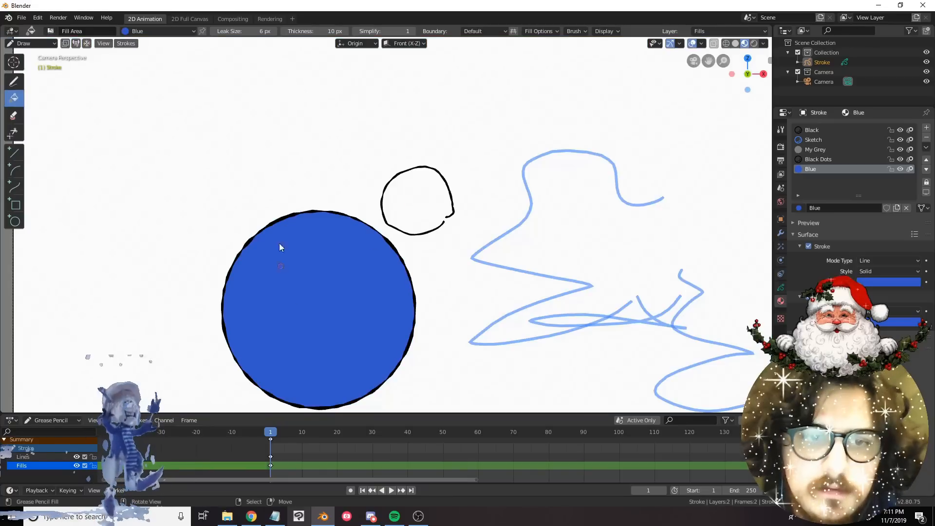
Increase the leak size to 10 px, try the blue fill on the gapped loop again, and undo it.
click(274, 30)
click(273, 31)
click(274, 30)
click(273, 31)
click(406, 185)
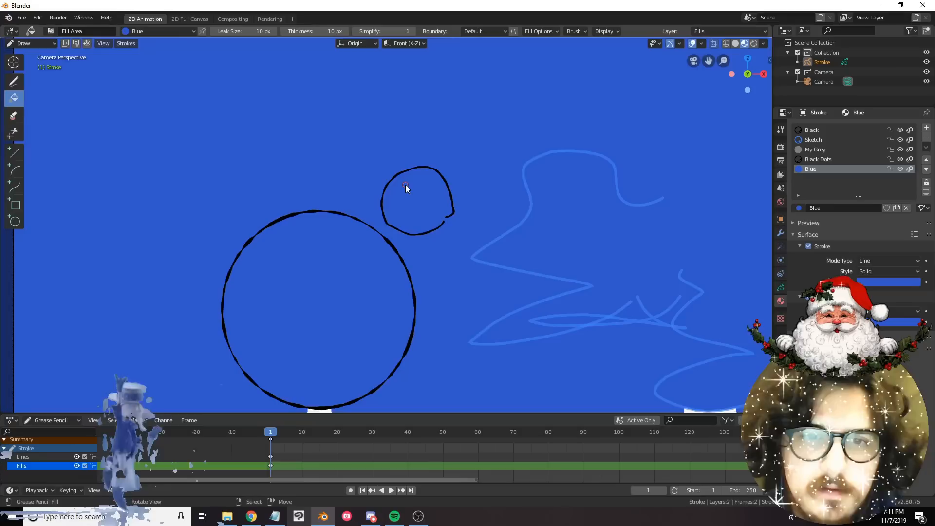
key(ctrl+z)
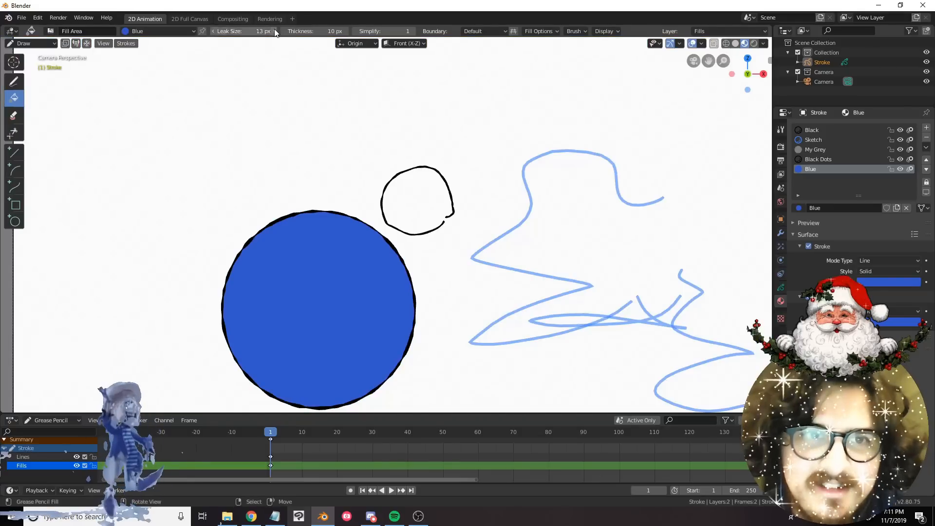
Raise the leak size to 14 px, try filling the gapped loop, and undo the fill.
click(276, 30)
click(414, 186)
key(ctrl+z)
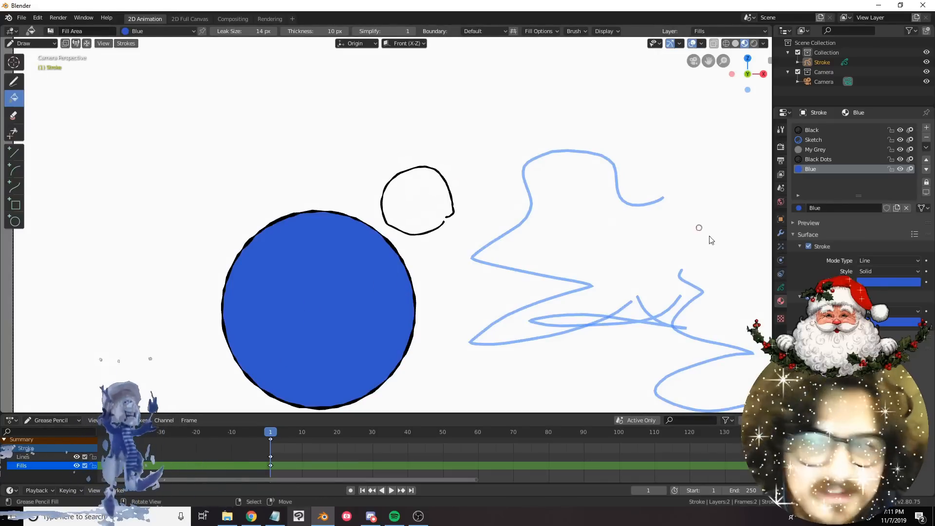
Draw a second small loop with a narrower gap above the filled circle, using the Black material on the Lines layer.
click(810, 129)
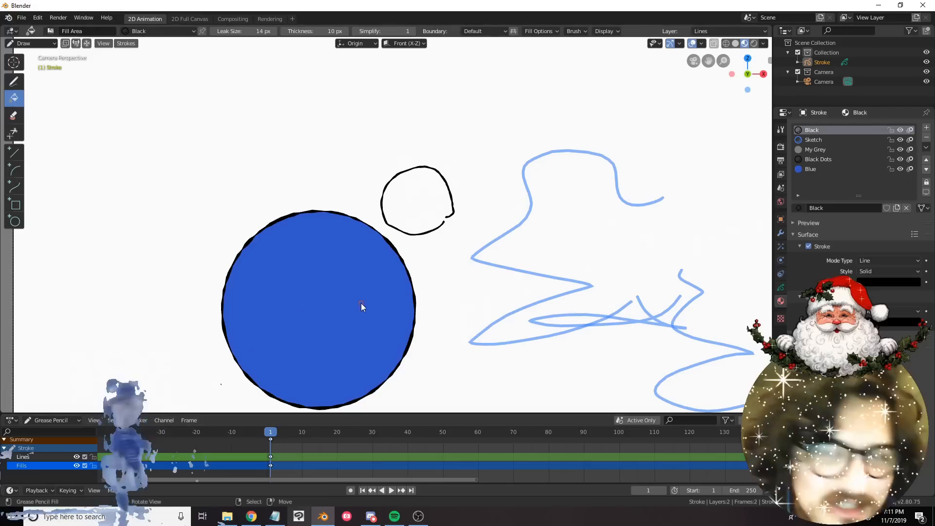
scroll(361, 307, up, 2)
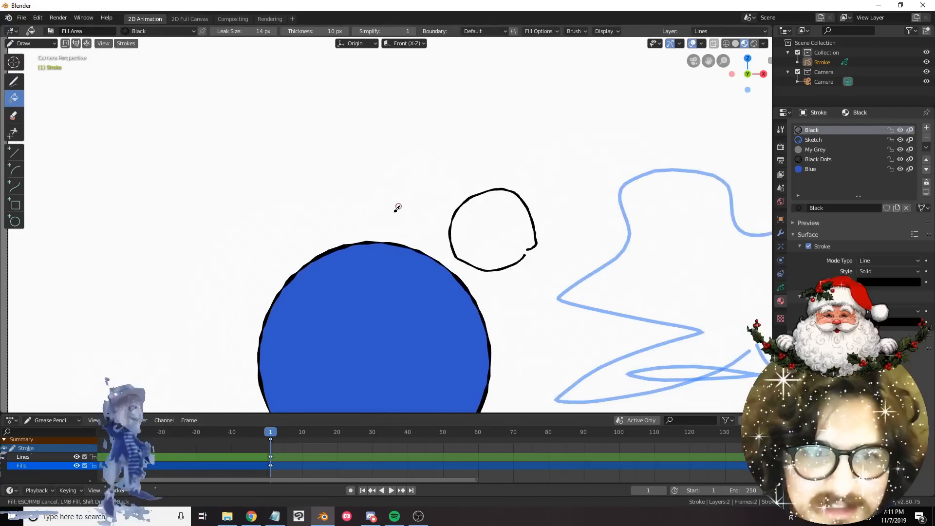
click(397, 208)
key(ctrl+z)
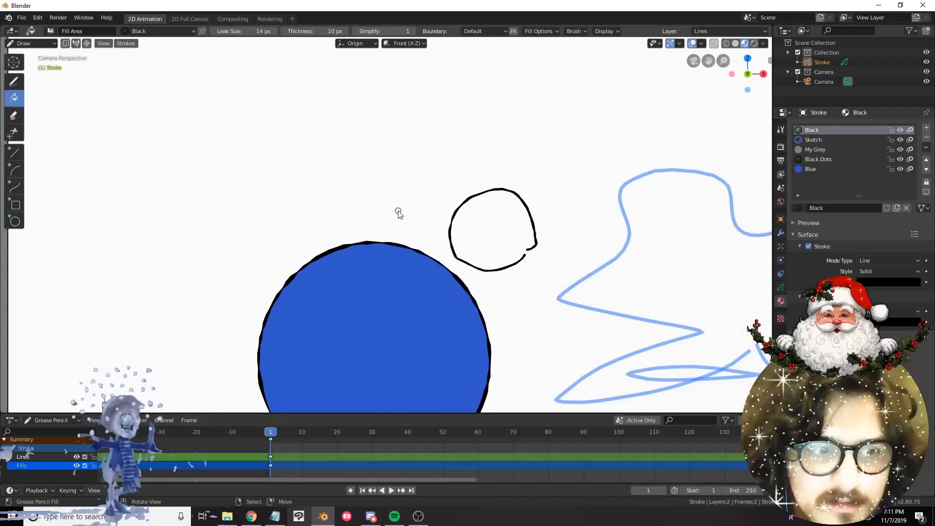
click(13, 81)
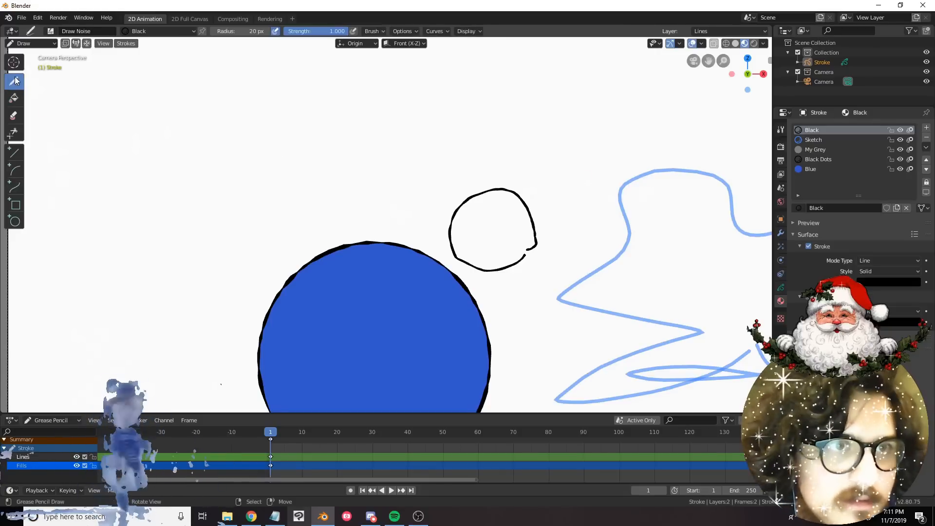
double_click(25, 455)
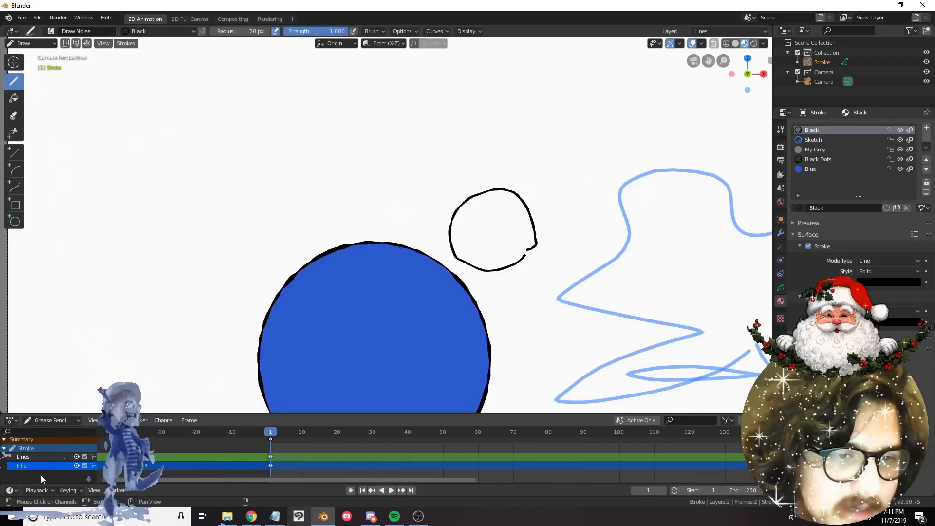
mouse_move(367, 196)
mouse_down()
mouse_move(299, 208)
mouse_move(344, 145)
mouse_move(367, 188)
mouse_up()
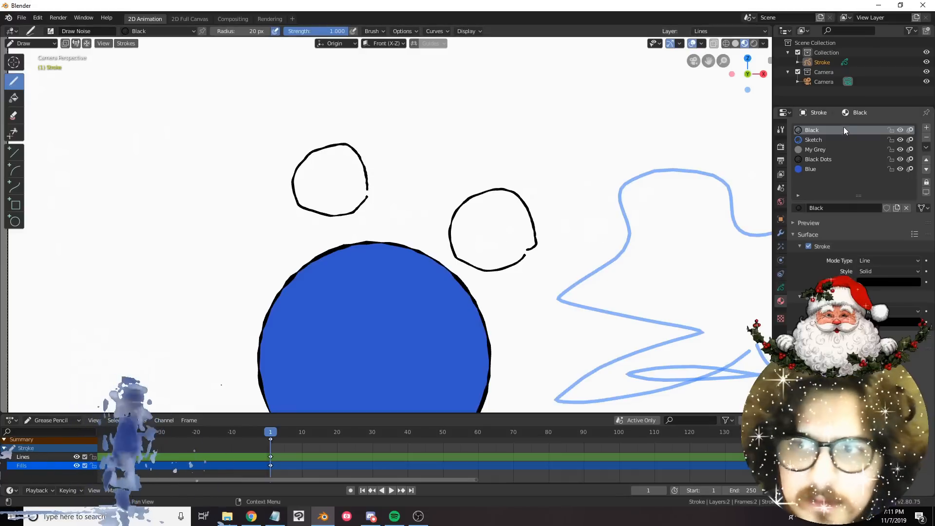
Switch to the Fill tool with the Blue material and make the Fills layer active.
click(803, 169)
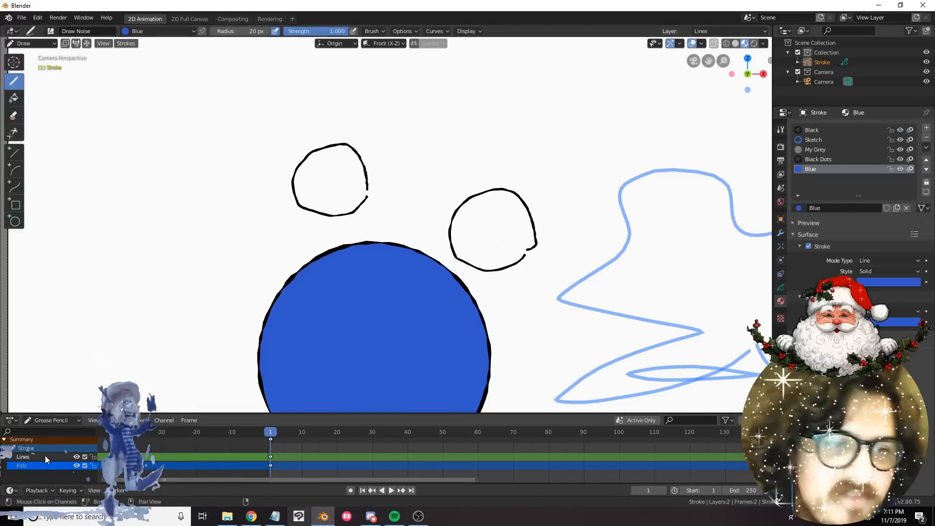
click(32, 466)
click(15, 100)
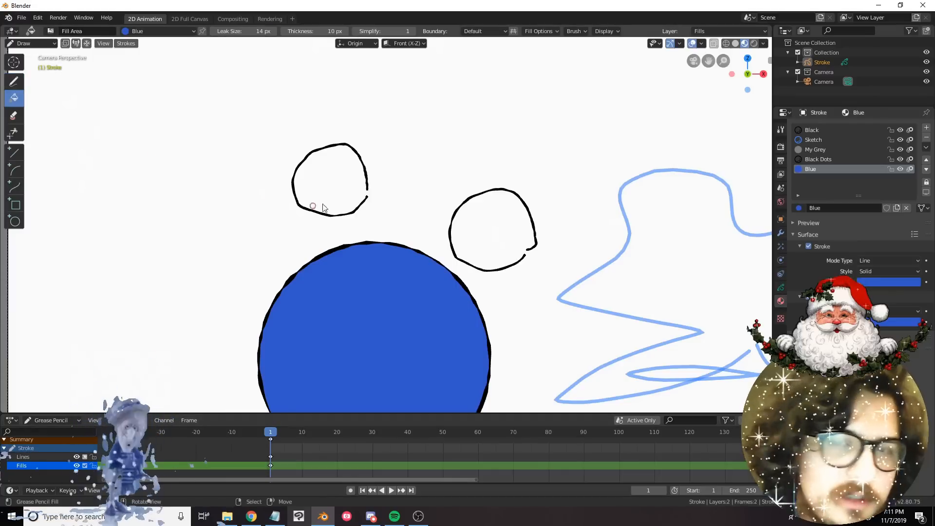
Try filling the new loop at the 14 px leak size and again at 5 px, undoing both fills.
click(332, 182)
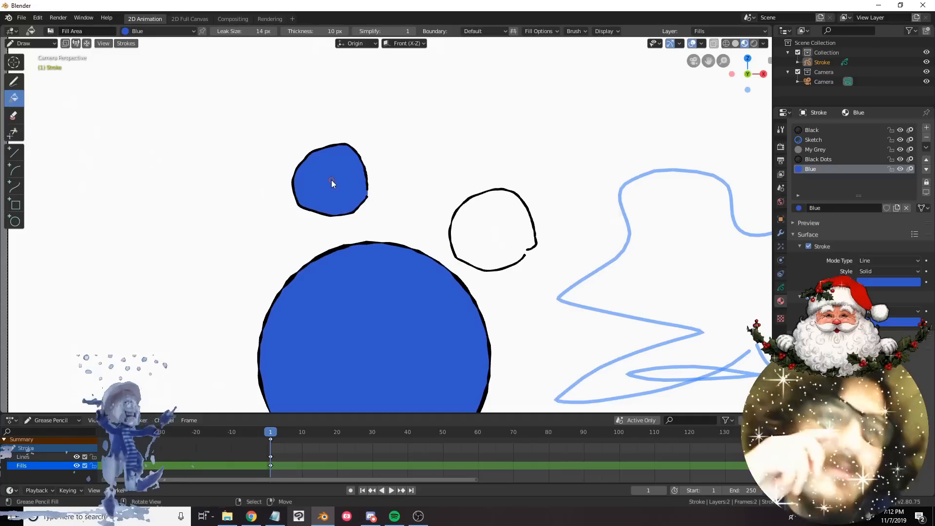
key(ctrl+z)
click(243, 31)
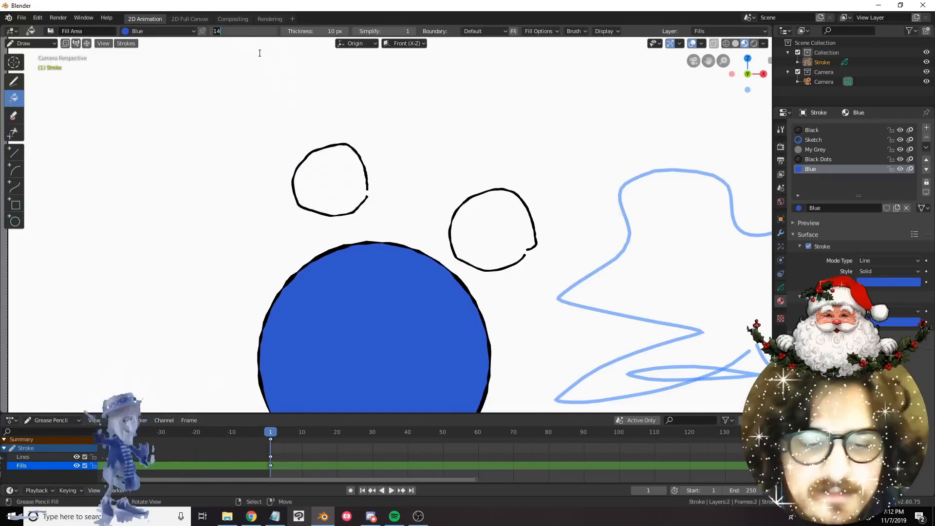
click(323, 174)
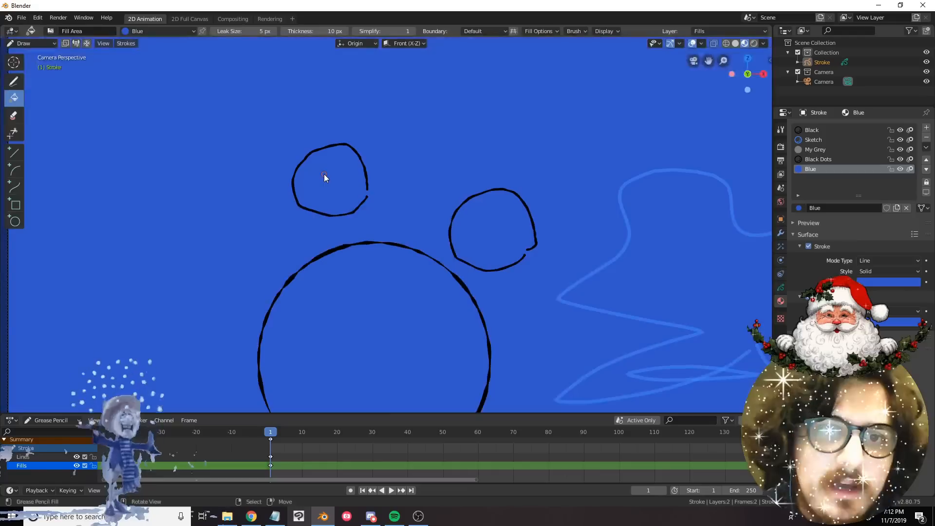
key(ctrl+z)
Set the leak size to 7 px, try filling the new loop with blue, and undo the fill.
click(246, 31)
text(7)
key(Return)
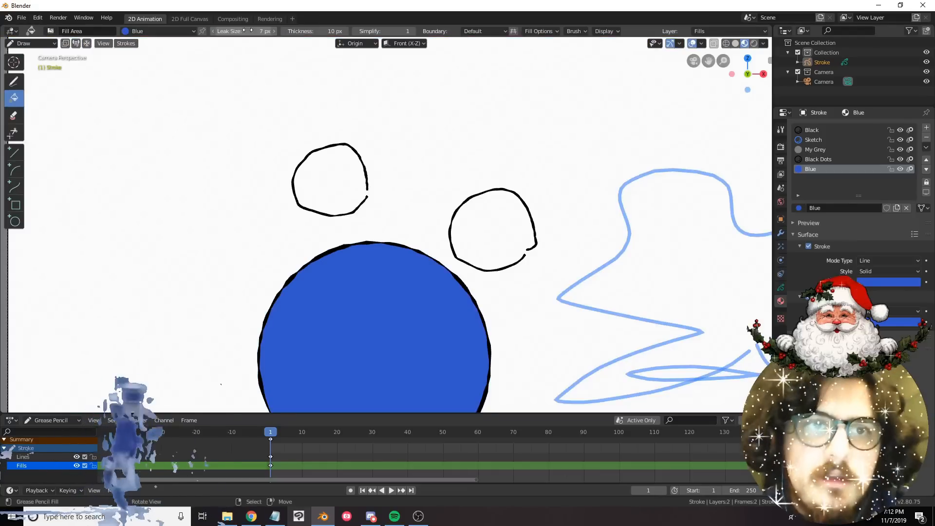
click(334, 174)
key(ctrl+z)
Set the leak size to 12 px and fill the new loop above the circle with blue.
click(253, 31)
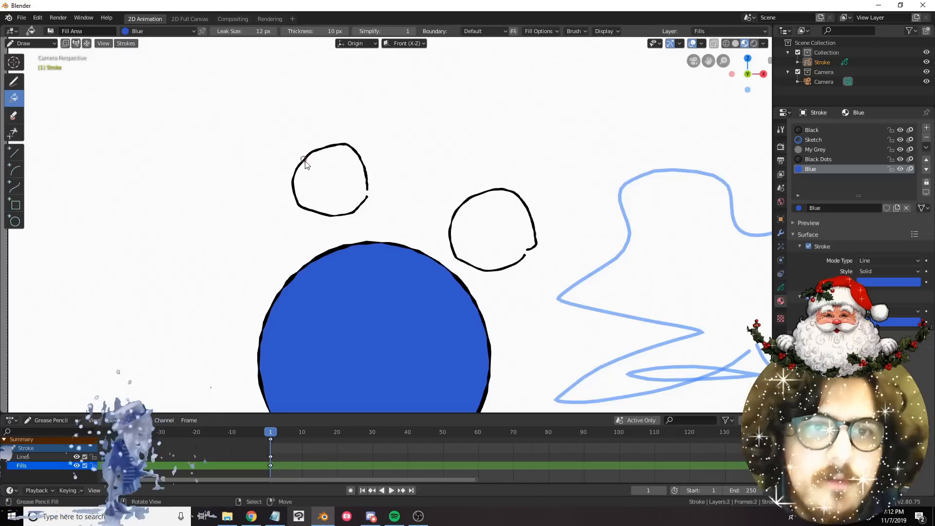
click(339, 181)
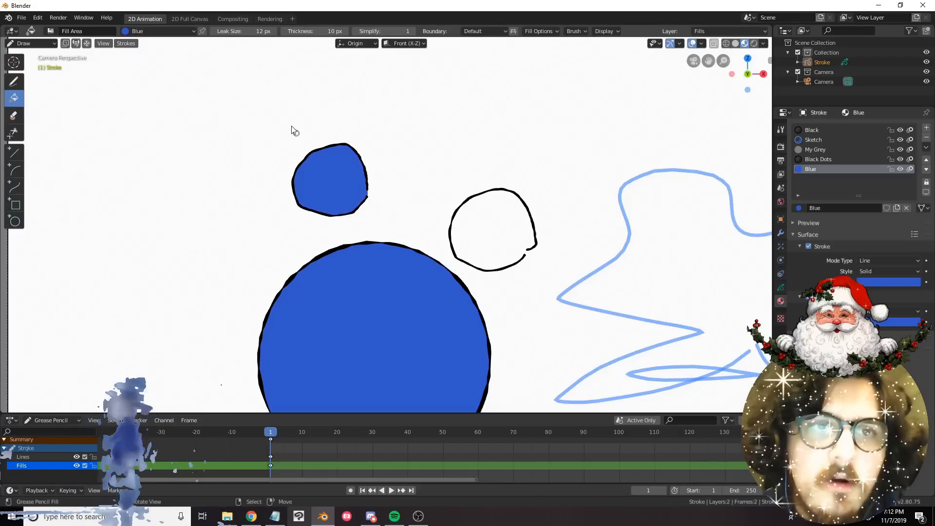
Undo the last blue fill of the loop above the circle and set the leak size to 1 px.
key(ctrl+z)
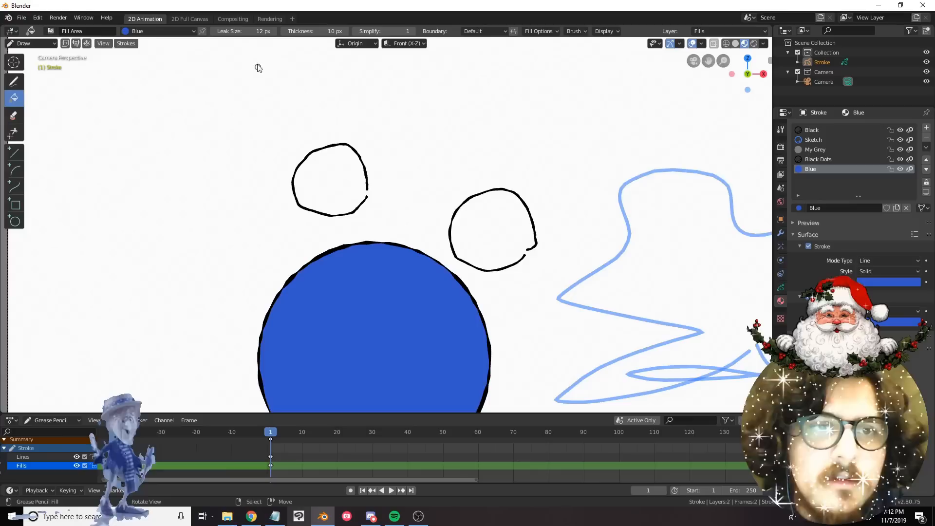
click(257, 31)
text(12)
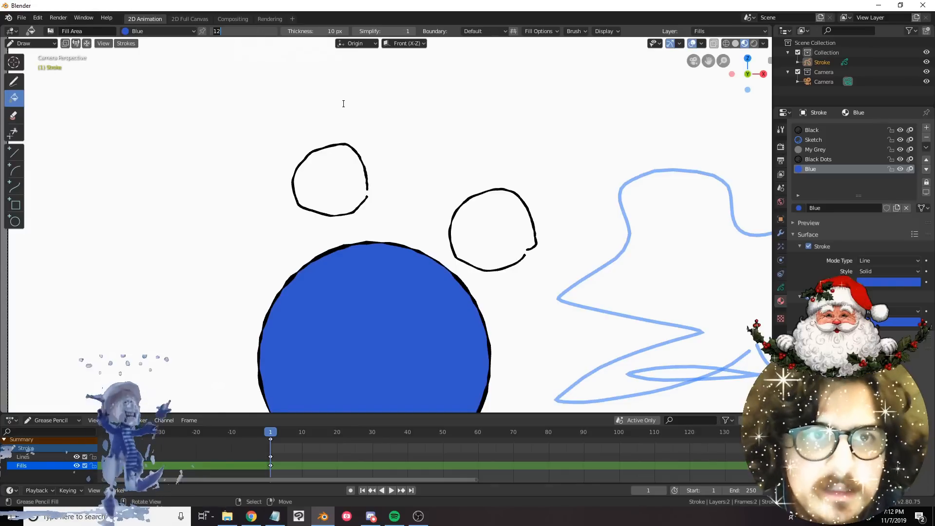
text(1)
key(Return)
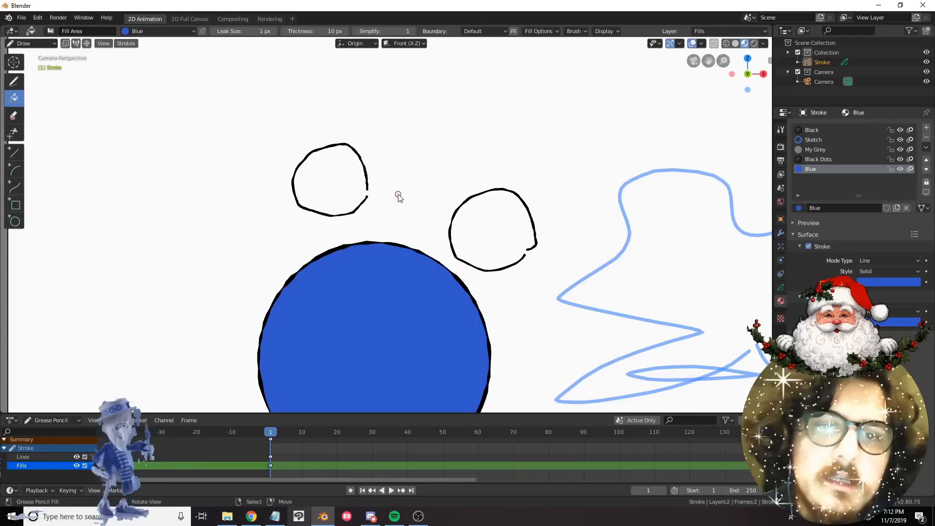
Draw a closed crown shape with three sharp spikes between the two loops, using the Black material on the Lines layer.
click(17, 88)
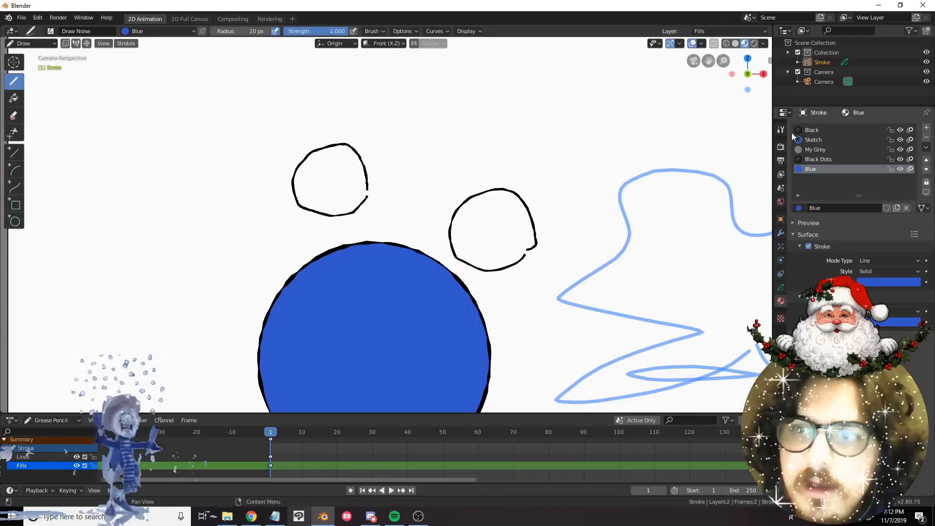
click(811, 130)
click(23, 457)
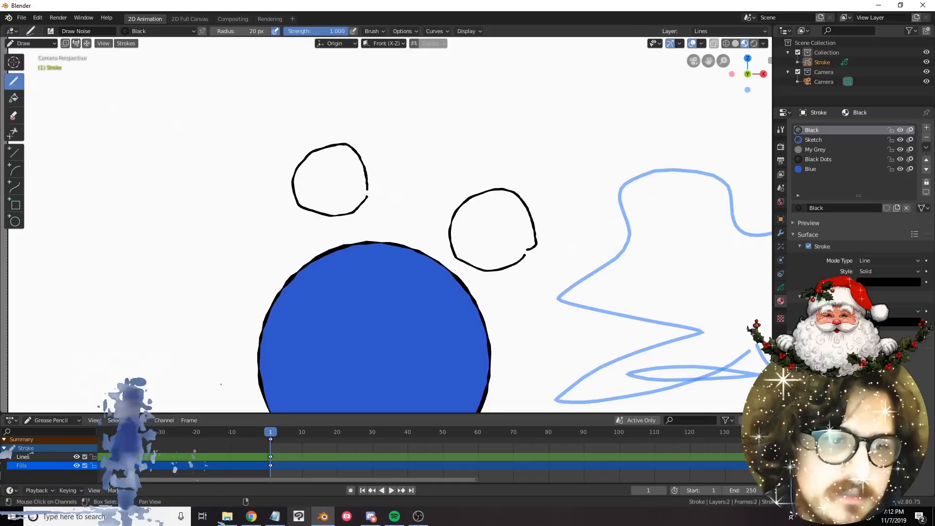
drag(393, 207, 426, 141)
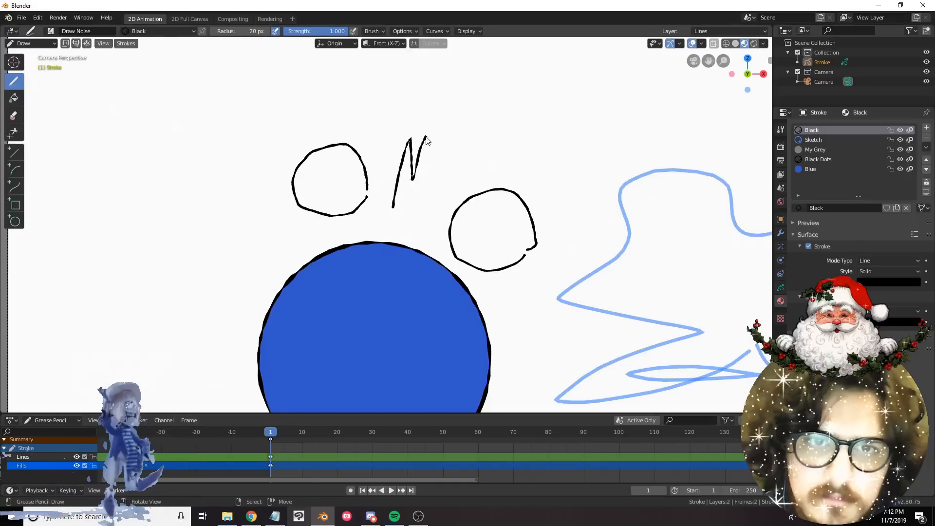
mouse_move(442, 183)
mouse_down()
mouse_move(432, 202)
mouse_move(392, 210)
mouse_up()
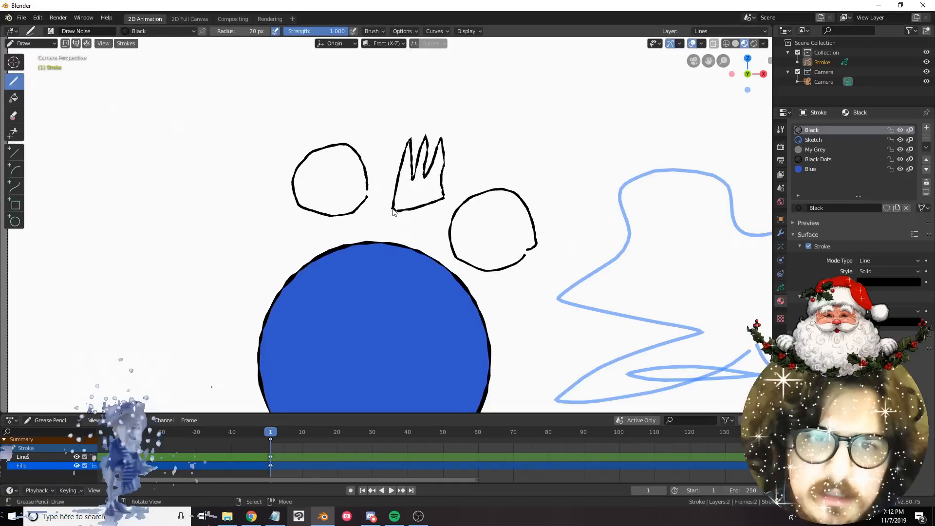
Switch to the Fill tool with the Blue material and the Fills layer active.
click(809, 170)
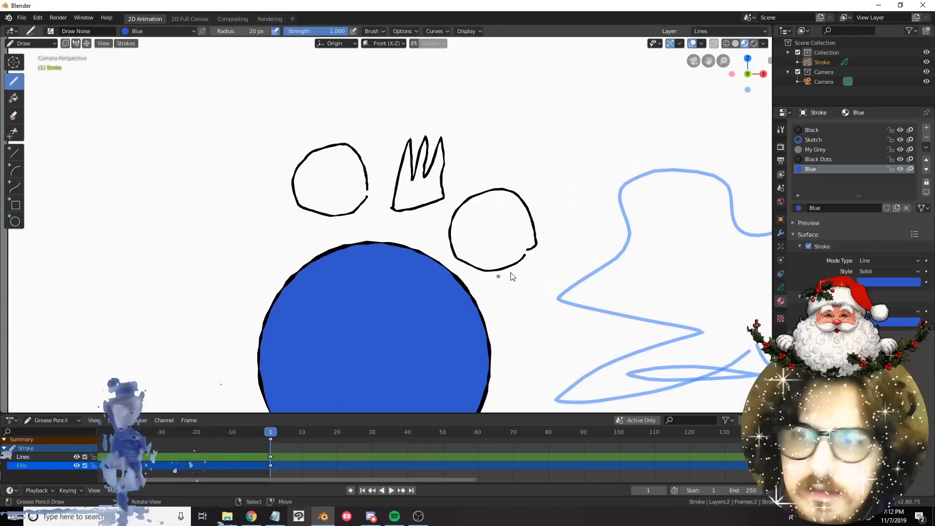
click(49, 466)
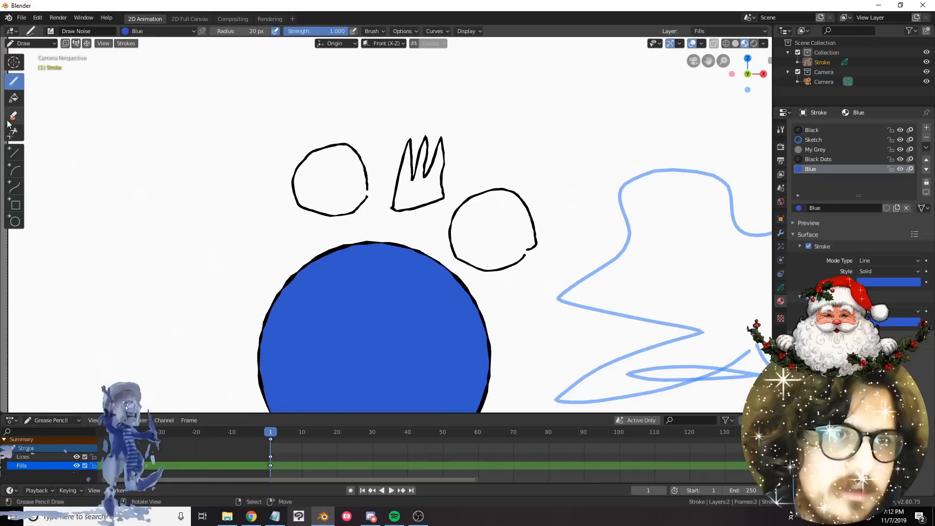
click(14, 98)
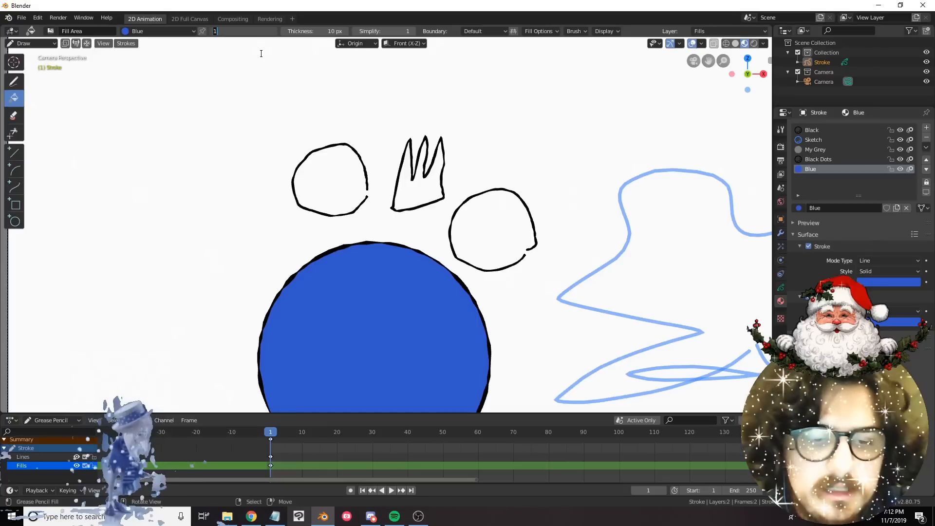
Try filling the crown shape with blue at an 8 px leak size, examine its spike tips, and undo the fill.
click(435, 198)
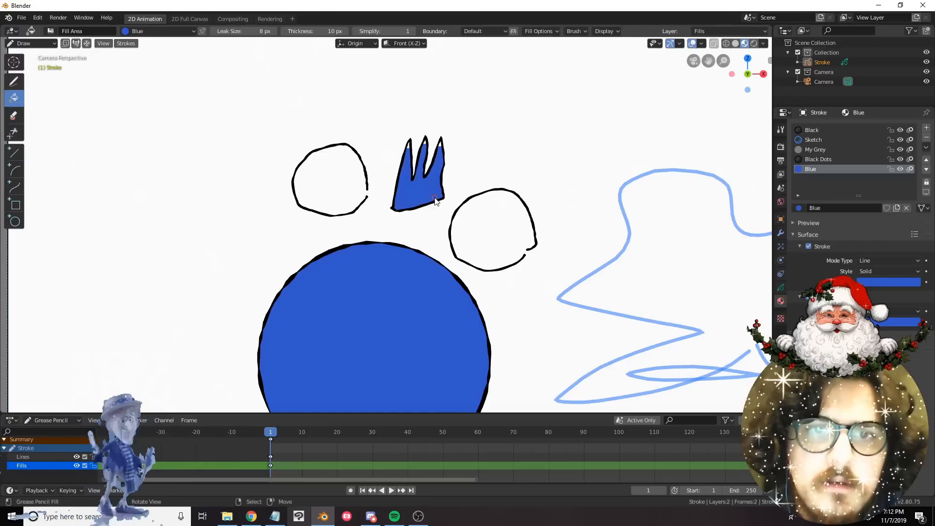
scroll(393, 146, up, 6)
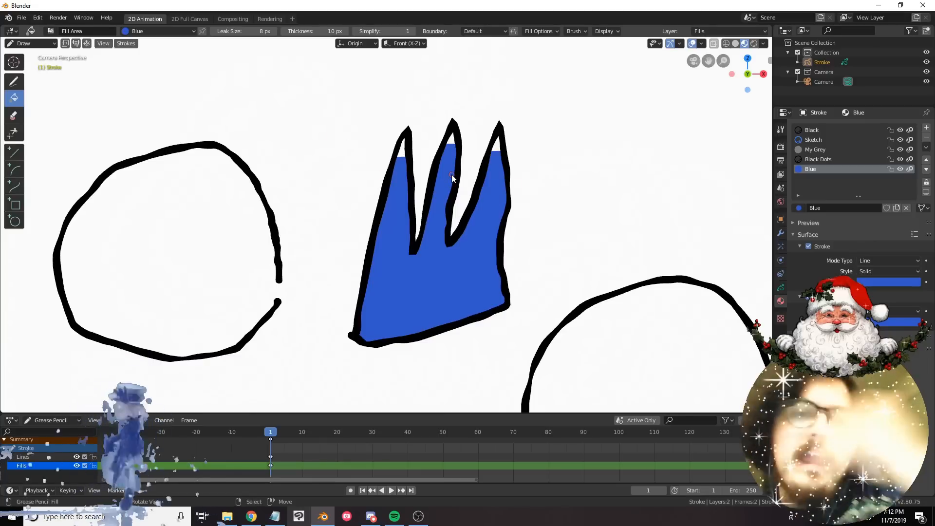
scroll(452, 175, down, 6)
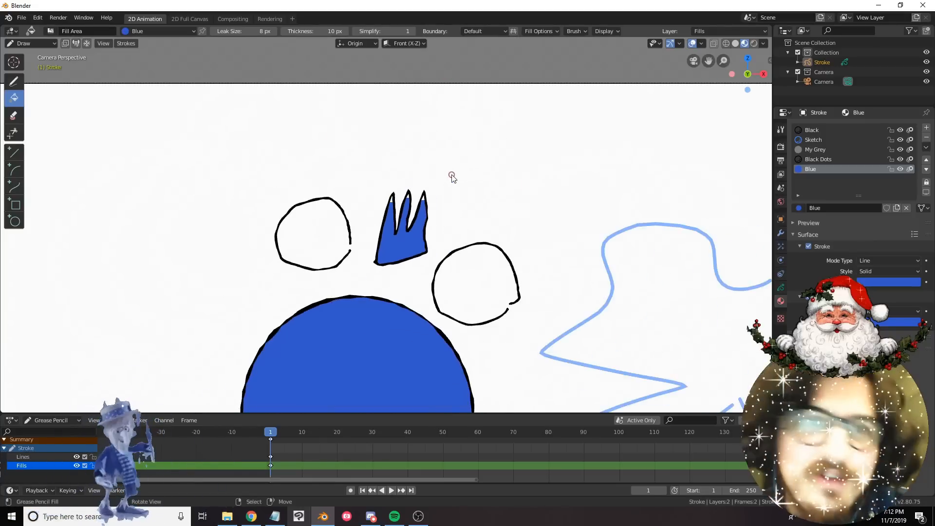
key(ctrl+z)
Set the leak size to 1 px and fill the crown shape with blue.
click(240, 30)
text(1)
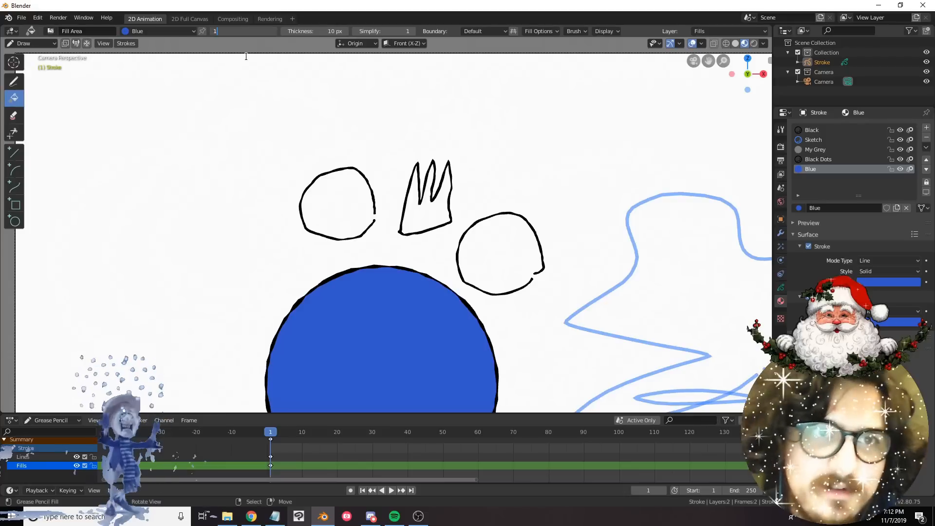
click(425, 210)
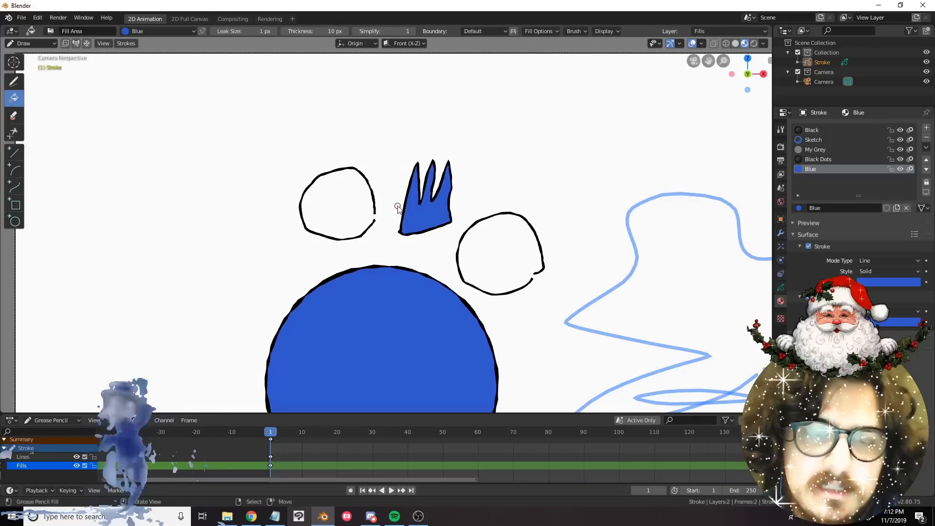
Try filling the open loop left of the crown with blue at 1 px leak size, and undo the fill.
click(334, 196)
key(ctrl+z)
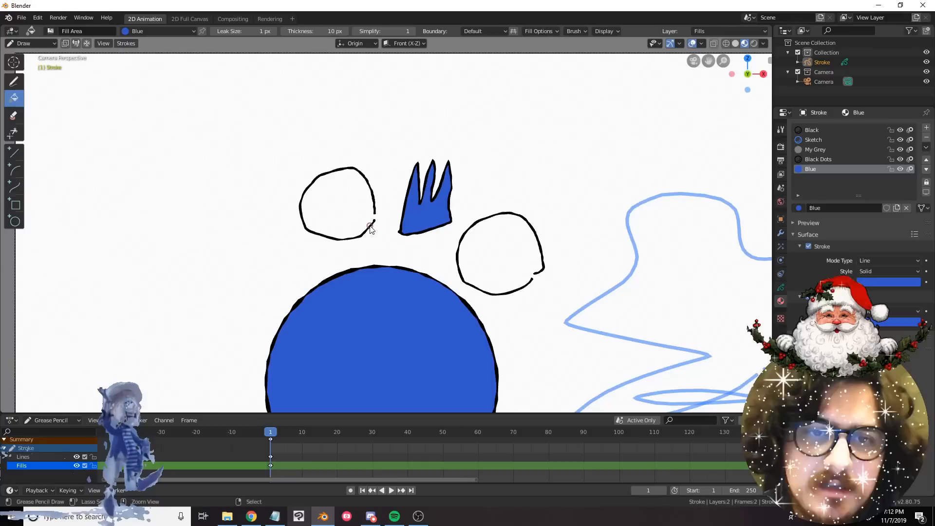
scroll(356, 218, up, 4)
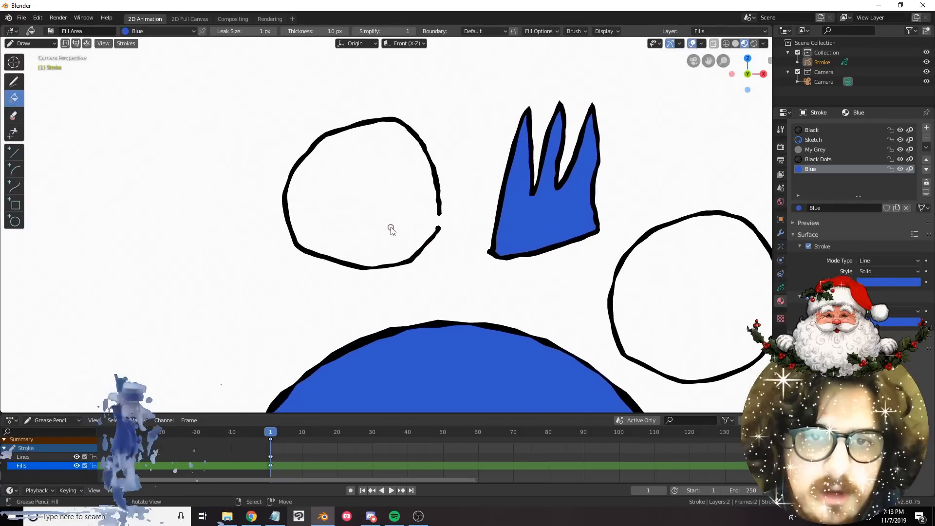
scroll(410, 224, down, 8)
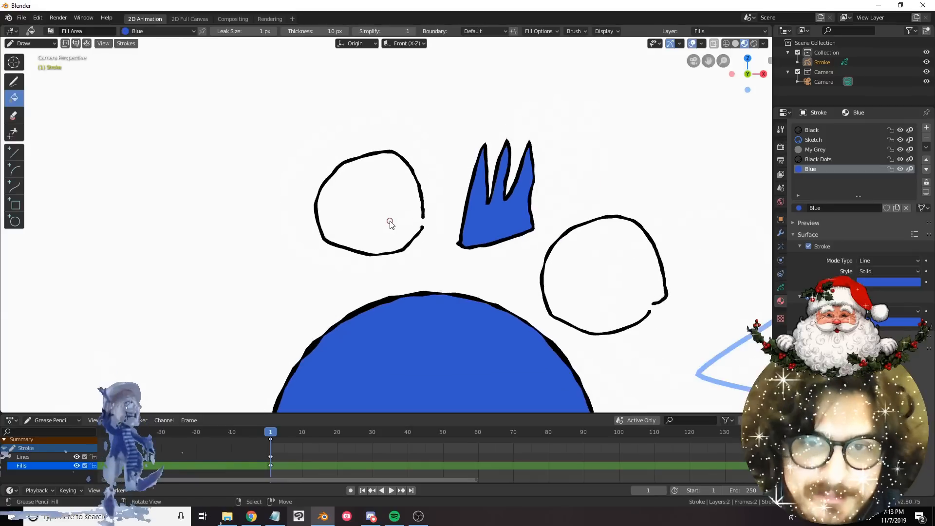
scroll(394, 239, down, 3)
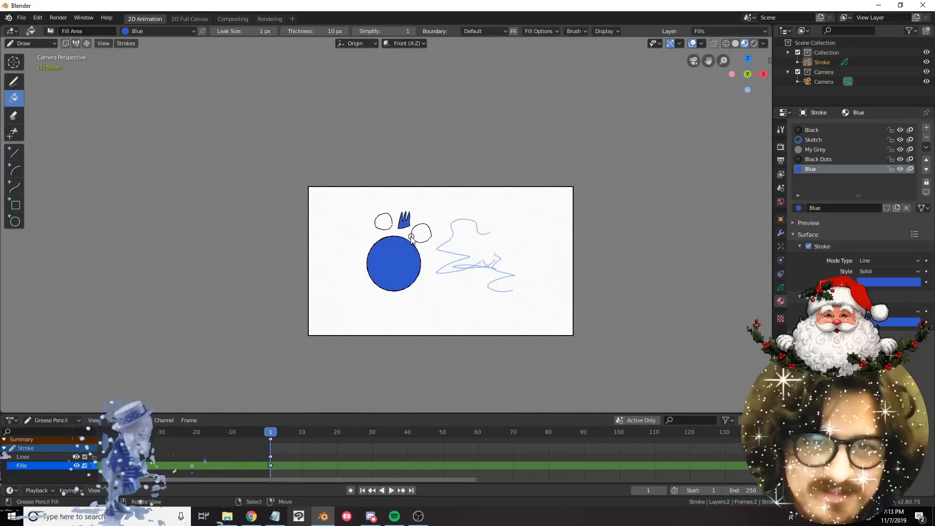
scroll(403, 239, up, 8)
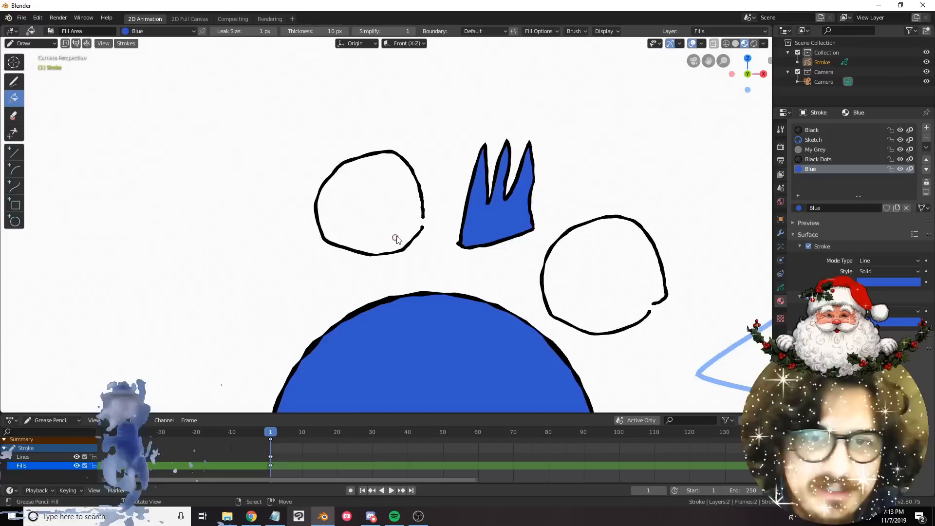
scroll(396, 239, down, 6)
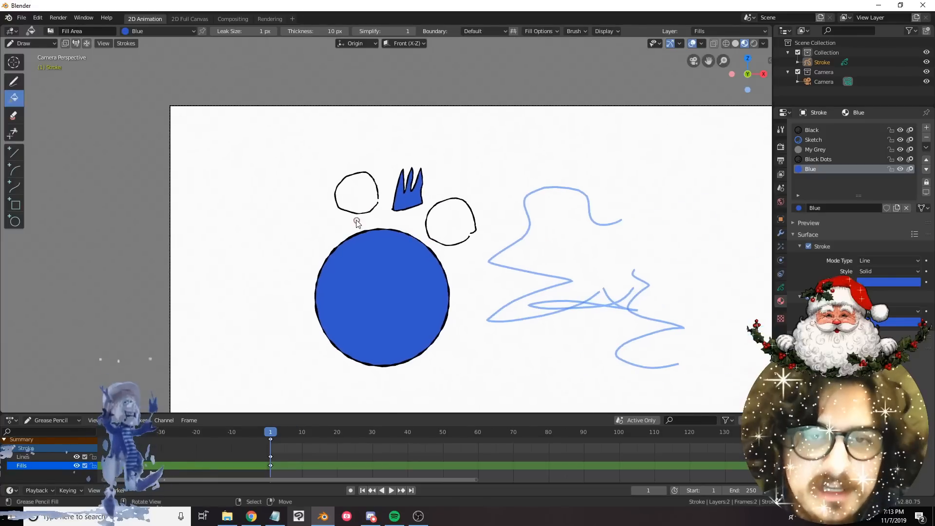
Try filling the empty canvas around the shapes with blue, and undo the fill.
scroll(357, 223, down, 5)
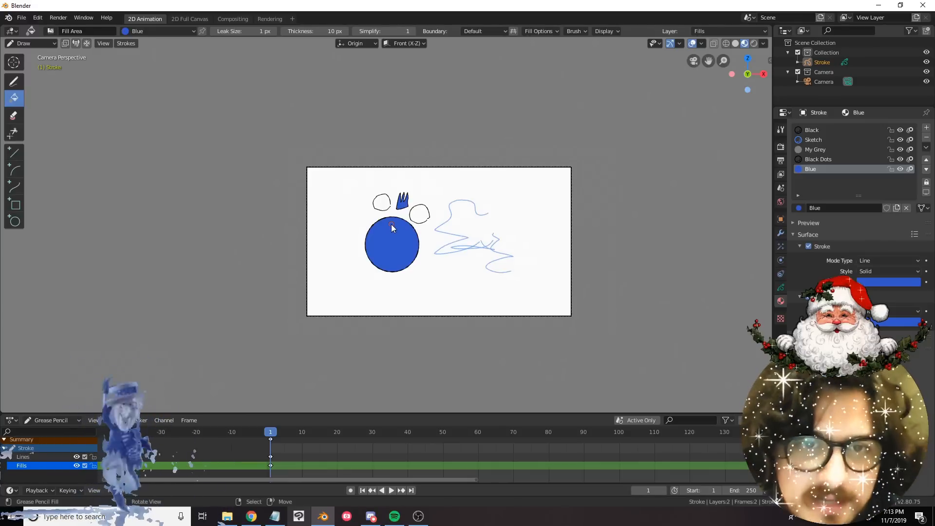
scroll(392, 225, down, 2)
click(456, 277)
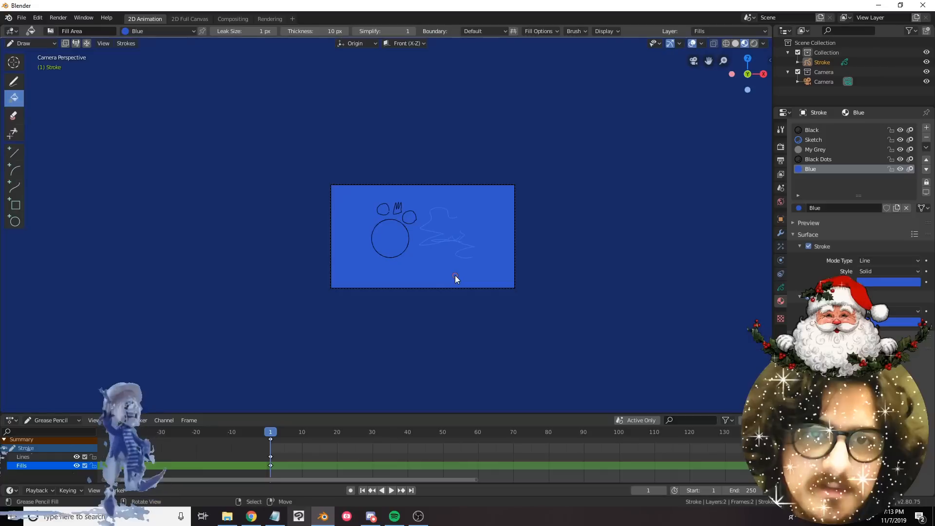
key(ctrl+z)
Try filling the open loop left of the crown from a far zoomed-out view, examine its edges, and undo the fill.
click(398, 250)
scroll(397, 251, down, 2)
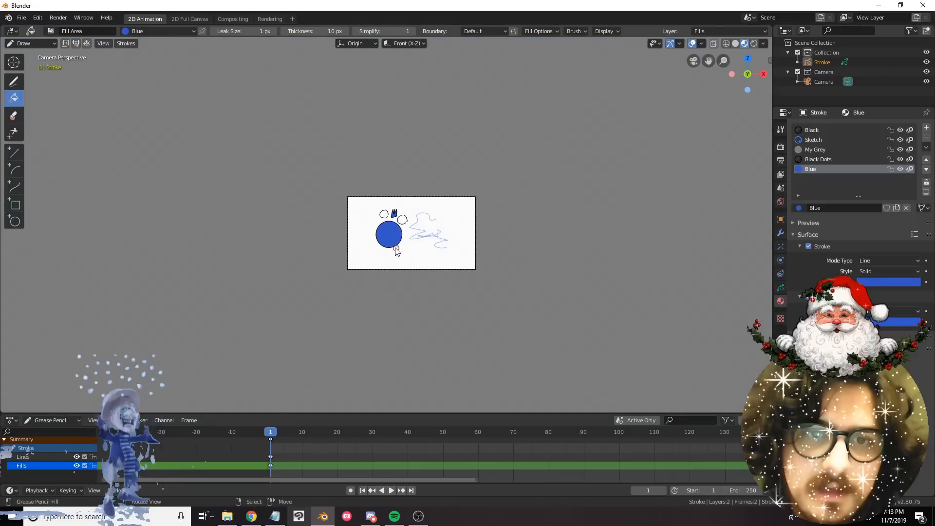
click(384, 217)
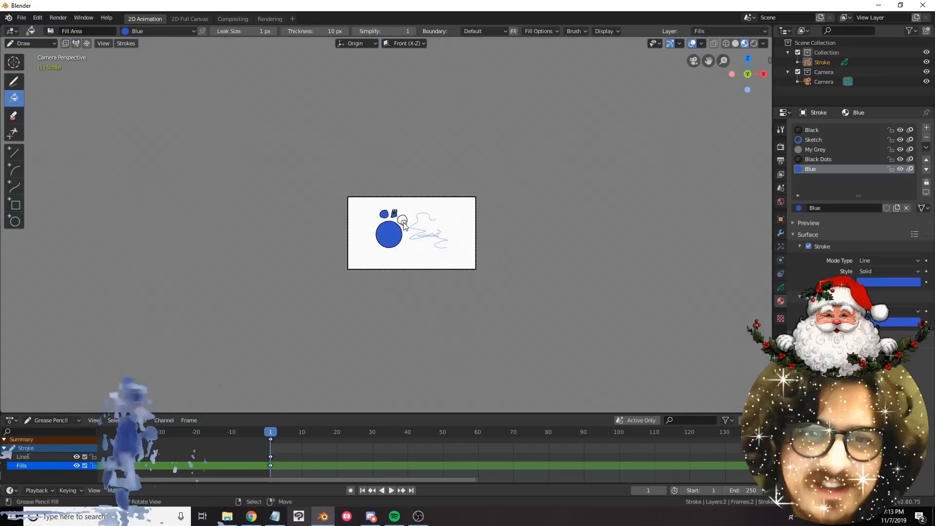
scroll(385, 217, up, 10)
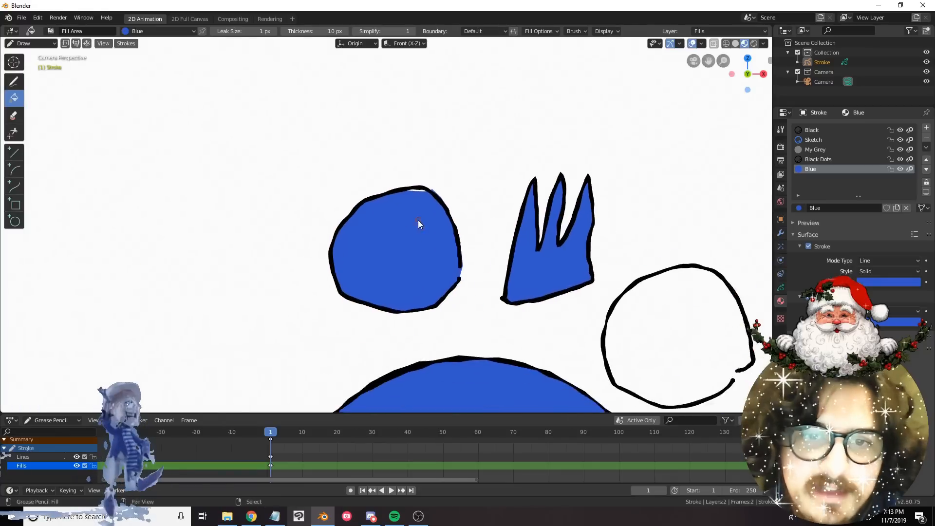
scroll(418, 224, up, 2)
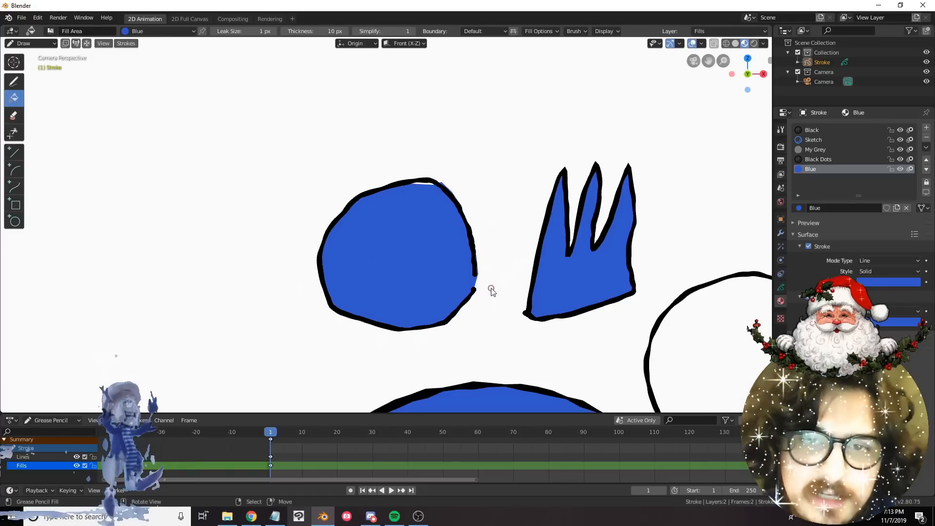
scroll(492, 291, up, 3)
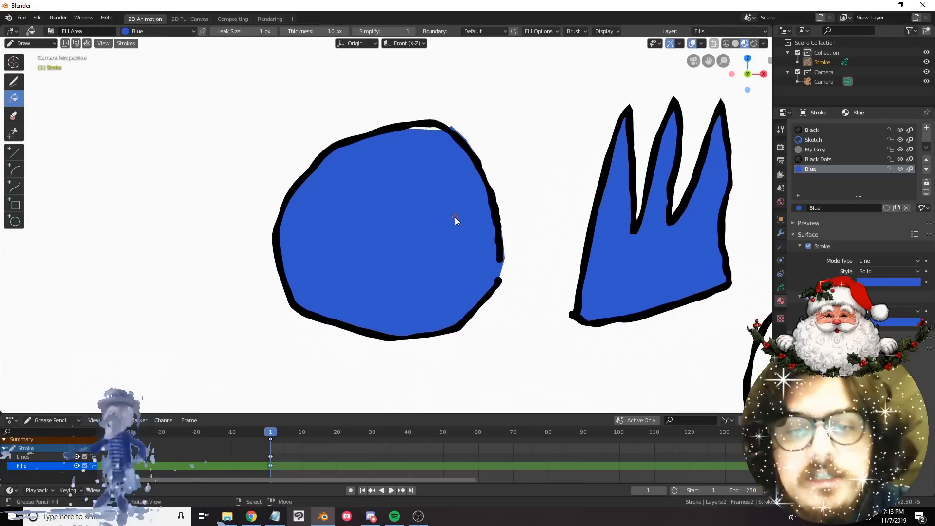
key(ctrl+z)
Try filling the open loop left of the crown with blue from a close-up view, and undo the fill.
click(418, 240)
key(ctrl+z)
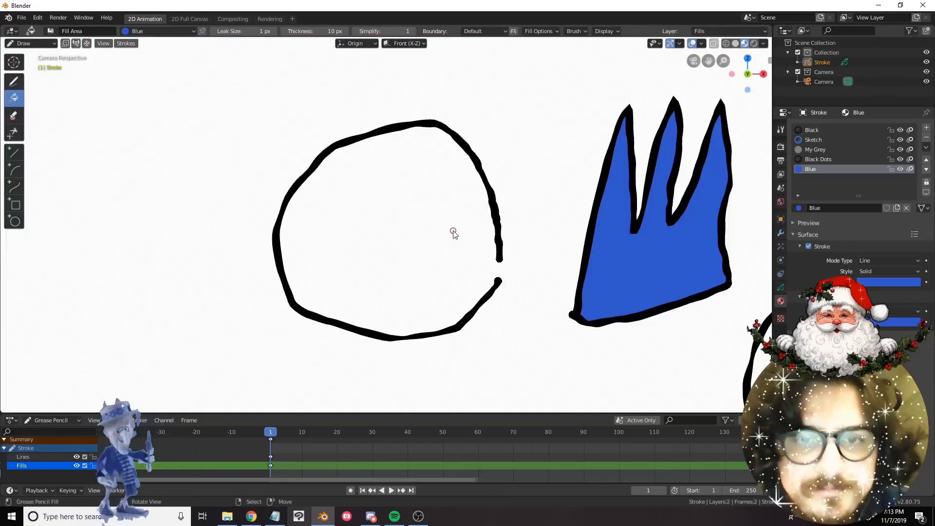
scroll(417, 240, down, 4)
scroll(451, 267, up, 2)
shift+middle_drag(491, 255, 430, 236)
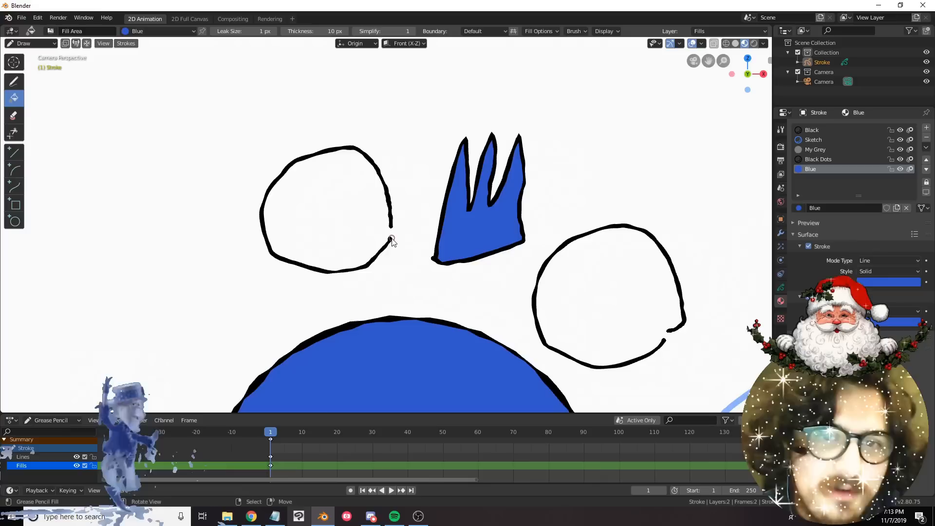
scroll(390, 238, down, 4)
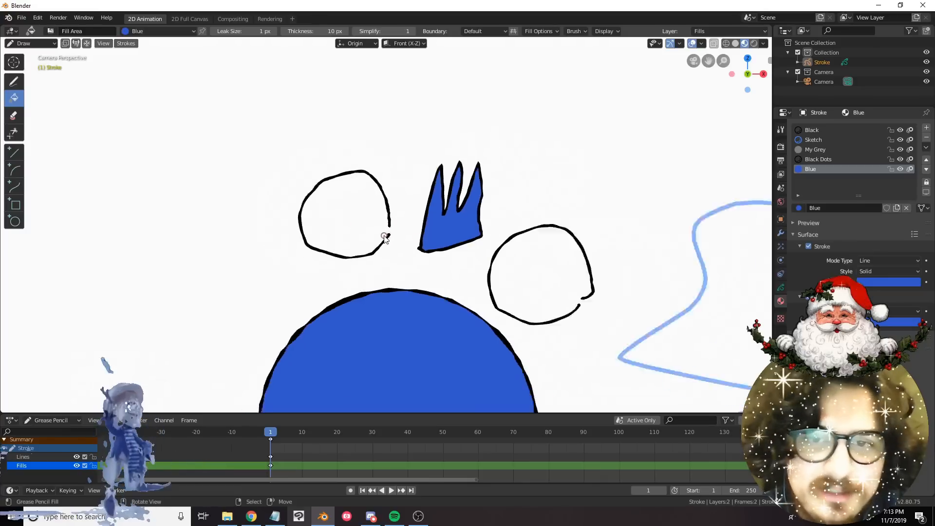
scroll(459, 260, down, 4)
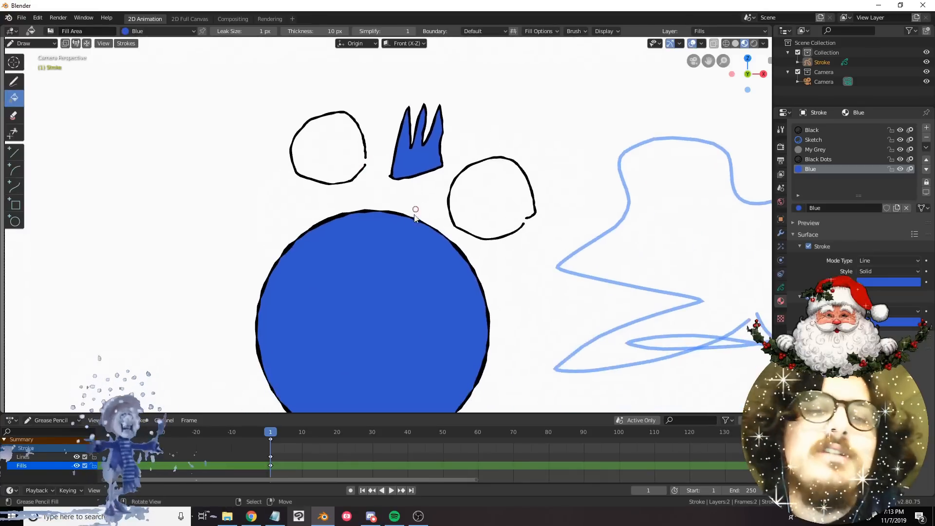
Try filling the two open loops beside the crown with blue at 1 px leak size, undoing each fill.
click(453, 215)
key(ctrl+z)
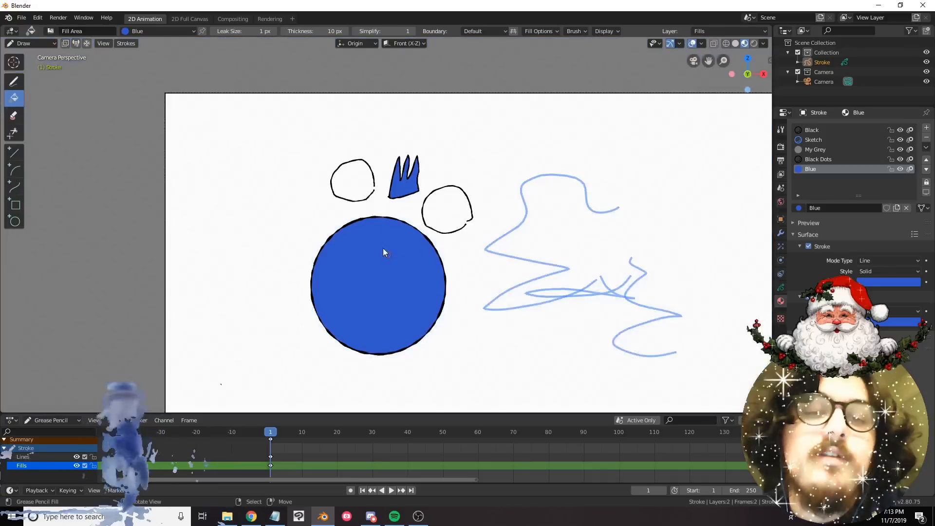
click(359, 184)
key(ctrl+z)
scroll(414, 222, up, 4)
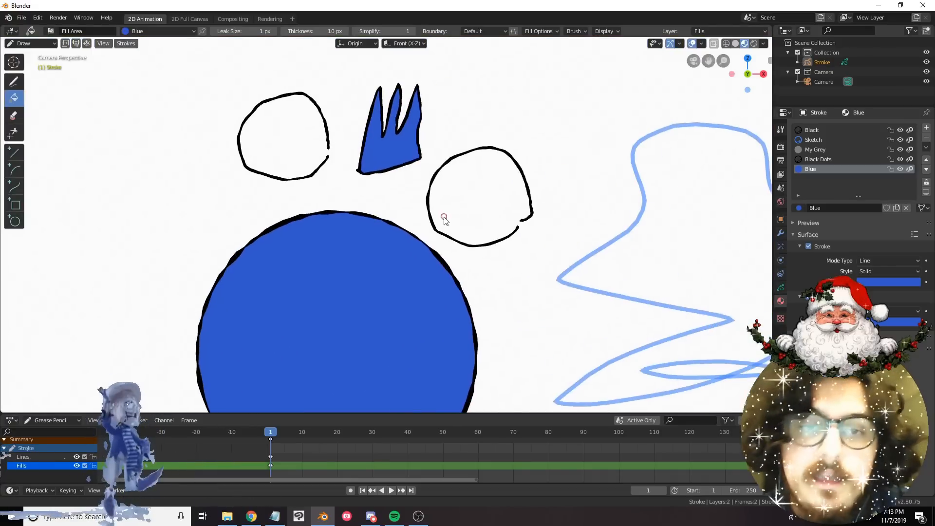
scroll(451, 188, up, 2)
shift+middle_drag(387, 220, 438, 261)
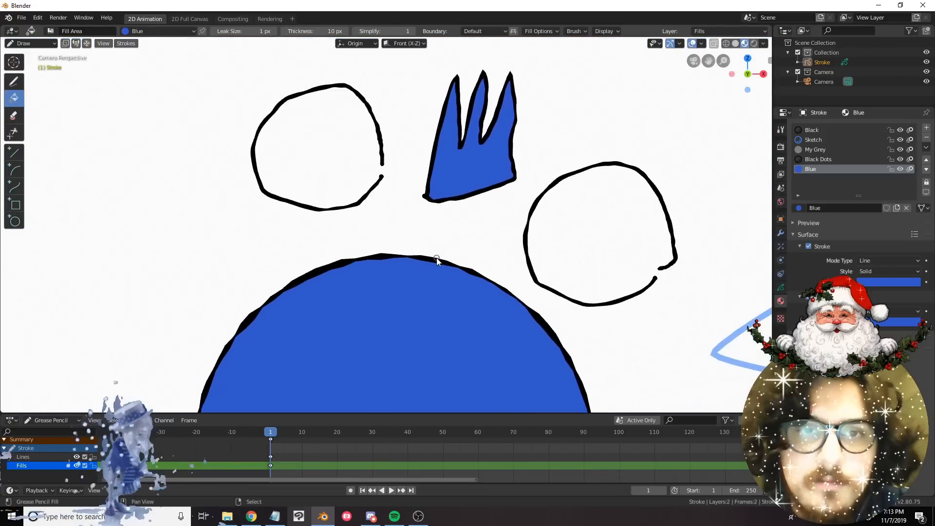
Try drawing a freehand blue boundary stroke inside the open loop left of the crown, and undo it.
shift+middle_drag(355, 191, 486, 196)
scroll(485, 195, up, 1)
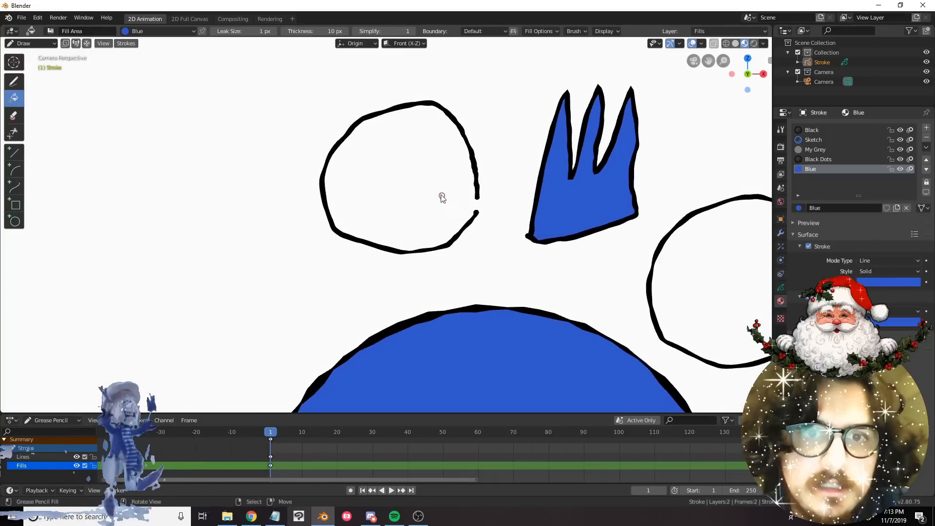
mouse_move(429, 152)
mouse_down()
mouse_move(412, 214)
mouse_move(389, 189)
mouse_move(402, 164)
mouse_up()
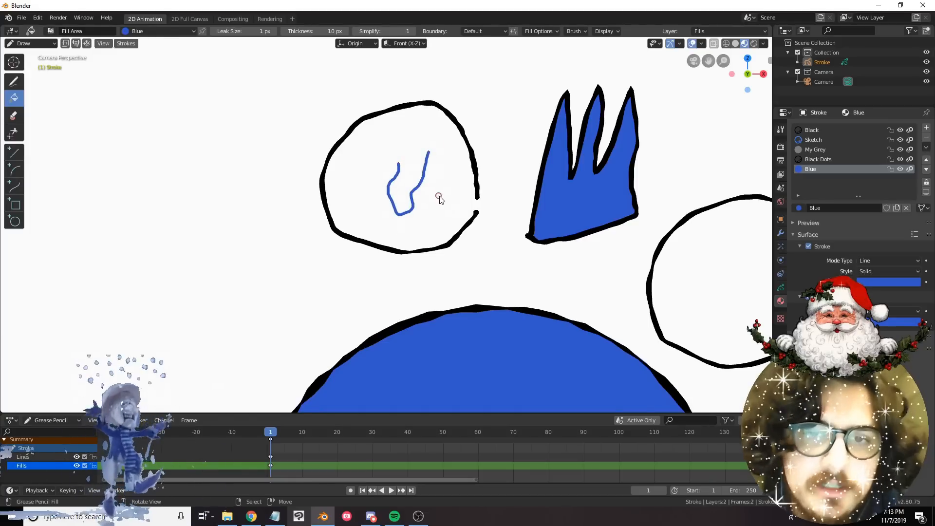
key(ctrl+z)
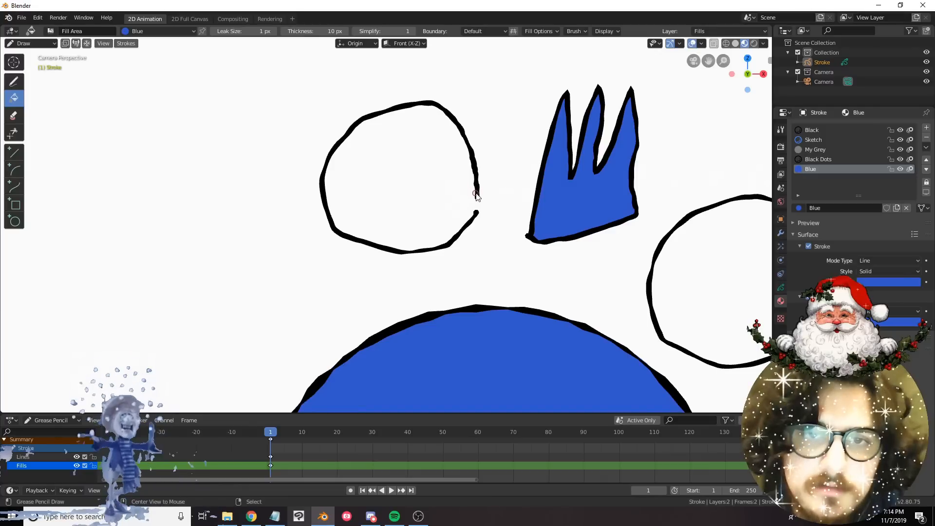
Try bridging the gap in the loop left of the crown with a boundary line and filling it blue, undoing the attempt.
alt+drag(477, 218, 463, 222)
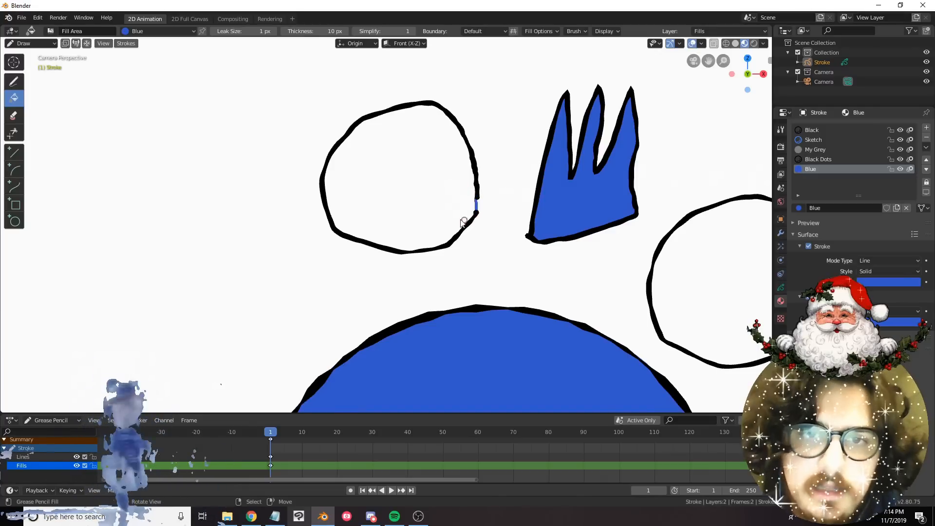
click(417, 193)
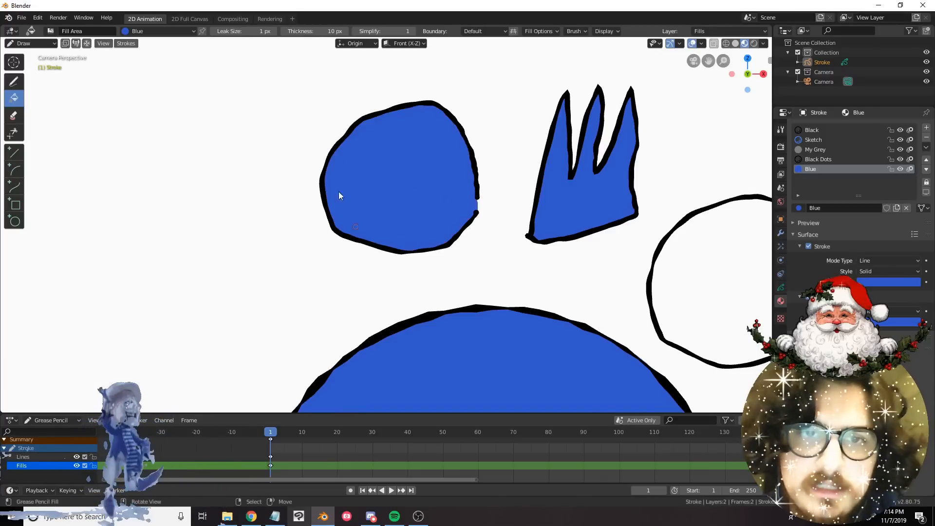
key(ctrl+z)
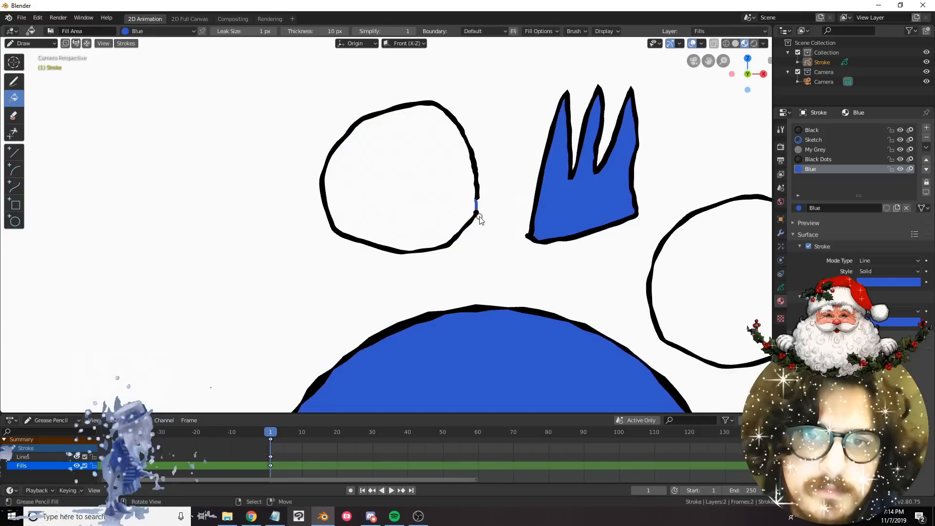
Try drawing a small closed boundary loop on the empty canvas and filling with blue, and undo both.
alt+drag(294, 268, 287, 242)
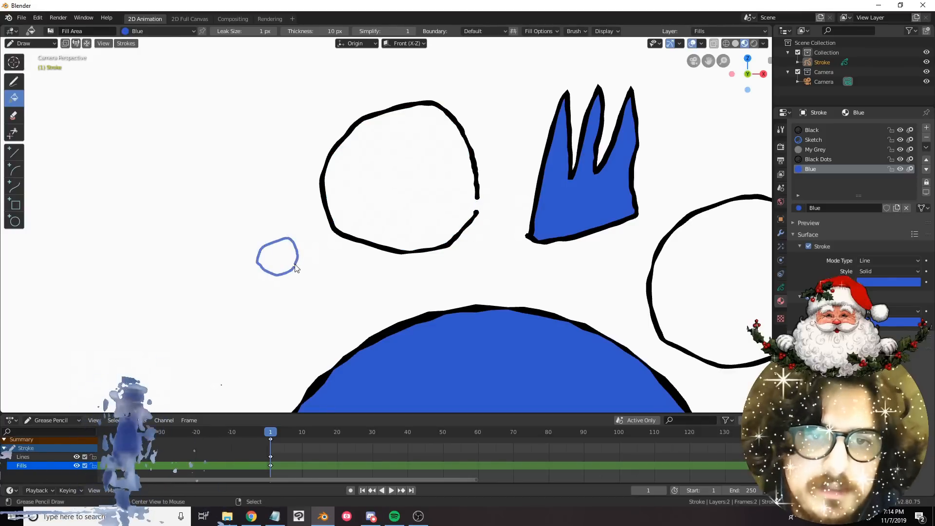
click(278, 261)
click(403, 167)
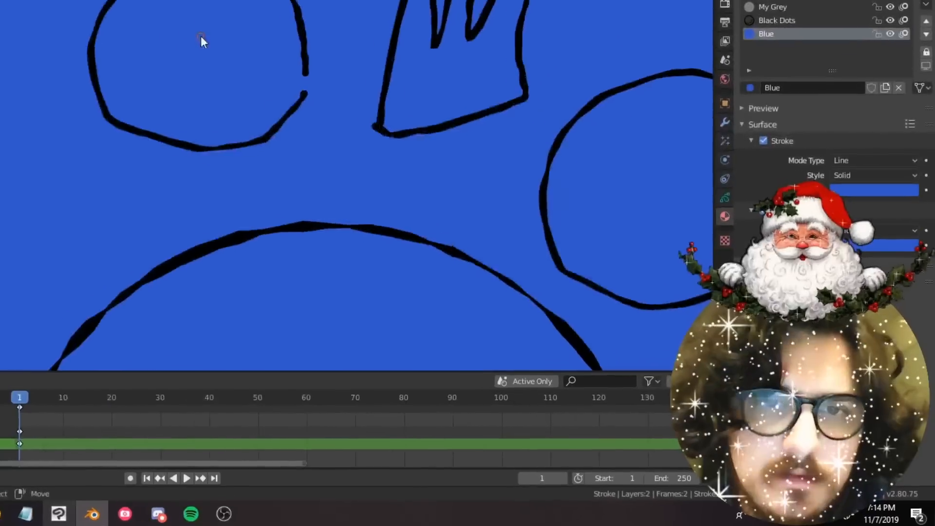
key(ctrl+z)
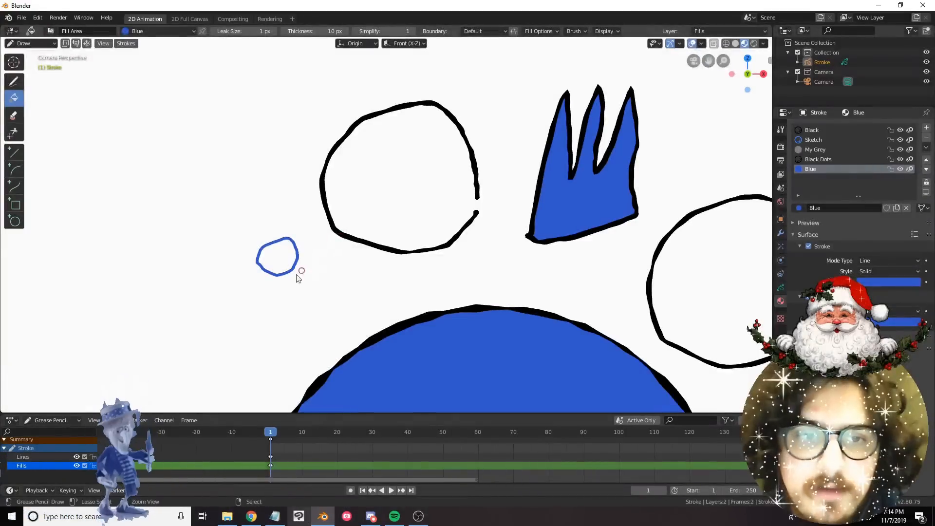
key(ctrl+z)
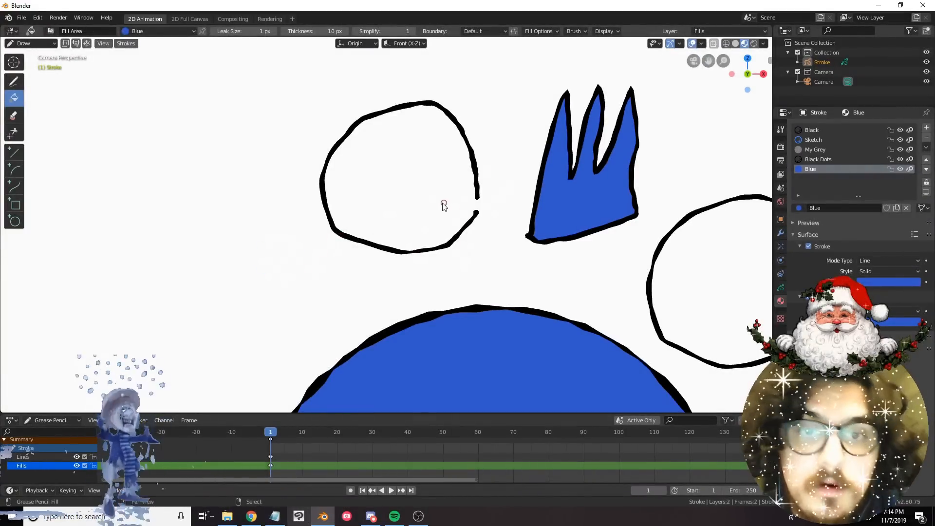
Draw an eye with separate upper and lower lids and an oval pupil, using the Black material on the Lines layer.
shift+middle_drag(443, 204, 459, 227)
click(811, 130)
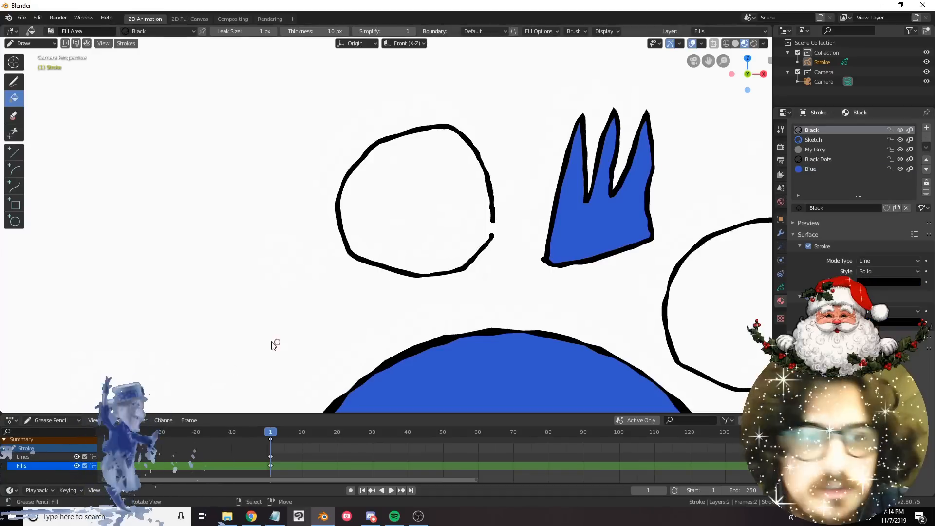
click(36, 456)
shift+middle_drag(318, 222, 357, 212)
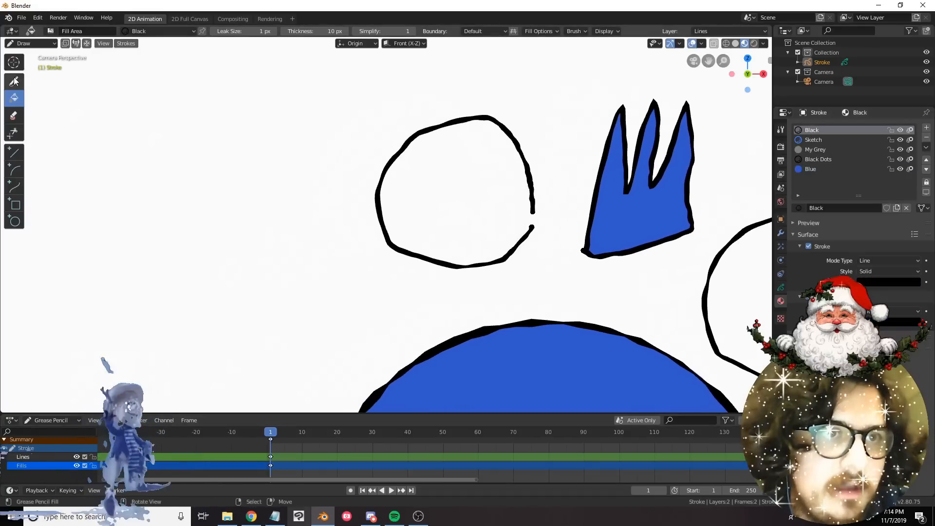
click(14, 82)
mouse_move(222, 213)
mouse_down()
mouse_move(245, 185)
mouse_move(293, 199)
mouse_up()
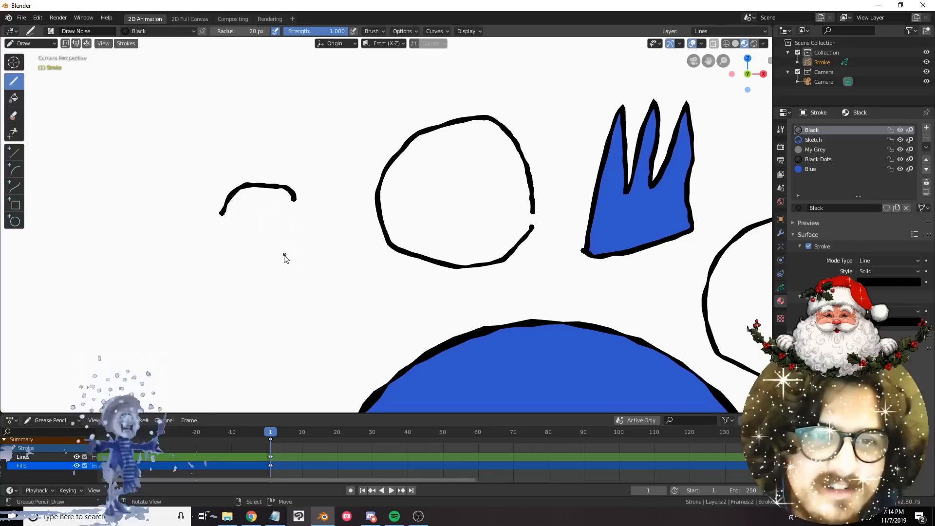
drag(285, 254, 242, 260)
mouse_move(277, 211)
mouse_down()
mouse_move(271, 243)
mouse_move(276, 210)
mouse_up()
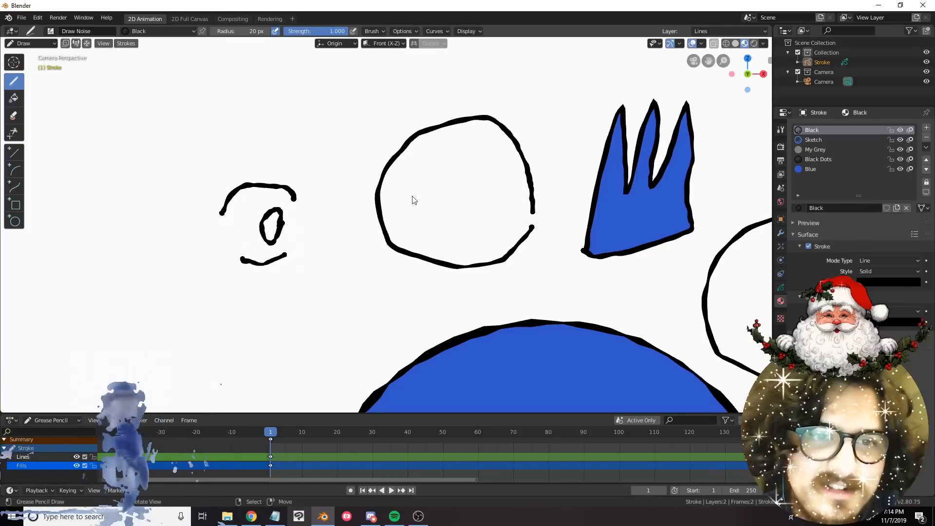
Prepare a Blue fill on the Fills layer and bridge the gap on the eye's left side with a boundary line.
click(822, 168)
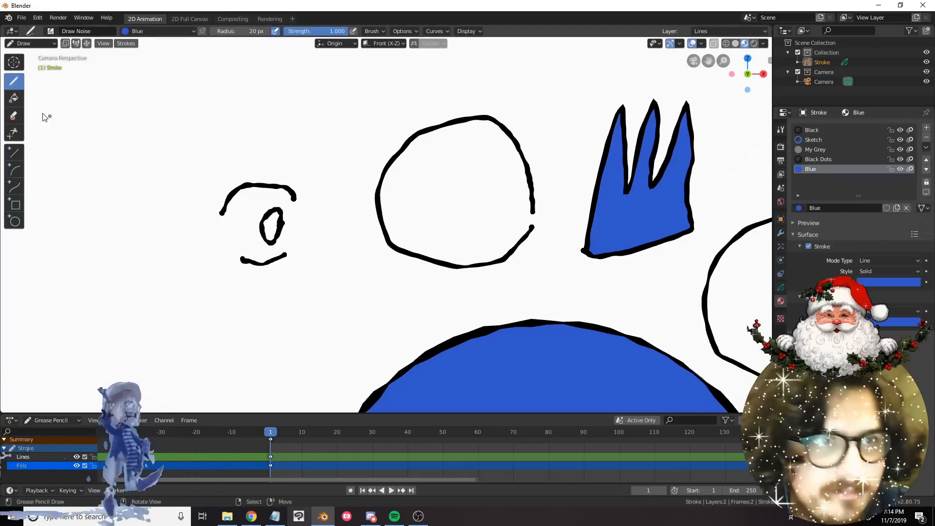
click(14, 97)
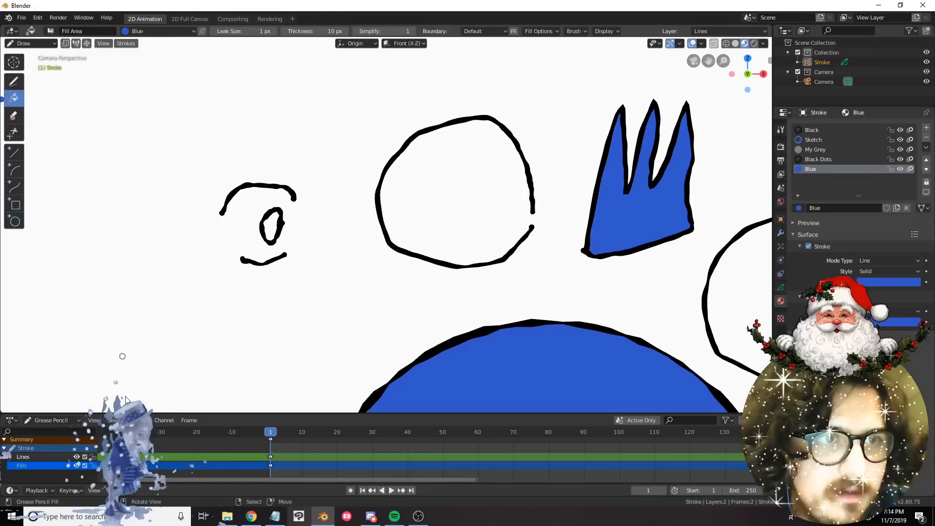
click(23, 466)
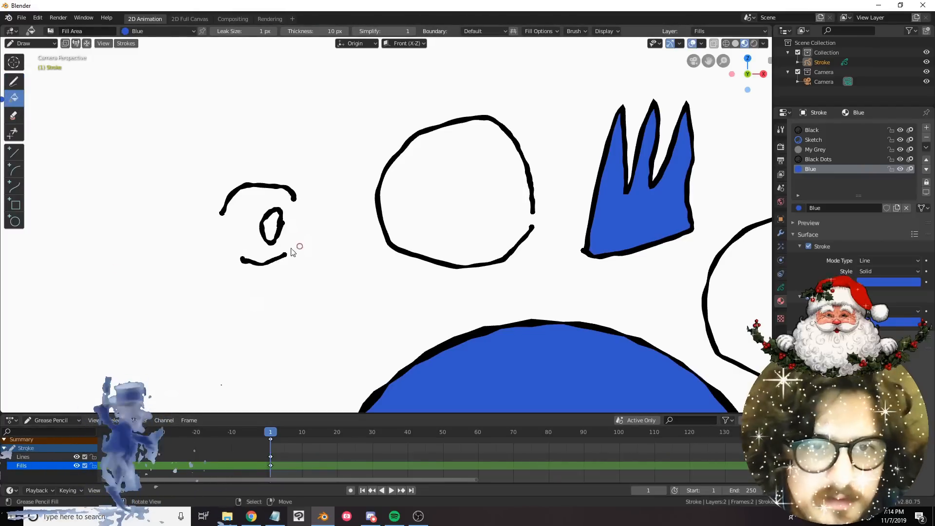
click(222, 212)
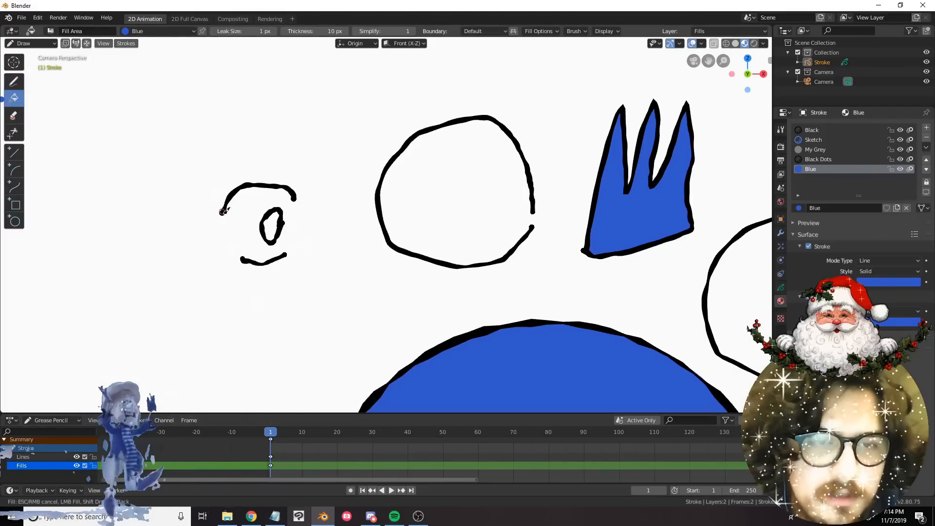
mouse_move(222, 212)
mouse_down()
mouse_move(242, 256)
mouse_move(224, 213)
mouse_up()
key(ctrl+z)
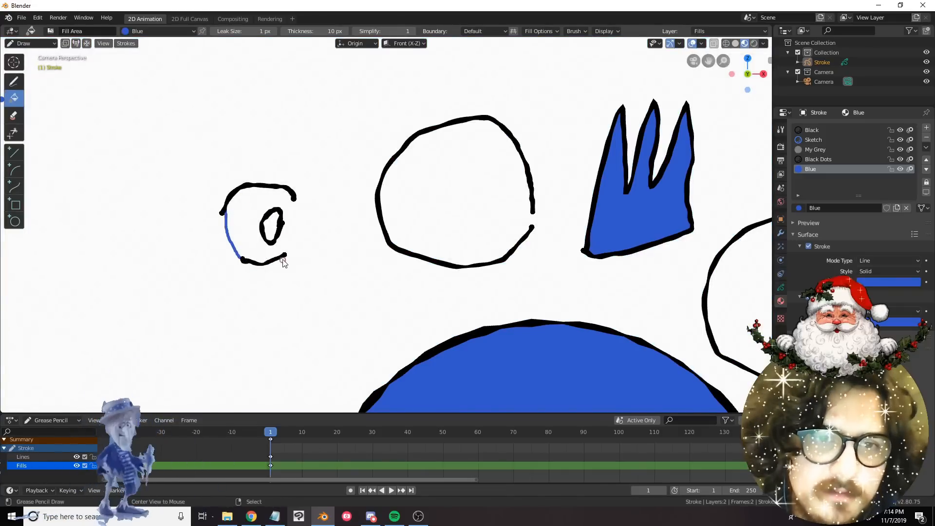
Bridge the gap on the eye's right side with a straighter boundary line and fill the eye with blue around the pupil.
alt+drag(284, 262, 291, 210)
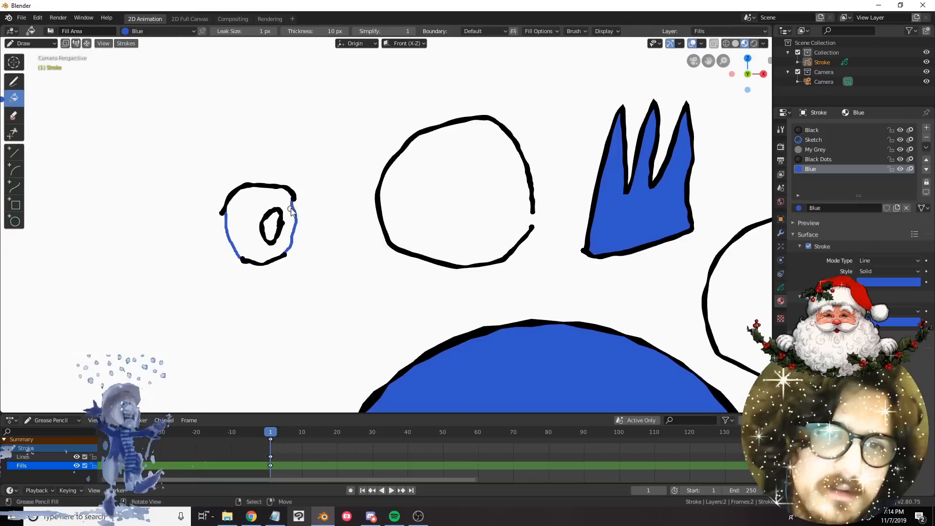
key(ctrl+z)
alt+drag(284, 255, 294, 199)
click(250, 206)
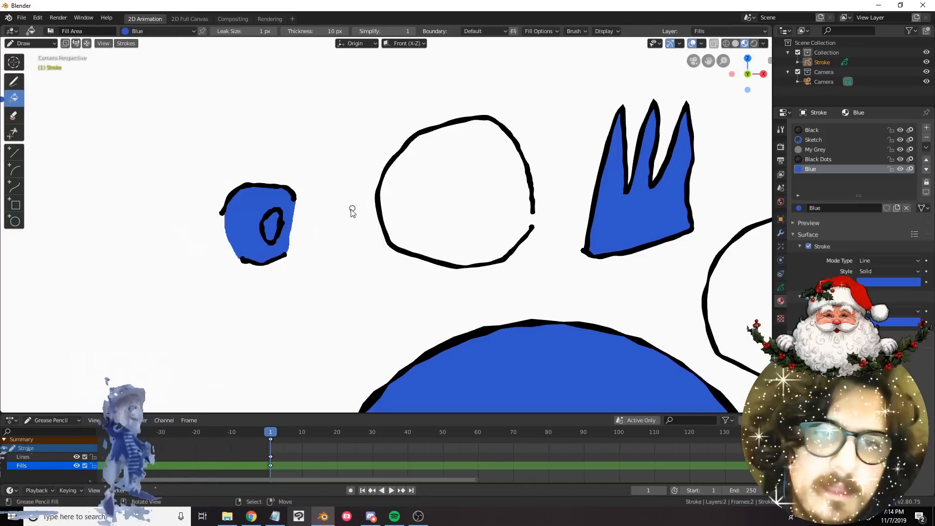
Erase the left side of the open loop and part of the big circle's upper outline with Eraser Soft.
scroll(390, 224, down, 5)
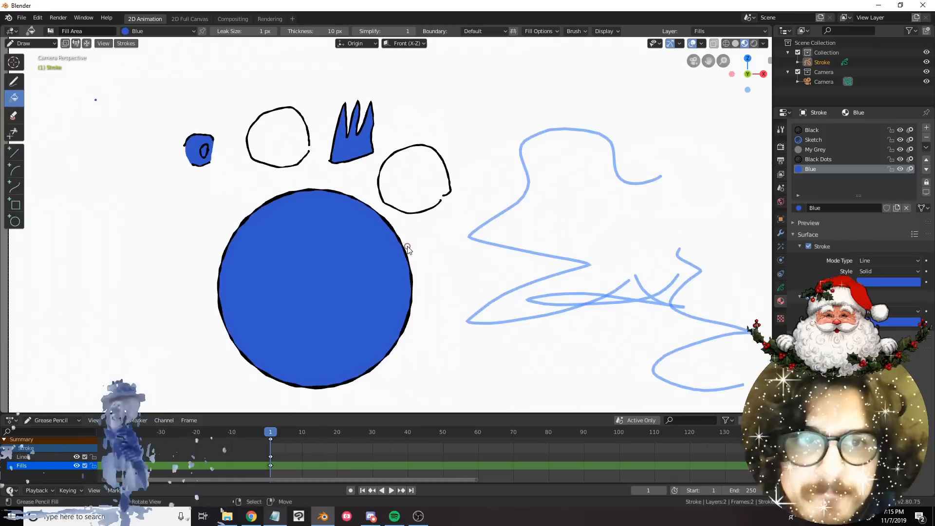
click(13, 115)
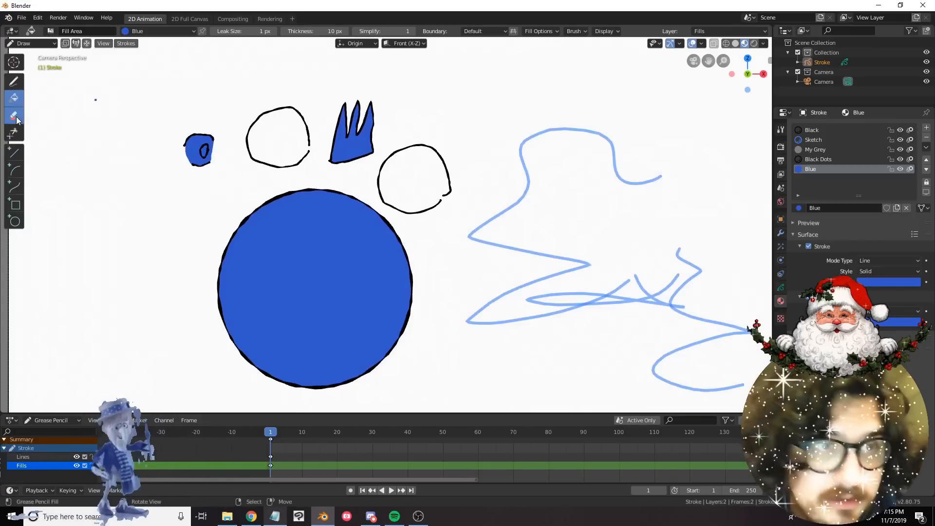
scroll(289, 176, up, 3)
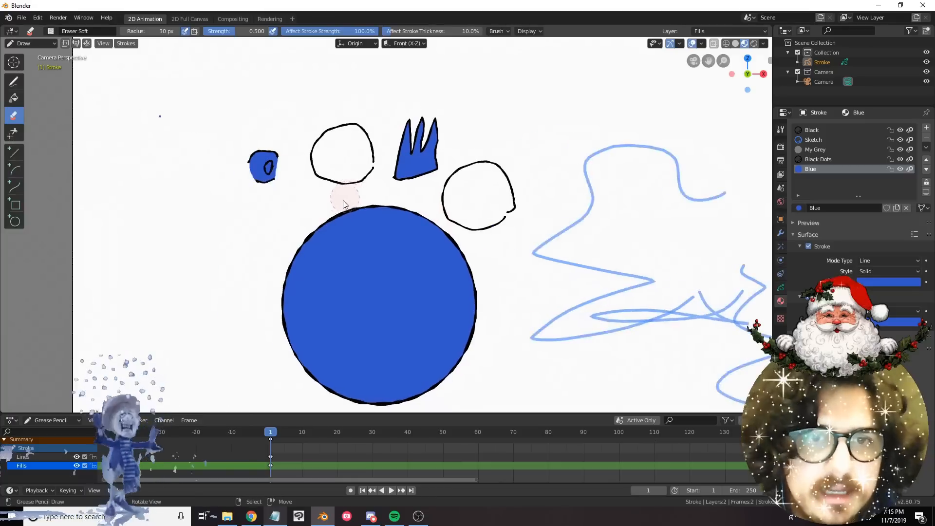
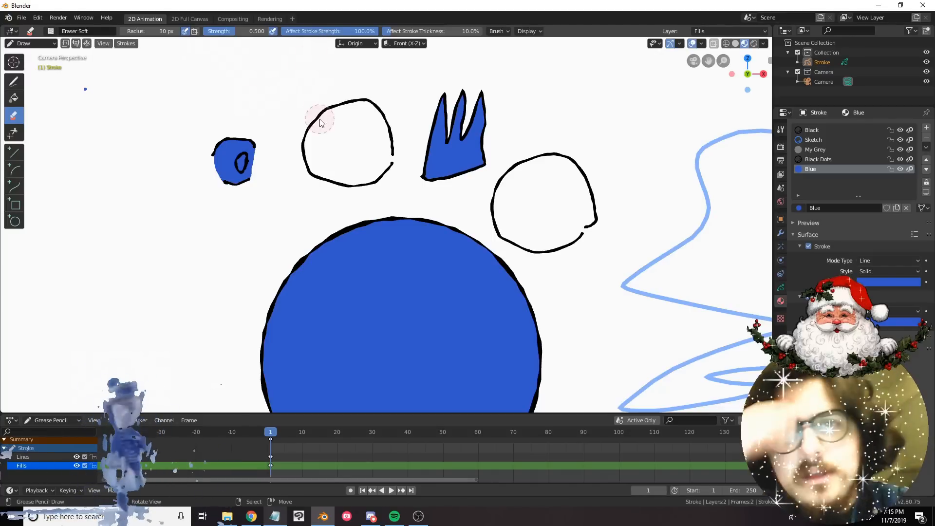
click(51, 33)
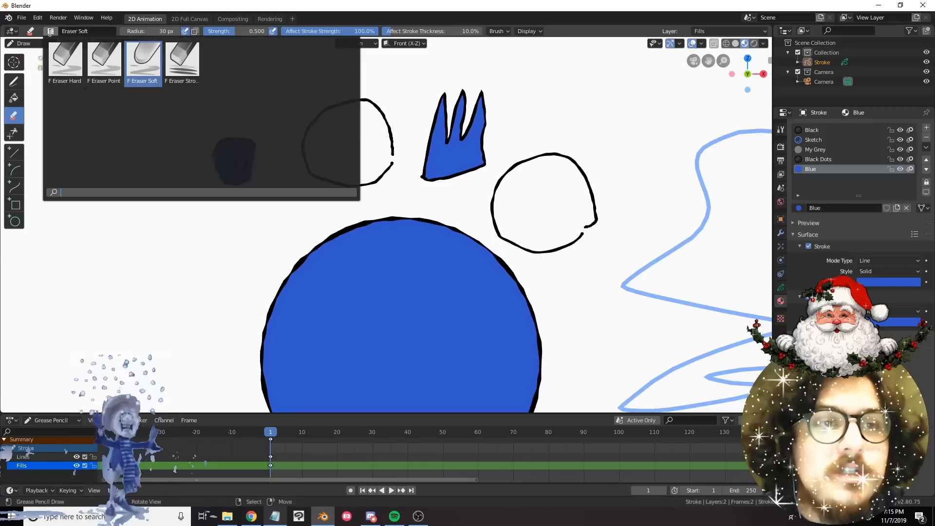
click(138, 62)
shift+scroll(331, 209, up, 3)
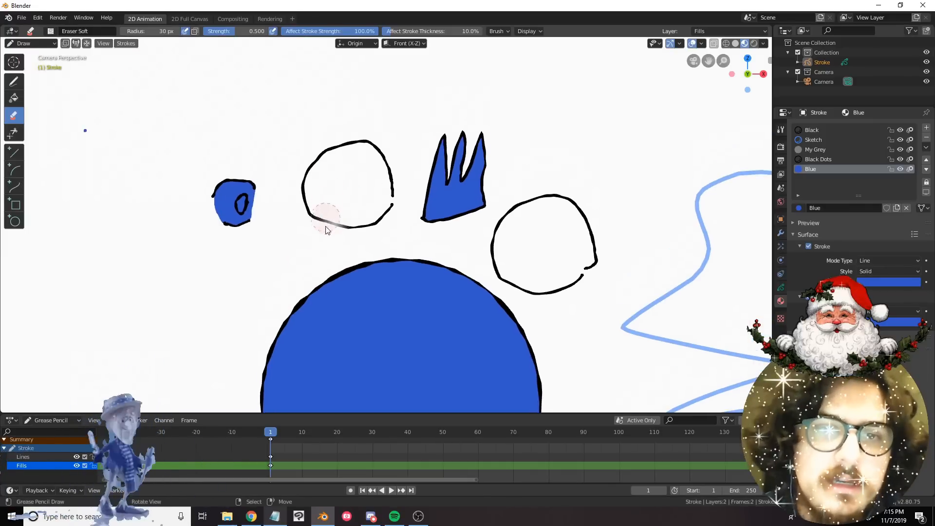
mouse_move(326, 230)
mouse_down()
mouse_move(302, 184)
mouse_move(463, 165)
mouse_move(428, 159)
mouse_move(344, 267)
mouse_move(382, 265)
mouse_move(345, 286)
mouse_move(329, 276)
mouse_up()
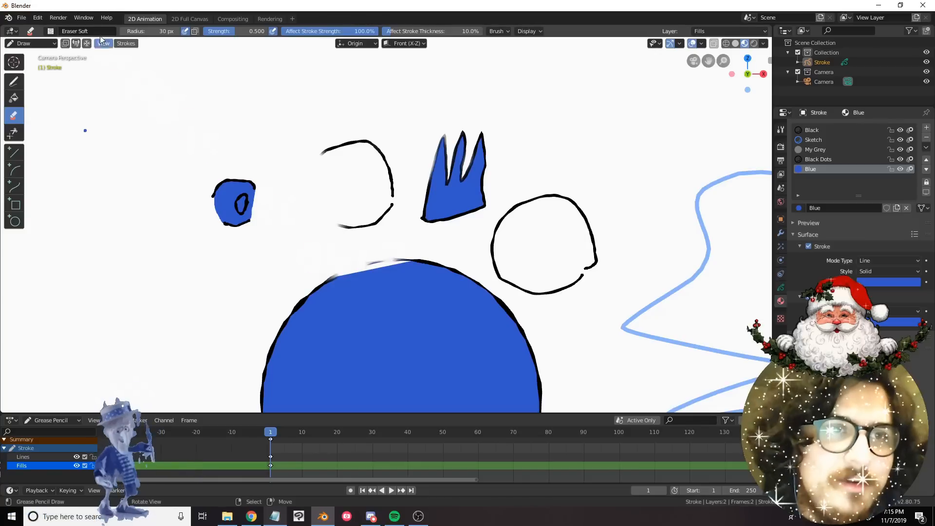
Erase the upper part of the light blue sketch scribble with Eraser Point.
click(50, 31)
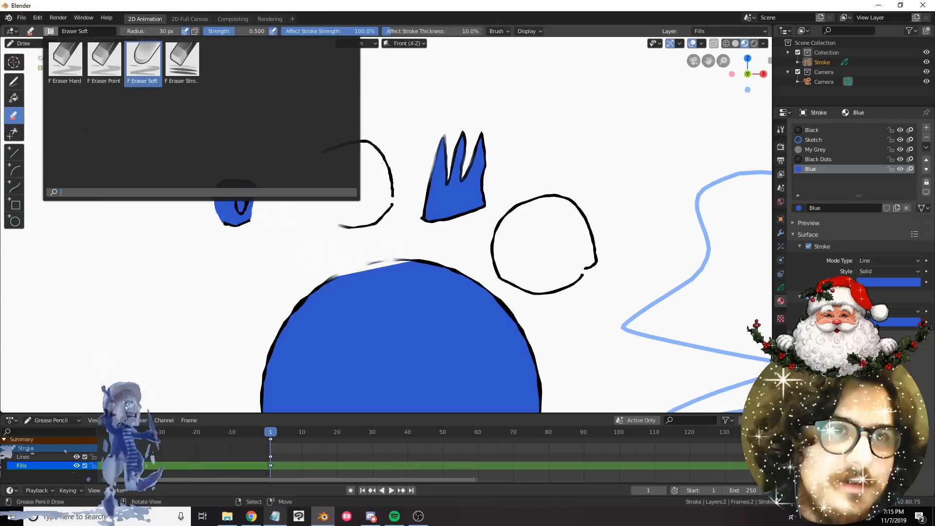
click(102, 64)
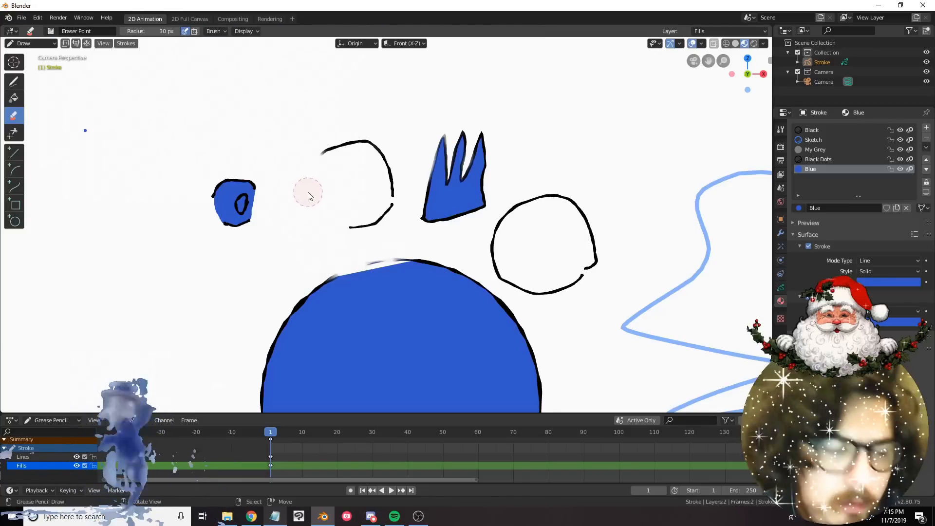
mouse_move(612, 318)
shift+middle_down()
mouse_move(541, 268)
mouse_move(427, 221)
shift+middle_up()
scroll(473, 256, down, 1)
click(496, 241)
mouse_move(493, 238)
mouse_down()
mouse_move(431, 200)
mouse_move(484, 192)
mouse_move(522, 100)
mouse_move(590, 99)
mouse_move(643, 156)
mouse_up()
Erase the long diagonal line at the start of the remaining blue scribble with Eraser Hard.
click(50, 31)
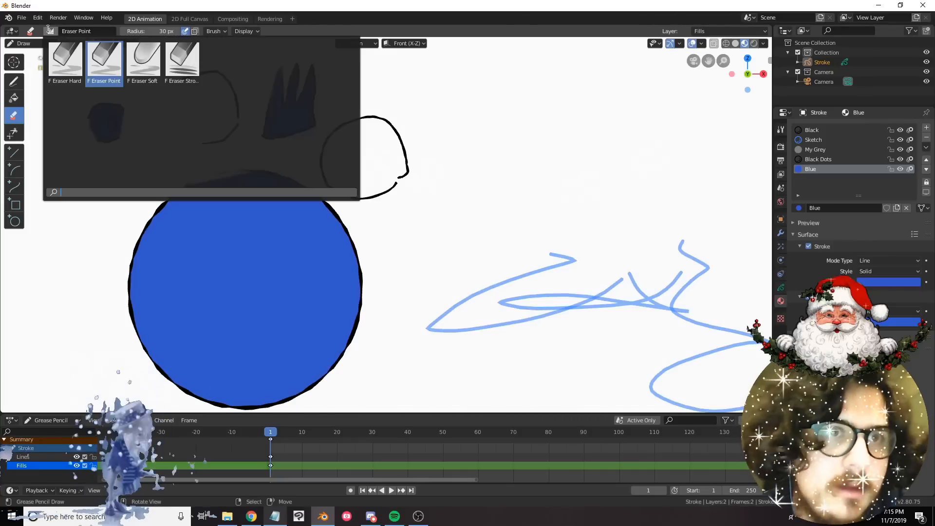
click(61, 58)
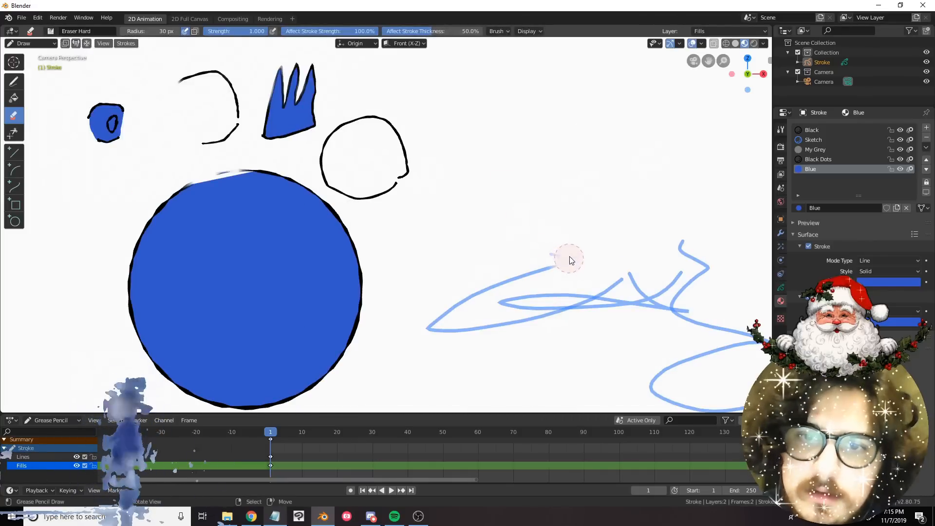
mouse_move(568, 258)
mouse_down()
mouse_move(568, 271)
mouse_move(501, 276)
mouse_move(450, 312)
mouse_up()
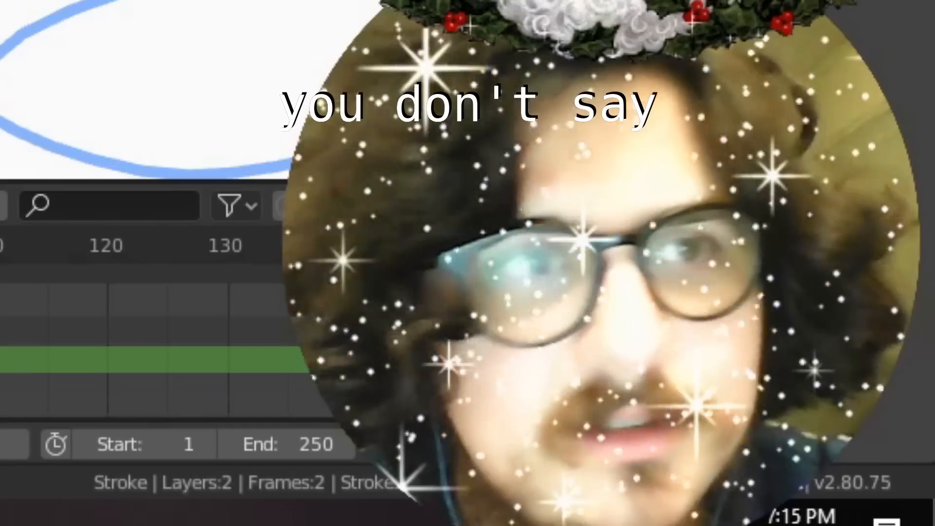
Erase the leftmost point and lower diagonal line of the light blue scribble with Eraser Point.
click(50, 31)
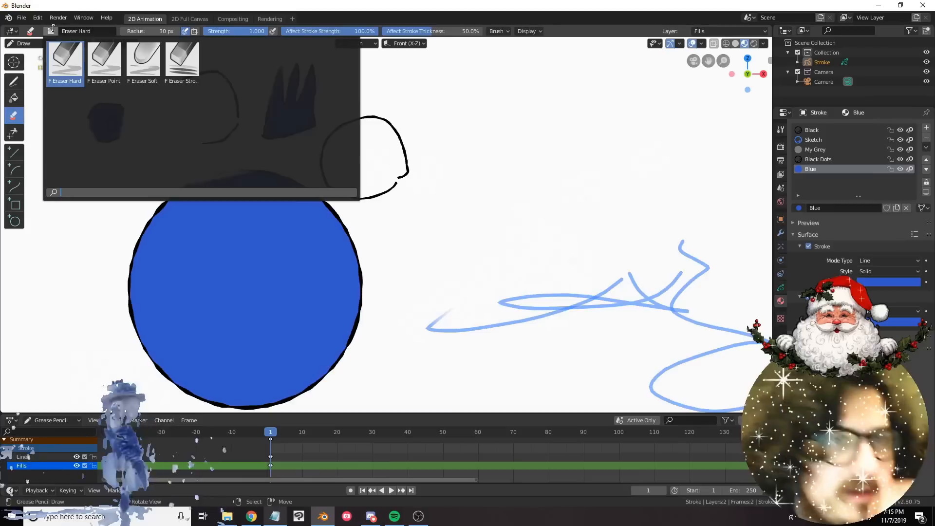
click(105, 62)
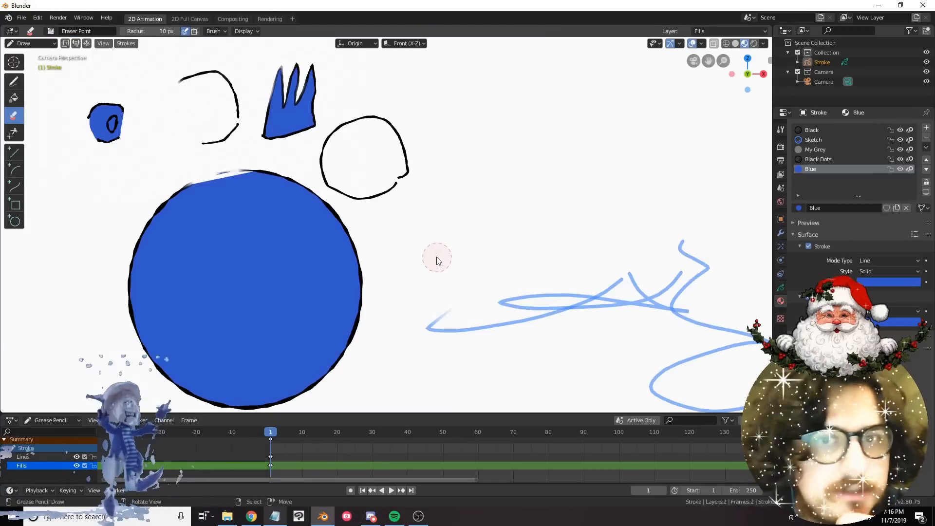
mouse_move(431, 307)
mouse_down()
mouse_move(429, 330)
mouse_move(524, 339)
mouse_move(538, 332)
mouse_up()
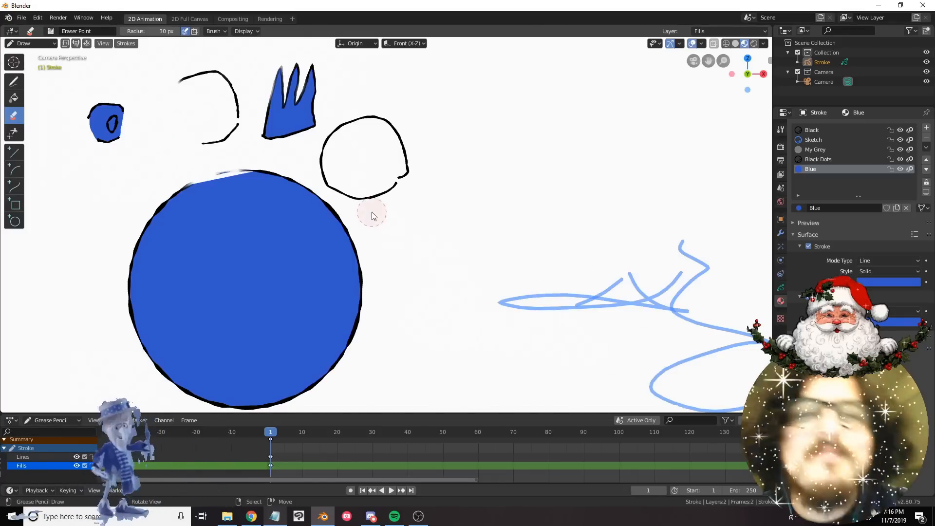
Try the Cutter on the upper outline of the big blue circle and undo the cut.
scroll(372, 212, down, 2)
scroll(376, 218, up, 1)
shift+middle_drag(365, 211, 432, 244)
click(14, 132)
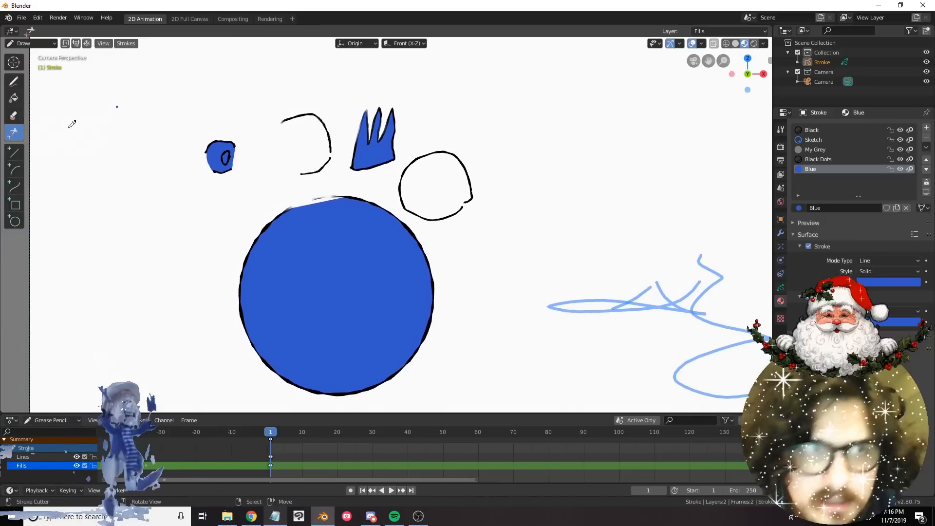
scroll(380, 263, up, 1)
shift+middle_drag(390, 268, 385, 253)
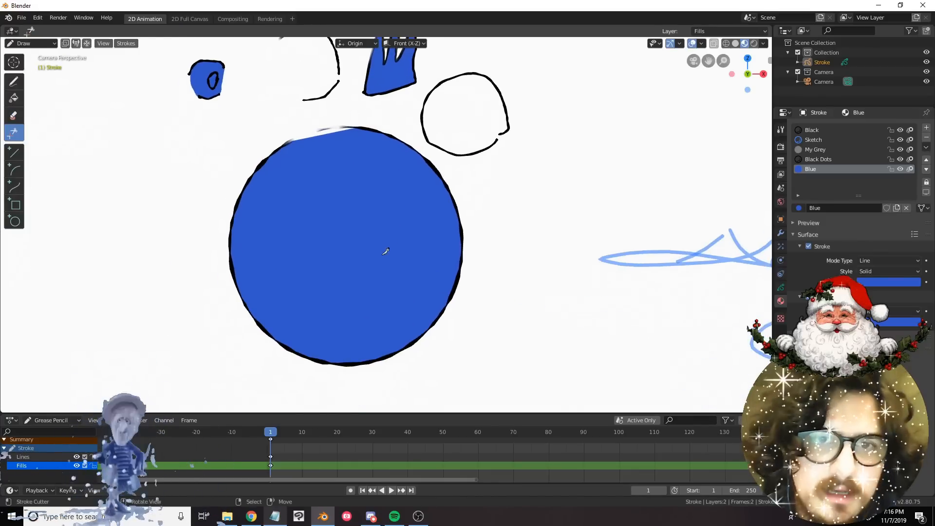
mouse_move(390, 249)
mouse_down()
mouse_move(265, 241)
mouse_move(390, 215)
mouse_move(458, 123)
mouse_move(463, 177)
mouse_up()
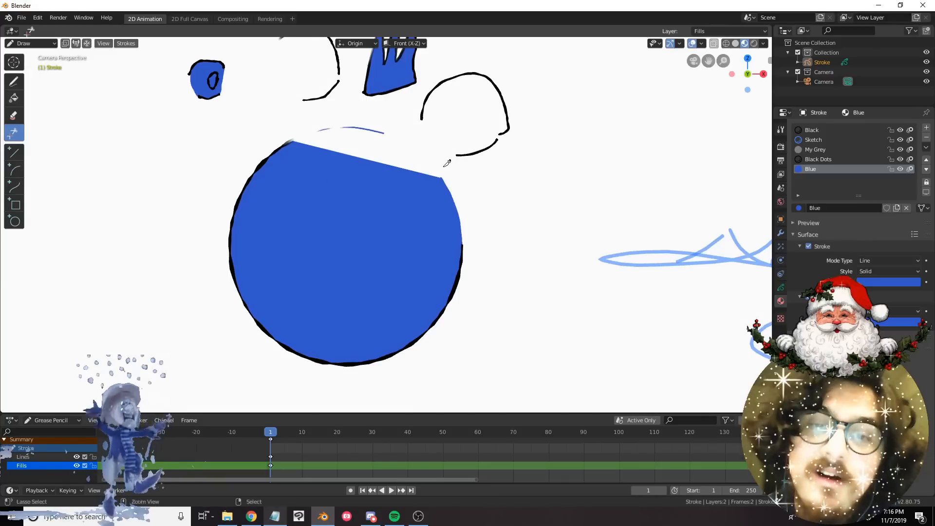
key(ctrl+z)
Try the Cutter on the top of the small unfilled circle and beside the open loop, undoing each cut.
shift+middle_drag(477, 93, 487, 183)
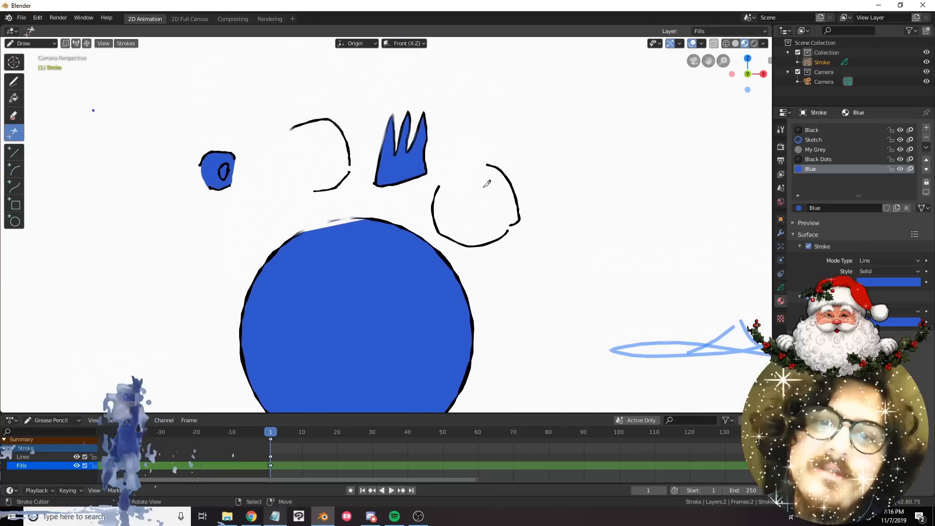
key(ctrl+z)
mouse_move(486, 198)
mouse_down()
mouse_move(519, 148)
mouse_move(488, 251)
mouse_move(465, 214)
mouse_up()
key(ctrl+z)
key(ctrl+z)
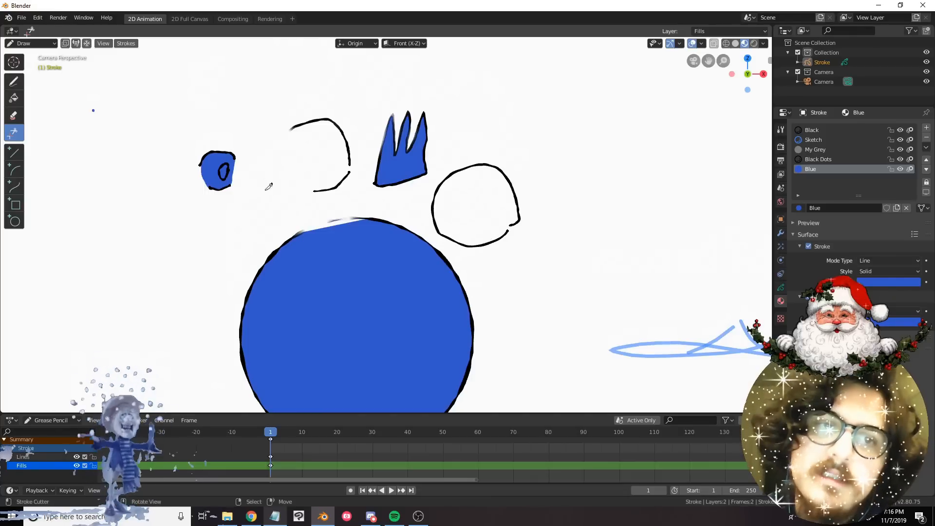
mouse_move(269, 187)
mouse_down()
mouse_move(297, 123)
mouse_move(286, 143)
mouse_up()
key(ctrl+z)
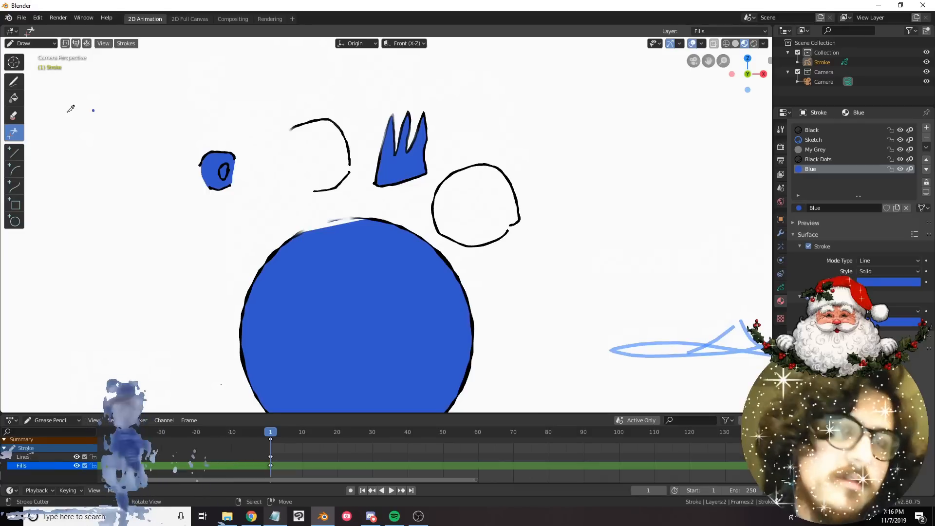
Activate the Cursor tool and, in a rotated perspective view, turn the Floor overlay off and on again.
click(14, 62)
scroll(465, 232, down, 4)
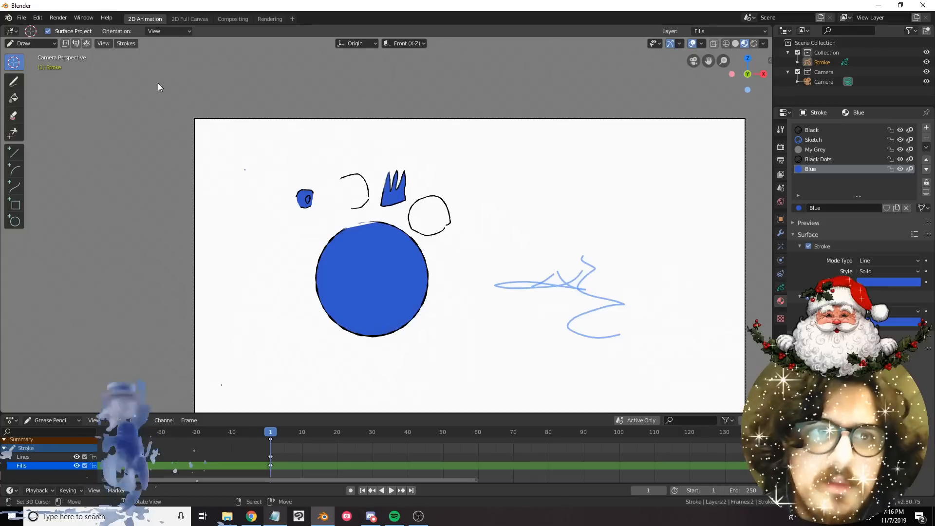
scroll(446, 186, up, 3)
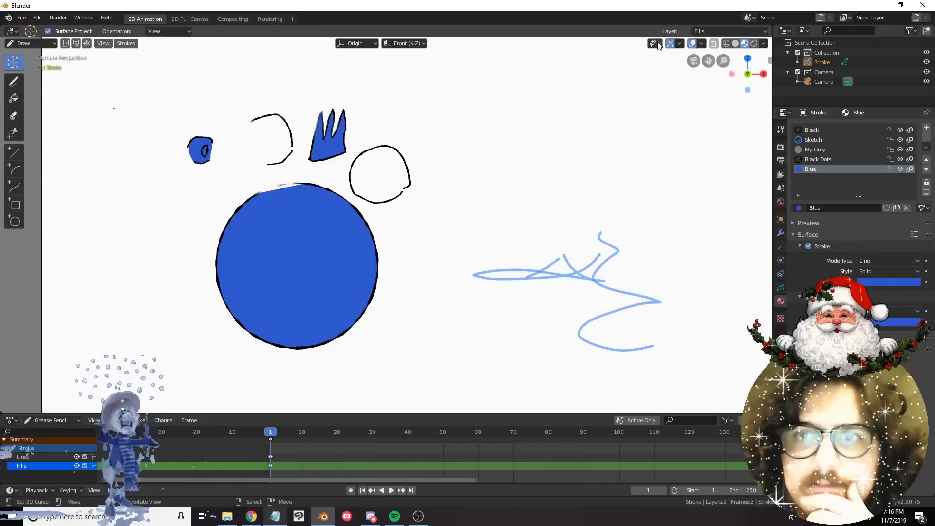
click(702, 43)
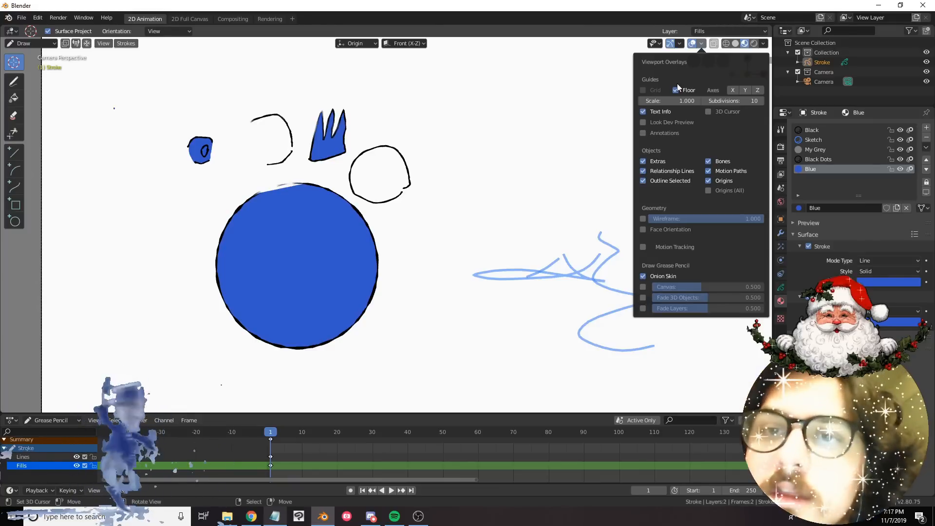
scroll(510, 139, down, 2)
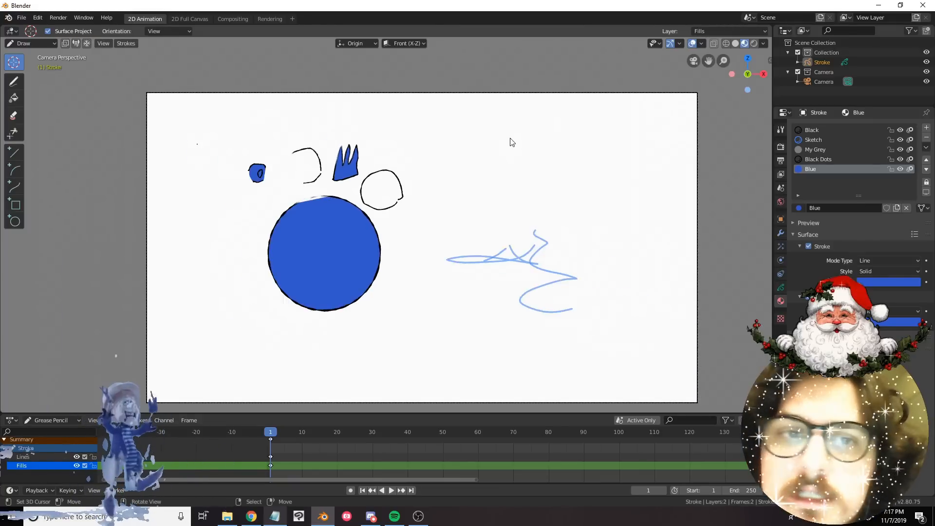
middle_drag(511, 139, 483, 170)
click(702, 44)
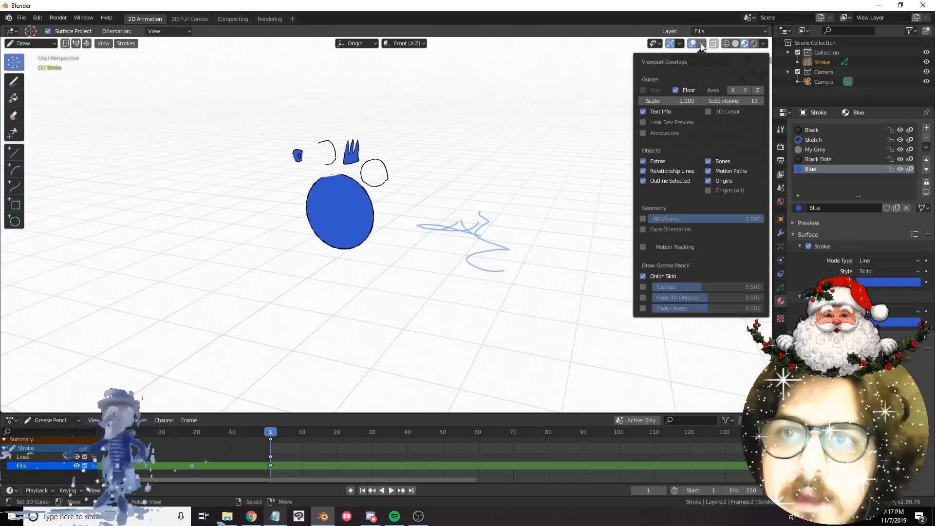
click(675, 90)
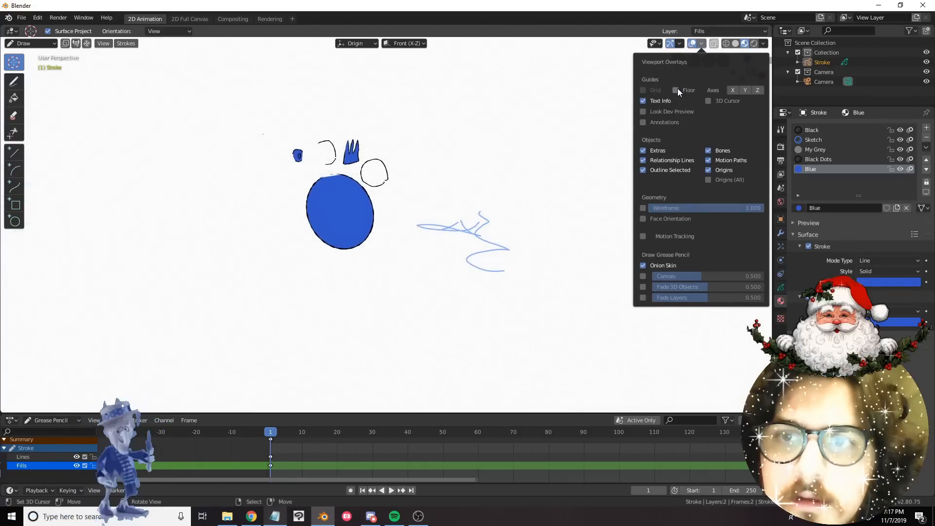
click(676, 90)
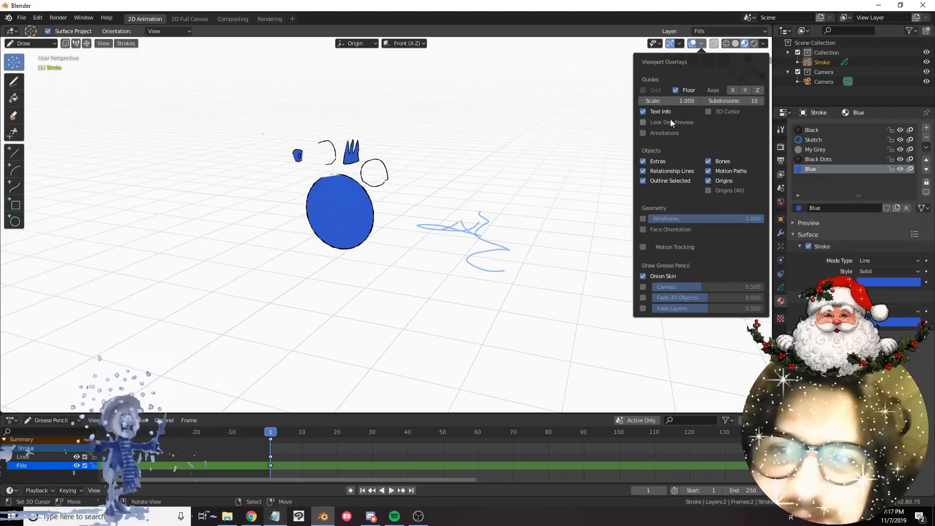
Show the 3D Cursor overlay in the viewport and hide it again.
click(708, 113)
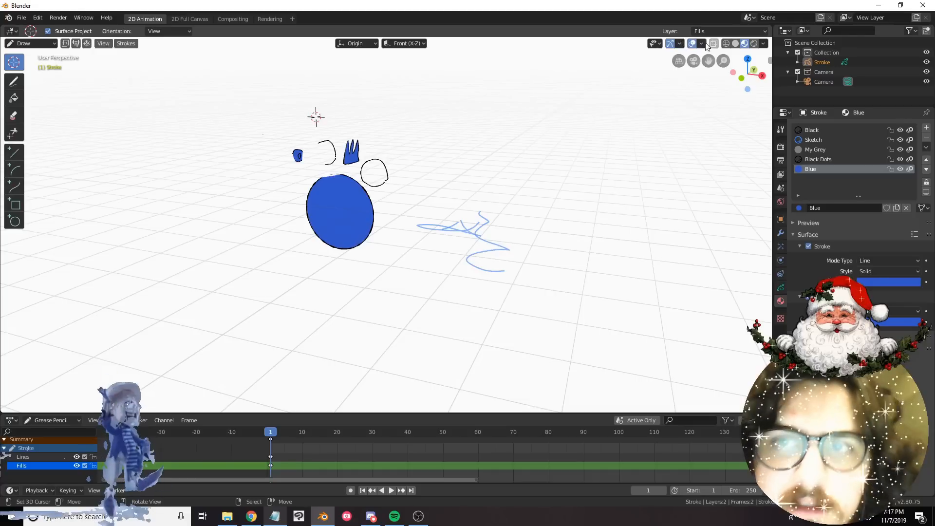
click(702, 44)
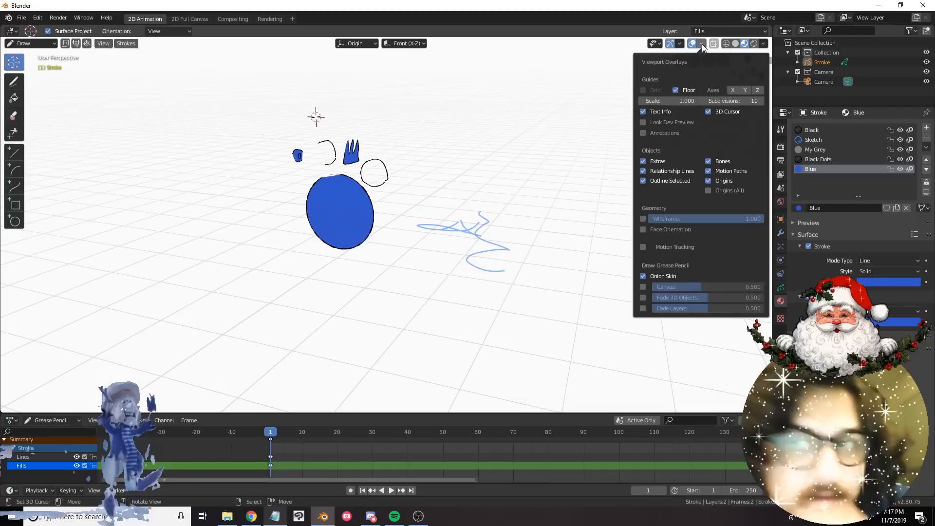
click(709, 112)
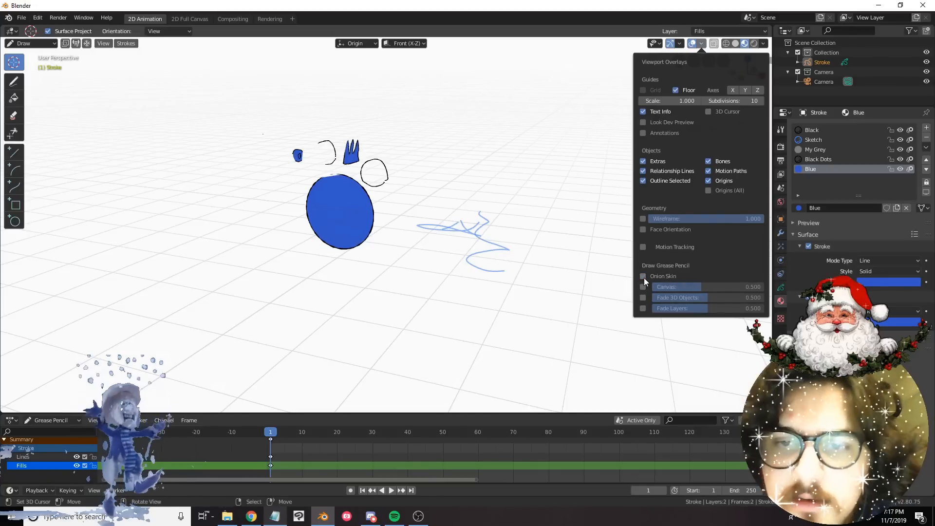
click(702, 44)
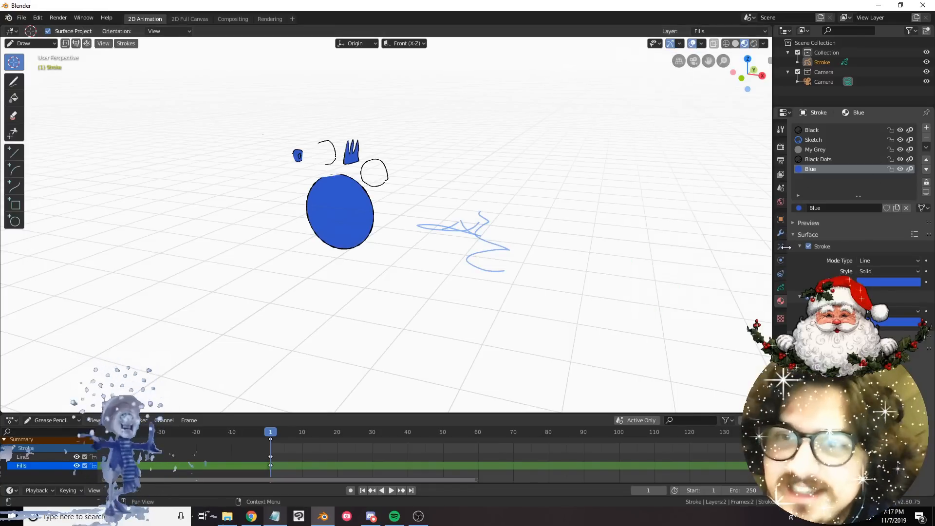
Open the Stroke object's Grease Pencil layer settings and return to the full camera view.
click(781, 287)
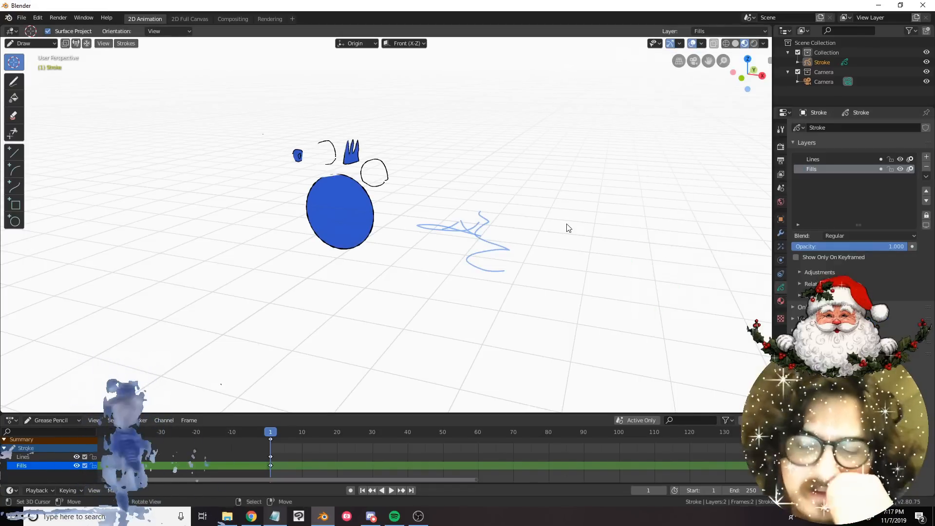
key(KP_0)
key(Home)
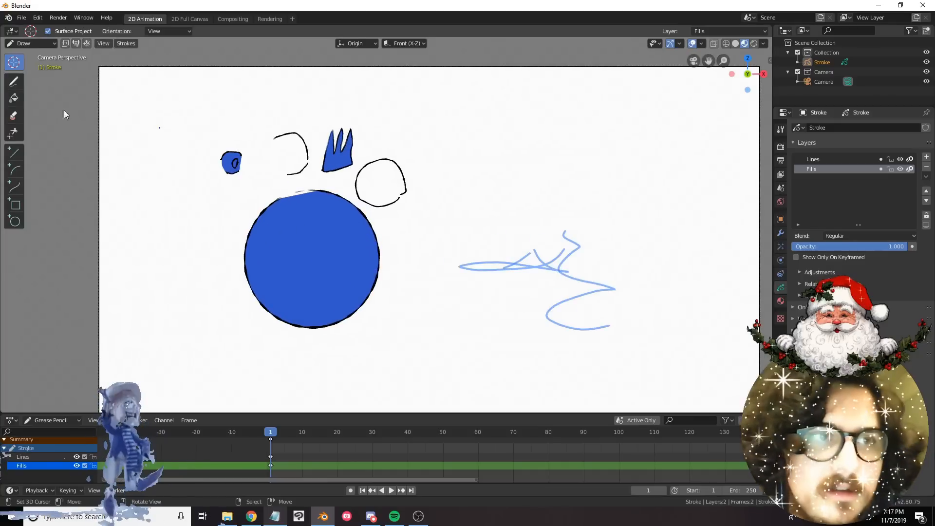
Draw a round, blue-filled circle over the light blue scribble on the Fills layer with the Circle tool, cancelling a first flattened one.
click(12, 84)
scroll(414, 219, up, 1)
shift+middle_drag(459, 247, 402, 229)
scroll(397, 238, down, 1)
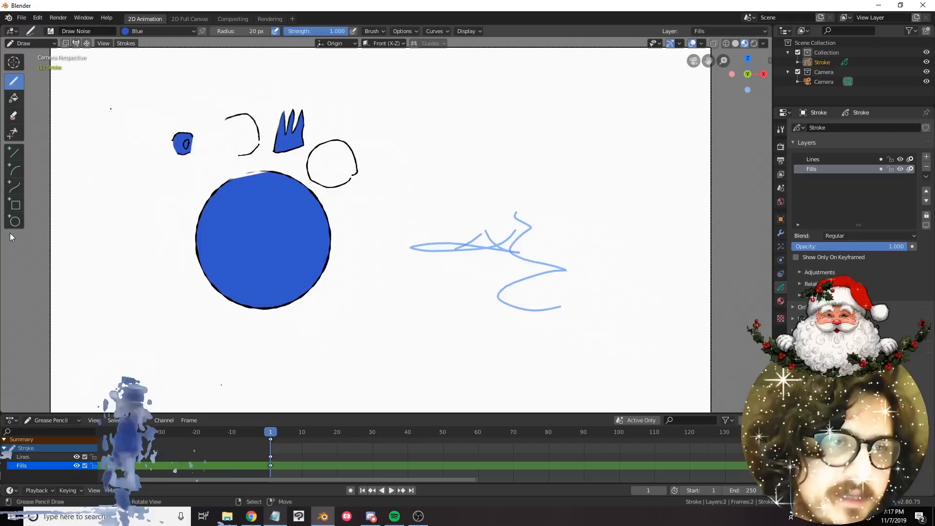
click(15, 207)
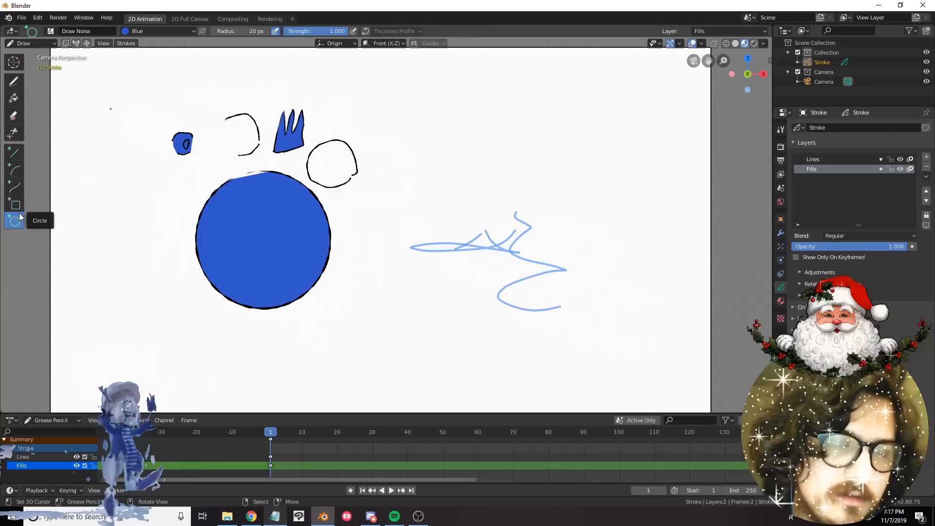
click(19, 218)
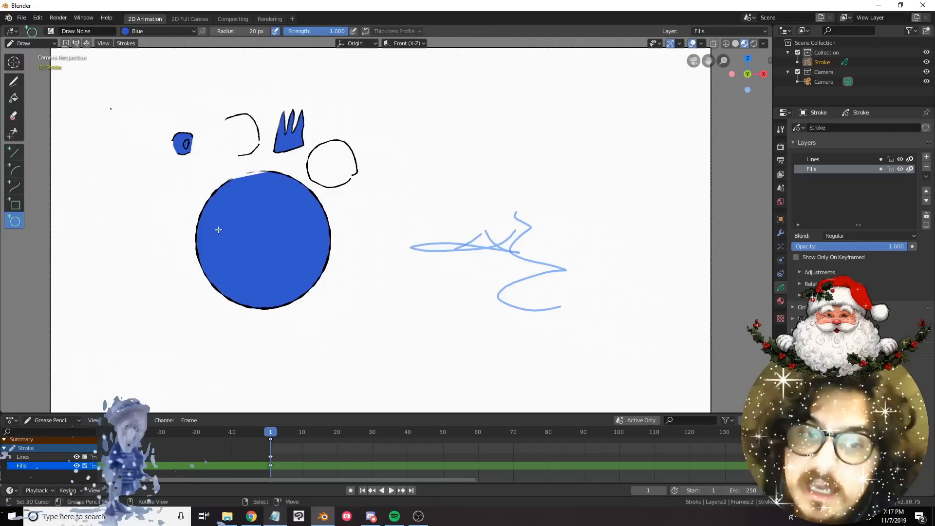
drag(346, 208, 456, 272)
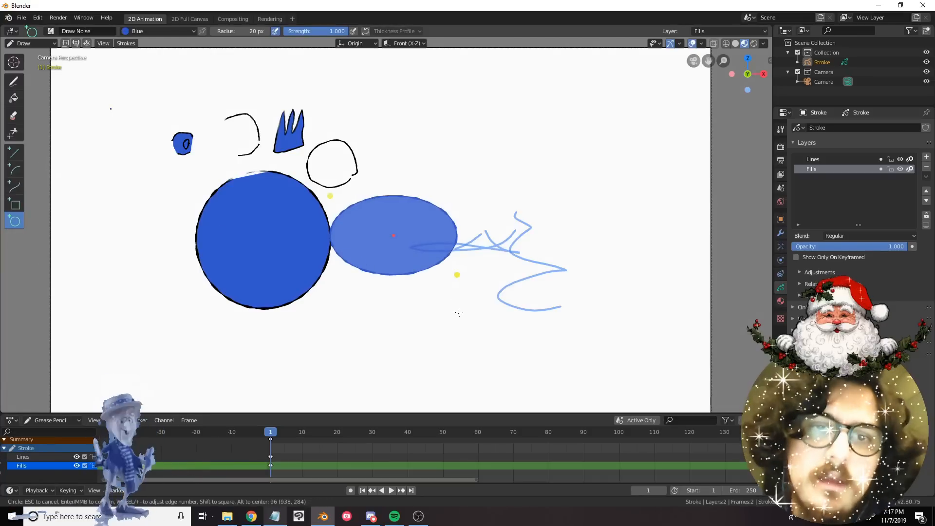
key(Escape)
drag(382, 197, 515, 328)
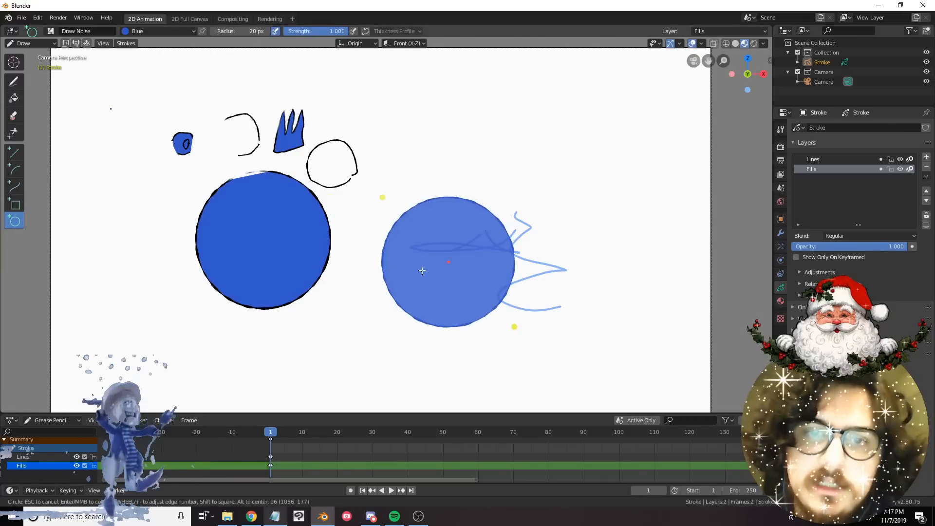
scroll(440, 282, down, 1)
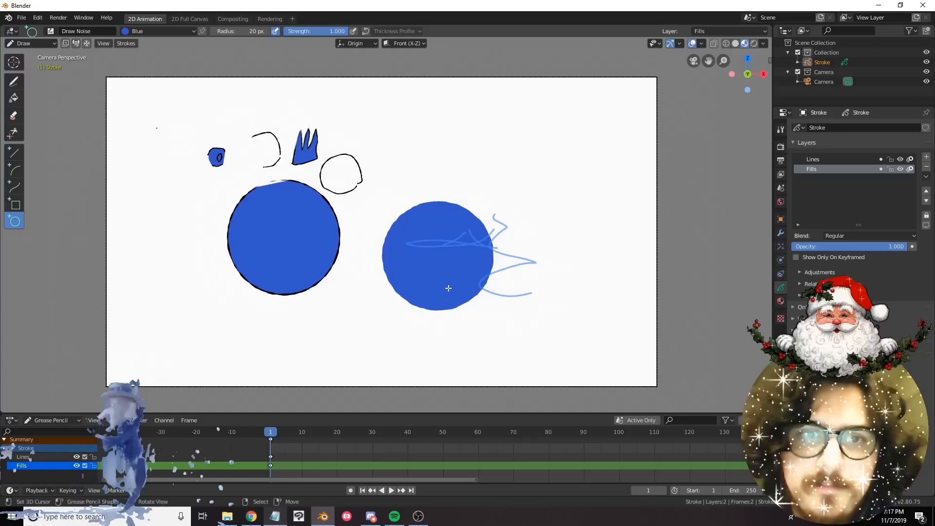
scroll(427, 174, up, 1)
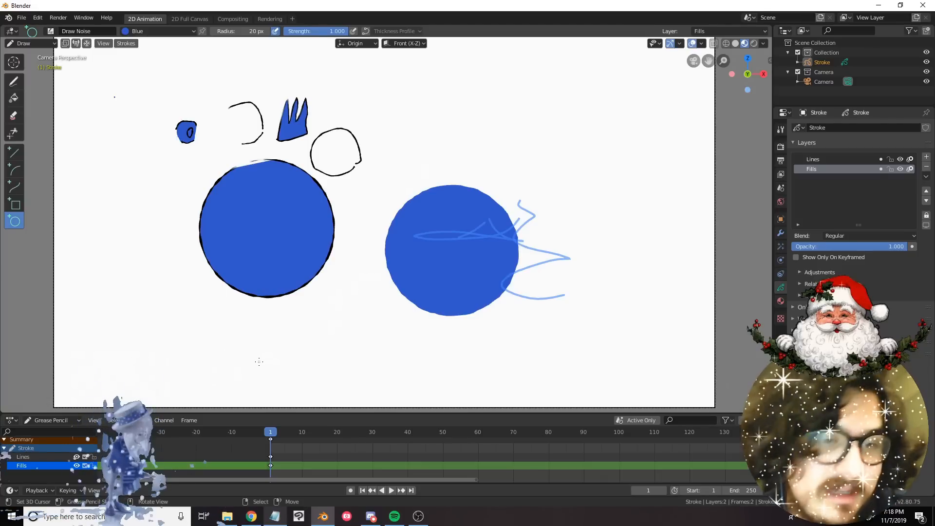
Make Lines the active layer in the dope sheet and repeatedly collapse and expand the Stroke channel.
middle_drag(318, 459, 215, 472)
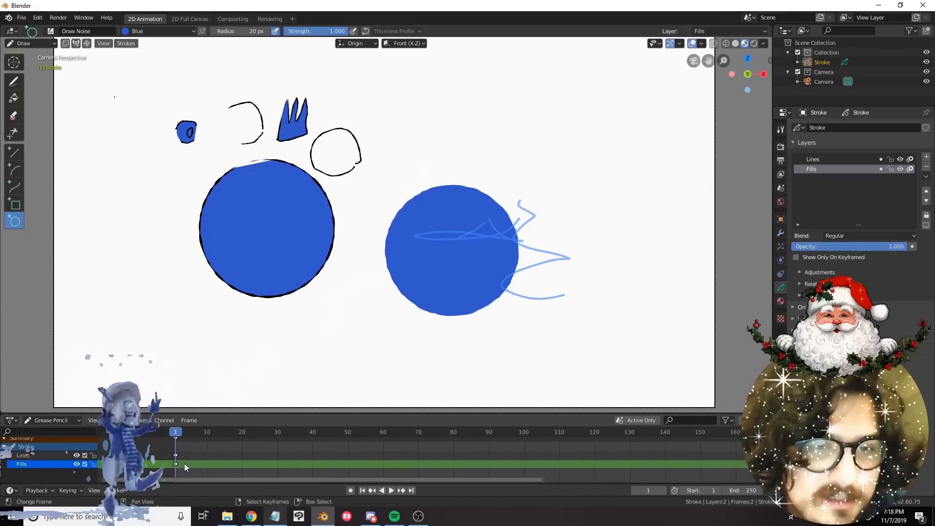
click(25, 454)
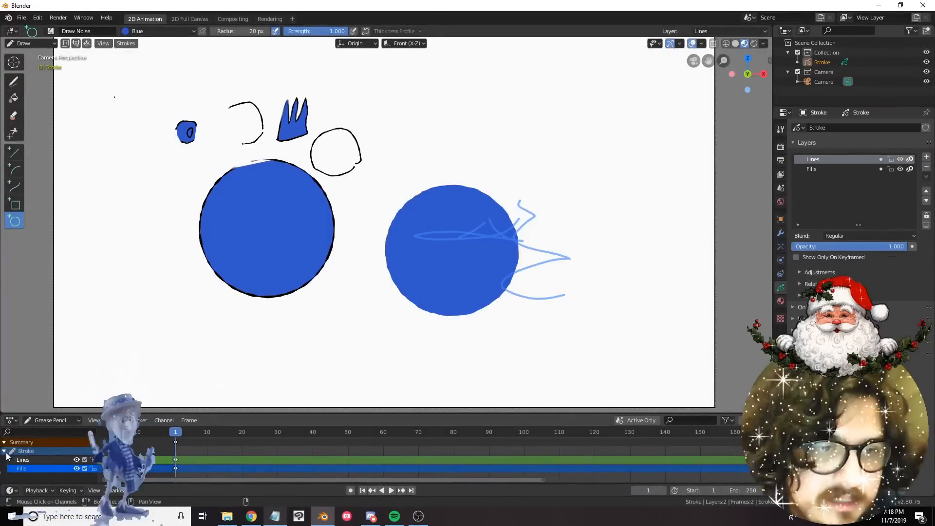
click(5, 452)
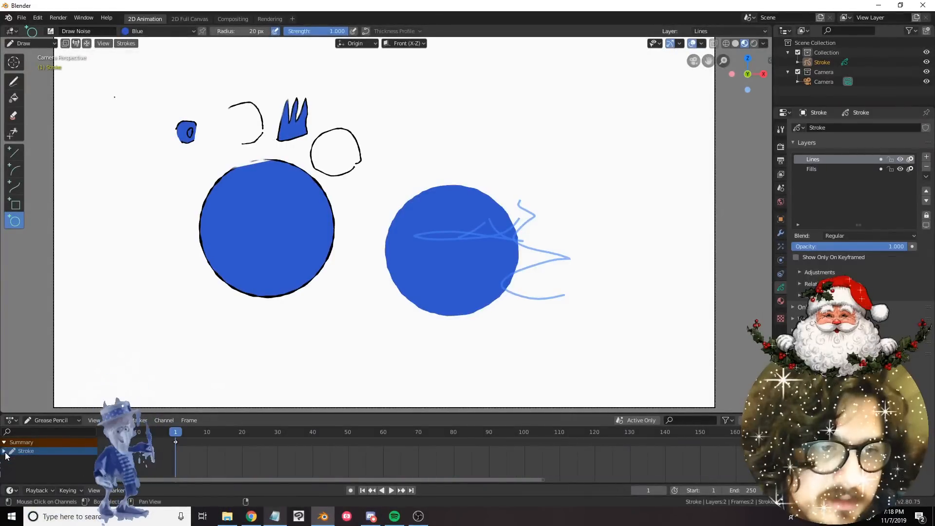
click(5, 452)
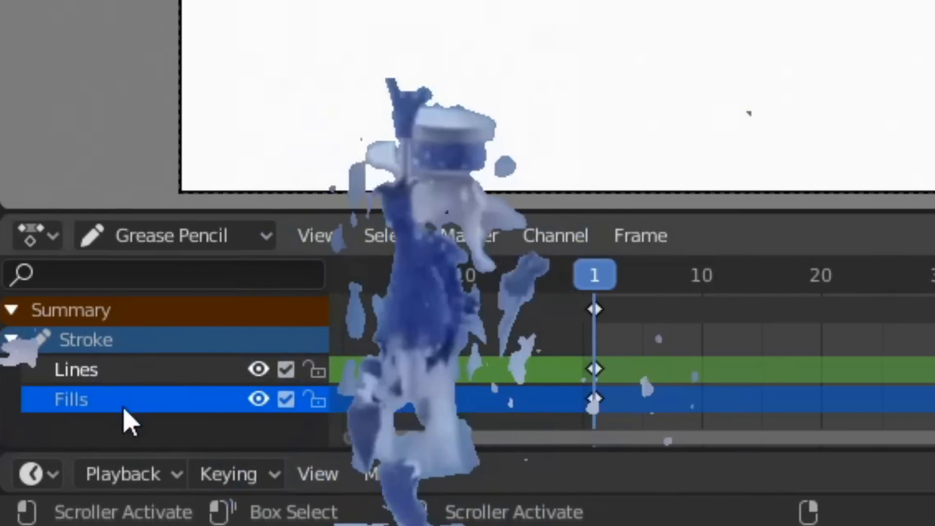
click(11, 343)
click(10, 345)
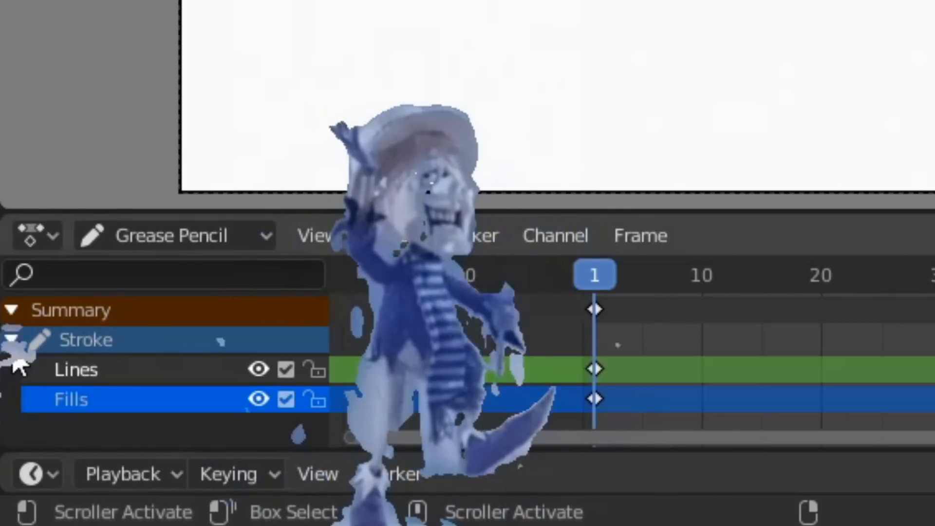
double_click(9, 345)
click(8, 346)
click(9, 344)
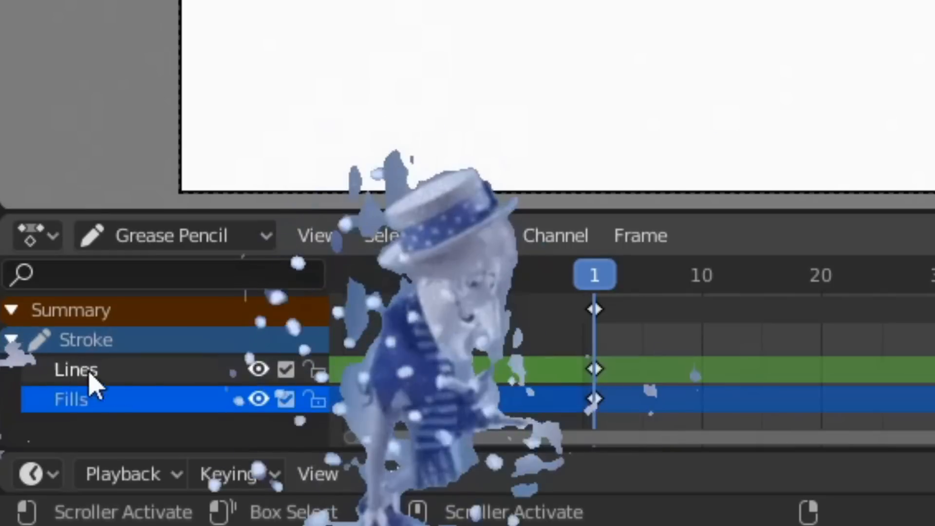
Switch the active layer between Fills and Lines in the dope sheet, ending on Fills.
click(96, 405)
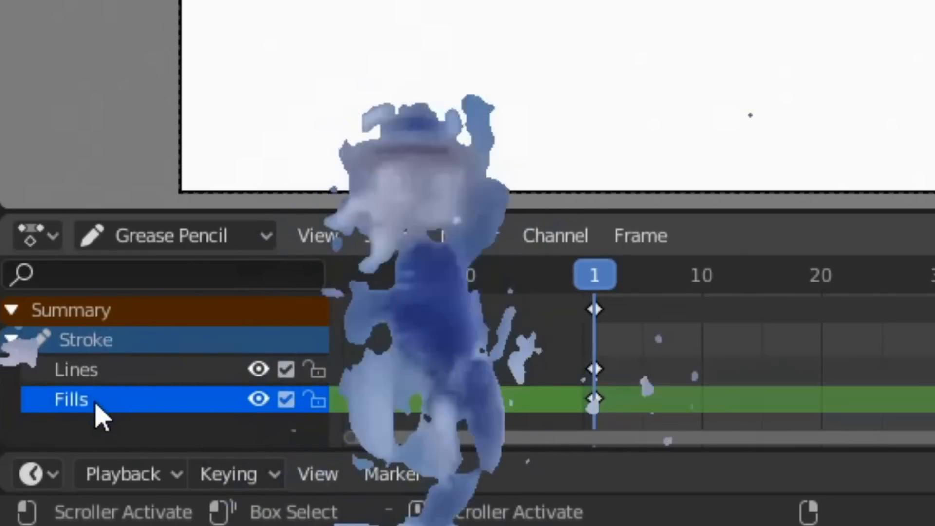
click(115, 379)
click(126, 397)
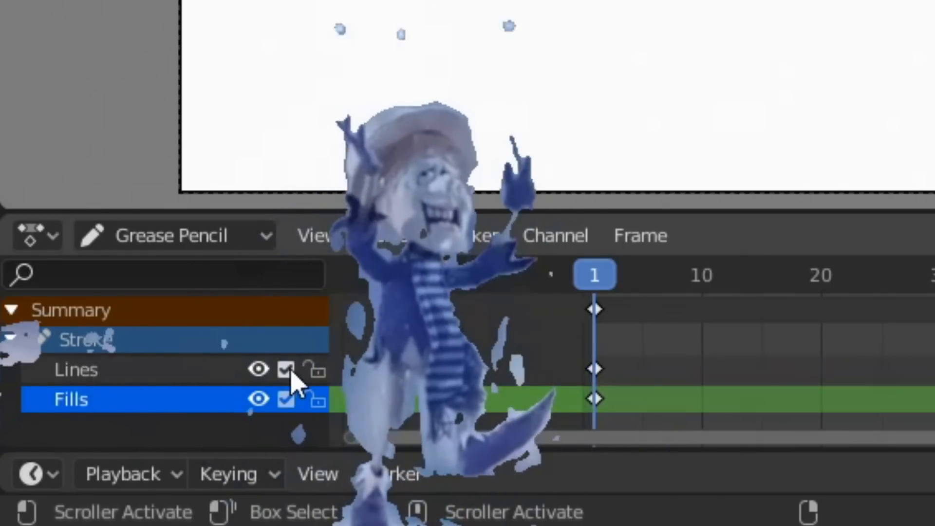
Toggle the Lines layer's visibility and its channel checkbox off and back on.
click(264, 370)
click(260, 370)
click(286, 371)
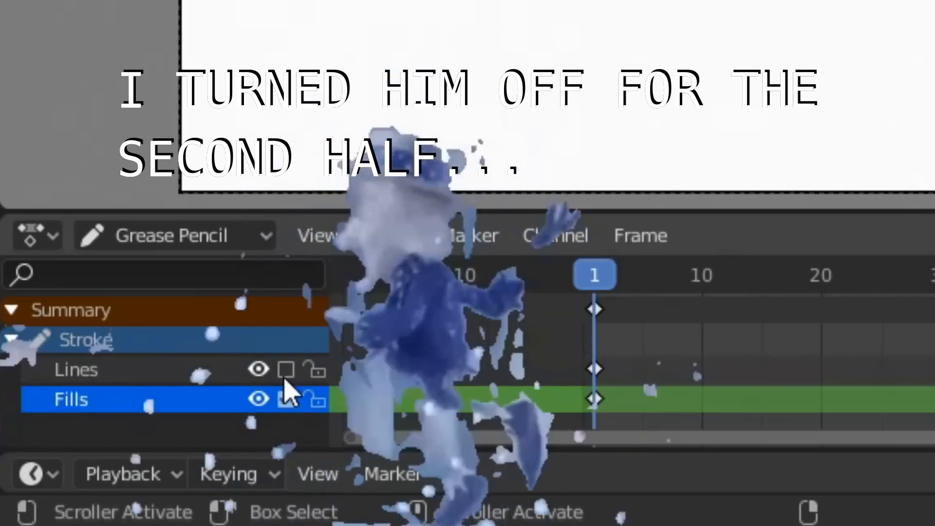
double_click(280, 371)
key(Return)
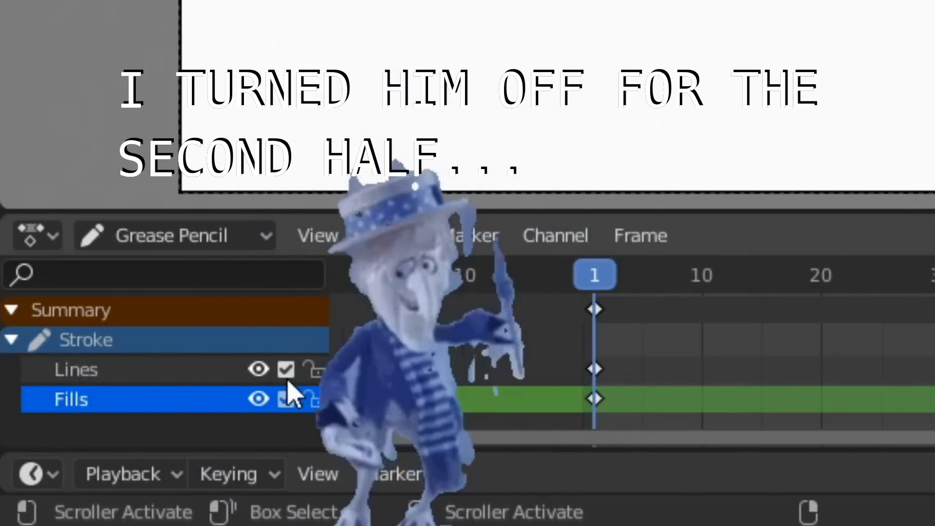
Lock the Lines layer of the Stroke object in the dope sheet's channel list.
click(285, 376)
middle_drag(576, 376, 543, 361)
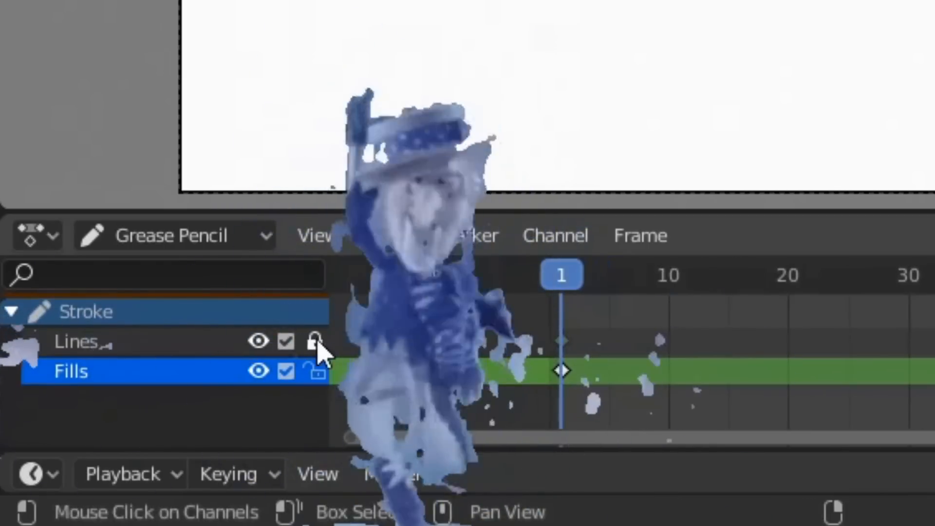
double_click(313, 340)
key(Return)
scroll(324, 334, up, 1)
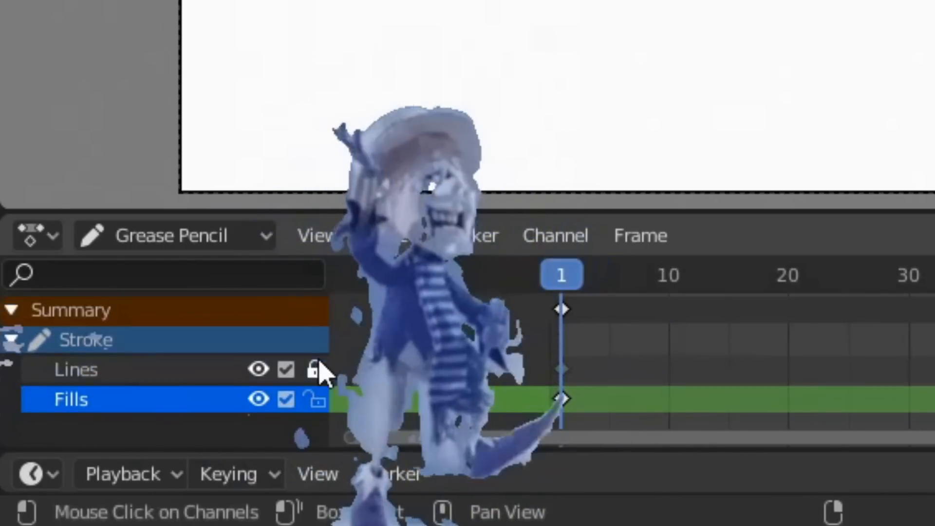
middle_drag(599, 397, 668, 376)
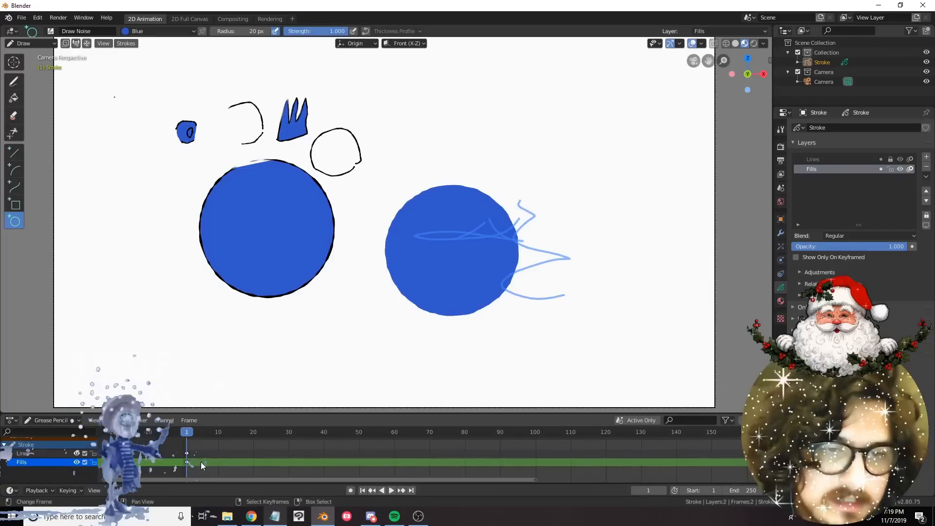
Select the Fills channel of the Stroke object in the dope sheet.
middle_drag(194, 465, 306, 467)
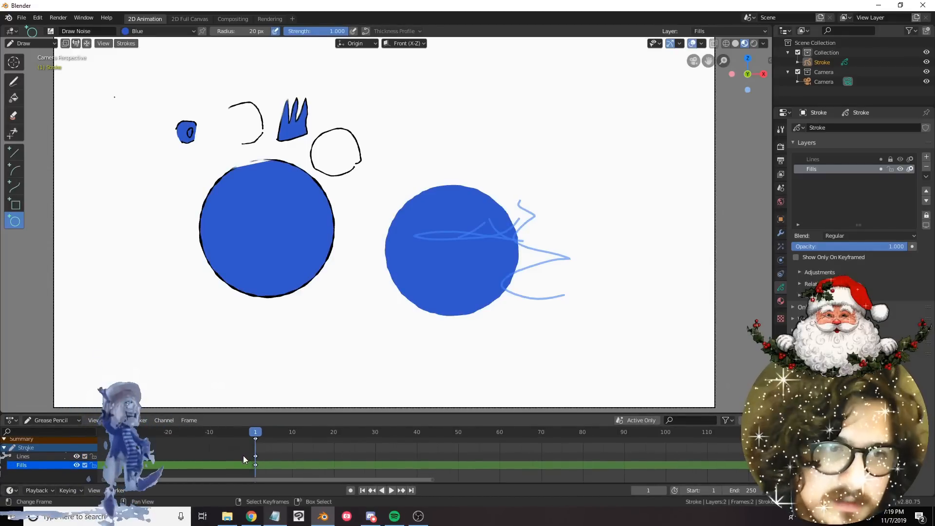
scroll(243, 458, up, 1)
click(34, 469)
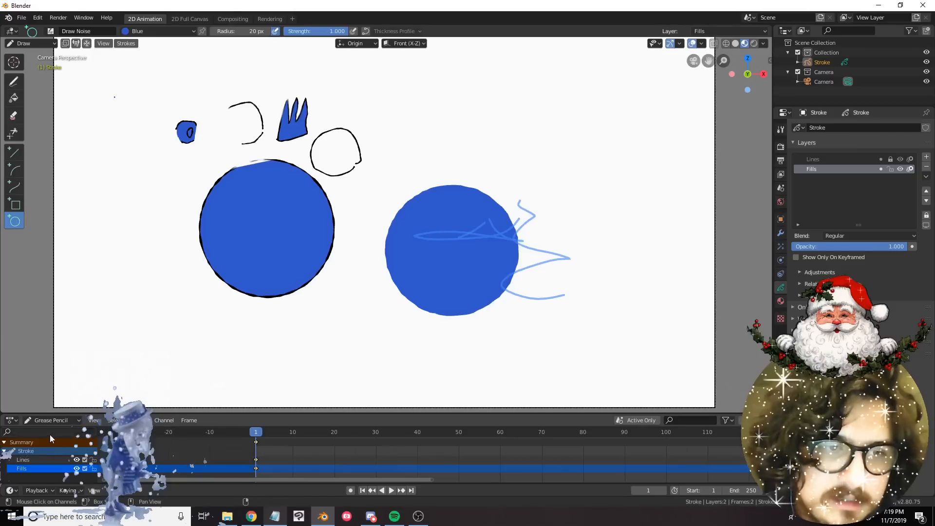
Try to move the keyframes at frame 1 with the Stroke channel group collapsed and again with it expanded.
click(4, 451)
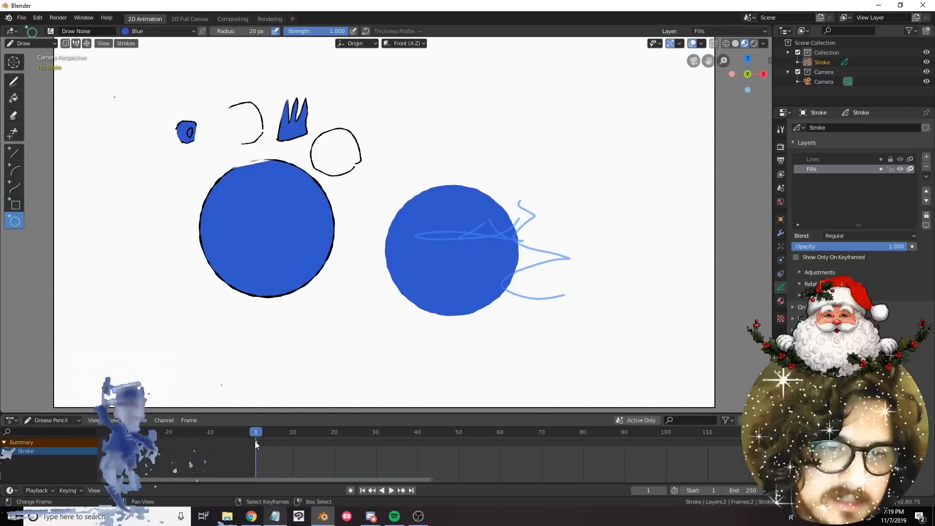
drag(255, 442, 275, 456)
key(Escape)
click(4, 452)
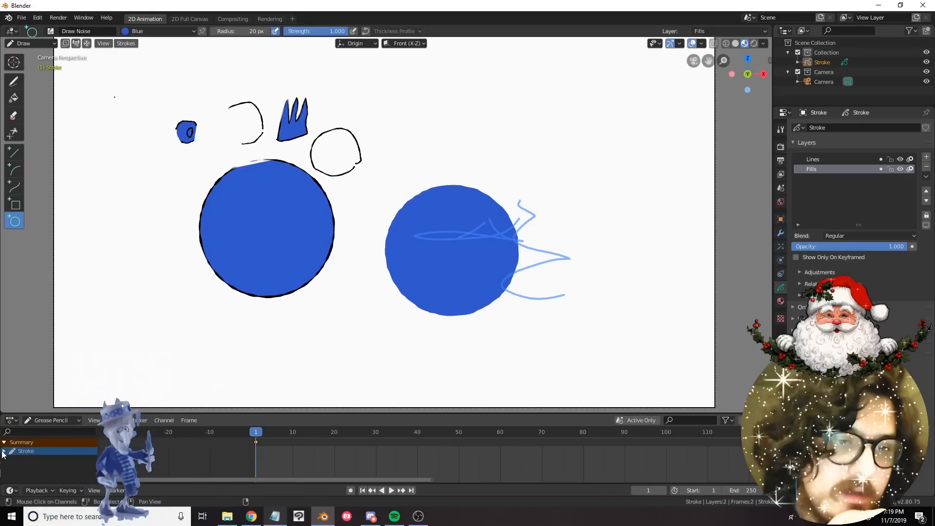
mouse_move(256, 460)
mouse_down()
mouse_move(273, 460)
mouse_move(262, 459)
mouse_up()
key(Escape)
middle_drag(260, 458, 253, 452)
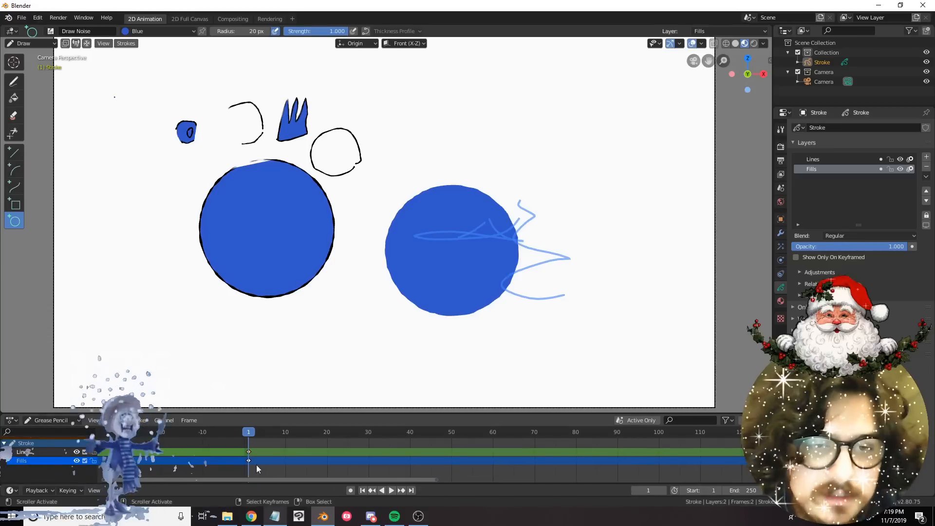
Step through the frames following the first keyframe and place the playhead on frame 8.
key(Right)
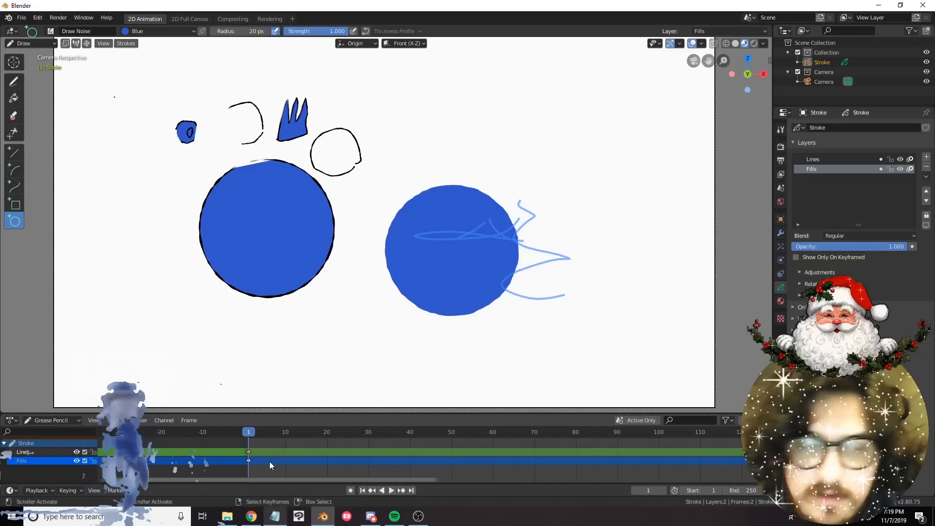
key(Right)
key(Right)
key(Right)
key(Right)
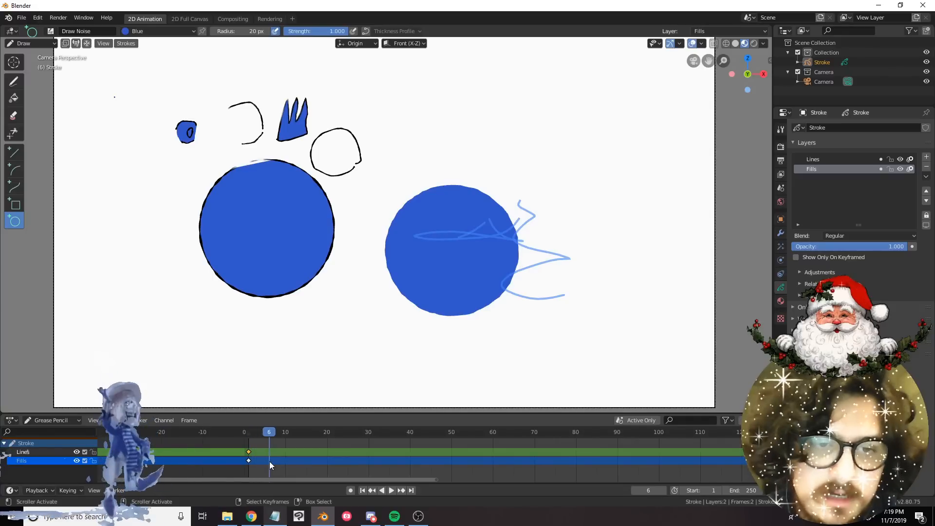
key(Left)
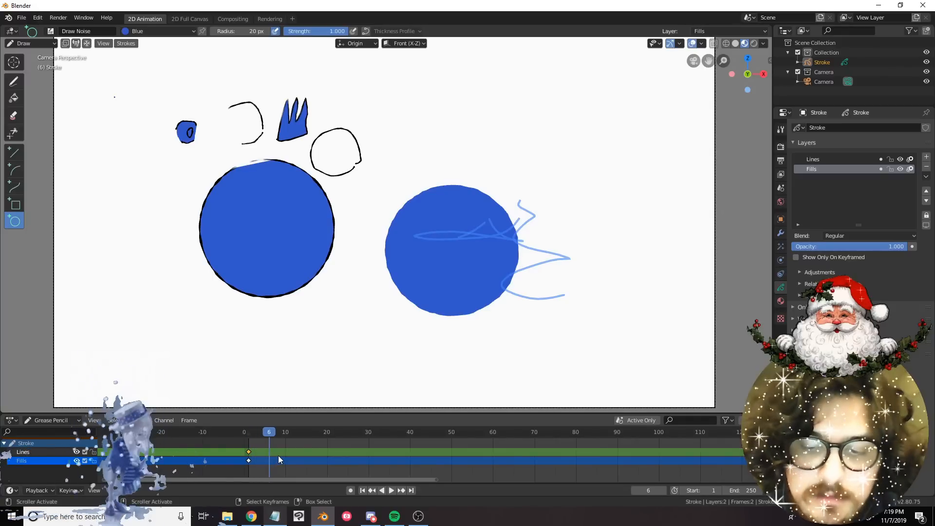
key(Left)
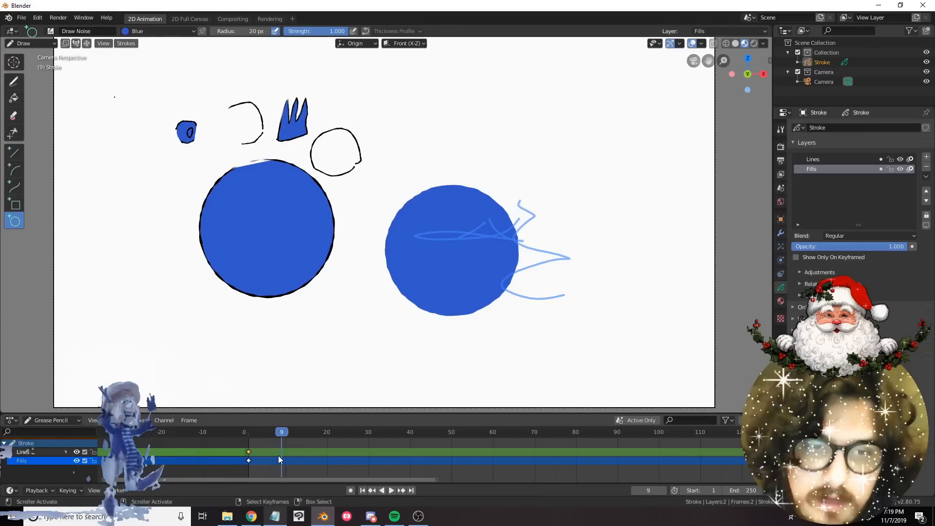
key(Left)
key(Left)
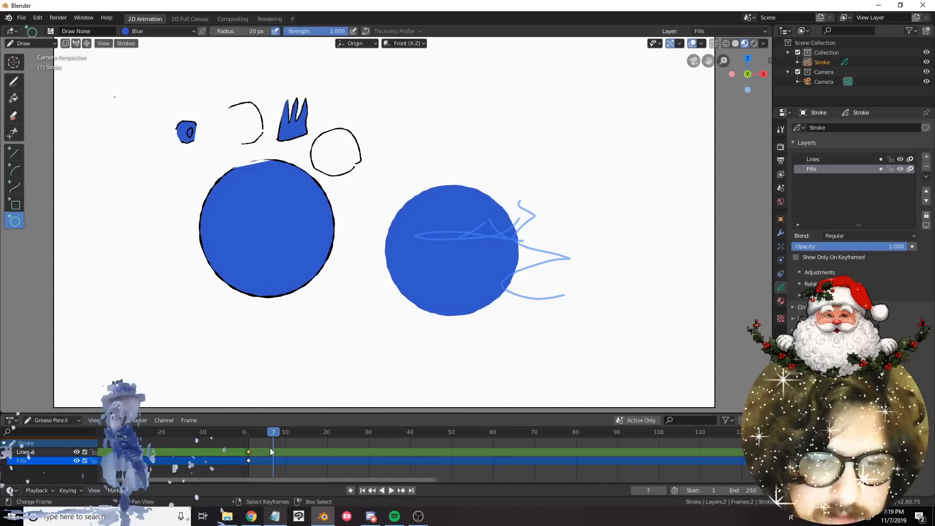
key(Right)
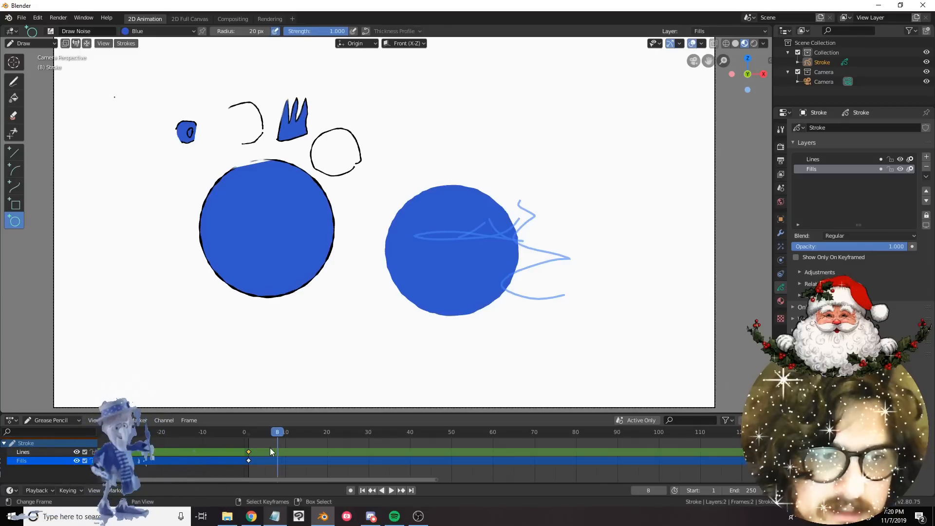
On the Lines layer at frame 8, draw a long freehand curve over the circles with the Draw tool and the Black material.
click(25, 453)
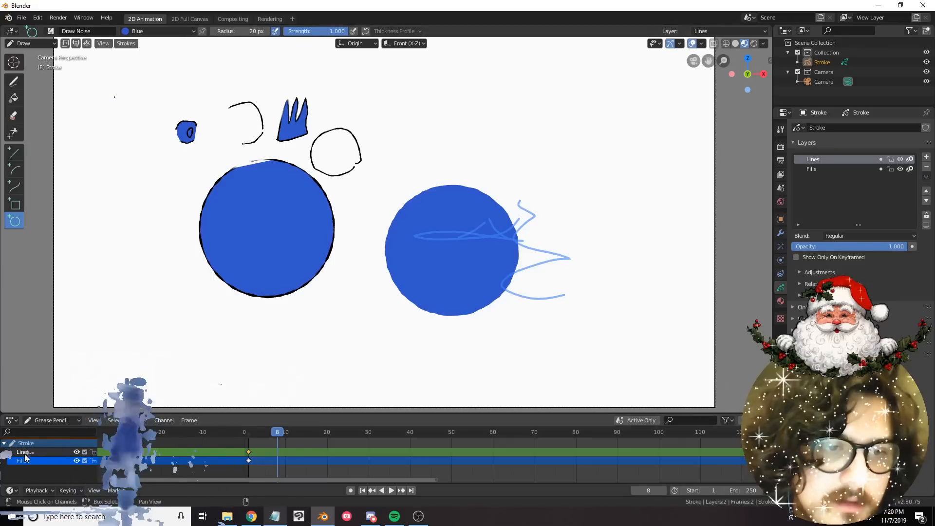
click(14, 81)
click(144, 31)
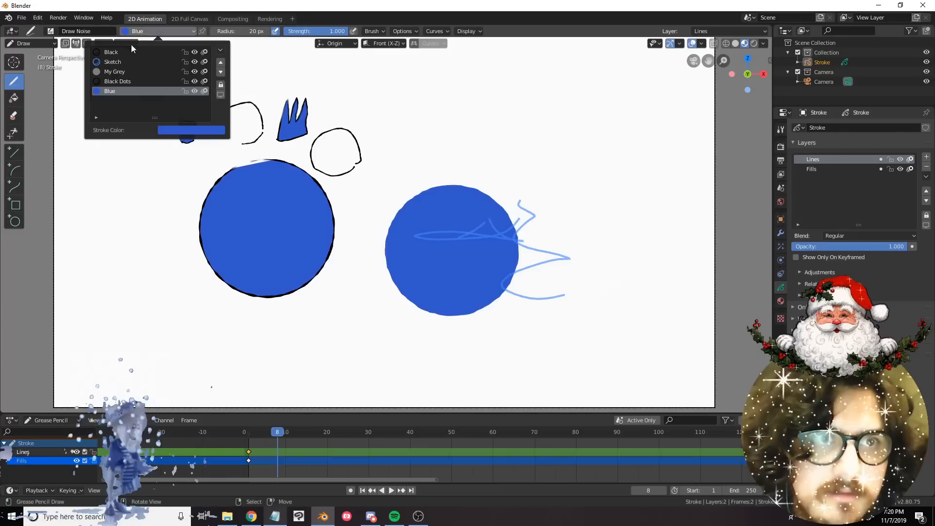
click(121, 48)
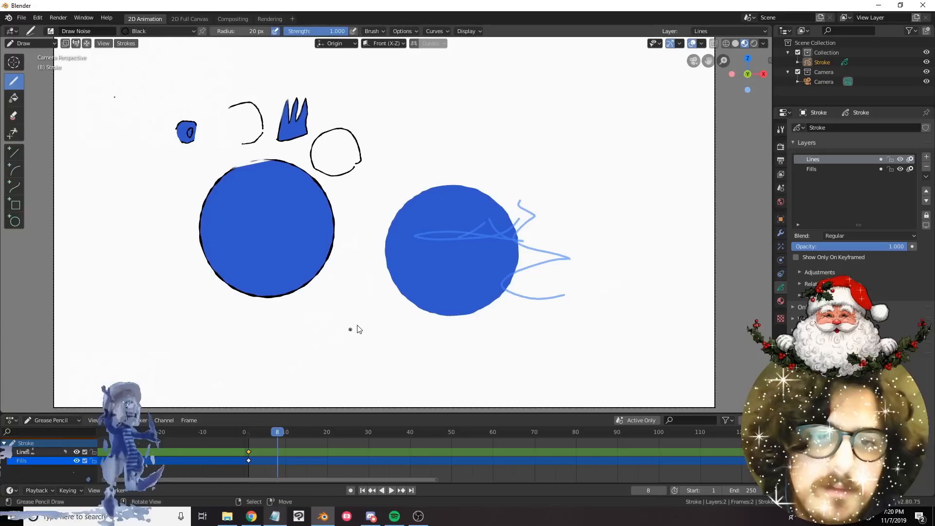
mouse_move(304, 219)
mouse_down()
mouse_move(532, 146)
mouse_move(557, 161)
mouse_up()
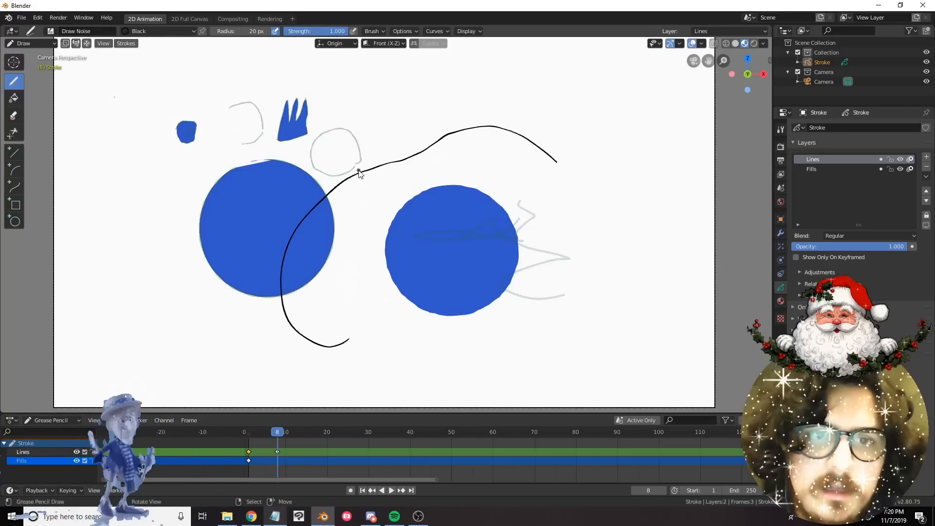
Compare the drawings on frames 7 and 8 to examine the change at the new keyframe and the onion skin.
scroll(405, 151, up, 3)
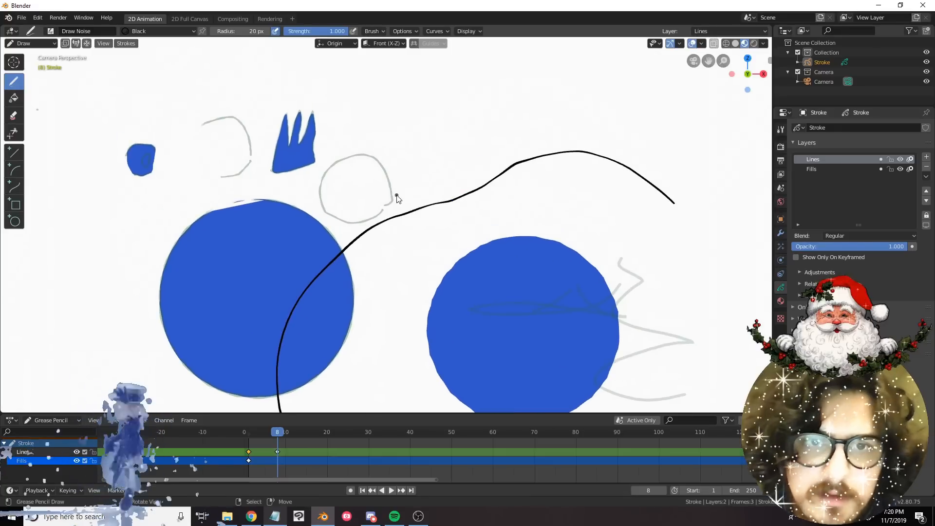
key(Left)
shift+middle_drag(410, 207, 397, 161)
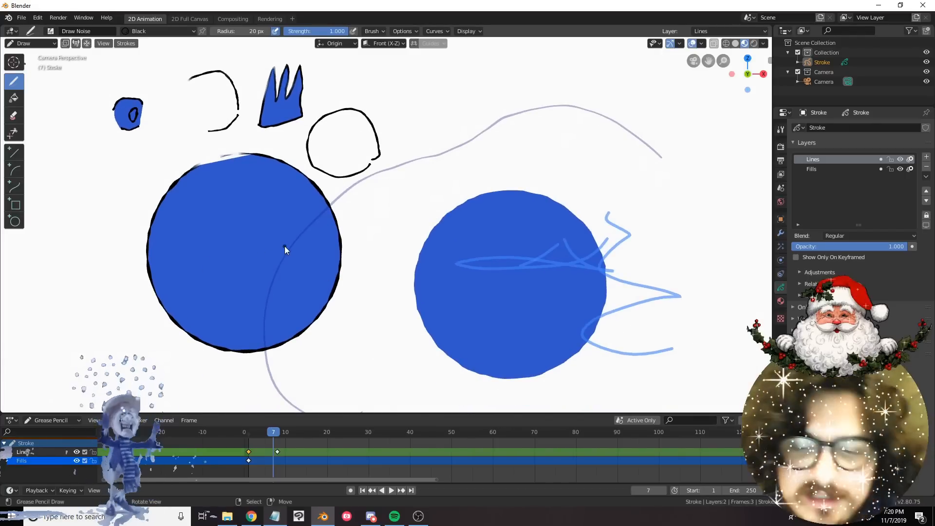
key(Right)
scroll(333, 267, down, 2)
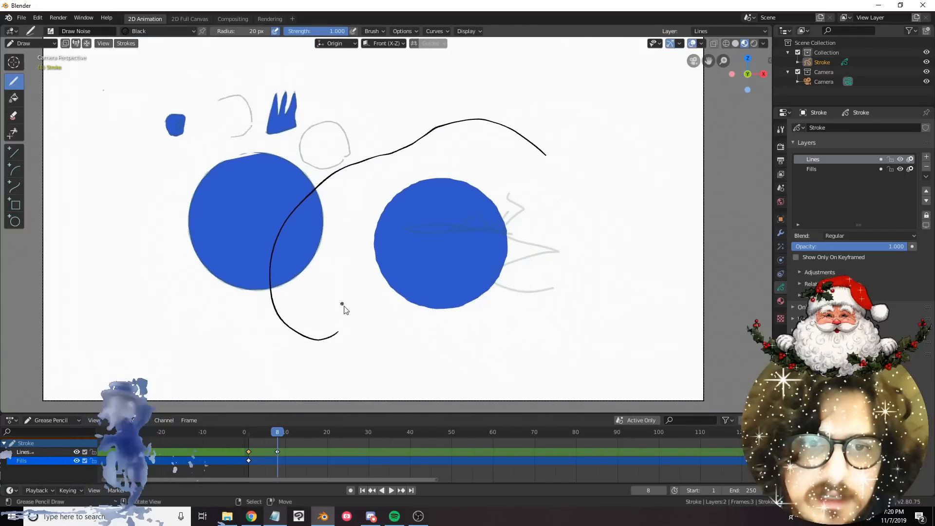
Go to frame 15 and draw a second freehand curve arching from the large outlined circle to the blue circle beside it.
scroll(342, 307, up, 2)
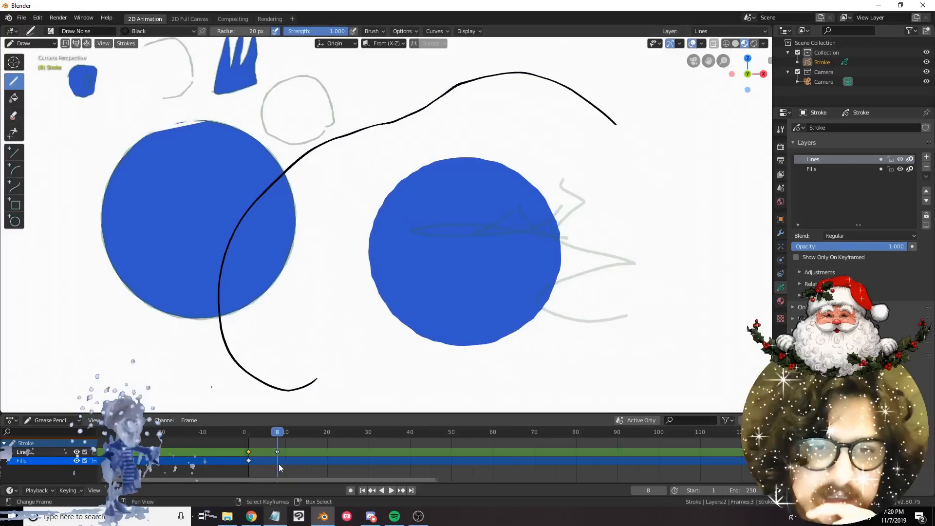
drag(278, 464, 305, 464)
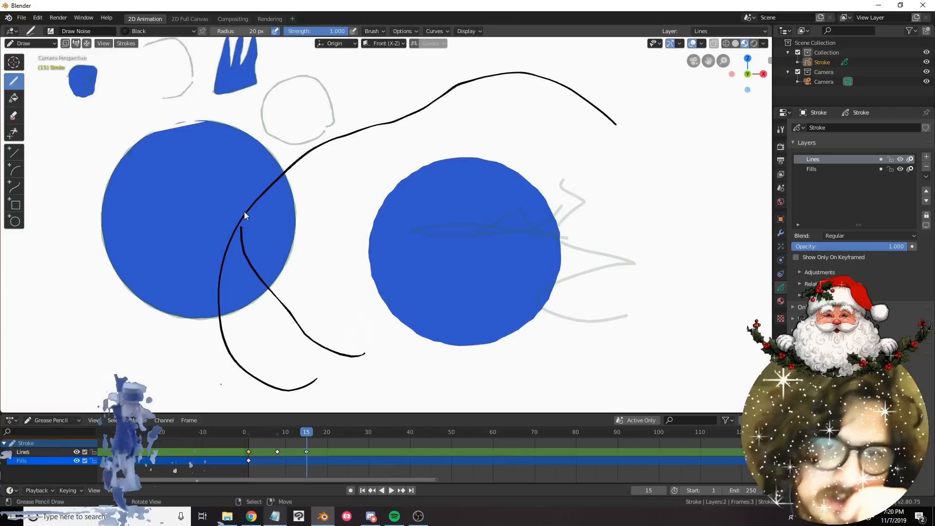
drag(244, 212, 502, 257)
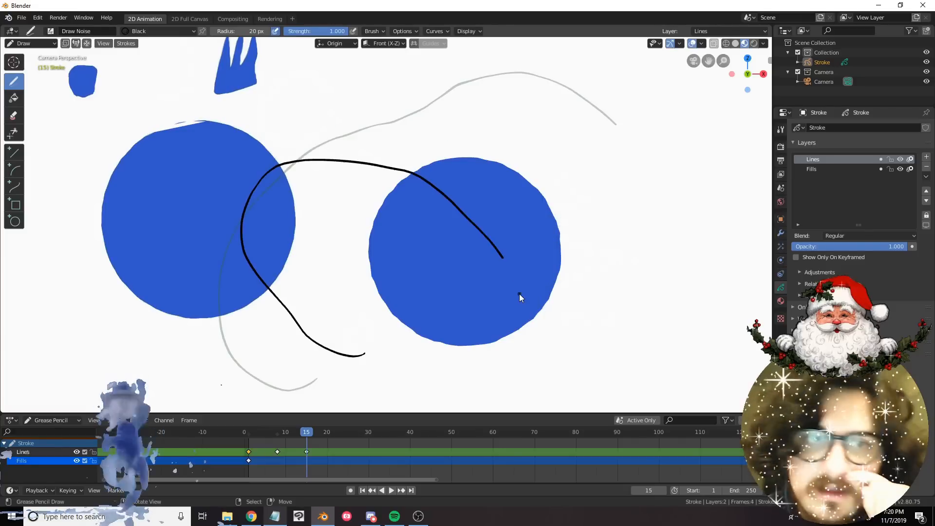
Try drawing in-between curves on frame 12, undo them, and return to frame 15.
click(294, 455)
drag(448, 225, 364, 323)
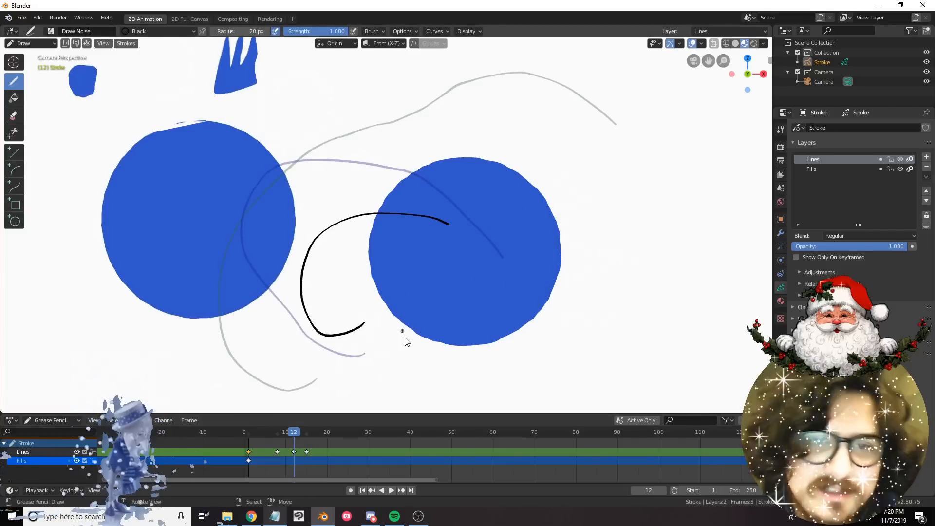
key(ctrl+z)
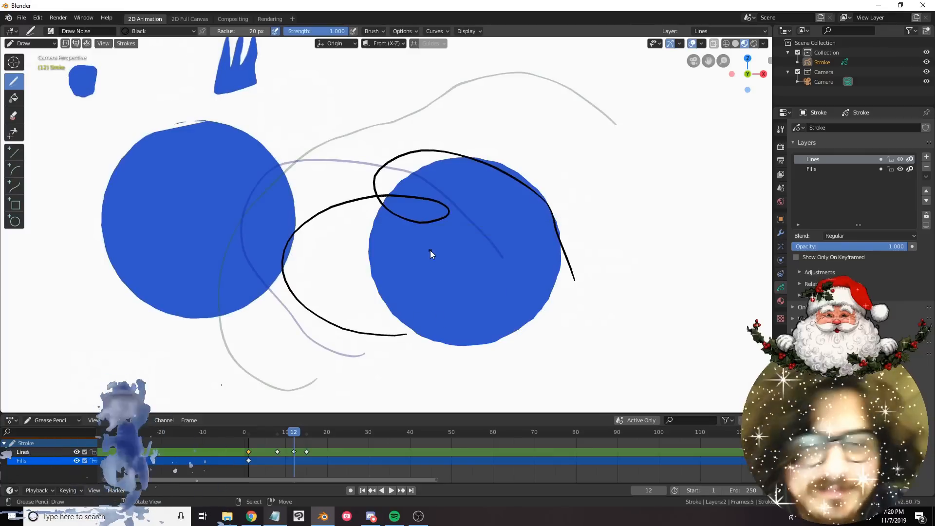
key(ctrl+z)
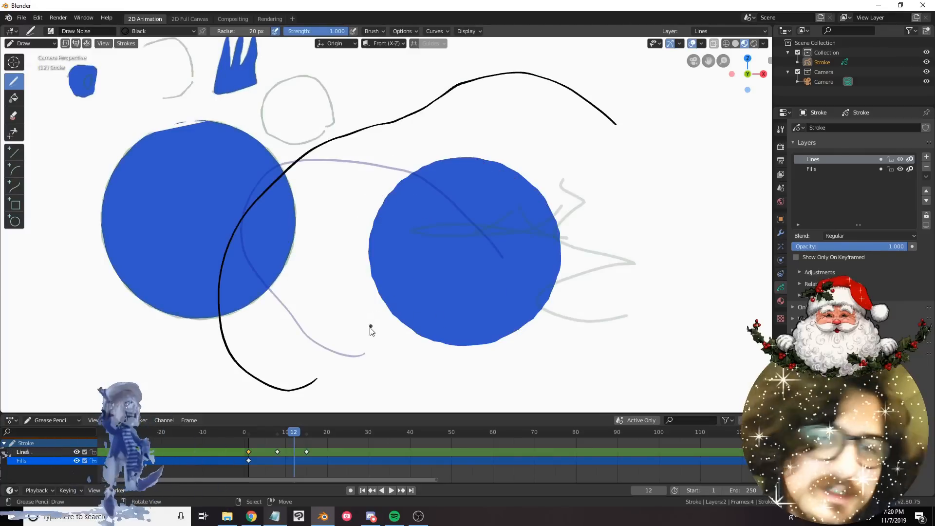
click(307, 464)
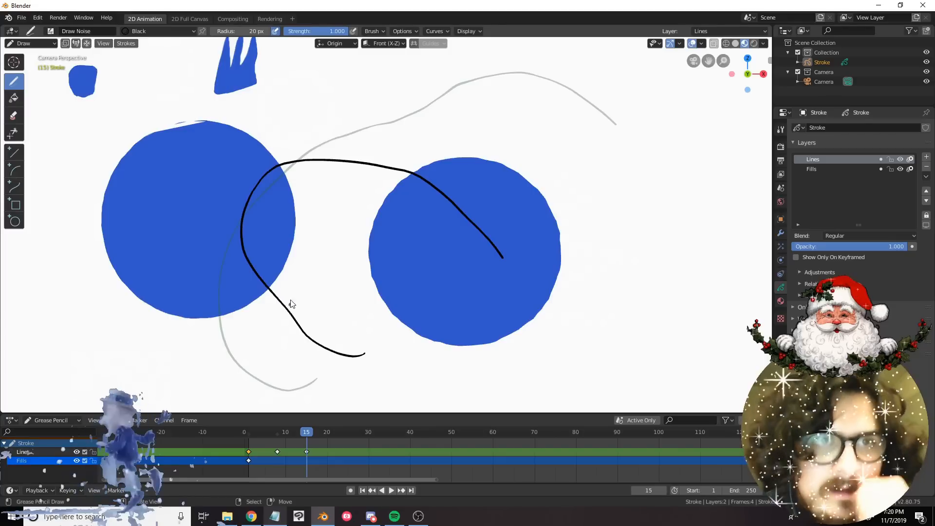
Insert blank keyframes on the Lines layer at frame 20 and at frame 17.
drag(321, 449, 328, 451)
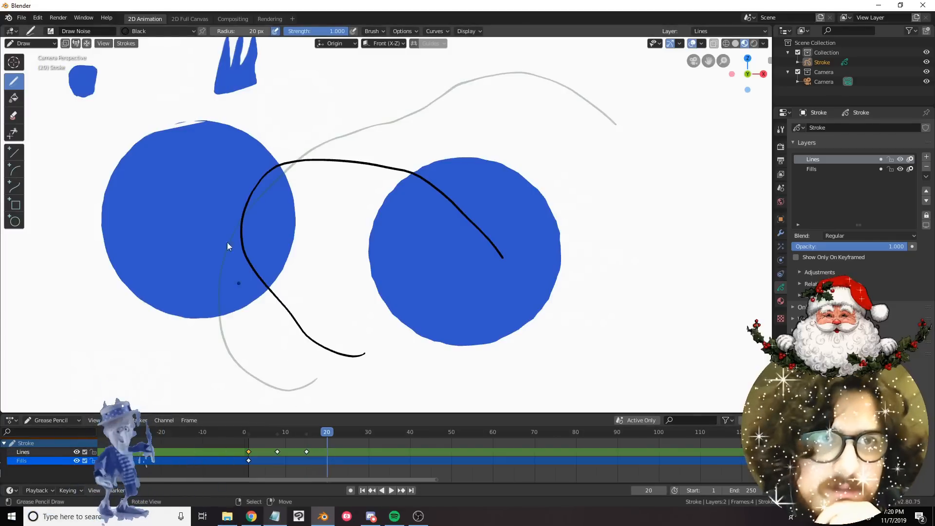
click(129, 44)
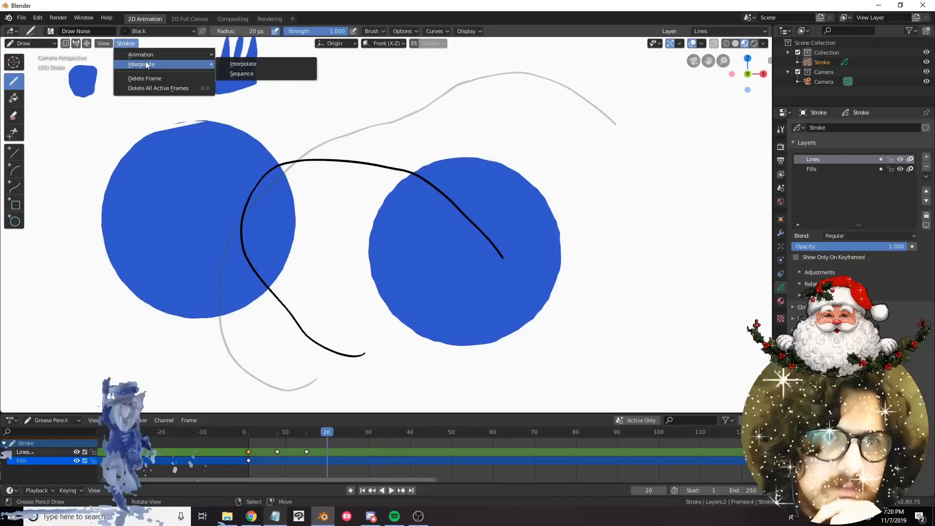
mouse_move(142, 52)
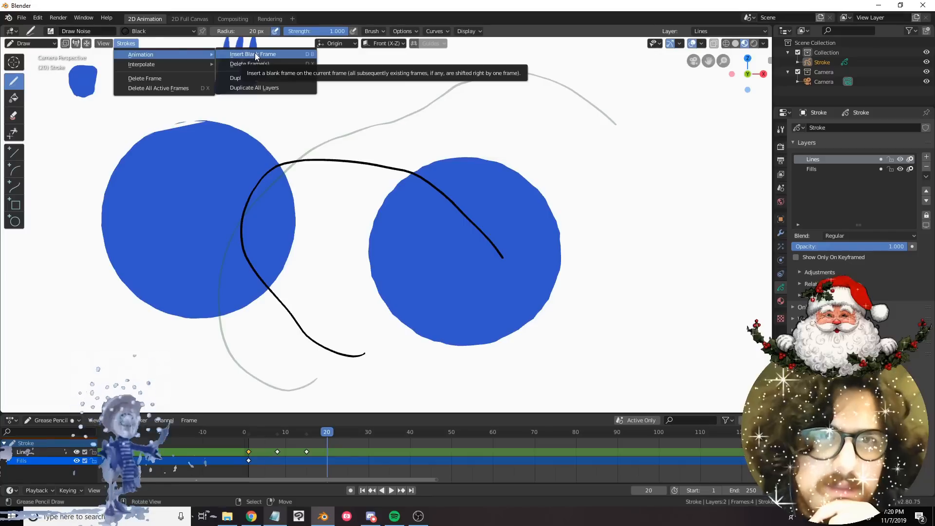
click(303, 53)
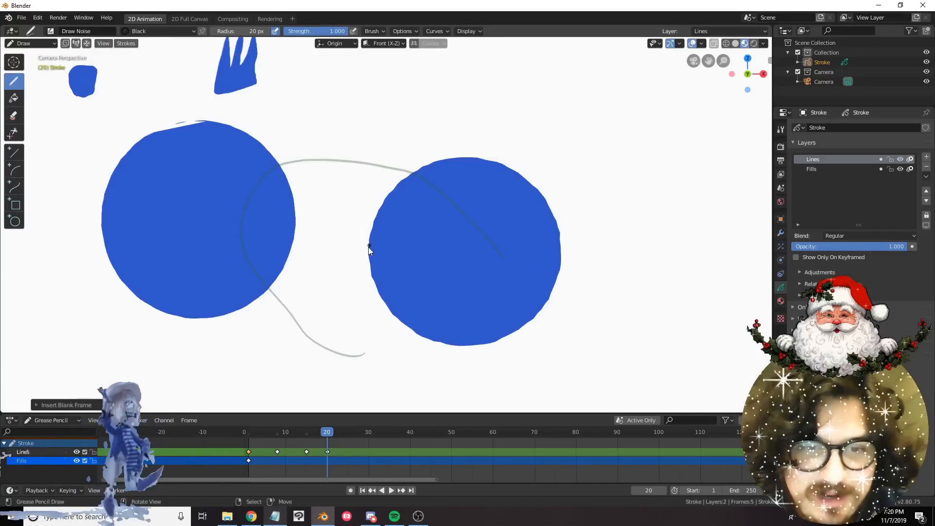
key(ctrl+z)
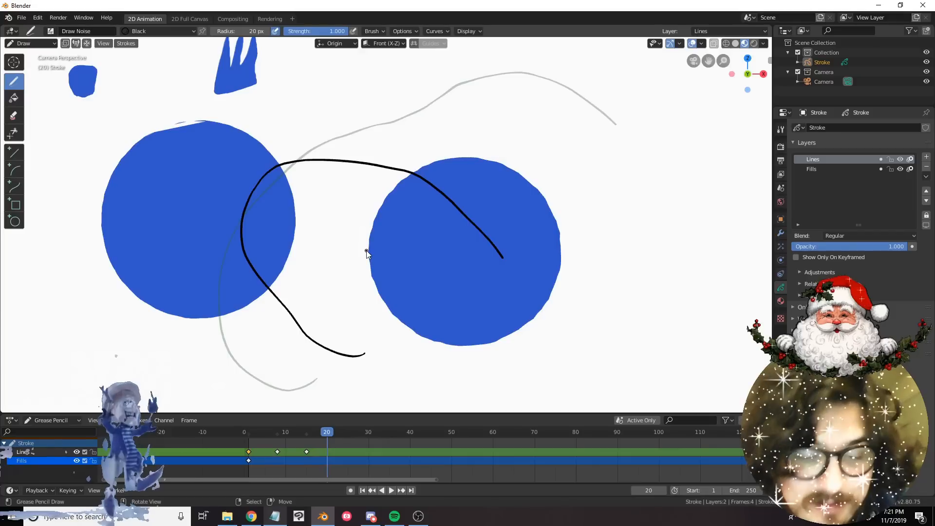
key(ctrl+shift+z)
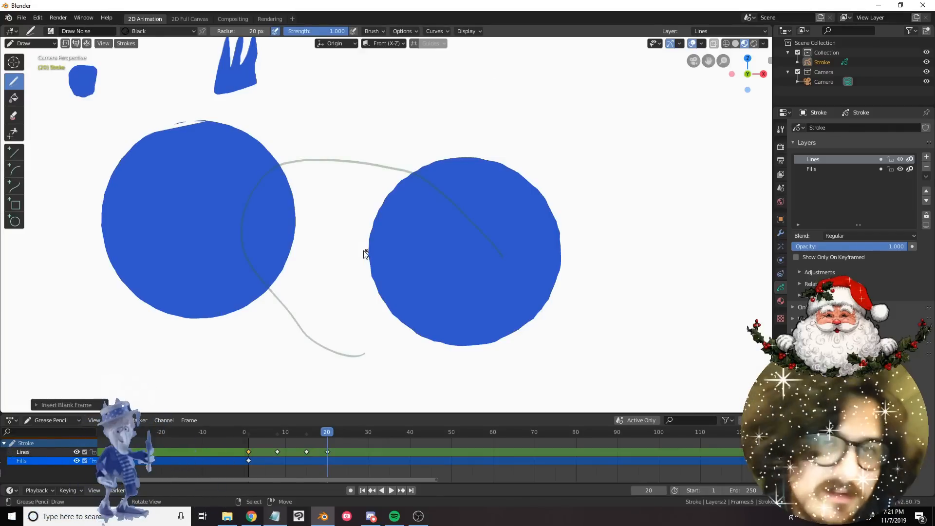
click(316, 463)
key(shift+i)
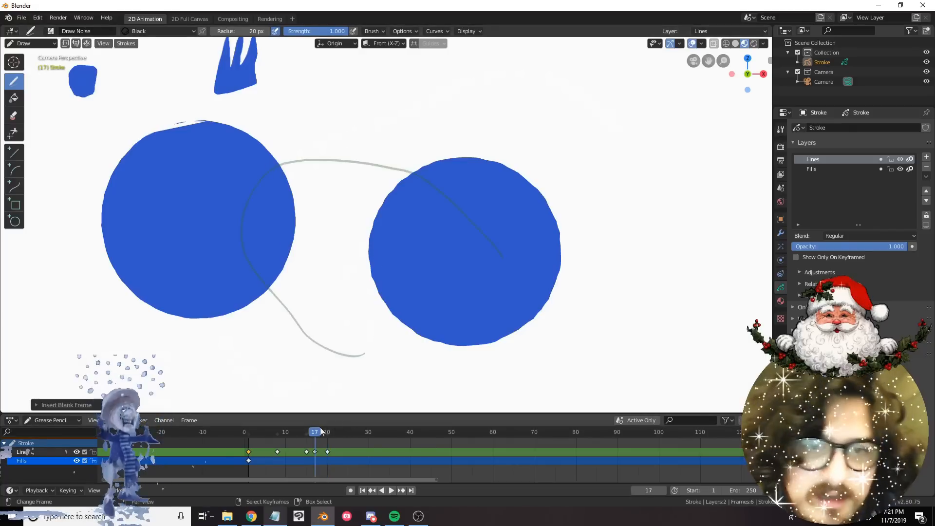
Delete the Lines layer's keyframes on every frame past frame 1 and return to frame 1.
click(315, 451)
key(x)
click(327, 452)
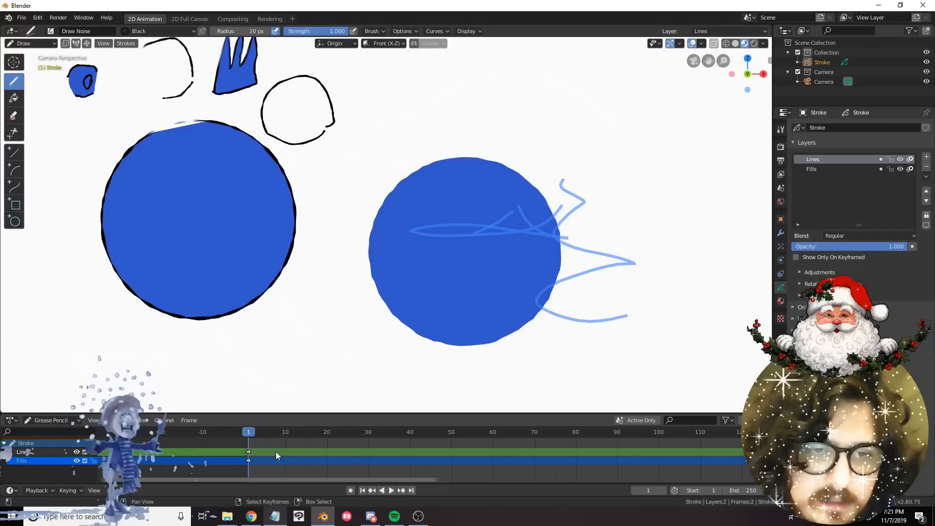
Insert a blank keyframe on frame 1 of the Lines and Fills layers, and step to frame 2.
key(shift+Left)
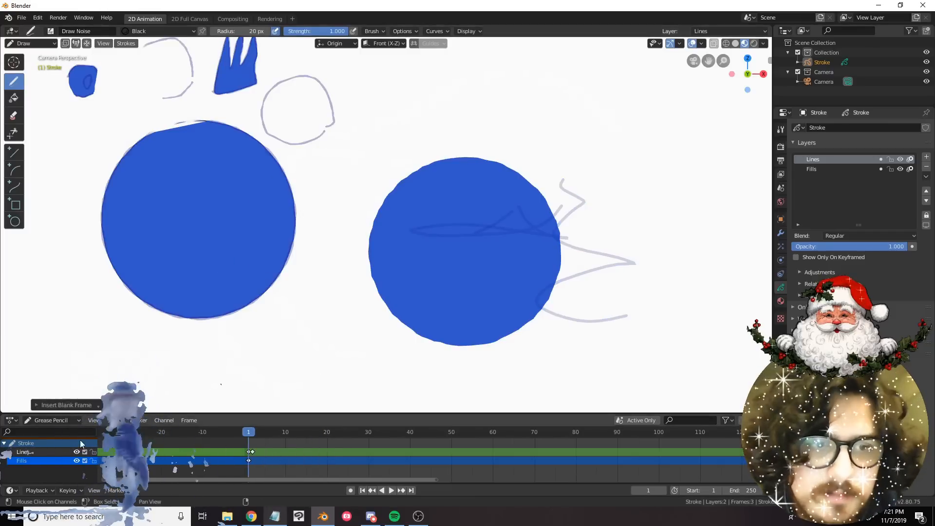
click(33, 459)
key(Right)
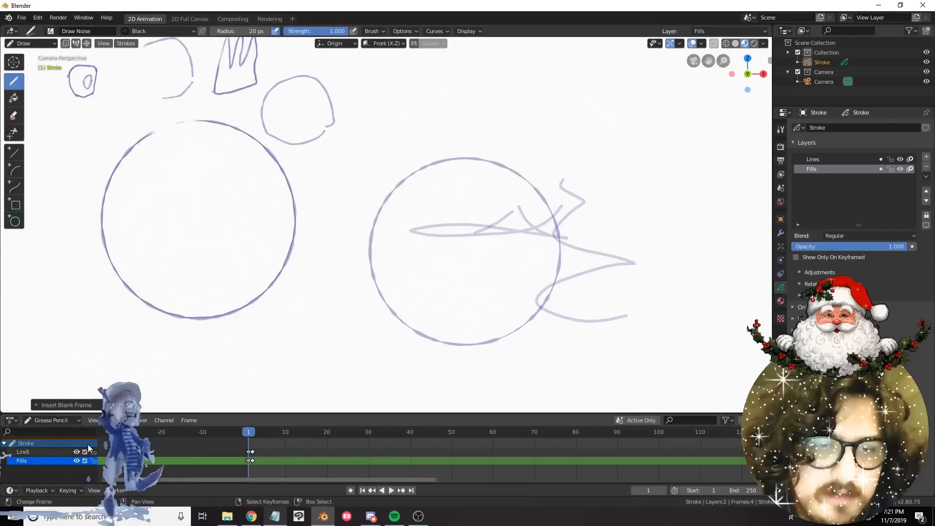
click(207, 305)
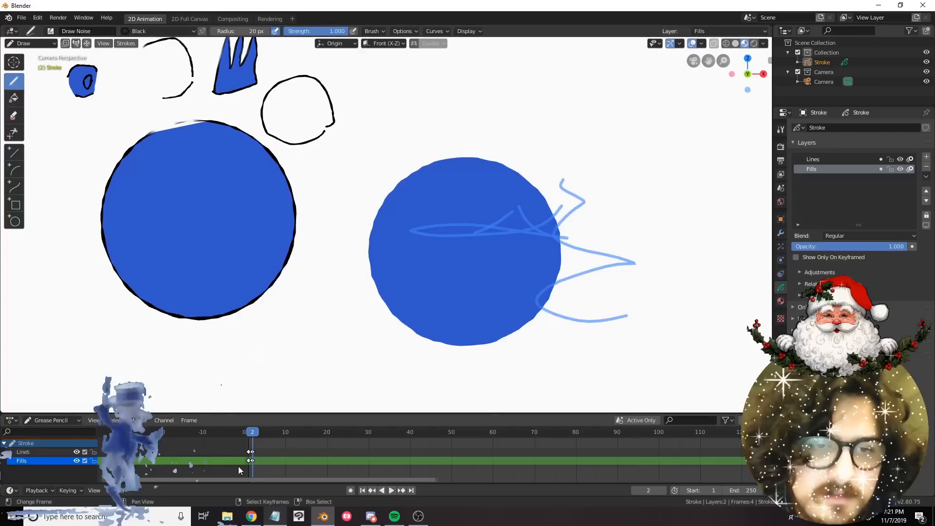
Restore the drawing keyframes of both layers to frame 1 in place of the blank ones.
click(251, 452)
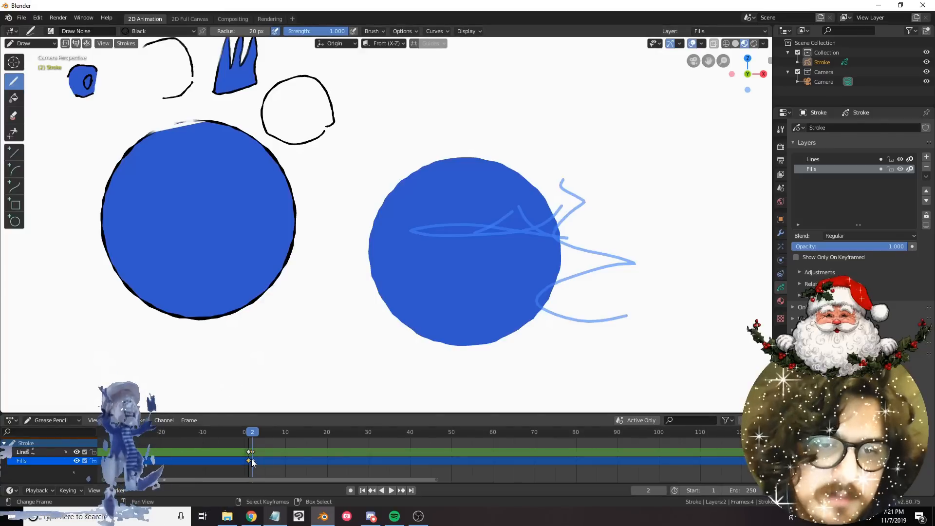
click(251, 461)
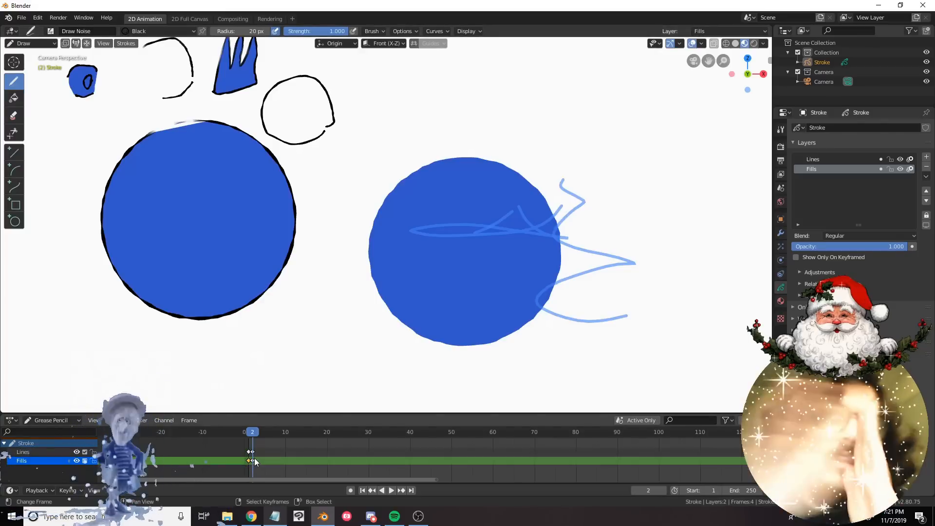
key(Left)
drag(254, 458, 250, 458)
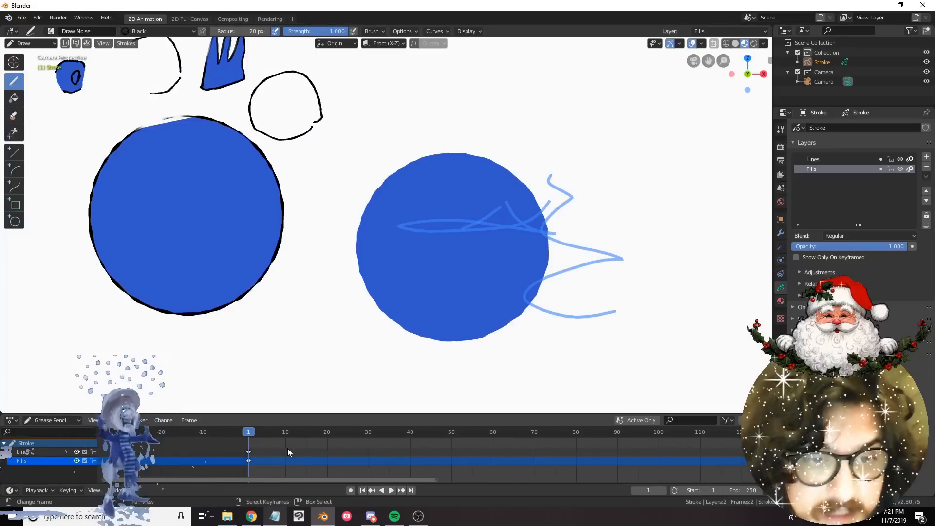
Move the Lines layer's keyframe from frame 1 to frame 14.
middle_drag(276, 454, 234, 453)
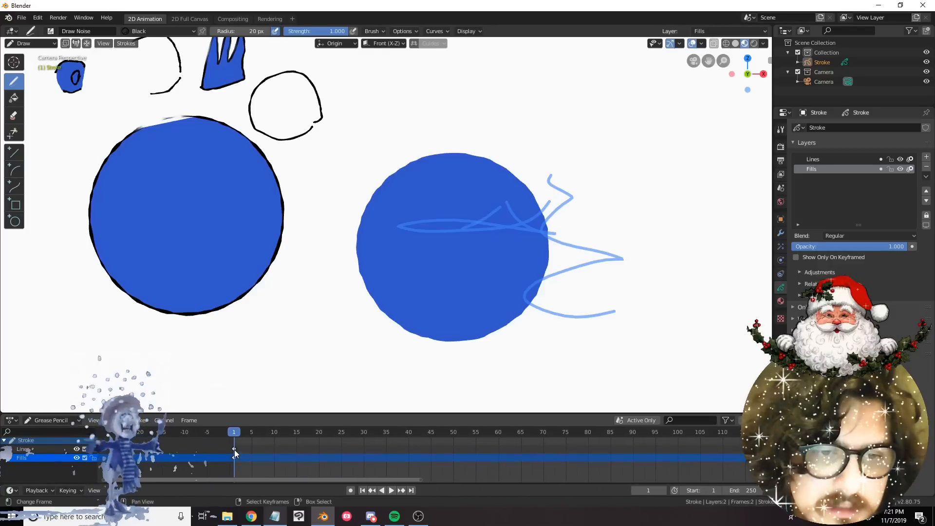
right_click(234, 448)
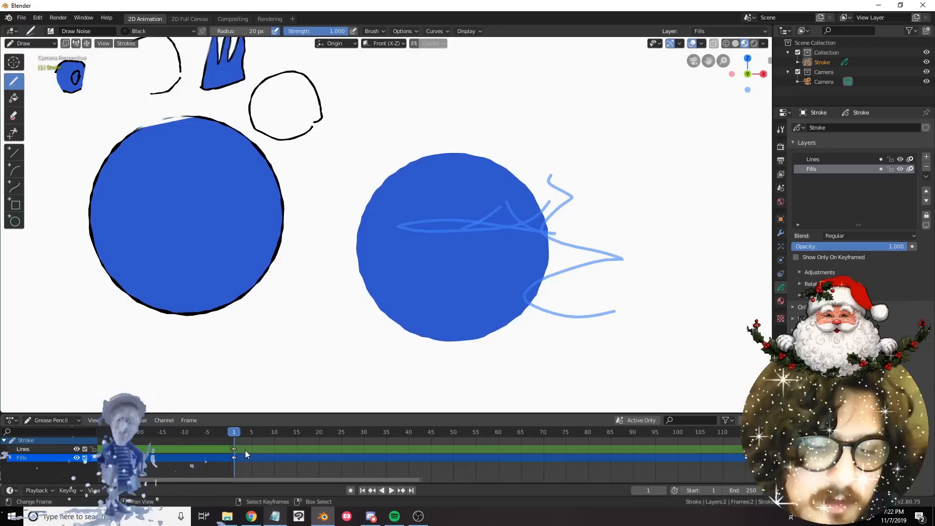
key(g)
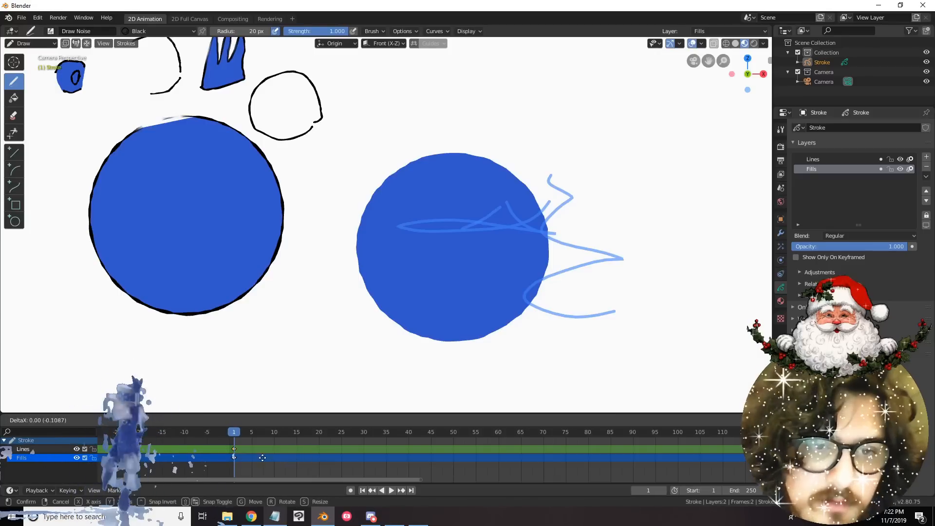
click(324, 461)
key(g)
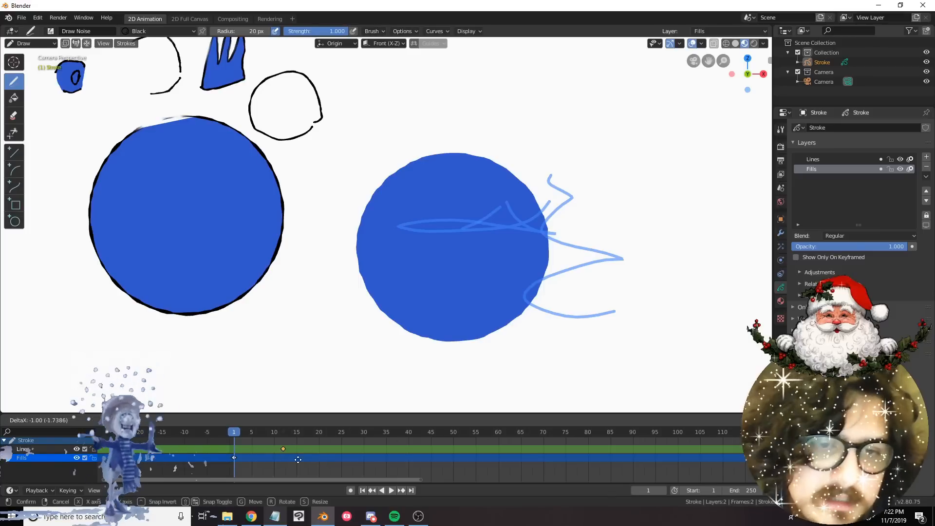
right_click(366, 461)
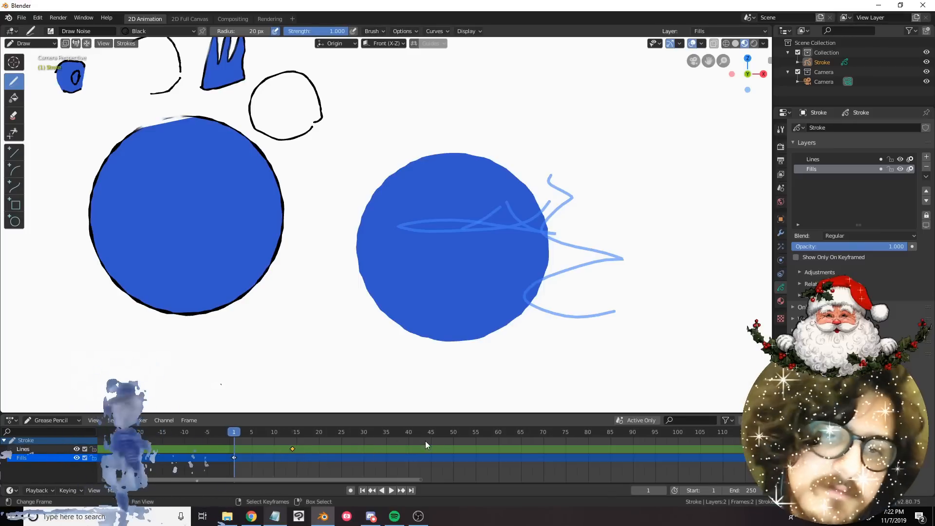
Try moving the Lines keyframe farther along the timeline, cancel those moves, and put it back on frame 1.
key(g)
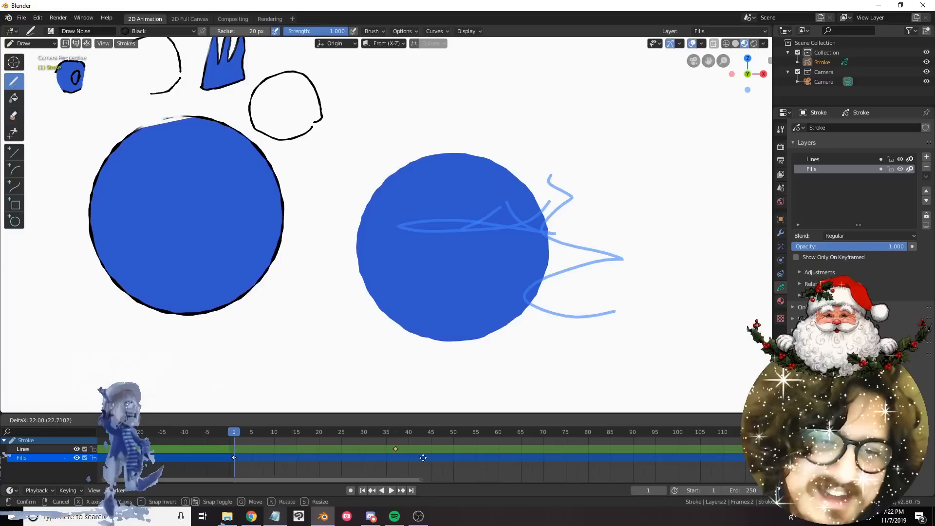
right_click(470, 466)
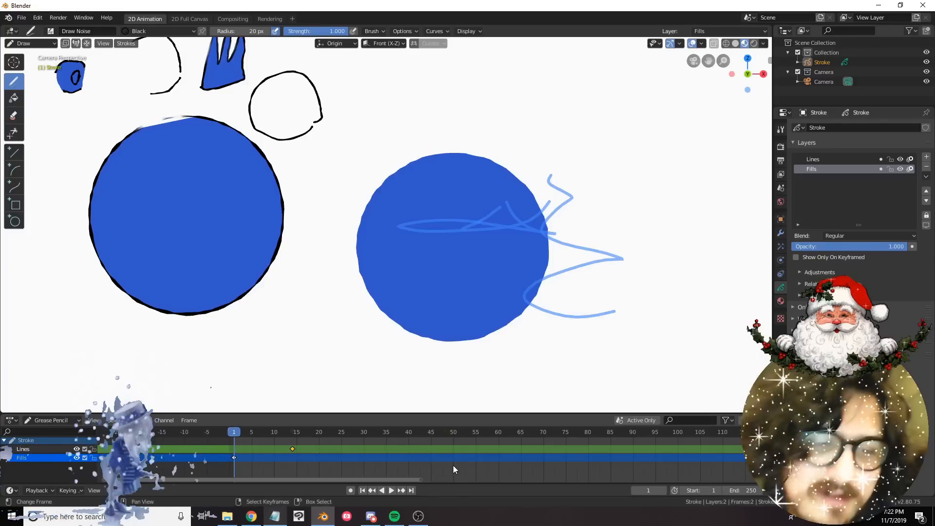
key(g)
right_click(546, 477)
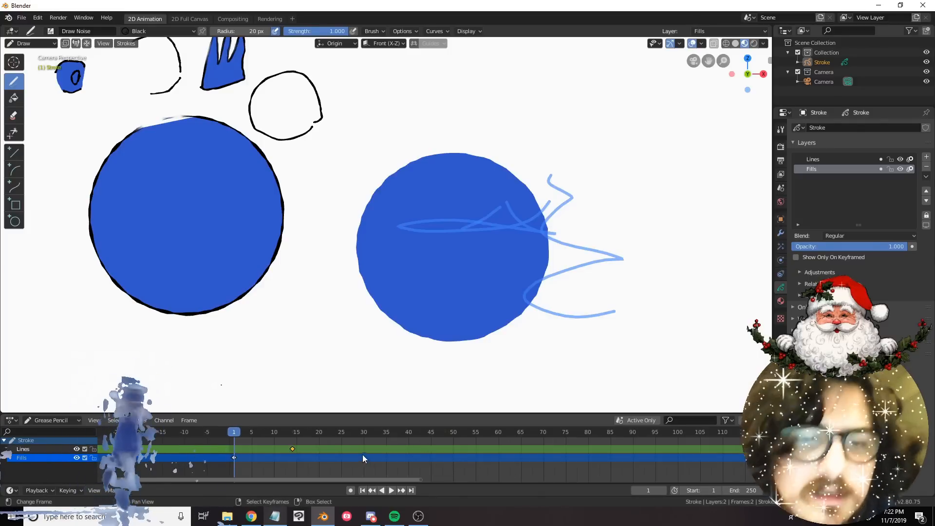
key(g)
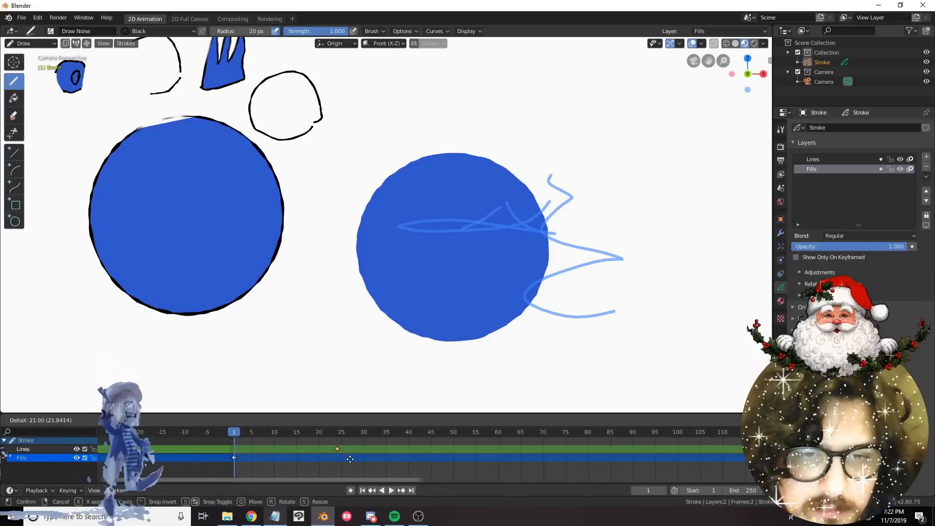
click(243, 460)
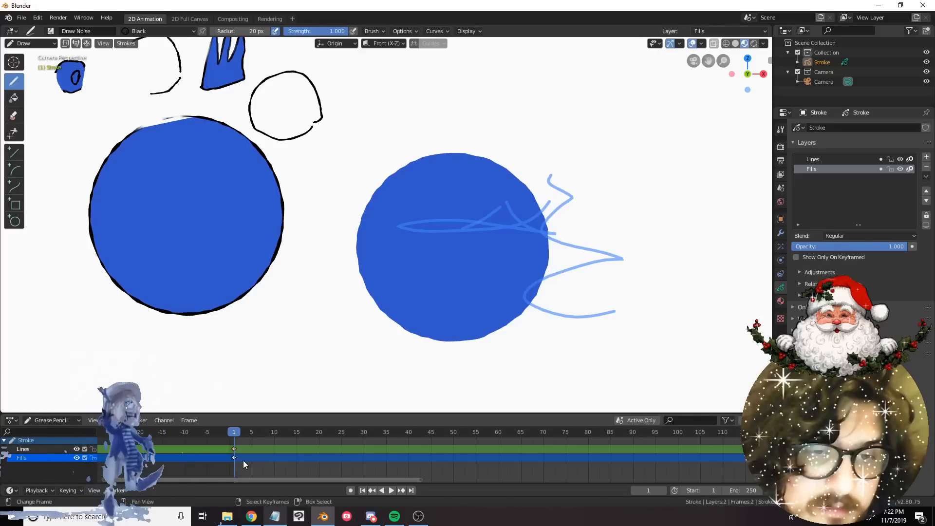
Duplicate the Lines keyframe from frame 1 to frame 8, and copy that pair to frames 15 and 22.
key(g)
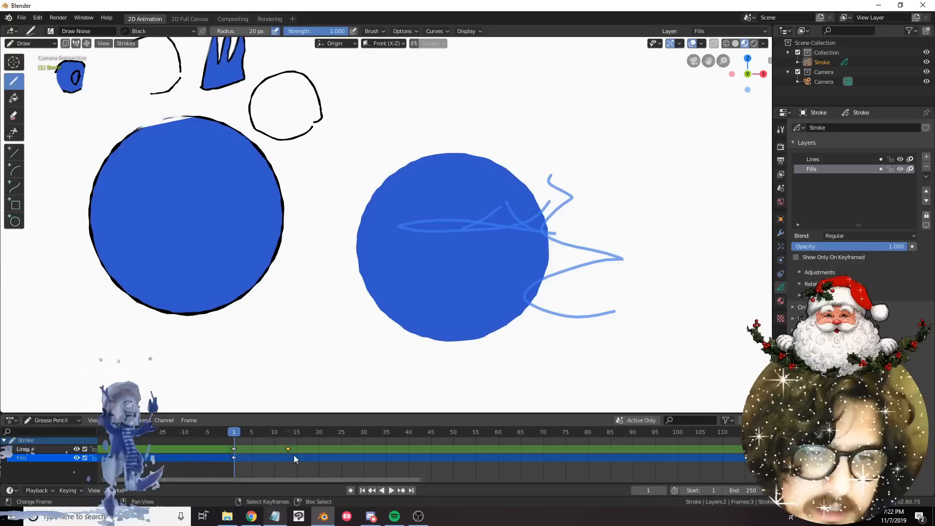
key(g)
click(277, 458)
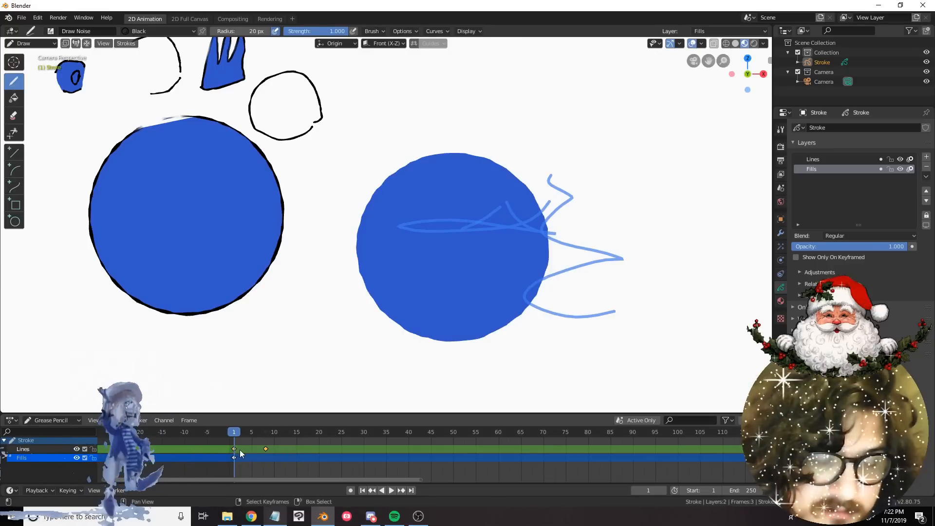
key(shift+d)
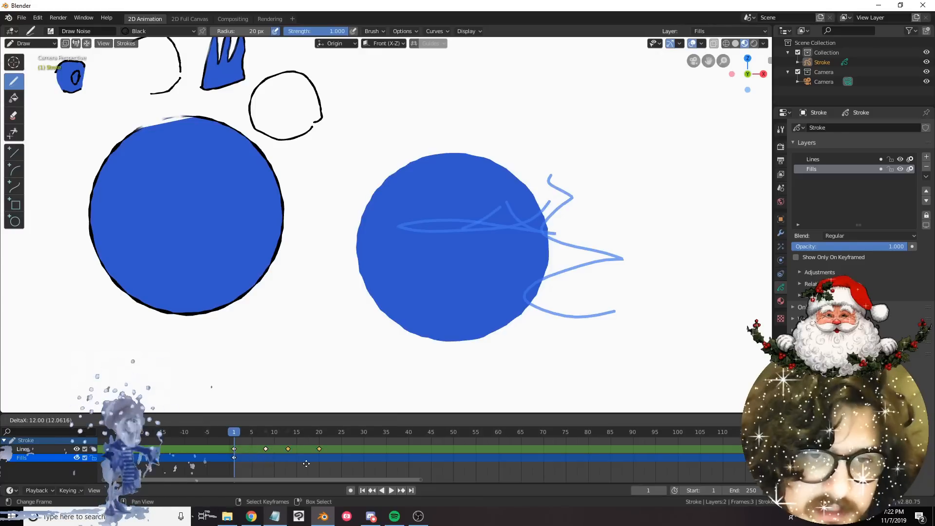
click(316, 465)
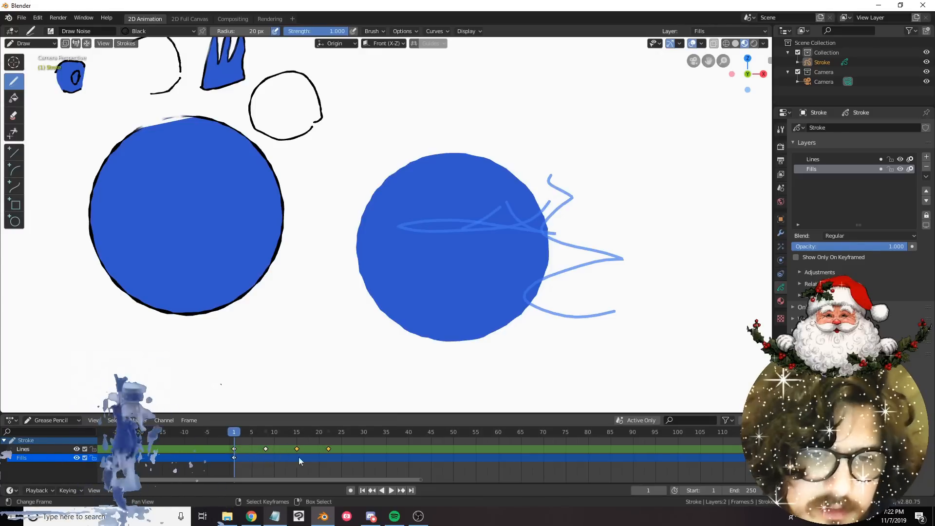
Duplicate the frame 1 keyframes of both layers to frames 5, 14 and 27.
click(238, 460)
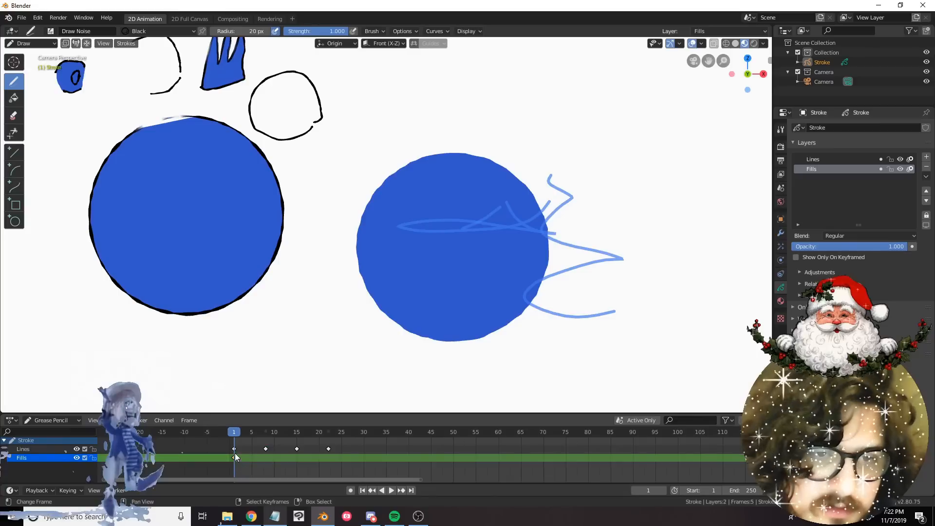
key(shift+d)
click(252, 460)
key(shift+d)
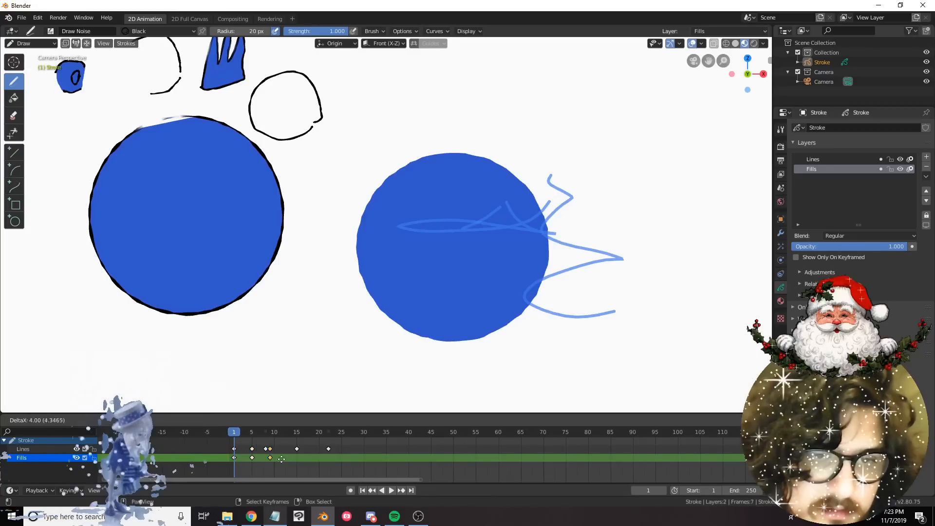
click(293, 461)
key(shift+d)
click(351, 466)
Play and scrub the animation to check the duplicated keyframes, and return to frame 1.
key(space)
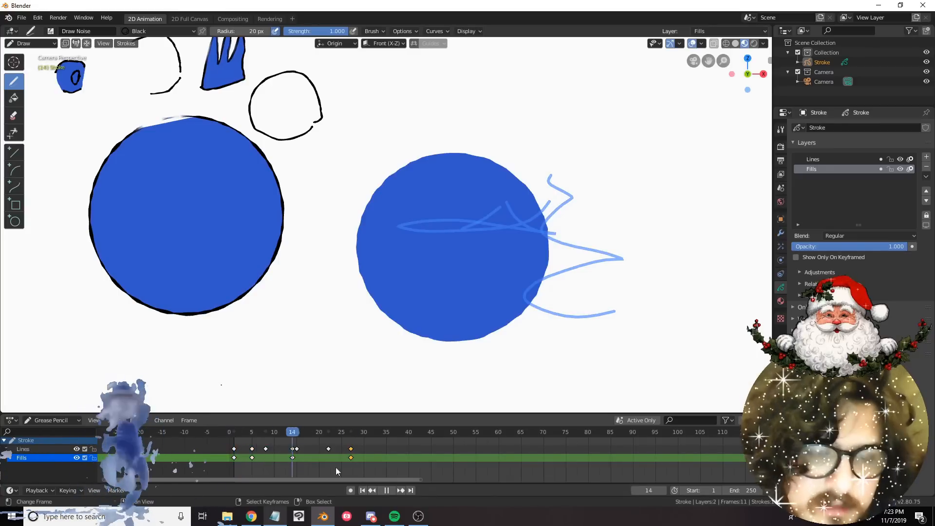
key(space)
drag(352, 471, 280, 464)
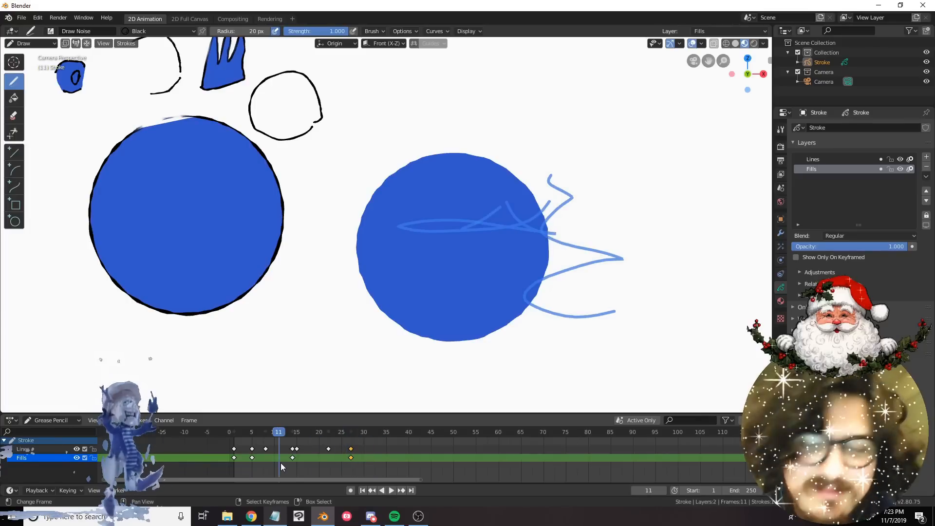
key(shift+Left)
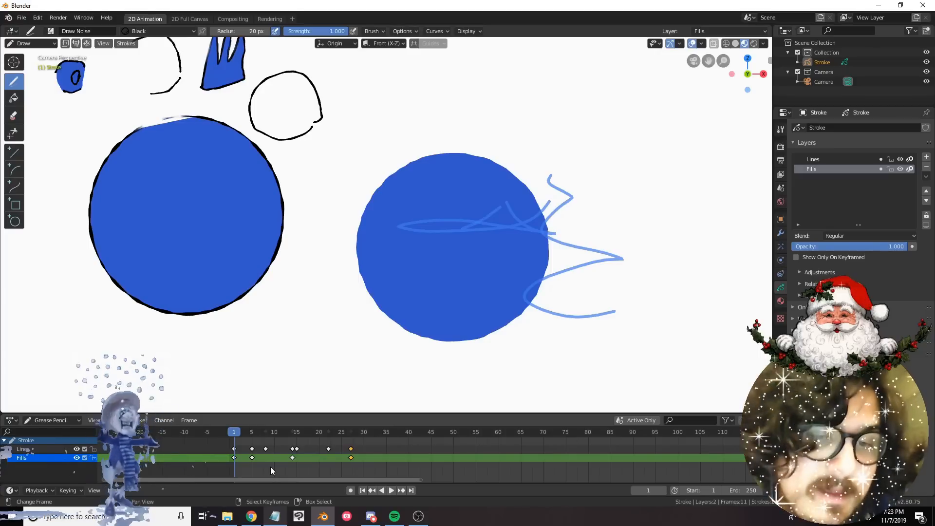
Delete all keyframes after frame 1 on both the Lines and Fills layers.
key(b)
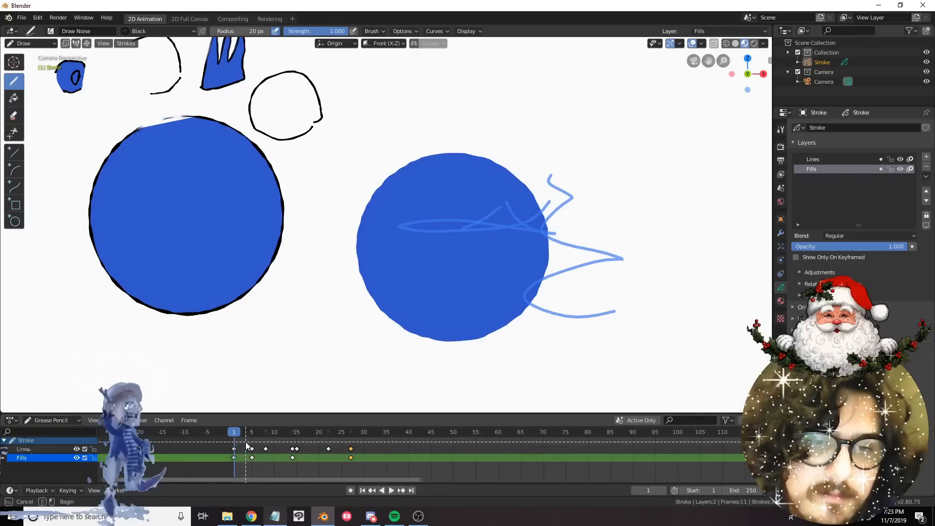
drag(245, 442, 374, 472)
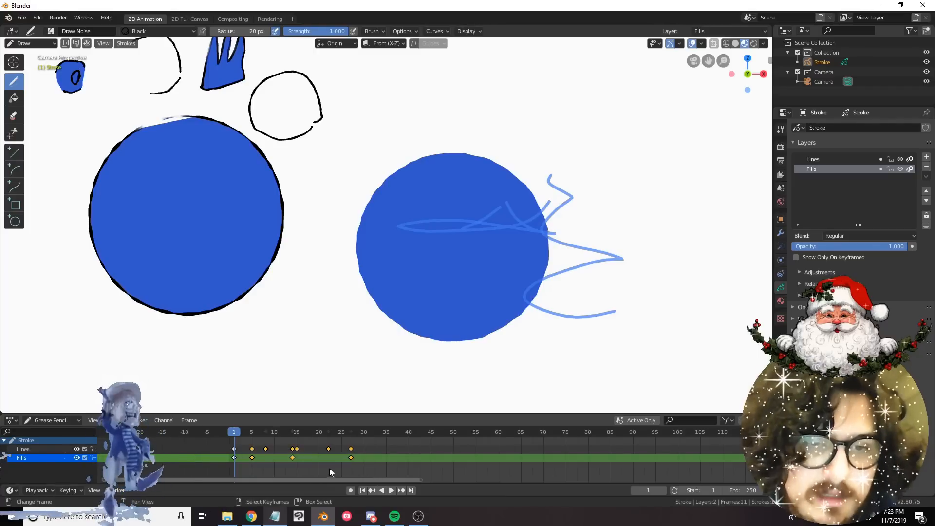
key(x)
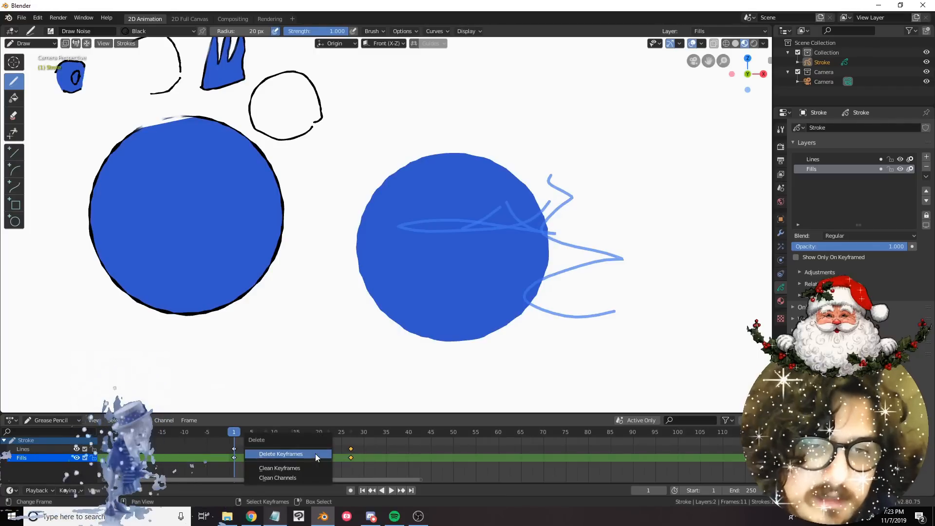
click(315, 454)
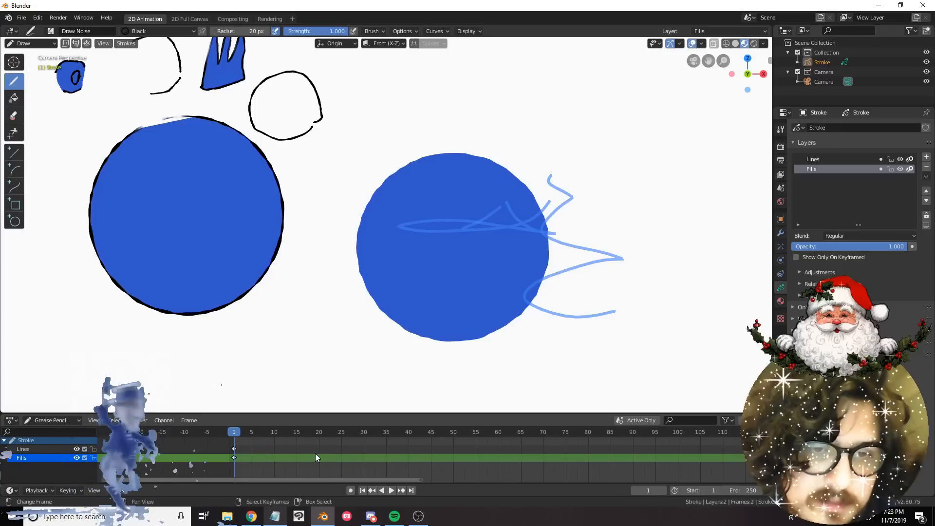
On the Lines layer, add a blank keyframe at frame 4 and redraw the circle outlines slightly offset from the onion-skinned drawing.
click(247, 439)
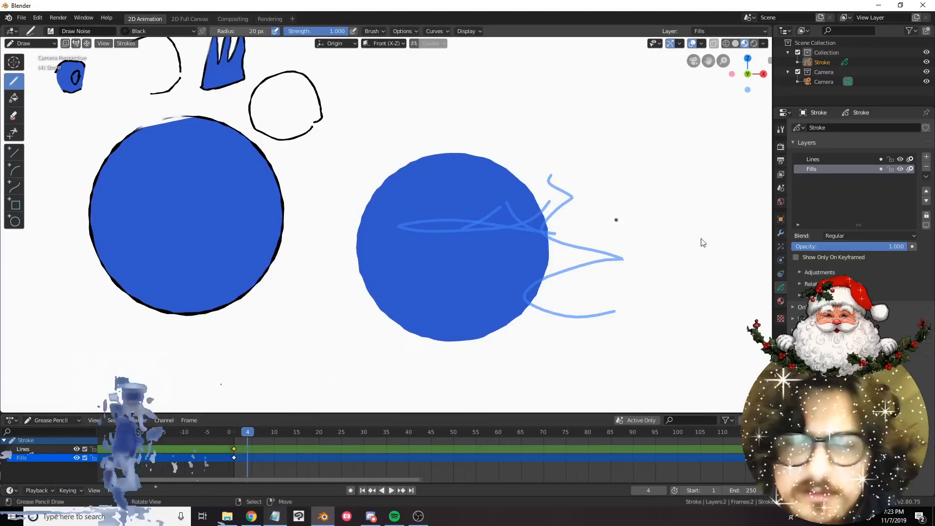
click(812, 160)
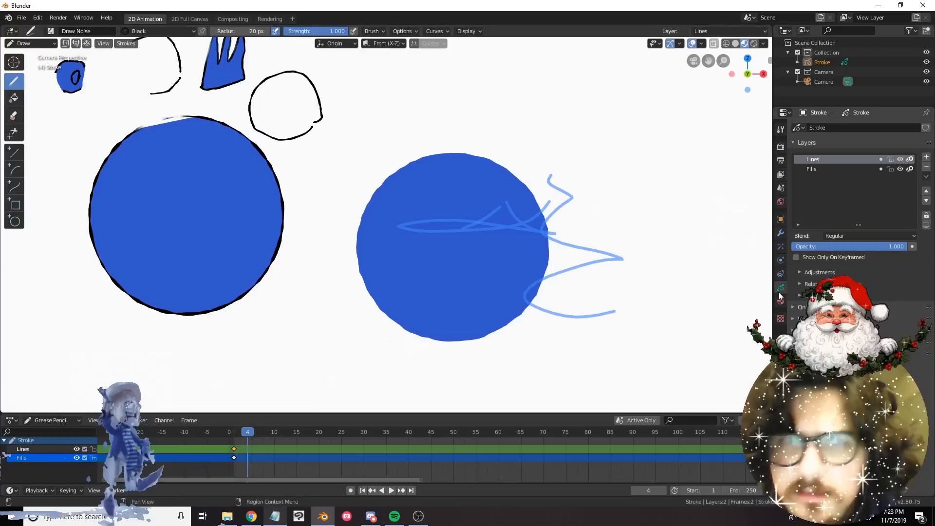
shift+middle_drag(489, 270, 568, 321)
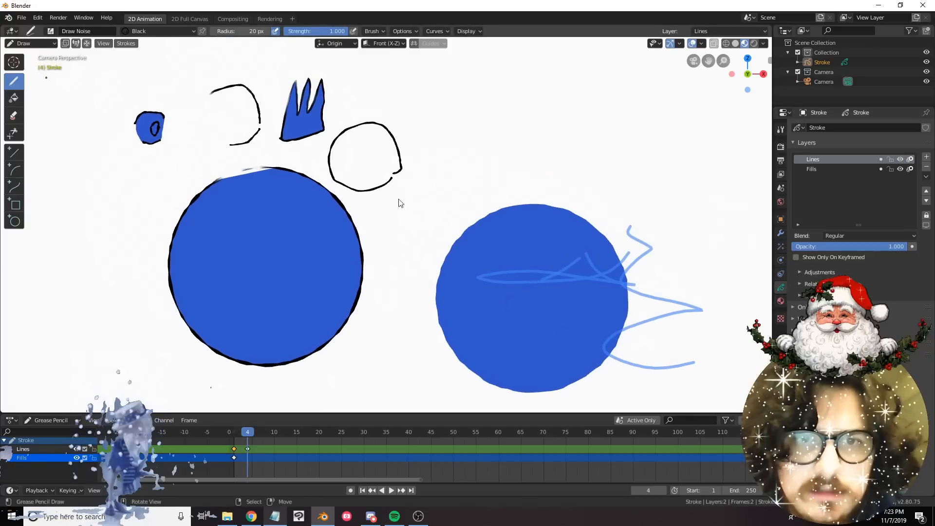
mouse_move(407, 197)
mouse_down()
mouse_move(438, 171)
mouse_move(442, 182)
mouse_up()
drag(244, 145, 262, 96)
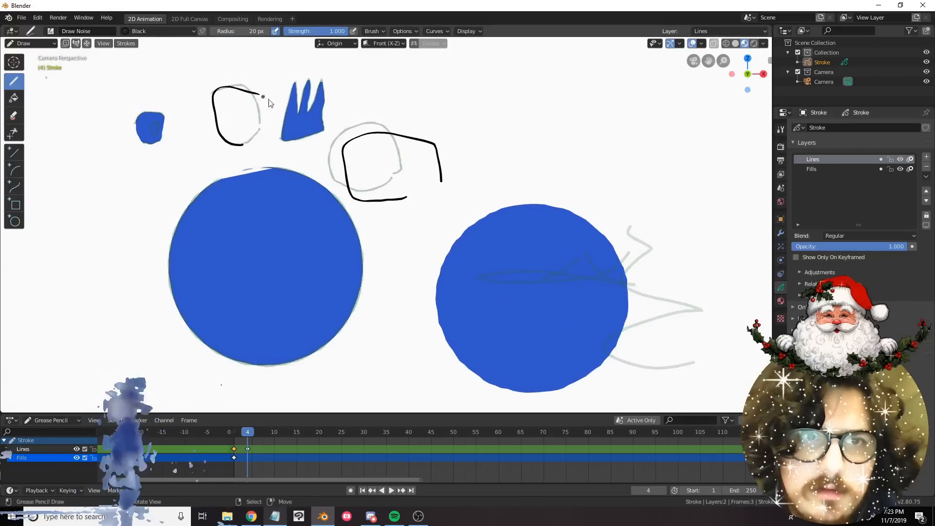
mouse_move(377, 283)
mouse_down()
mouse_move(352, 349)
mouse_move(190, 244)
mouse_up()
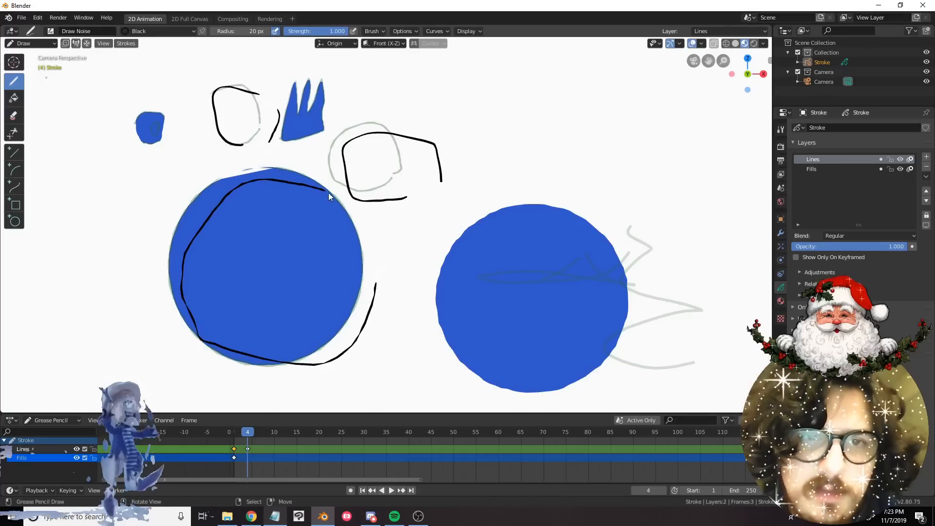
Flip back and forth between frames 3 and 4 to compare the original and redrawn outlines.
key(Left)
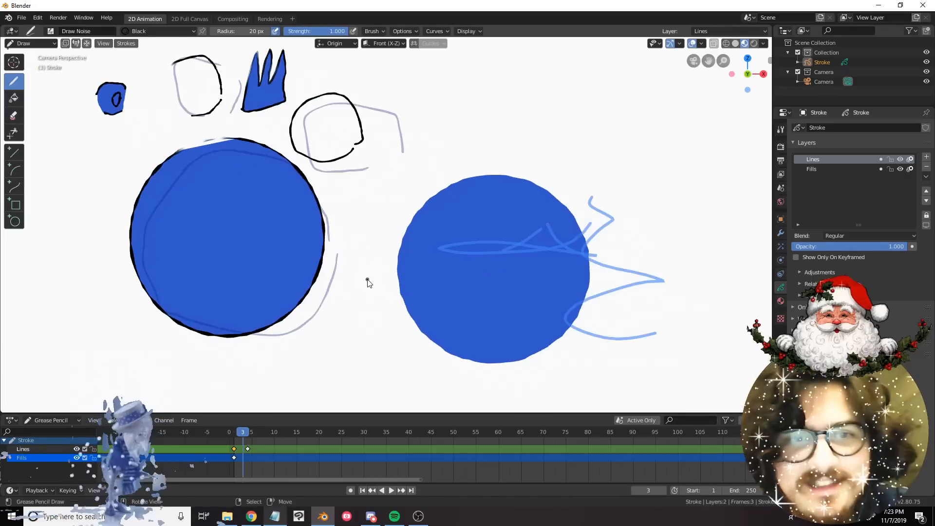
key(Right)
key(Left)
key(Right)
key(Left)
key(Right)
key(Left)
key(Right)
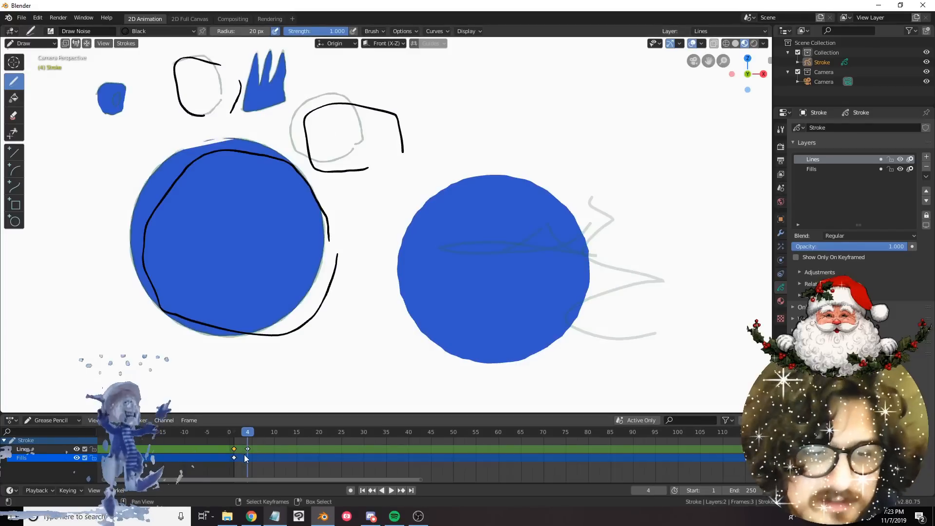
Duplicate the Lines keyframe from frame 1 to frame 7.
key(shift+d)
click(280, 462)
key(g)
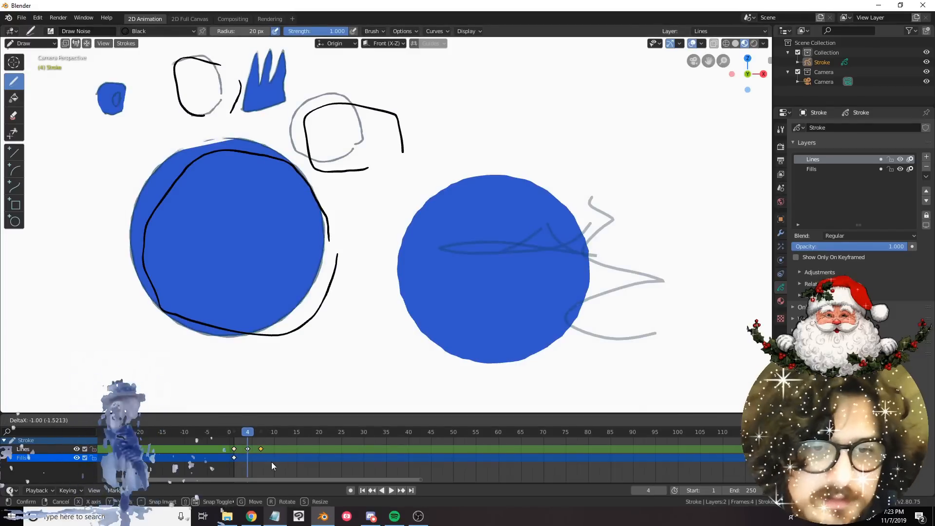
click(271, 462)
Duplicate the Lines keyframes at frames 4 and 7 to frames 10 and 13.
mouse_move(265, 463)
mouse_down()
mouse_move(244, 466)
mouse_move(268, 476)
mouse_move(251, 472)
mouse_up()
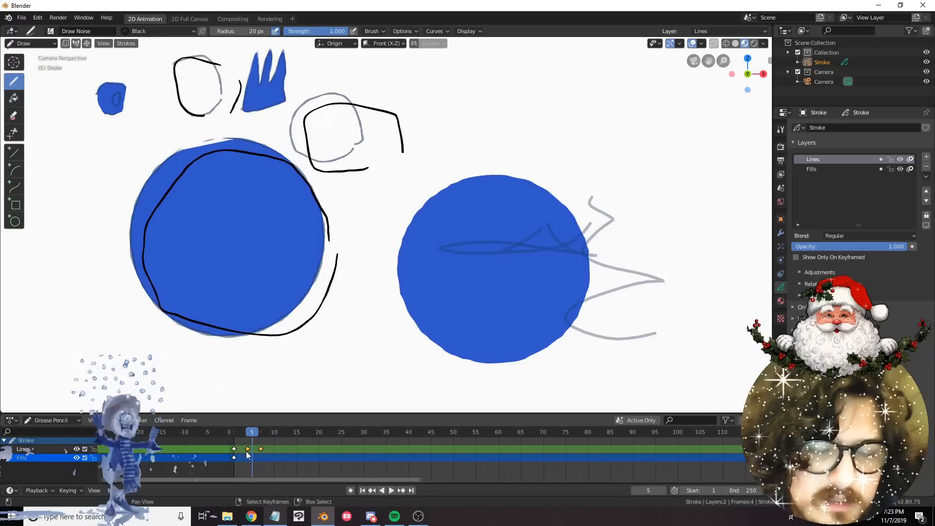
shift+click(261, 449)
key(shift+d)
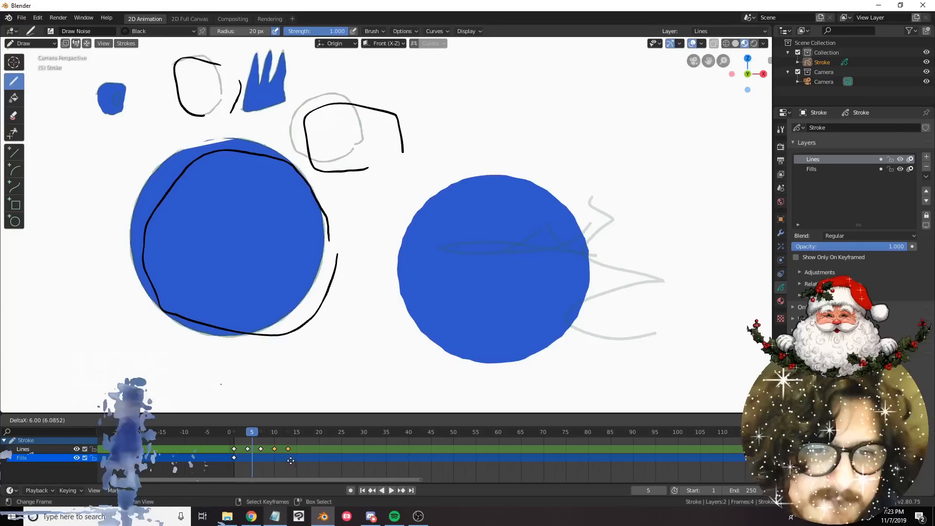
click(291, 461)
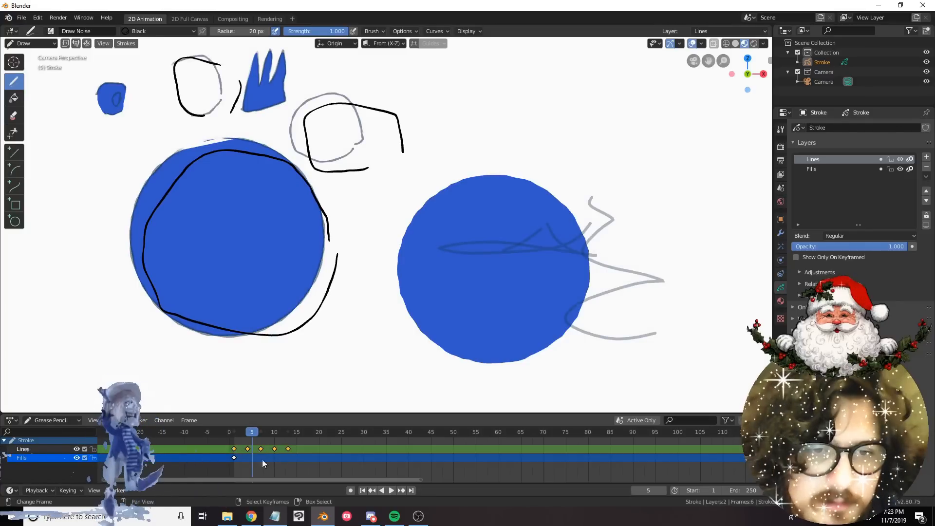
Duplicate all five Lines keyframes so the copies occupy frames 16, 19, 22, 25 and 28.
drag(262, 460, 296, 466)
key(shift+d)
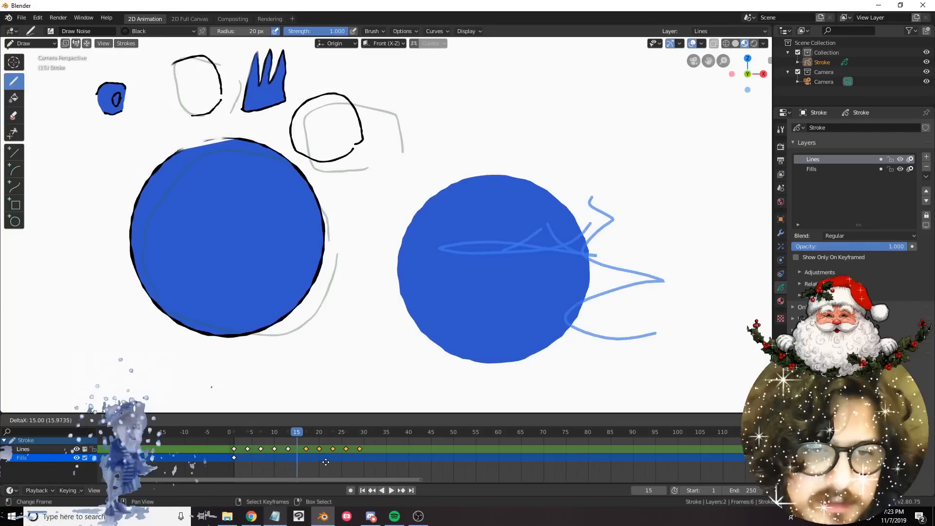
click(322, 462)
Return to frame 1 and play the animation forward, then in reverse, stopping playback each time.
drag(228, 453, 235, 458)
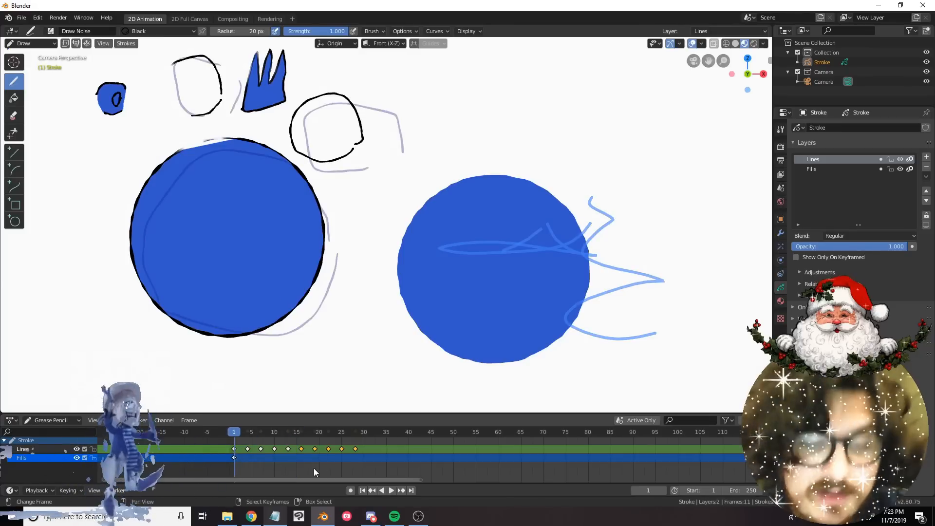
key(space)
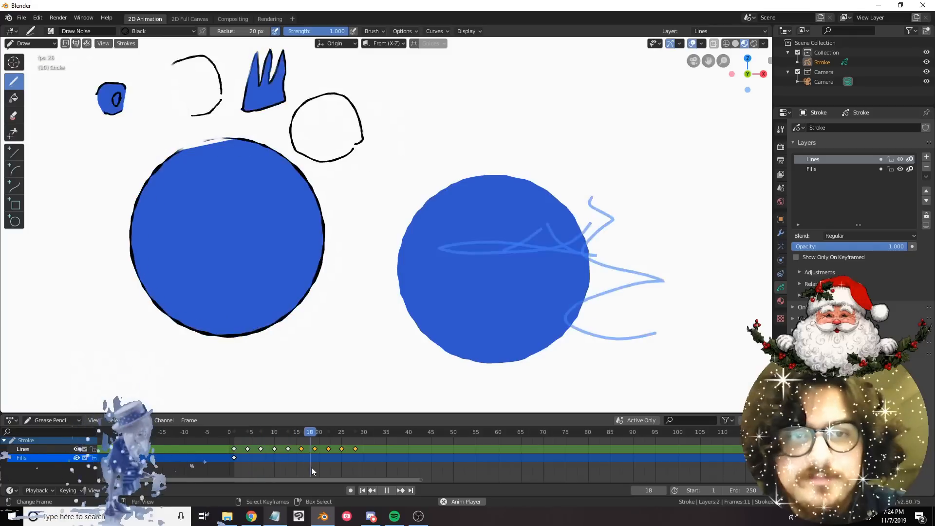
key(Escape)
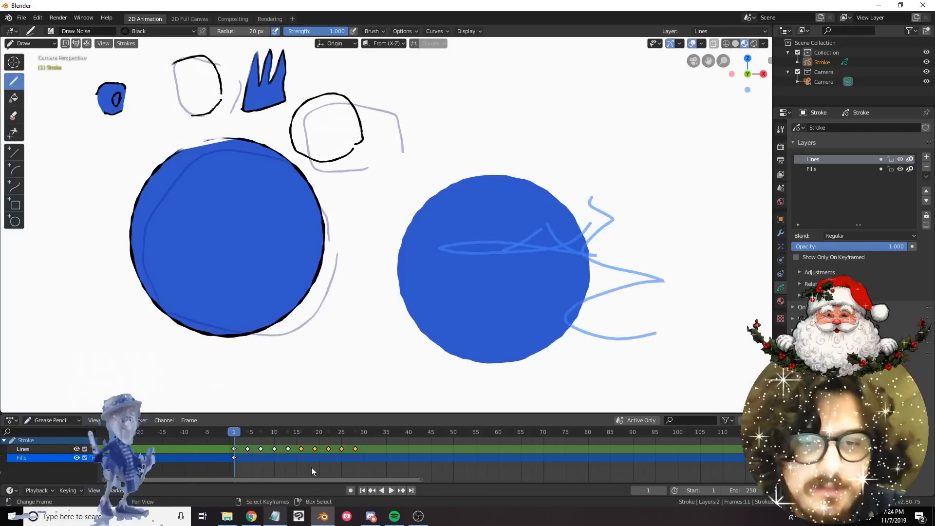
key(space)
key(Escape)
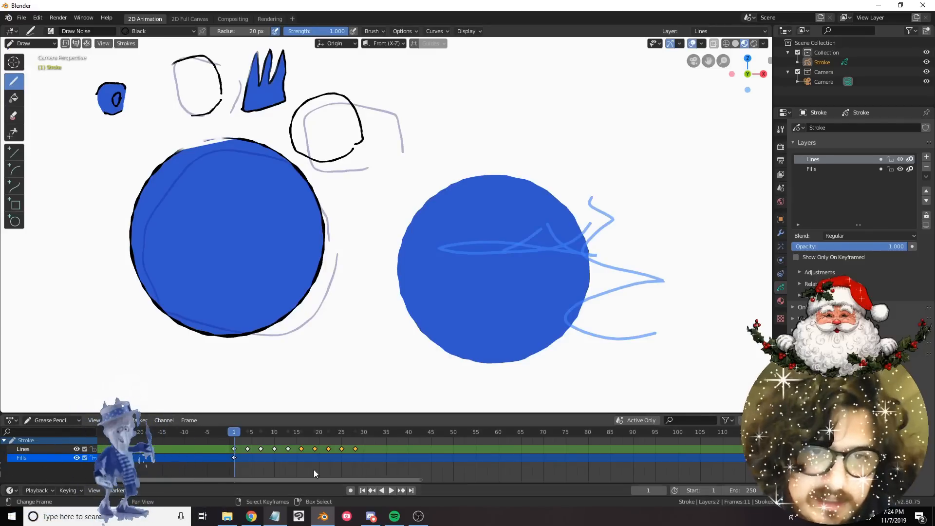
click(382, 491)
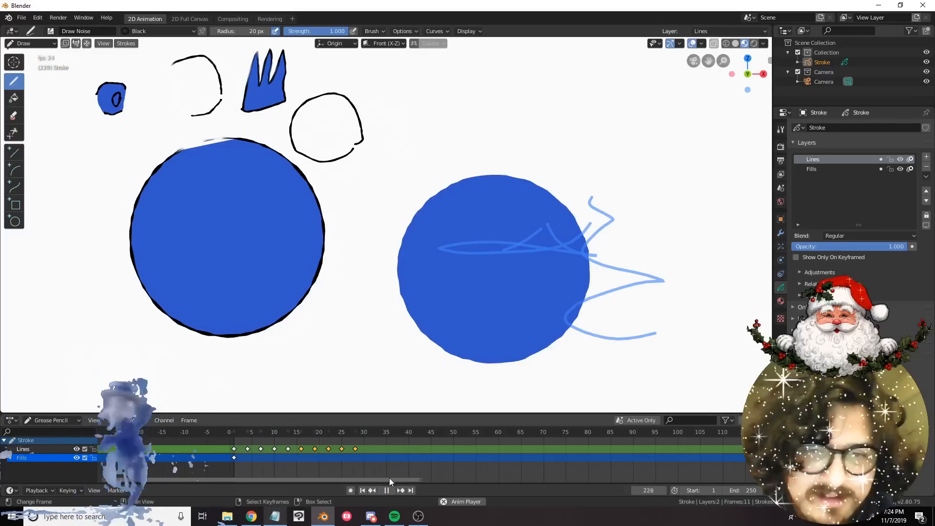
key(Escape)
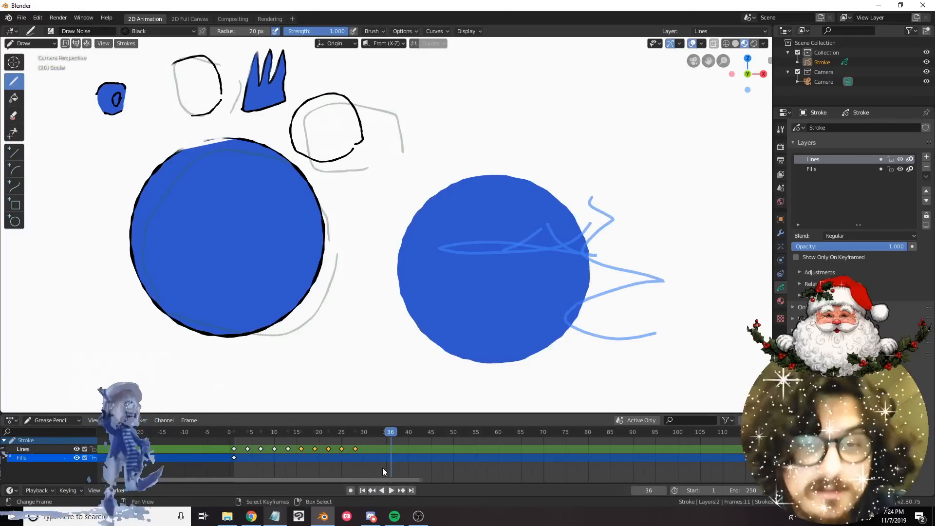
Start and stop playback several times from beyond the last keyframe, and scrub back to frame 31.
drag(383, 469, 342, 461)
key(space)
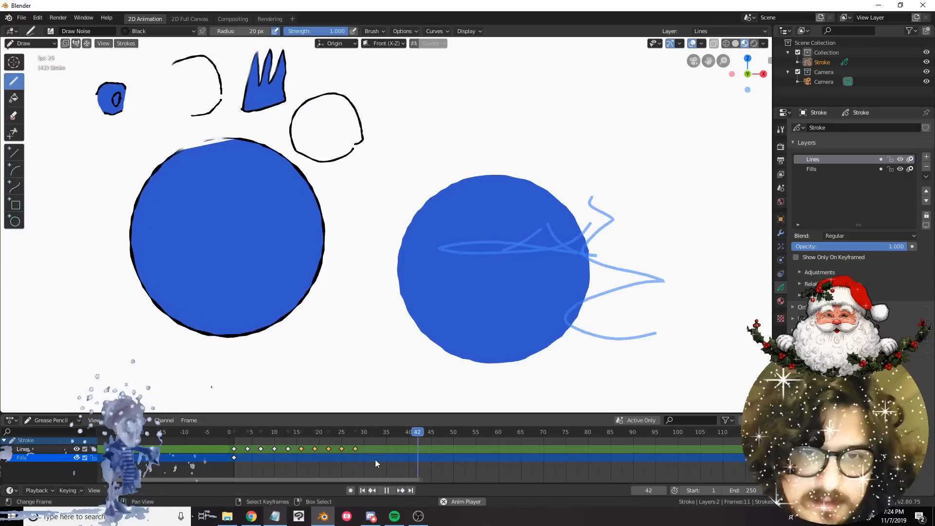
key(space)
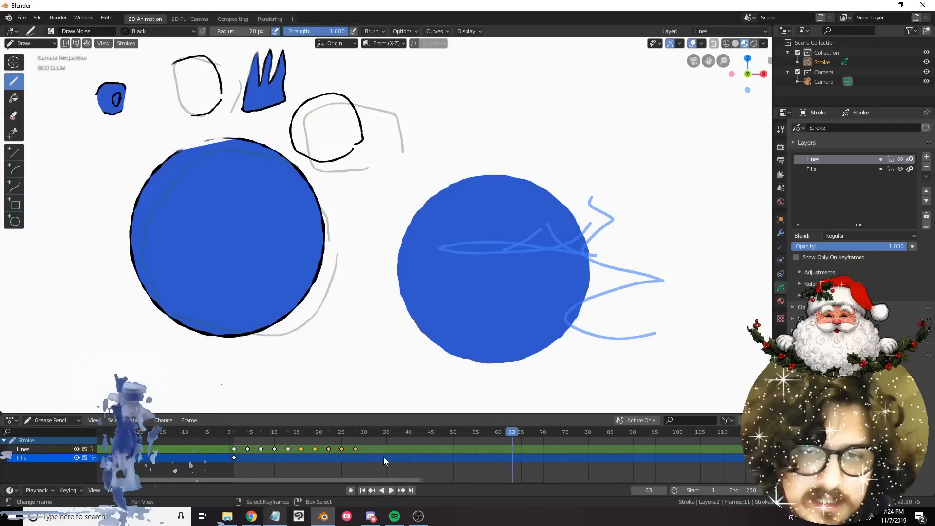
key(space)
key(space)
click(376, 459)
key(space)
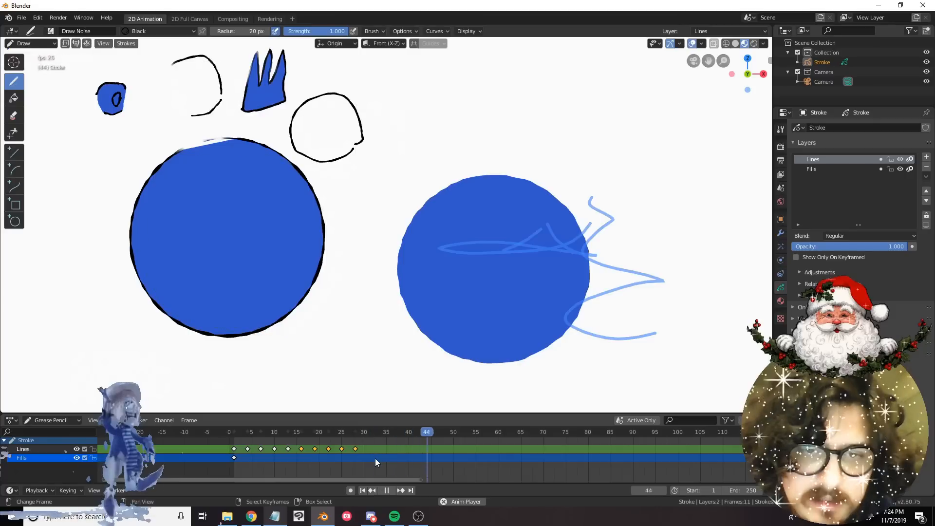
key(Escape)
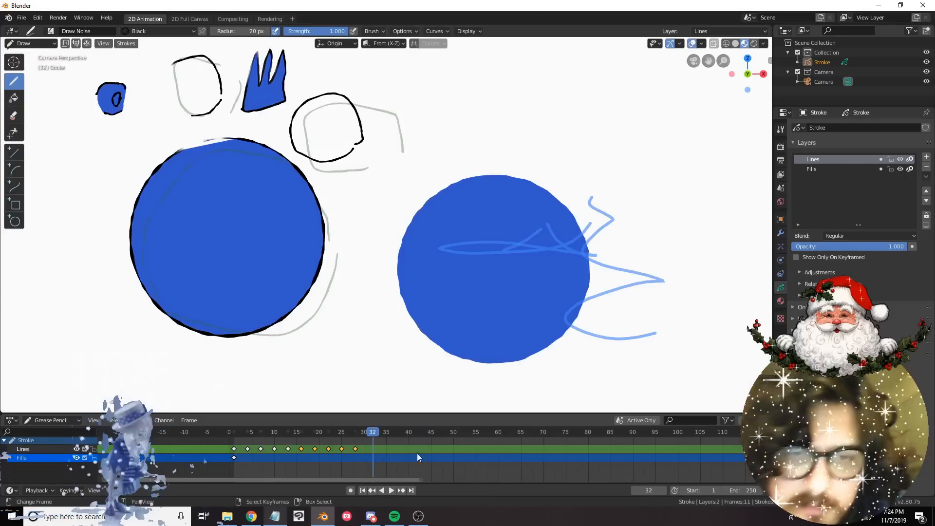
drag(417, 453, 369, 451)
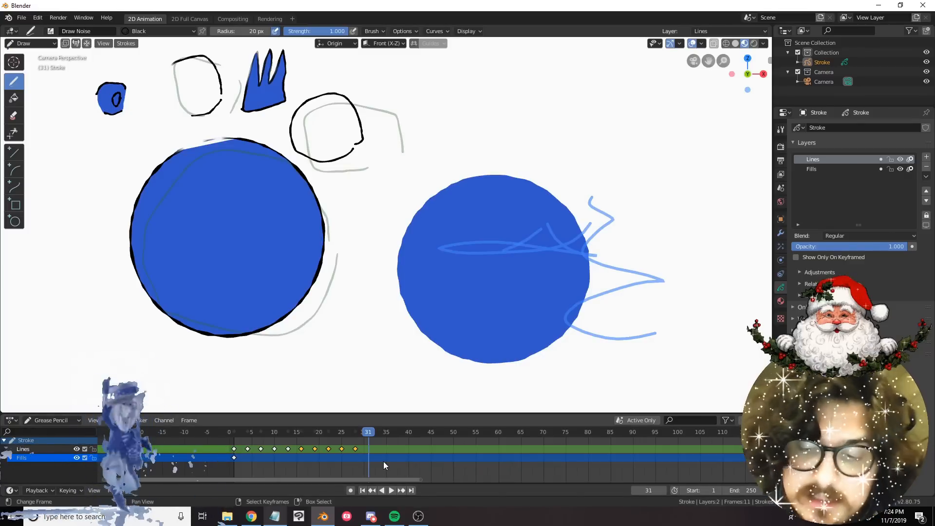
Jump backward keyframe by keyframe on the Lines layer from frame 31 to frame 16.
key(Down)
key(Down)
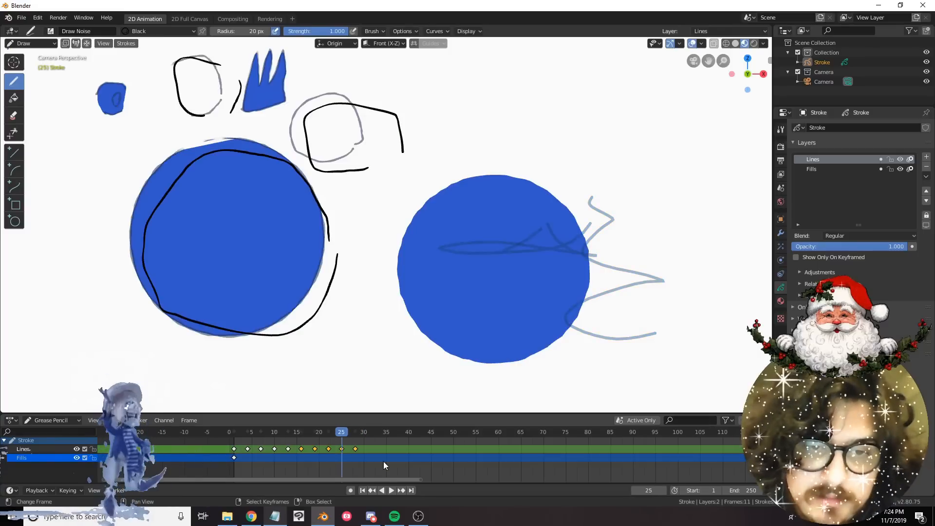
key(Down)
key(Down)
key(Down)
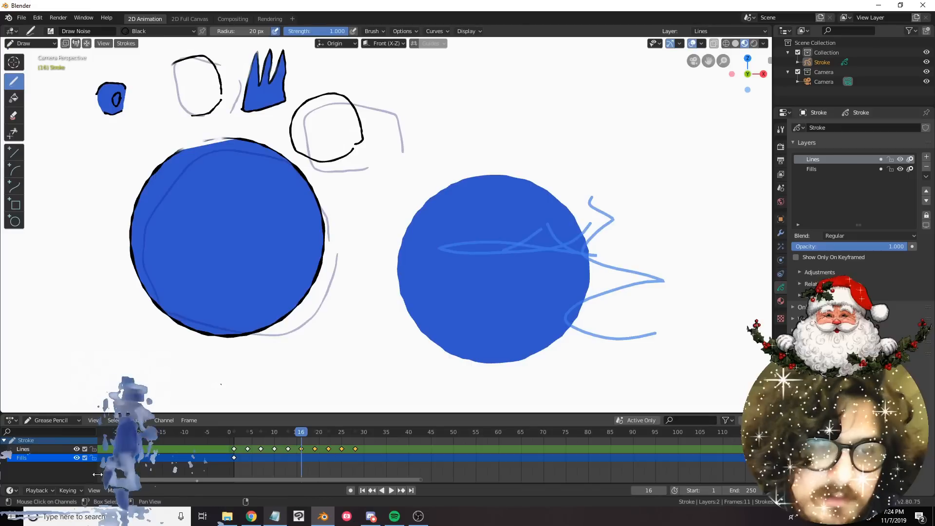
Make the Fills layer active and jump back to its keyframe at frame 1.
click(33, 457)
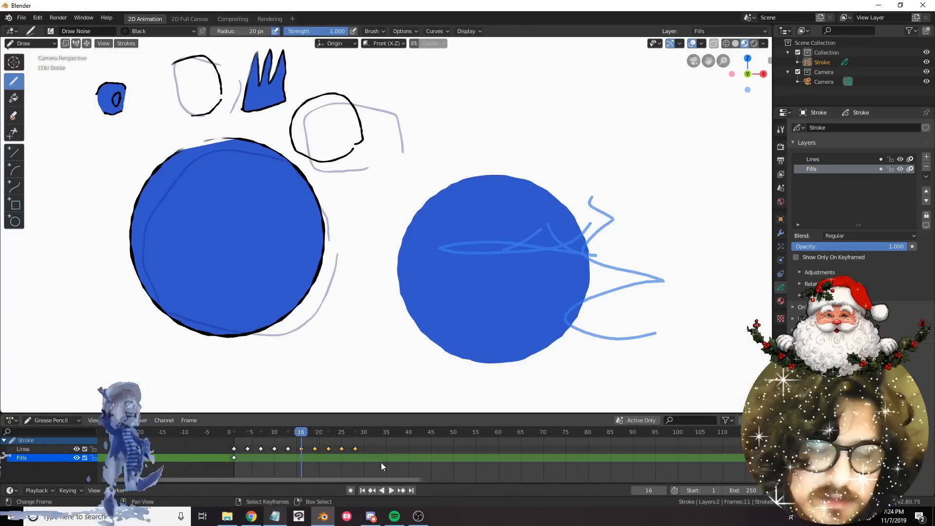
key(Down)
key(Down)
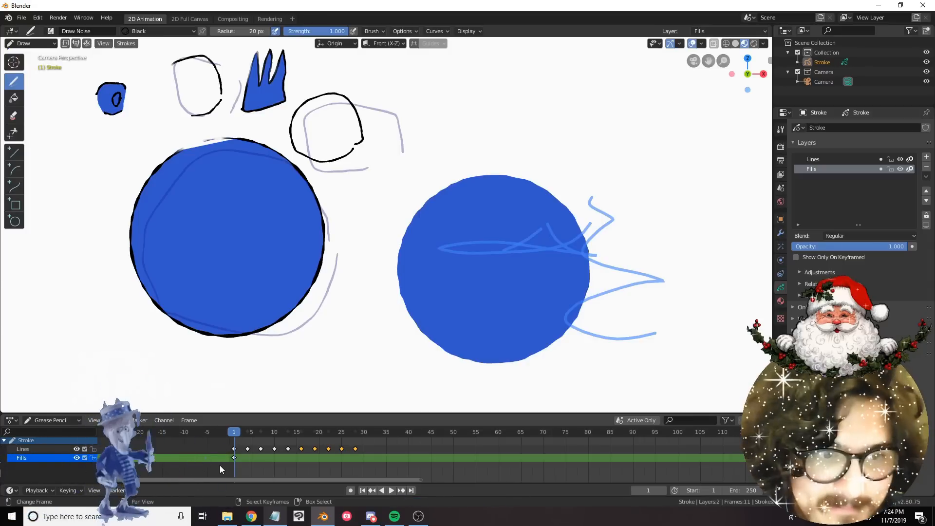
Turn off Only Keyframes from Selected Channels in the timeline's view options.
click(68, 490)
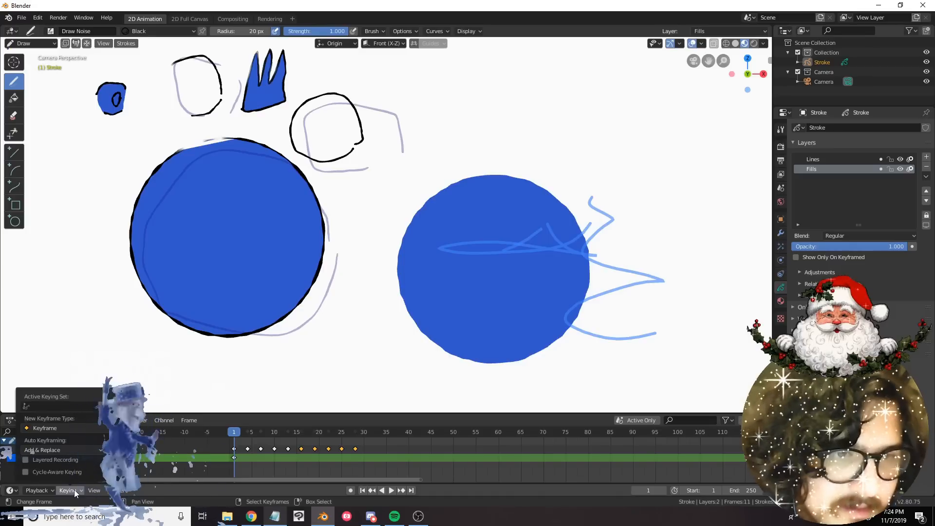
click(75, 491)
click(95, 491)
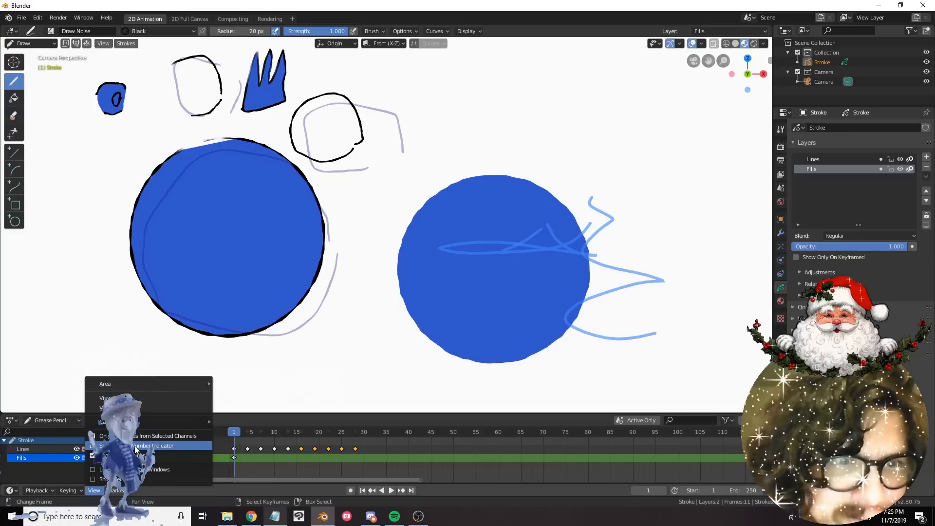
click(188, 420)
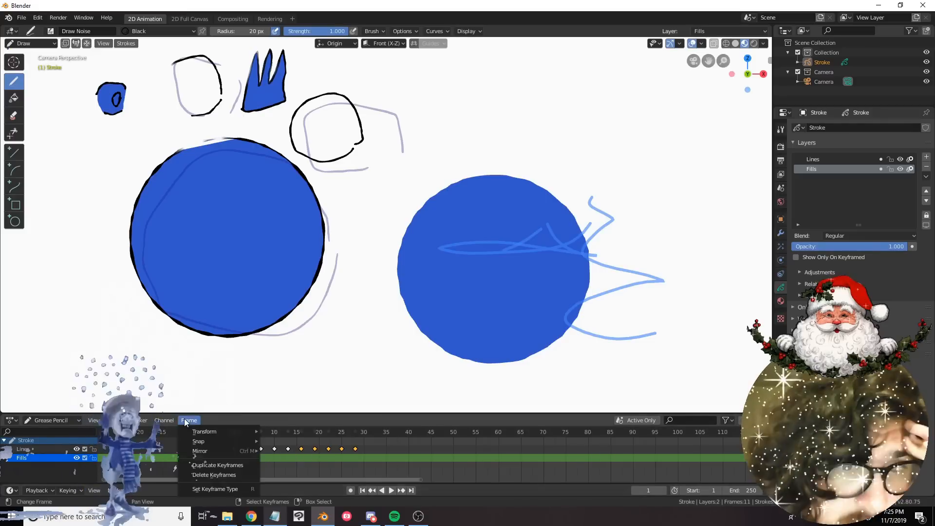
mouse_move(139, 420)
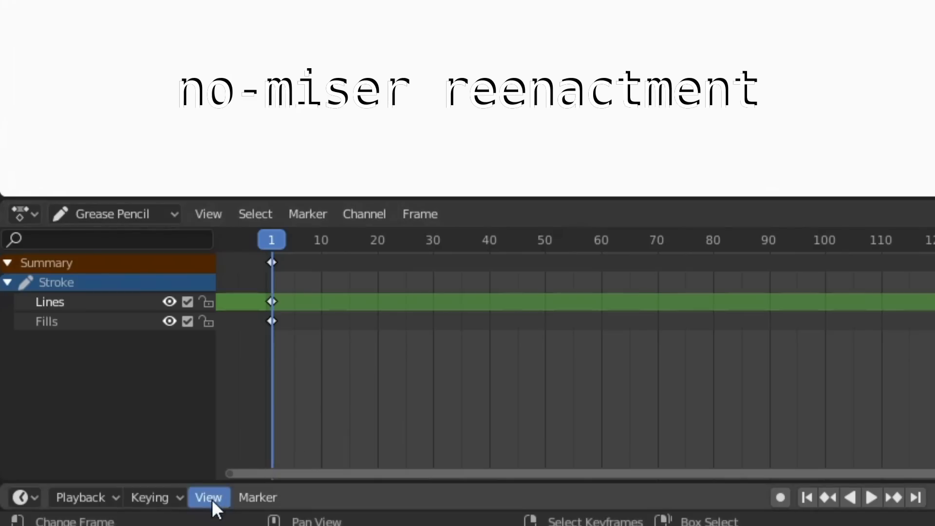
click(212, 499)
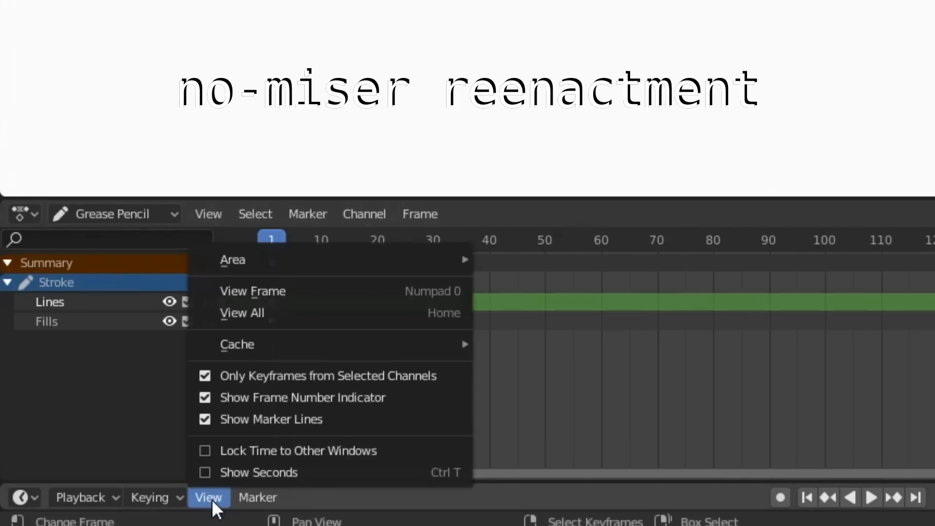
click(375, 376)
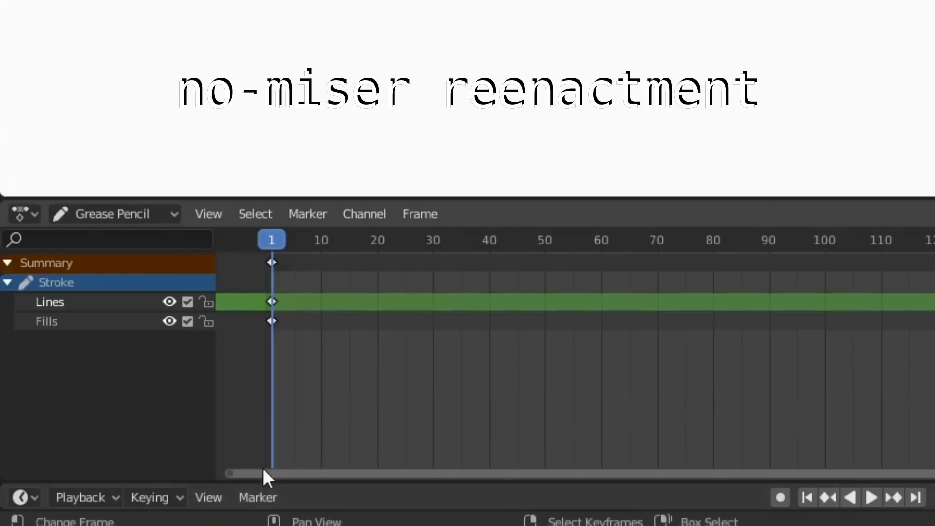
click(215, 501)
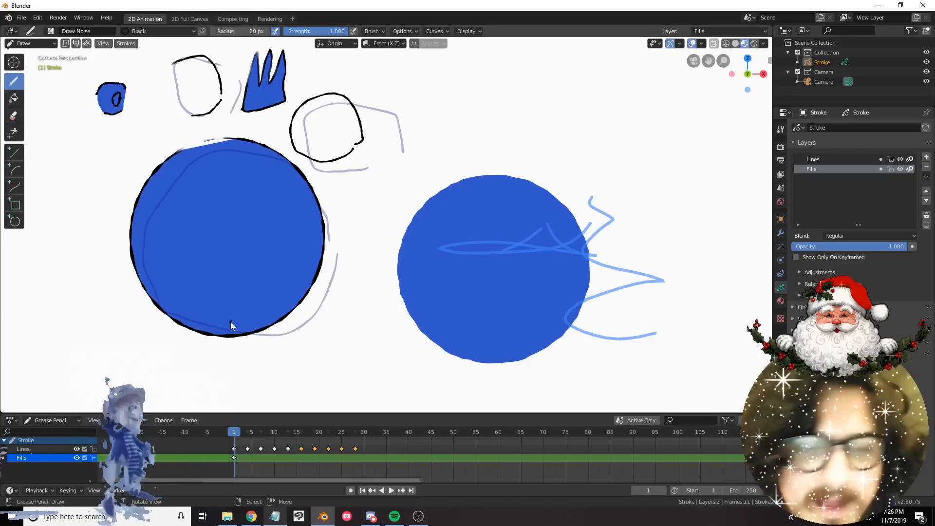
Advance from frame 1 to the redrawn outlines at frame 4 with the Fills layer active.
key(Right)
key(Right)
key(Right)
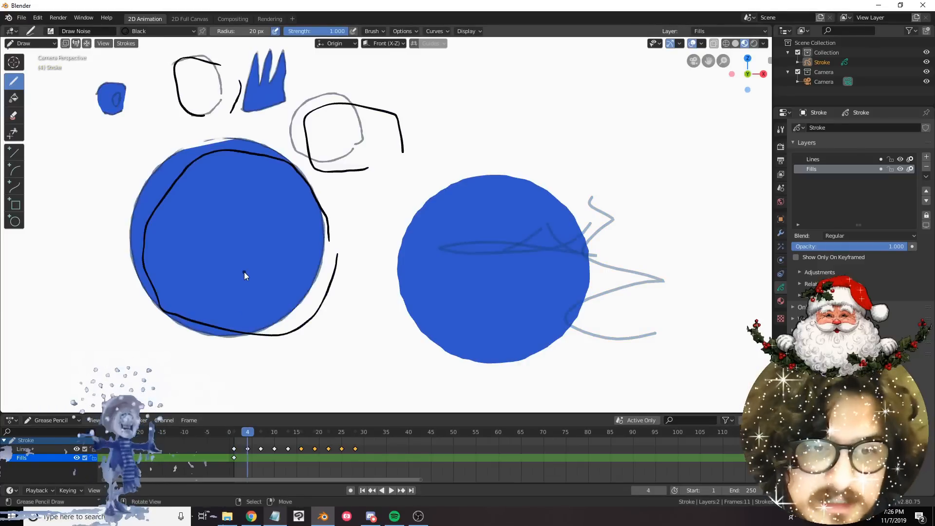
Step keyframe by keyframe from frame 4 forward to frame 16, and backward and forward around frame 10.
key(Up)
key(Up)
key(Up)
key(Up)
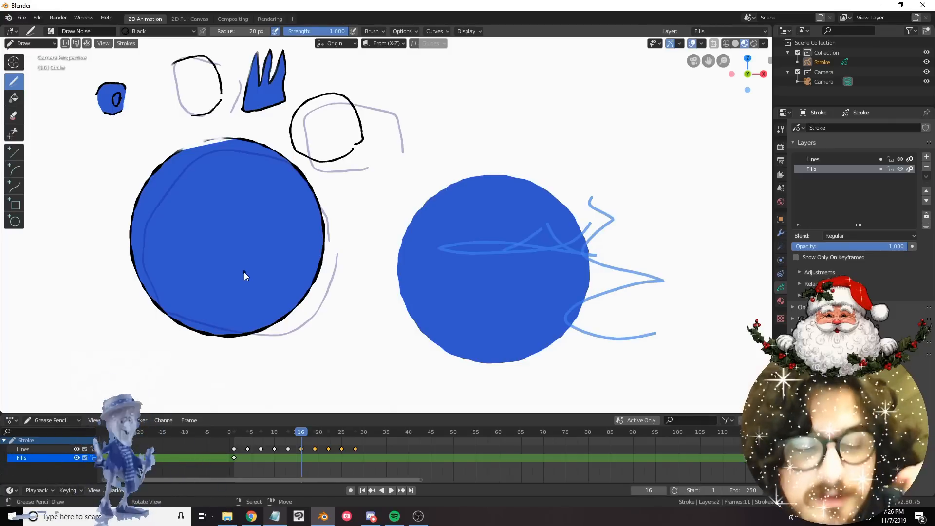
key(Down)
key(Down)
key(Down)
key(Down)
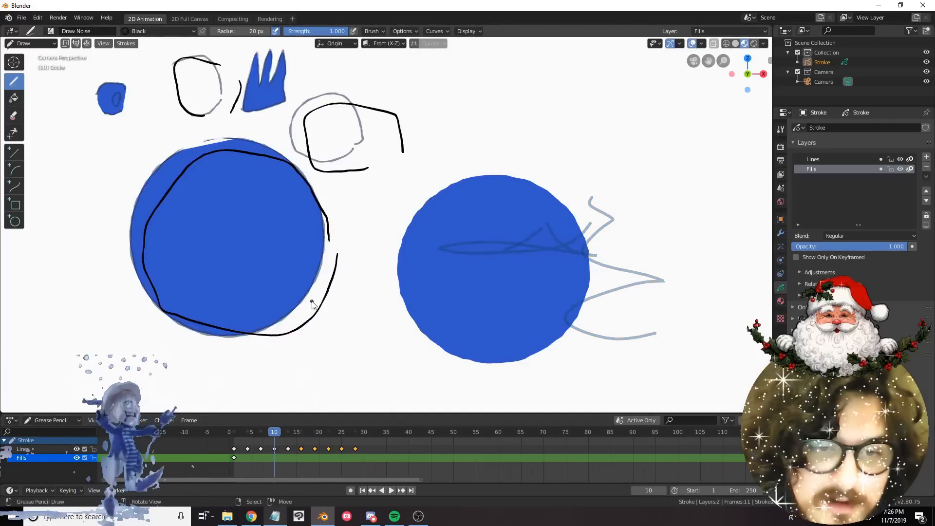
key(Up)
key(Up)
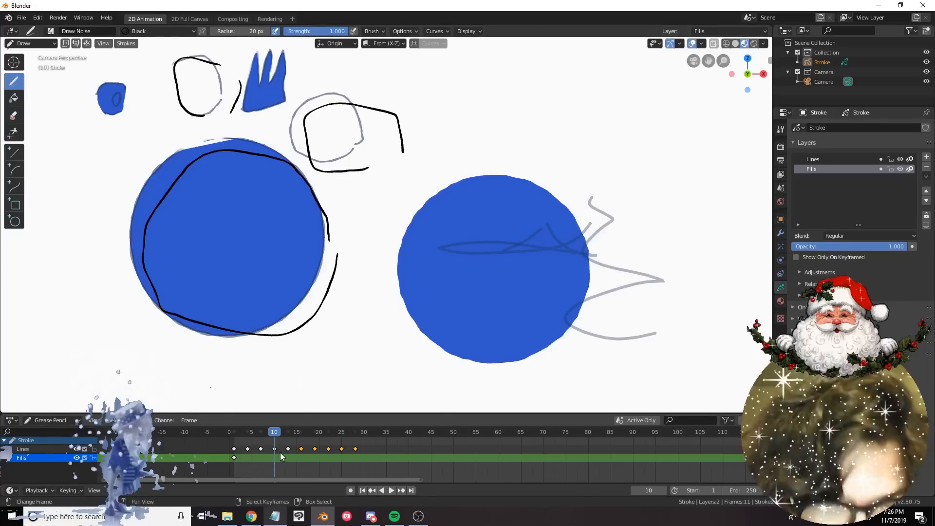
Play the animation briefly from frame 10, stop it at frame 13 and scrub to frame 16.
key(space)
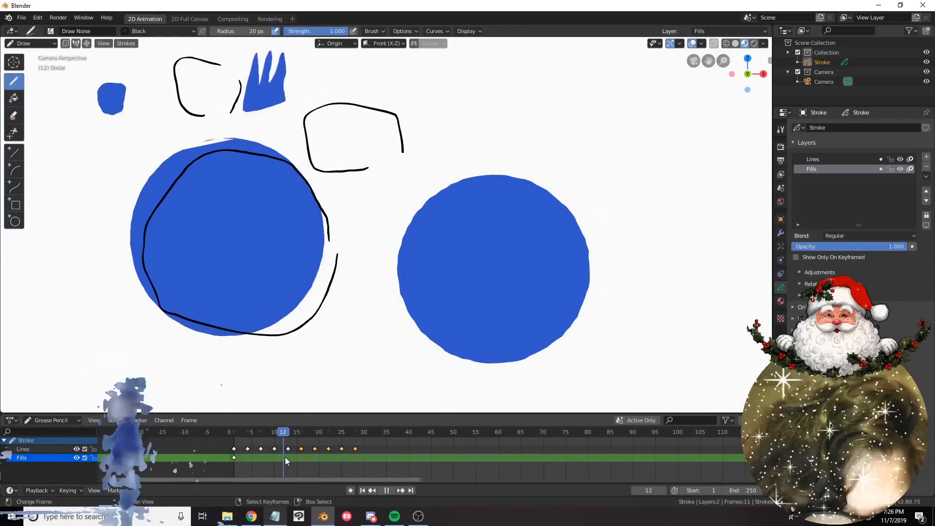
key(space)
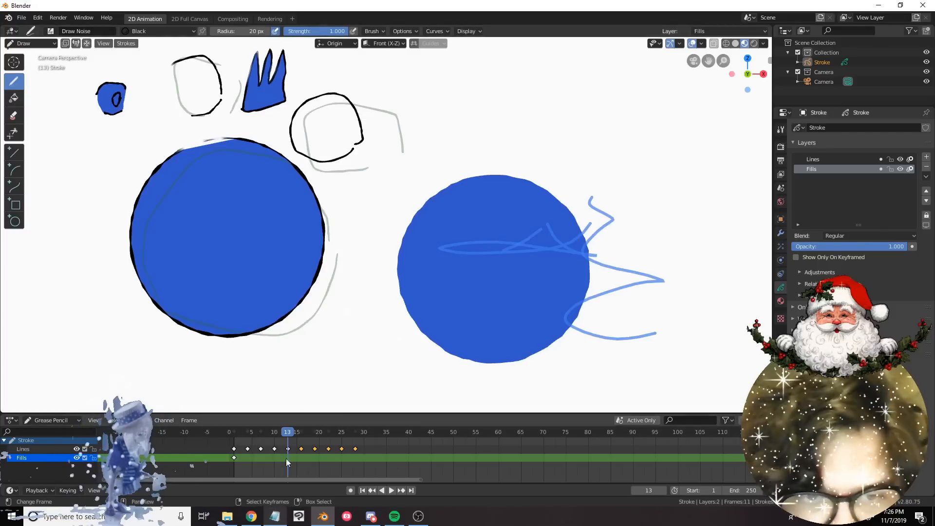
drag(289, 460, 299, 458)
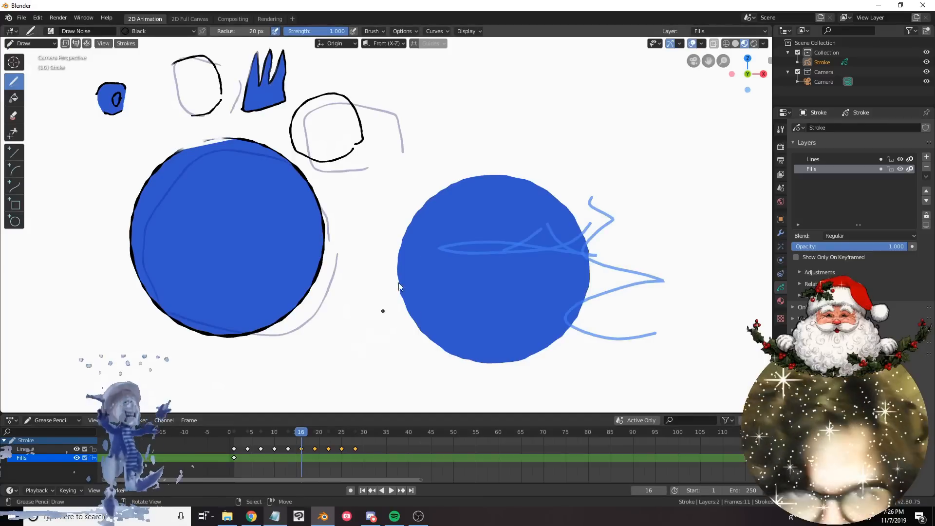
Jump through the keyframes back to frame 1, forward to frame 22 and back to frame 1 again.
key(Down)
key(Down)
key(Down)
key(Down)
key(Down)
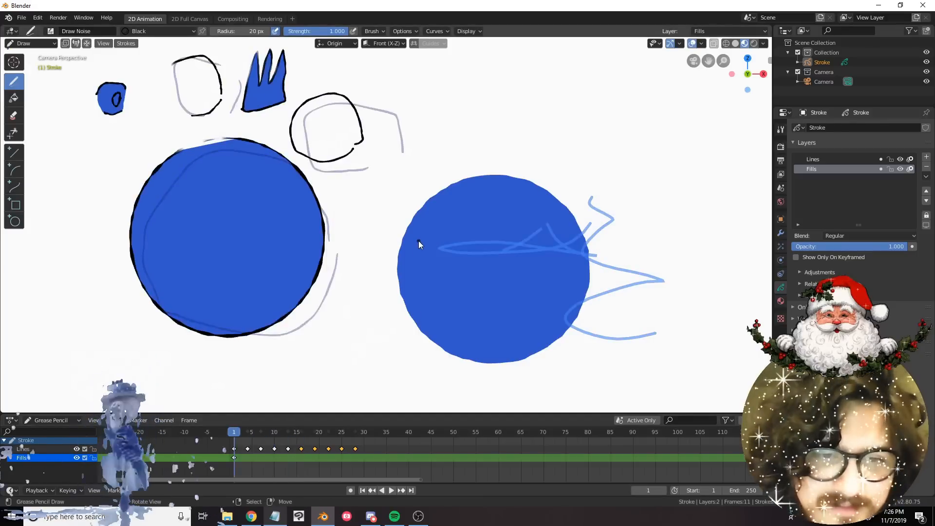
key(Up)
key(Up)
key(Up)
key(Up)
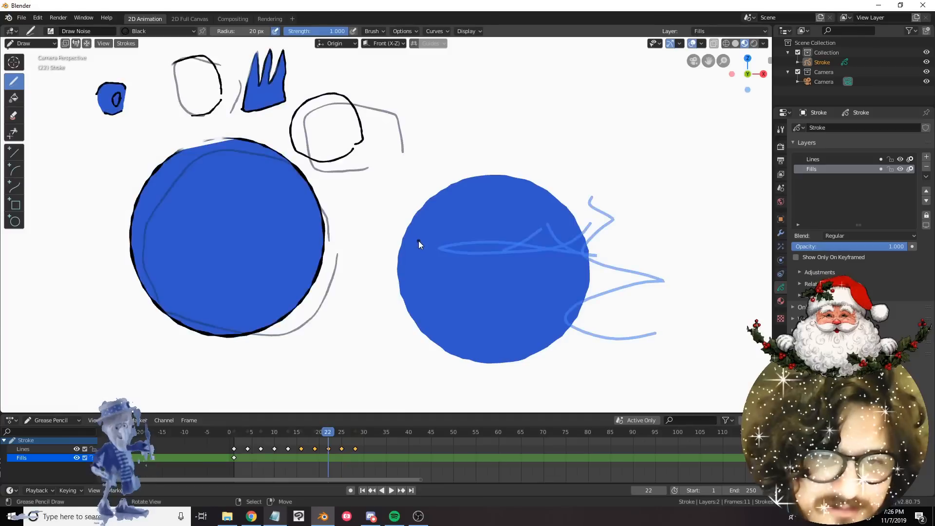
key(Down)
key(Down)
key(Down)
key(Down)
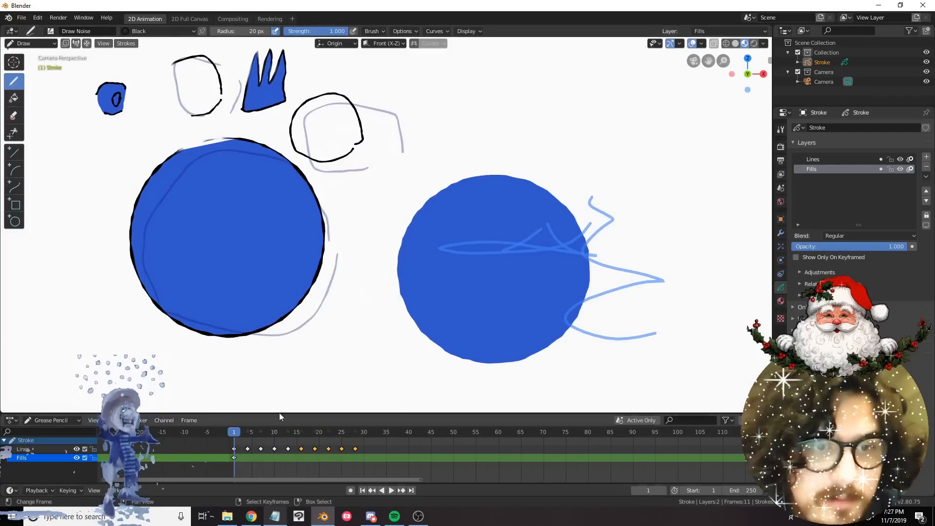
Turn on Active Only in the dope sheet, and collapse and re-expand the Stroke channel group.
click(634, 418)
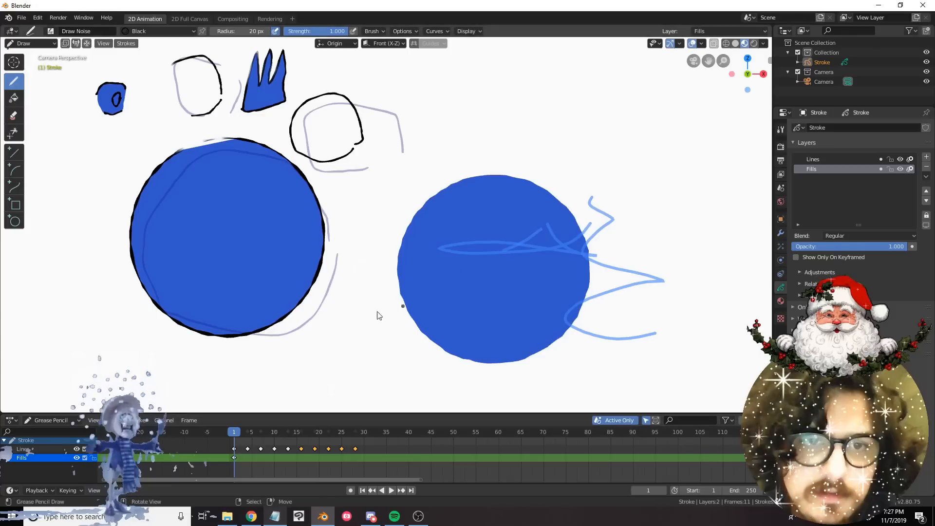
scroll(312, 461, down, 2)
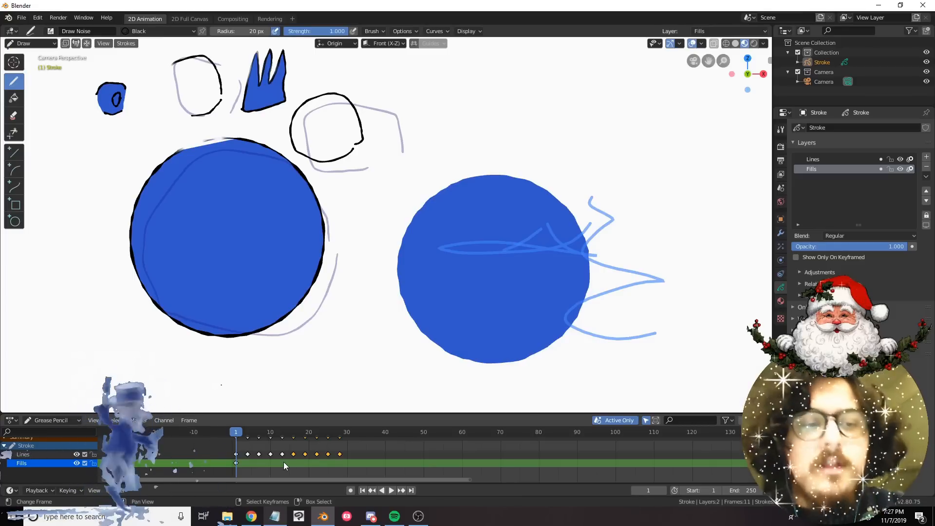
scroll(63, 456, up, 1)
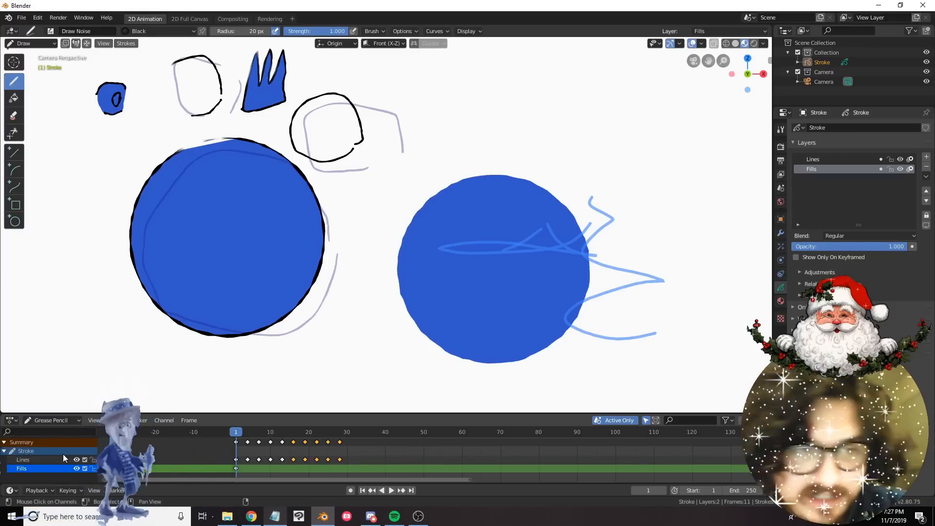
click(4, 451)
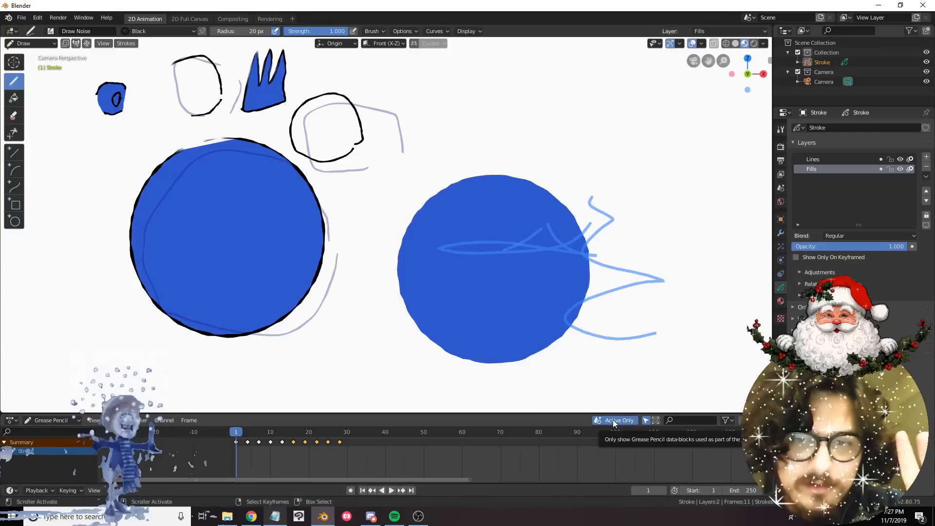
scroll(366, 291, down, 1)
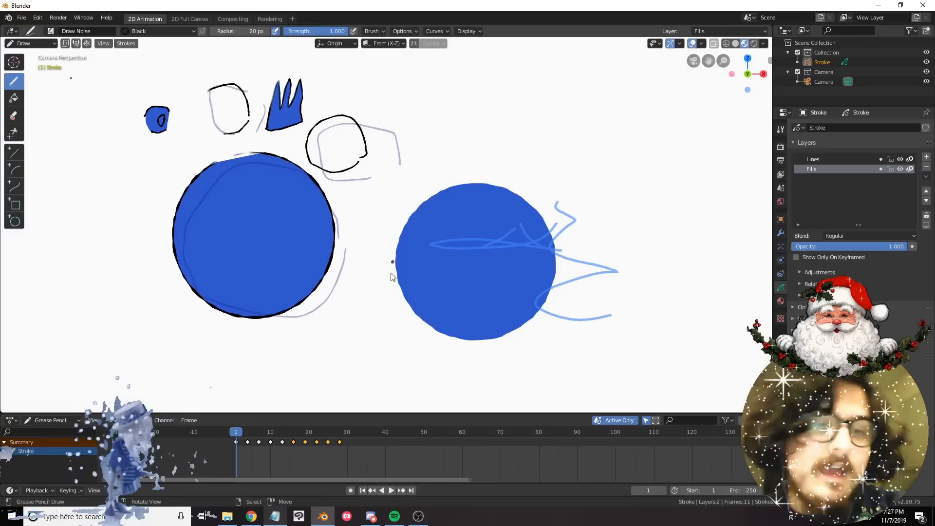
click(4, 451)
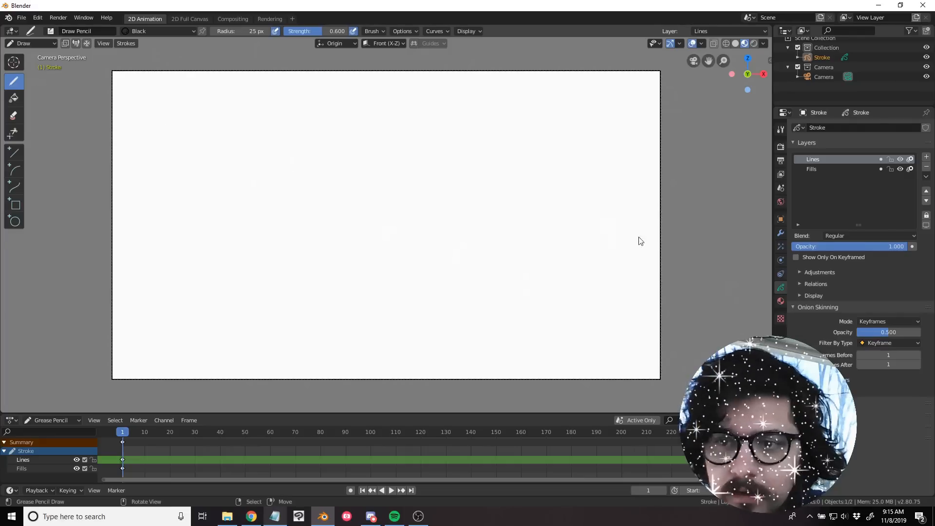
Sketch several overlapping freehand loops on the Lines layer at frame 1 with the Draw Pencil brush and Black material.
click(781, 300)
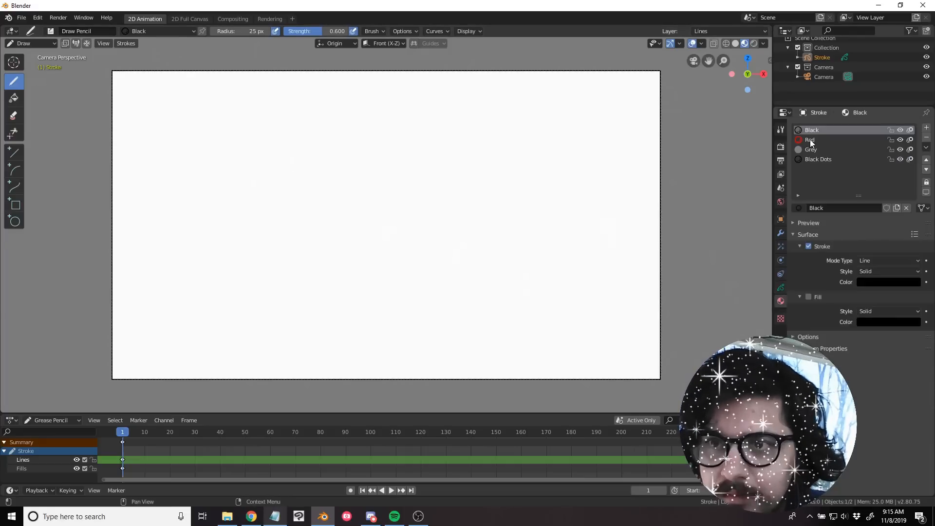
click(781, 289)
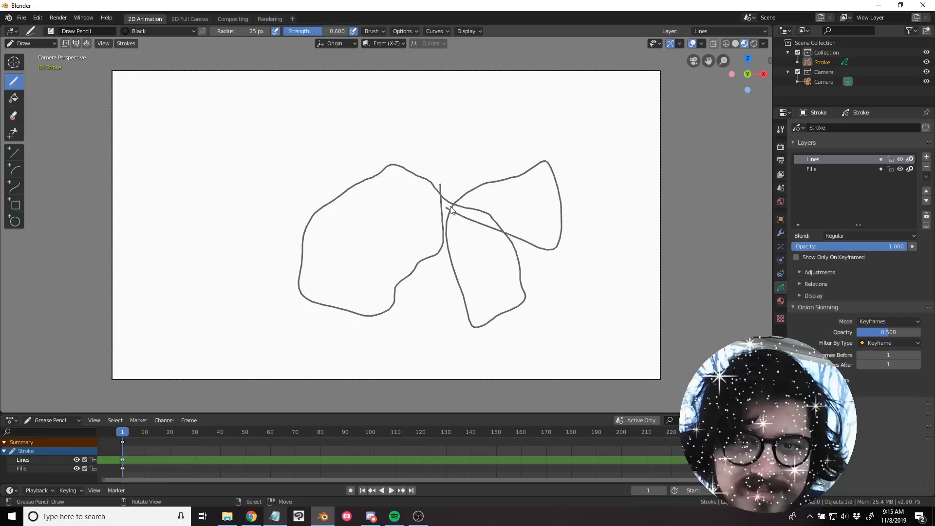
scroll(491, 198, up, 1)
shift+middle_drag(479, 212, 471, 219)
scroll(467, 221, down, 1)
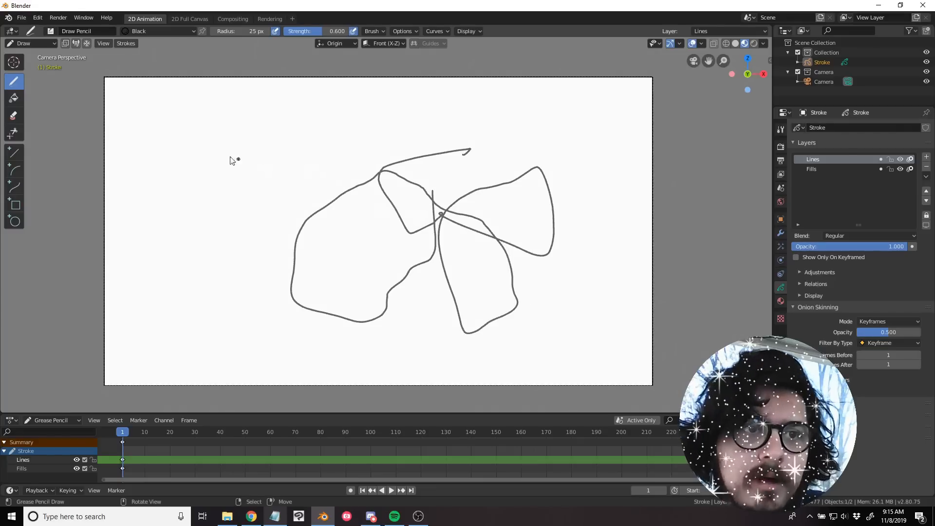
Switch the stroke object to Edit Mode and toggle between Edit Mode and Object Mode, ending in Object Mode.
click(45, 42)
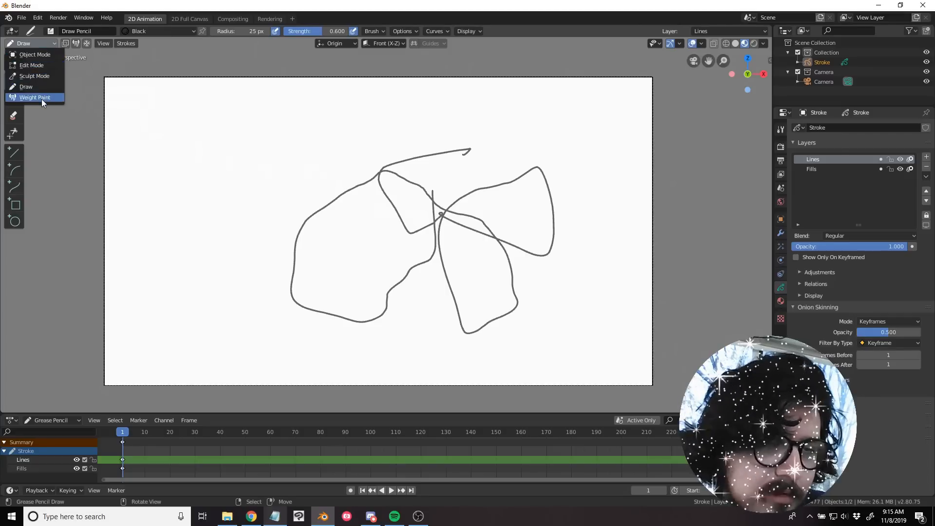
click(27, 65)
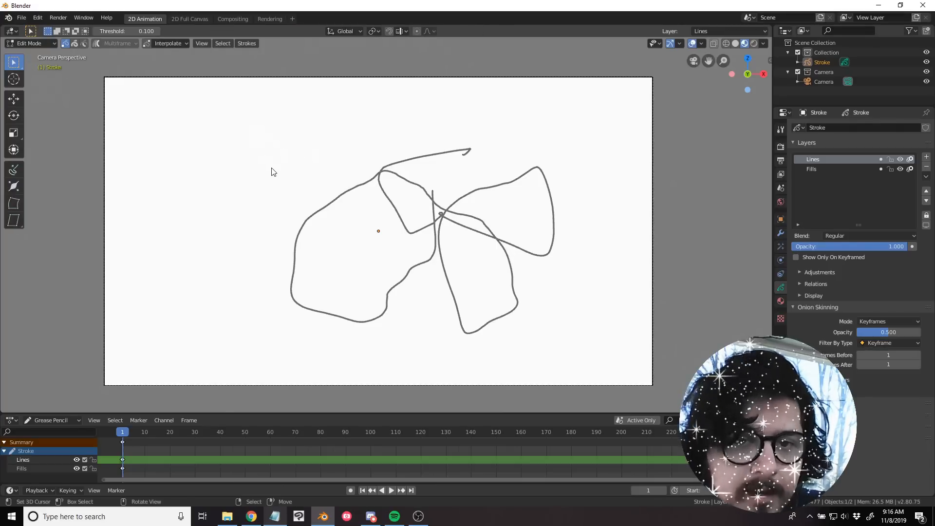
key(Tab)
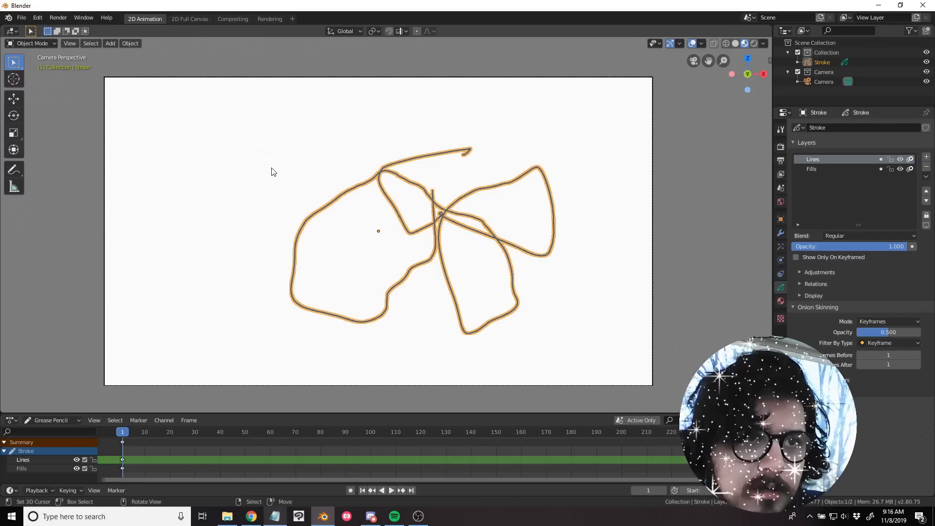
key(Tab)
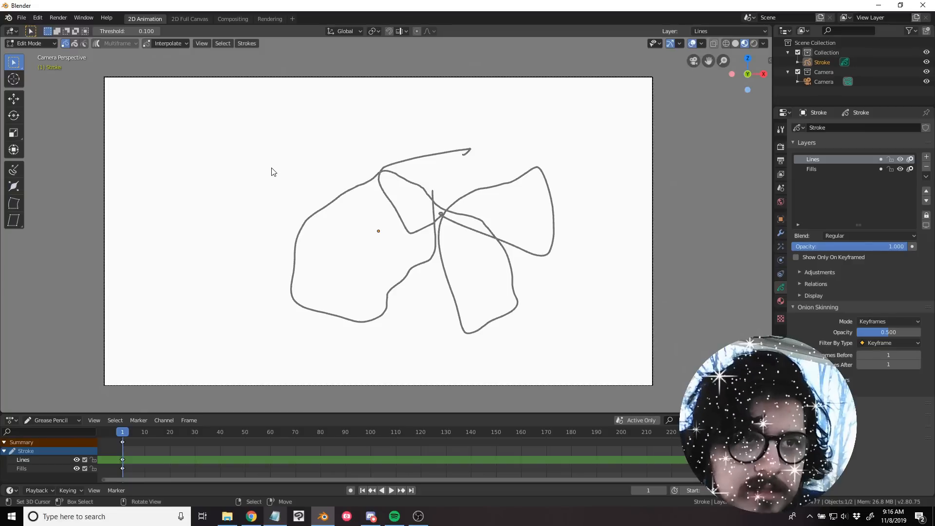
key(Tab)
key(Tab)
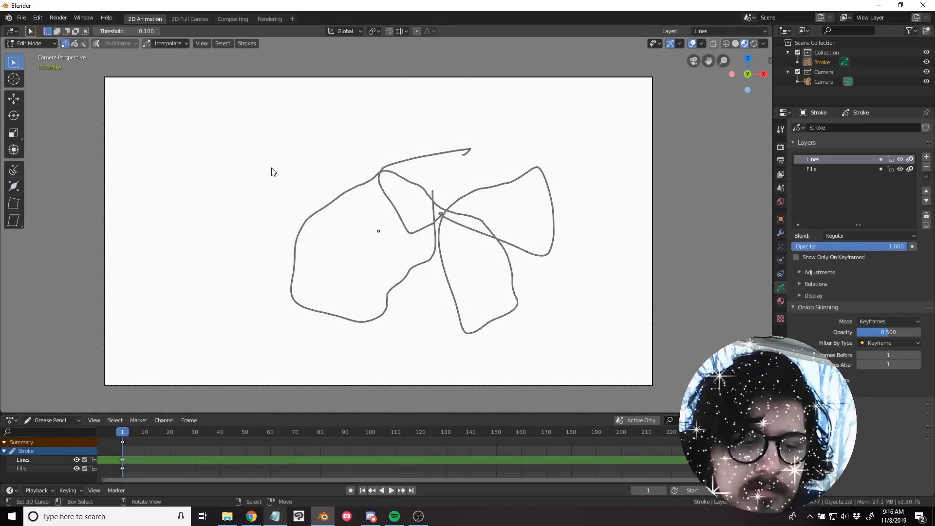
key(Tab)
key(Tab)
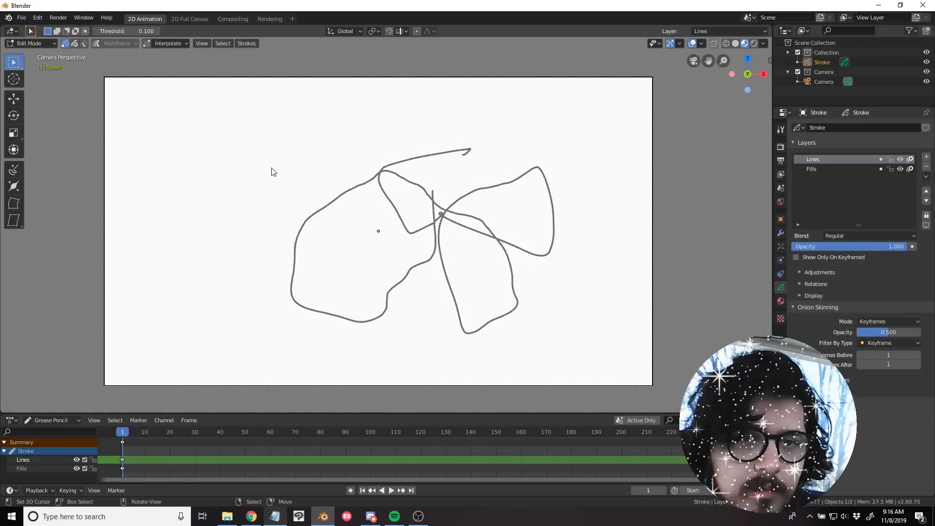
key(Tab)
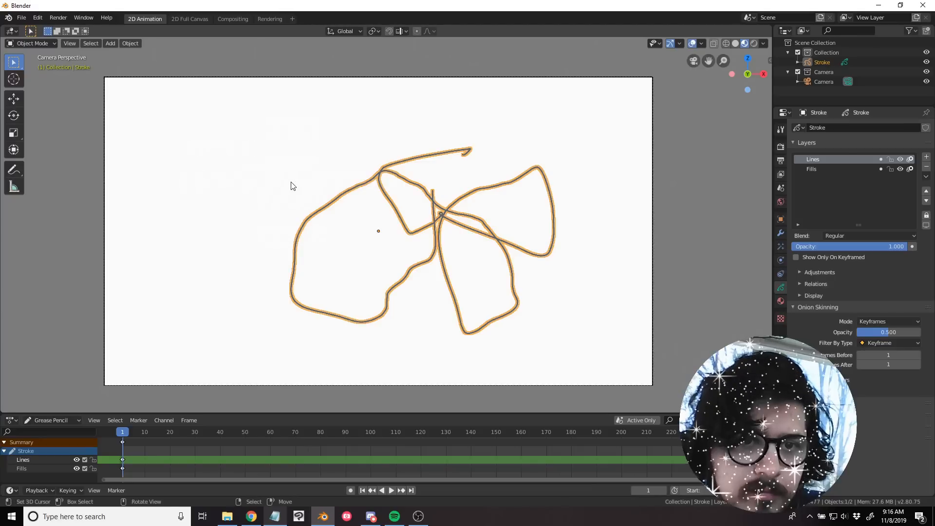
Switch the stroke object to Draw mode and from there to Edit Mode.
key(ctrl+Tab)
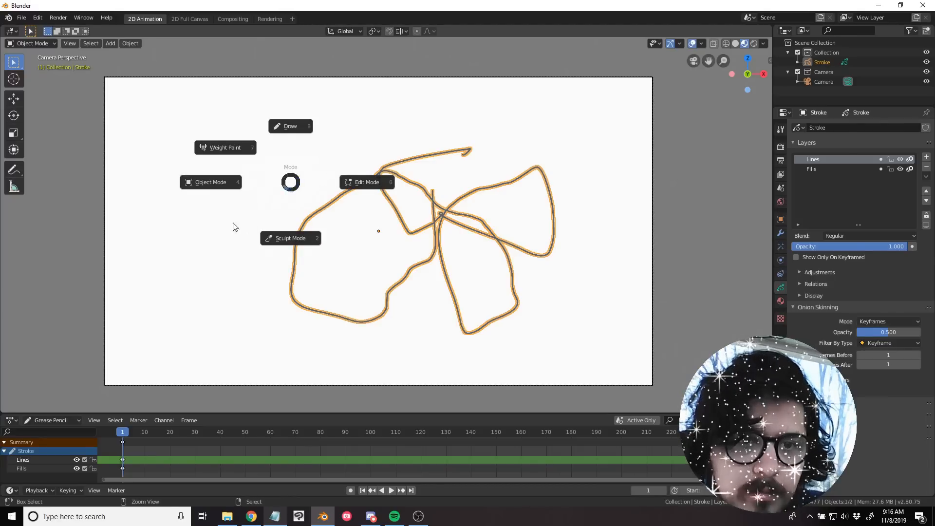
click(295, 135)
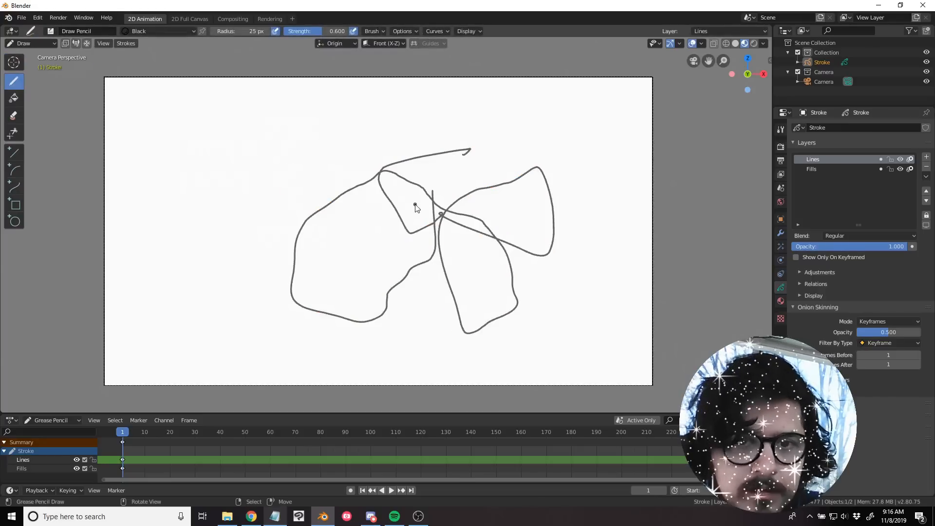
scroll(415, 207, up, 1)
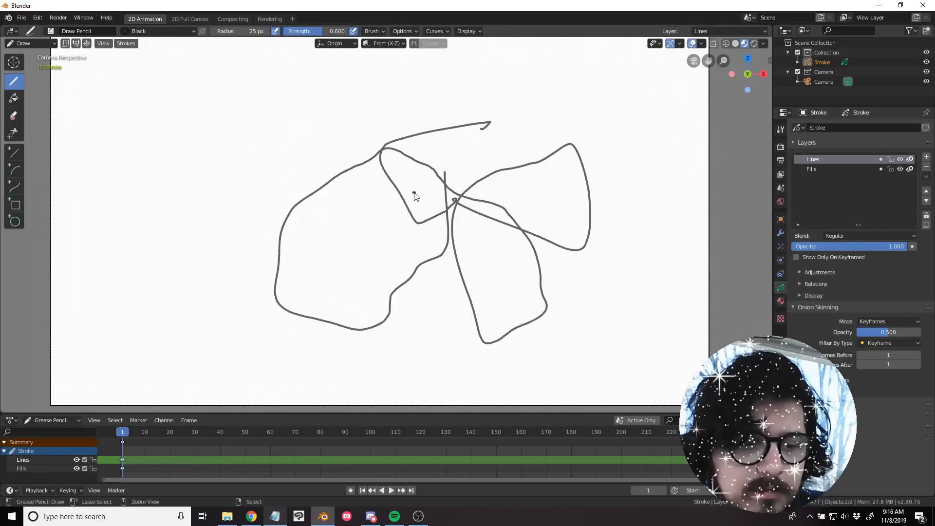
key(ctrl+Tab)
click(489, 193)
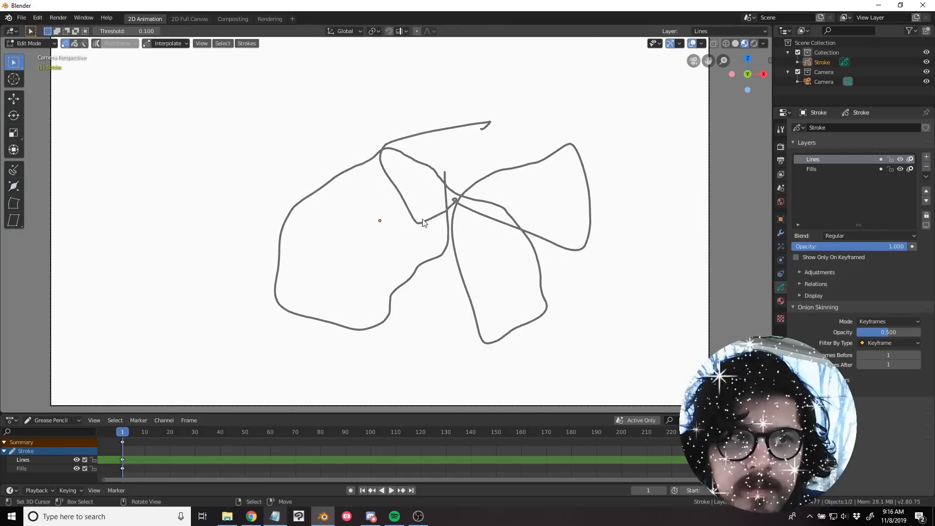
Select individual points on the freehand strokes near the bend and crossing in the middle of the drawing.
scroll(423, 219, up, 1)
shift+middle_drag(422, 210, 377, 217)
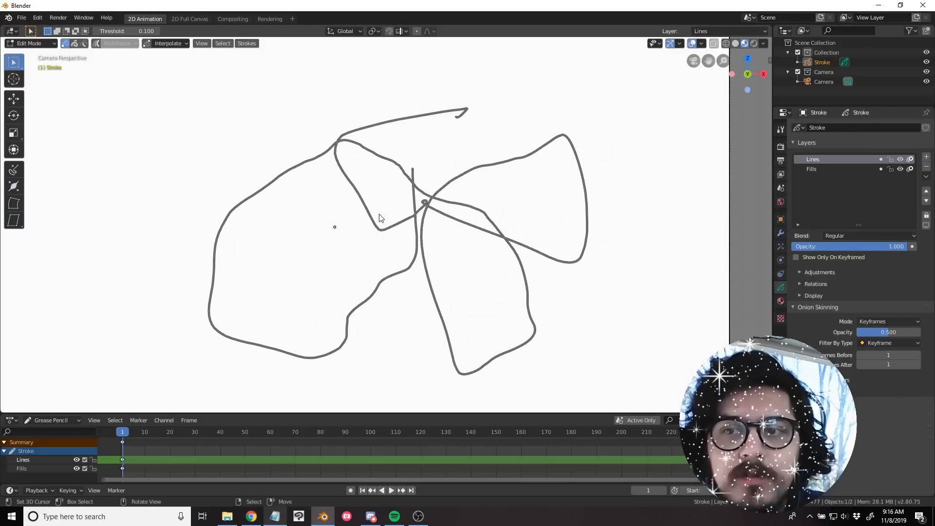
scroll(386, 198, up, 1)
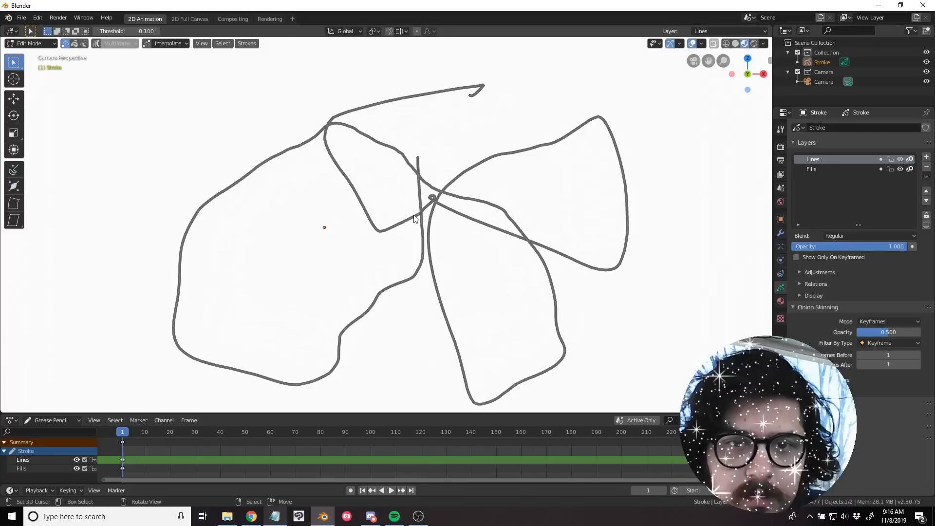
scroll(424, 220, up, 6)
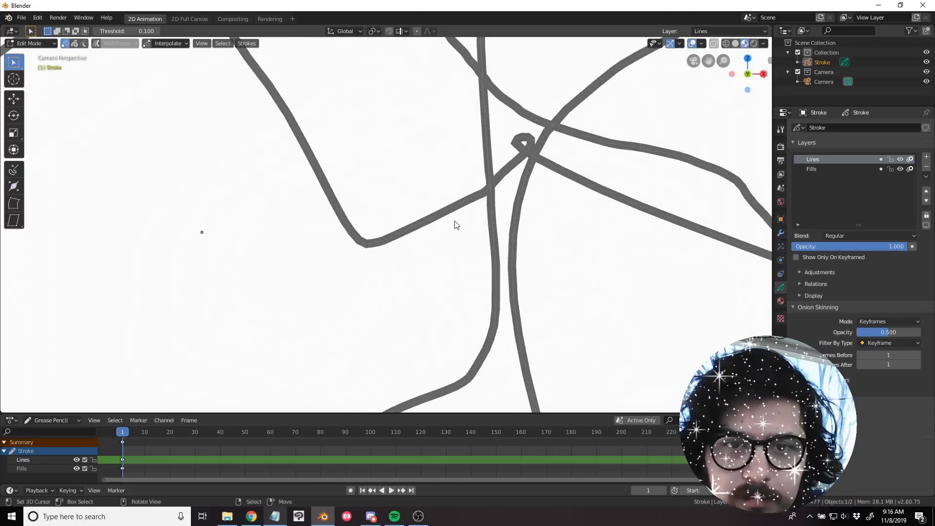
scroll(439, 224, down, 4)
scroll(399, 230, up, 1)
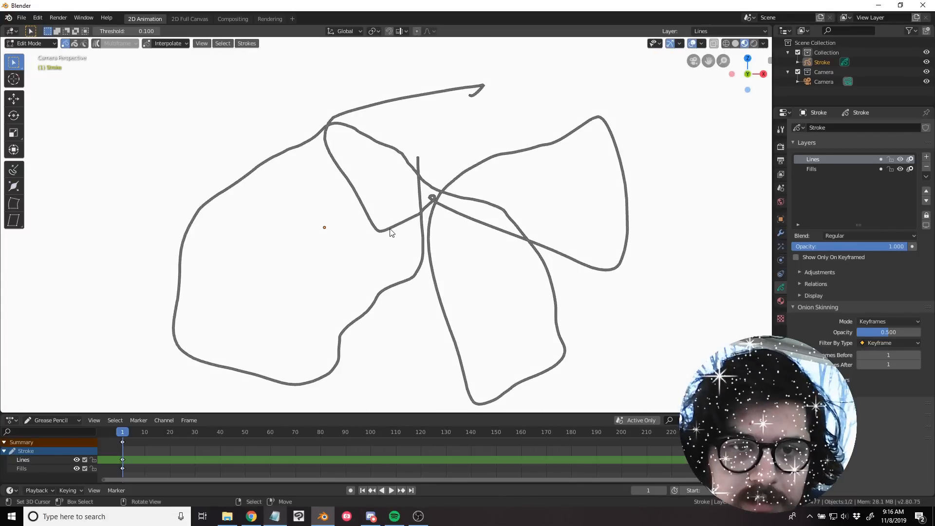
click(389, 232)
scroll(385, 234, up, 7)
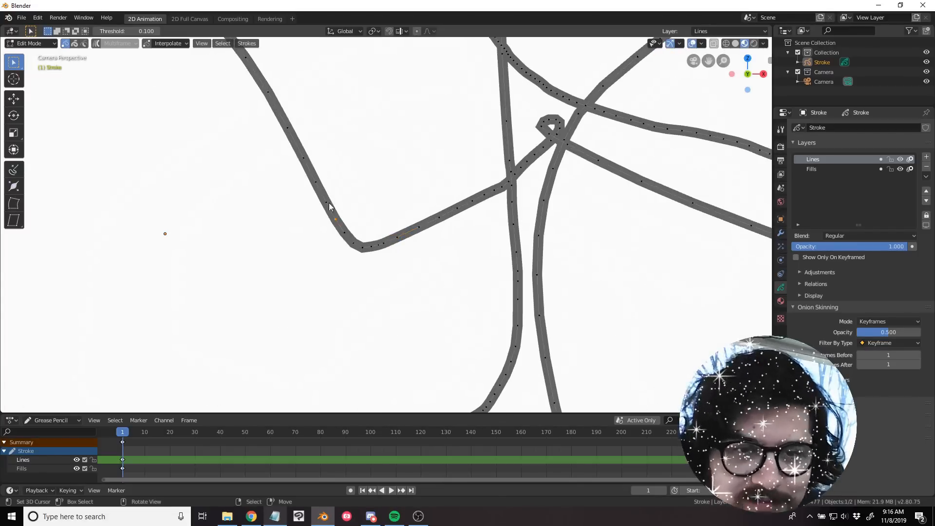
scroll(307, 177, down, 5)
scroll(434, 200, up, 3)
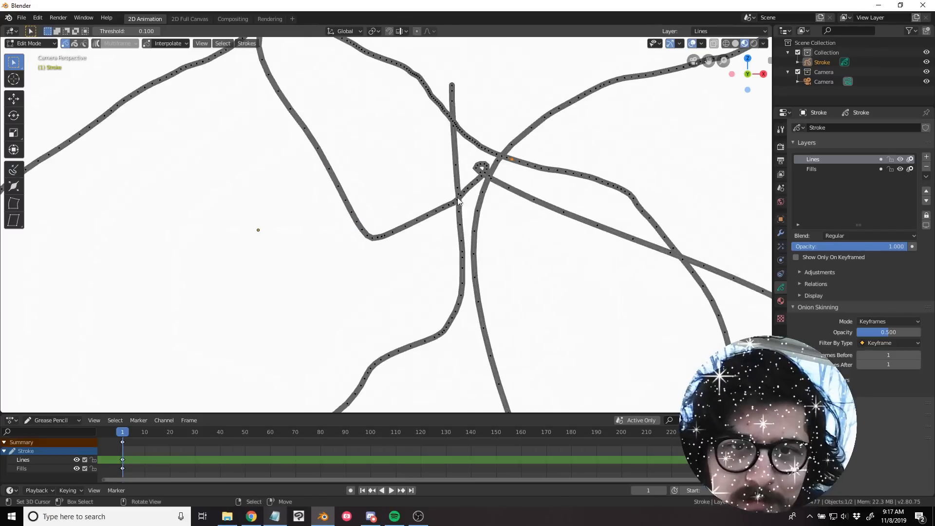
Move the selected stroke point beside the central crossing up into a spike and back down onto the line.
scroll(417, 244, up, 3)
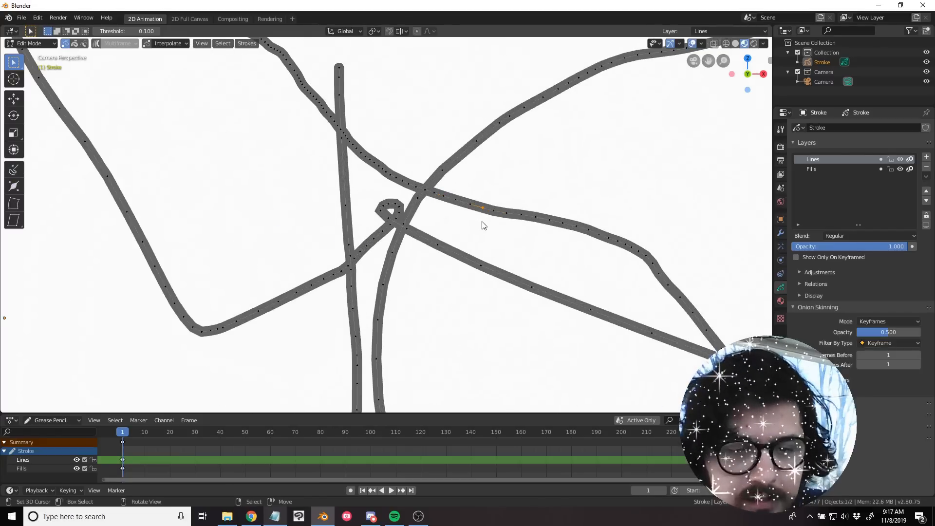
key(g)
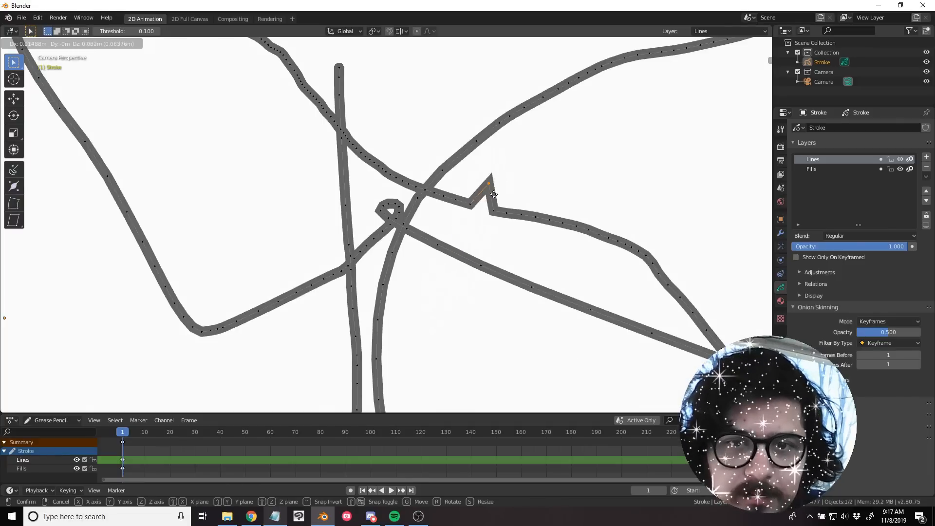
click(491, 217)
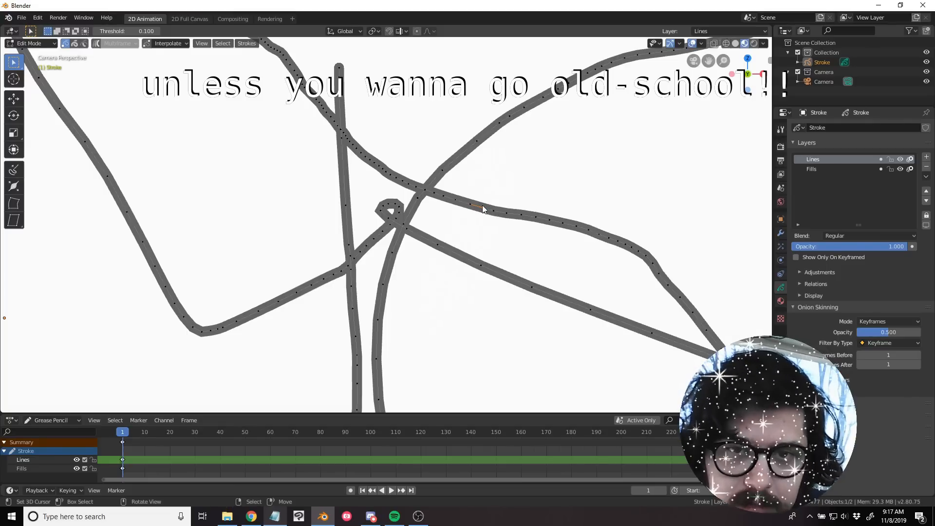
key(g)
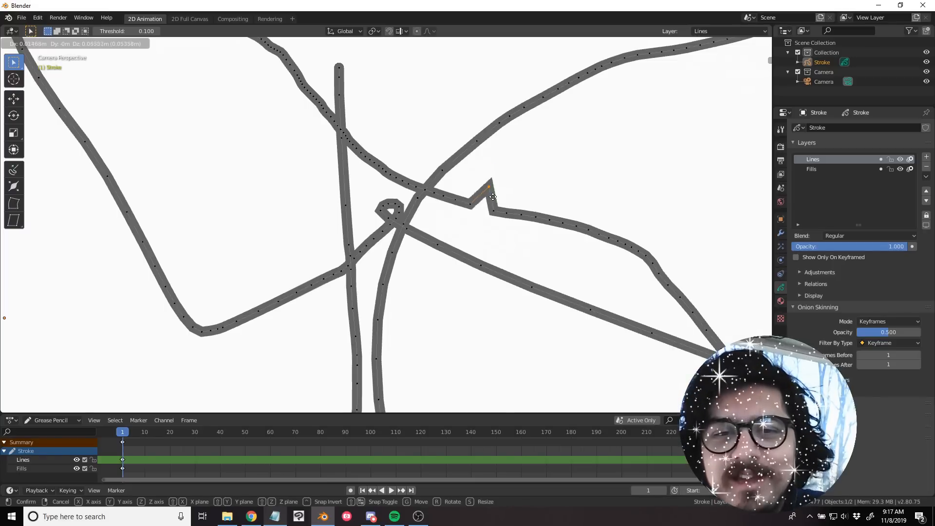
click(498, 184)
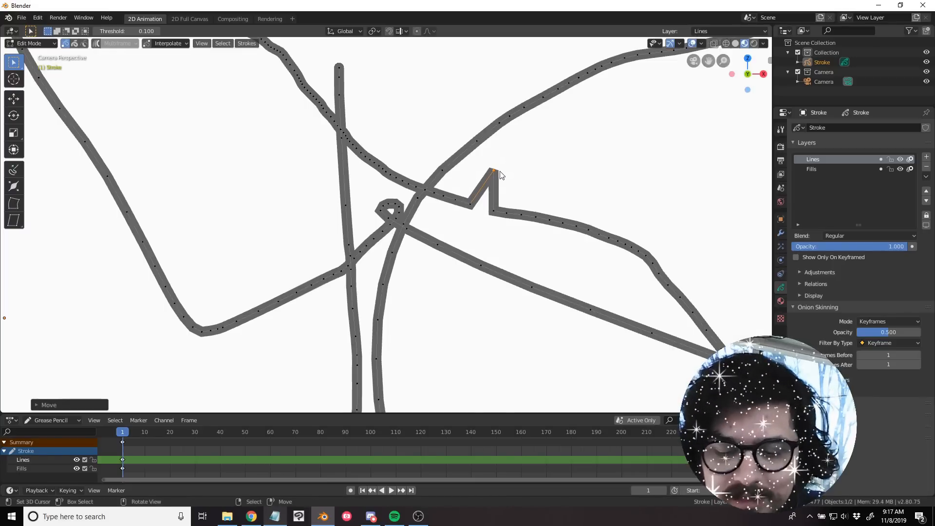
key(g)
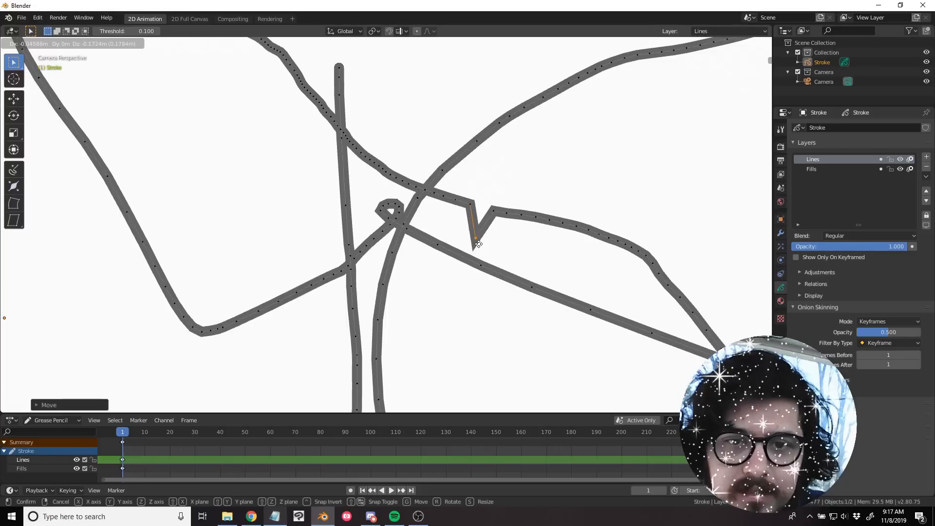
key(Escape)
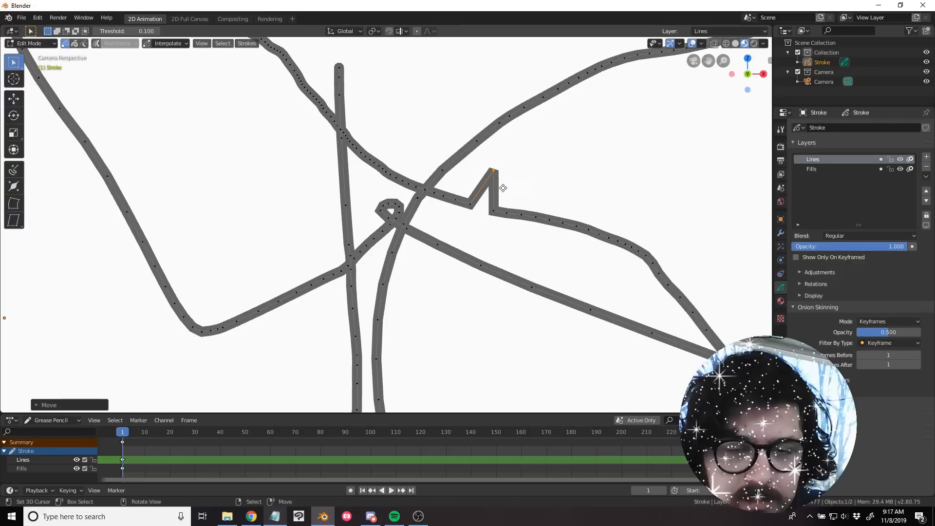
key(g)
key(Escape)
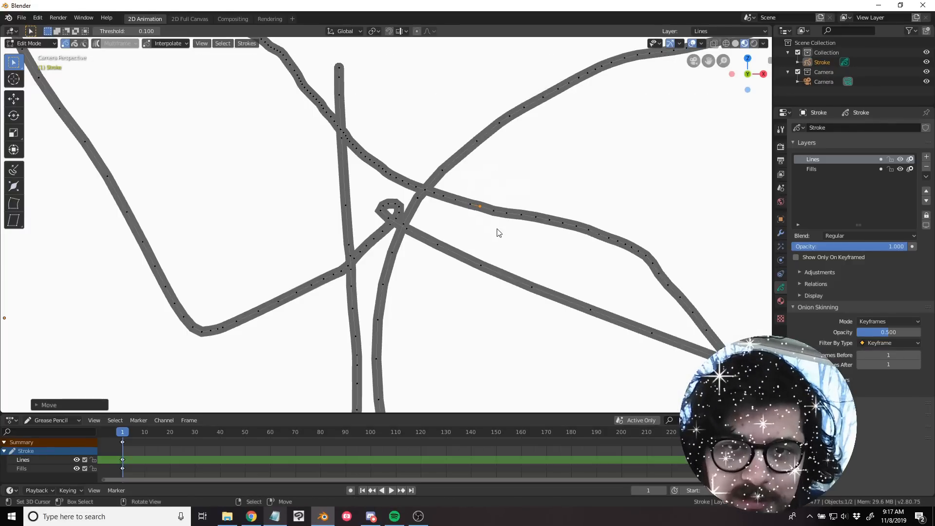
Circle-select the points along the bent stroke and around the central crossing of the strokes.
scroll(500, 236, down, 2)
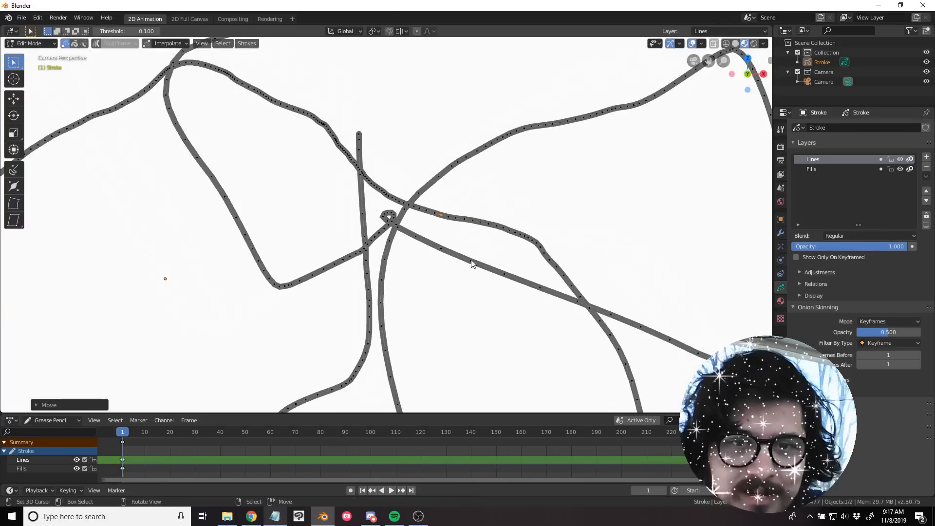
scroll(462, 241, up, 2)
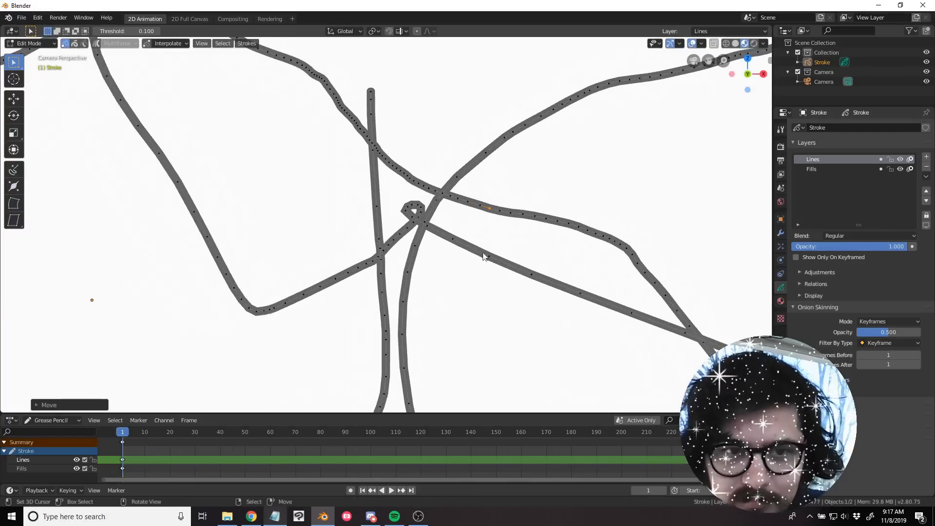
mouse_move(372, 250)
shift+middle_down()
mouse_move(429, 252)
mouse_move(423, 245)
mouse_move(435, 240)
mouse_move(412, 247)
mouse_move(417, 258)
shift+middle_up()
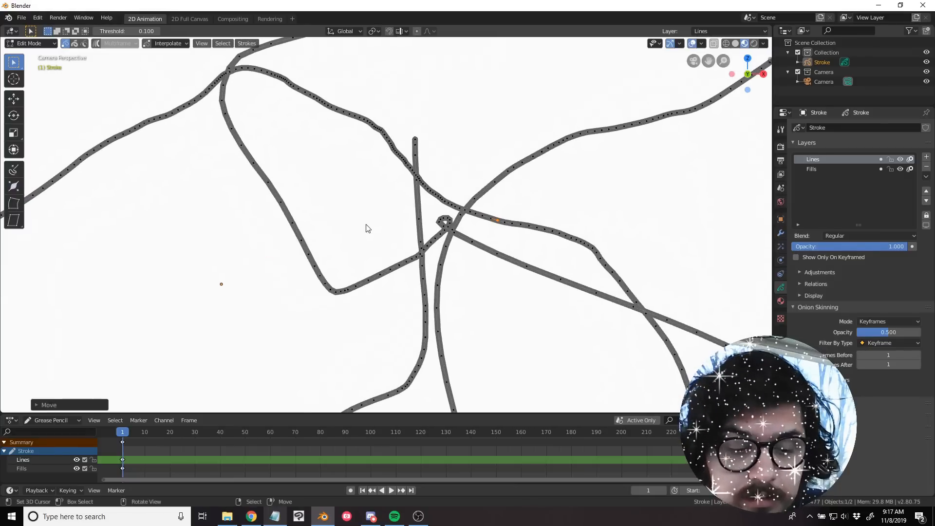
key(c)
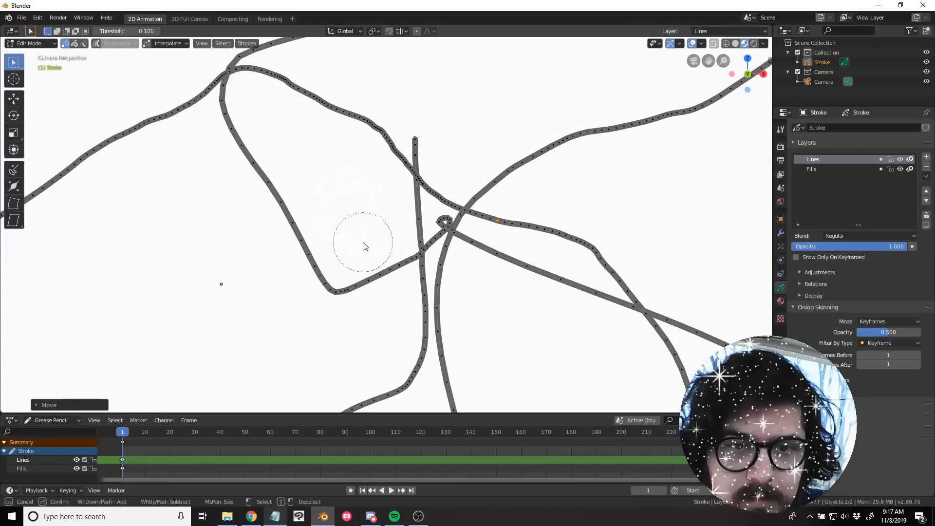
mouse_move(363, 246)
mouse_down()
mouse_move(370, 261)
mouse_move(348, 291)
mouse_move(307, 258)
mouse_move(280, 194)
mouse_move(282, 245)
mouse_up()
right_click(375, 231)
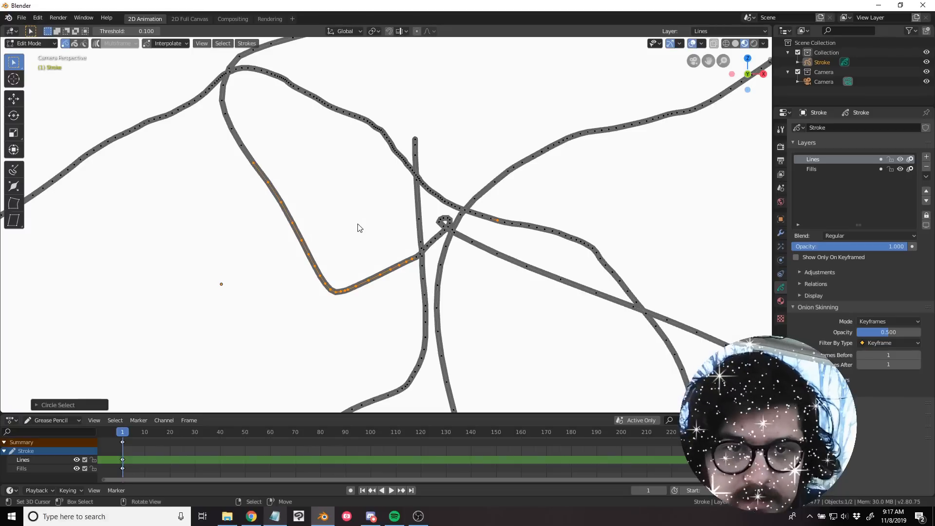
key(c)
mouse_move(368, 263)
mouse_down()
mouse_move(431, 211)
mouse_move(424, 283)
mouse_move(471, 166)
mouse_move(455, 176)
mouse_move(475, 180)
mouse_up()
right_click(455, 139)
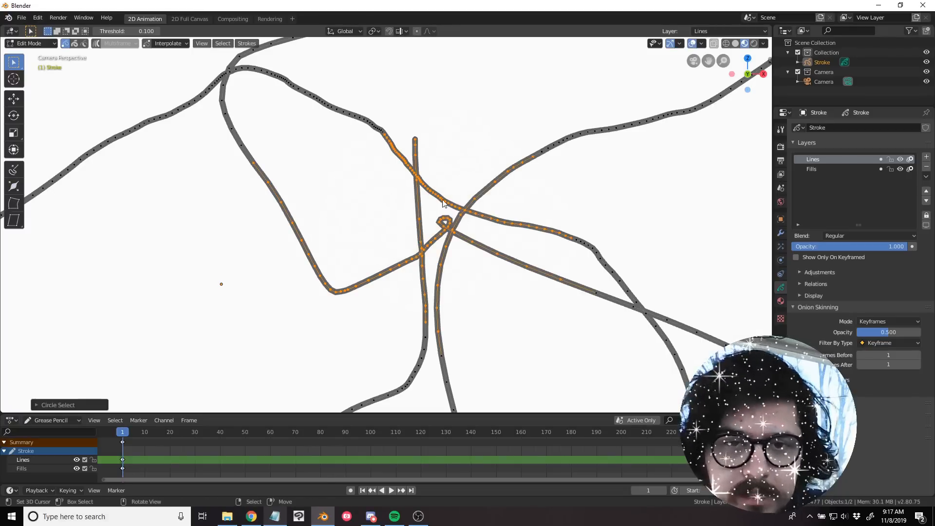
Try moving the selected group of points as a whole and scaling it, cancelling each transform.
scroll(400, 238, down, 3)
key(g)
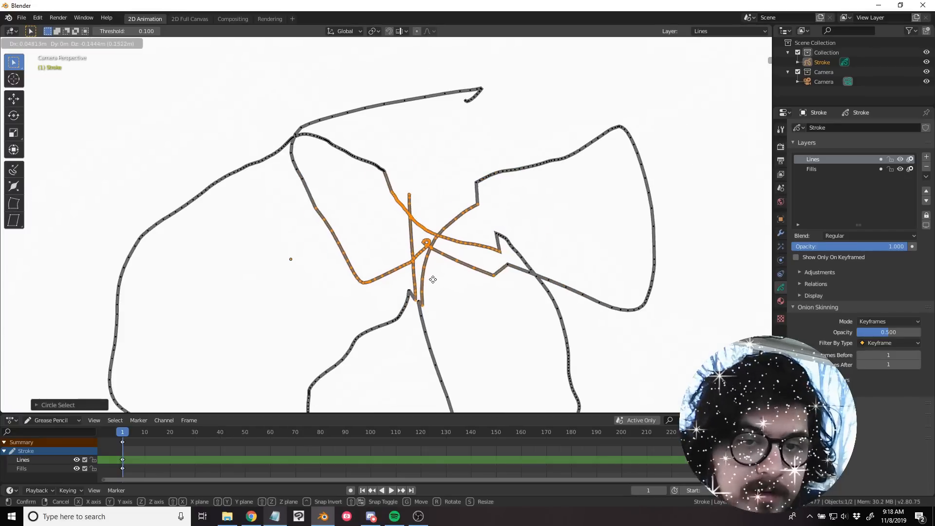
right_click(458, 297)
scroll(461, 300, up, 2)
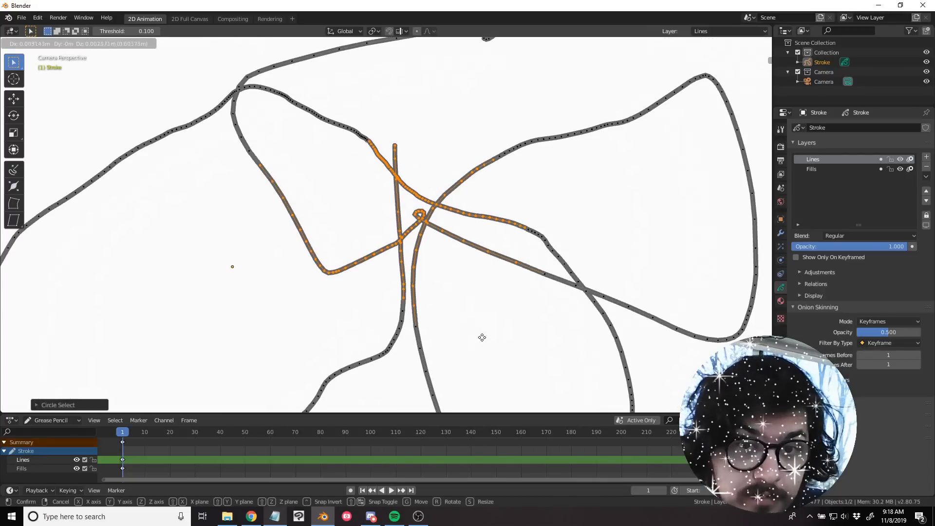
key(s)
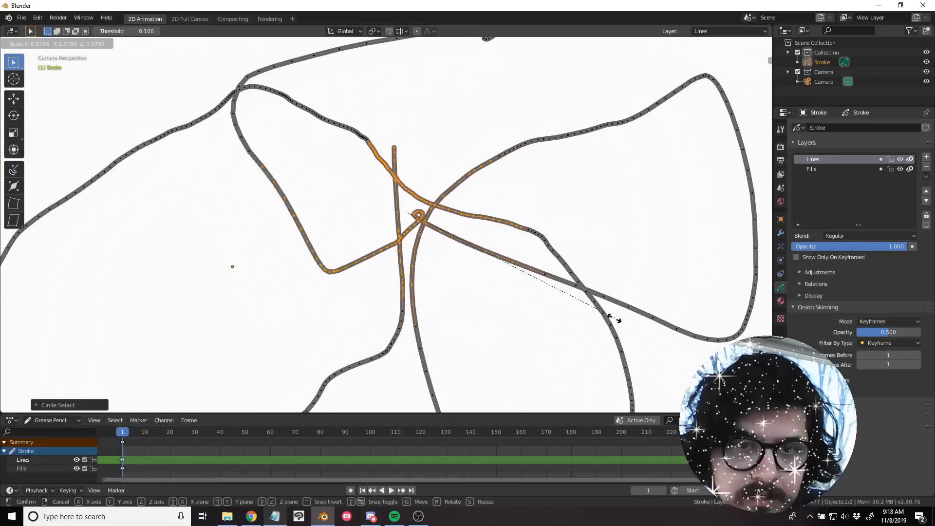
right_click(547, 297)
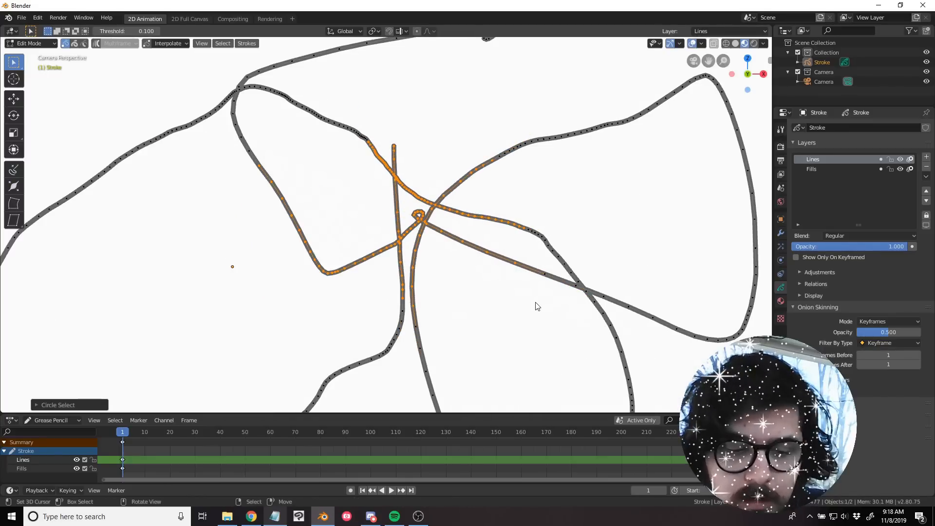
Try moving the selected points again and rotating them about their centre, cancelling the transforms.
key(g)
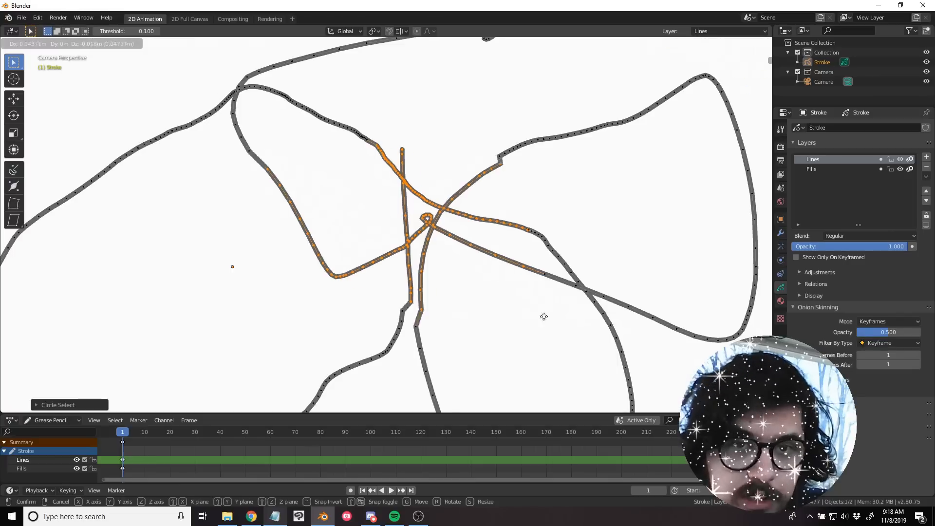
right_click(515, 297)
key(s)
key(r)
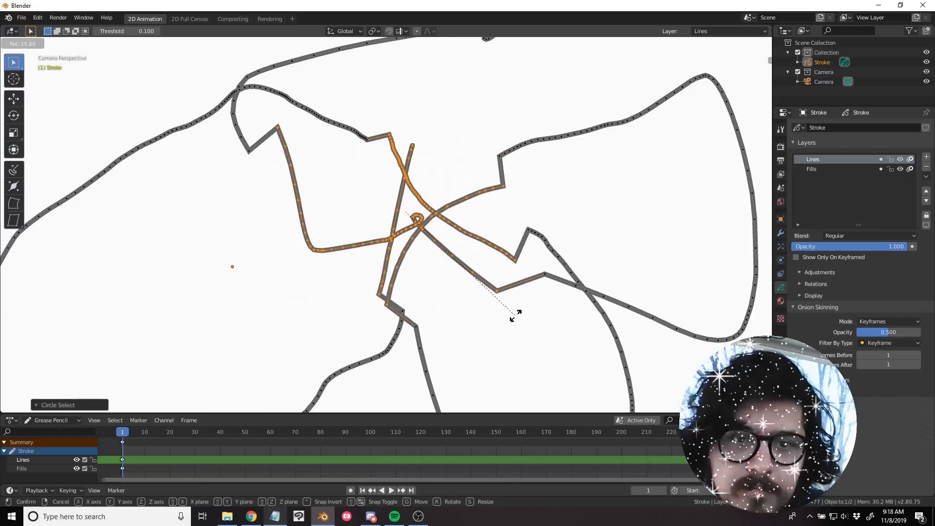
right_click(512, 291)
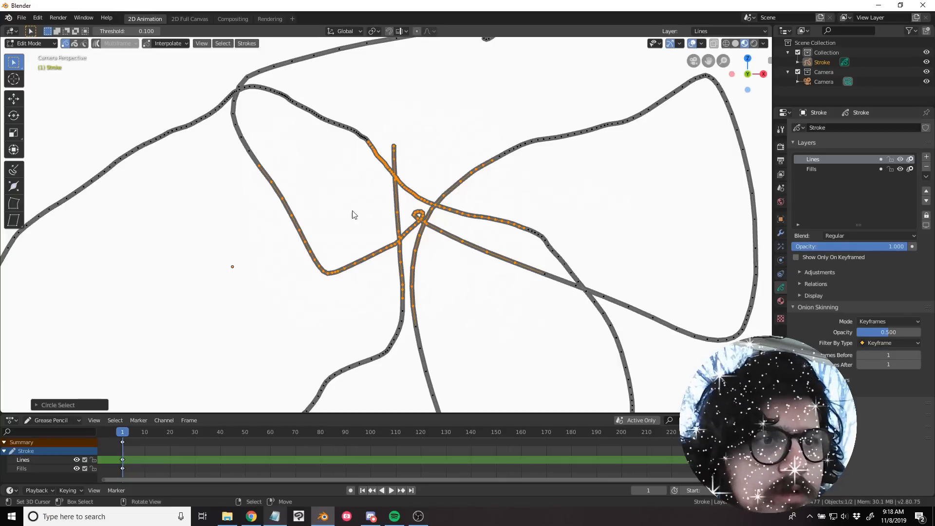
Activate the Move tool and raise the selected points along the Z axis in an angled 3D view.
click(14, 99)
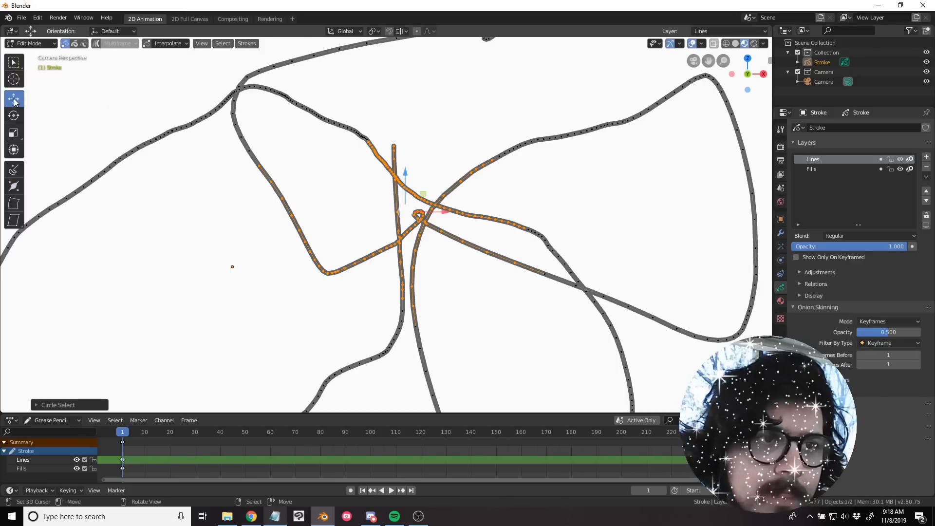
middle_drag(405, 180, 419, 232)
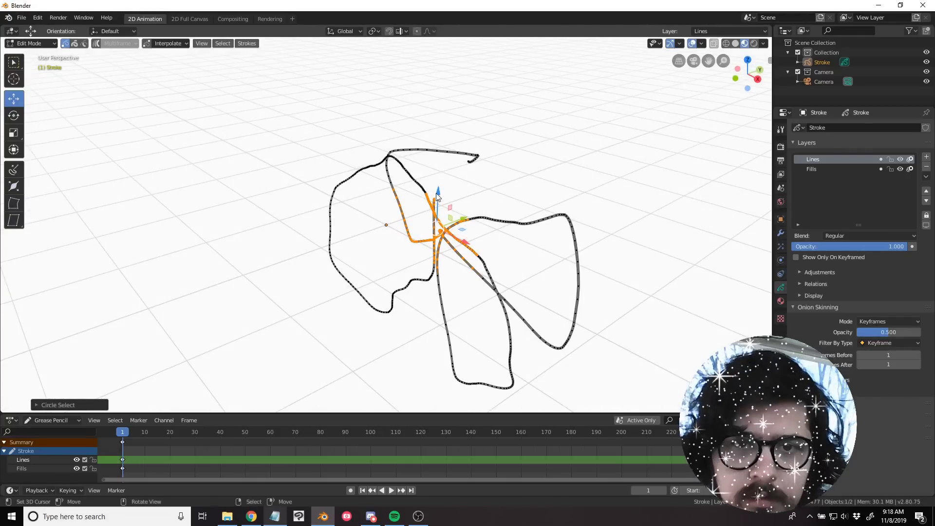
mouse_move(437, 197)
mouse_down()
mouse_move(437, 168)
mouse_move(459, 196)
mouse_move(461, 182)
mouse_up()
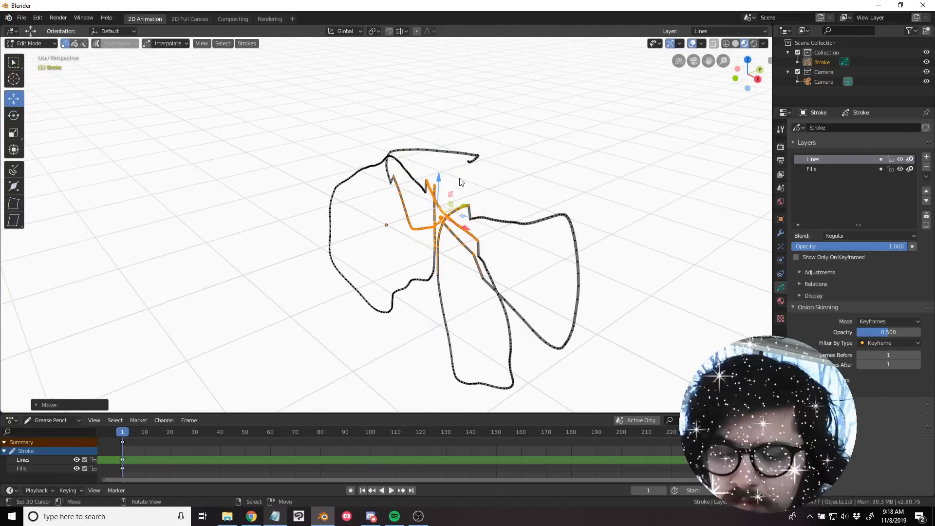
Return to the camera view, shift the selected points along X and move them back in line with the unselected strokes.
key(KP_0)
scroll(463, 185, up, 5)
key(g)
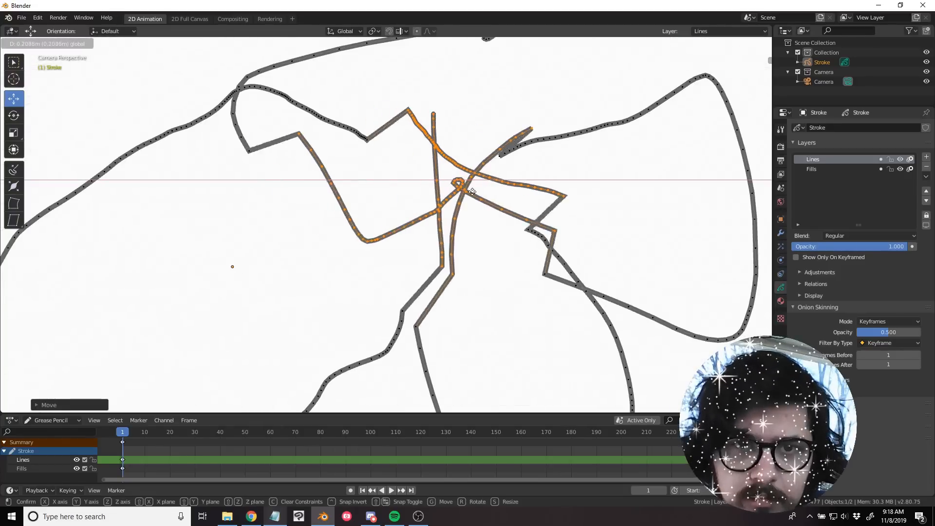
click(445, 186)
key(g)
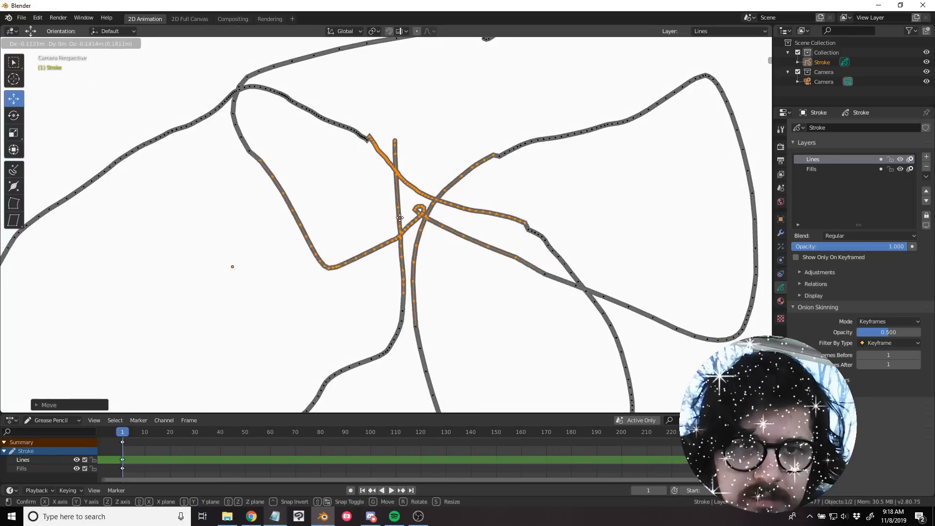
click(375, 219)
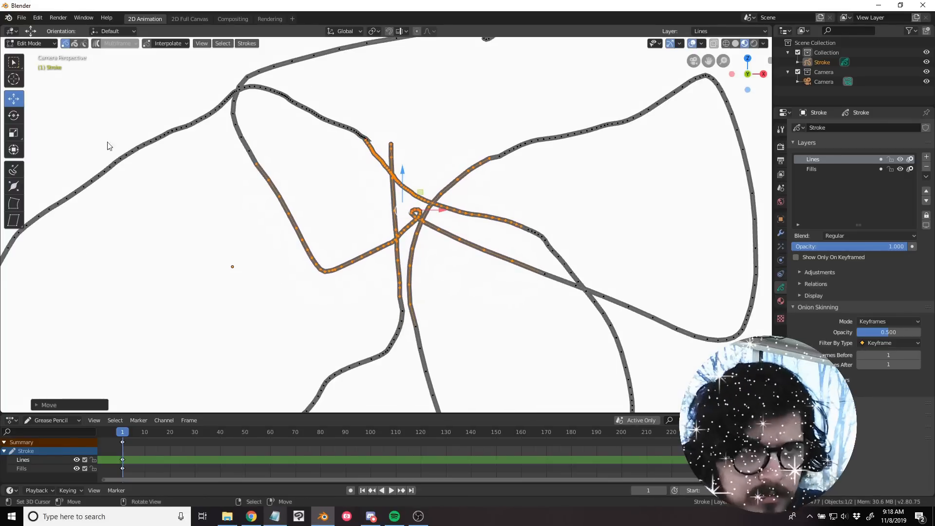
Squash the selected points along the Z axis with the Scale tool and undo the last scaling along X.
click(15, 115)
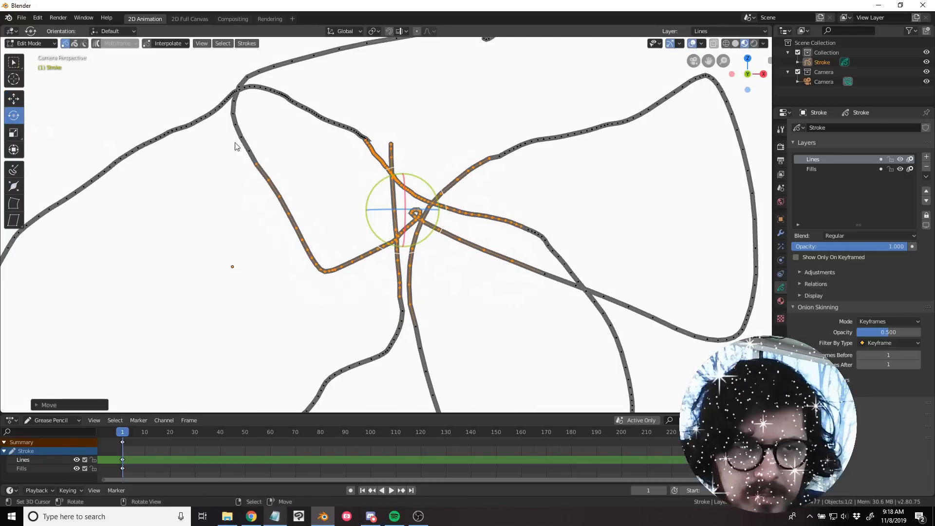
click(15, 132)
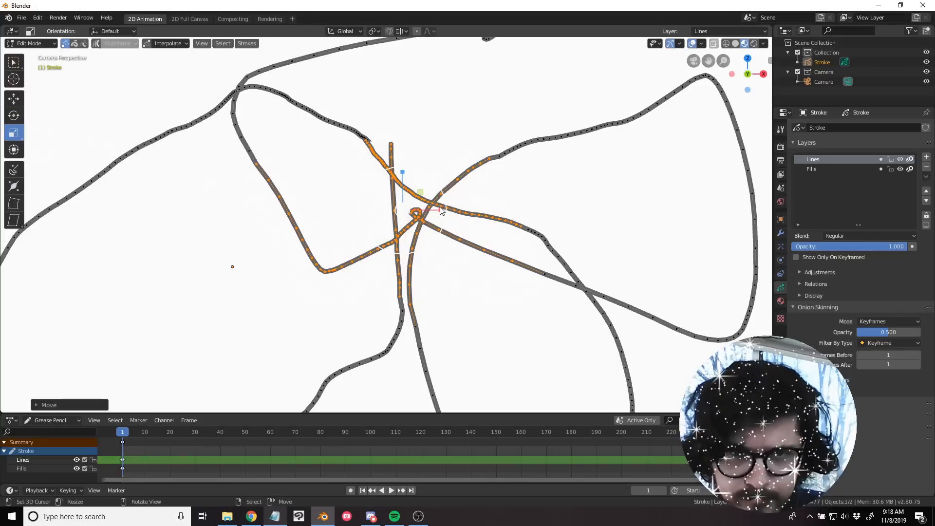
mouse_move(442, 211)
mouse_down()
mouse_move(463, 211)
mouse_move(443, 212)
mouse_up()
mouse_move(402, 172)
mouse_down()
mouse_move(406, 158)
mouse_move(408, 202)
mouse_move(411, 152)
mouse_move(418, 198)
mouse_move(405, 161)
mouse_move(412, 177)
mouse_up()
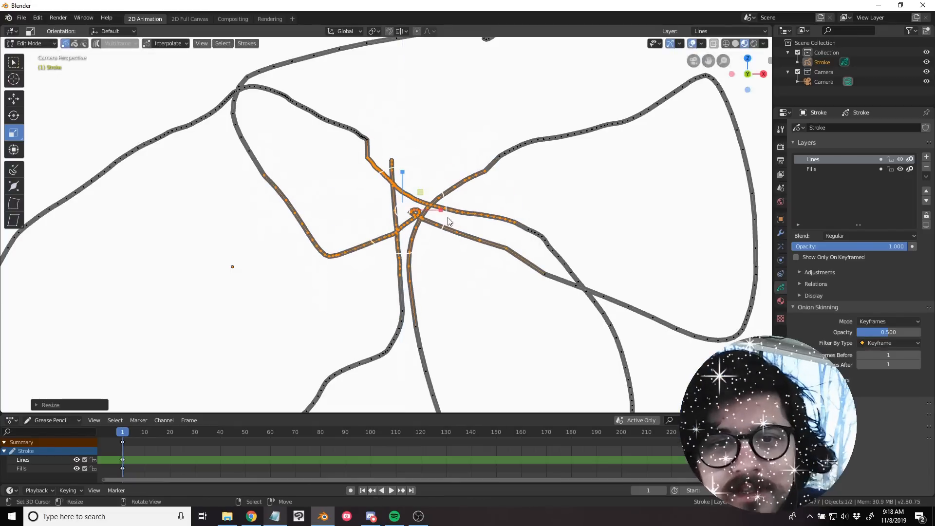
mouse_move(439, 211)
mouse_down()
mouse_move(467, 214)
mouse_move(439, 215)
mouse_move(449, 234)
mouse_up()
key(ctrl+z)
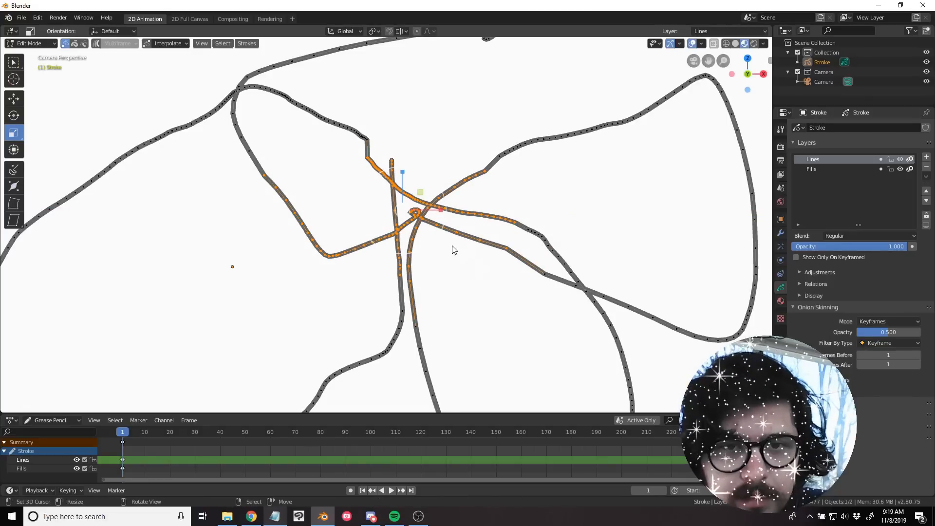
Try scaling the selected points uniformly and constrained to the X, Y and Z axes, including local Z and local X.
key(s)
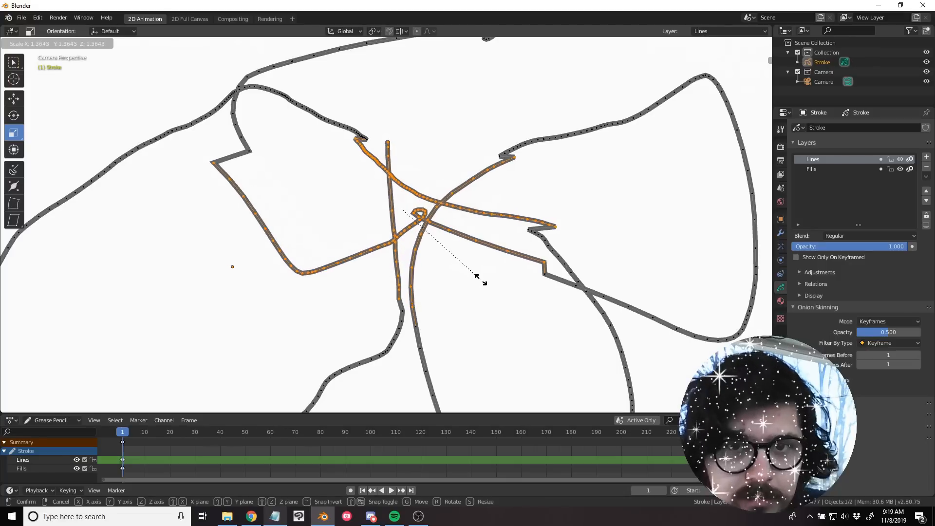
key(x)
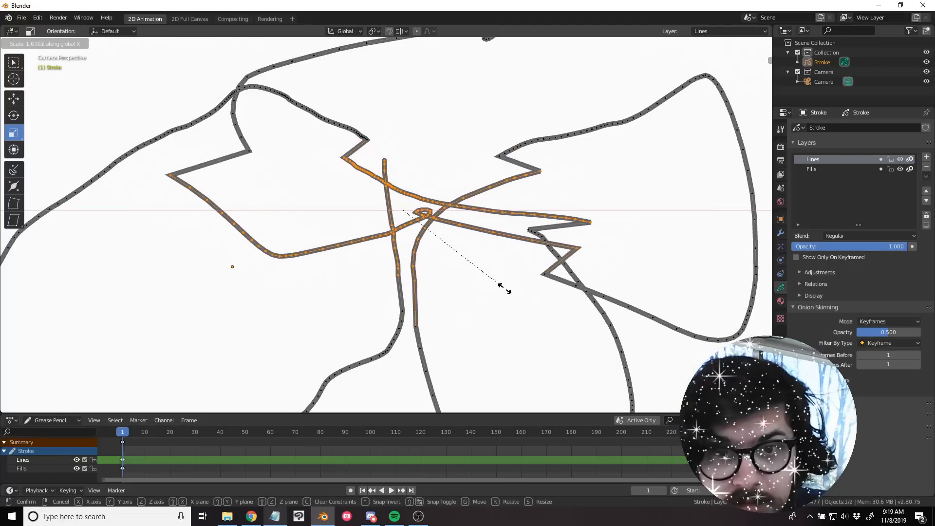
key(y)
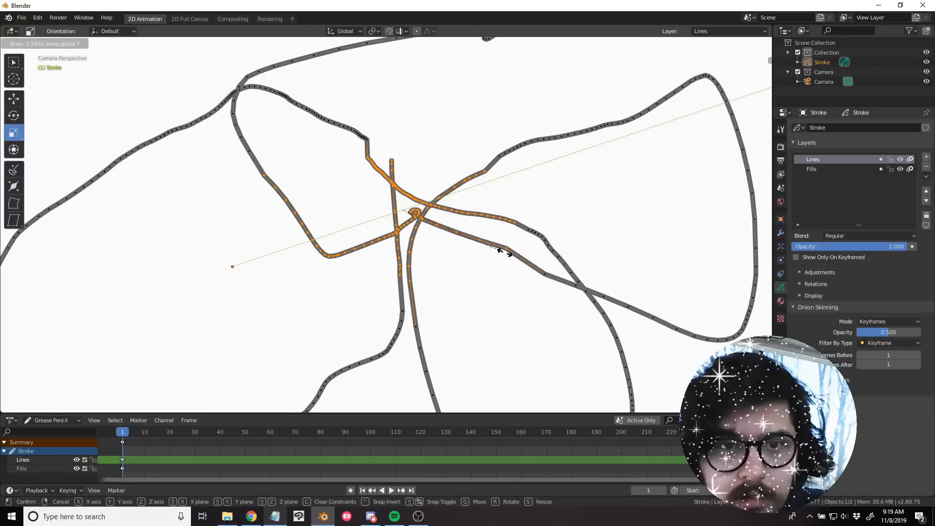
key(z)
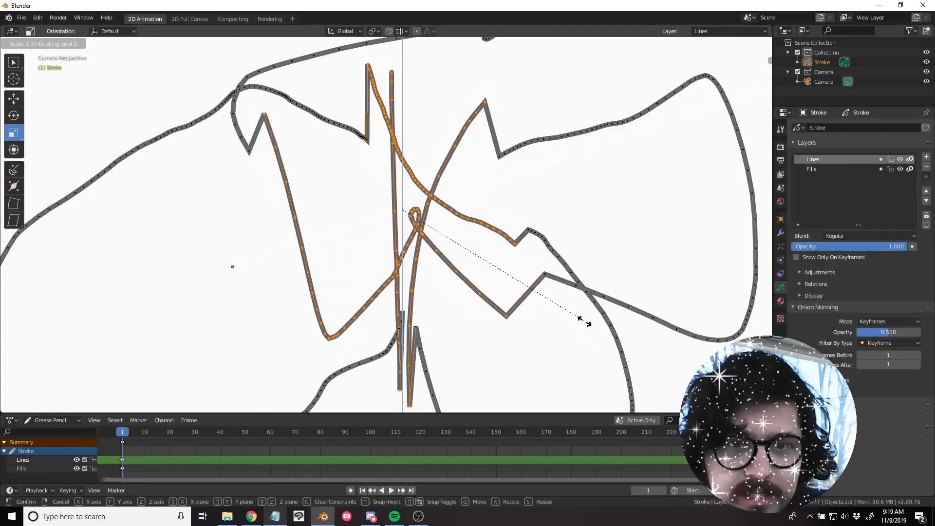
key(z)
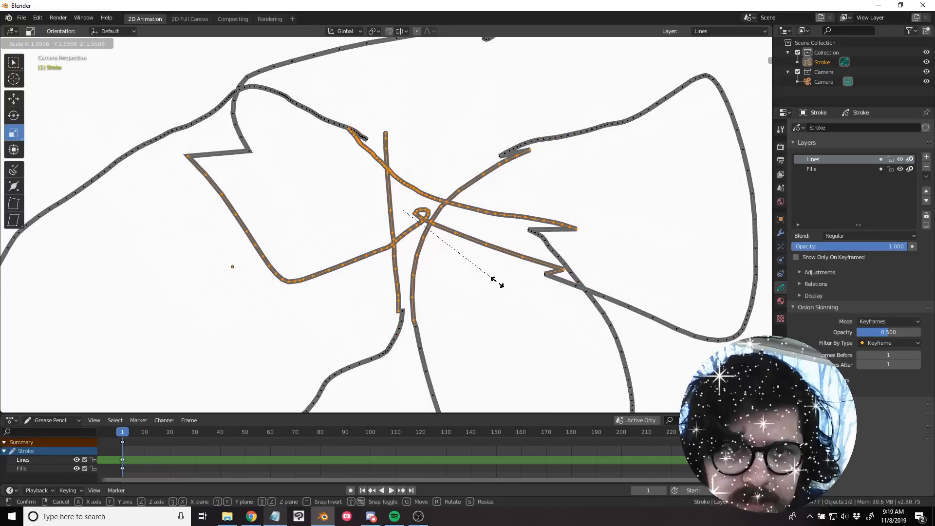
key(x)
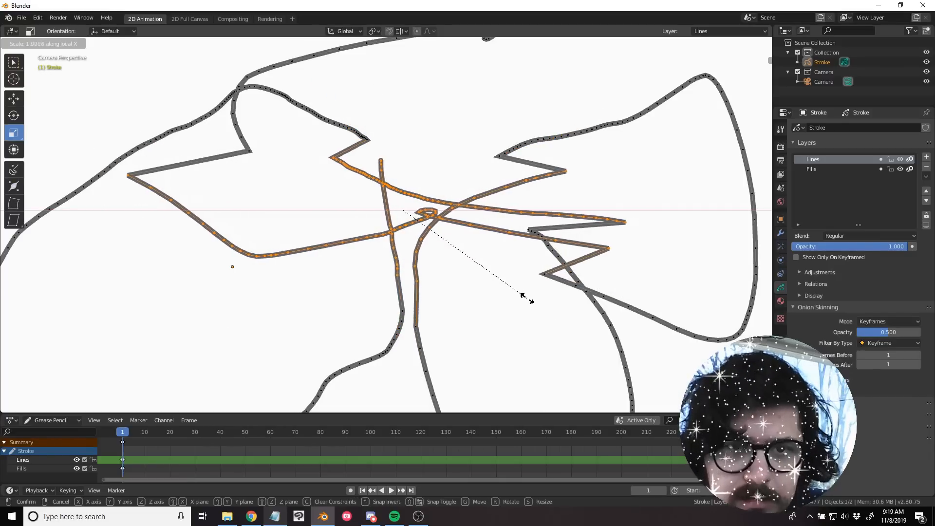
key(x)
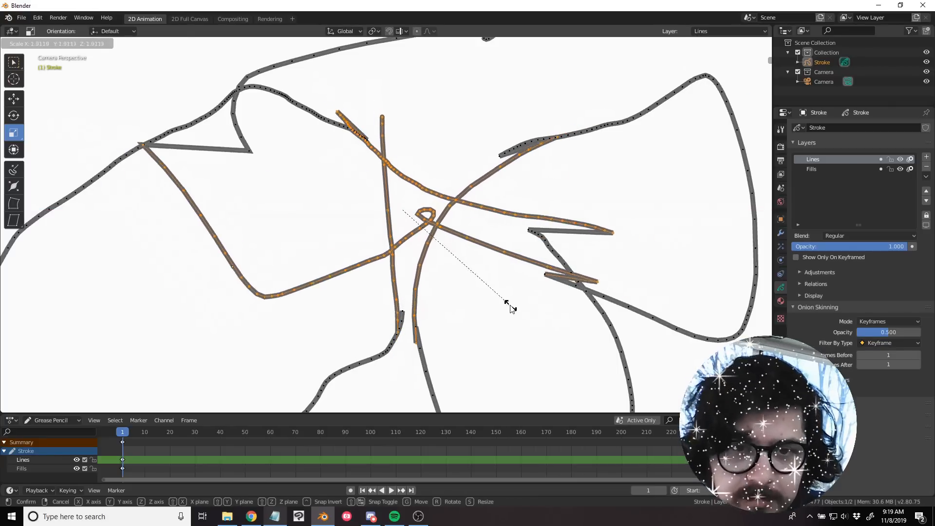
key(Escape)
scroll(476, 293, down, 4)
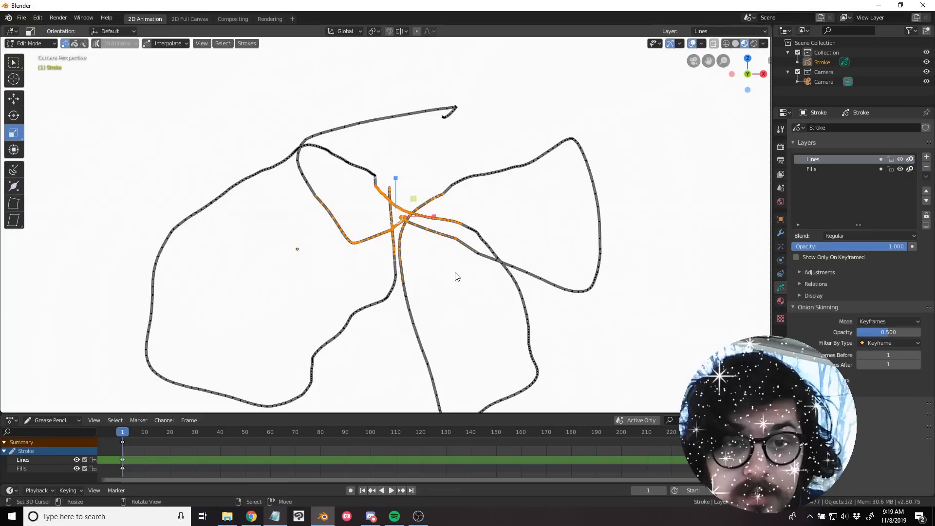
Try moving the selected points along the X, Z and Y axes and undo the move.
scroll(453, 271, up, 4)
key(g)
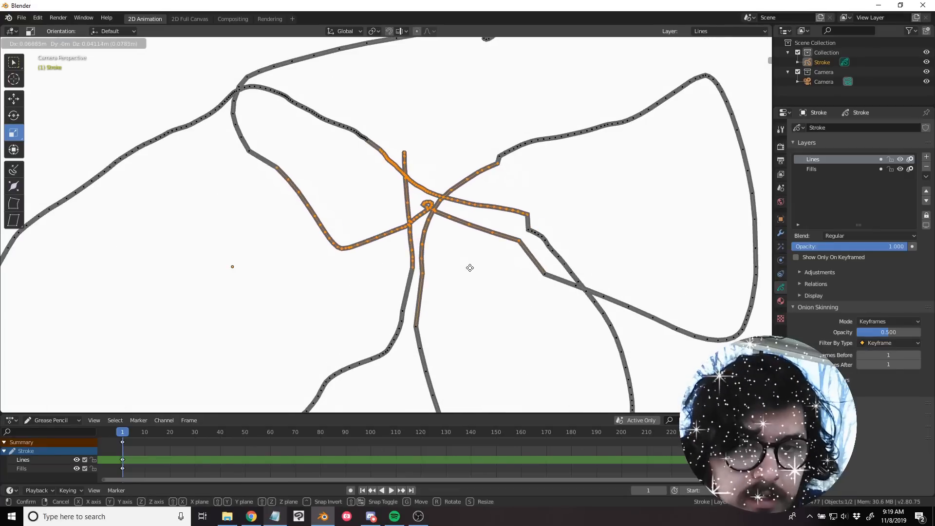
key(x)
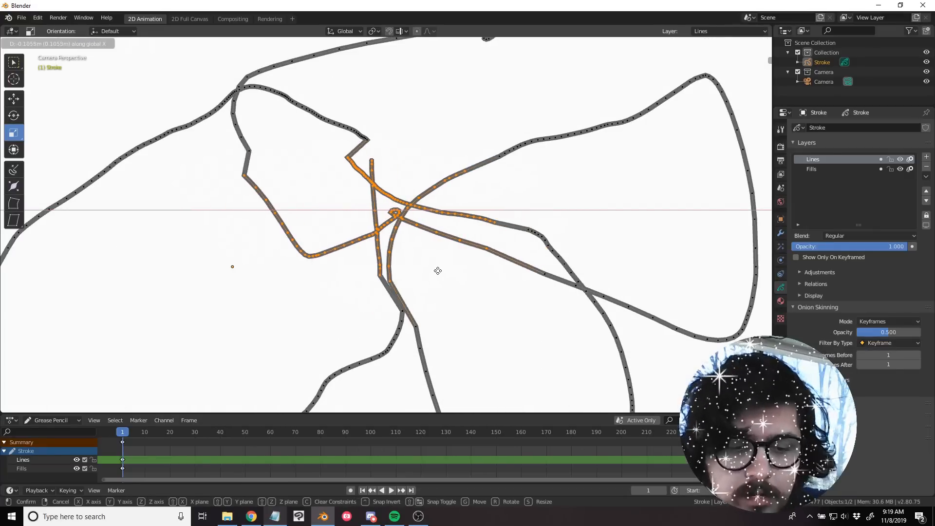
key(z)
key(y)
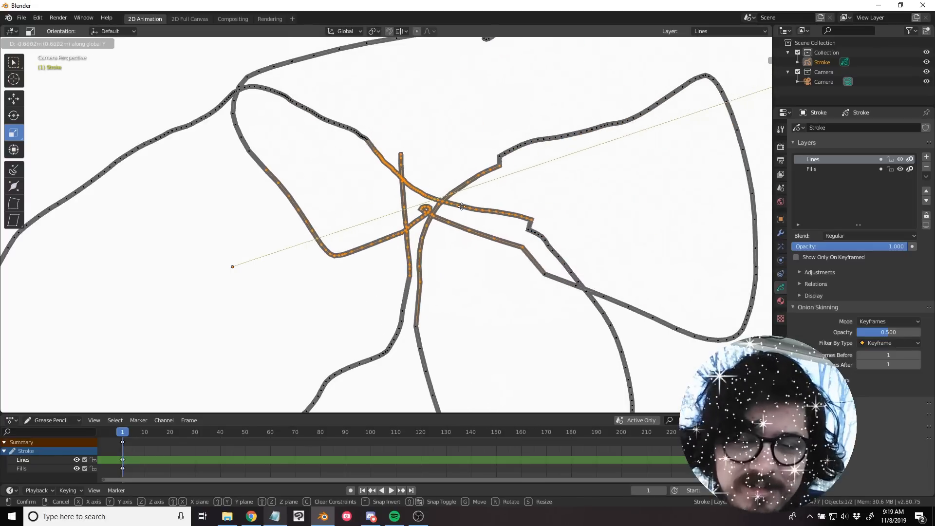
click(461, 244)
key(ctrl+z)
scroll(461, 245, up, 1)
scroll(453, 236, down, 3)
scroll(439, 222, up, 2)
Try moving, scaling and rotating the selected points freely without an axis constraint.
key(g)
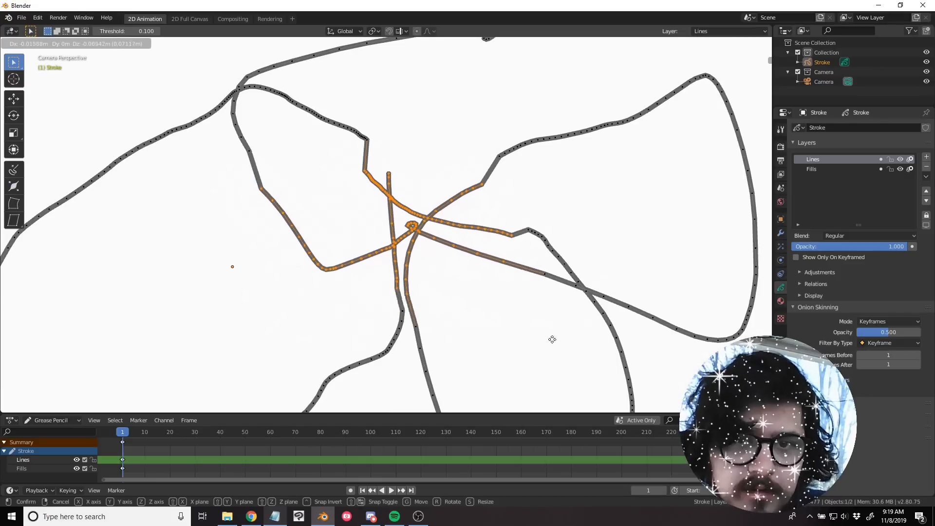
click(483, 312)
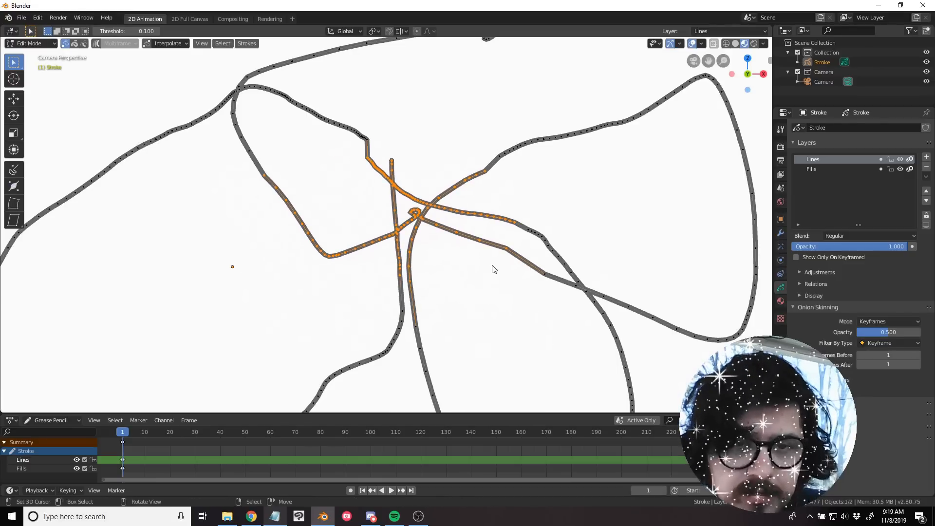
key(g)
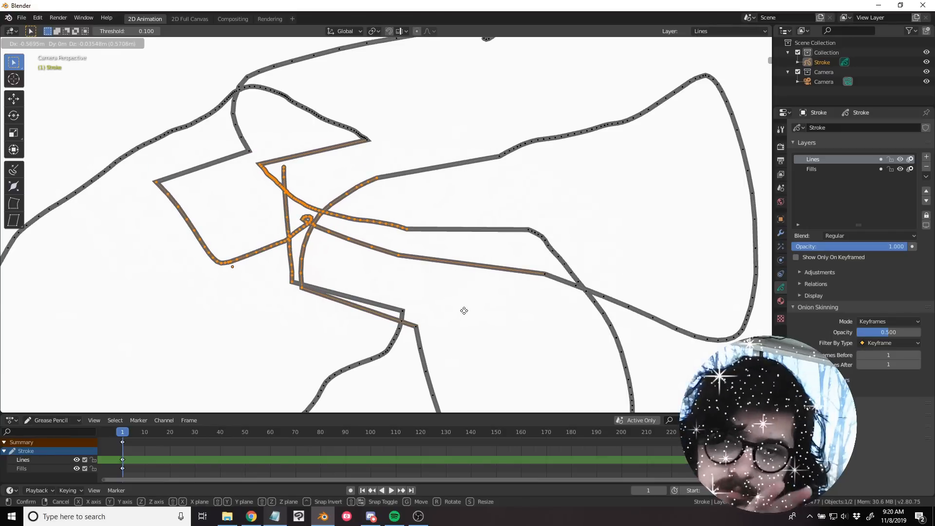
right_click(479, 315)
key(s)
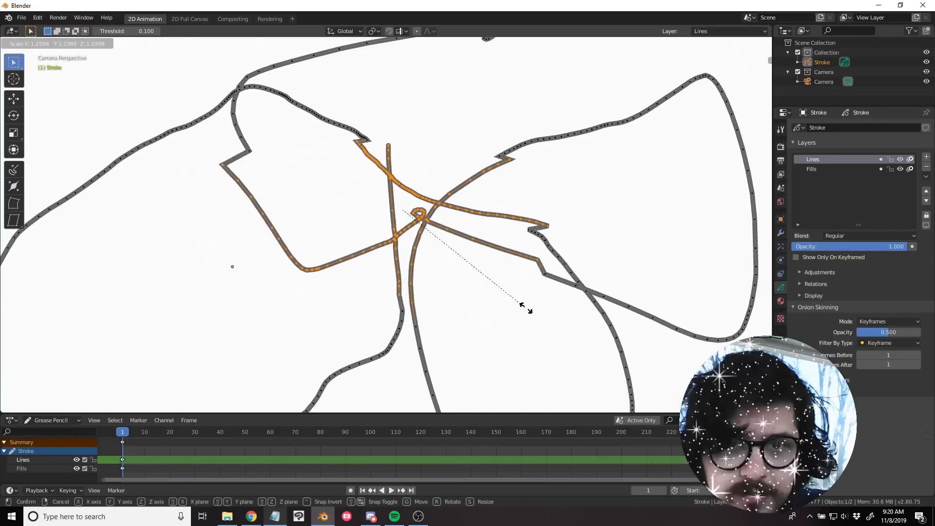
right_click(578, 299)
key(s)
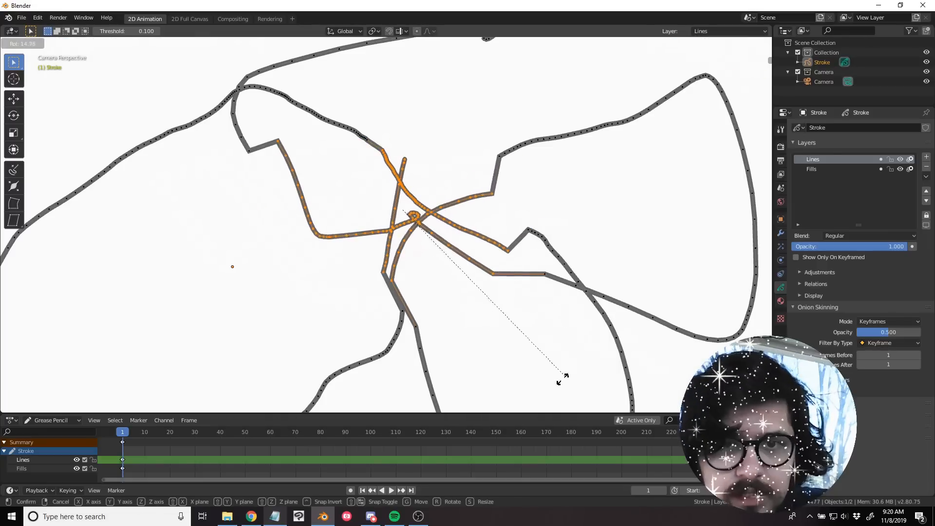
right_click(533, 307)
Toggle between selecting all stroke points and deselecting them across the whole drawing.
scroll(505, 308, down, 6)
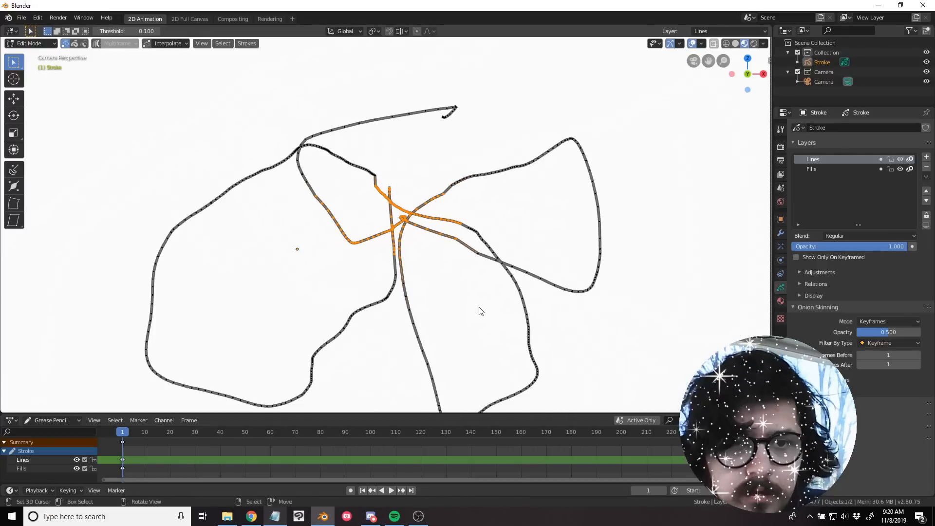
shift+middle_drag(479, 308, 483, 265)
scroll(476, 278, up, 3)
key(a)
key(a)
key(a)
scroll(474, 282, down, 3)
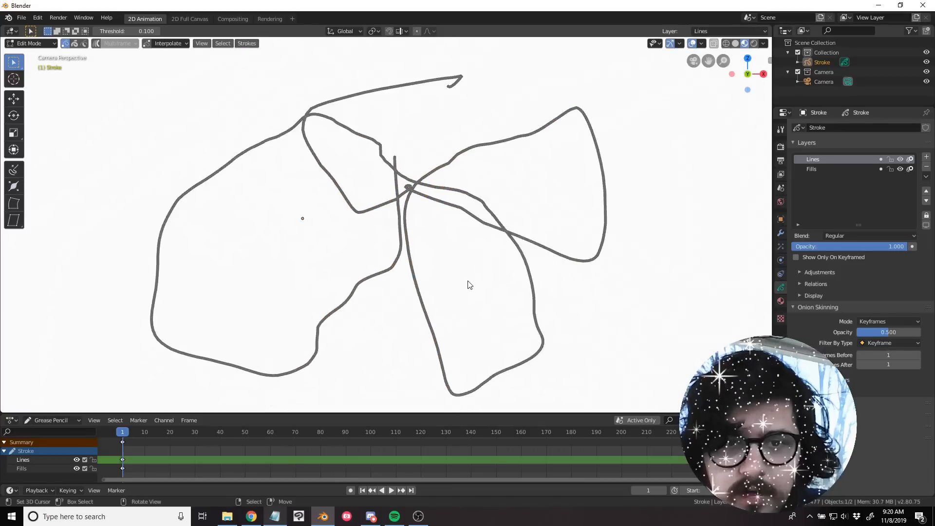
key(a)
Try moving a single point on the lower edge of the small inner loop by itself.
scroll(419, 273, up, 5)
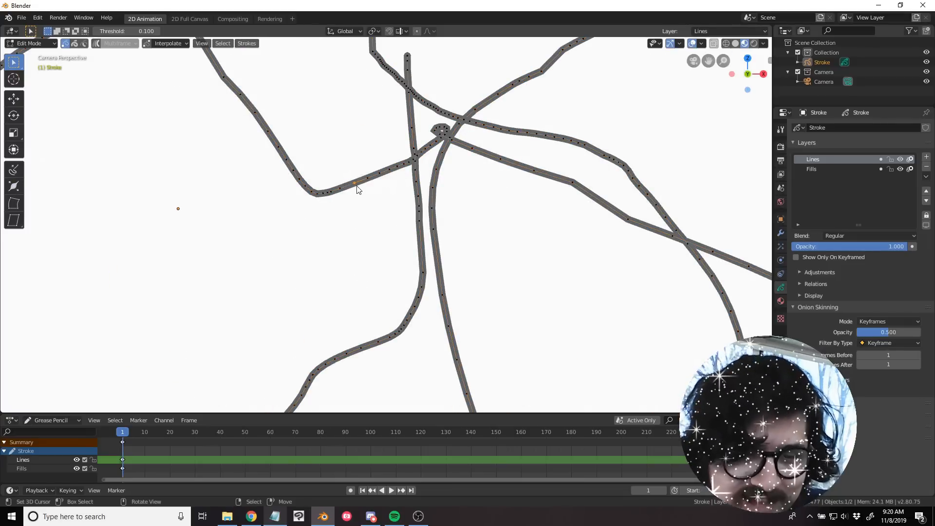
key(g)
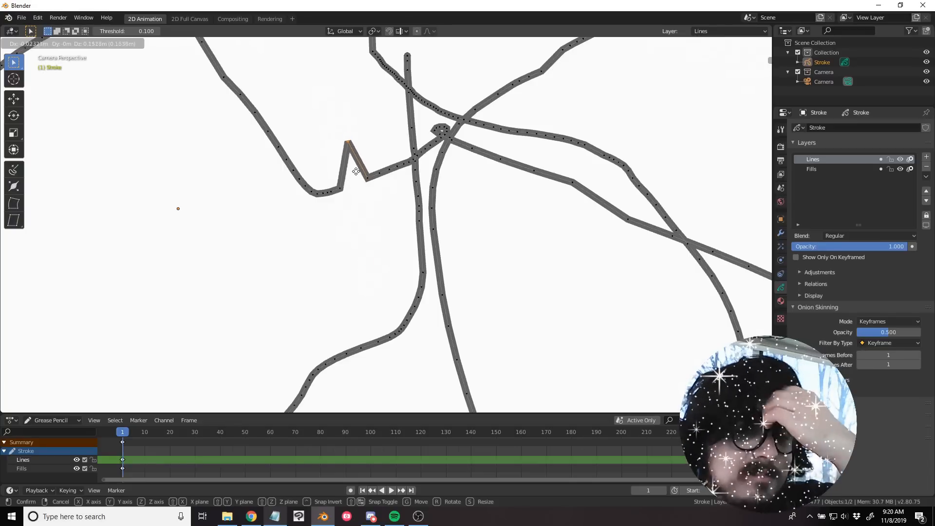
right_click(365, 200)
scroll(360, 209, down, 5)
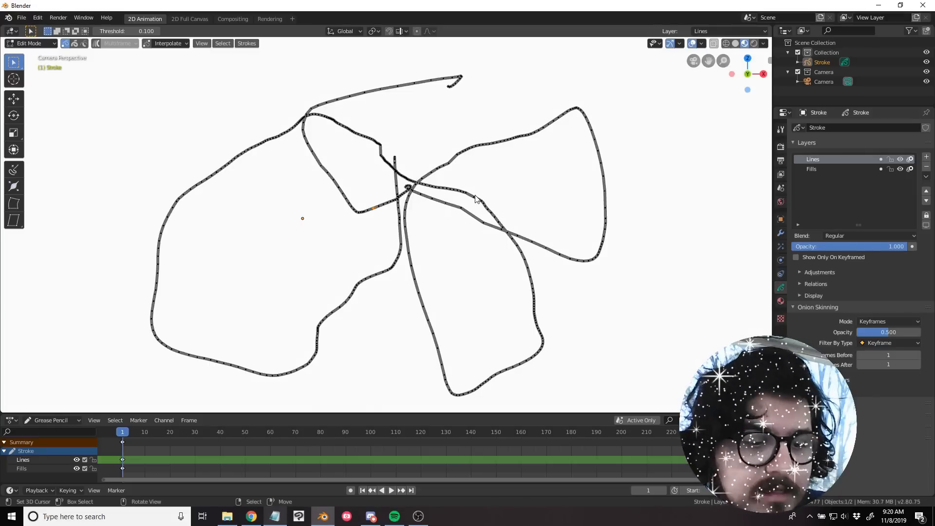
Select one point at the lower corner of the small inner loop and enable Proportional Editing.
scroll(476, 202, up, 2)
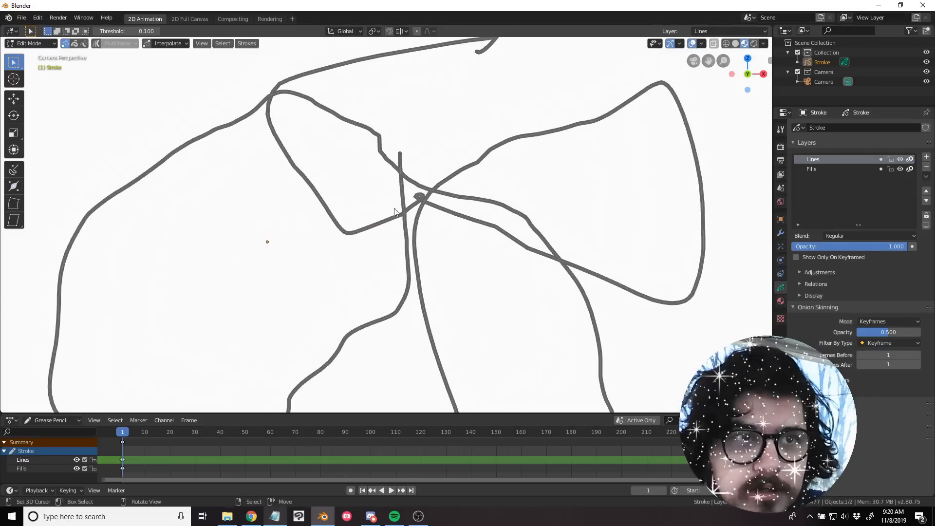
click(338, 225)
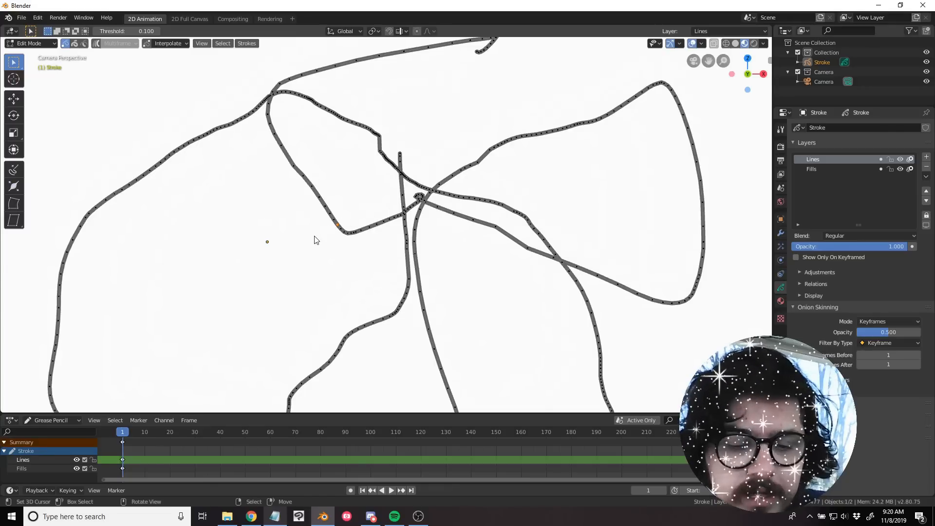
key(o)
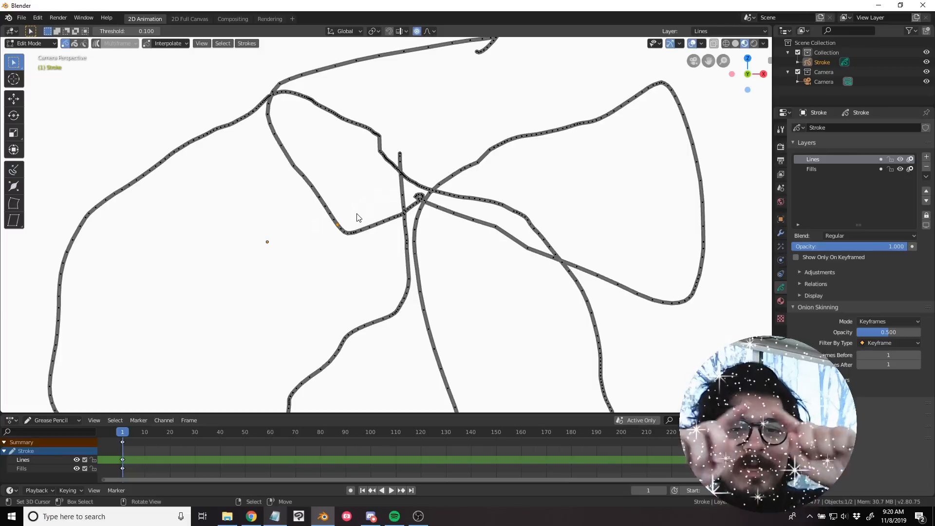
click(417, 31)
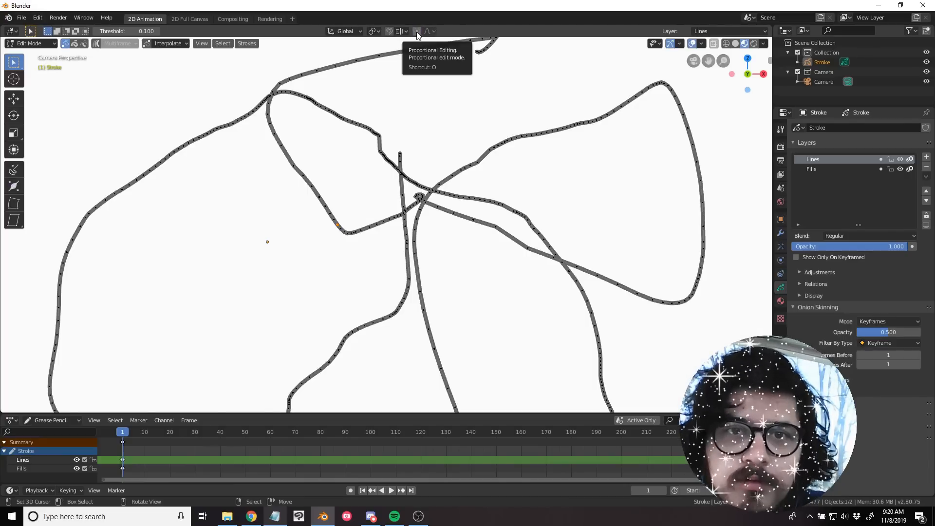
click(417, 32)
click(431, 32)
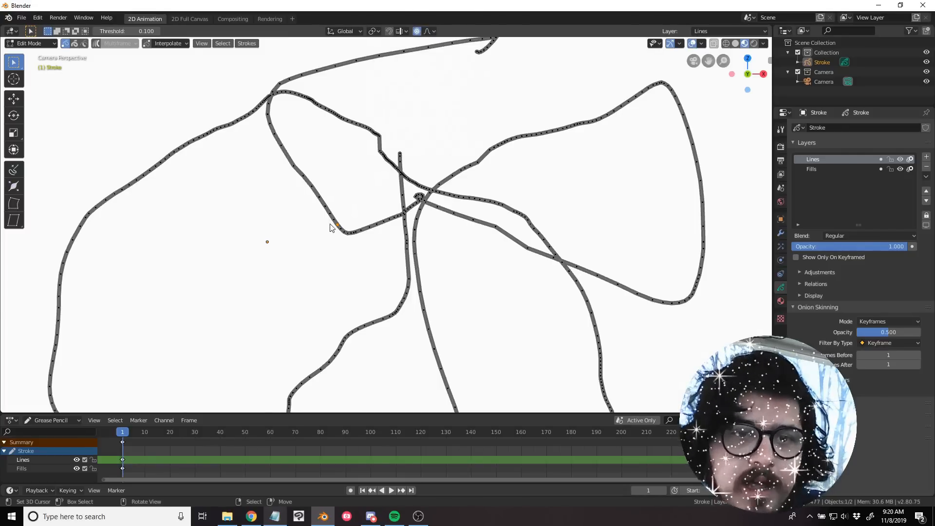
Try moving the corner point with Smooth proportional falloff and check the available falloff types.
key(g)
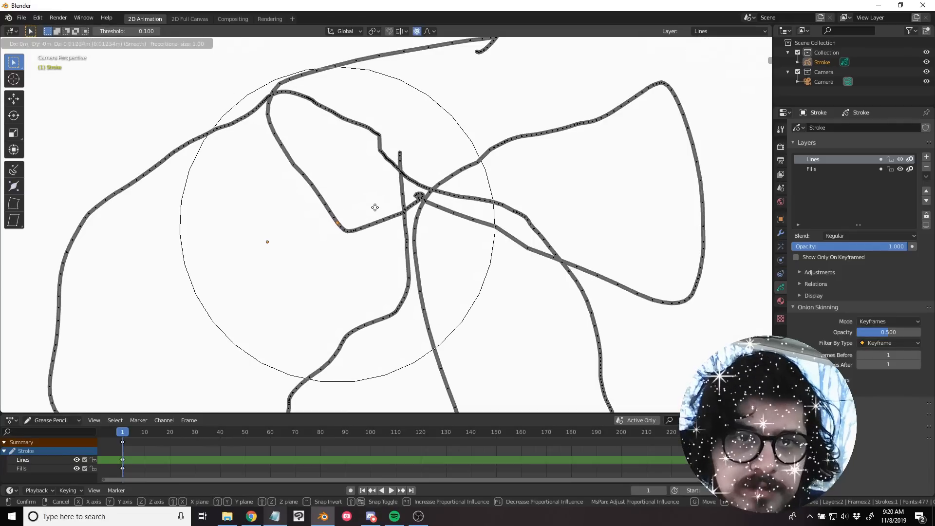
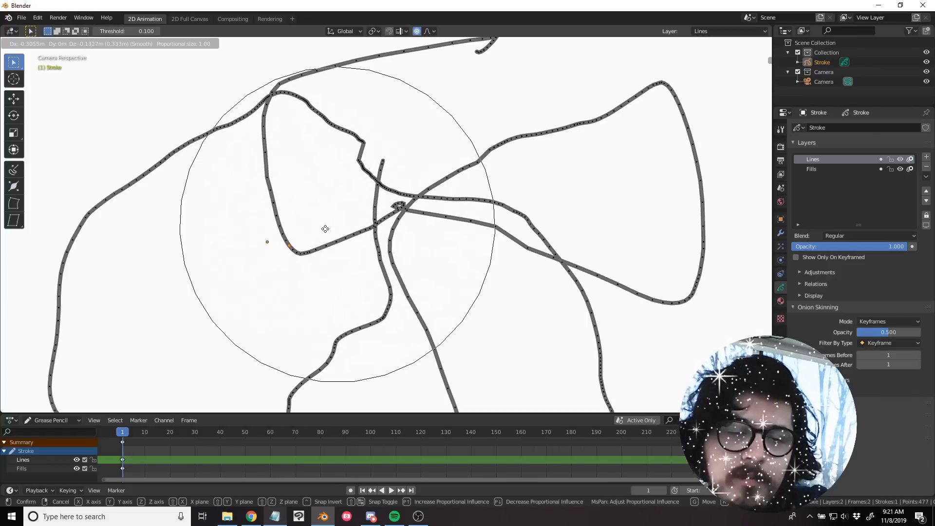
click(374, 207)
click(430, 31)
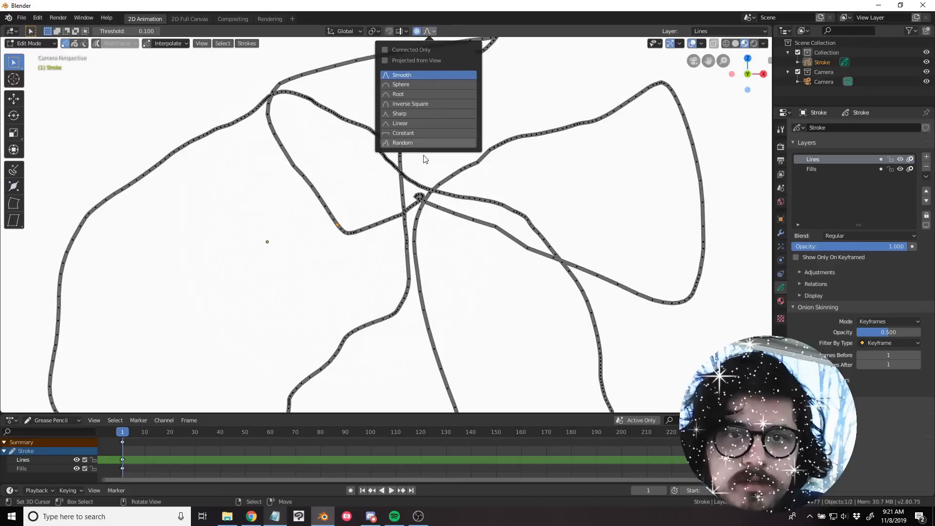
click(434, 32)
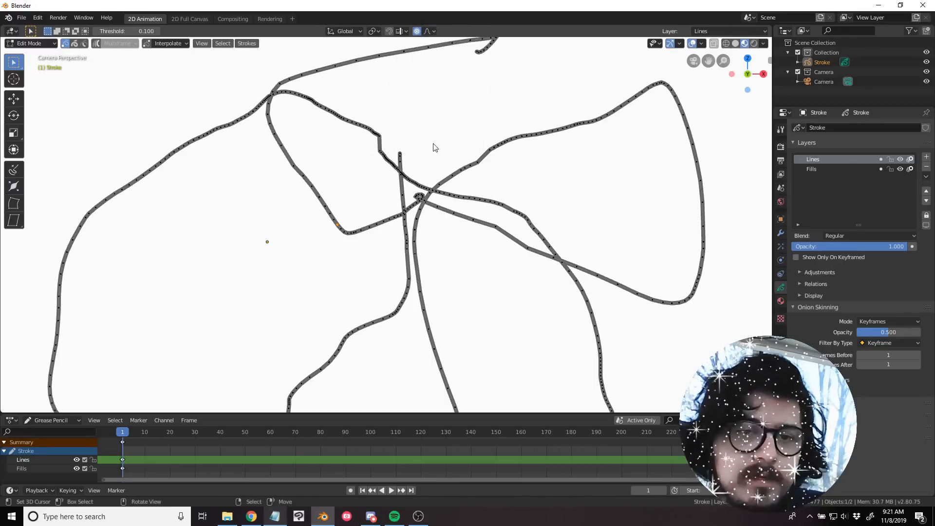
key(g)
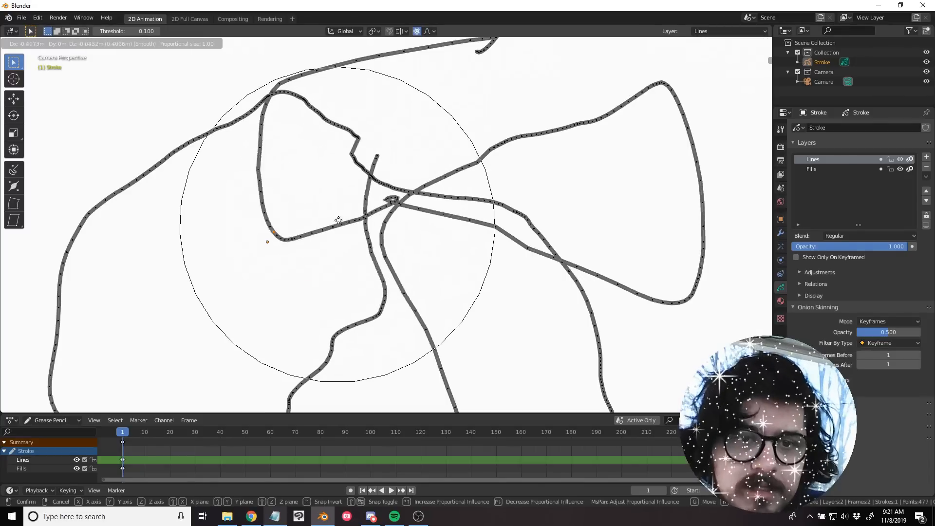
click(340, 210)
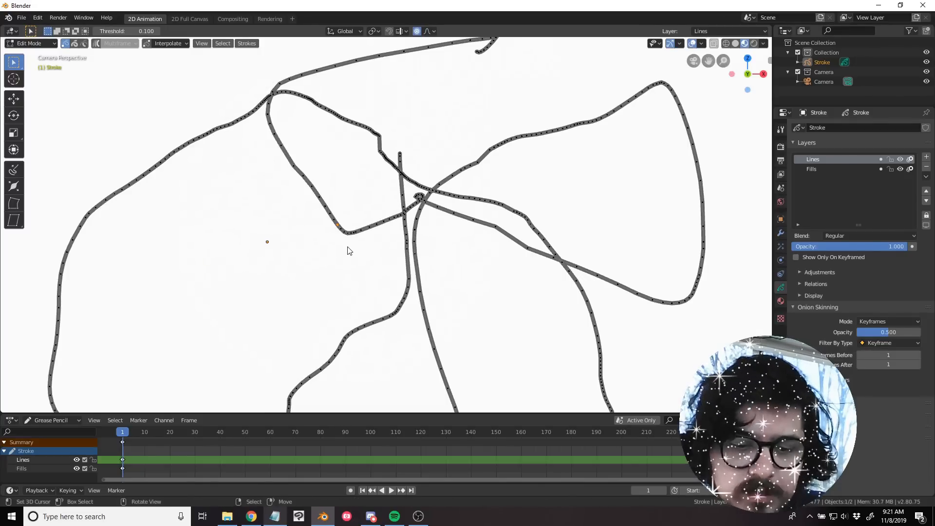
Turn off Proportional Editing and try moving the corner point on its own.
key(o)
key(g)
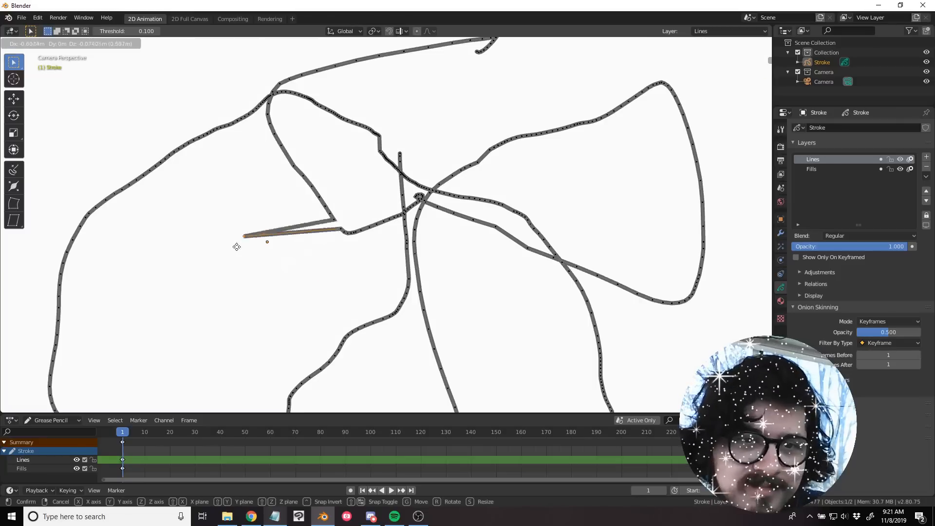
right_click(303, 263)
Re-enable Proportional Editing and try moving the corner point together with its surrounding points.
key(o)
key(g)
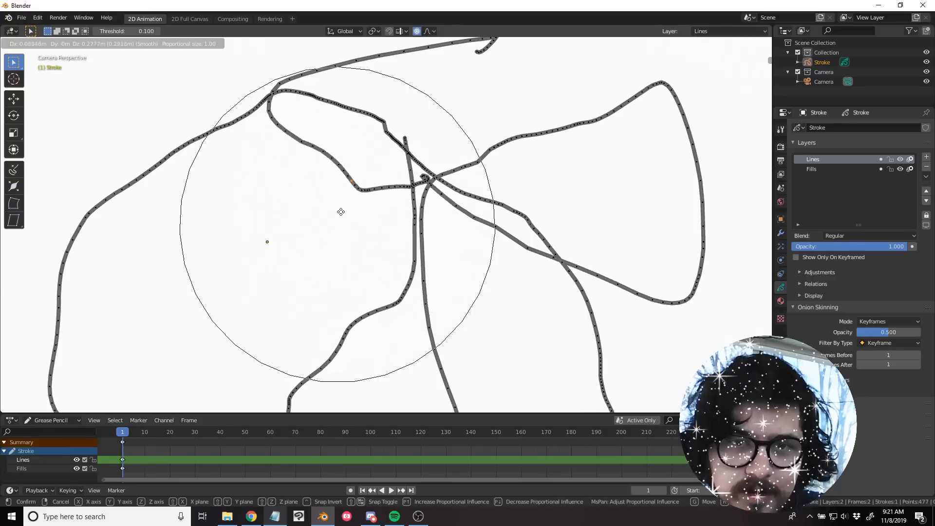
click(323, 239)
scroll(401, 273, down, 2)
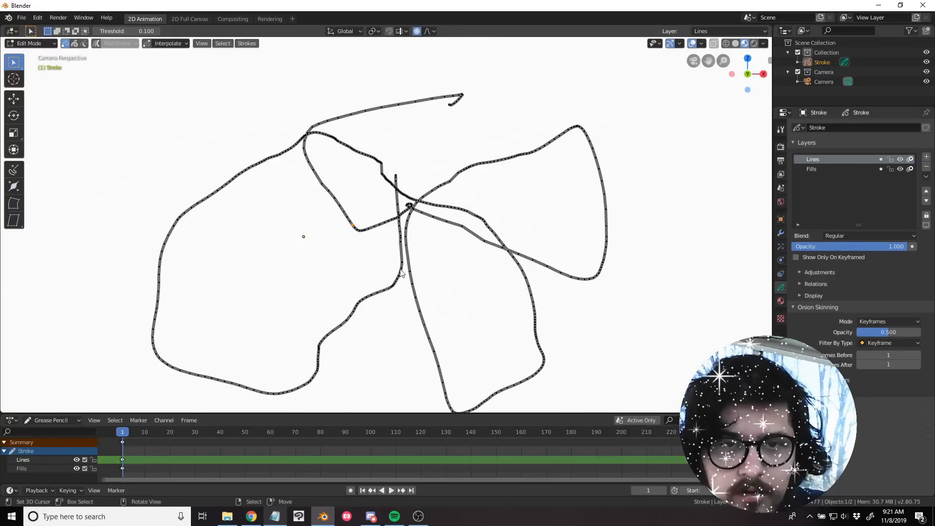
Try scaling and rotating the inner loop's corner point together with its surrounding points, cancelling each transform.
key(g)
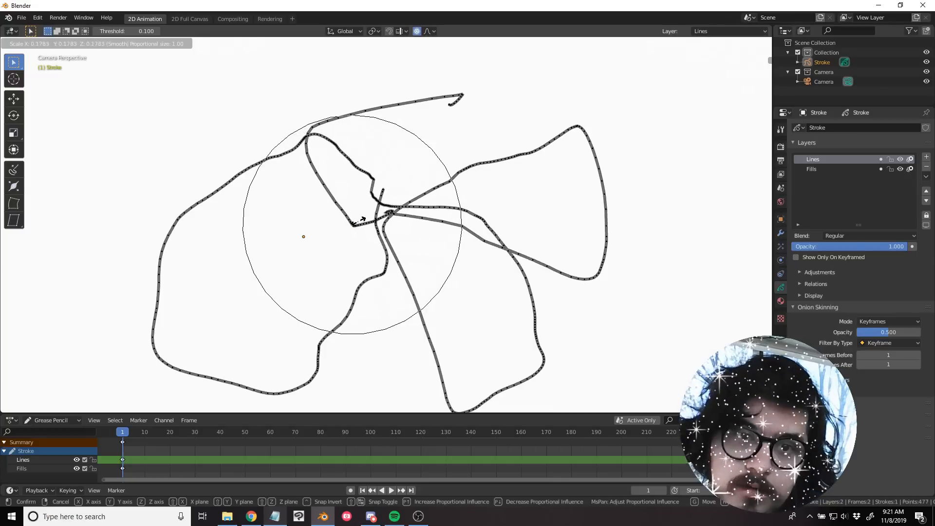
key(Escape)
key(r)
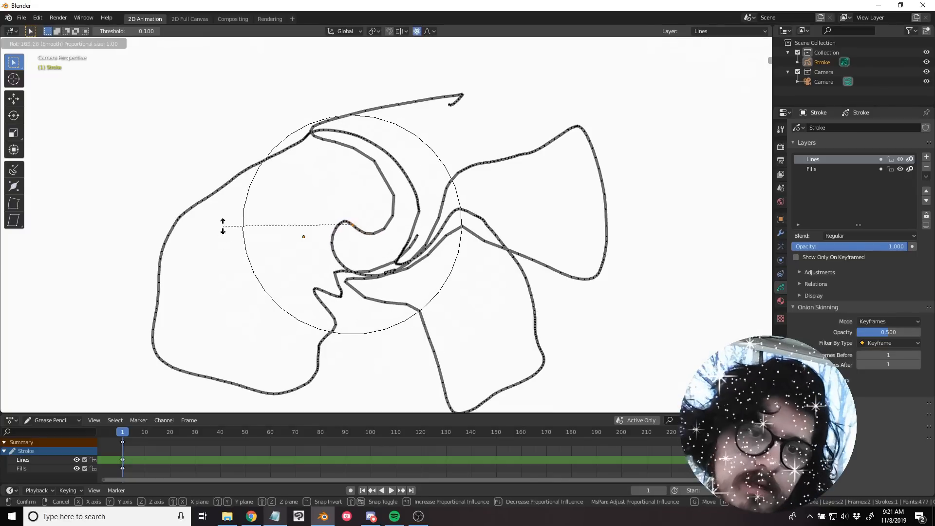
key(Escape)
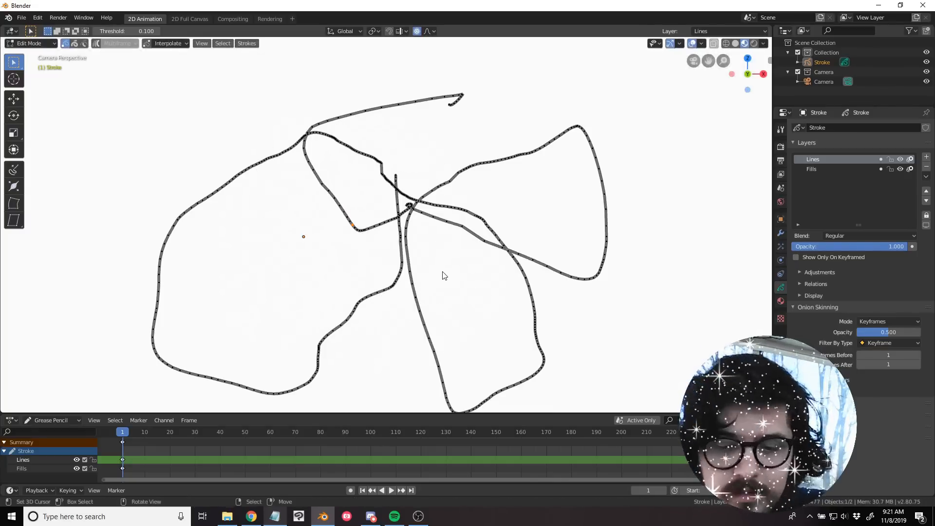
With Proportional Editing off, circle-select the points around the inner loop's corner and the central crossing, move them slightly left, and clear the selection.
key(o)
scroll(365, 194, up, 3)
key(c)
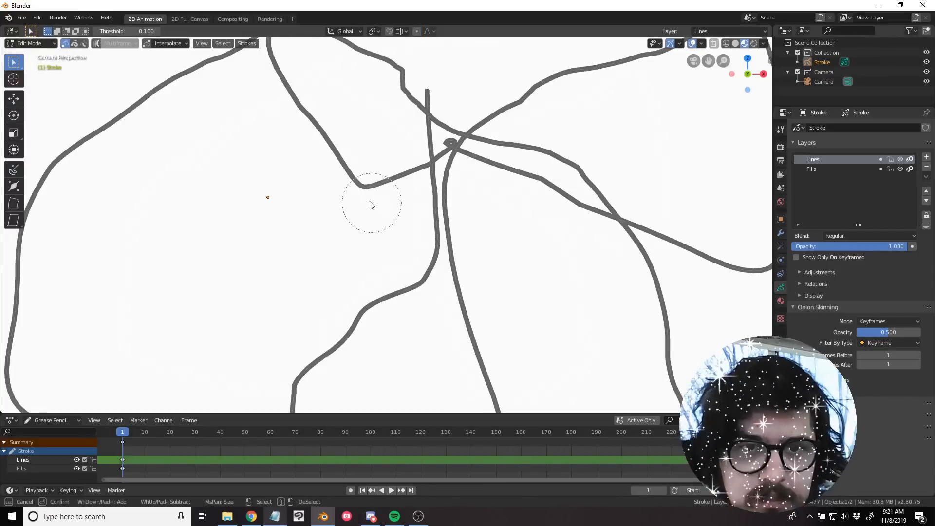
mouse_move(370, 202)
mouse_down()
mouse_move(368, 211)
mouse_move(380, 163)
mouse_move(414, 156)
mouse_move(405, 241)
mouse_up()
key(Escape)
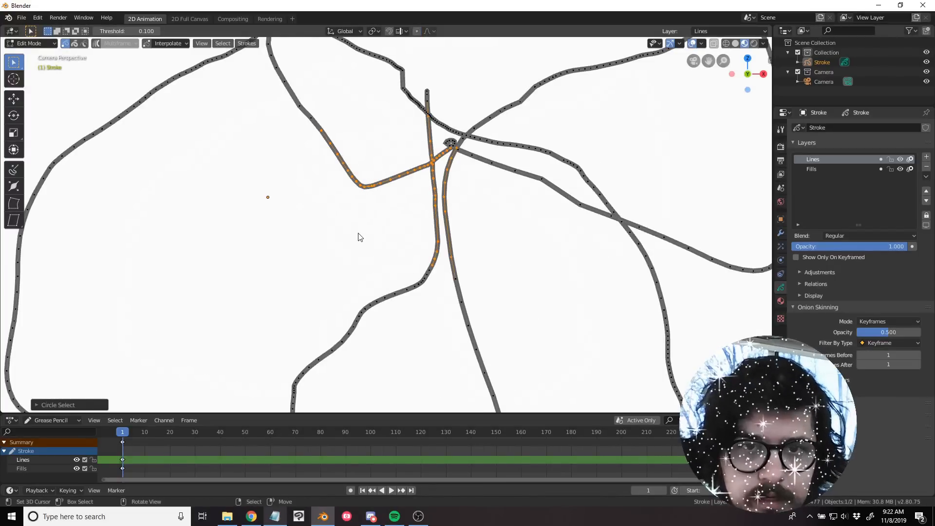
key(g)
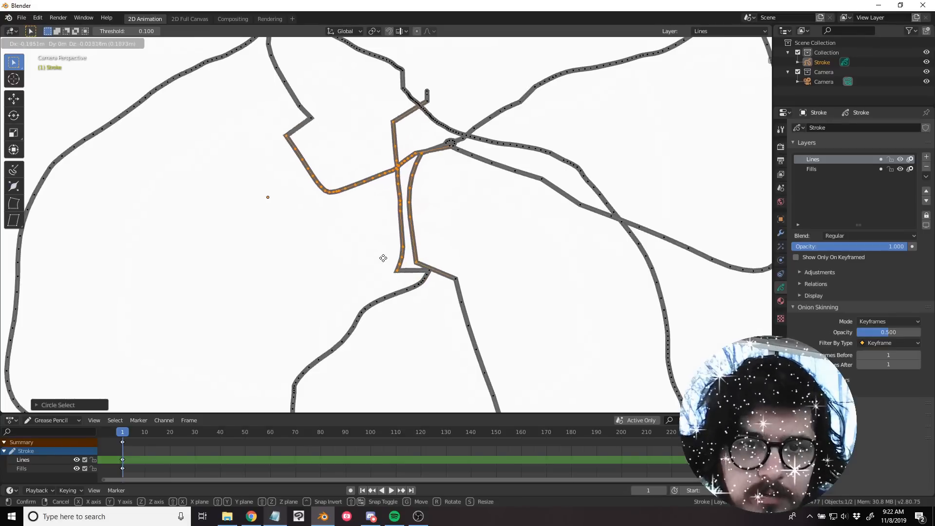
click(399, 258)
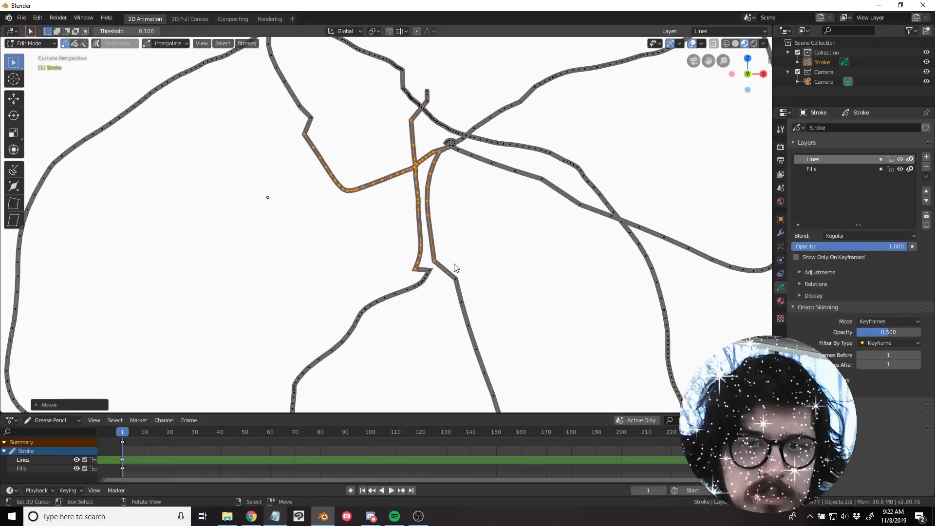
shift+middle_drag(485, 267, 444, 267)
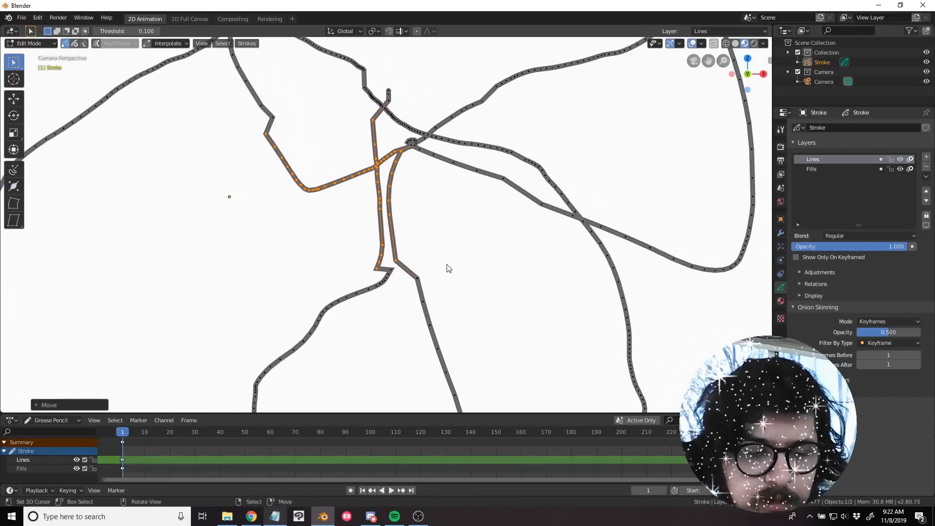
key(alt+a)
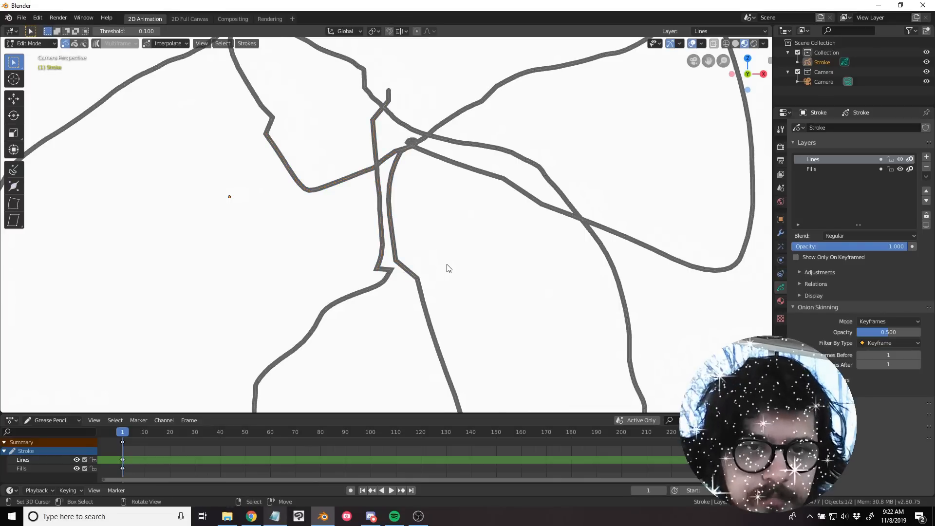
Select all points of the stroke and deselect them again.
scroll(449, 268, down, 2)
scroll(449, 269, up, 1)
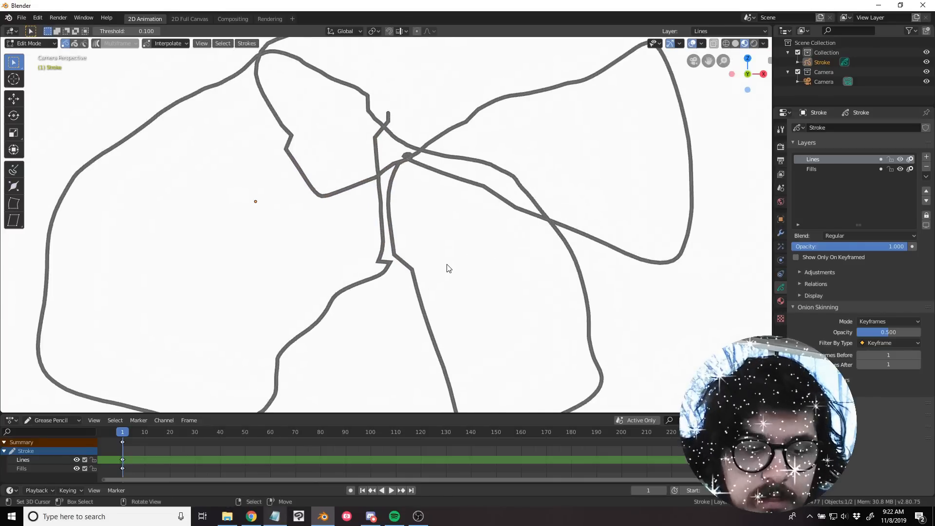
scroll(448, 268, down, 1)
key(a)
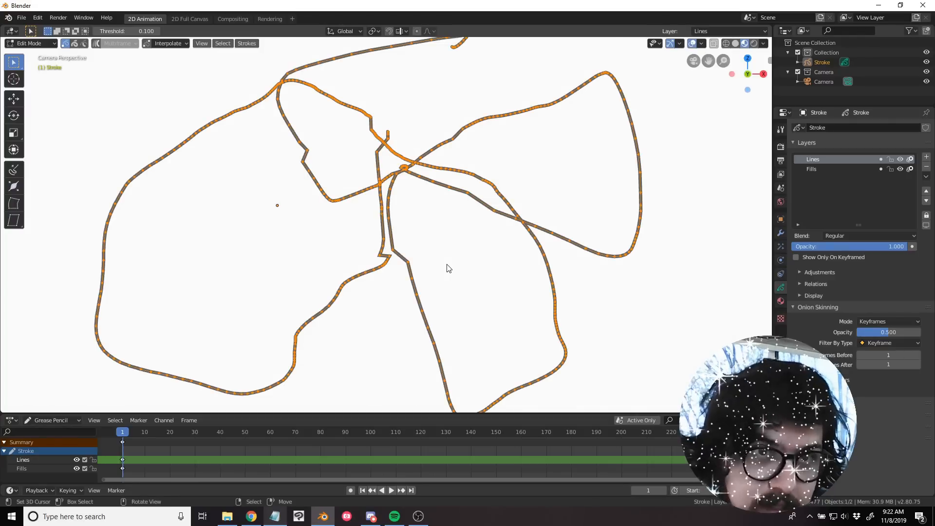
key(alt+a)
scroll(448, 268, down, 3)
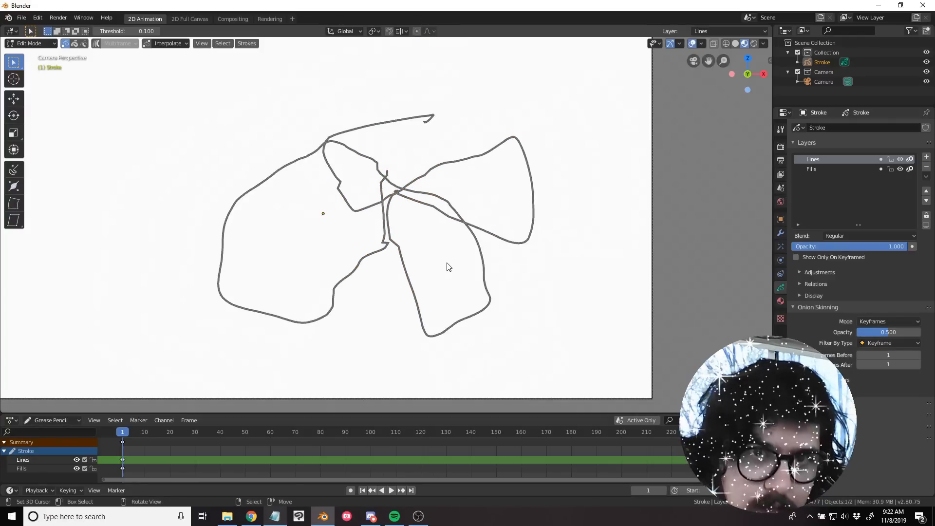
scroll(448, 267, up, 3)
Open the Preferences, move the window over the middle of the viewport, and show the Keymap settings.
click(37, 17)
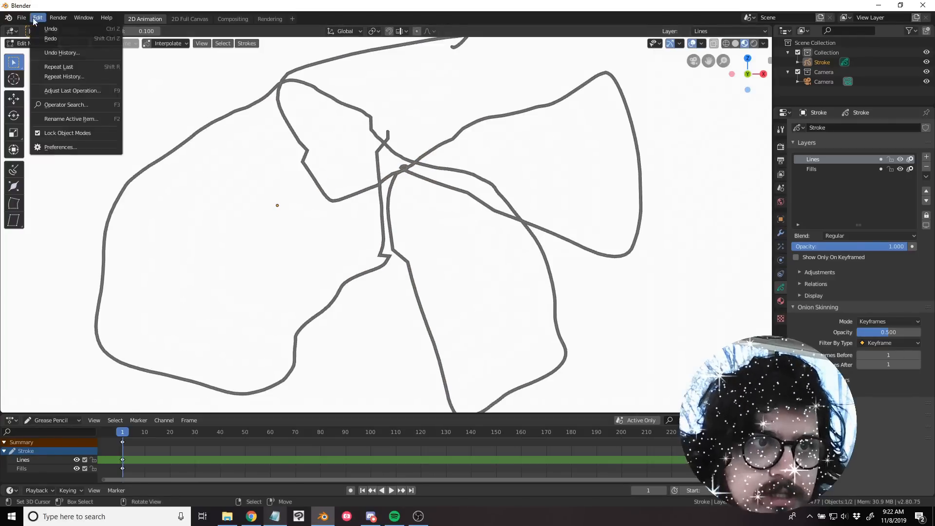
click(61, 147)
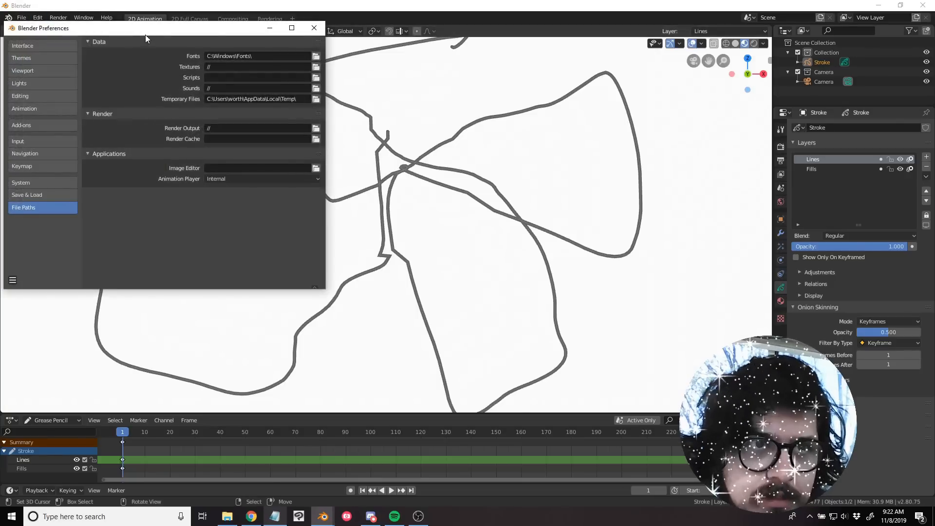
drag(151, 39, 297, 104)
click(179, 220)
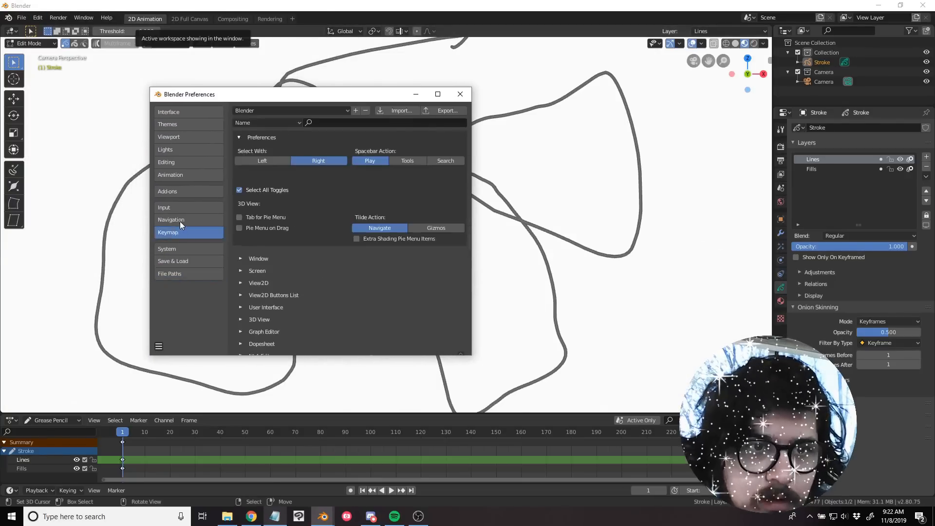
Look through the Input, Navigation and Keymap preferences for the selection settings, and close the Preferences.
click(180, 209)
click(180, 190)
click(175, 221)
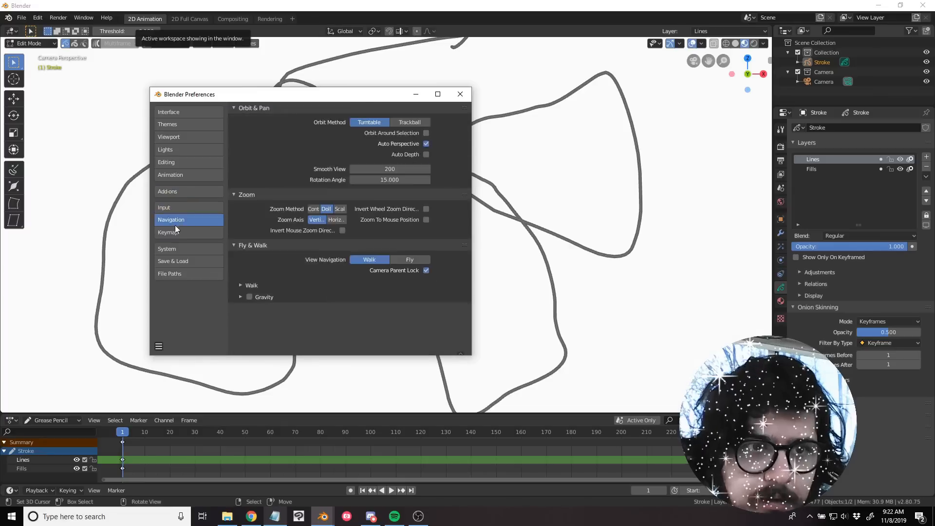
click(171, 233)
click(176, 219)
click(175, 207)
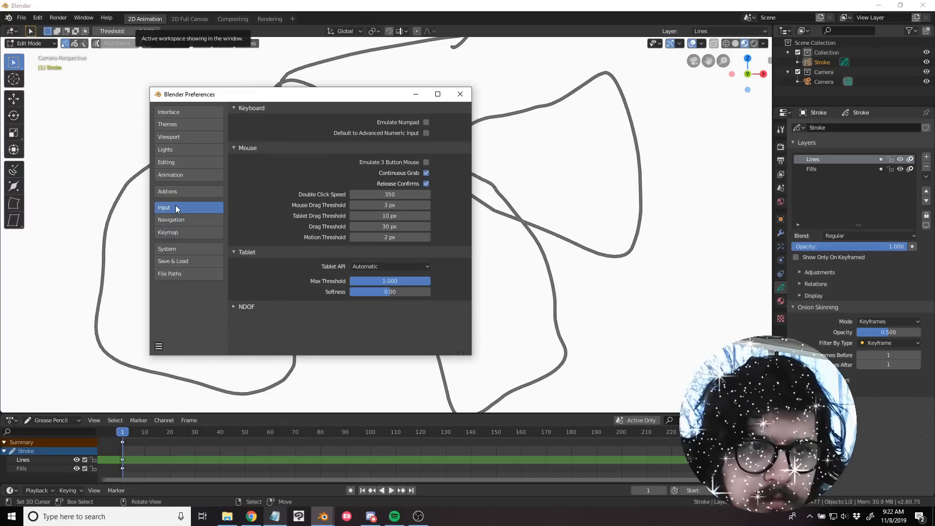
click(174, 221)
click(178, 209)
click(174, 232)
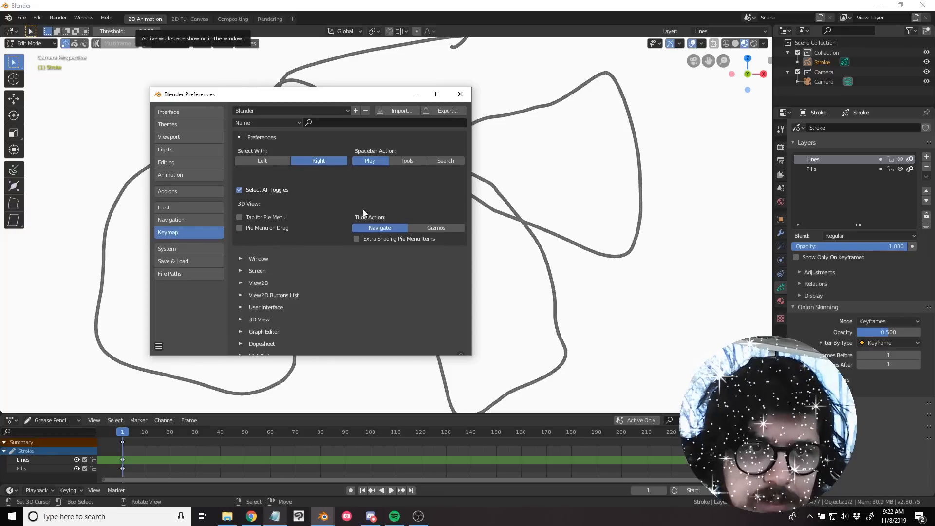
click(460, 95)
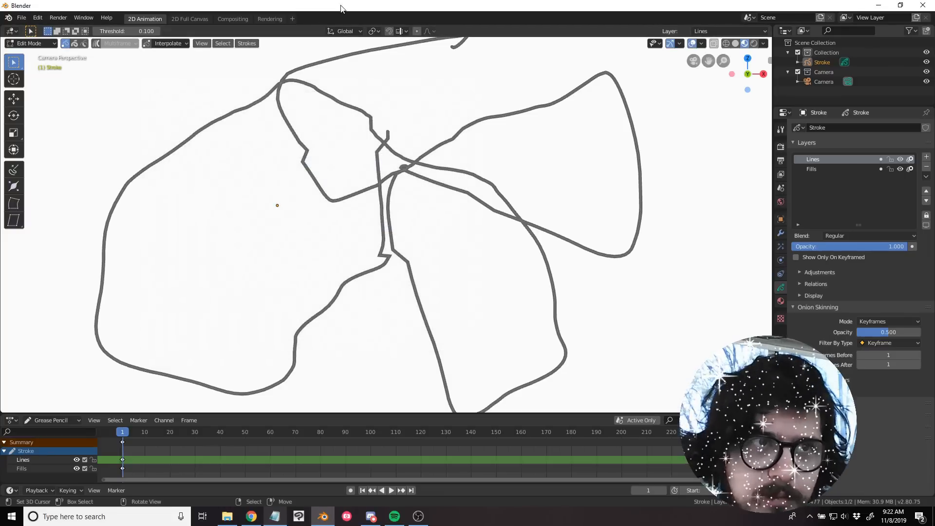
Demonstrate selecting and deselecting all stroke points several times in a row.
scroll(407, 229, down, 1)
key(a)
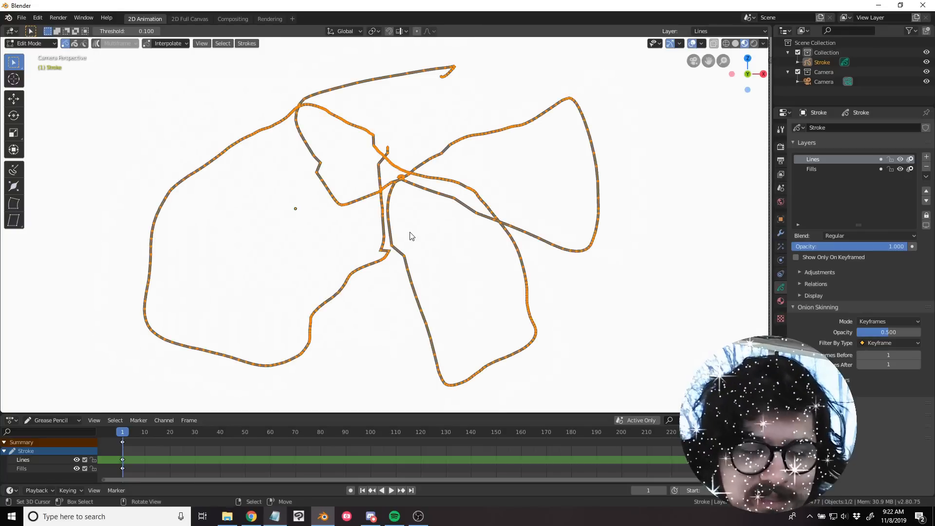
key(n)
key(alt+a)
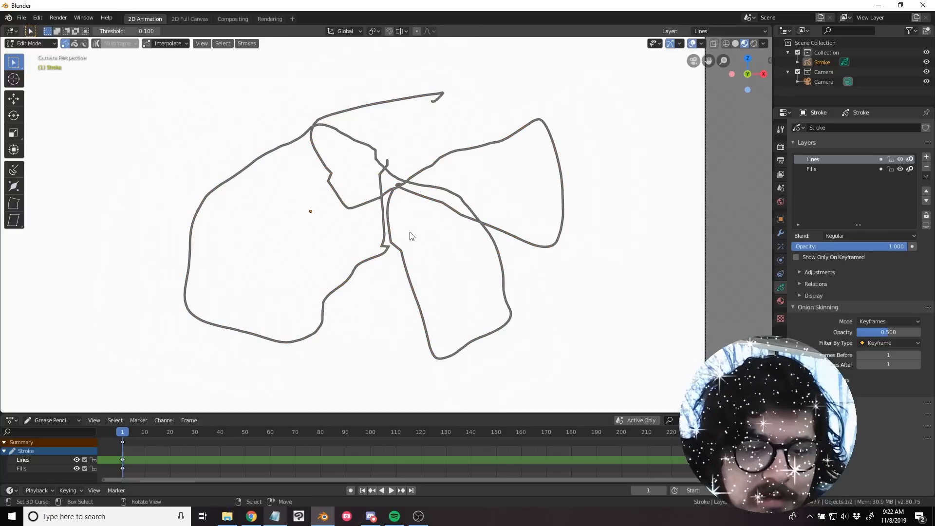
key(a)
key(alt+a)
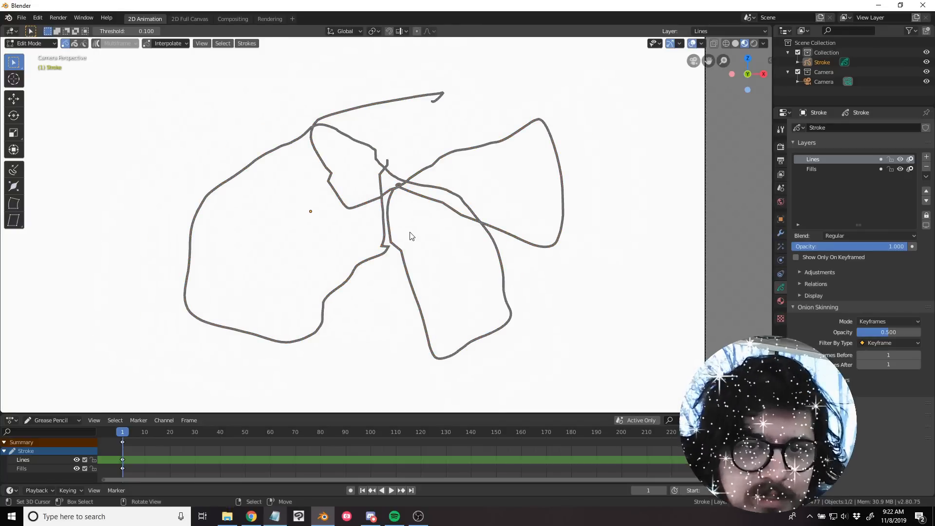
key(a)
key(alt+a)
key(a)
key(alt+a)
key(n)
key(a)
scroll(414, 236, up, 3)
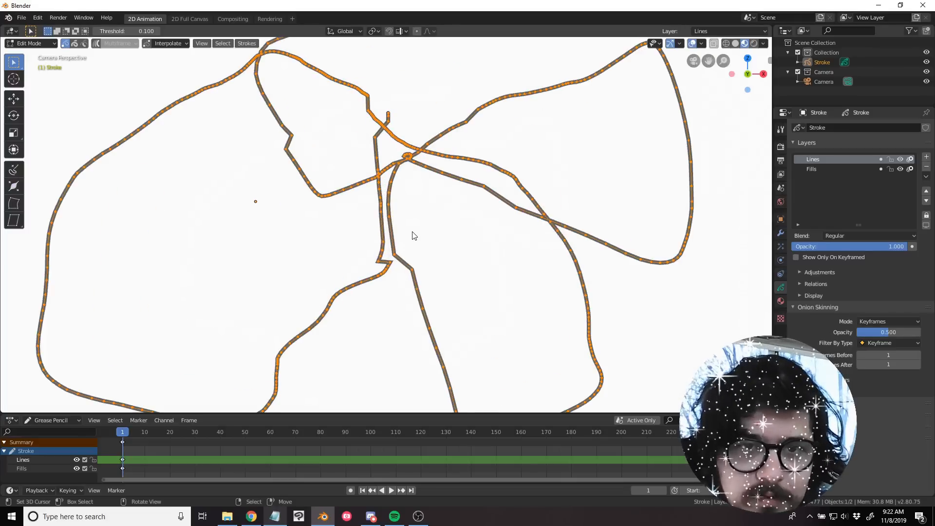
key(alt+a)
Try selecting individual points on the two vertical lines near the centre, adding to the selection, and deselect everything.
click(389, 209)
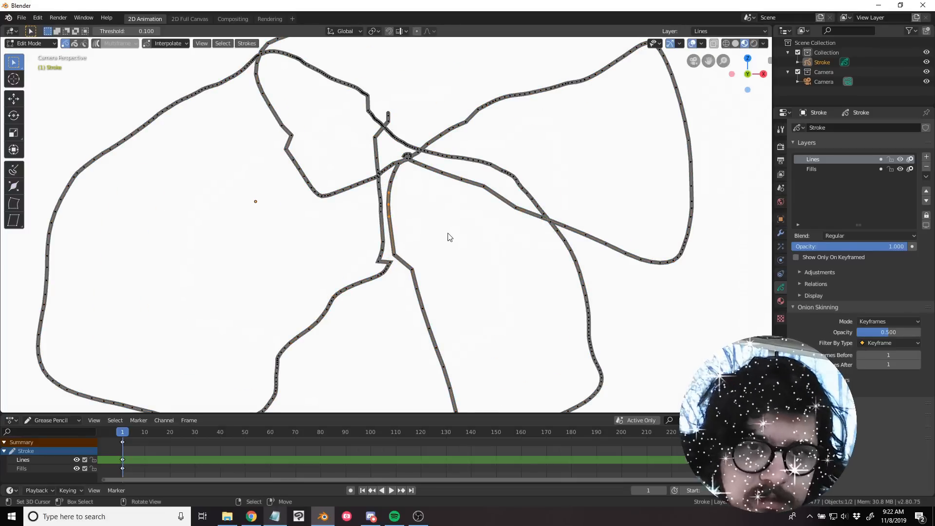
key(alt+a)
scroll(436, 230, down, 1)
scroll(436, 230, up, 1)
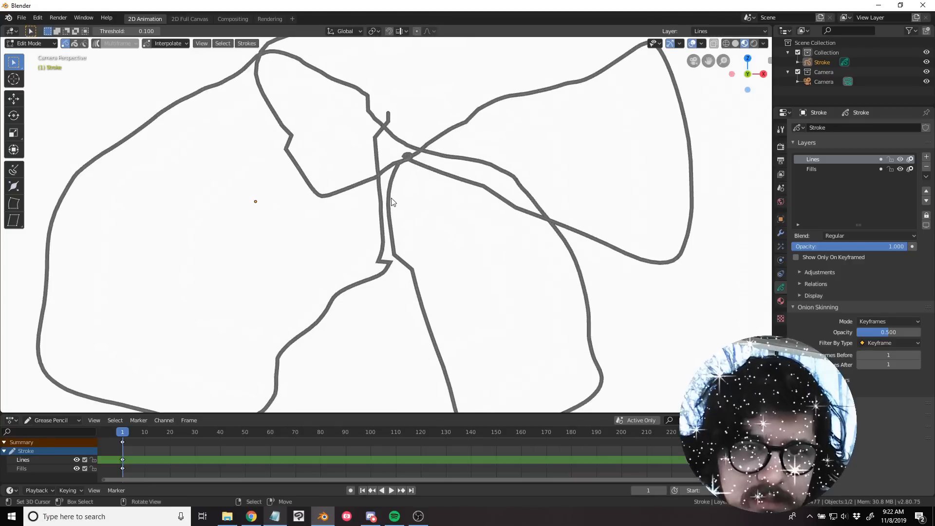
click(387, 210)
shift+click(390, 235)
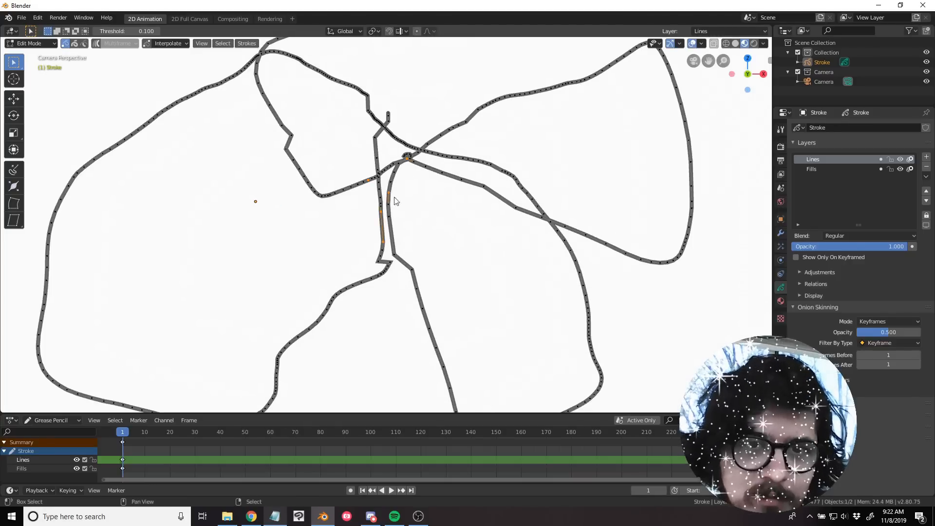
key(alt+a)
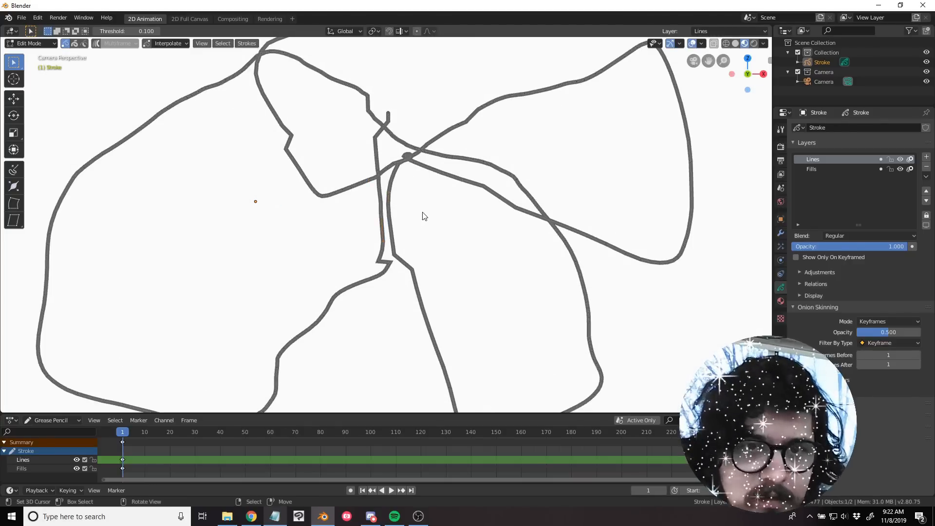
Select every point of the drawing once more and clear the whole selection.
key(a)
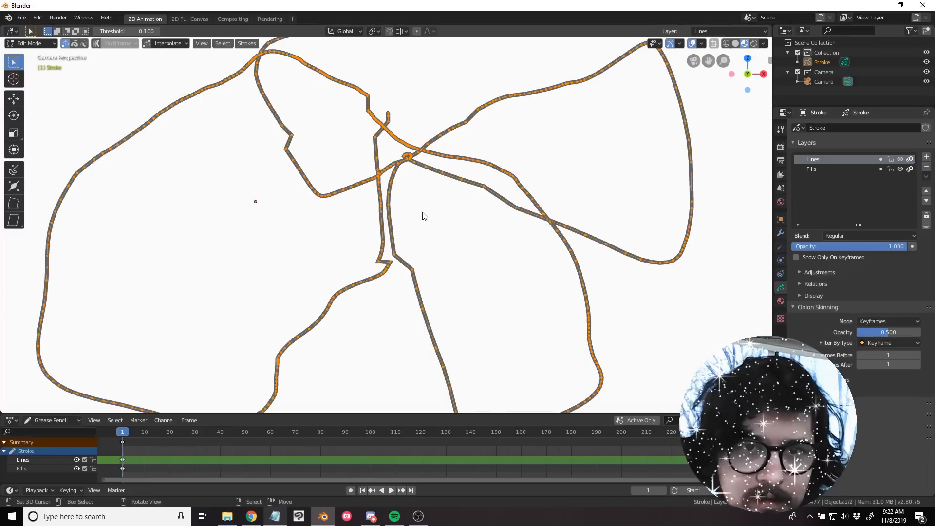
scroll(424, 216, down, 4)
scroll(424, 216, up, 4)
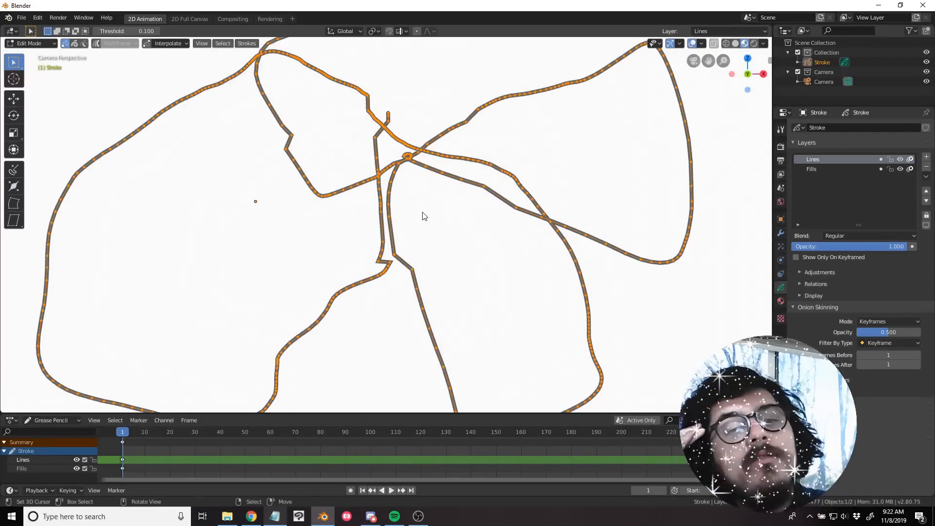
key(alt+a)
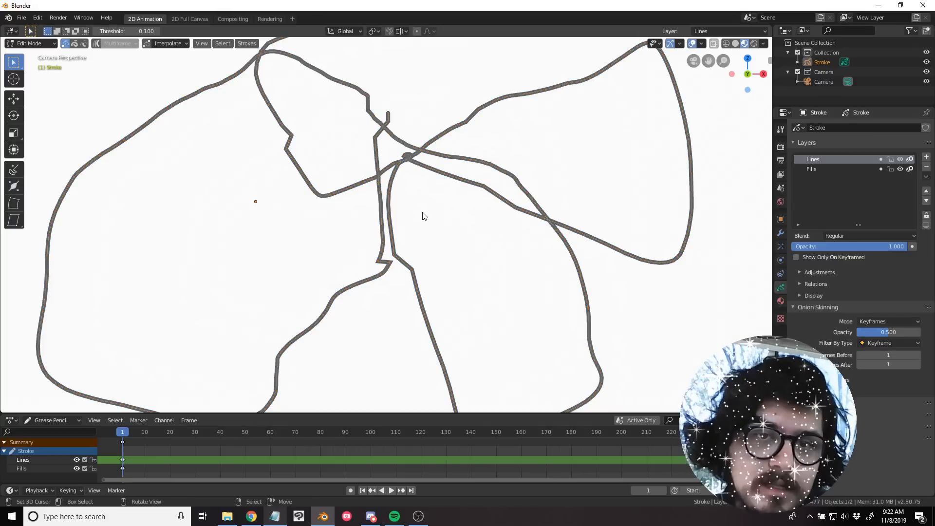
scroll(424, 216, down, 3)
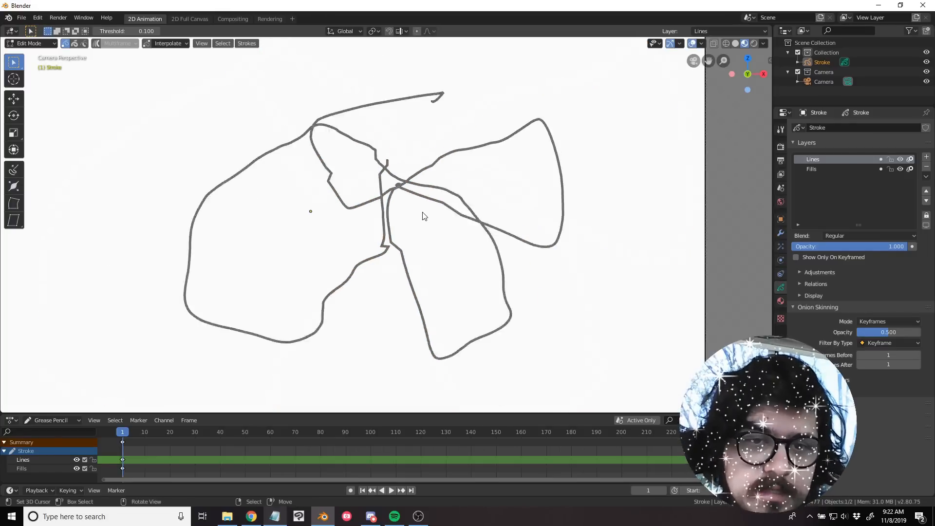
Check the Select All Toggles option in the Keymap preferences and close the Preferences.
click(38, 17)
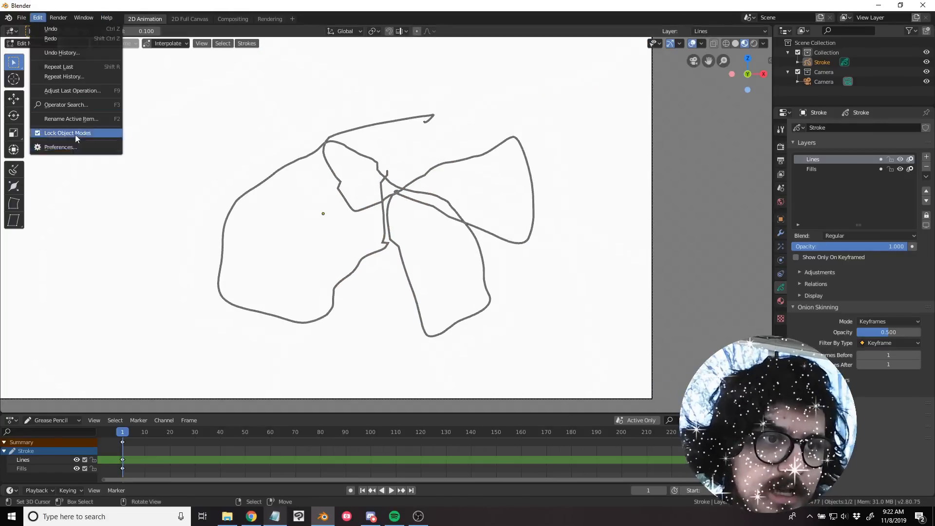
click(68, 148)
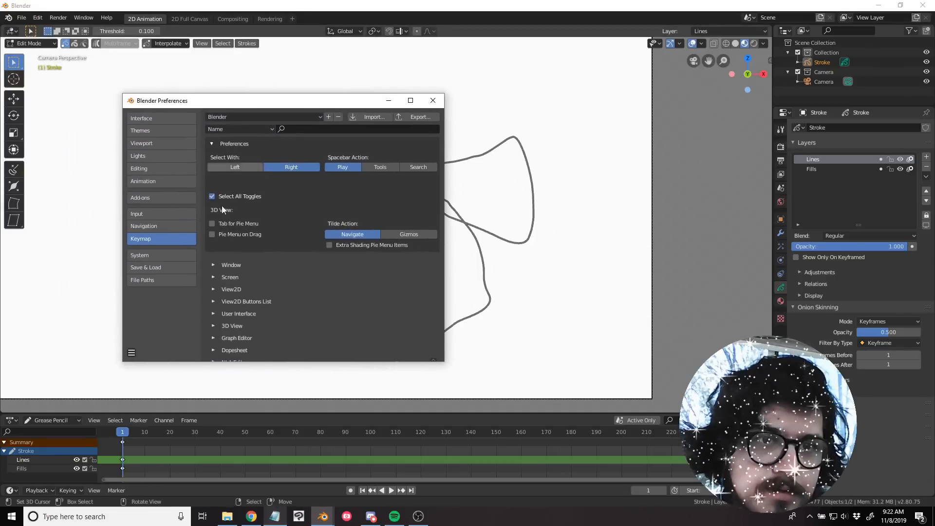
click(432, 100)
Toggle the selection of all stroke points on and off repeatedly, ending with nothing selected.
key(a)
key(a)
key(a)
key(a)
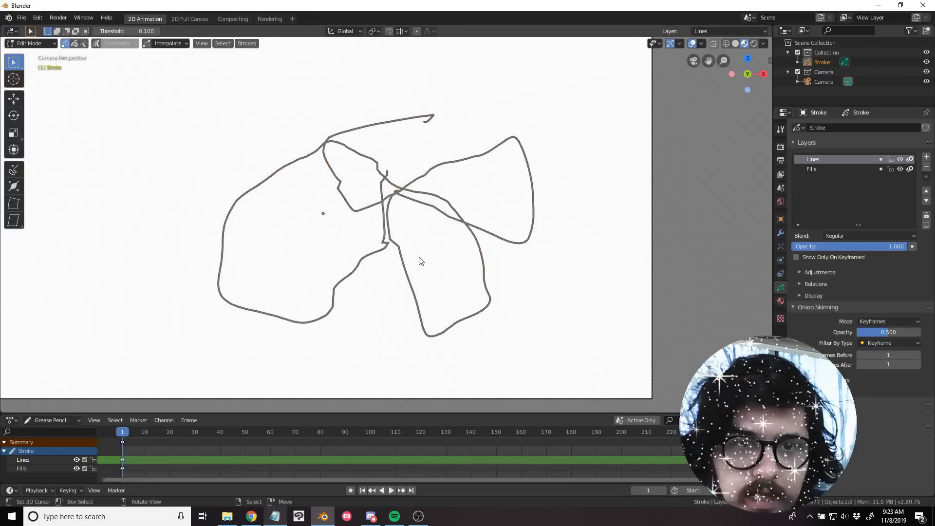
key(a)
scroll(420, 261, up, 8)
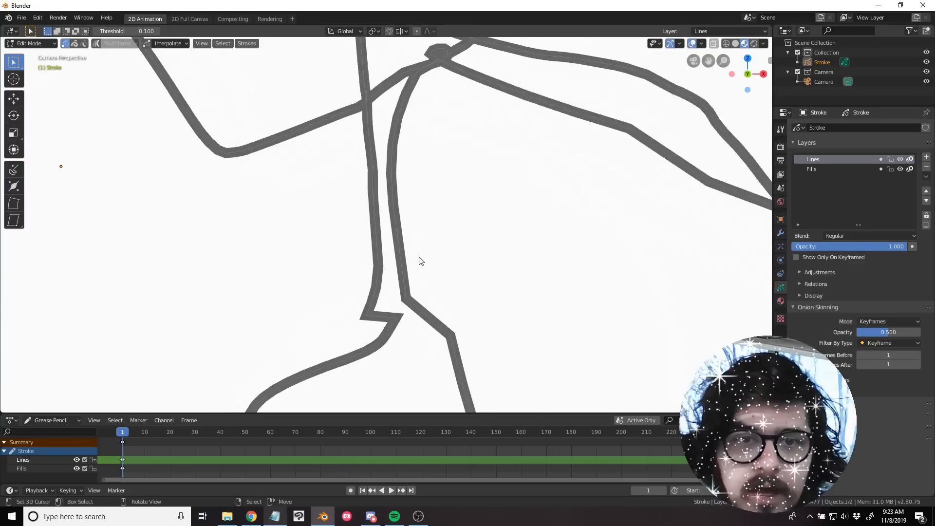
Select all stroke points and deselect them again, repeating the toggle once more.
scroll(421, 261, down, 5)
key(a)
key(a)
key(a)
key(a)
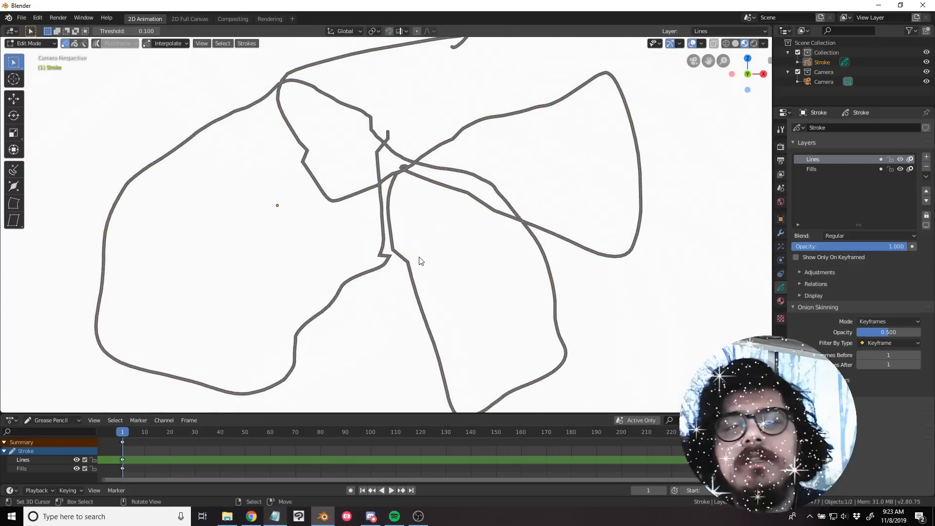
scroll(439, 229, down, 3)
scroll(426, 214, up, 4)
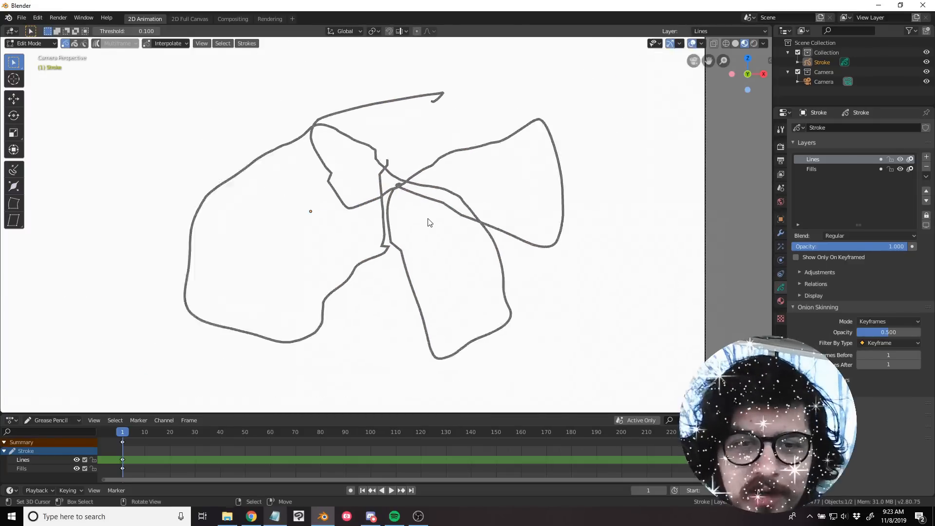
scroll(429, 221, down, 1)
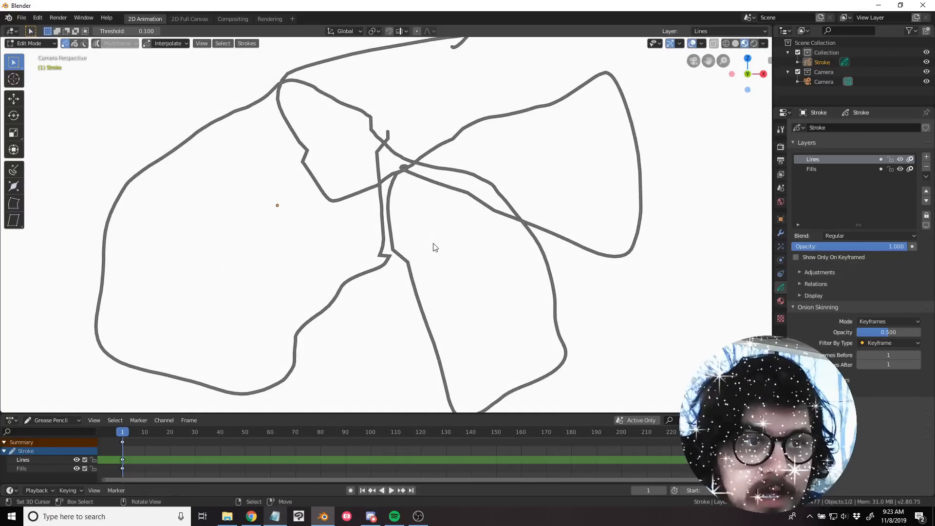
scroll(435, 247, down, 1)
scroll(457, 249, down, 1)
scroll(457, 250, up, 1)
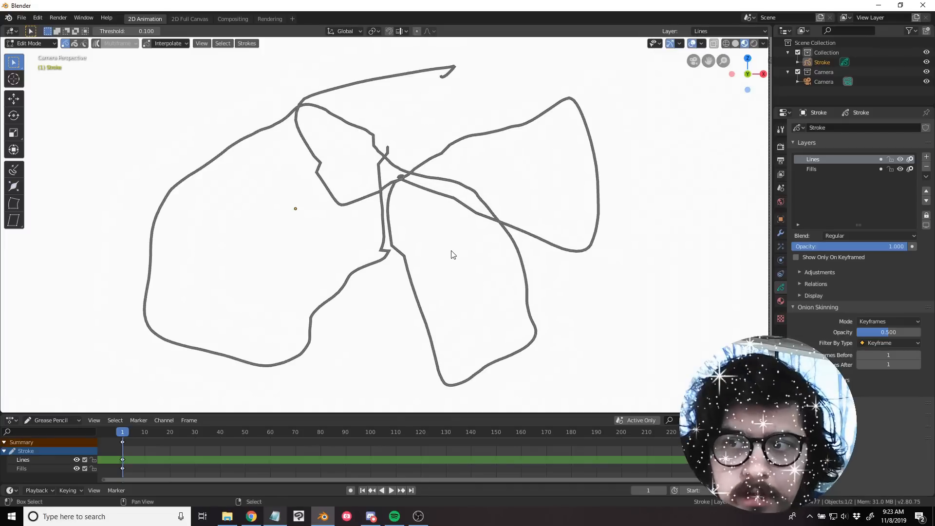
Switch to Draw mode and sketch a mouth with lips, a tooth line and a short line below it inside the large head outline.
shift+middle_drag(460, 245, 474, 233)
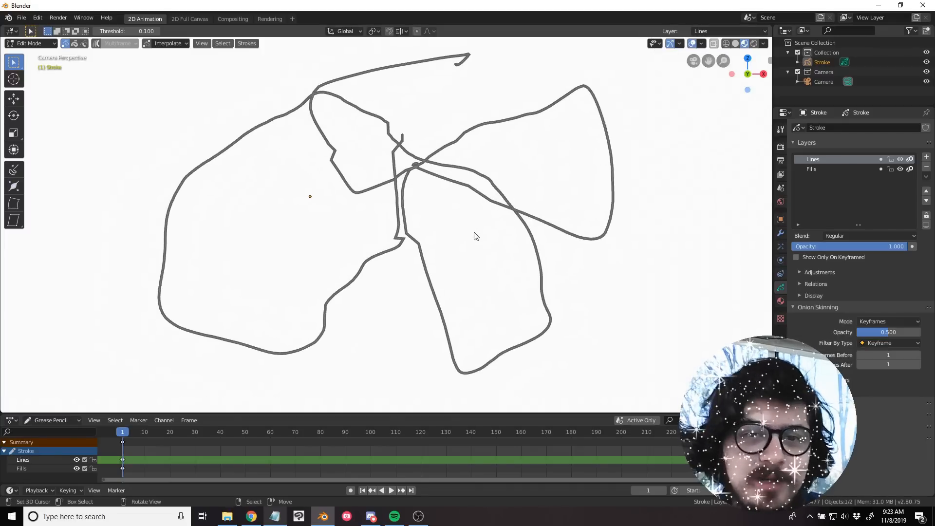
key(ctrl+Tab)
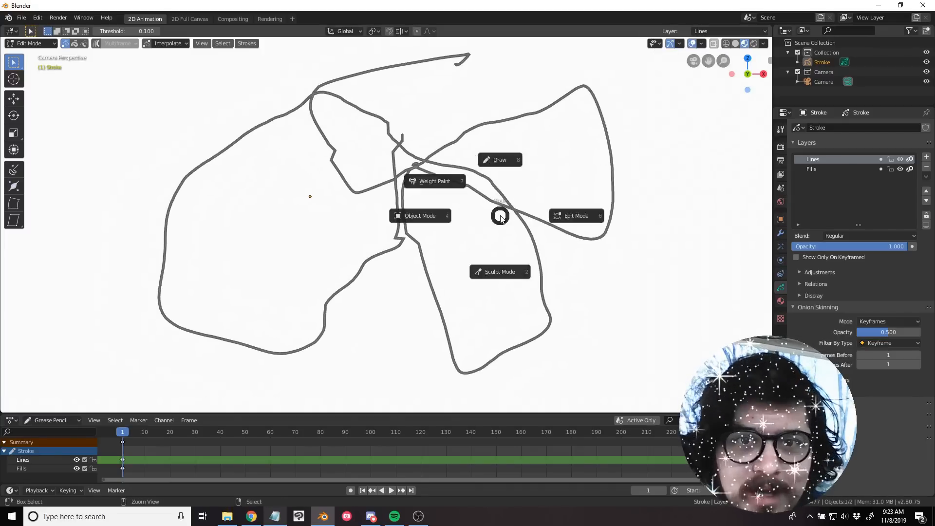
click(507, 170)
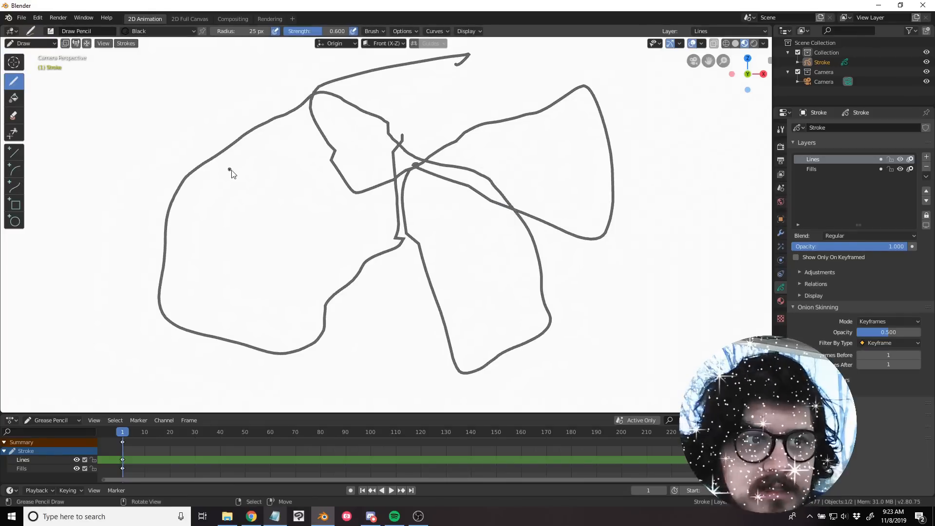
mouse_move(326, 237)
mouse_down()
mouse_move(280, 250)
mouse_move(231, 240)
mouse_move(332, 236)
mouse_up()
drag(304, 274, 278, 277)
drag(254, 232, 307, 227)
drag(281, 225, 281, 234)
shift+middle_drag(359, 243, 343, 249)
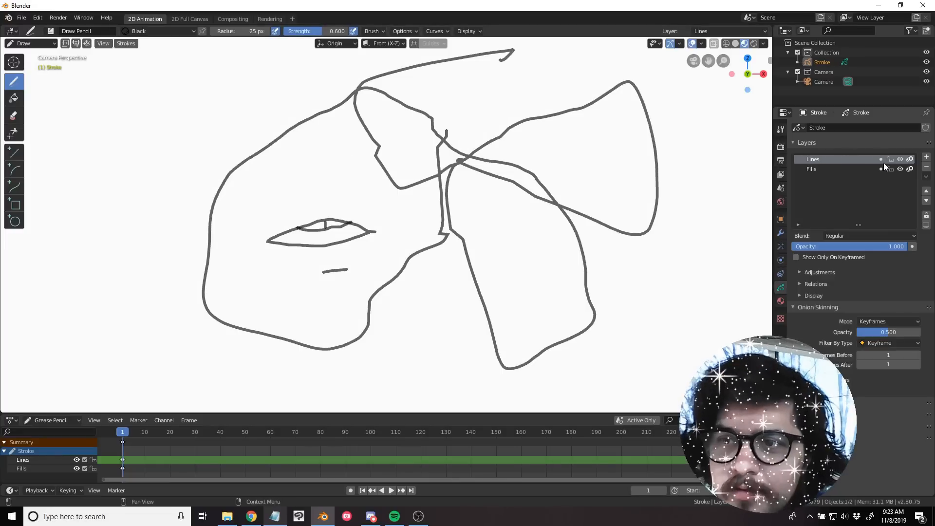
Try adding a new layer and removing it again, and open the additional layer operations.
click(927, 157)
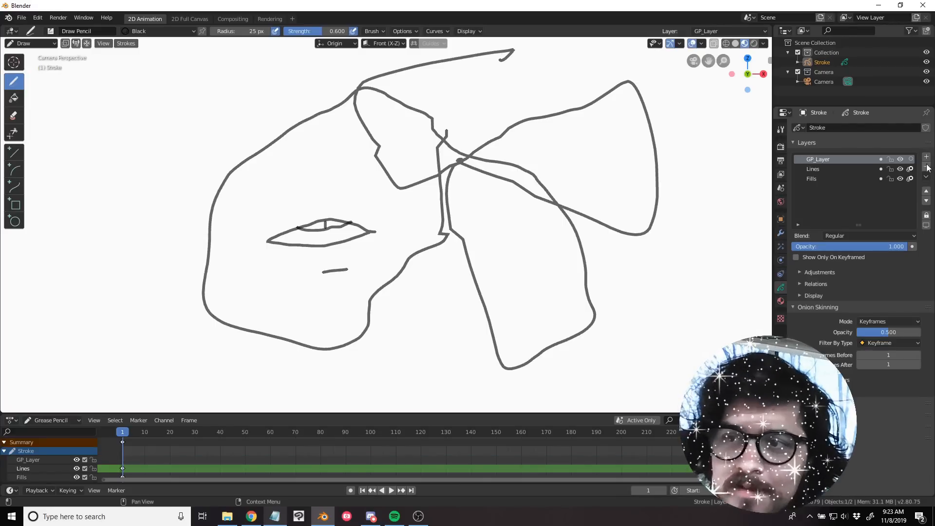
click(928, 166)
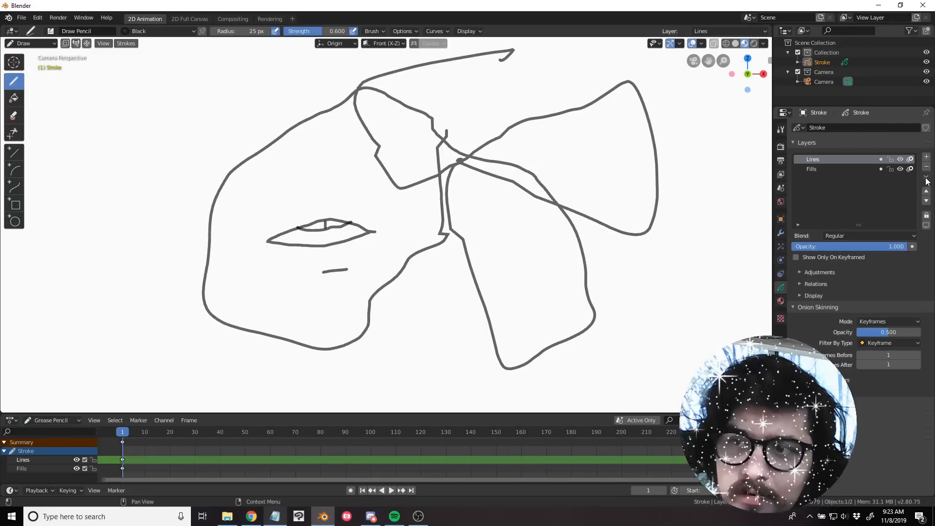
click(927, 178)
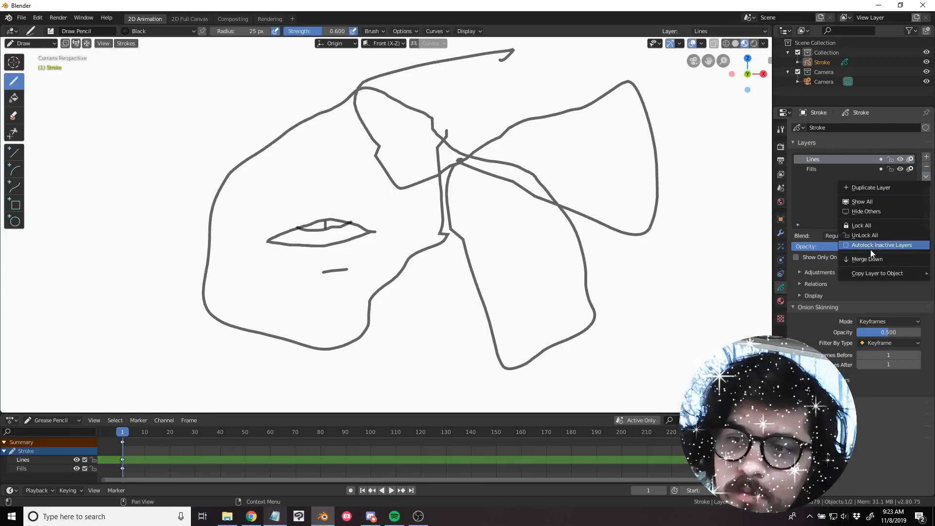
Add a new layer above Lines and name it Mouth.
click(926, 157)
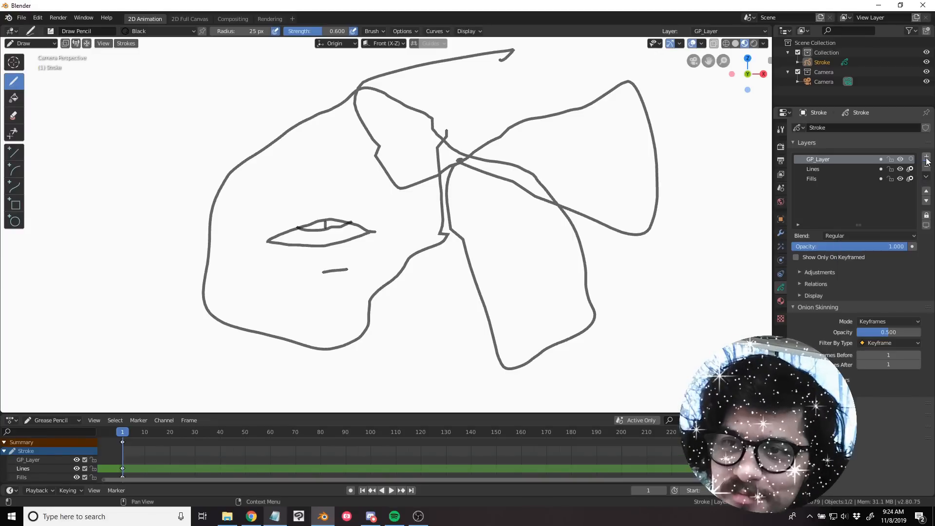
double_click(828, 160)
text(Mout)
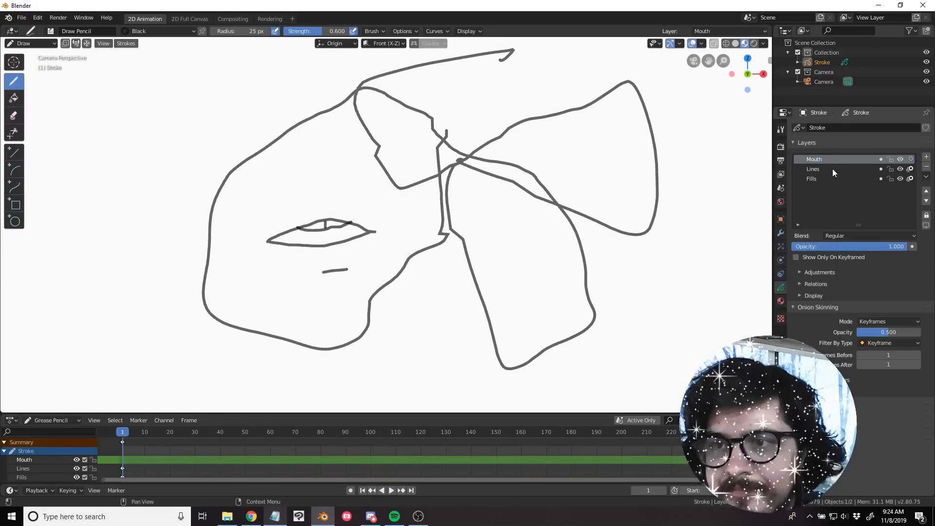
text(h)
key(Return)
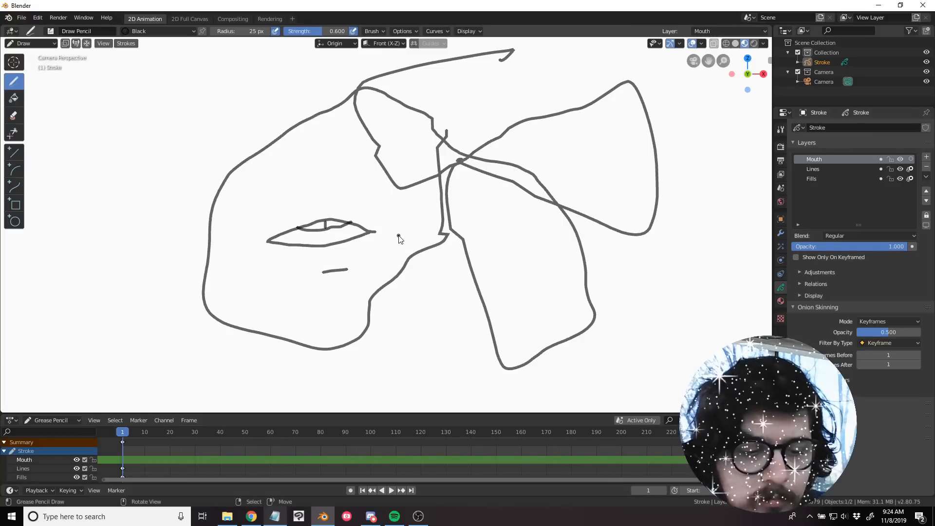
Switch to Edit Mode and select all the mouth strokes, including the short line below the lips.
key(ctrl+Tab)
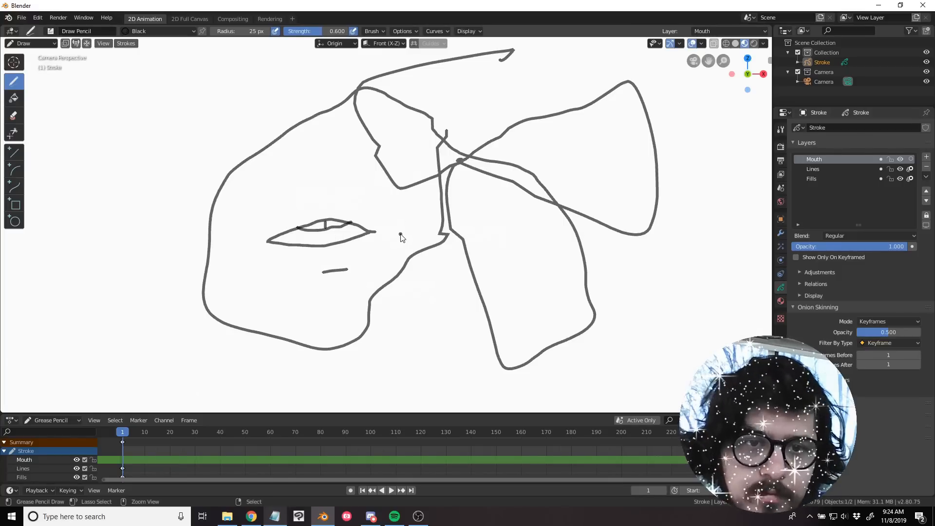
key(ctrl+Tab)
click(470, 229)
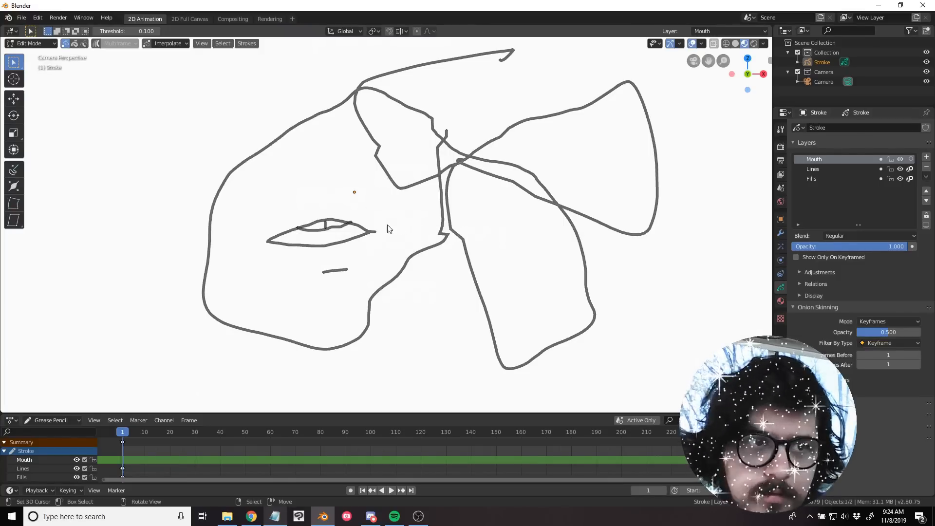
scroll(361, 237, up, 2)
shift+middle_drag(361, 238, 382, 236)
key(c)
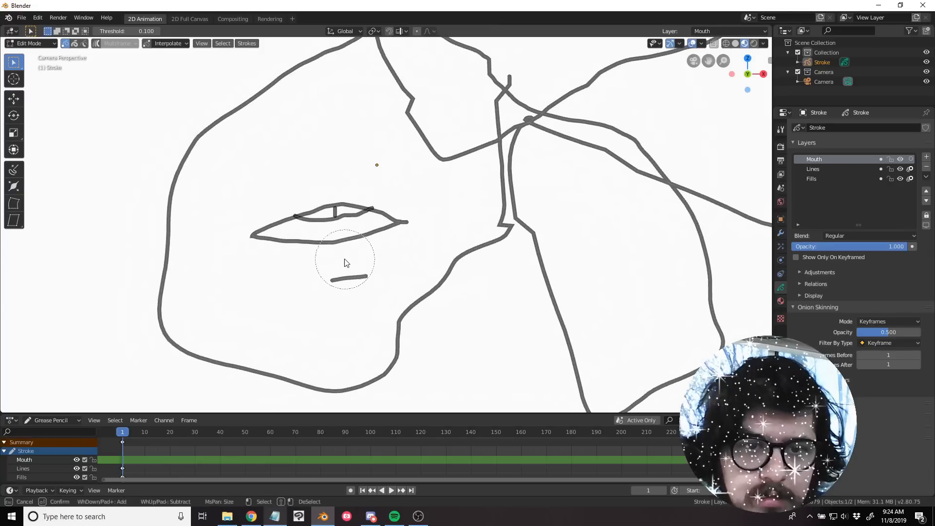
key(Escape)
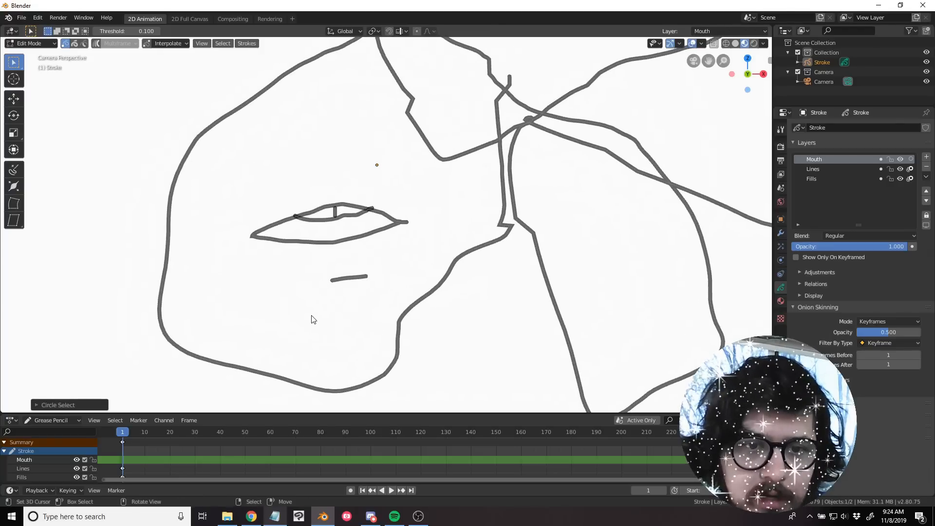
click(350, 282)
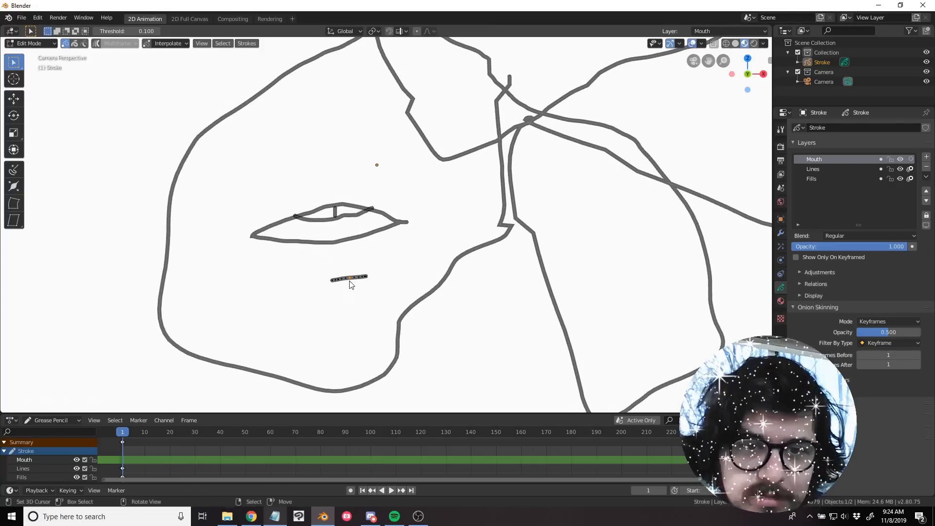
shift+click(329, 246)
shift+click(327, 220)
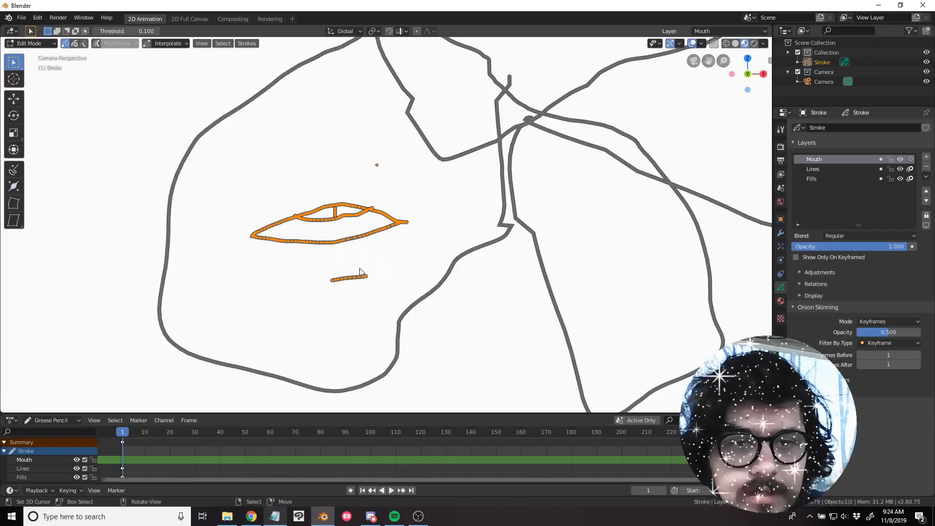
Move the selected mouth strokes to the Mouth layer.
scroll(361, 271, down, 2)
scroll(378, 273, up, 2)
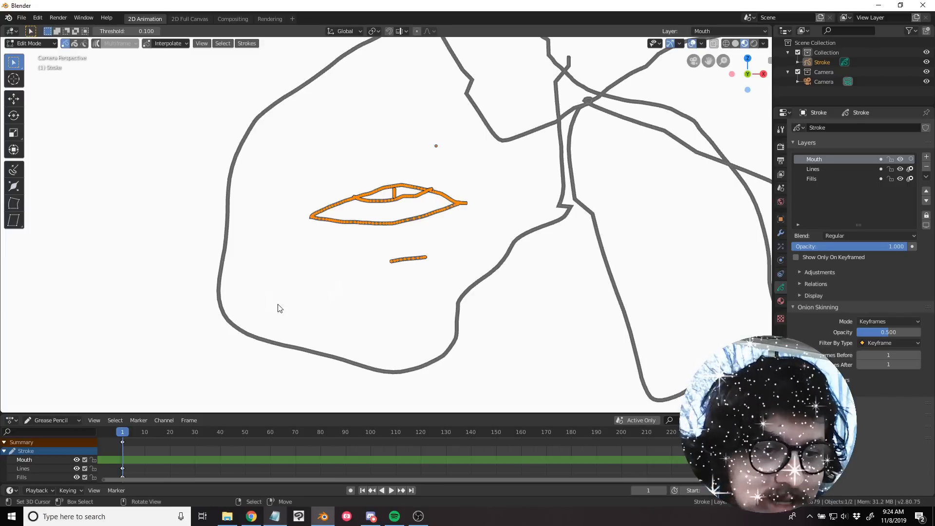
click(247, 43)
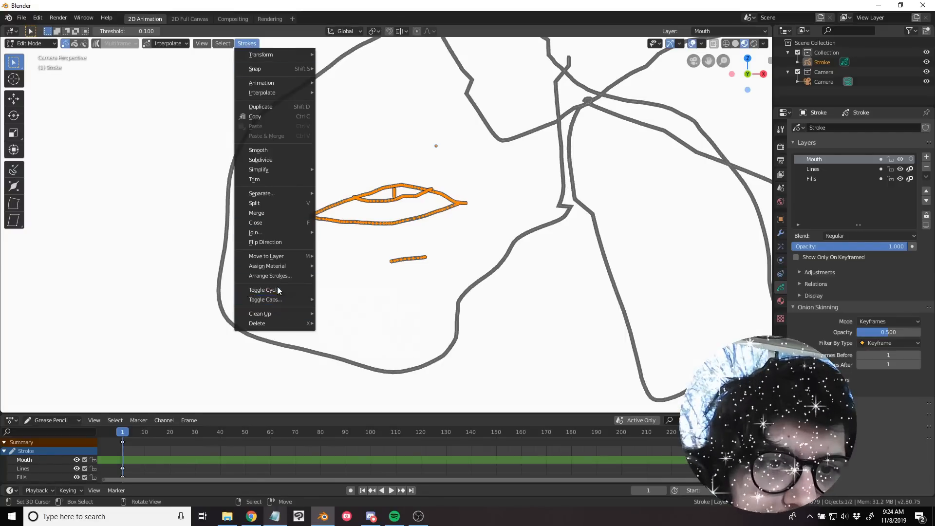
mouse_move(280, 259)
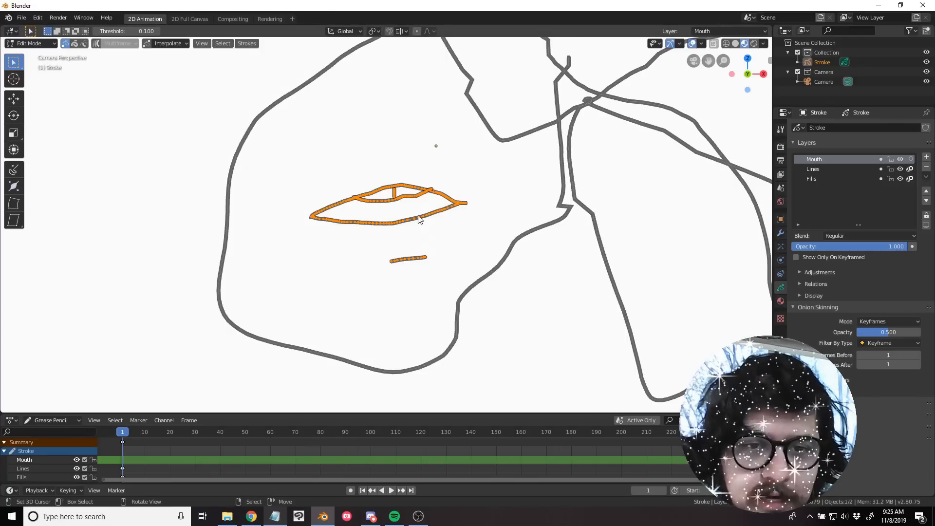
key(m)
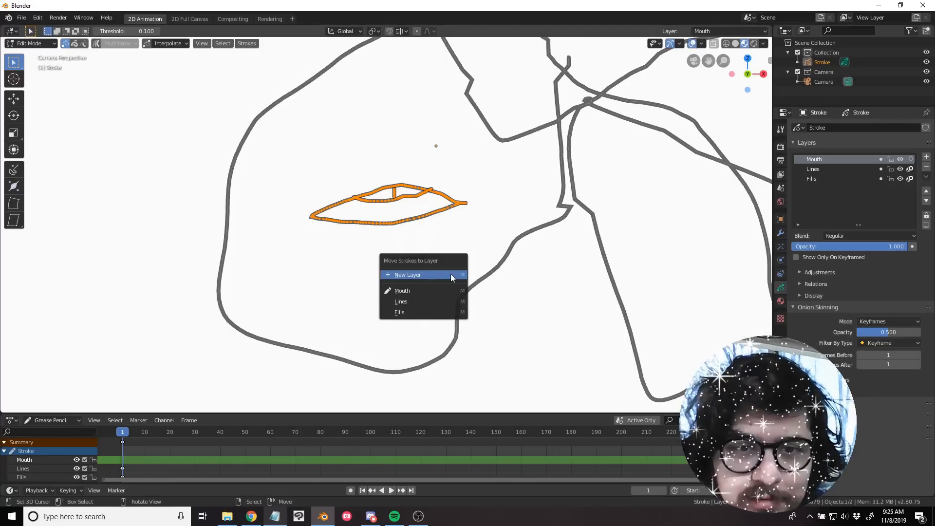
click(403, 293)
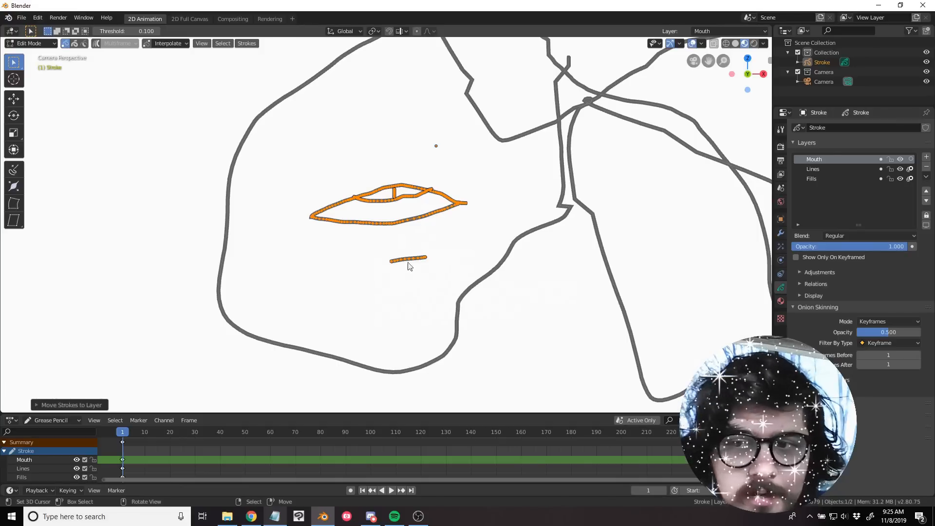
Switch to Draw mode and toggle the visibility of the Mouth and Lines layers off and on, leaving both shown.
scroll(404, 225, down, 1)
key(ctrl+Tab)
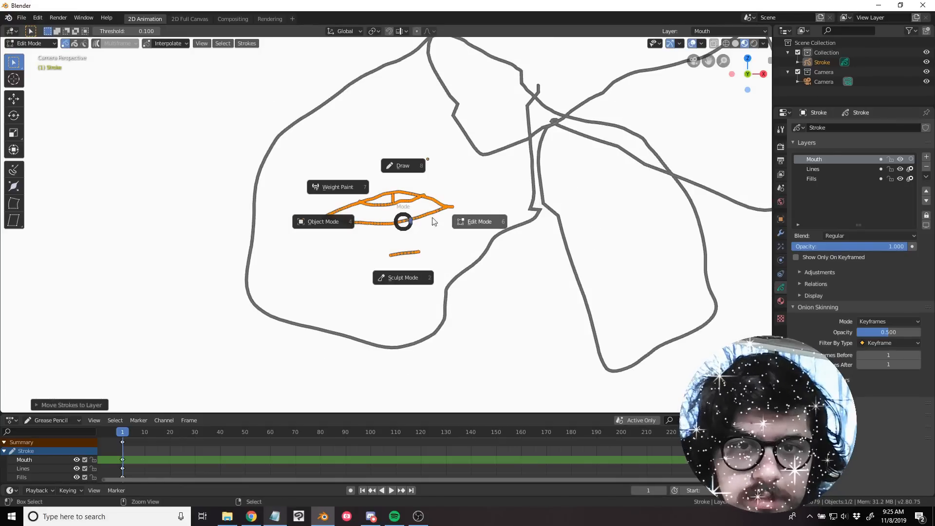
click(591, 198)
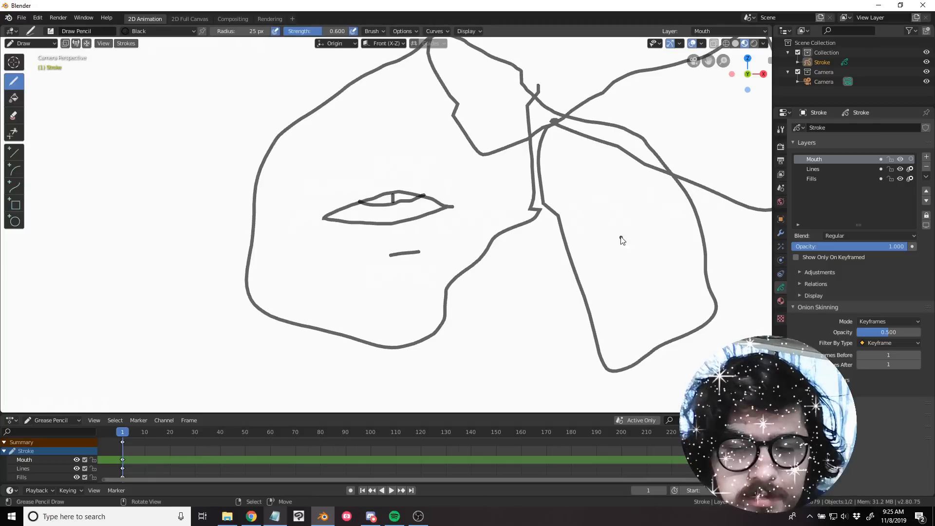
click(902, 159)
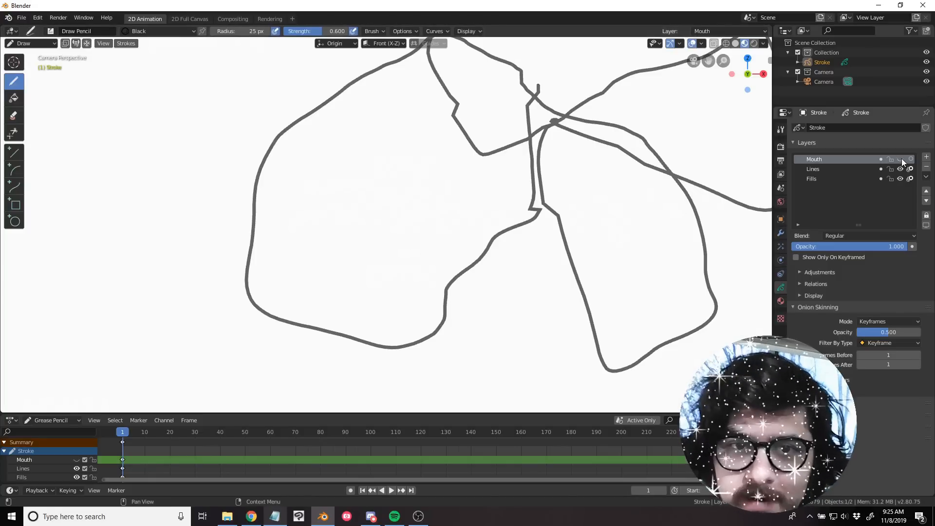
click(902, 160)
click(902, 159)
click(902, 159)
click(901, 170)
click(901, 170)
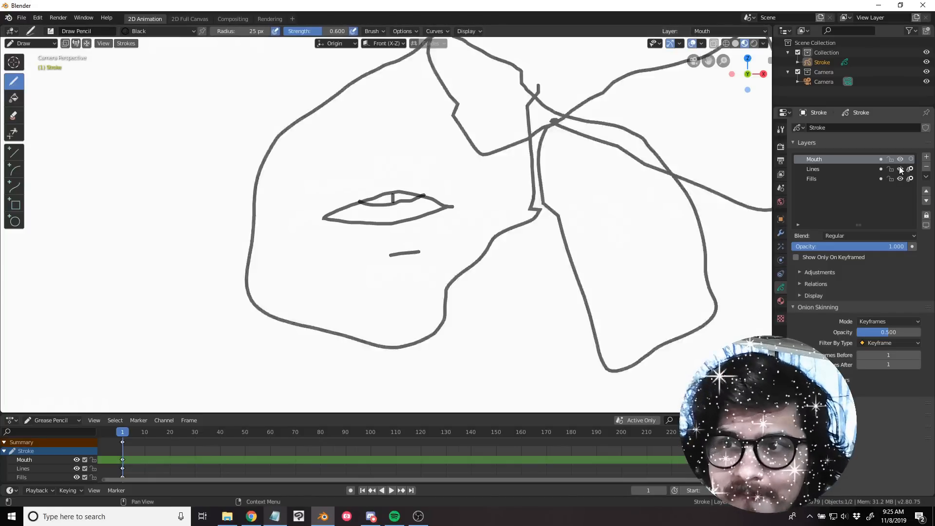
click(901, 159)
click(901, 159)
click(900, 159)
click(901, 159)
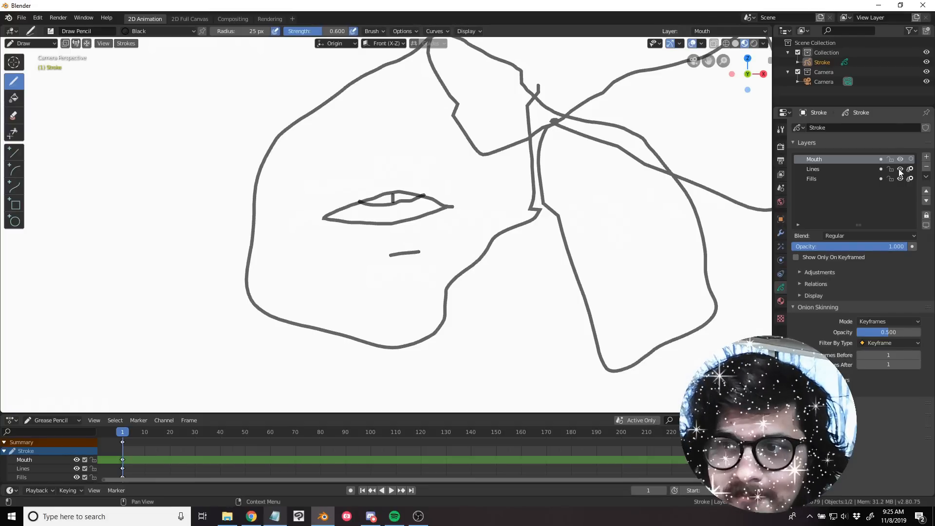
click(900, 169)
click(900, 170)
Return to Edit Mode, deselect the mouth strokes, and select and deselect the whole drawing.
scroll(531, 224, down, 2)
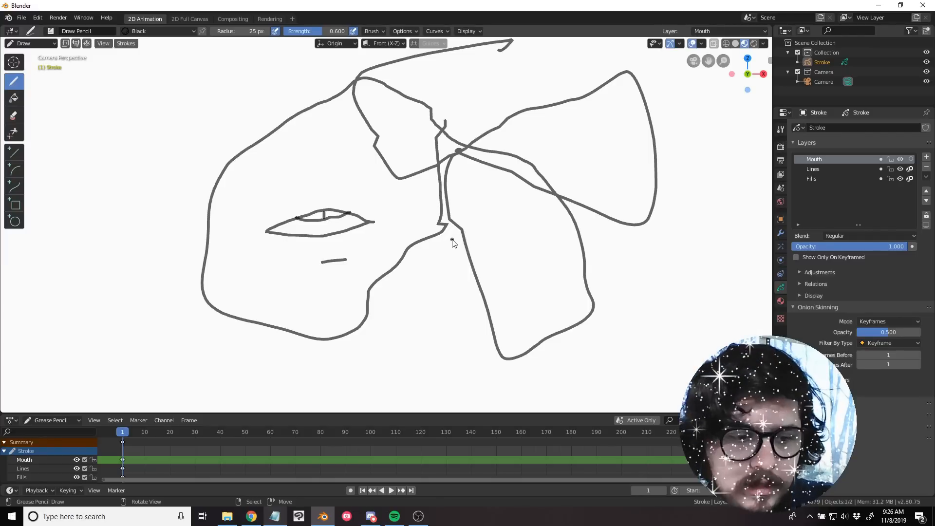
key(Tab)
key(alt+a)
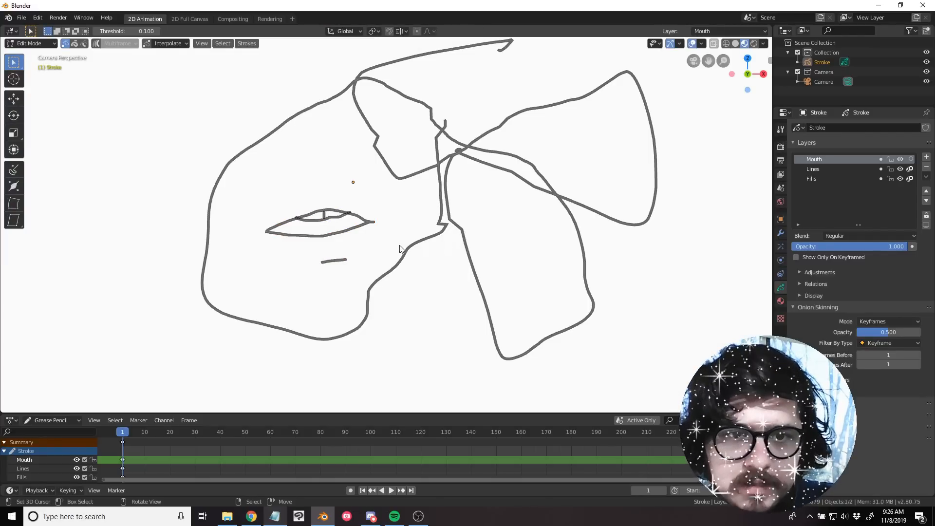
key(a)
key(alt+a)
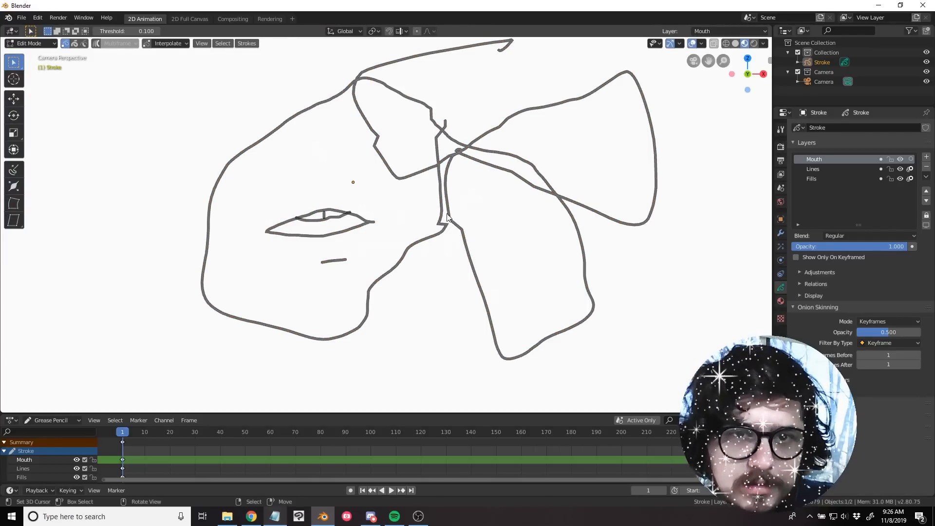
scroll(451, 258, up, 3)
scroll(398, 234, down, 2)
scroll(379, 253, up, 5)
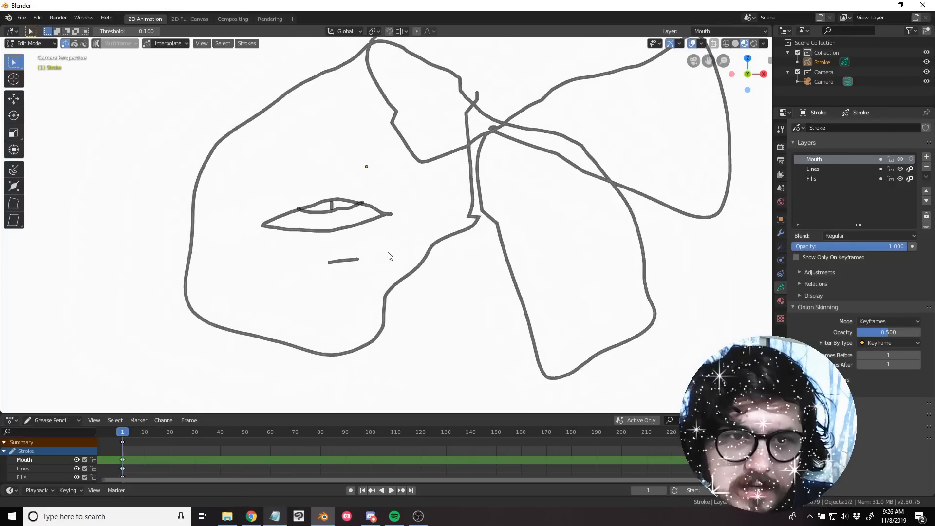
scroll(379, 256, up, 1)
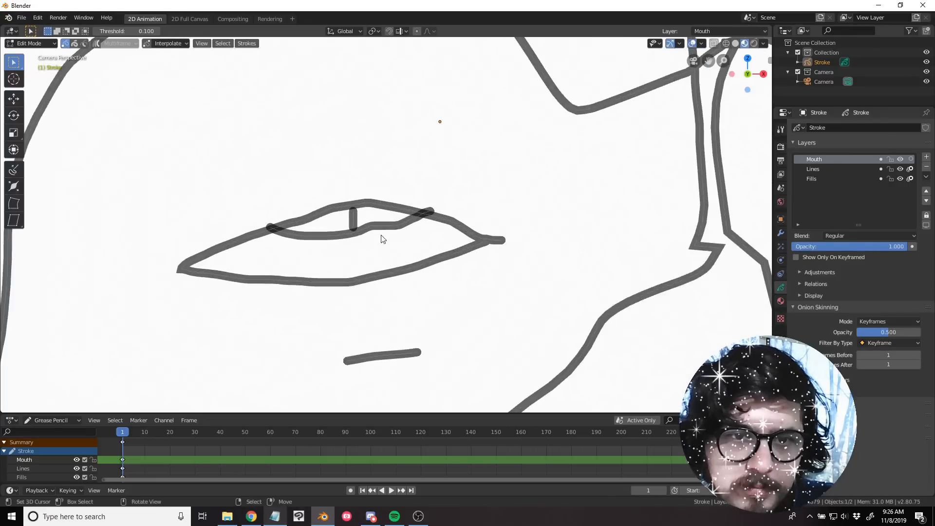
Delete the wavy line between the lips and the short vertical stroke inside the mouth.
click(380, 228)
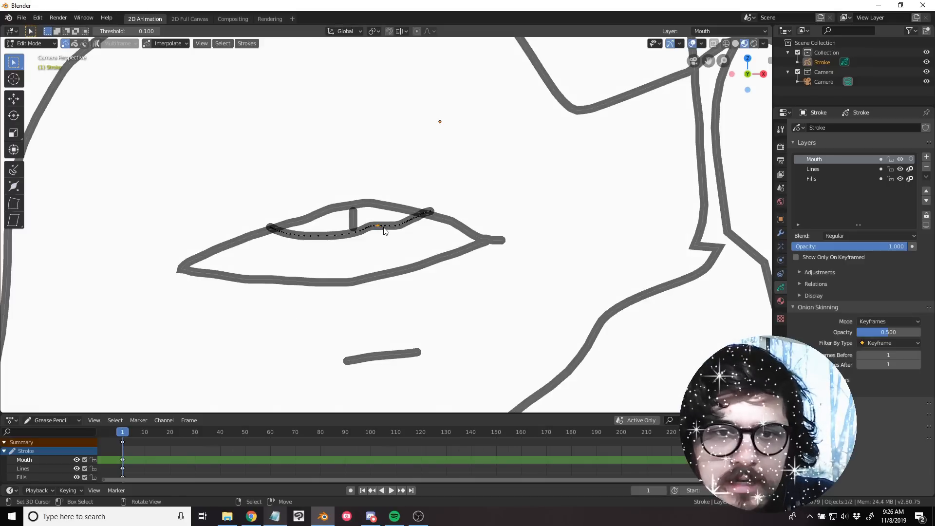
key(l)
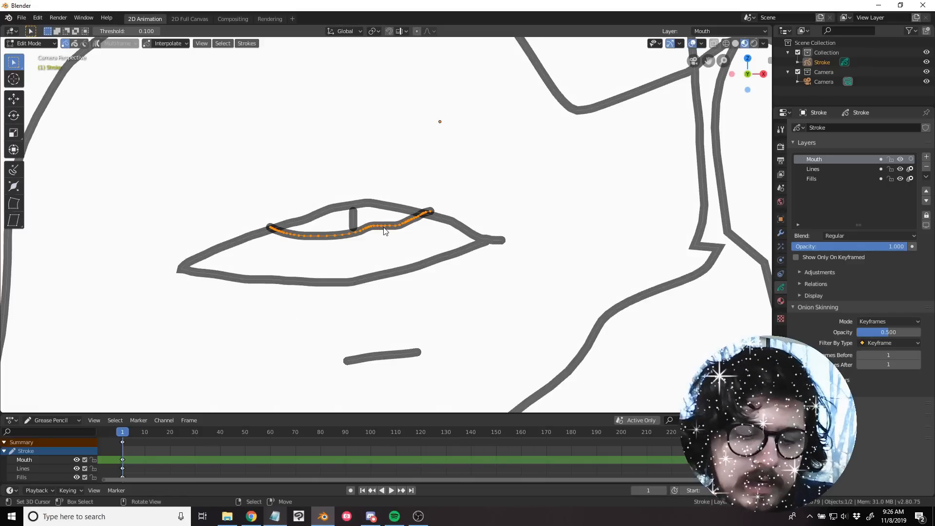
key(x)
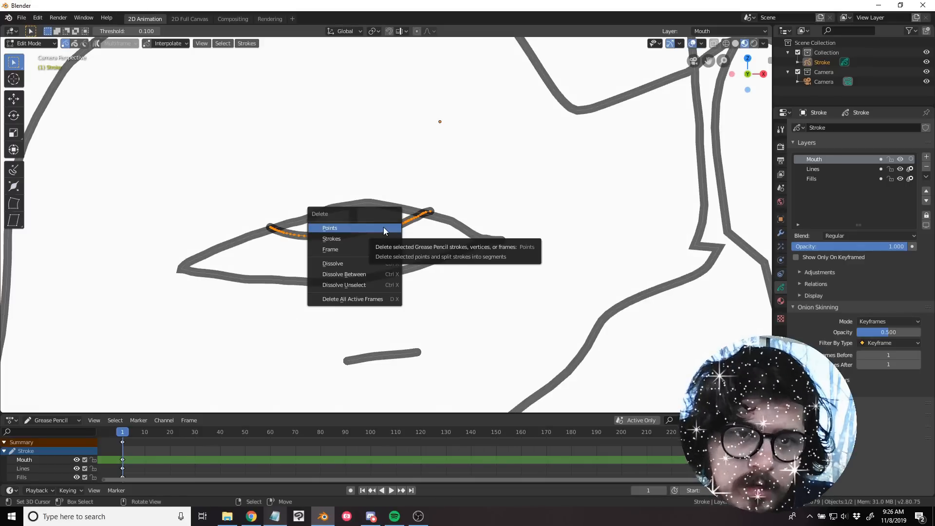
click(336, 232)
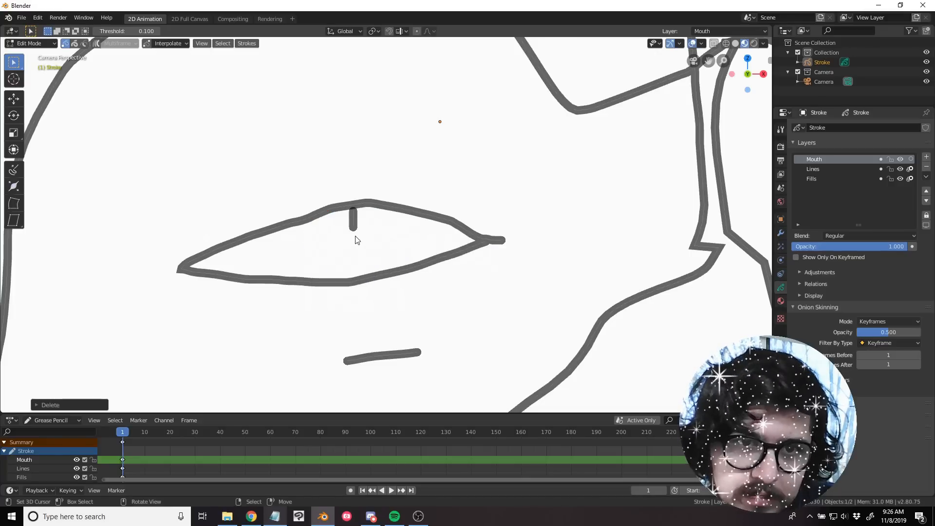
click(355, 234)
key(x)
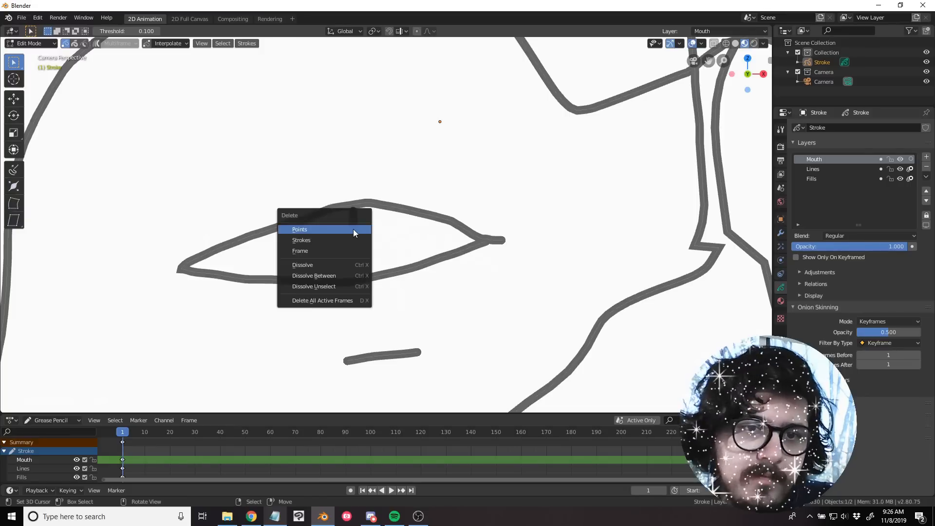
click(353, 229)
scroll(418, 246, down, 3)
scroll(371, 240, down, 2)
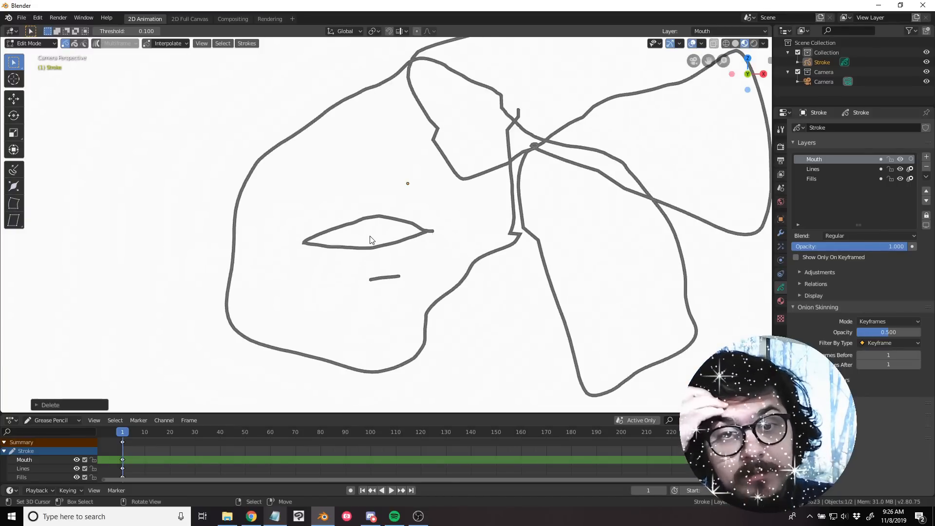
In Sculpt Mode, dent the left edge of the face outline with the Push brush and pull it with the Grab brush.
key(ctrl+Tab)
scroll(480, 261, down, 3)
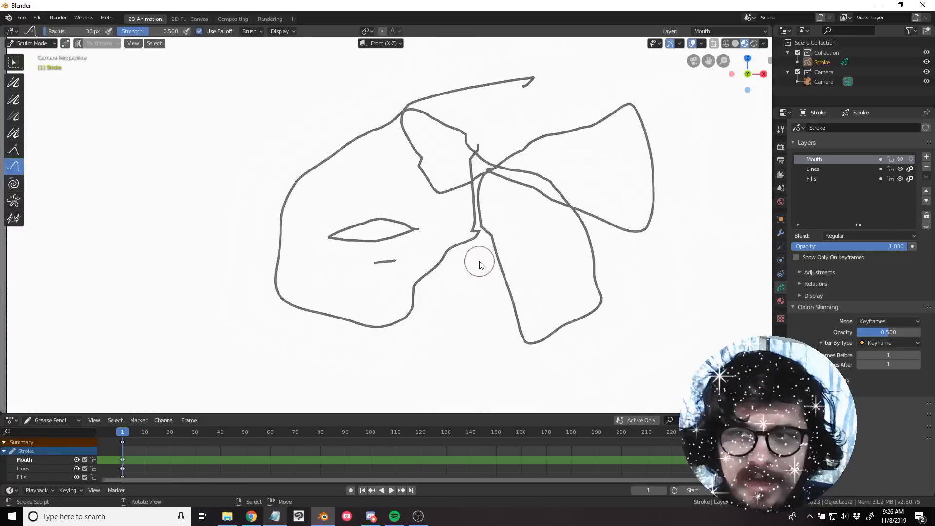
scroll(476, 265, up, 3)
scroll(384, 257, down, 1)
scroll(385, 258, down, 1)
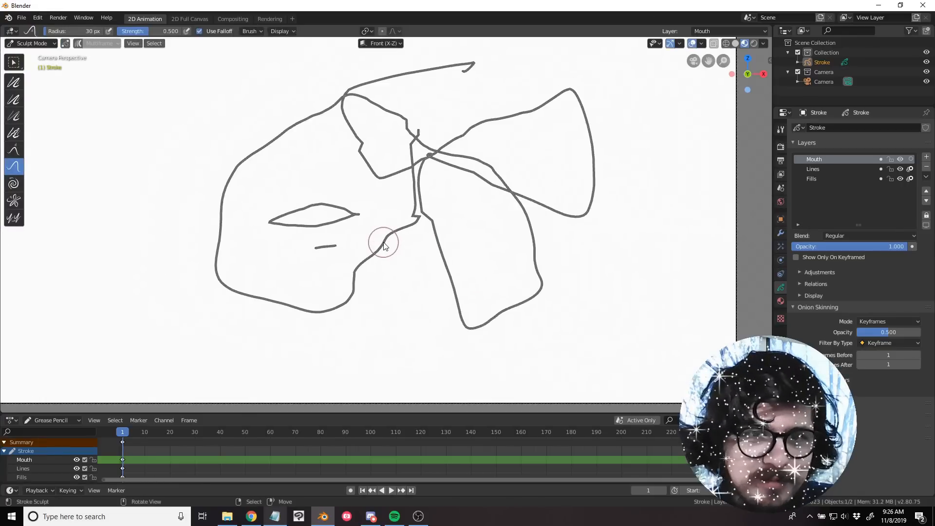
scroll(415, 221, up, 1)
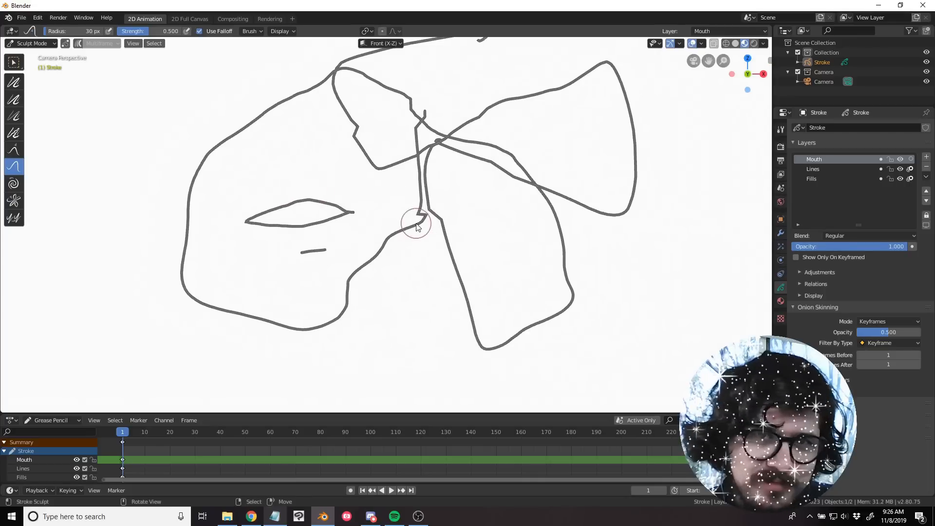
scroll(378, 223, up, 2)
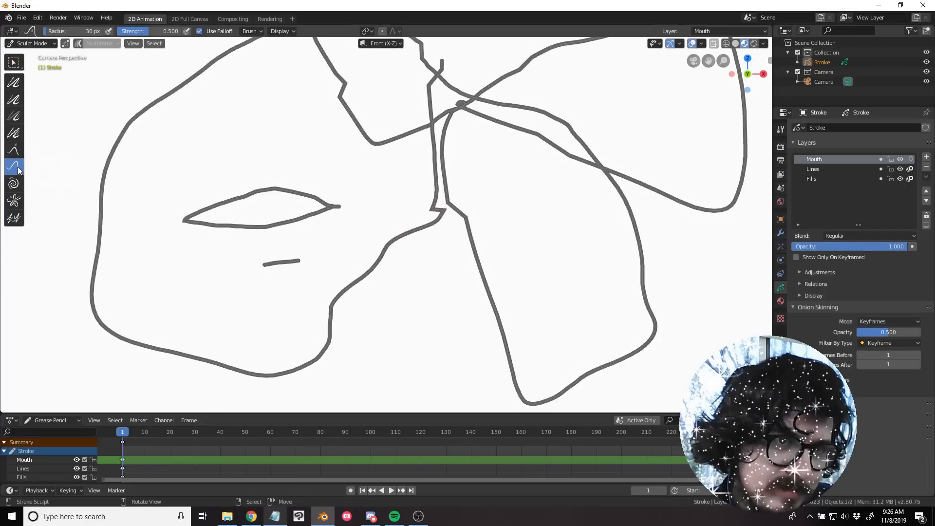
shift+middle_drag(171, 209, 311, 217)
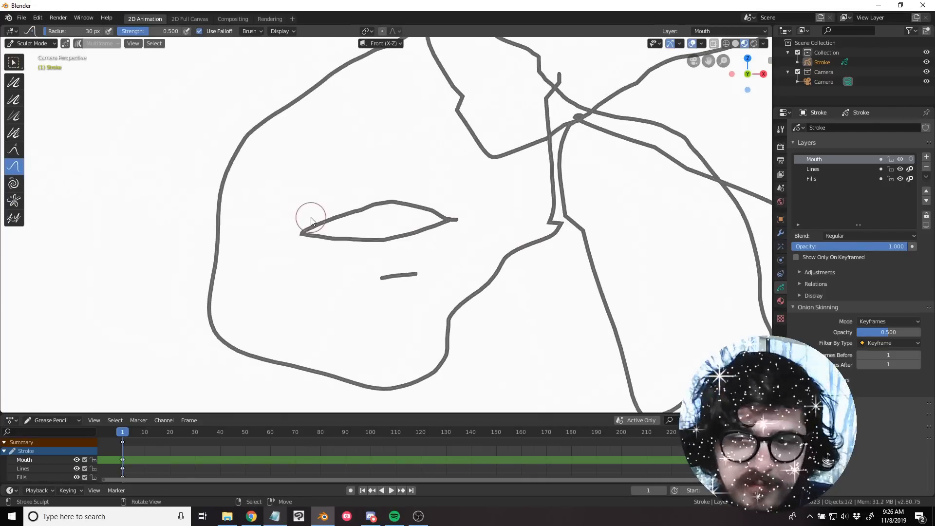
scroll(310, 217, down, 1)
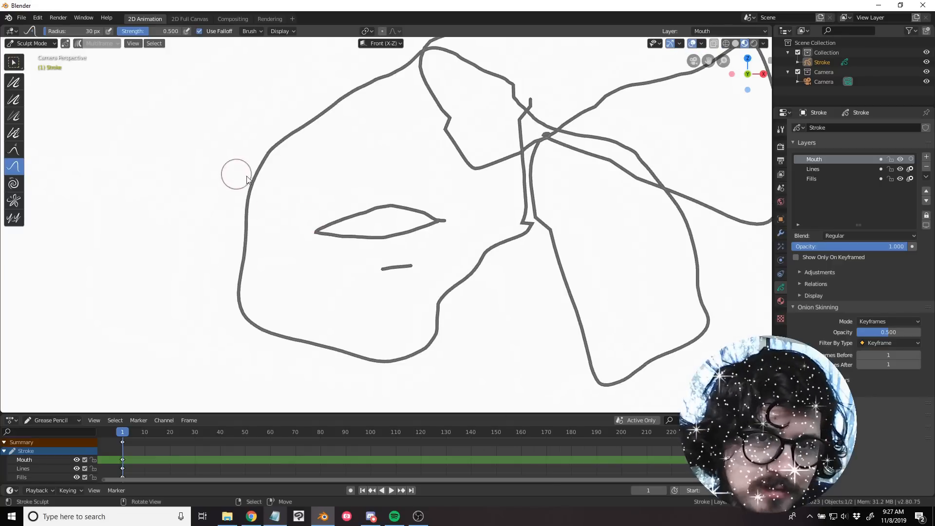
mouse_move(236, 173)
mouse_down()
mouse_move(280, 220)
mouse_move(271, 214)
mouse_up()
drag(214, 225, 265, 238)
drag(237, 189, 258, 207)
drag(241, 184, 265, 203)
mouse_move(236, 179)
mouse_down()
mouse_move(266, 217)
mouse_move(242, 237)
mouse_up()
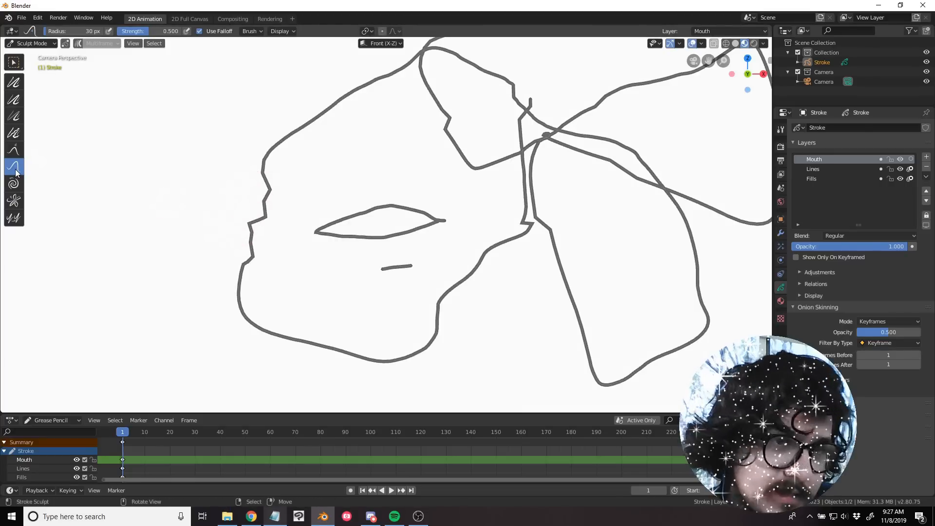
click(14, 150)
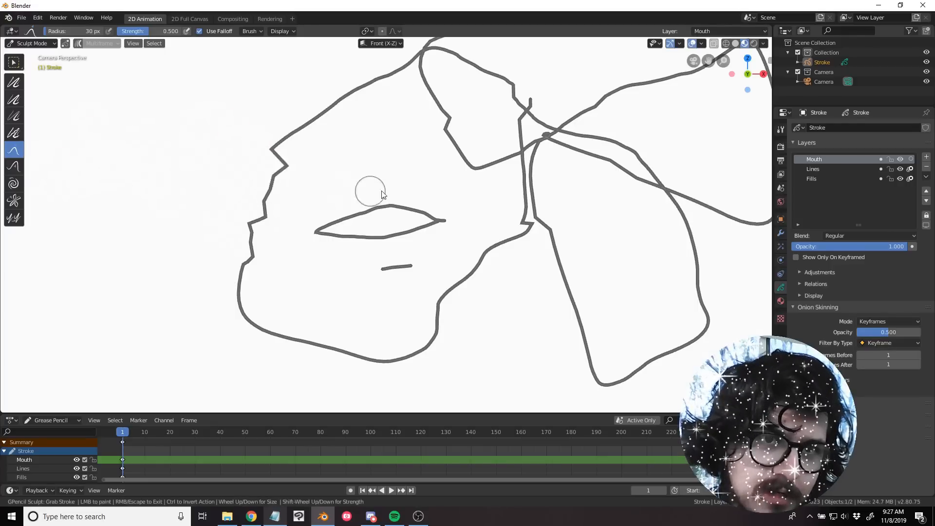
mouse_move(259, 170)
mouse_down()
mouse_move(246, 171)
mouse_move(257, 214)
mouse_move(248, 244)
mouse_move(265, 192)
mouse_move(238, 197)
mouse_up()
Thicken the left edge of the face outline with the Thickness brush and even it out with the Smooth brush.
click(14, 99)
click(18, 85)
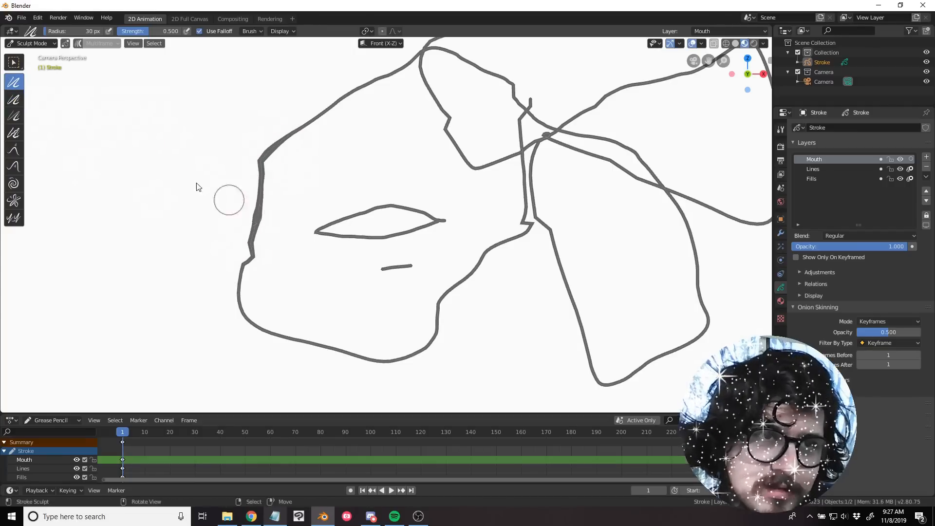
mouse_move(263, 143)
mouse_down()
mouse_move(246, 301)
mouse_move(271, 147)
mouse_move(259, 265)
mouse_move(254, 215)
mouse_move(246, 244)
mouse_up()
Roughen the upper-left edge of the face outline with the Randomize brush at a 30 px radius.
click(14, 132)
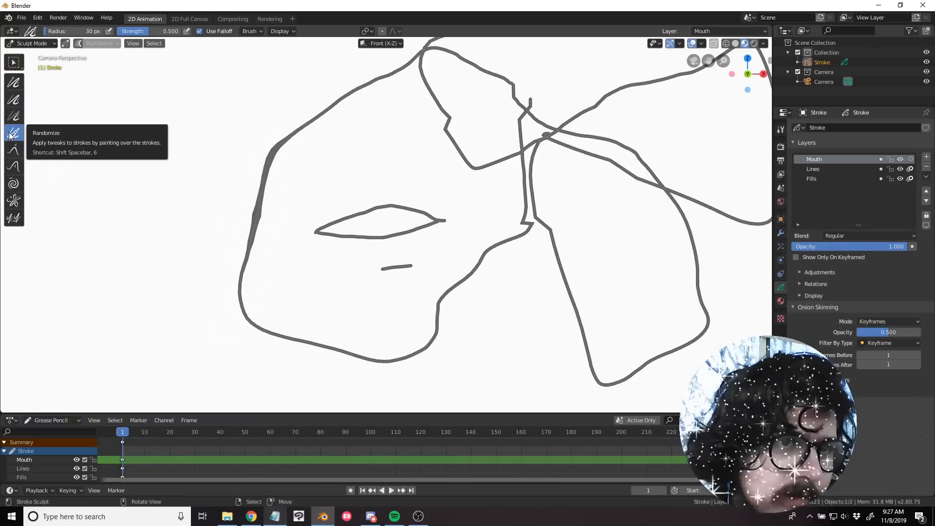
mouse_move(271, 206)
mouse_down()
mouse_move(253, 195)
mouse_move(280, 155)
mouse_move(260, 160)
mouse_up()
scroll(296, 205, down, 2)
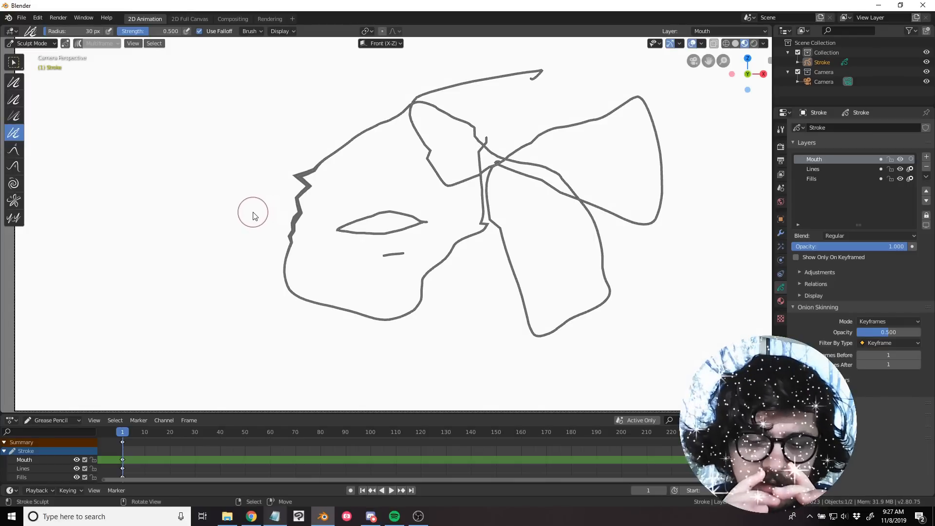
scroll(324, 225, down, 1)
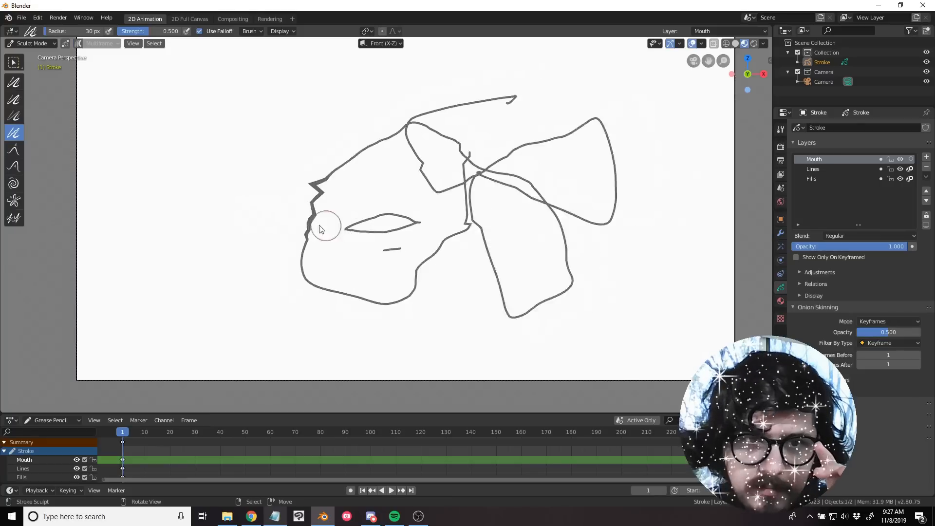
scroll(311, 224, up, 2)
Set the Randomize brush radius to 128 px and make the face outline, mouth and neighbouring strokes jagged.
key(f)
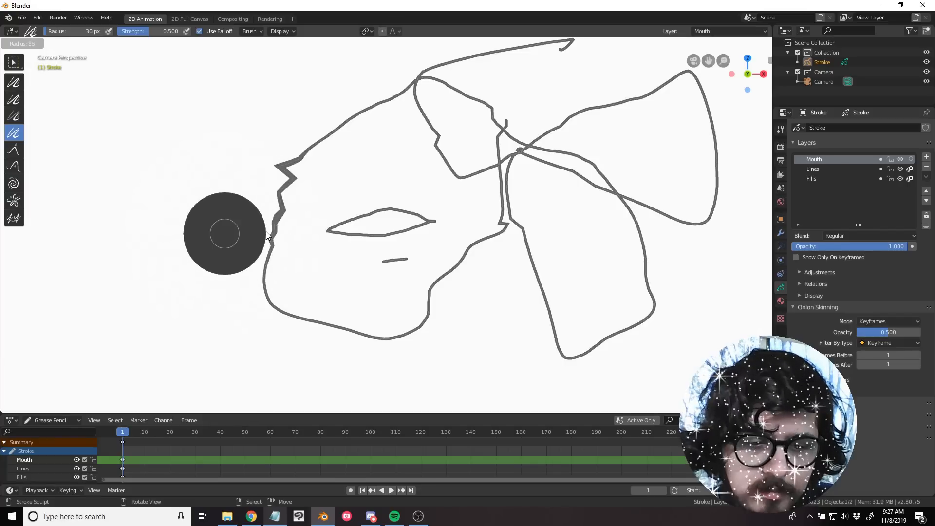
click(287, 234)
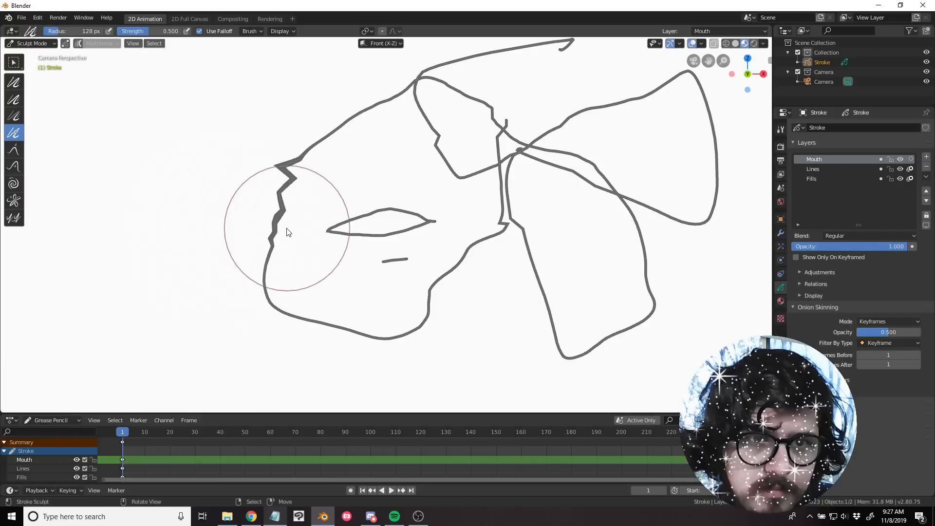
mouse_move(272, 224)
mouse_down()
mouse_move(271, 176)
mouse_move(265, 268)
mouse_move(332, 340)
mouse_move(359, 346)
mouse_move(328, 328)
mouse_move(397, 349)
mouse_move(433, 333)
mouse_move(429, 304)
mouse_move(428, 313)
mouse_up()
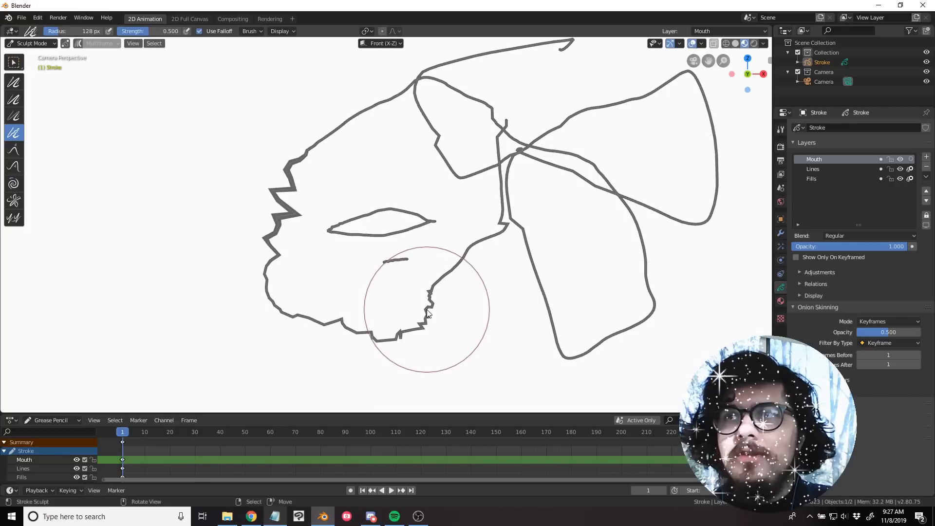
mouse_move(427, 314)
mouse_down()
mouse_move(323, 213)
mouse_move(351, 247)
mouse_move(397, 234)
mouse_move(612, 267)
mouse_move(579, 277)
mouse_move(562, 240)
mouse_move(390, 209)
mouse_move(460, 251)
mouse_move(453, 249)
mouse_up()
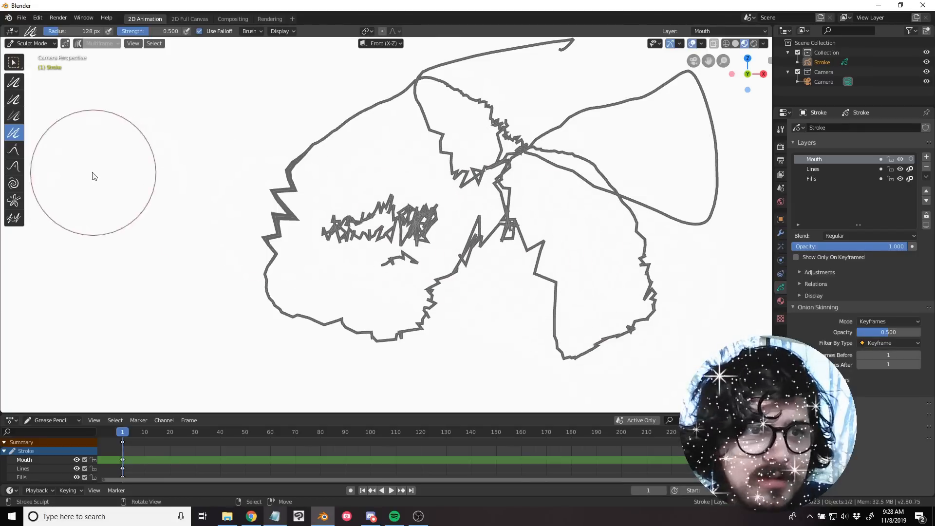
Twist the strokes around the junction right of the mouth with the Twist brush at a 138 px radius.
click(14, 183)
mouse_move(384, 229)
mouse_down()
mouse_move(282, 164)
mouse_move(301, 168)
mouse_move(287, 182)
mouse_up()
key(f)
click(337, 186)
mouse_move(490, 144)
mouse_down()
mouse_move(512, 171)
mouse_move(513, 231)
mouse_move(503, 182)
mouse_up()
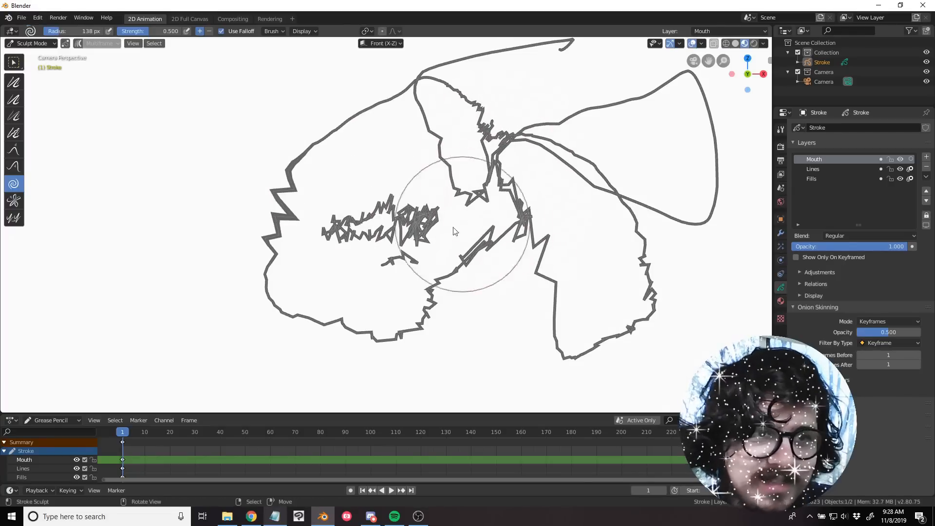
scroll(418, 235, down, 1)
scroll(420, 240, up, 2)
mouse_move(484, 254)
shift+middle_down()
mouse_move(362, 216)
mouse_move(385, 243)
shift+middle_up()
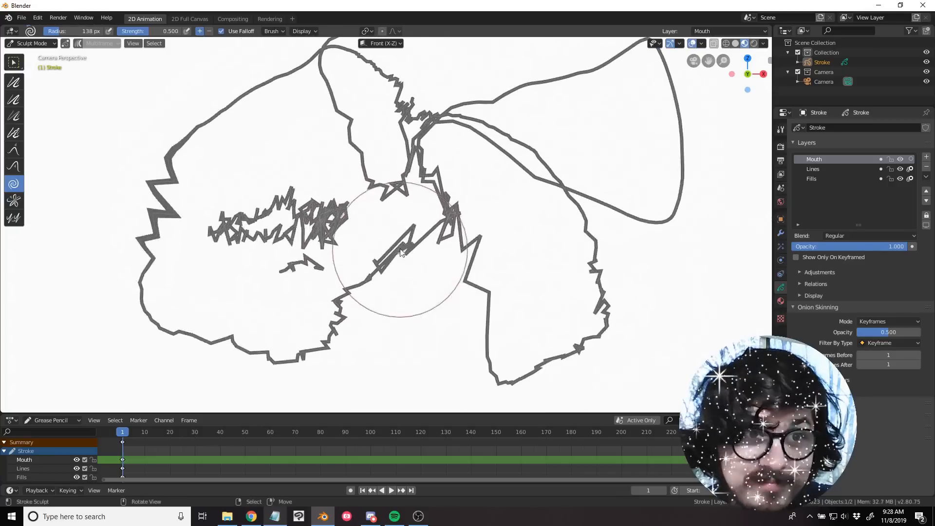
Switch to Object Mode and deselect the drawing.
key(Tab)
key(ctrl+Tab)
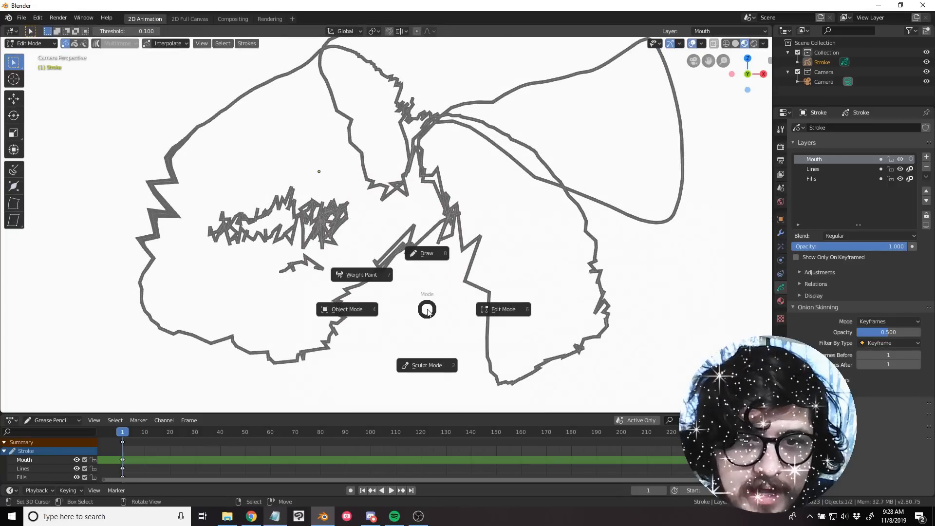
click(362, 318)
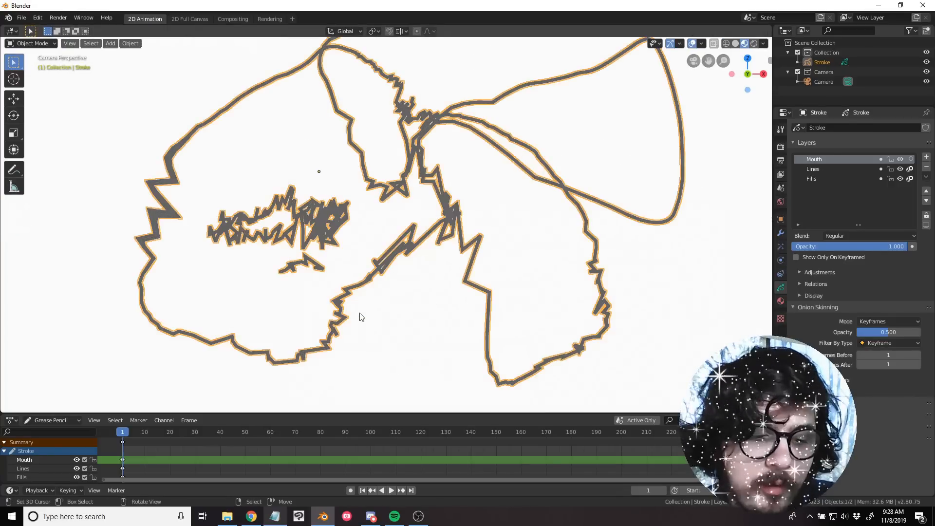
click(361, 317)
key(Home)
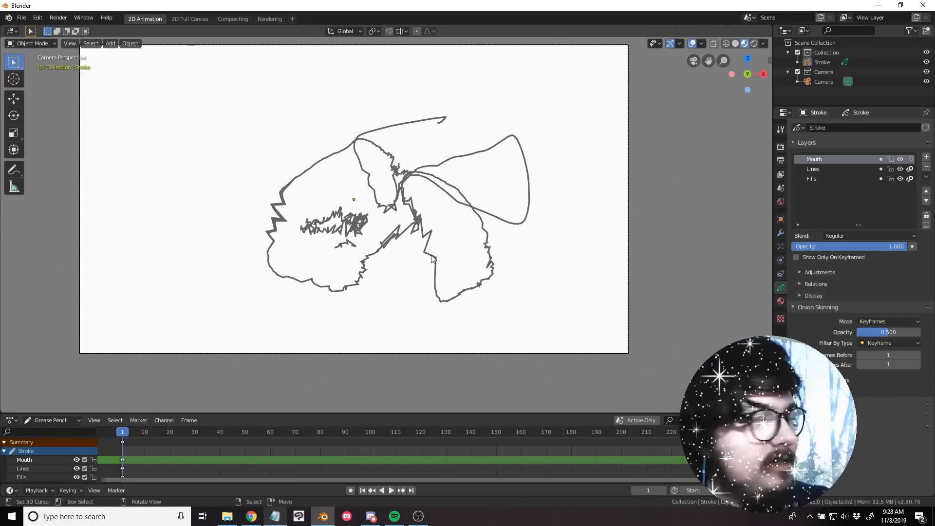
Select the whole Stroke object and try moving it, discarding the move.
scroll(391, 239, up, 1)
click(395, 242)
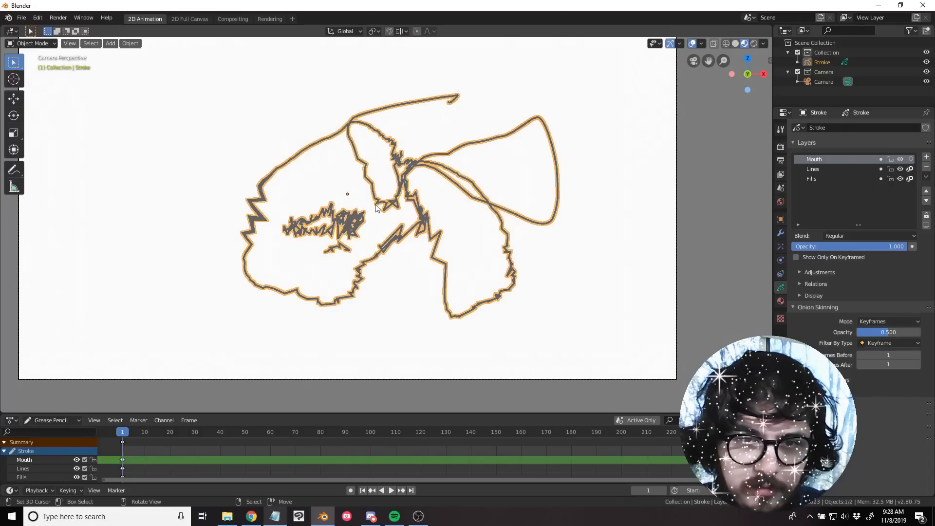
scroll(414, 224, down, 1)
scroll(439, 229, down, 1)
key(g)
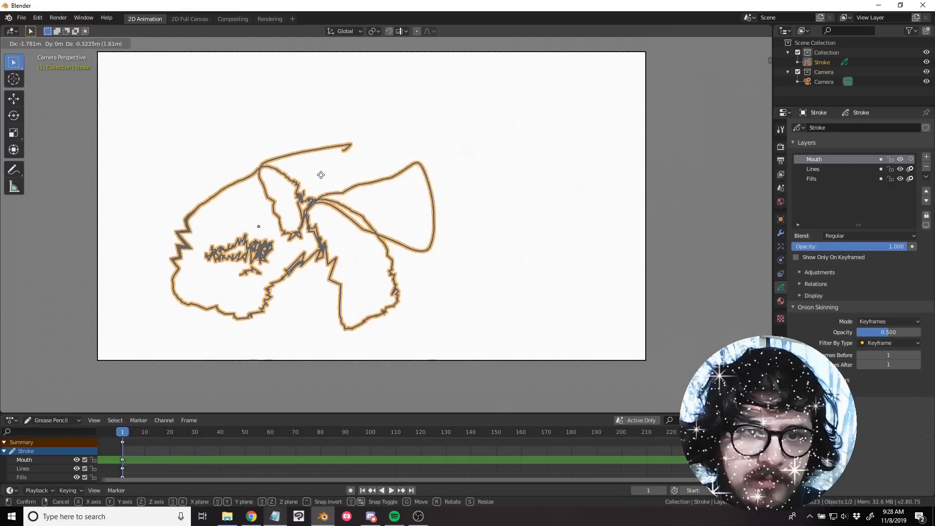
right_click(437, 210)
Inspect the Stroke object's origin point and try scaling the object about it, discarding the change.
scroll(429, 250, up, 3)
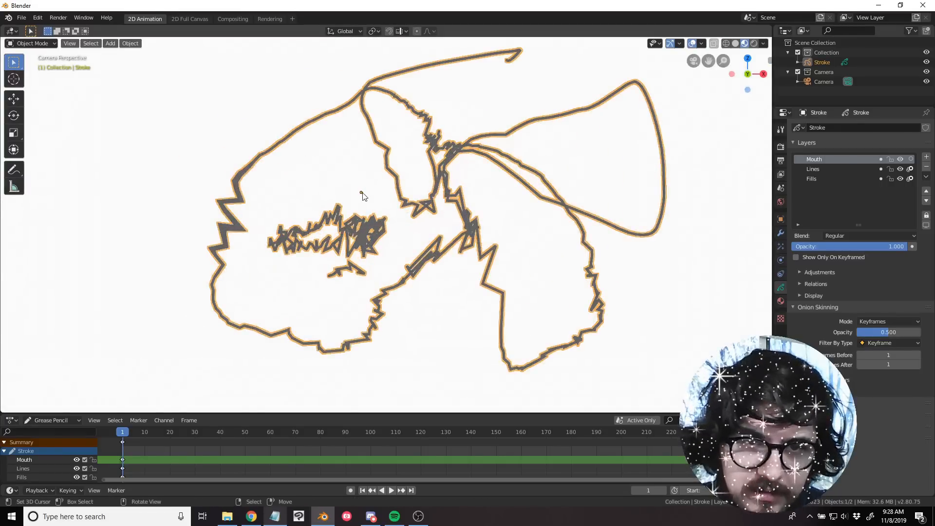
scroll(362, 196, up, 3)
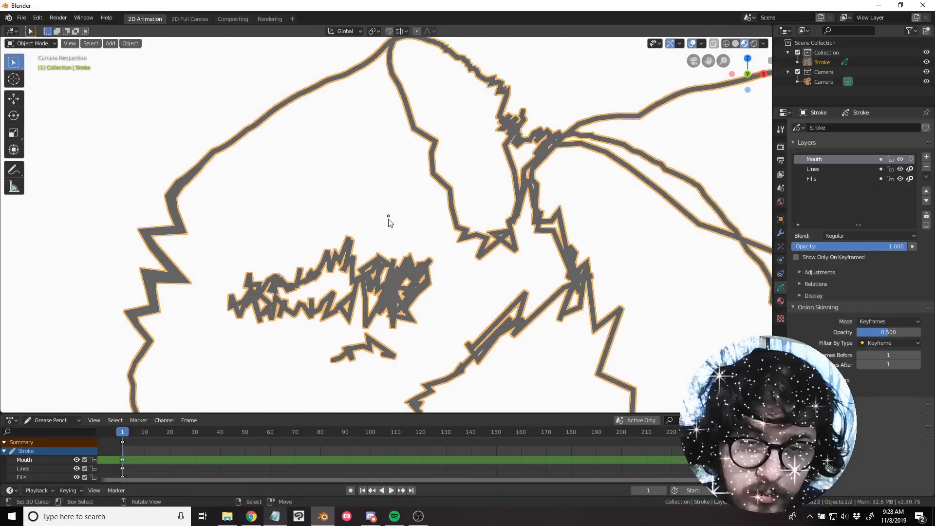
scroll(389, 223, down, 5)
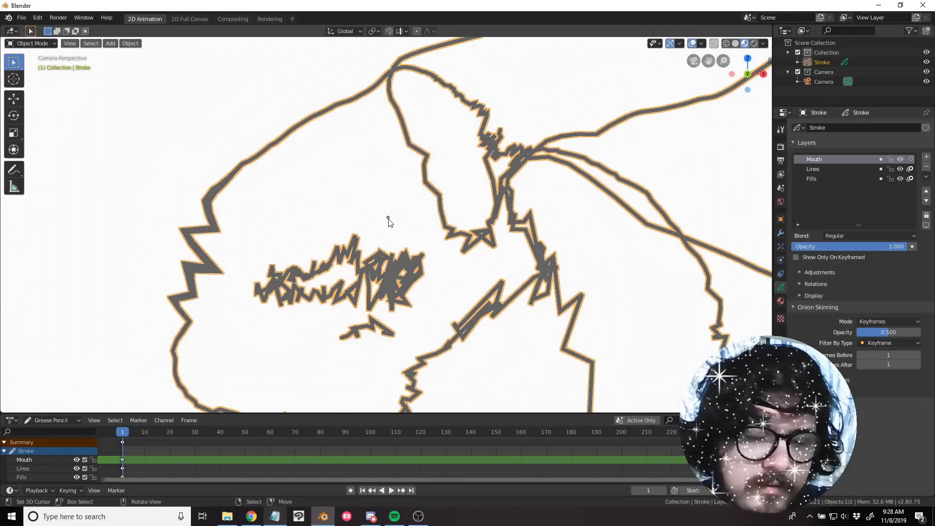
scroll(418, 247, up, 2)
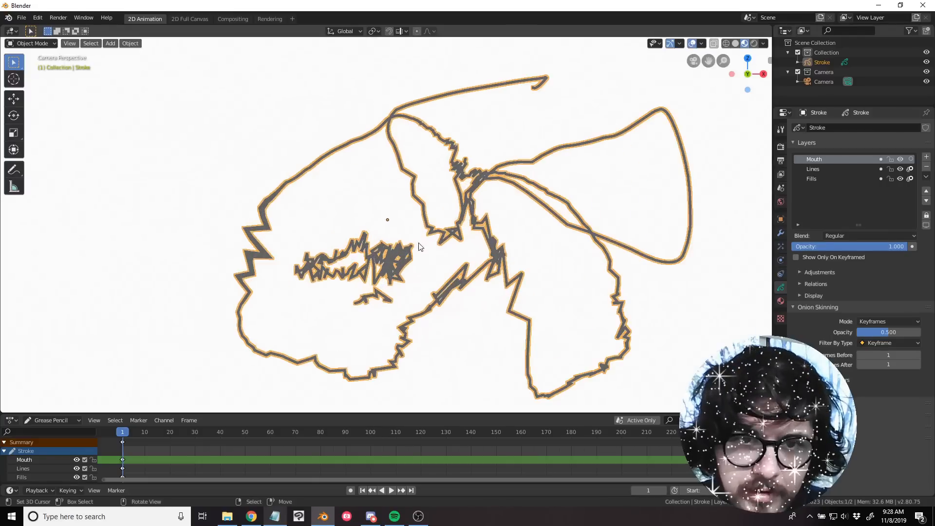
scroll(415, 254, down, 2)
key(s)
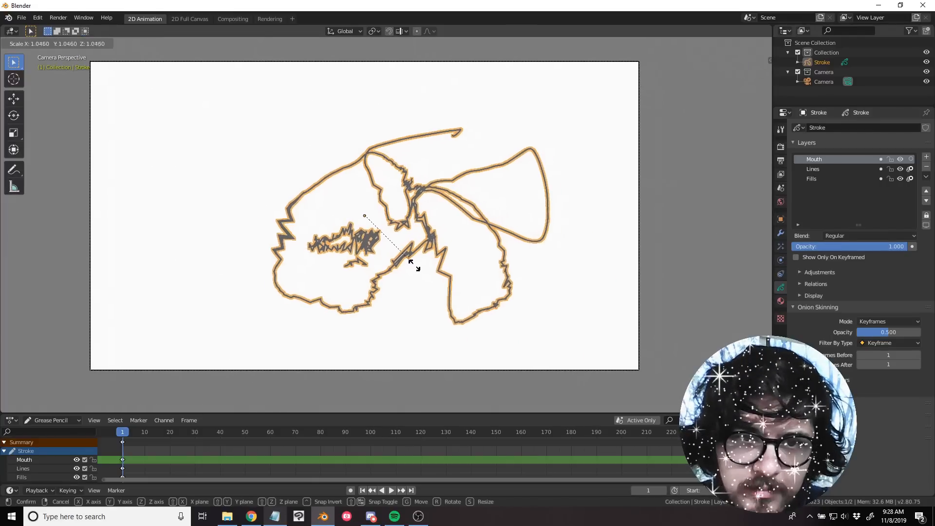
right_click(420, 282)
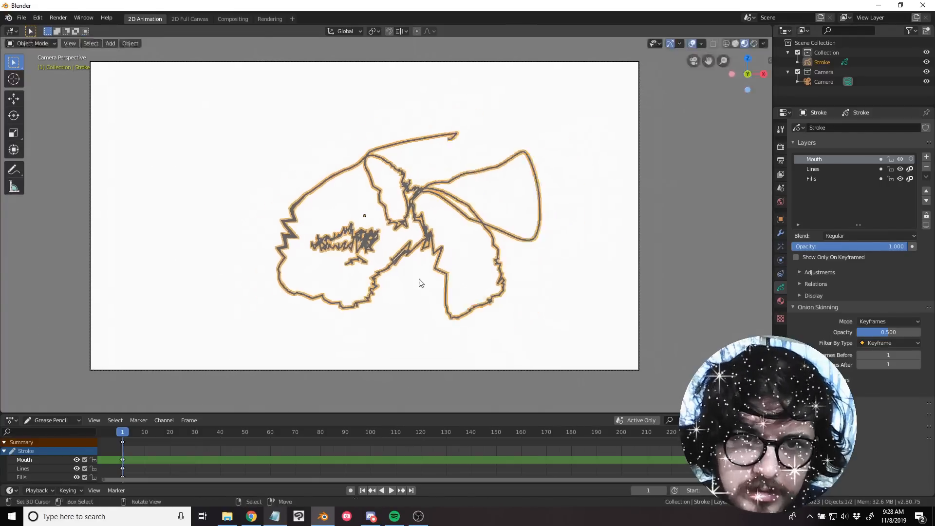
In Edit Mode, move all strokes about 1.8 m to the right of the object's origin, and return to Object Mode.
scroll(424, 283, up, 1)
key(Tab)
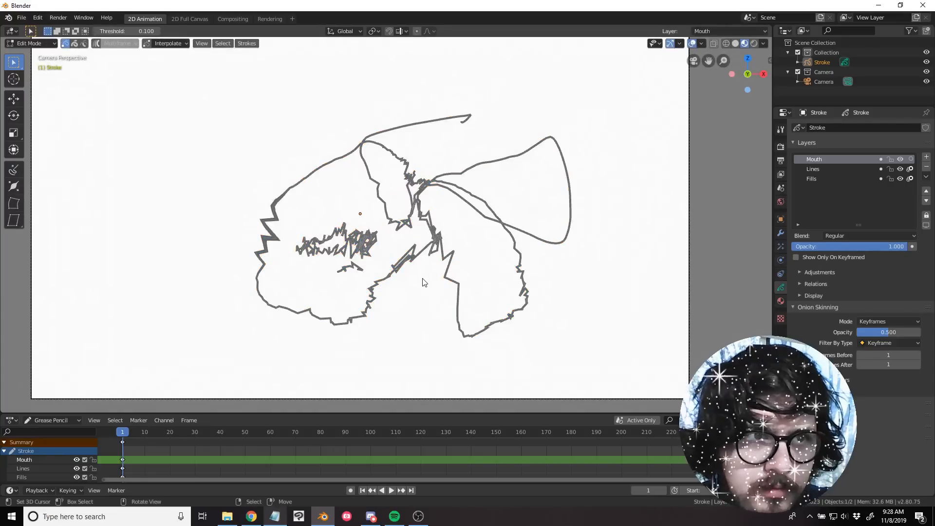
key(a)
key(g)
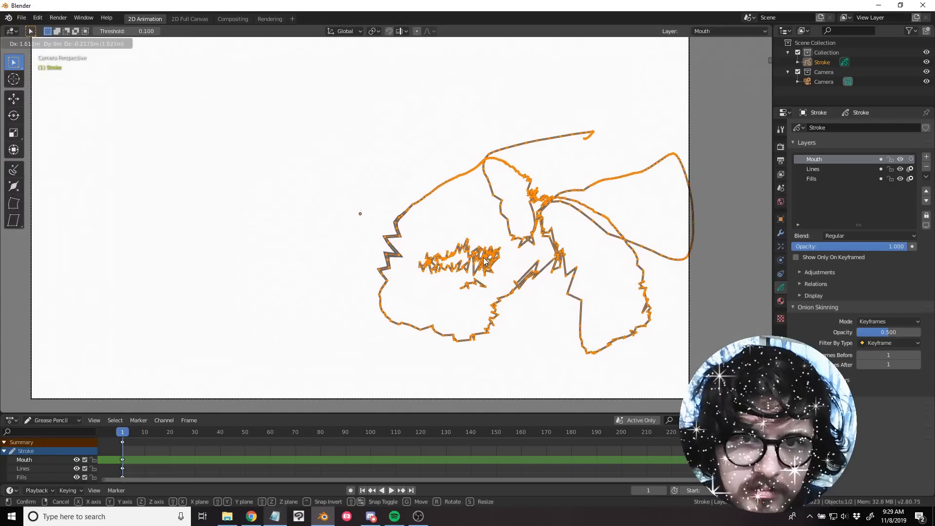
click(483, 266)
key(Tab)
Try scaling and rotating the Stroke object about its offset origin.
shift+middle_drag(505, 282, 450, 272)
key(s)
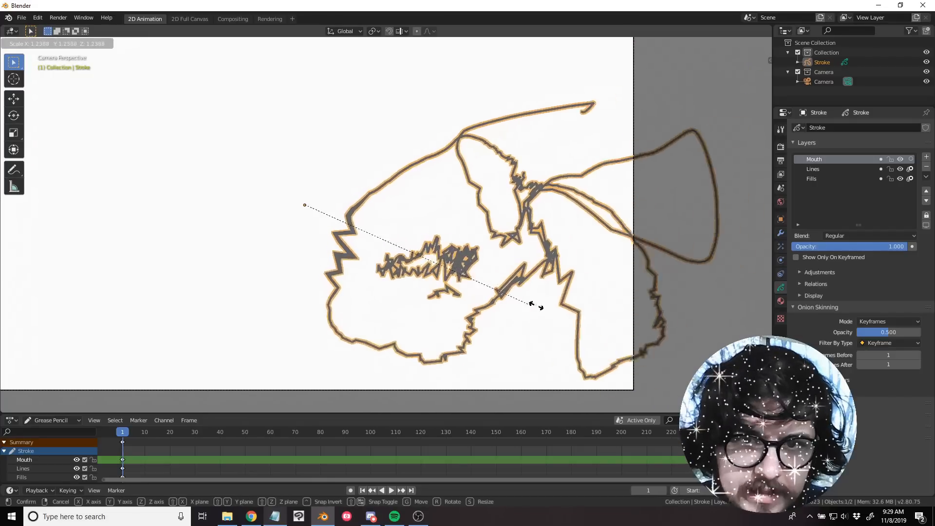
click(510, 305)
key(s)
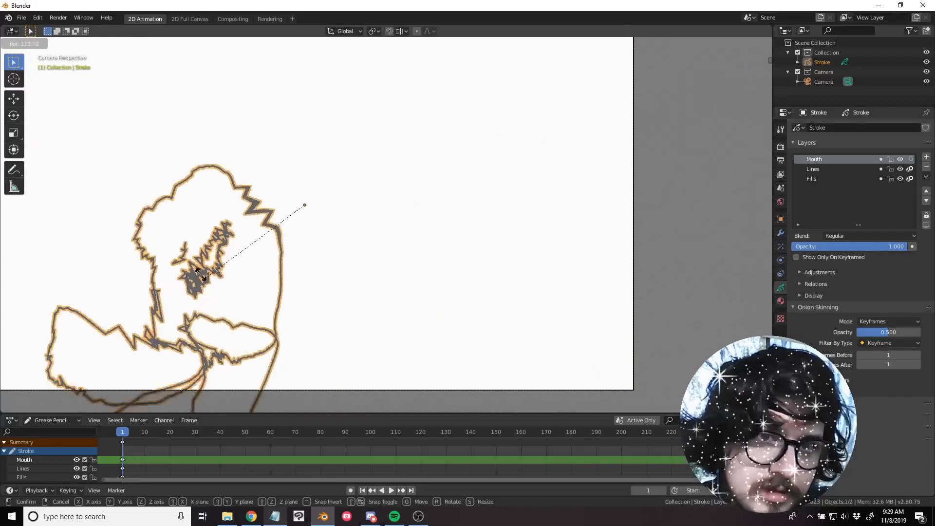
right_click(248, 210)
Move the Stroke object left to about X -0.81 m, Z -0.08 m, and try rotating it about the origin.
key(s)
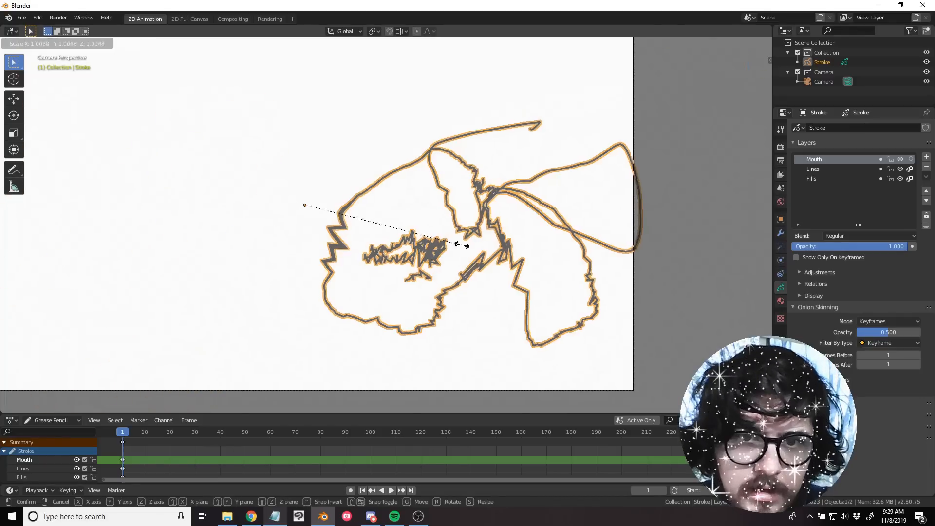
key(g)
click(397, 249)
key(r)
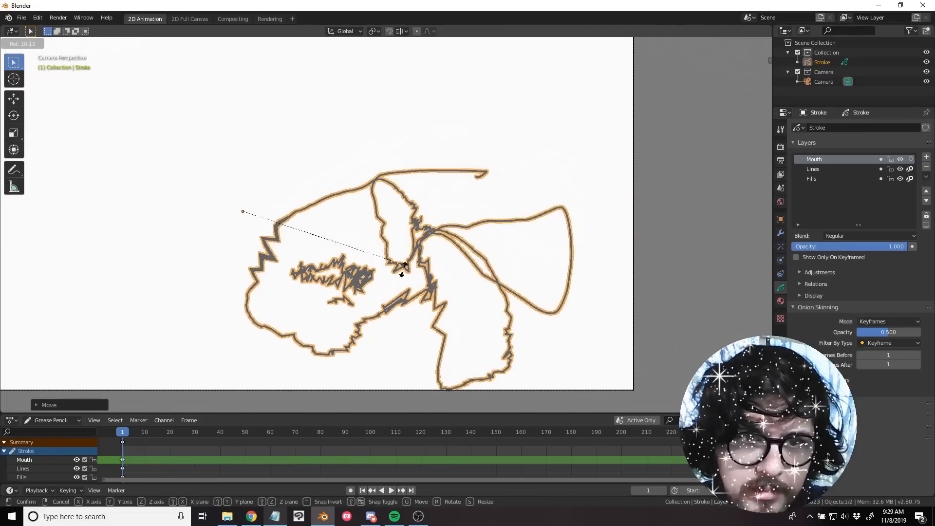
right_click(396, 276)
Show the viewport sidebar with the Stroke object's transform values and review its tool and view settings.
key(n)
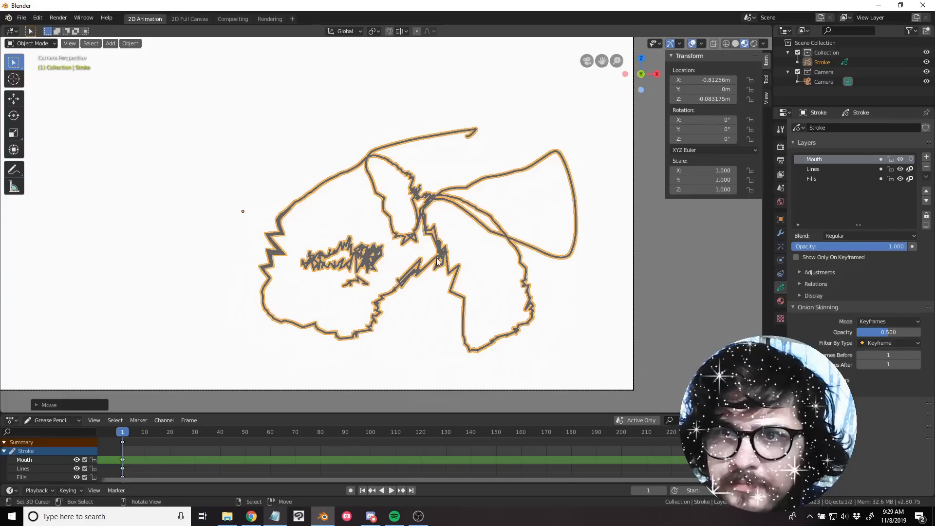
click(766, 78)
click(769, 99)
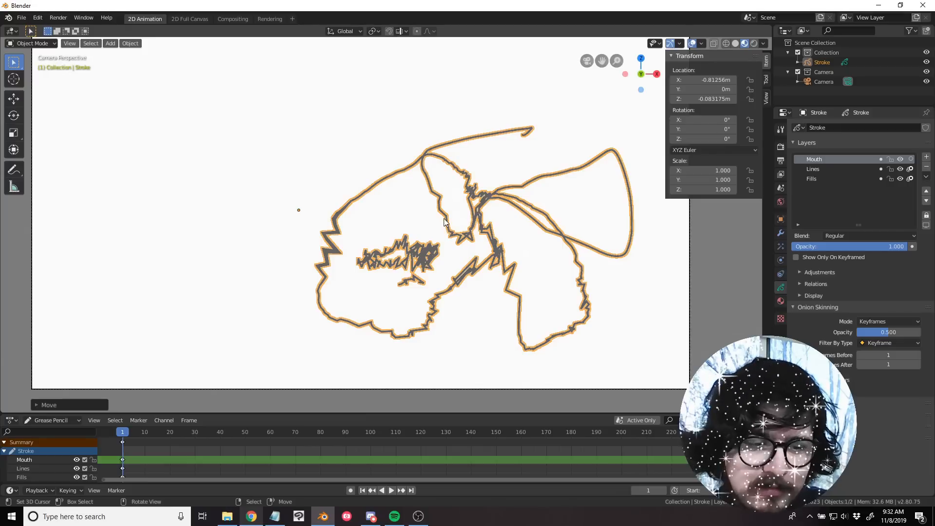
In Edit Mode, move all strokes back left over the object's origin, and return to Object Mode.
key(Tab)
key(alt+a)
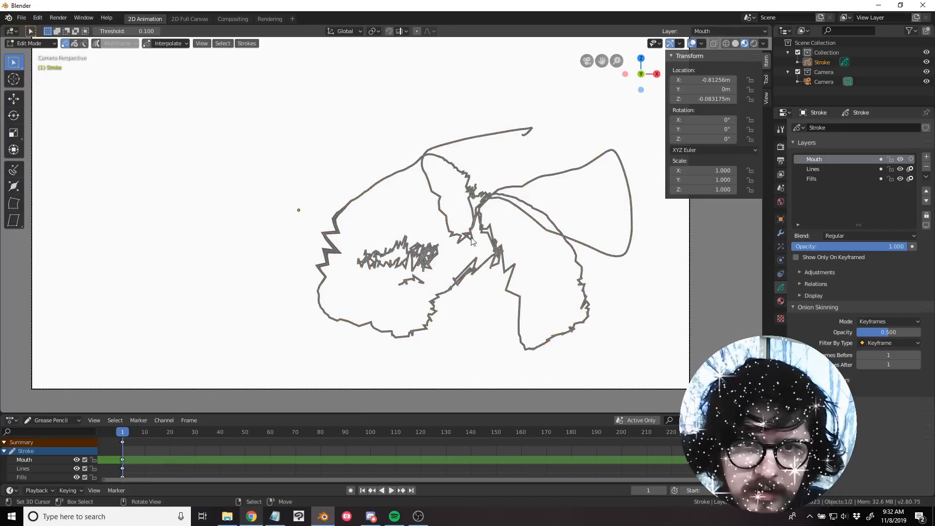
key(a)
key(g)
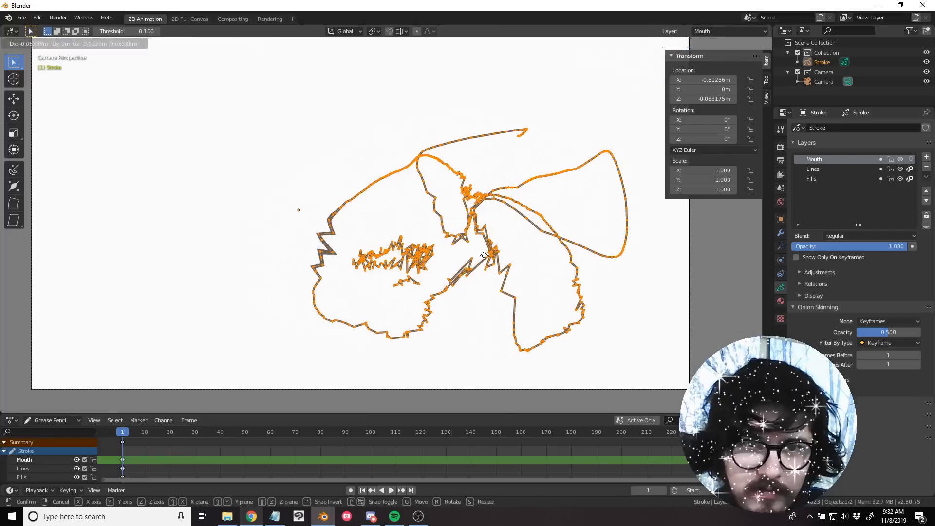
click(374, 235)
key(Tab)
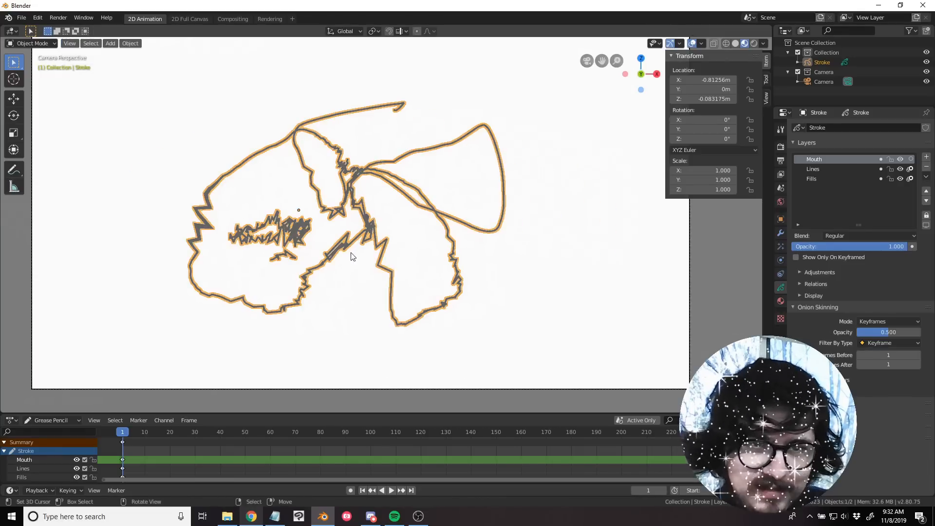
Try moving, rotating and uniformly scaling the Stroke object with its origin inside the drawing.
mouse_move(365, 254)
shift+middle_down()
mouse_move(415, 260)
mouse_move(402, 267)
mouse_move(401, 247)
shift+middle_up()
scroll(420, 260, down, 1)
scroll(403, 267, up, 1)
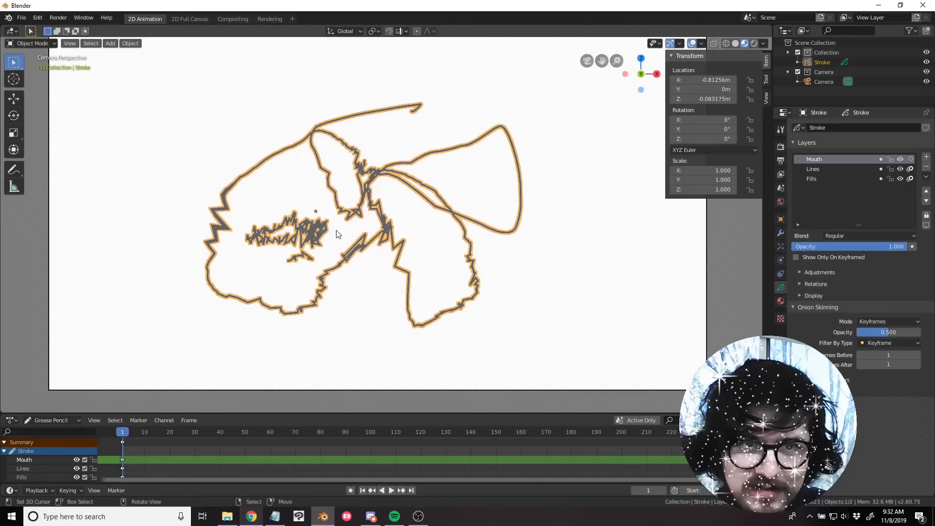
key(g)
right_click(424, 222)
key(r)
right_click(407, 256)
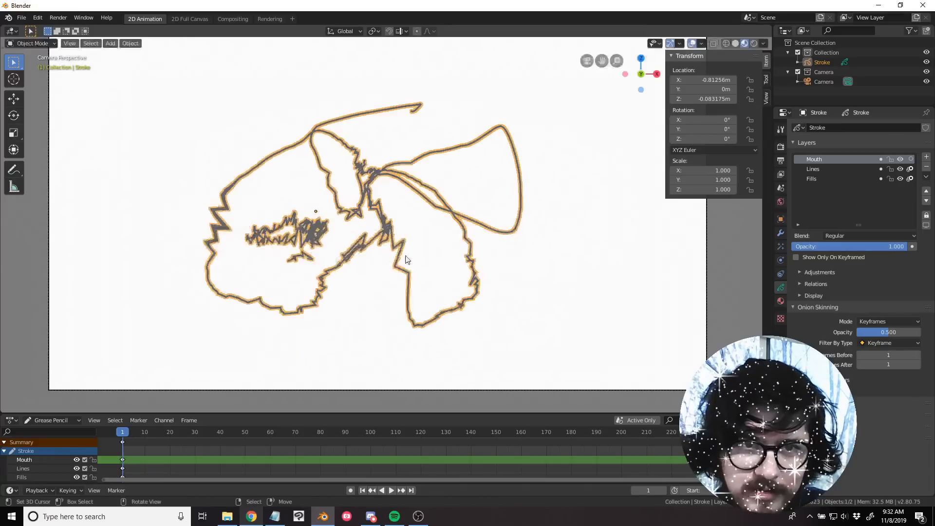
key(s)
right_click(399, 249)
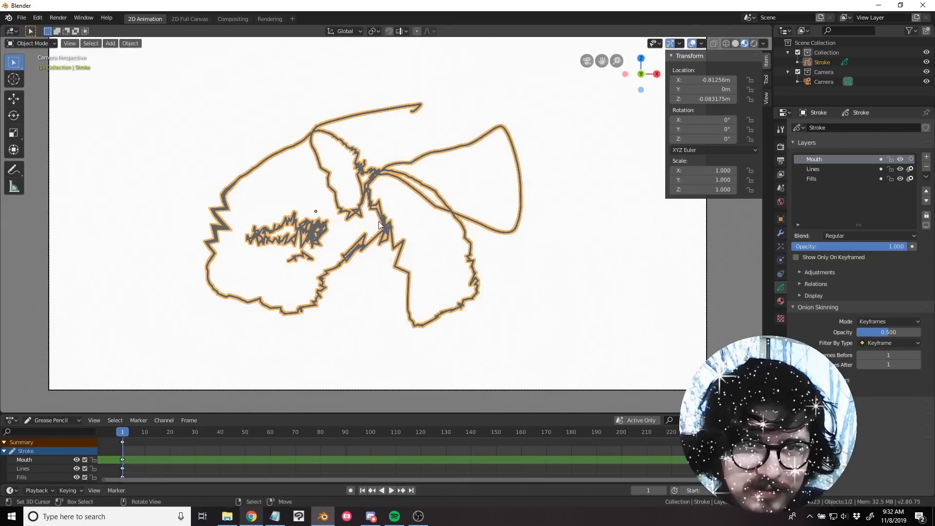
Try stretching the Stroke object along the X axis to a scale of about 2.05.
key(s)
key(x)
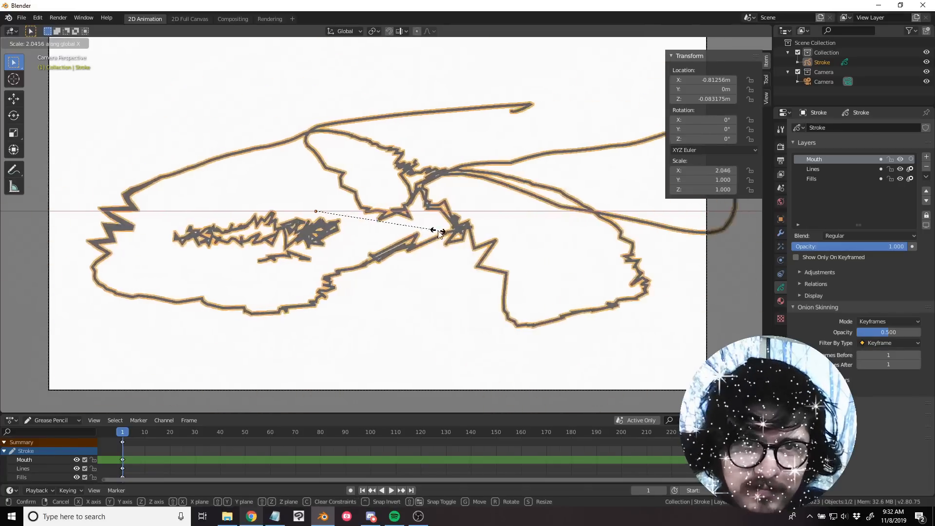
right_click(439, 233)
Deselect the Stroke object and add a cube mesh to the scene.
click(437, 234)
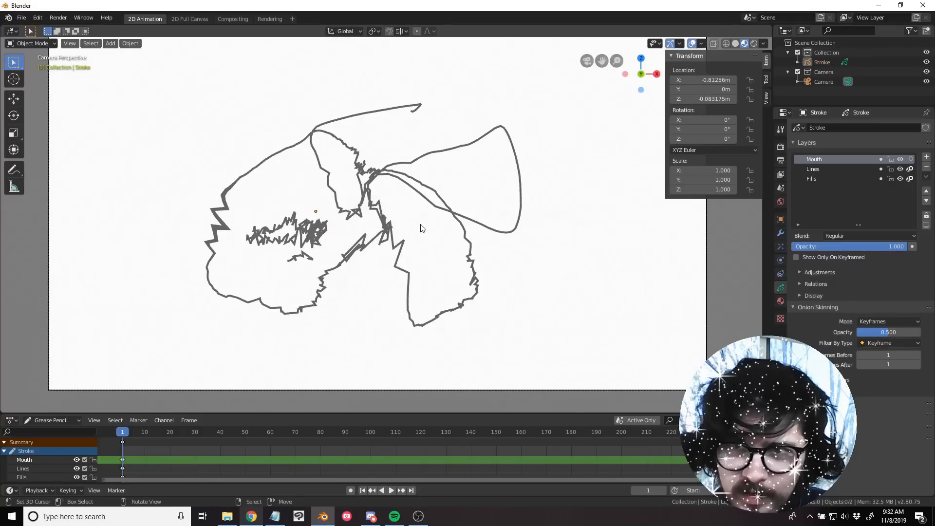
shift+middle_drag(422, 230, 418, 225)
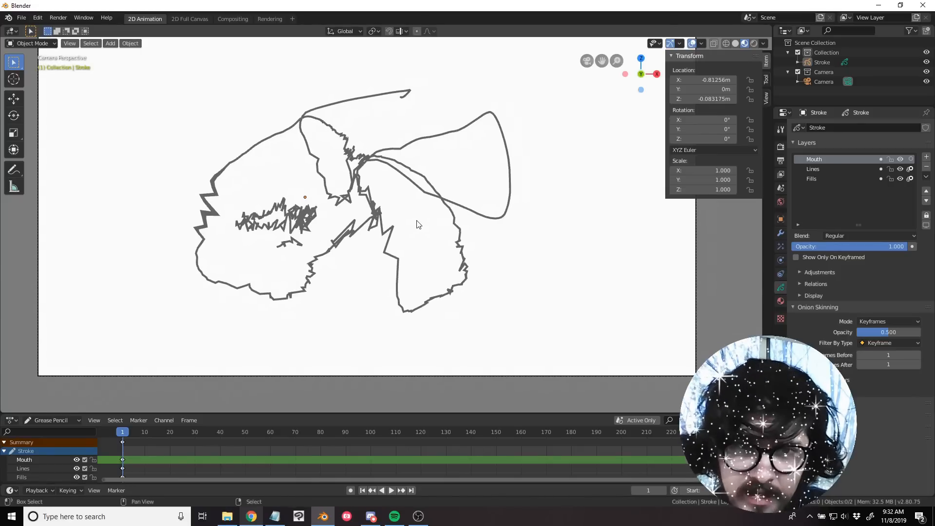
click(116, 42)
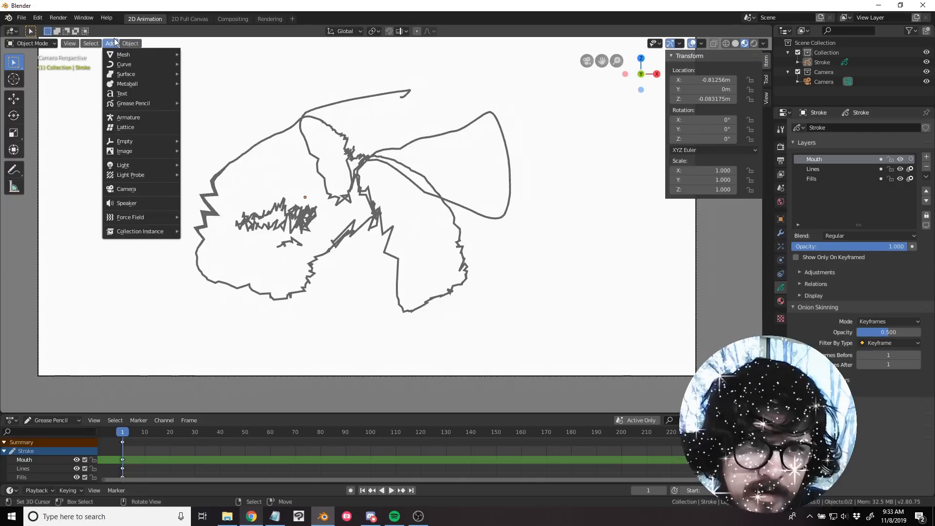
key(shift+a)
mouse_move(348, 209)
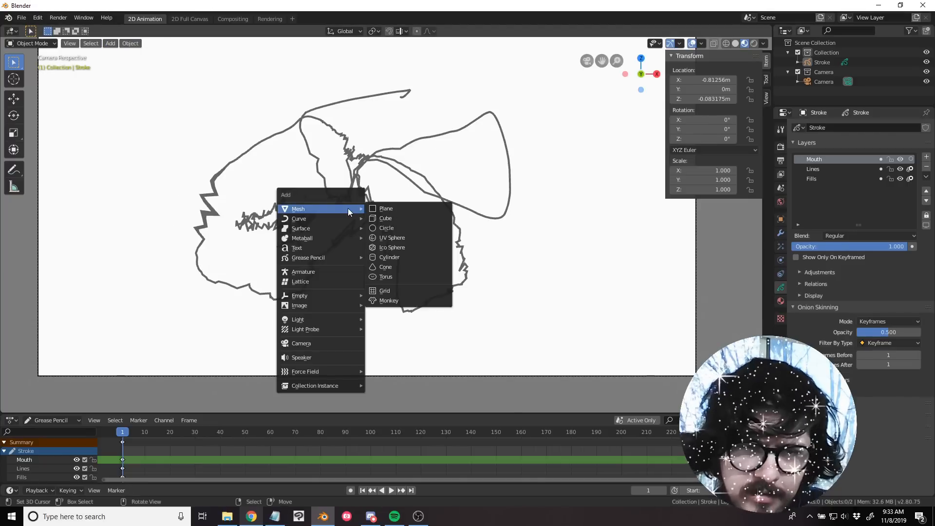
click(392, 220)
Move the cube to the right of the drawing, to about X 2.11 m, Z -0.82 m.
key(g)
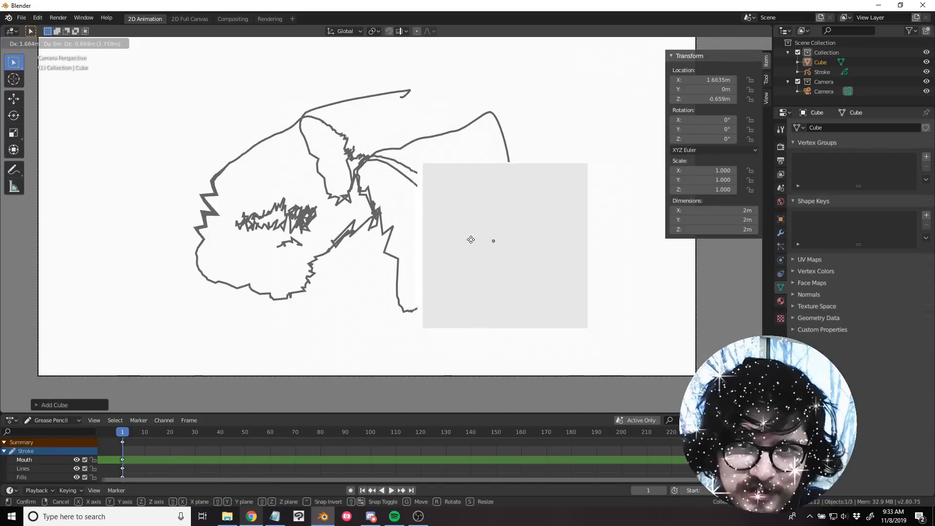
click(470, 237)
shift+middle_drag(506, 248, 435, 238)
key(g)
click(474, 248)
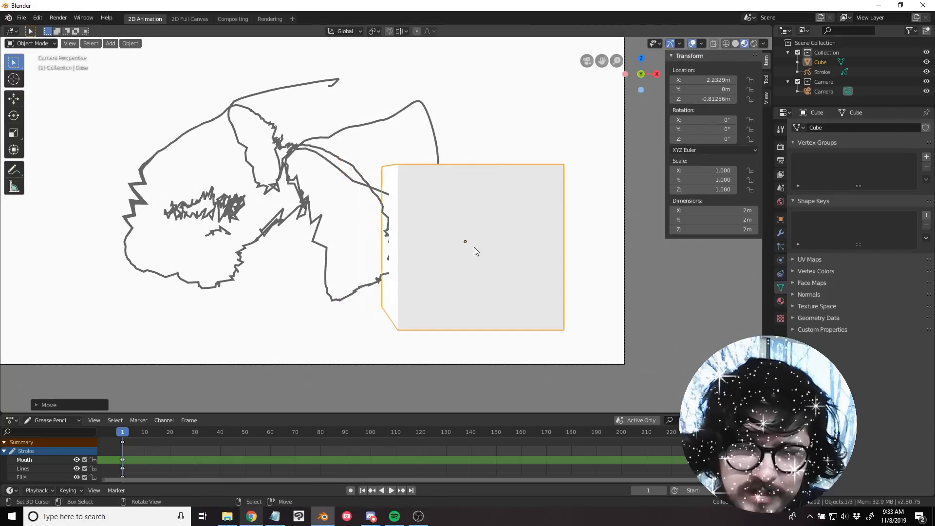
key(g)
click(502, 263)
Try rotating the cube in the view plane and with free trackball rotation.
key(r)
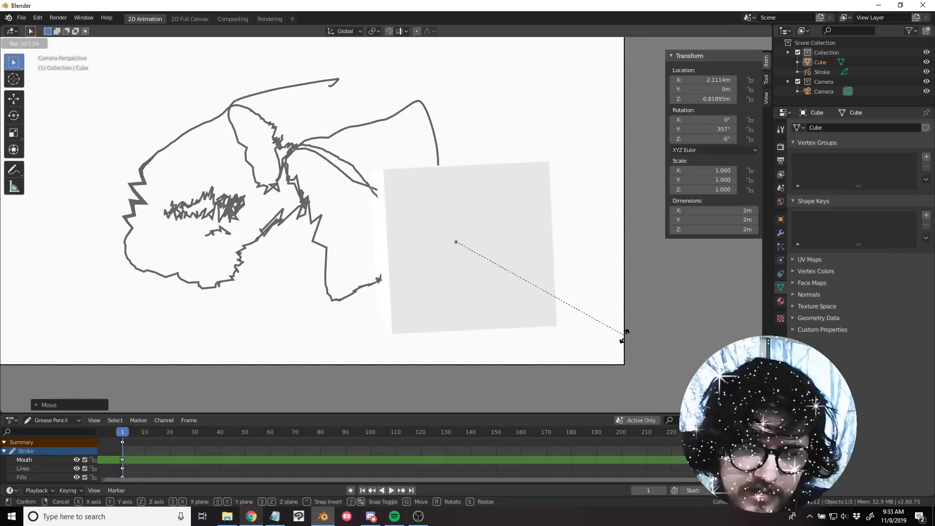
key(Escape)
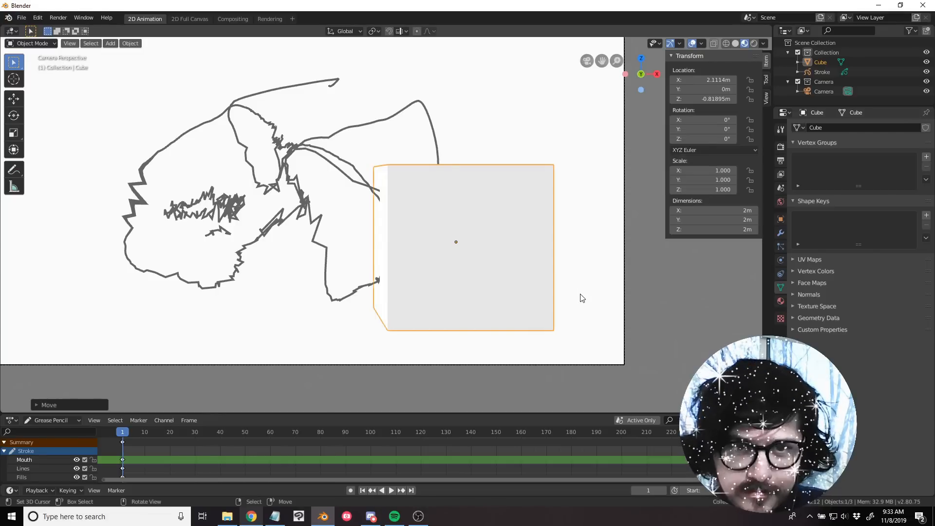
key(r)
key(r)
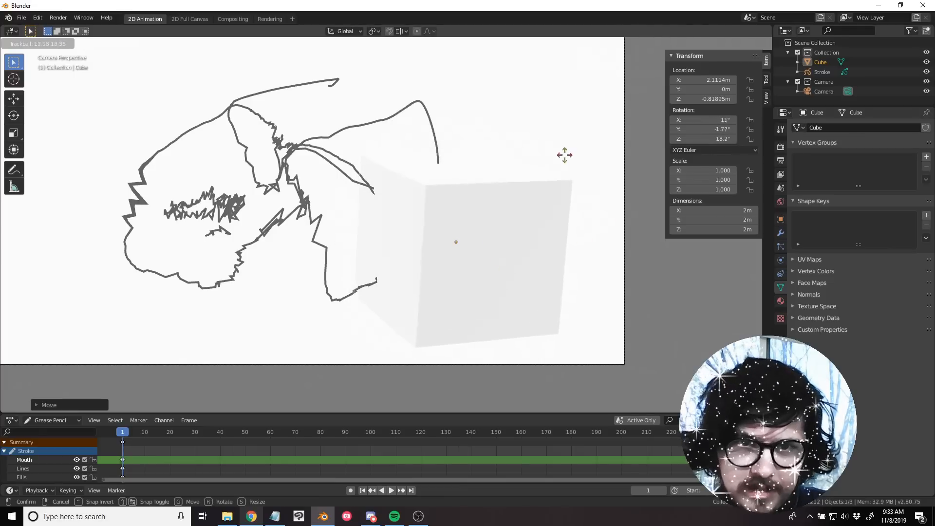
right_click(453, 257)
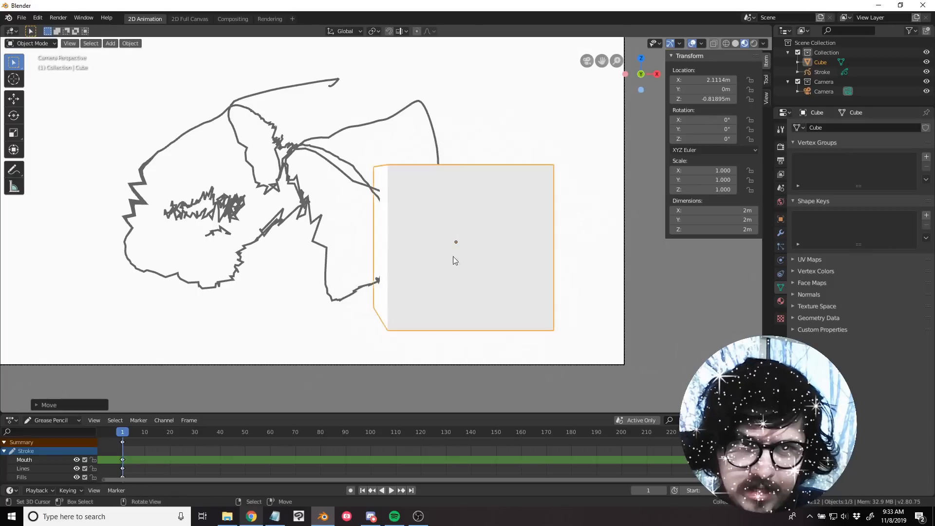
Select the Stroke object instead of the cube and try rotating the drawing freely in 3D with trackball rotation.
shift+middle_drag(453, 256, 538, 275)
key(alt+a)
click(381, 237)
key(r)
key(r)
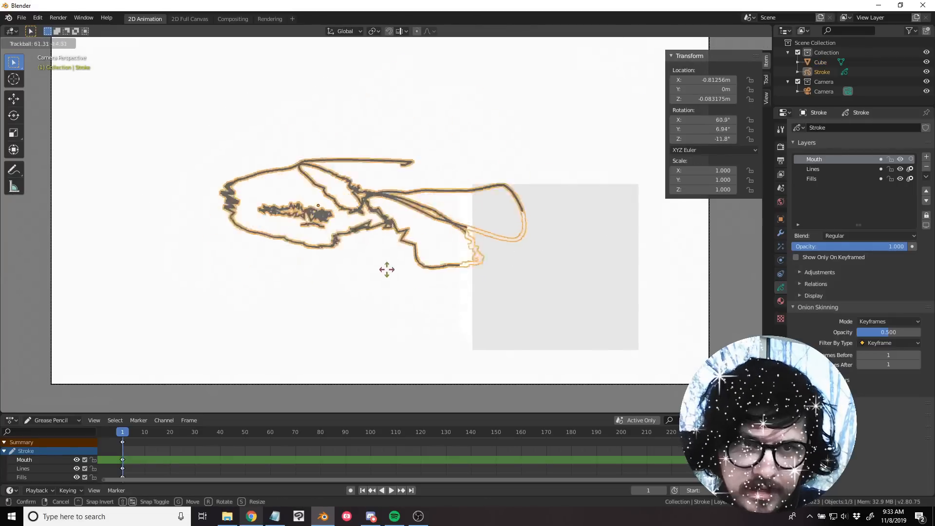
right_click(570, 272)
Select the cube again and try several free trackball rotations to compare it with the flat drawing.
click(567, 267)
key(r)
key(r)
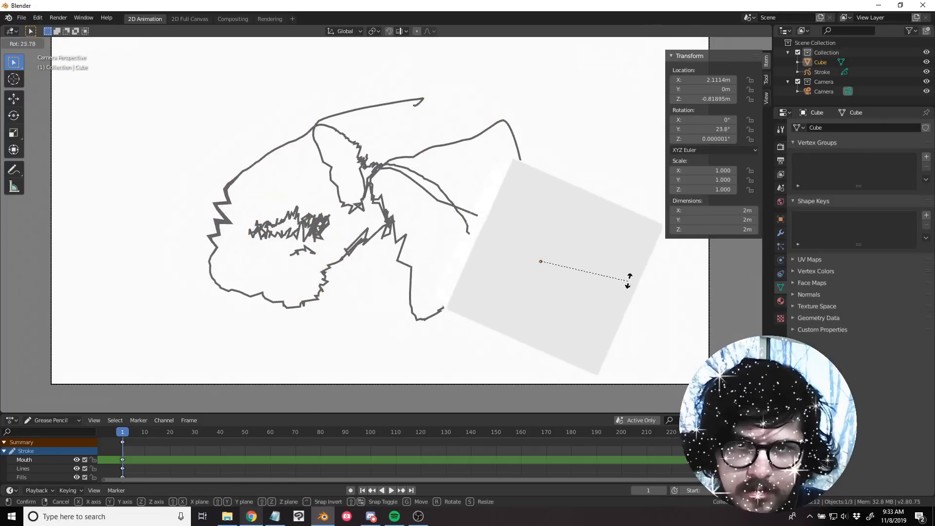
right_click(606, 281)
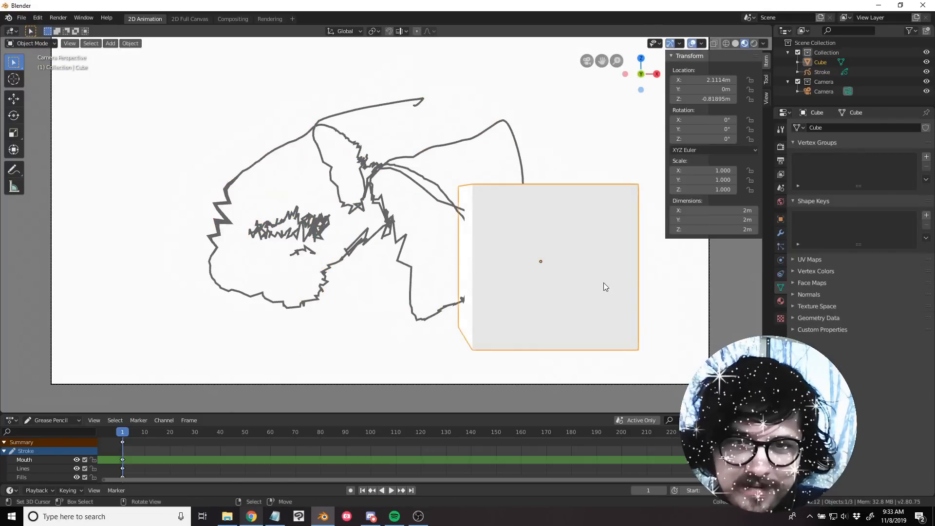
key(r)
key(r)
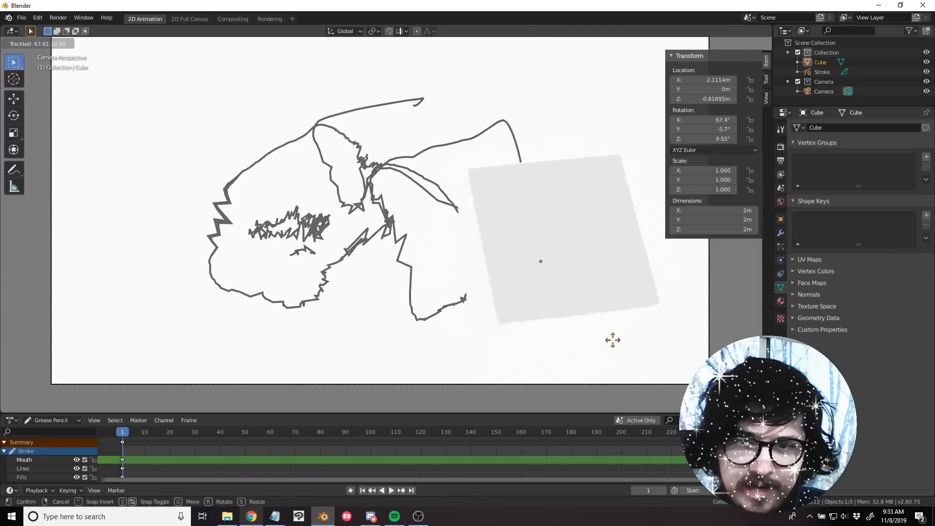
right_click(639, 347)
key(r)
key(r)
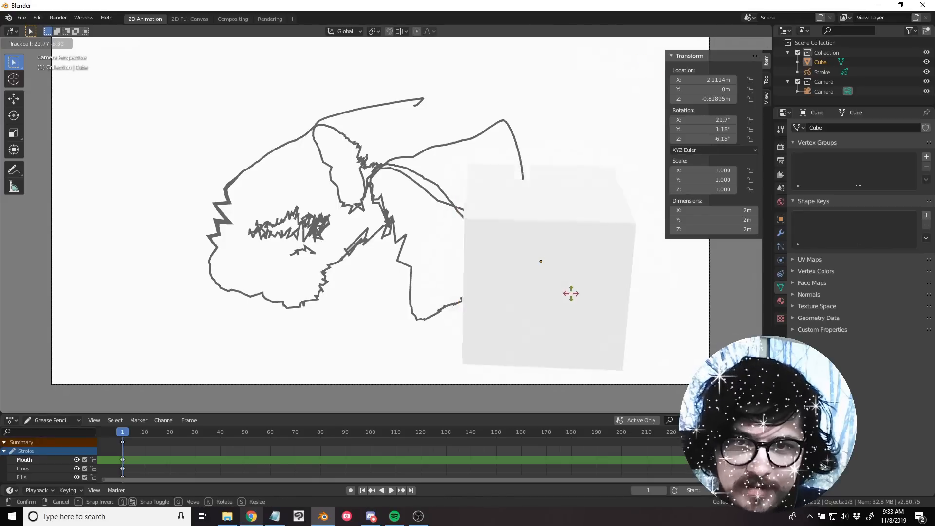
right_click(480, 301)
Delete the cube from the scene.
scroll(468, 292, down, 2)
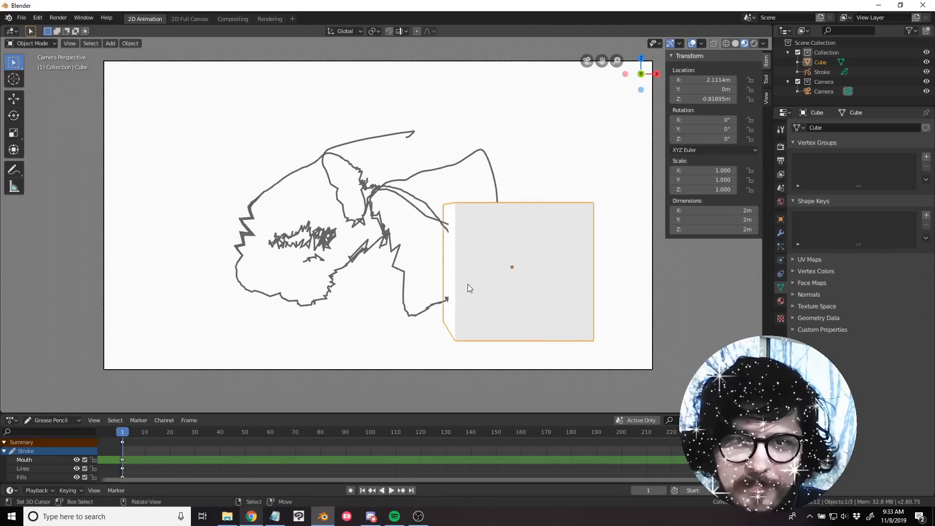
key(x)
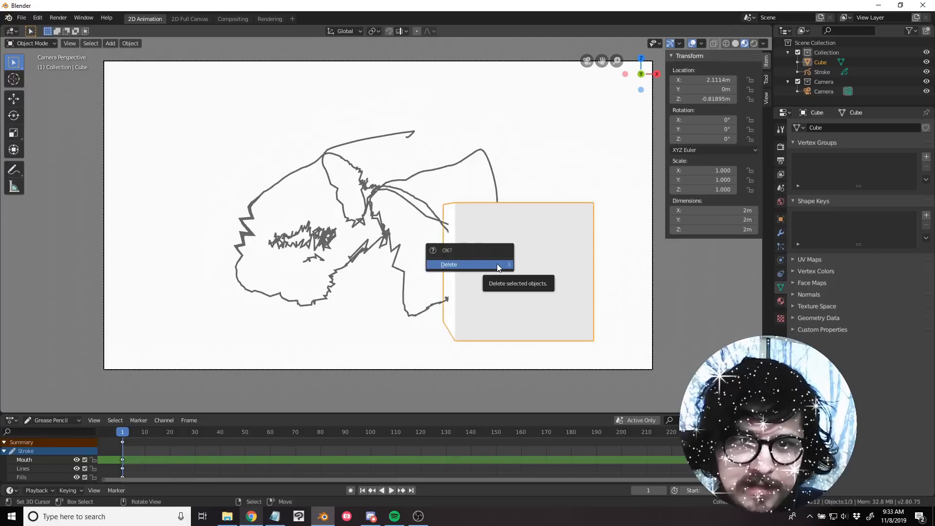
click(497, 264)
Add a Grease Pencil Stroke object and move it above and left of the drawing, to about X -2.41 m, Z 0.90 m.
scroll(462, 229, up, 1)
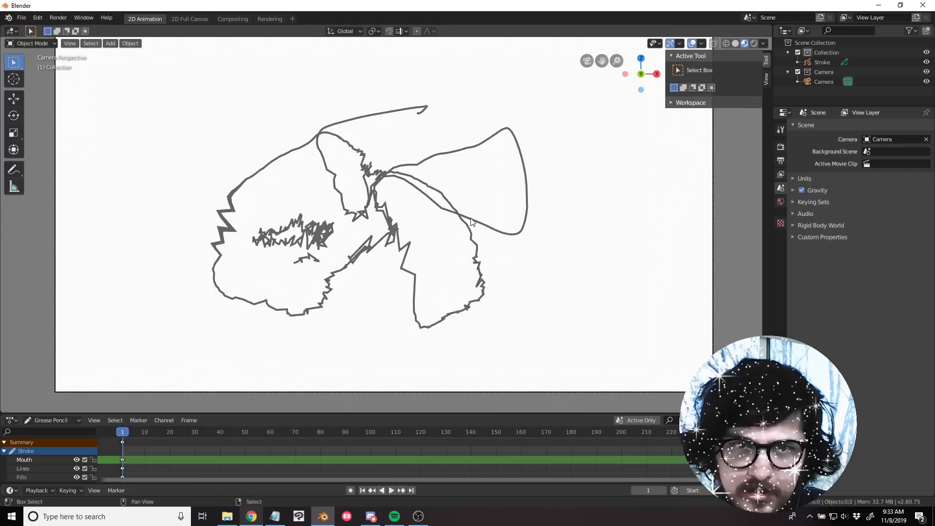
key(shift+a)
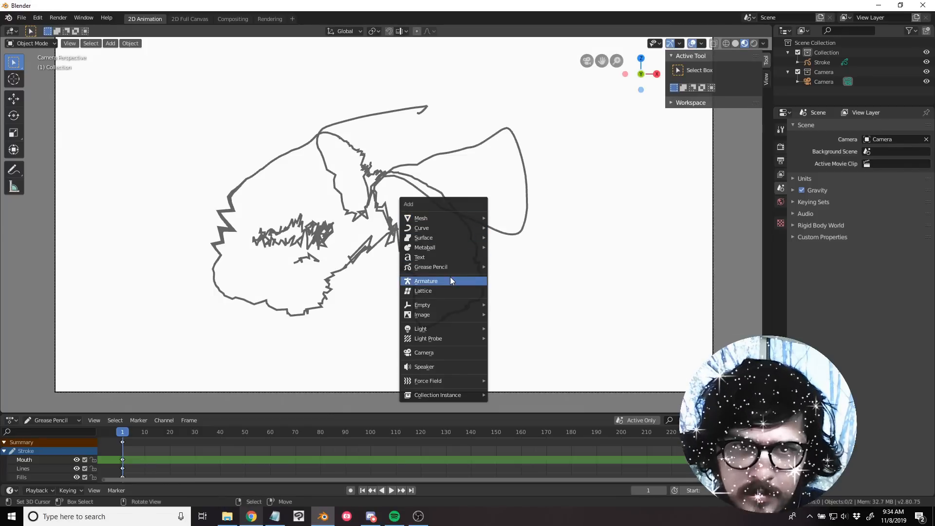
mouse_move(446, 268)
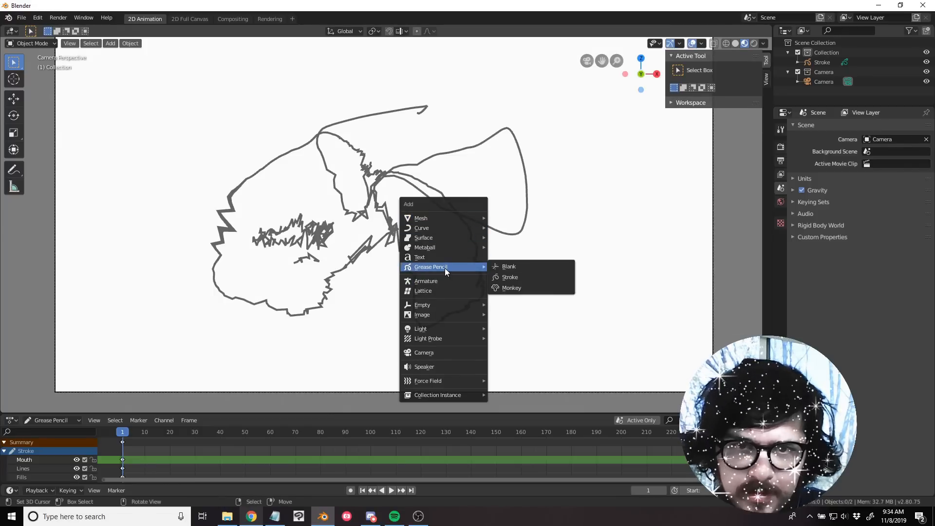
click(509, 277)
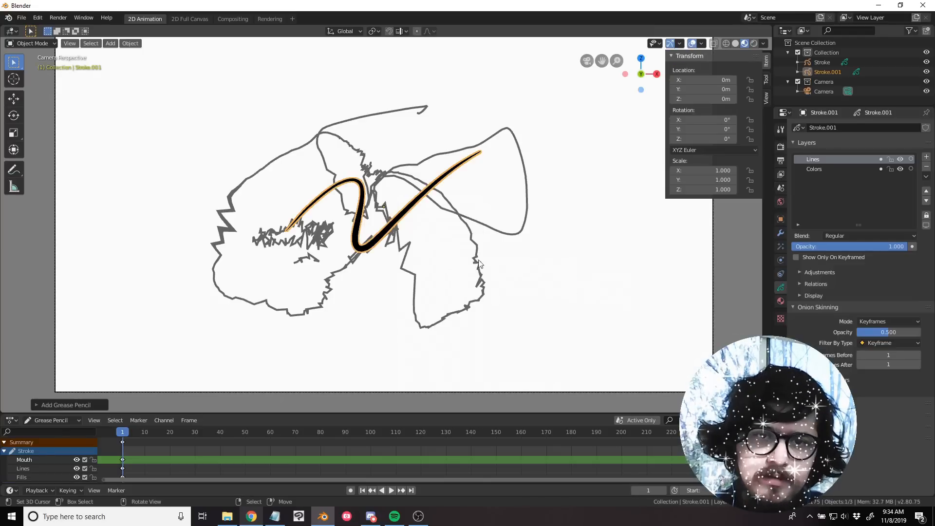
key(g)
click(287, 169)
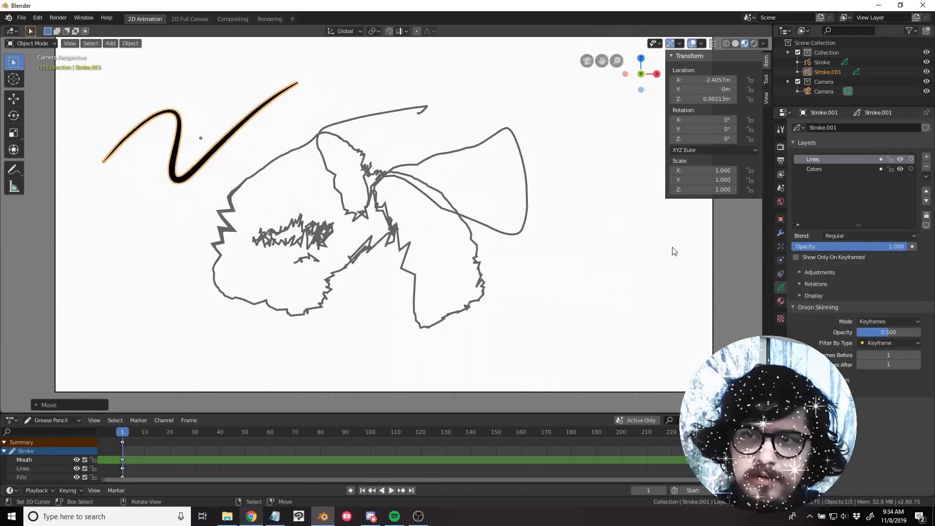
Check the new stroke's materials and layers, and put it in Draw mode with the Eraser Soft brush active.
click(781, 301)
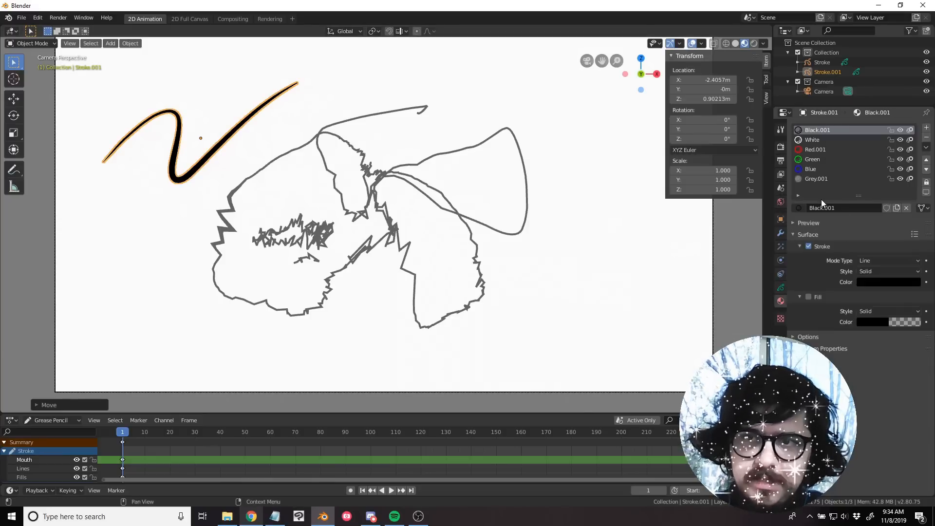
click(781, 288)
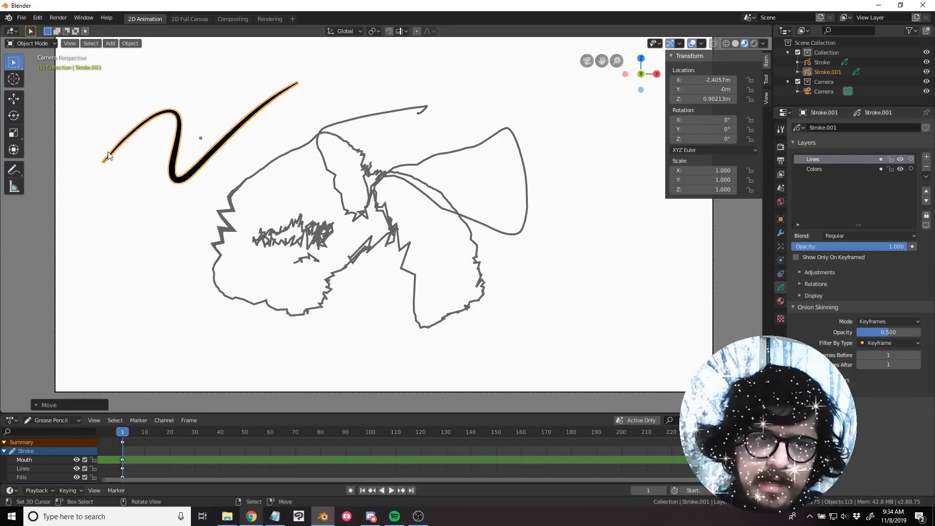
shift+middle_drag(256, 192, 411, 253)
scroll(372, 248, up, 2)
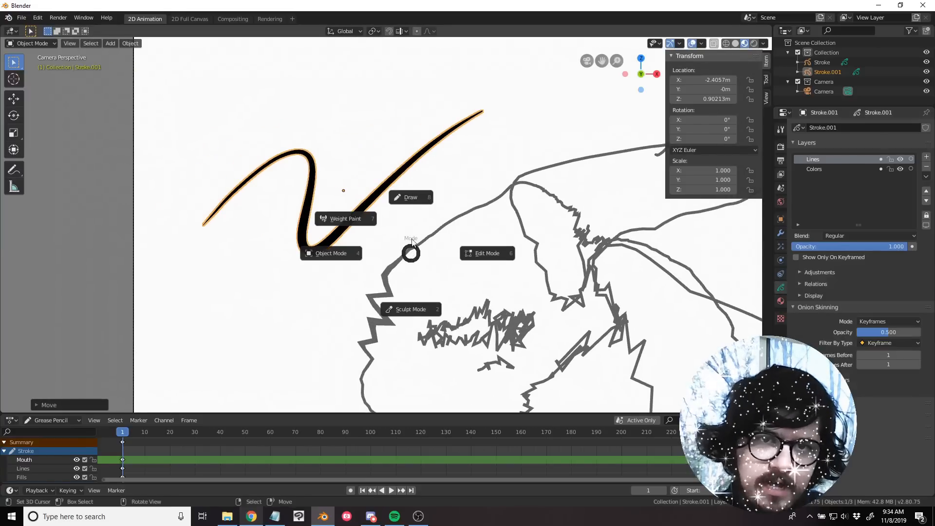
click(409, 196)
click(21, 120)
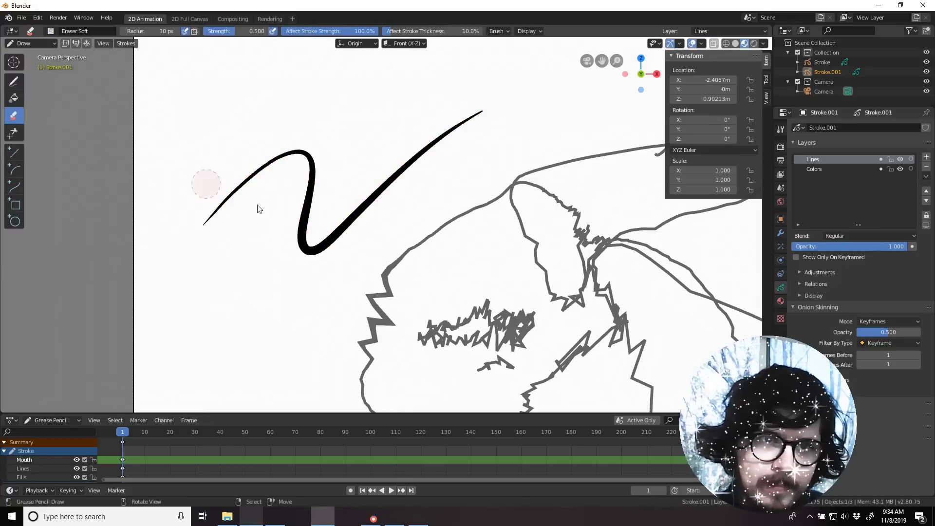
Fade part of the thick black sample stroke with the soft eraser and remove the whole stroke with the Eraser Point brush.
mouse_move(256, 207)
mouse_down()
mouse_move(240, 198)
mouse_move(217, 159)
mouse_move(311, 161)
mouse_up()
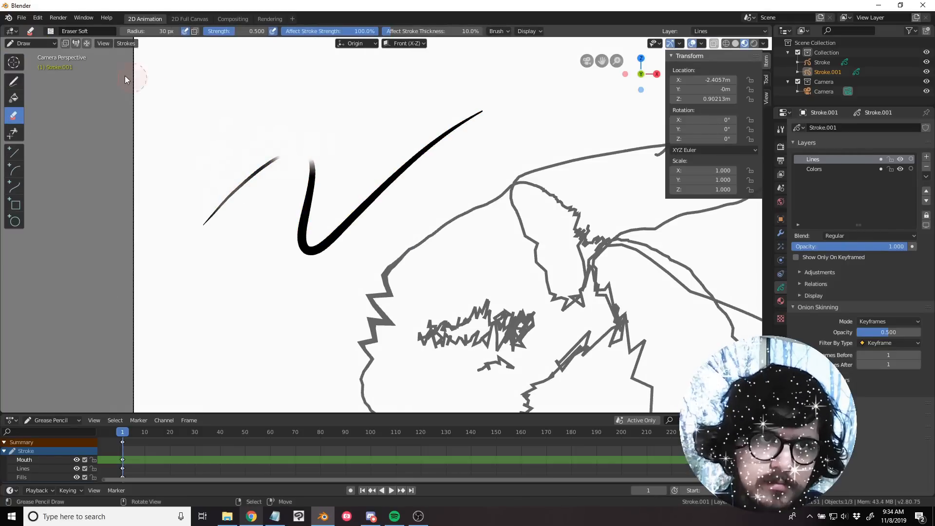
click(75, 32)
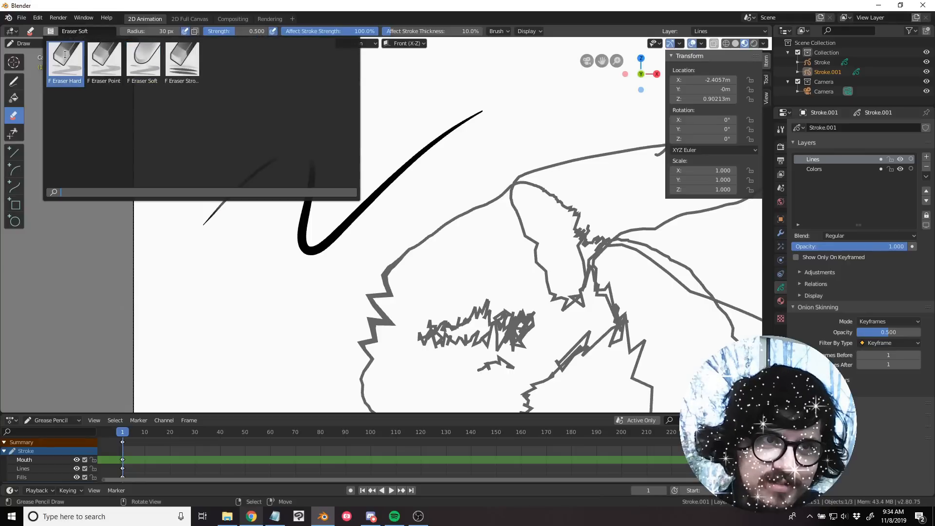
click(104, 63)
mouse_move(219, 171)
mouse_down()
mouse_move(211, 209)
mouse_move(307, 210)
mouse_move(357, 156)
mouse_move(392, 204)
mouse_move(476, 117)
mouse_up()
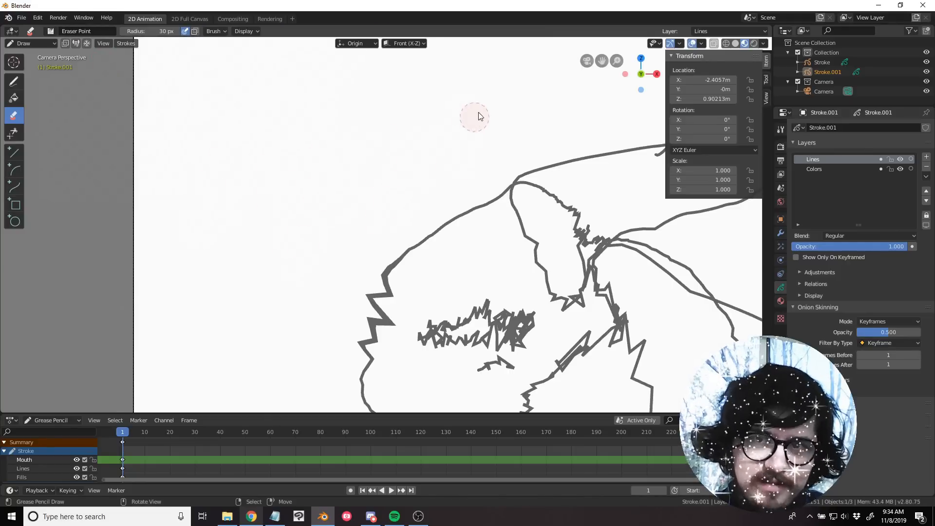
Scribble freehand strokes in the empty area beside the dog drawing with the Draw Pencil brush on the Lines layer.
click(14, 82)
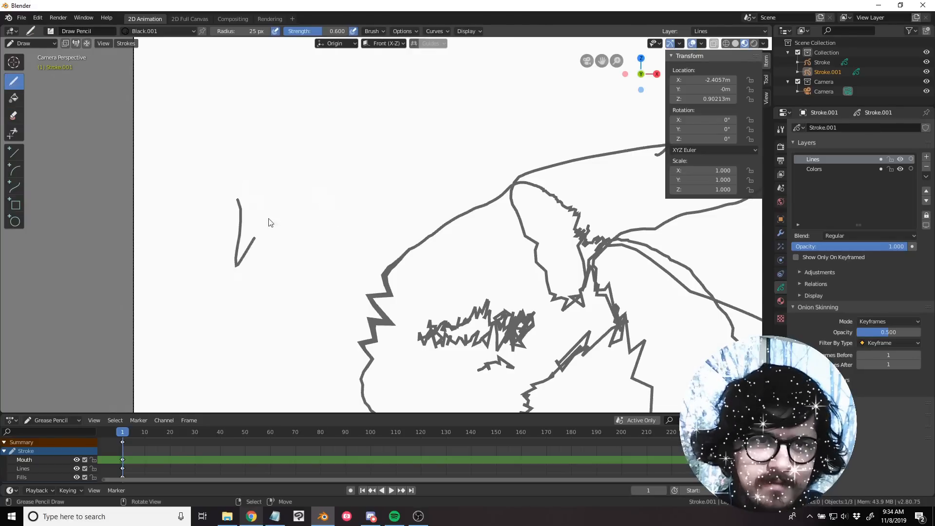
mouse_move(255, 236)
mouse_down()
mouse_move(293, 167)
mouse_move(334, 157)
mouse_move(273, 168)
mouse_move(369, 165)
mouse_up()
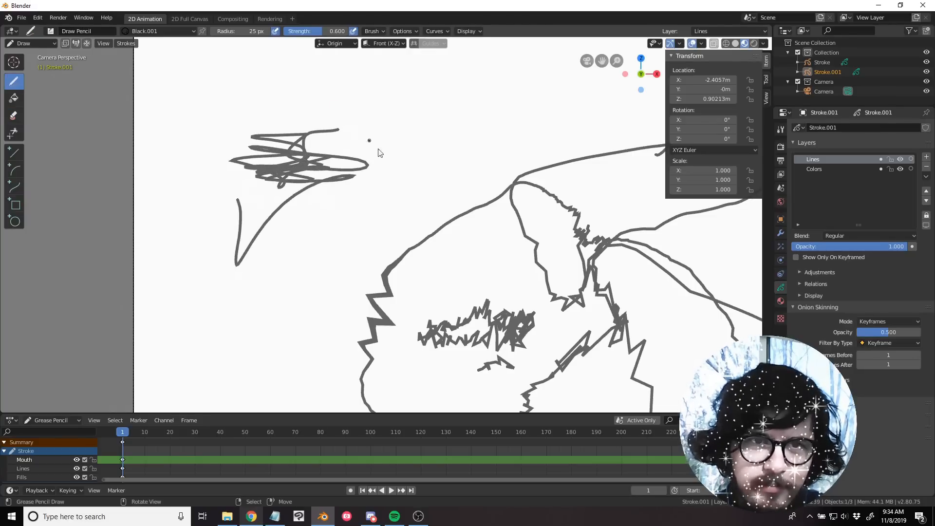
shift+middle_drag(383, 222, 336, 208)
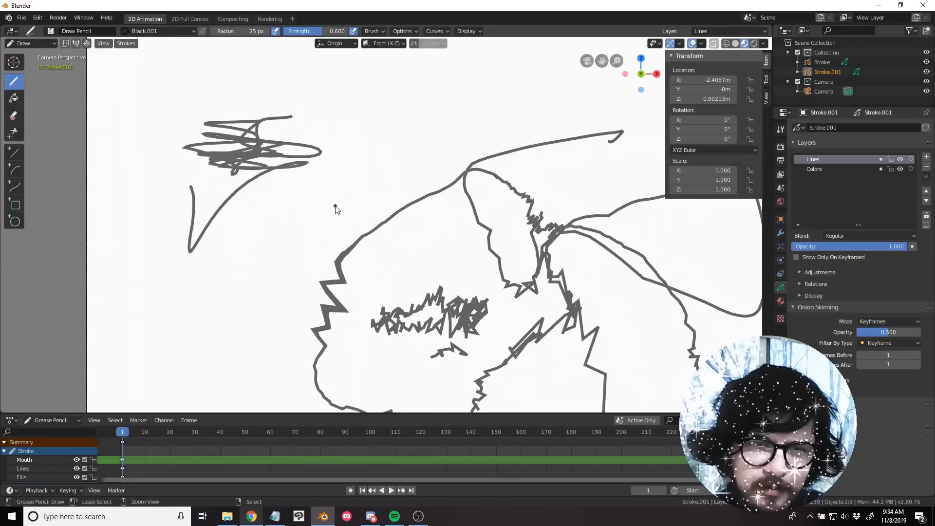
Switch to Object Mode with the scribble object selected and frame the whole camera view.
key(ctrl+Tab)
click(255, 207)
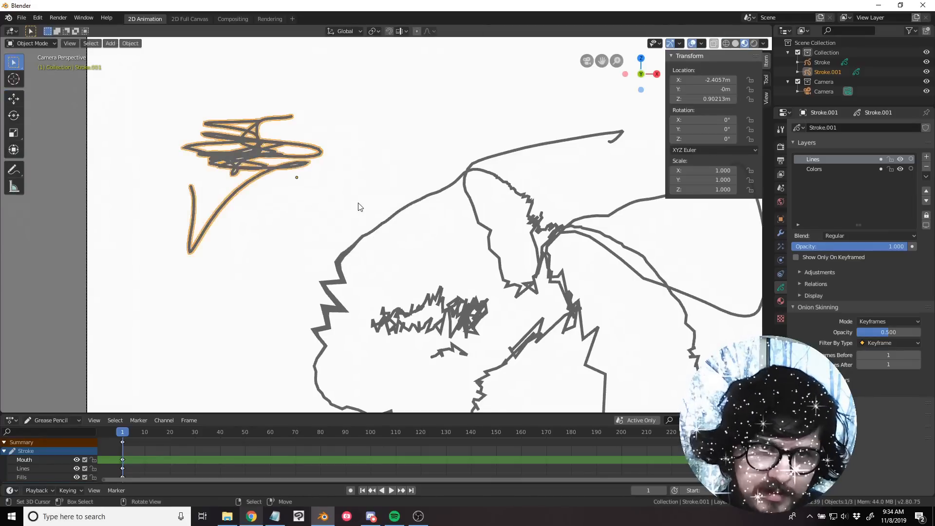
key(Home)
key(g)
key(Escape)
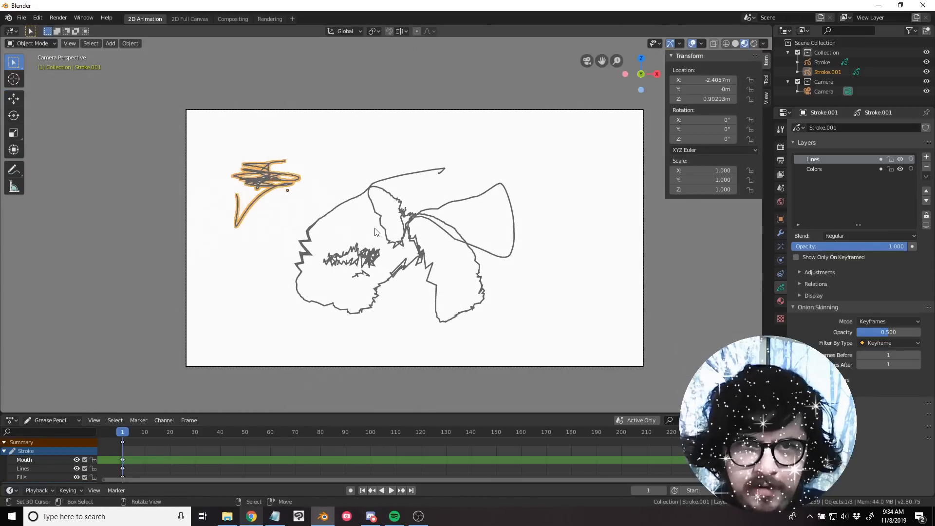
scroll(316, 213, up, 2)
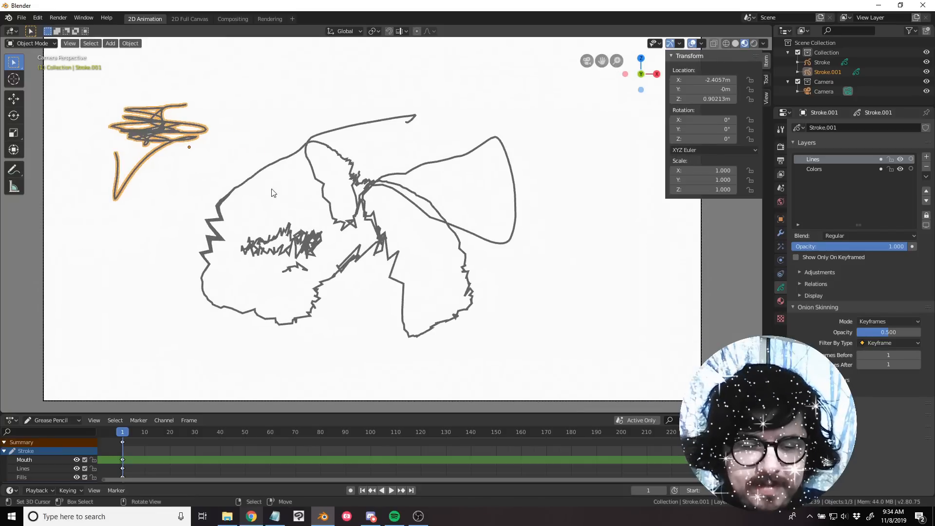
Add the main drawing to the selection and try rotating both grease pencil objects together.
shift+click(339, 220)
key(r)
right_click(174, 158)
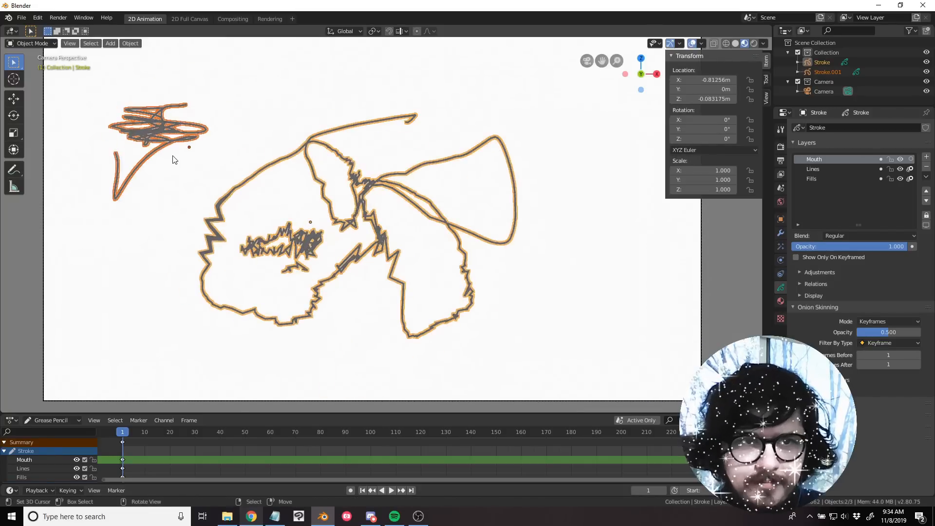
Clear the selection, select only the scribble object and try moving it on its own.
key(alt+a)
right_click(141, 136)
key(g)
right_click(183, 214)
shift+middle_drag(162, 156, 143, 153)
key(g)
right_click(194, 192)
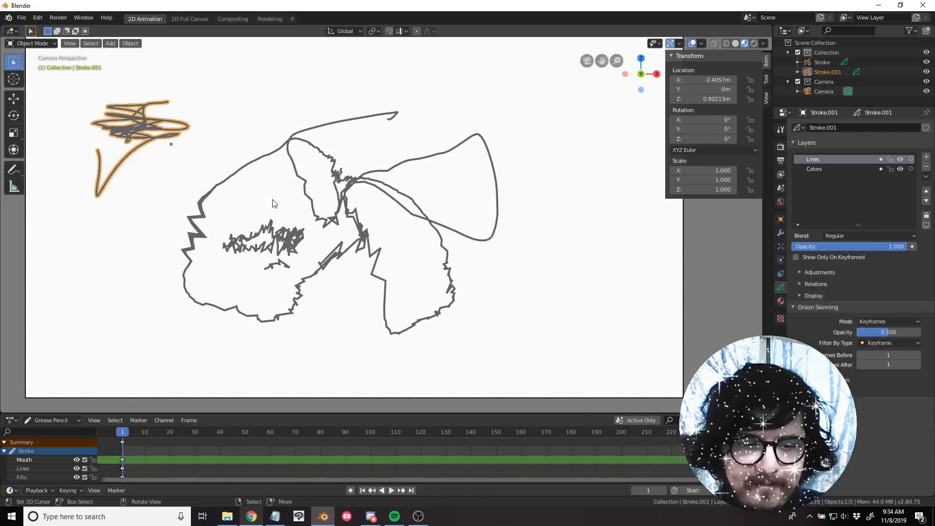
Add a blank Grease Pencil object and move it to about X 2.7 m, Z -0.79 m, beside the drawing.
key(shift+a)
mouse_move(321, 215)
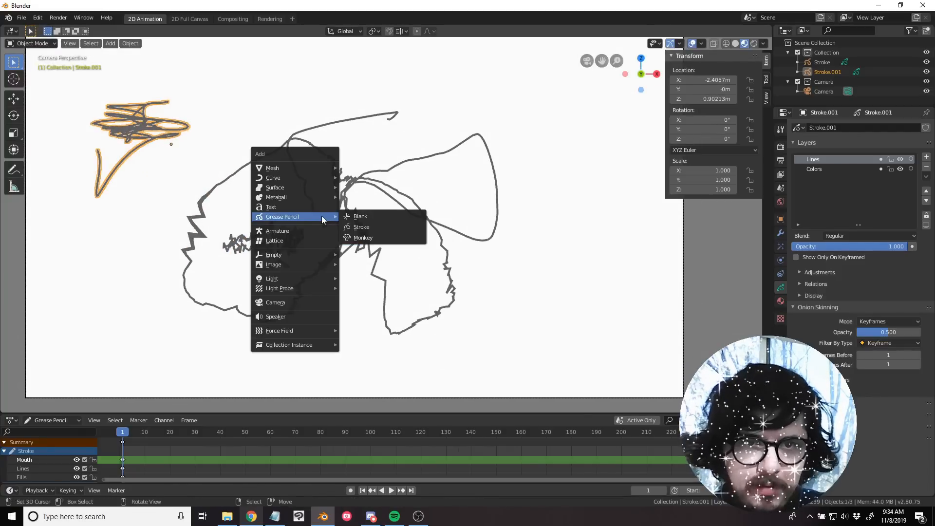
click(352, 213)
key(g)
click(599, 305)
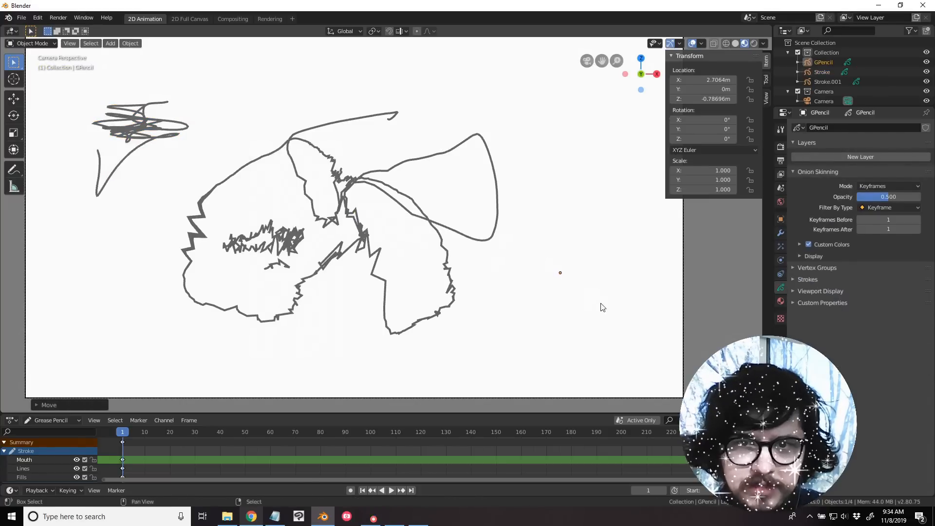
Switch the blank Grease Pencil object to Draw mode and scribble several crossing pencil strokes on it.
shift+middle_drag(600, 305, 451, 287)
key(ctrl+Tab)
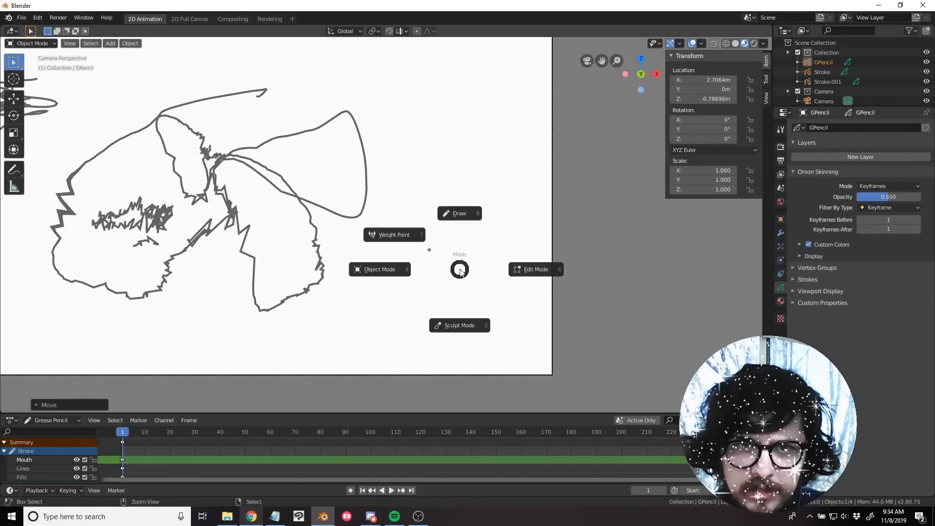
click(463, 229)
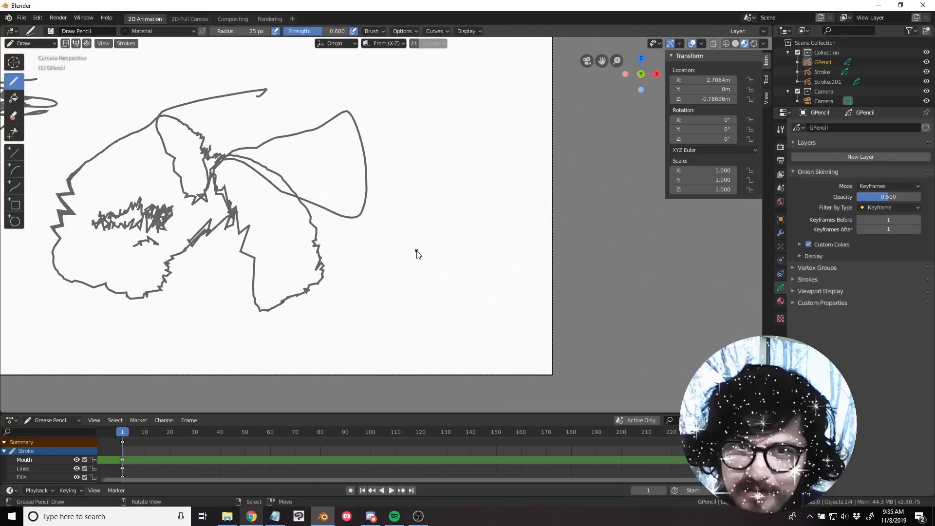
mouse_move(466, 261)
mouse_down()
mouse_move(459, 244)
mouse_move(478, 238)
mouse_move(417, 243)
mouse_up()
drag(468, 211, 424, 310)
drag(458, 209, 416, 298)
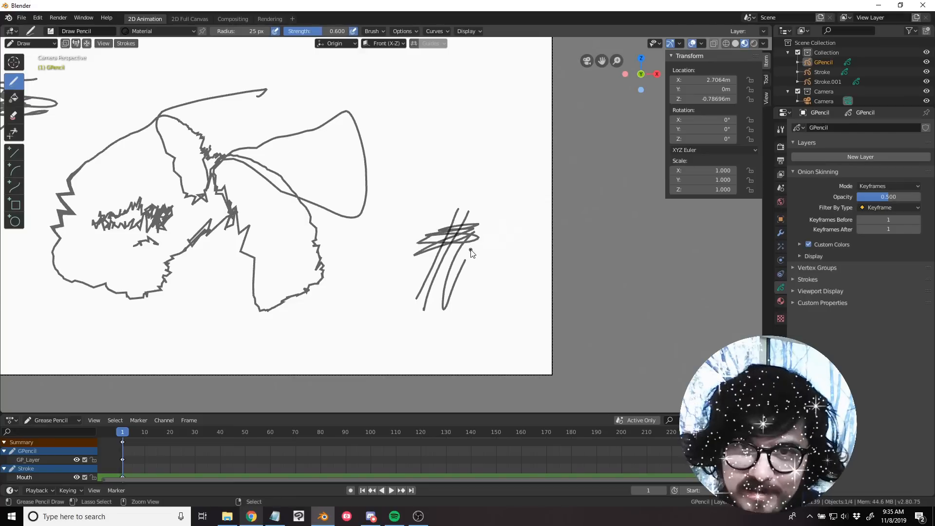
Undo all the pencil strokes made on the blank Grease Pencil object.
key(ctrl+z)
key(ctrl+z)
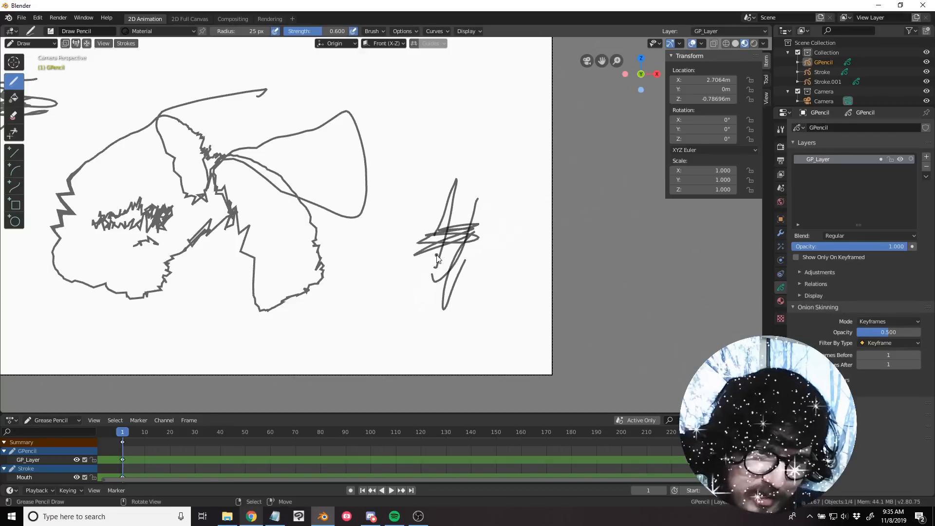
key(ctrl+z)
key(ctrl+z)
key(ctrl+z)
key(ctrl+z)
key(ctrl+z)
key(ctrl+z)
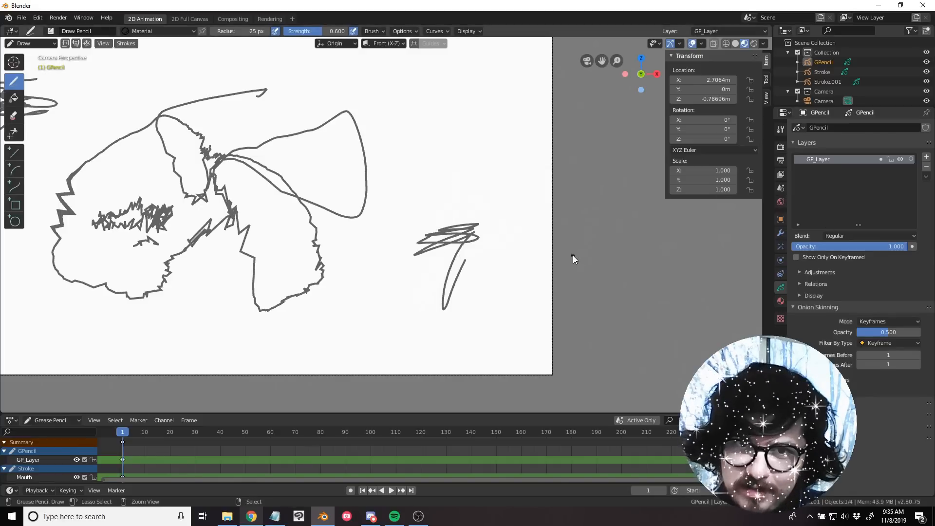
Add a new layer to the blank Grease Pencil object in Draw mode and scribble a few strokes on it.
key(ctrl+Tab)
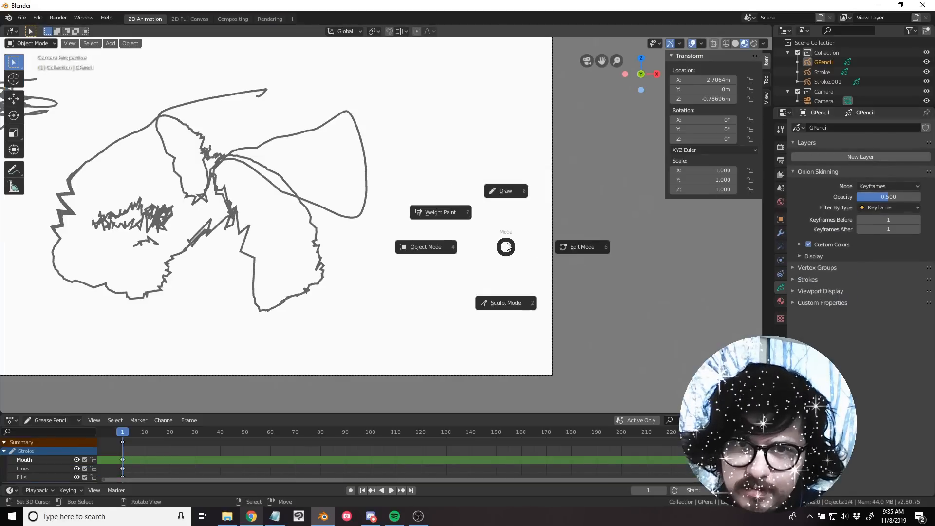
click(507, 191)
click(836, 156)
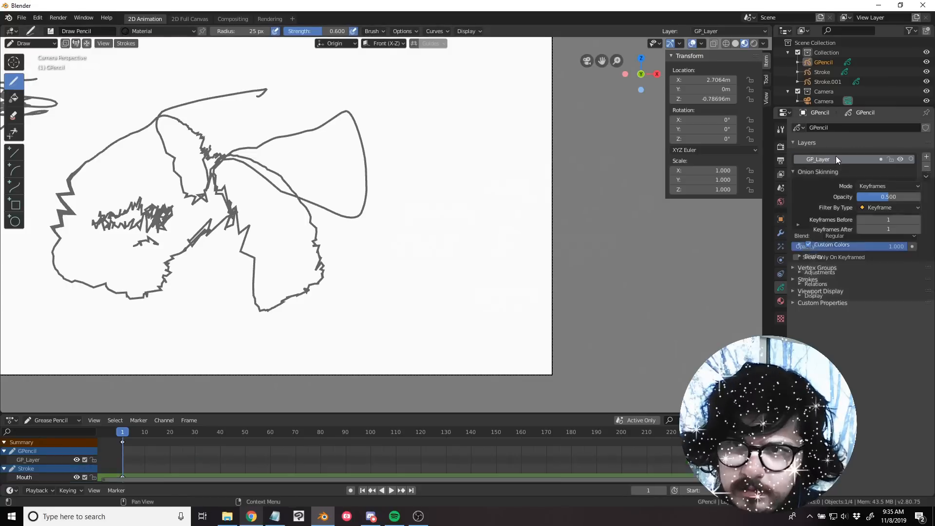
drag(472, 237, 410, 215)
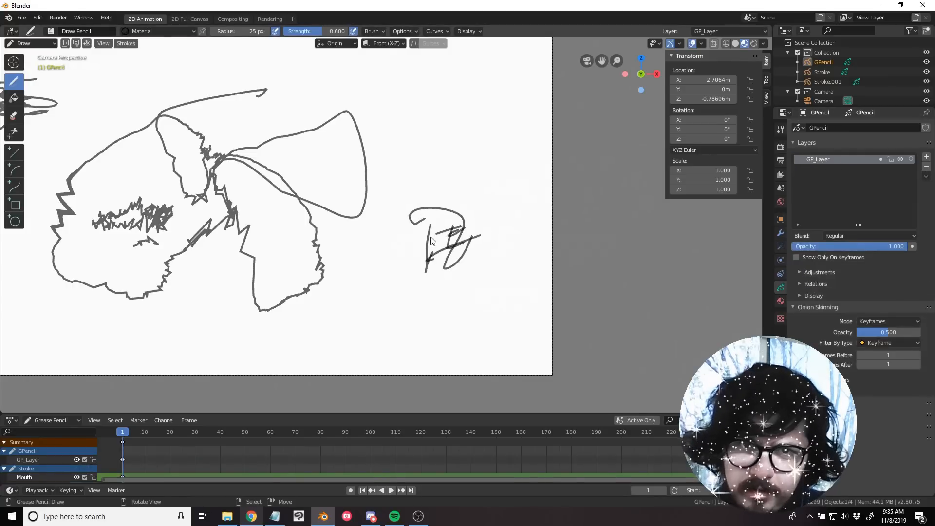
Return to Object Mode, add a Grease Pencil Monkey and move it down to about X 0.07 m, Z -1.04 m.
key(ctrl+Tab)
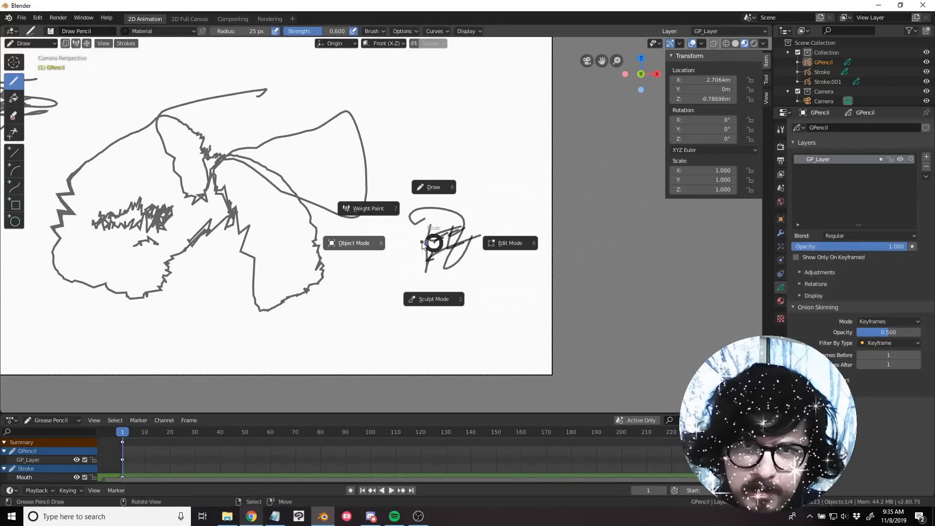
click(367, 240)
shift+middle_drag(306, 225, 453, 259)
key(alt+a)
key(shift+a)
mouse_move(464, 255)
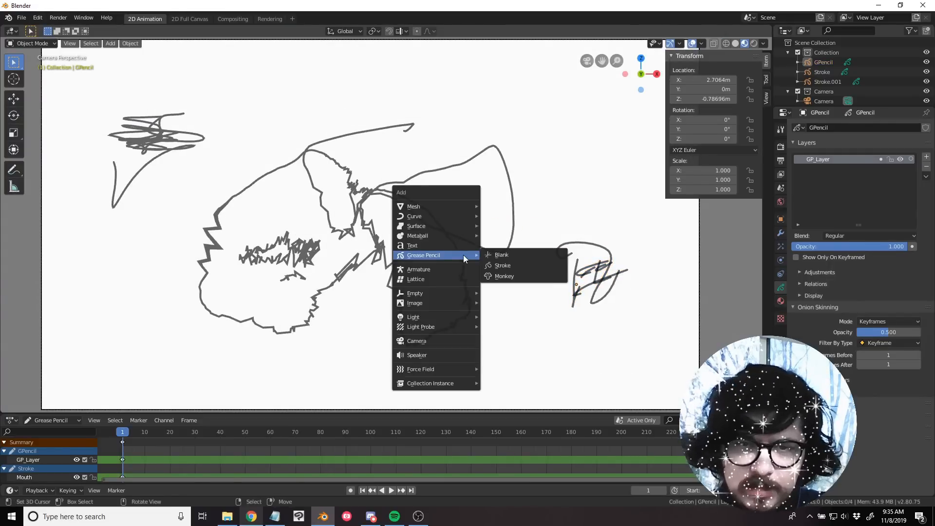
click(507, 276)
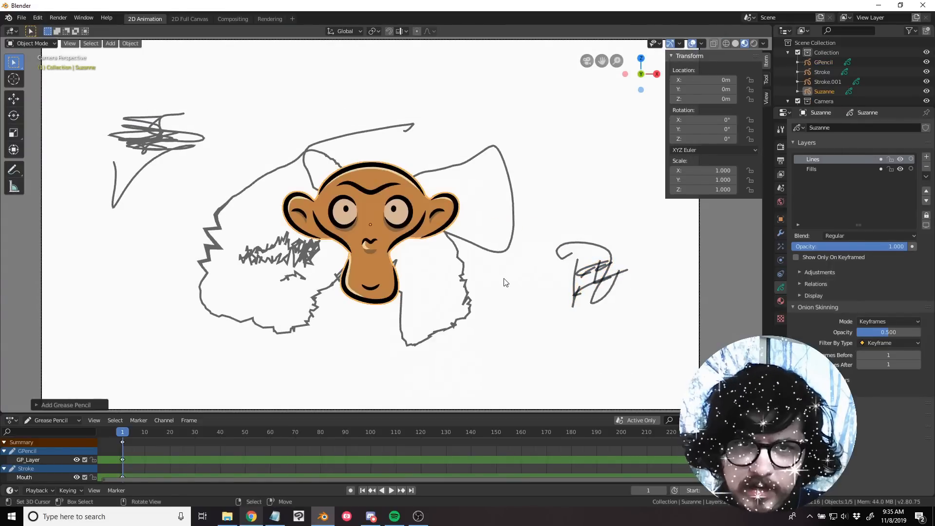
key(g)
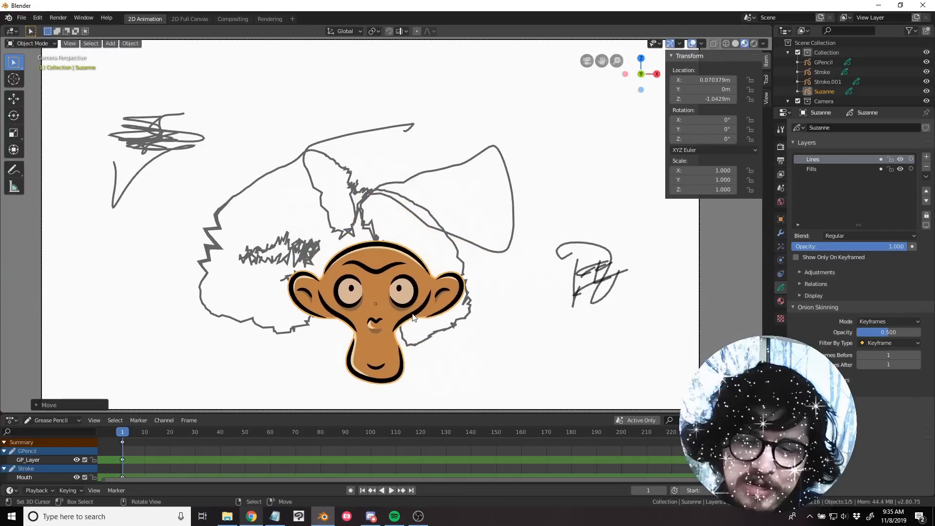
Clear the selection and add a mesh Monkey to the scene for comparison.
scroll(414, 316, down, 1)
scroll(440, 302, up, 3)
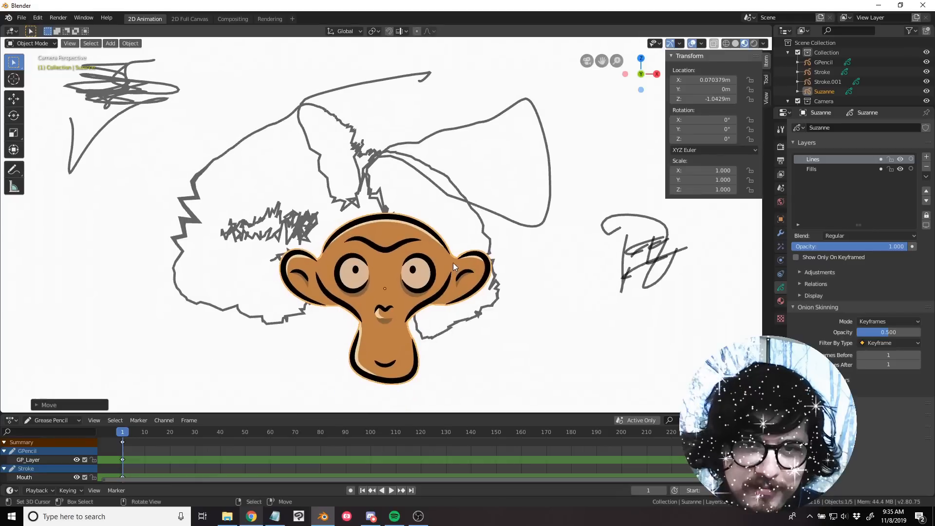
shift+middle_drag(539, 238, 486, 240)
scroll(486, 240, up, 1)
right_click(487, 239)
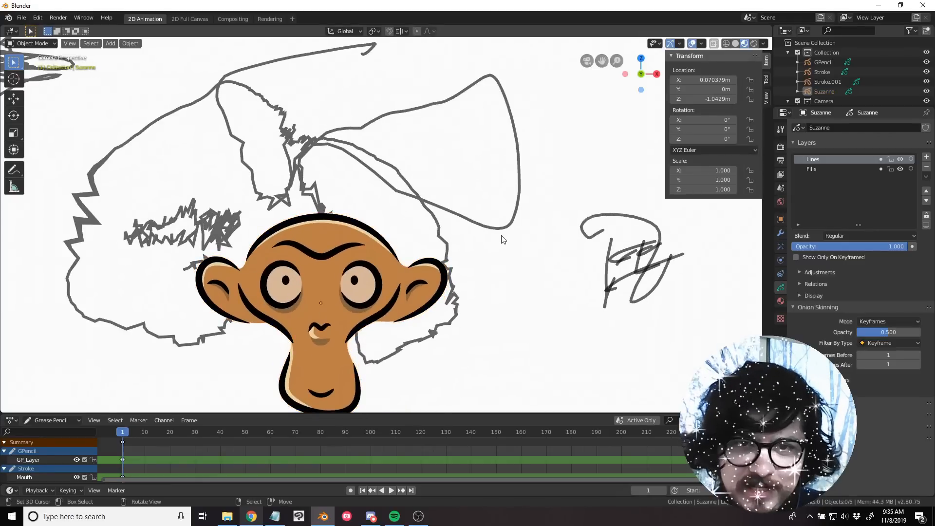
scroll(502, 235, down, 1)
key(shift+a)
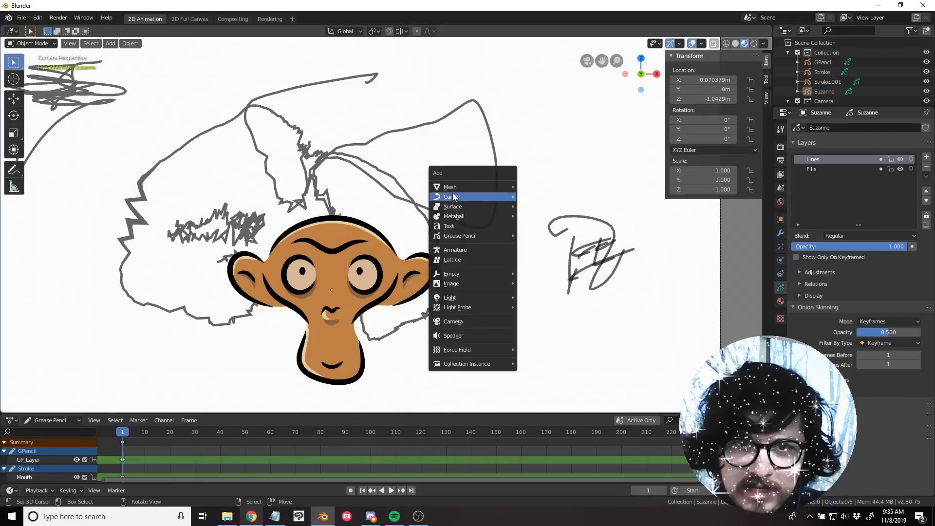
mouse_move(452, 188)
click(543, 279)
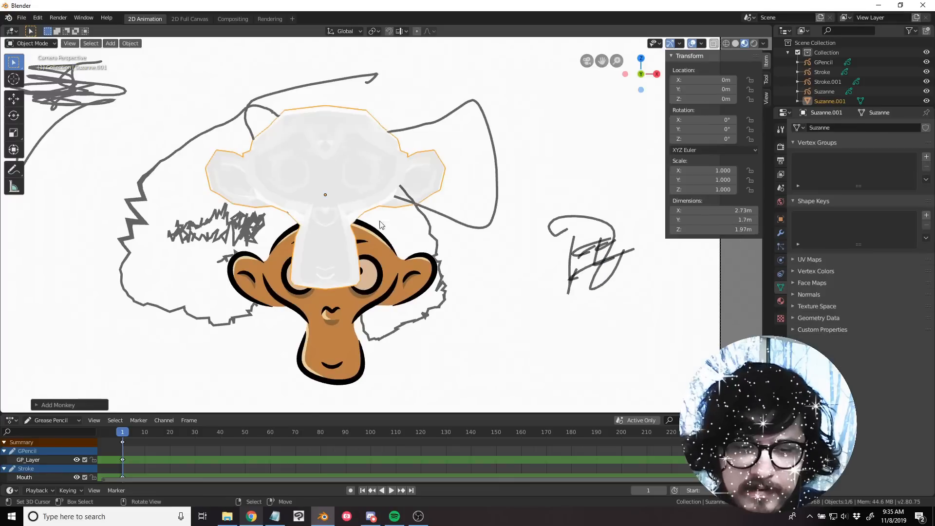
Move the mesh monkey to about X 2.11 m, Z -0.38 m and try a trackball rotation on it.
key(g)
key(r)
key(r)
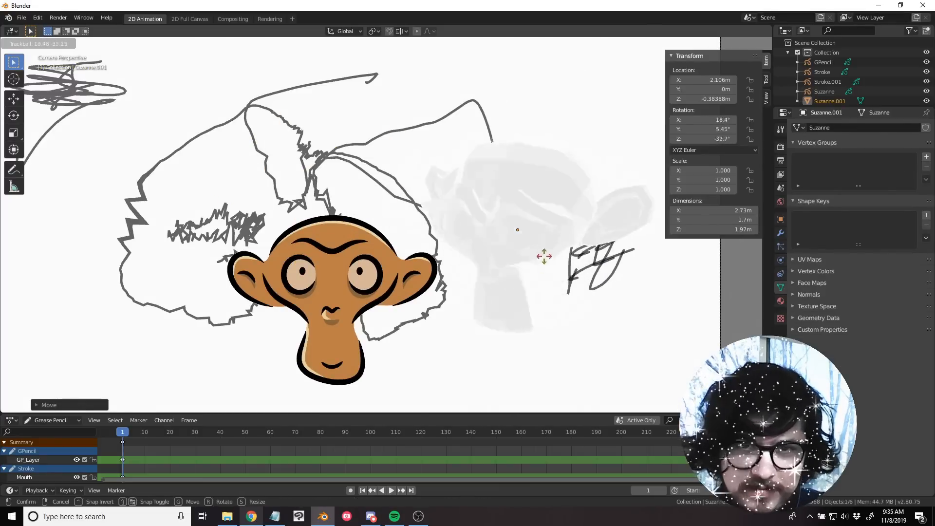
right_click(529, 249)
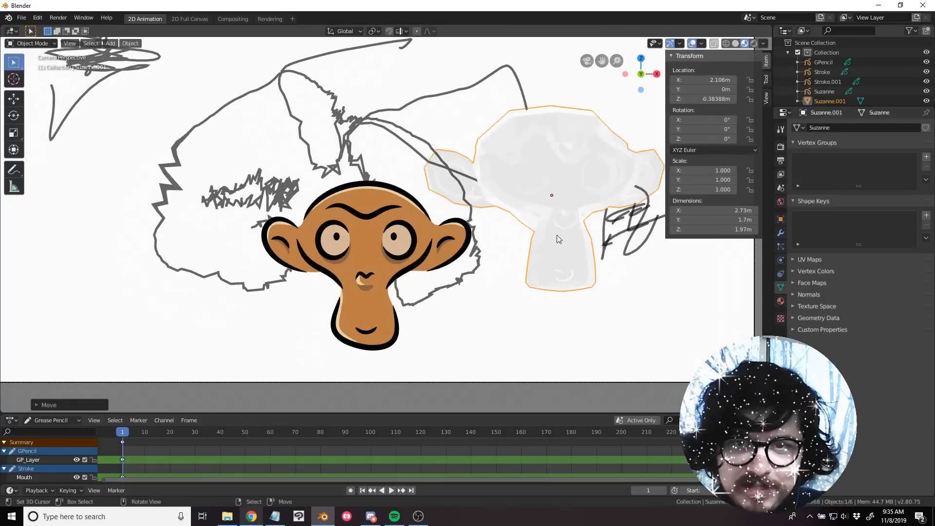
Delete the mesh monkey from the scene.
key(x)
click(557, 235)
Select the Grease Pencil monkey and try rotating it freely with the trackball rotation.
click(382, 253)
scroll(404, 259, up, 3)
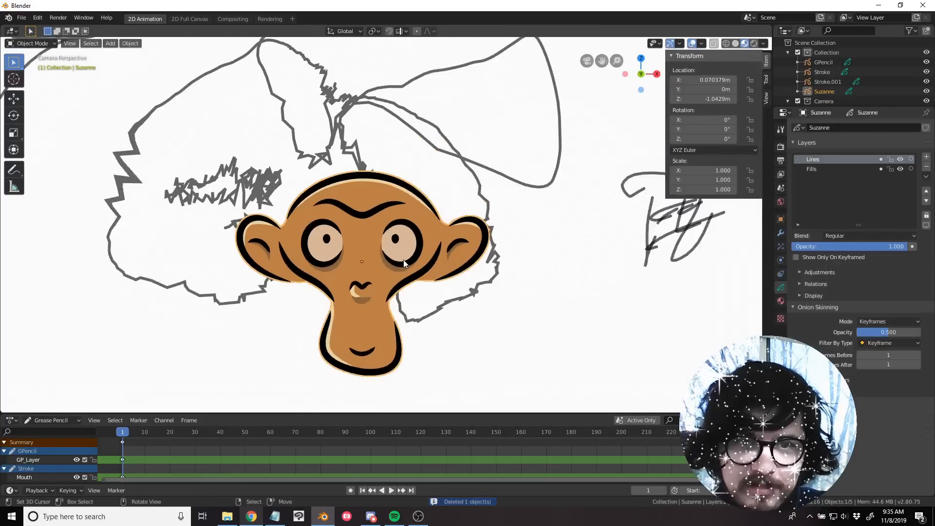
key(r)
key(r)
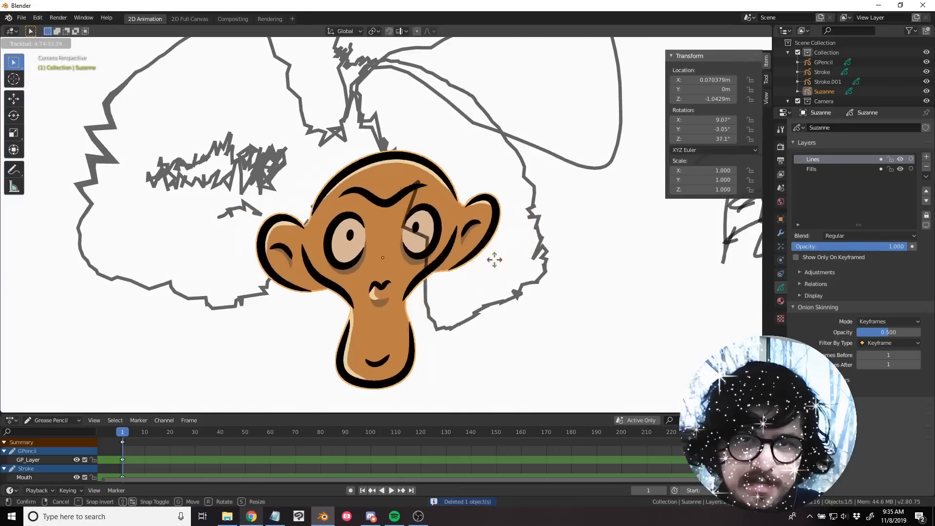
right_click(493, 240)
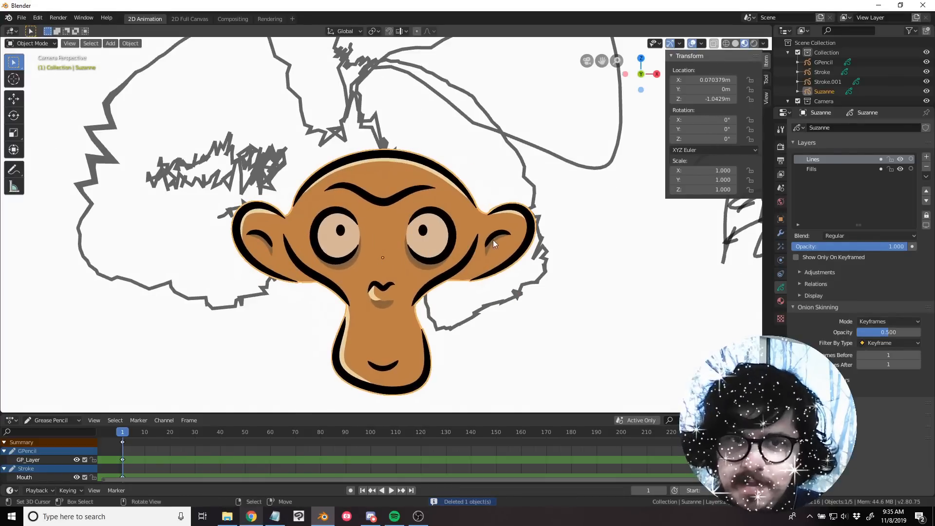
Examine the Grease Pencil monkey's material list, including the stroke and fill settings of Black.002, Skin and Eyes.
click(781, 302)
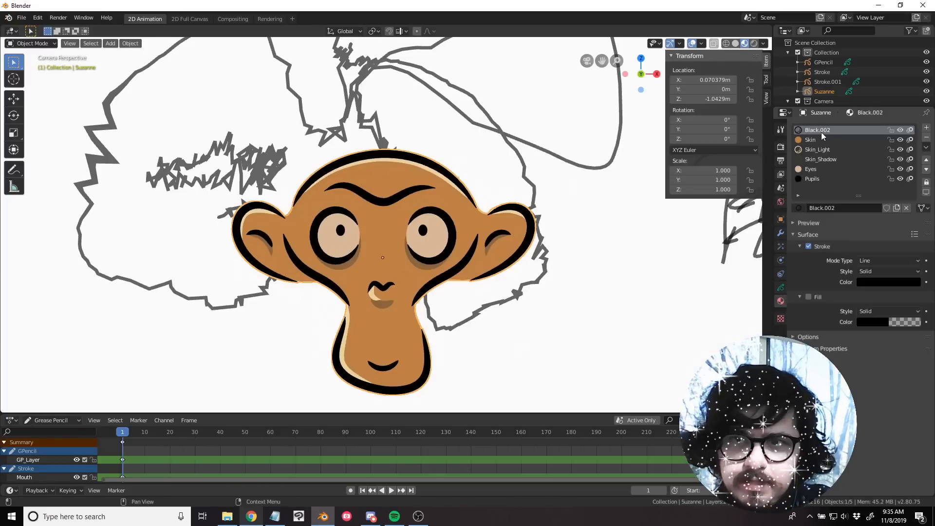
click(811, 139)
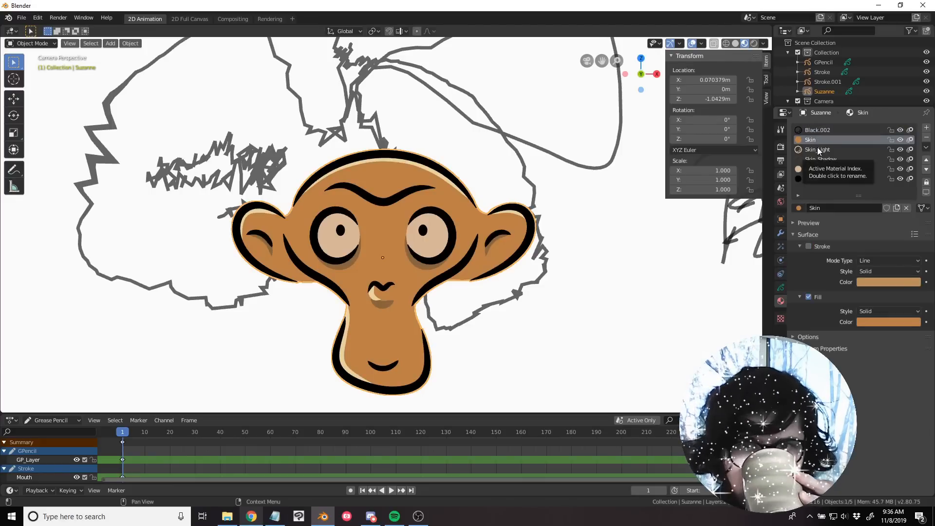
click(813, 170)
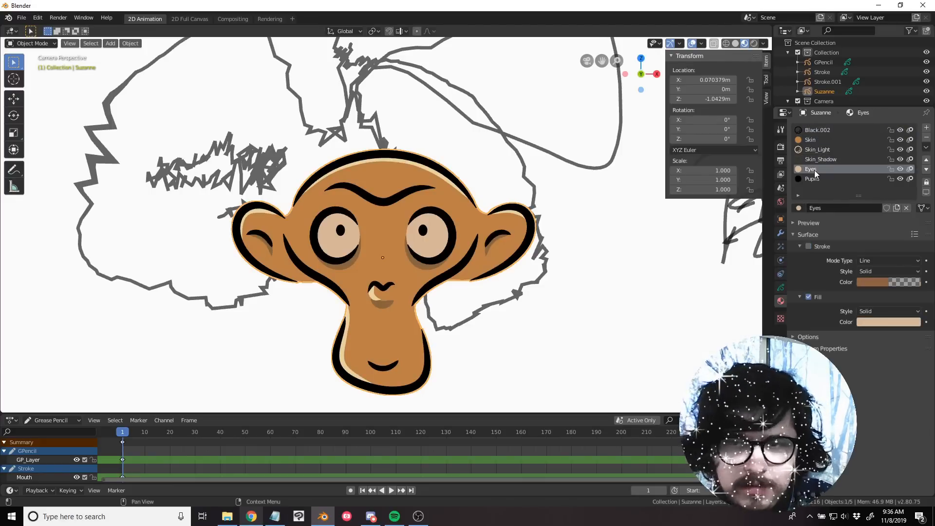
Toggle the visibility of the monkey's Lines layer and its Fills layer off and back on to compare them.
click(781, 288)
click(900, 160)
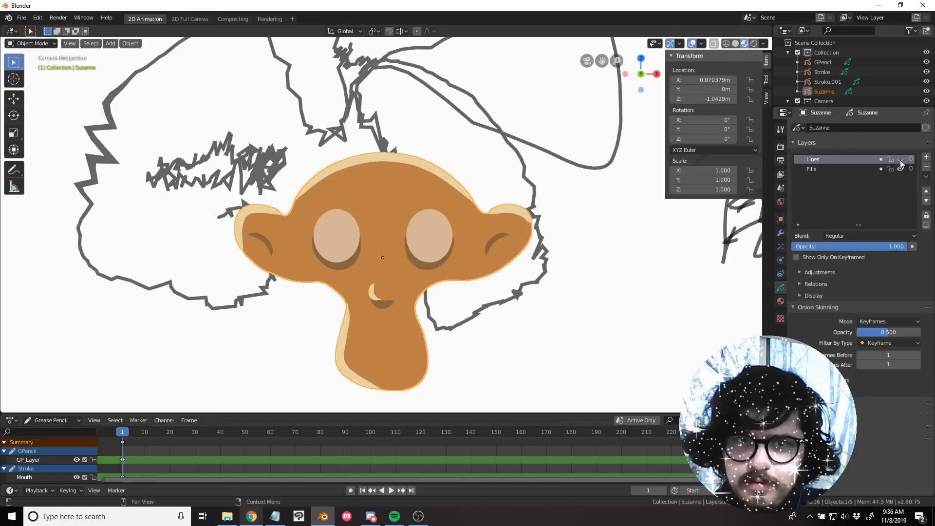
click(900, 160)
click(900, 170)
click(900, 169)
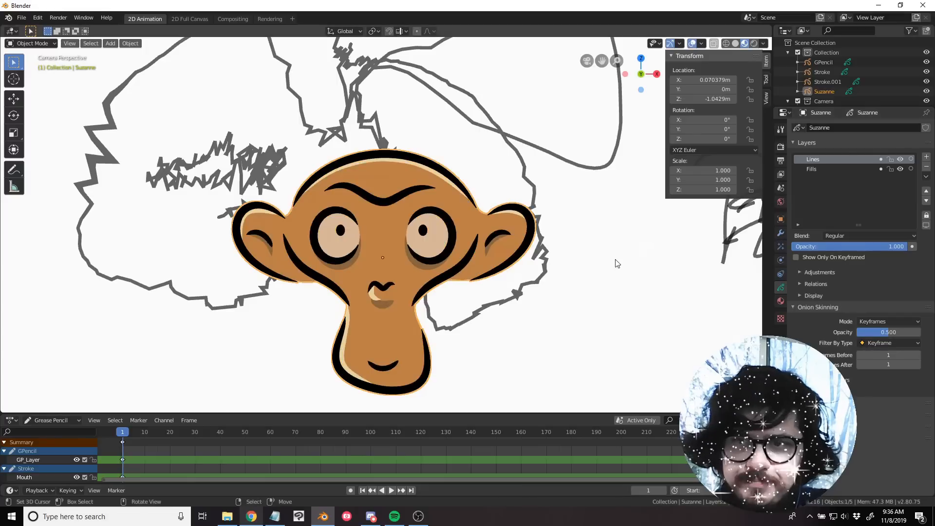
Delete the Grease Pencil monkey from the scene.
key(x)
click(449, 275)
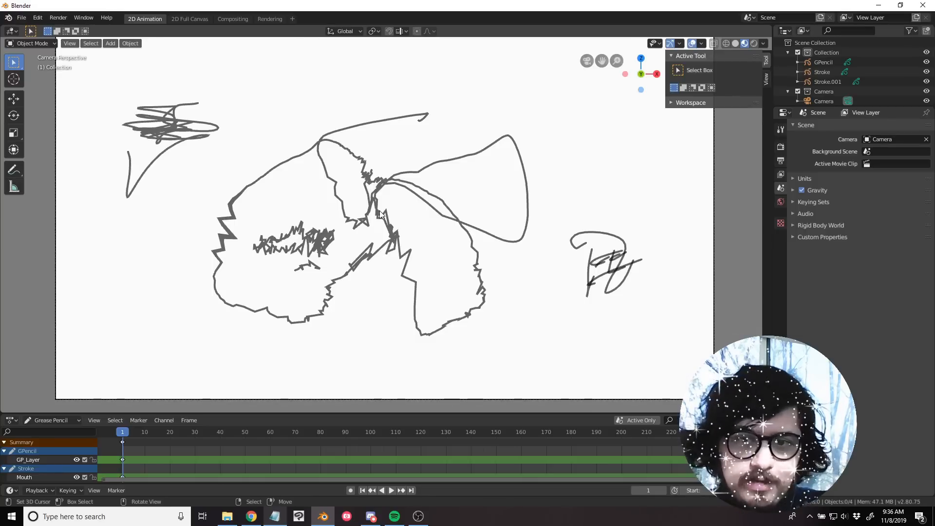
Select the large Stroke drawing and insert a LocRotScale keyframe for it at frame 1.
click(329, 249)
shift+middle_drag(365, 247, 374, 244)
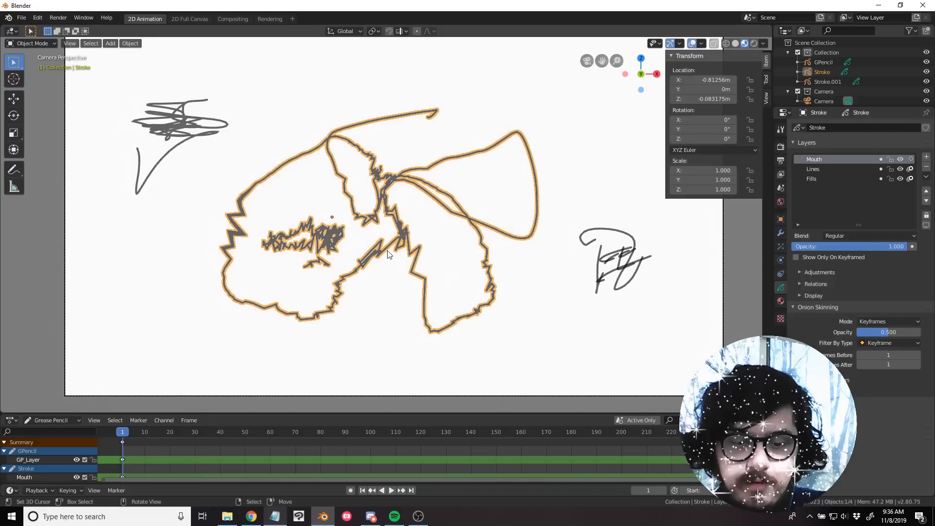
key(i)
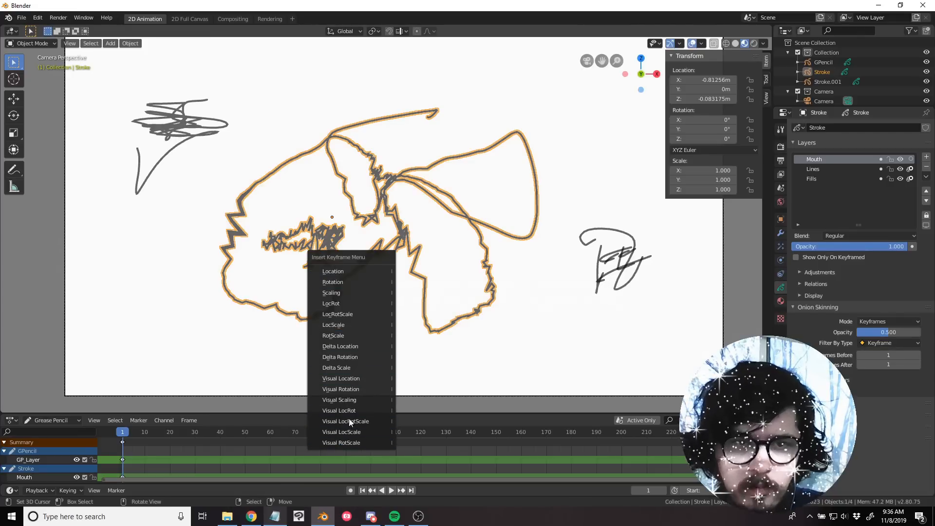
click(344, 315)
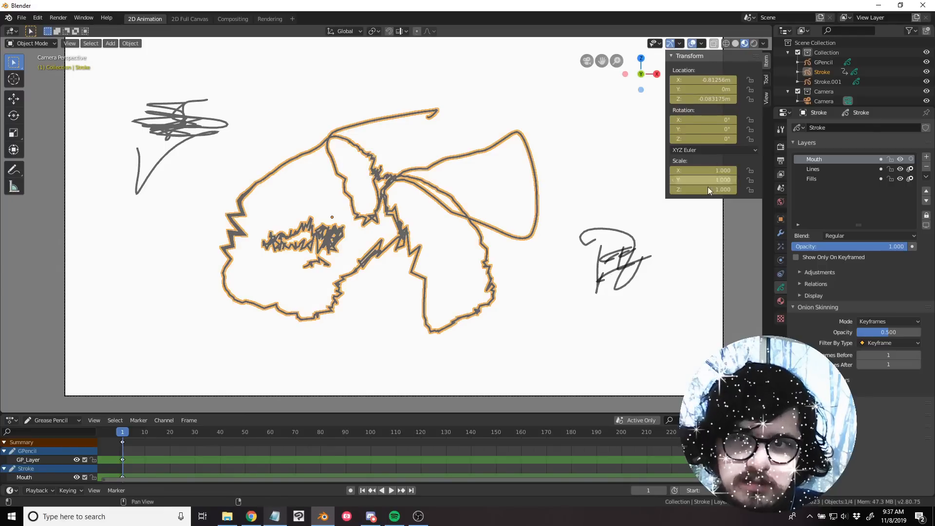
Try changing the keyed drawing's location and X rotation without a new keyframe, and jump between the first and last frames.
mouse_move(709, 82)
mouse_down()
mouse_move(689, 90)
mouse_move(719, 99)
mouse_move(710, 120)
mouse_up()
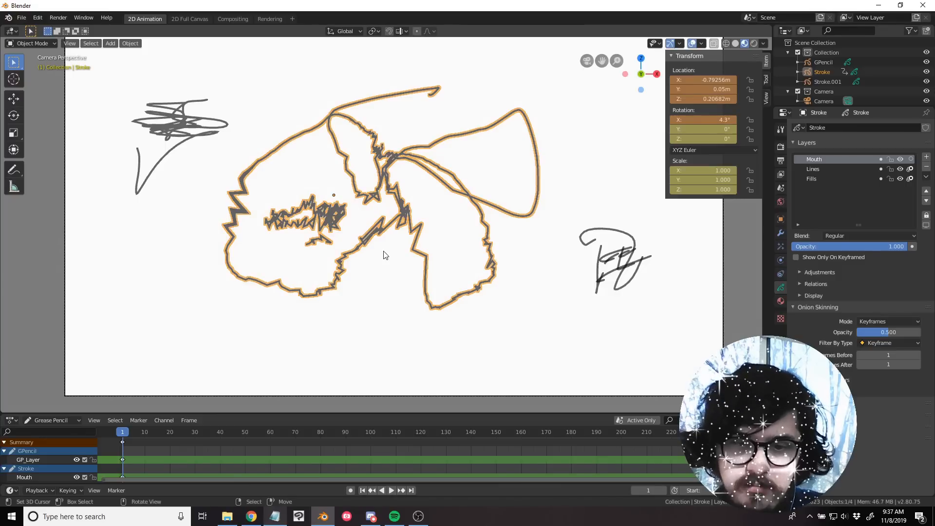
click(179, 452)
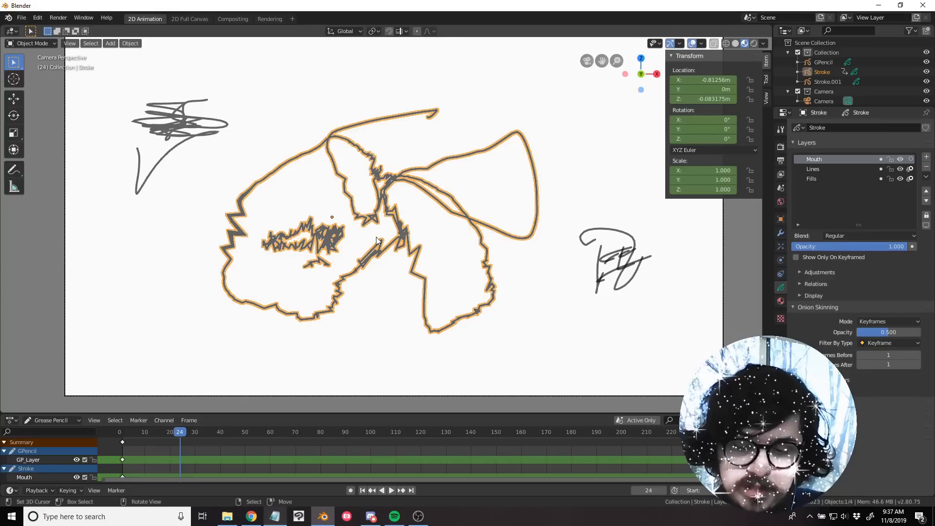
key(shift+Left)
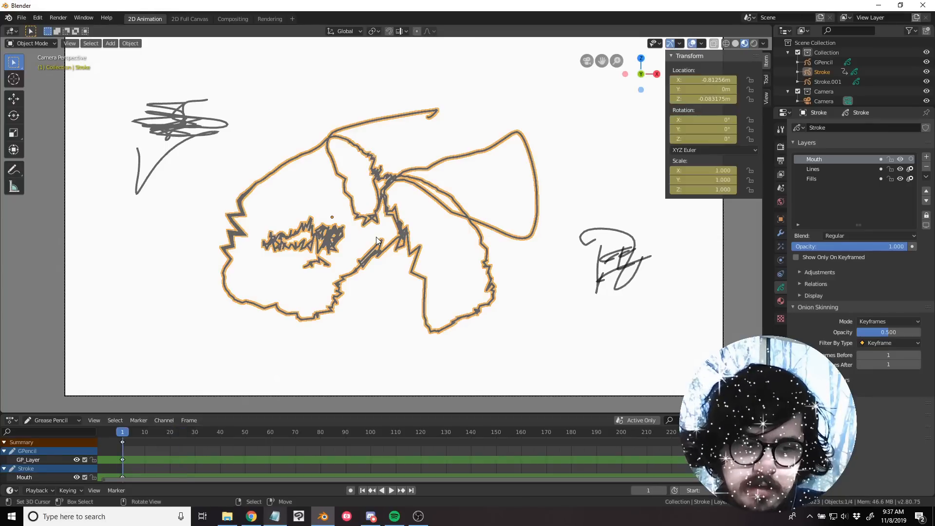
key(shift+Right)
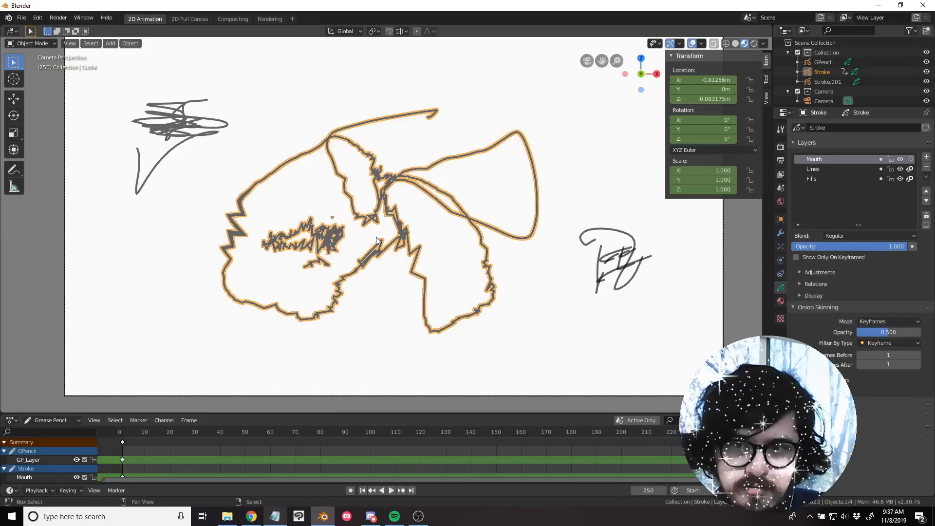
key(shift+Left)
key(shift+Right)
key(shift+Left)
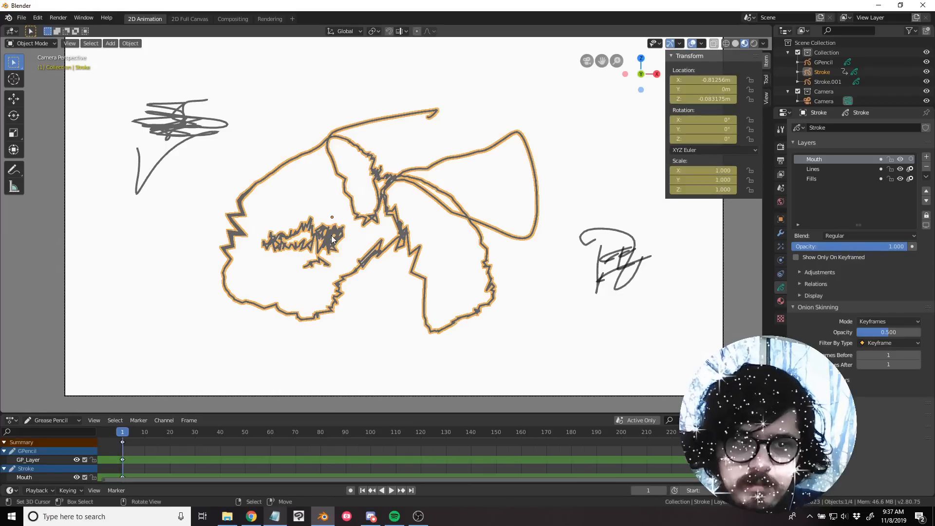
At frame 20, move the drawing to about X 0.43 m, Z -1.03 m and insert a LocRotScale keyframe.
key(space)
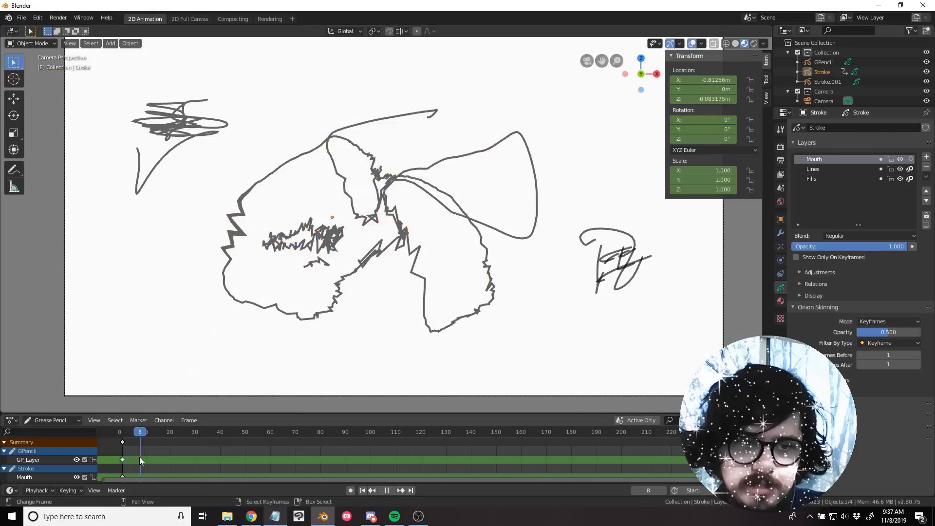
drag(175, 457, 169, 455)
shift+middle_drag(381, 271, 352, 267)
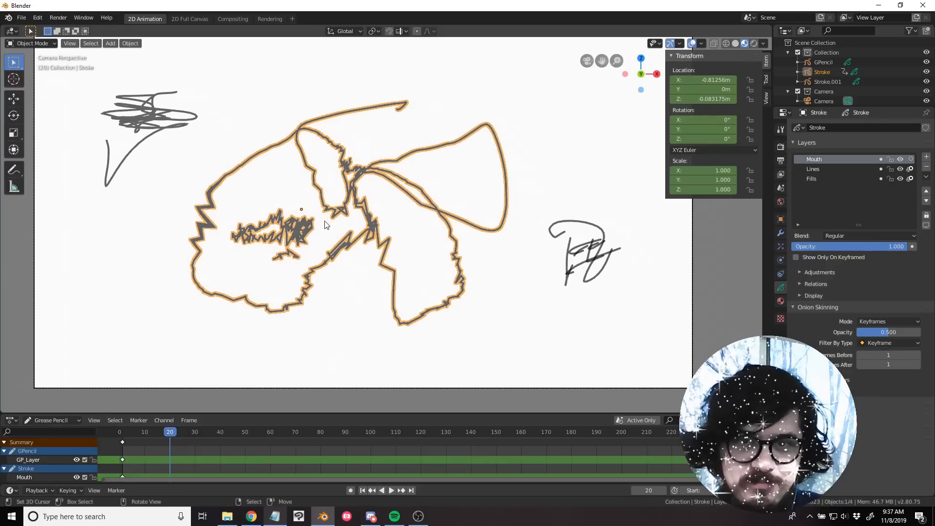
key(g)
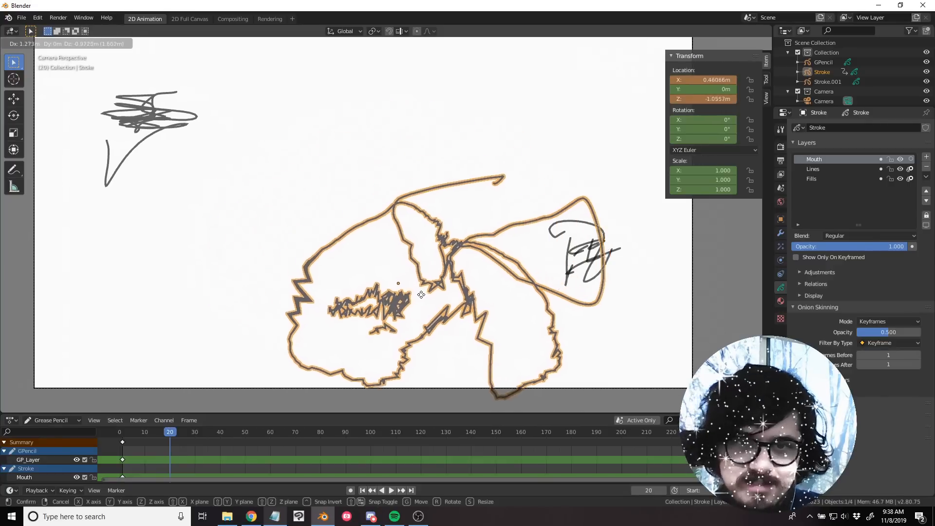
click(421, 297)
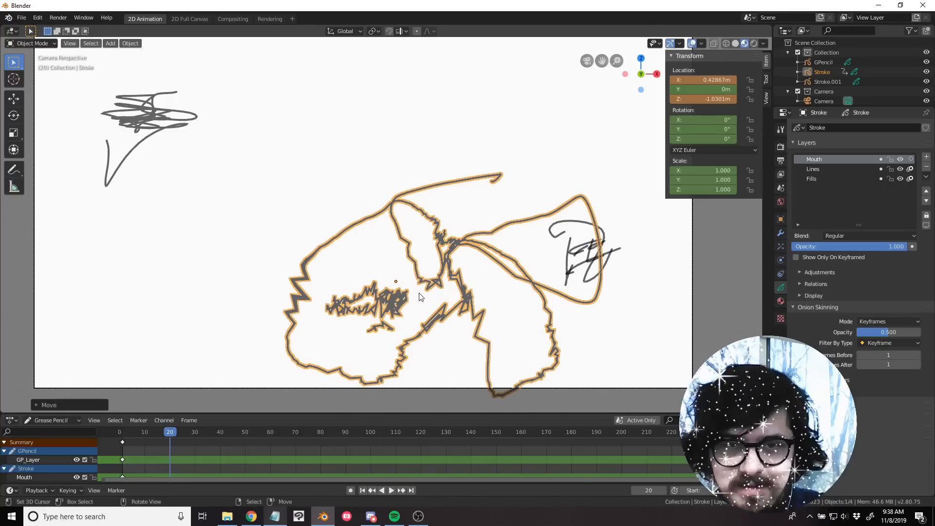
key(i)
click(419, 295)
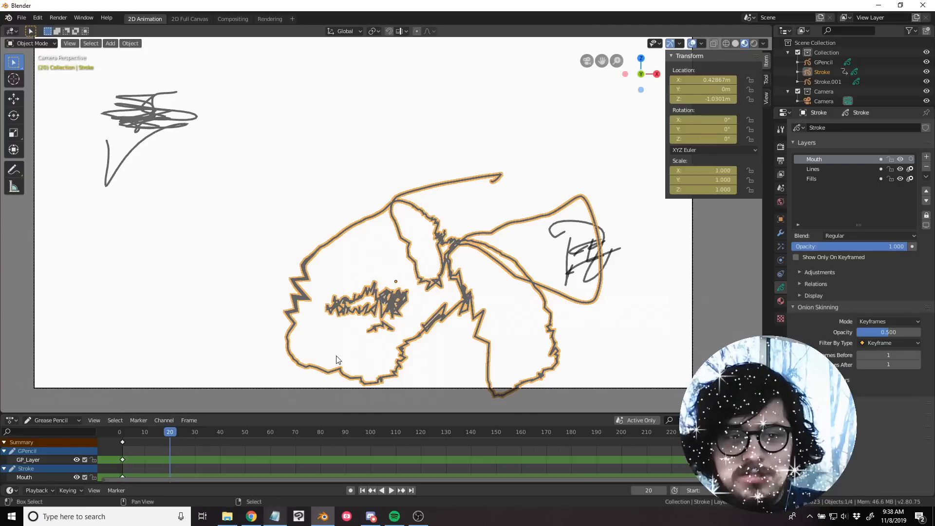
Play and scrub the drawing's movement animation from frame 1 to review it.
key(shift+Left)
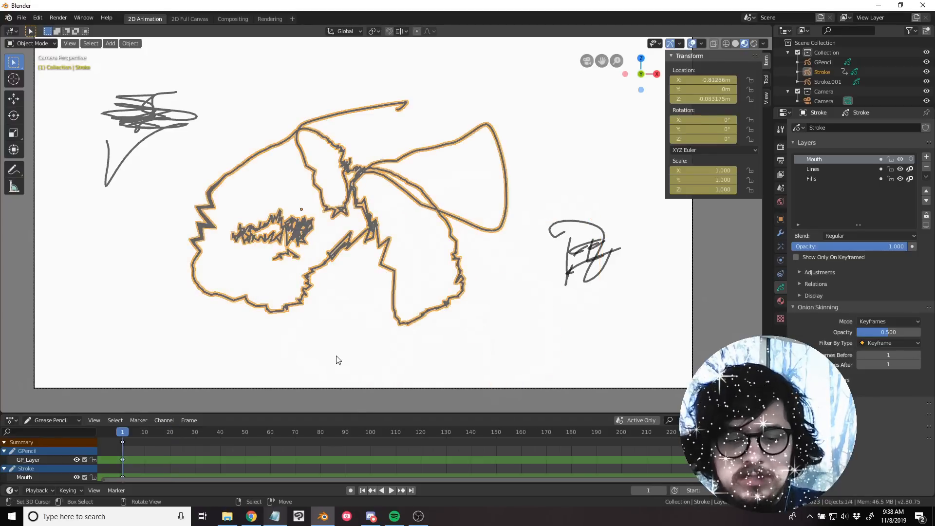
key(space)
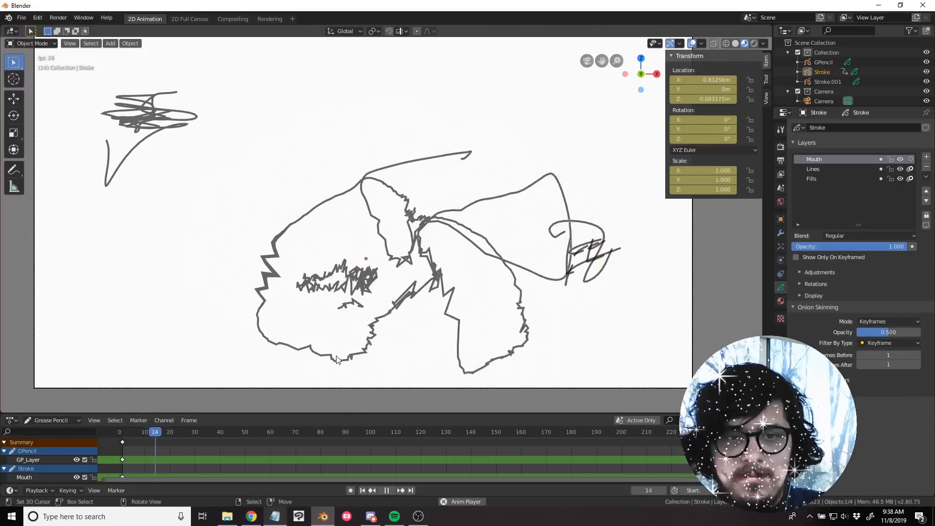
mouse_move(124, 447)
mouse_down()
mouse_move(173, 455)
mouse_move(143, 471)
mouse_move(183, 477)
mouse_up()
key(shift+Left)
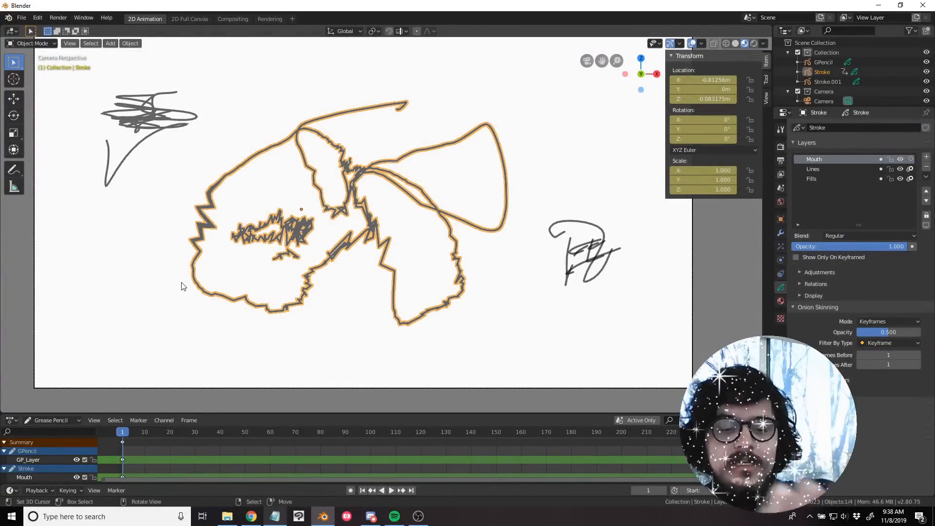
key(space)
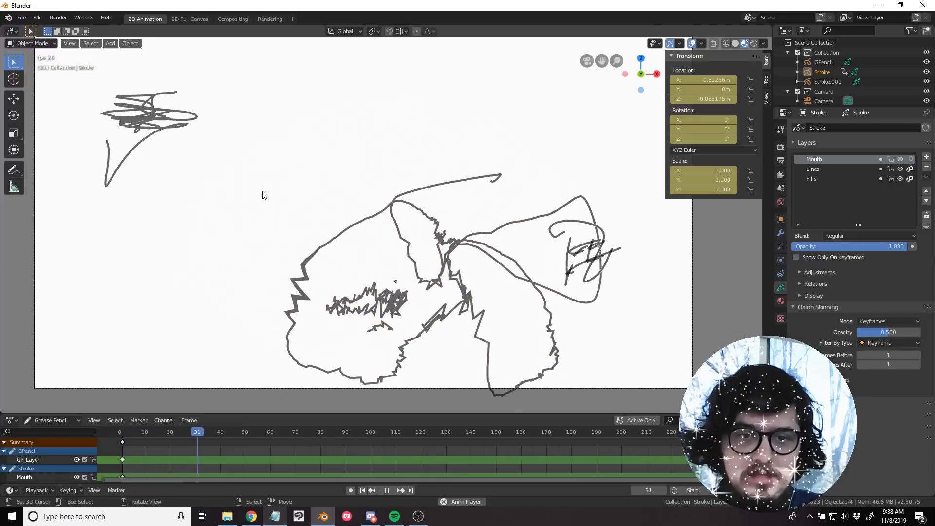
key(Escape)
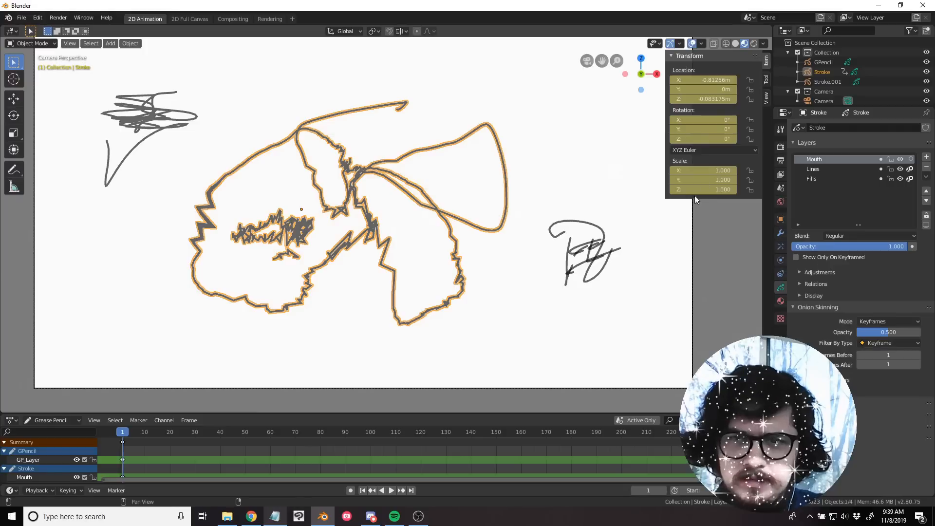
Hide and show the viewport's toolbar and its sidebar.
key(t)
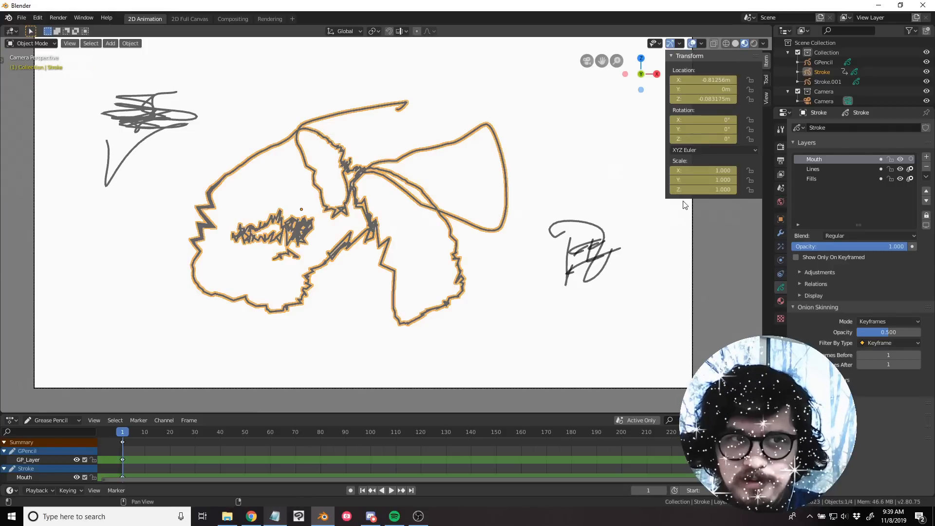
key(t)
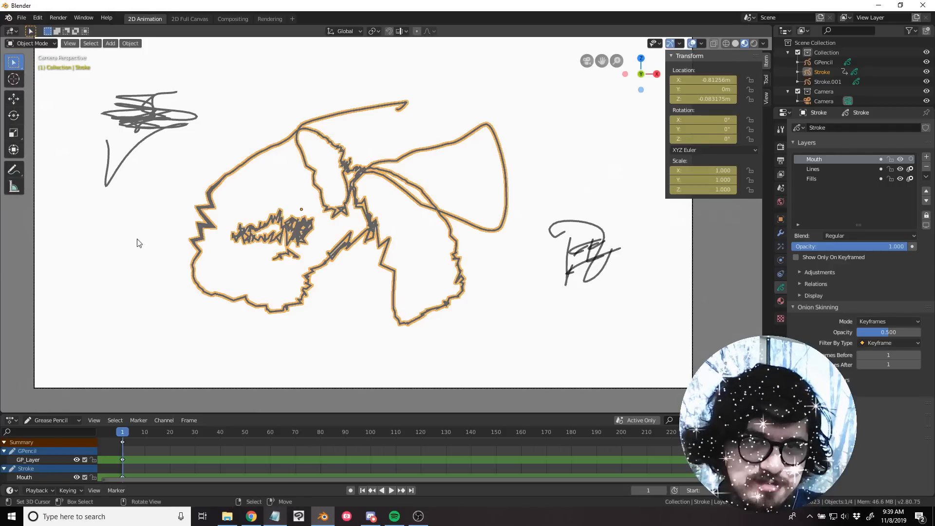
key(n)
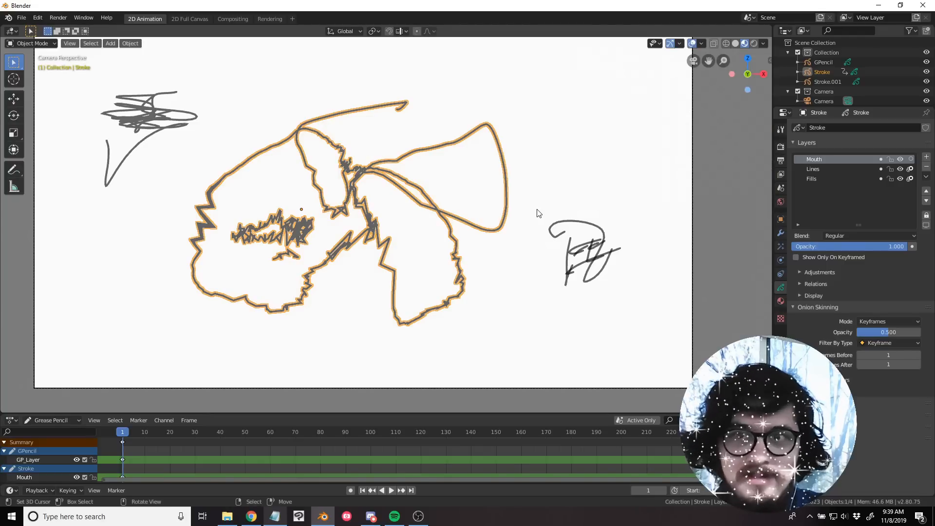
key(n)
Collapse and expand the sidebar's Transform section several times, leaving the sidebar hidden and the toolbar shown.
click(674, 55)
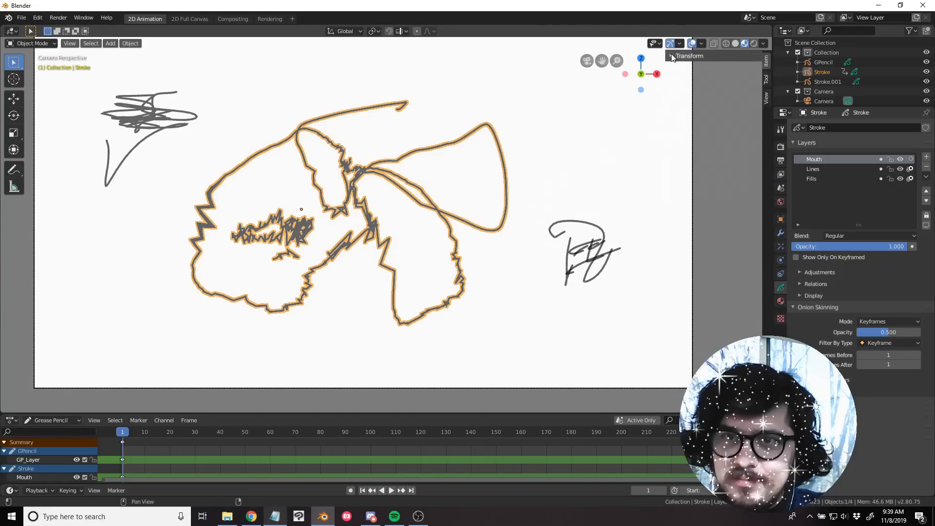
click(673, 56)
click(672, 54)
click(672, 55)
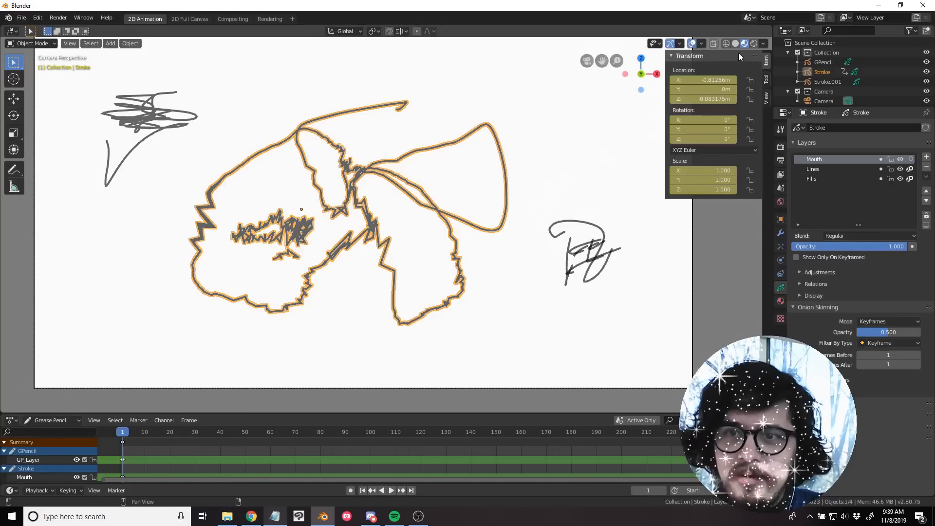
click(673, 55)
click(673, 55)
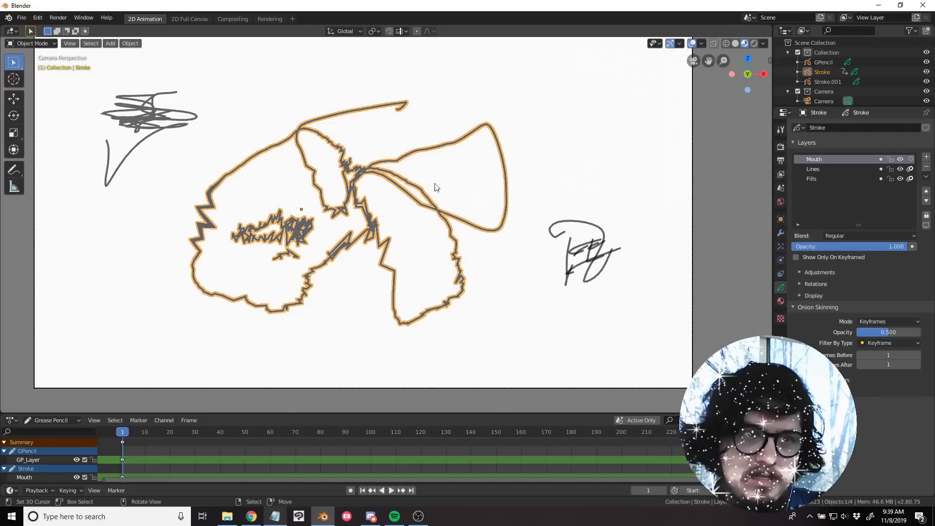
key(t)
key(t)
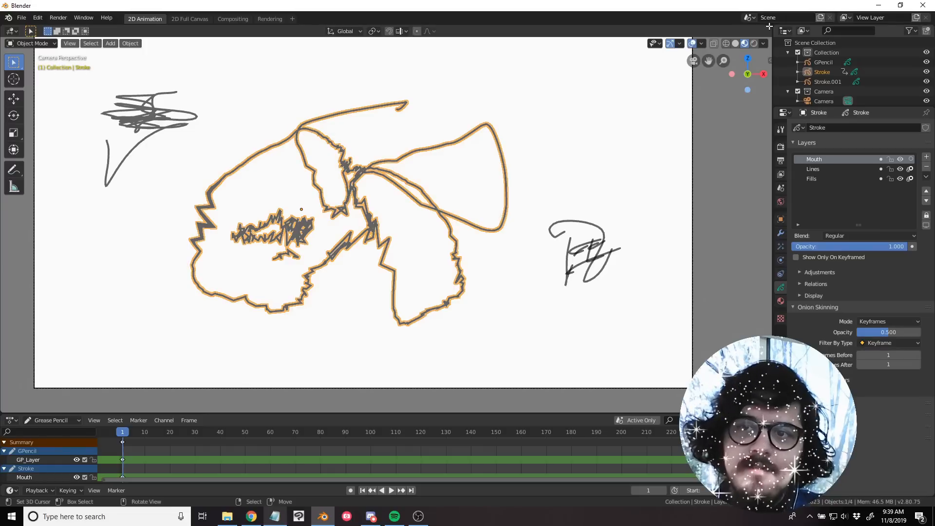
Split the 3D viewport into two side-by-side viewports of about equal width and enlarge the drawing in the first one.
drag(769, 26, 392, 76)
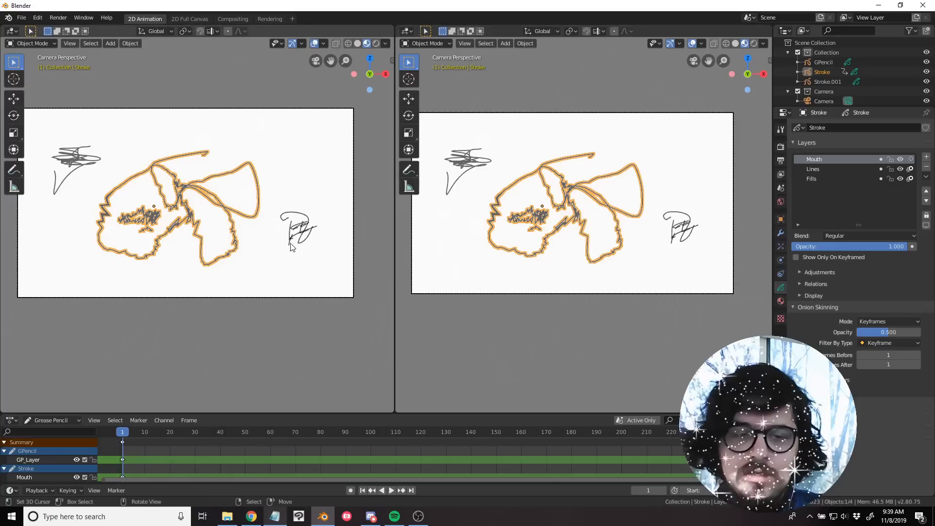
scroll(171, 195, up, 1)
shift+middle_drag(169, 183, 179, 192)
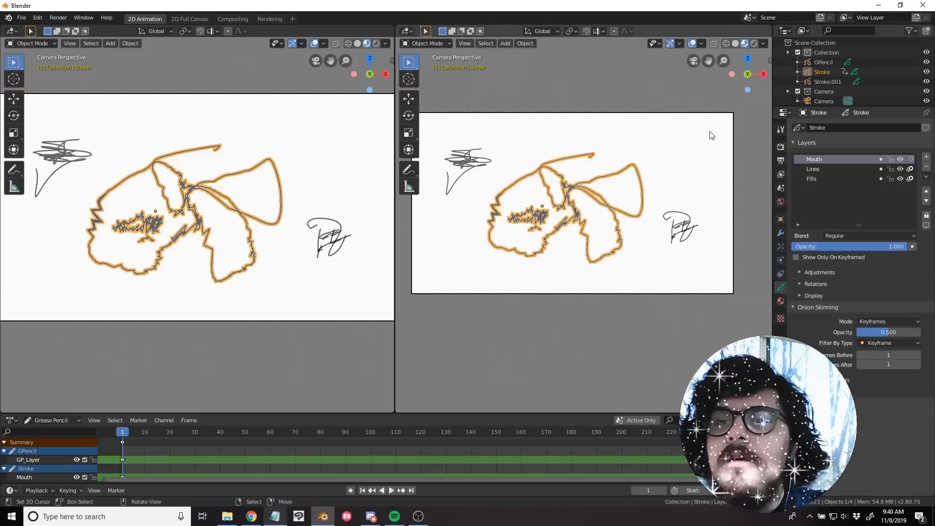
Change the Properties editor area into a 3D Viewport.
click(785, 113)
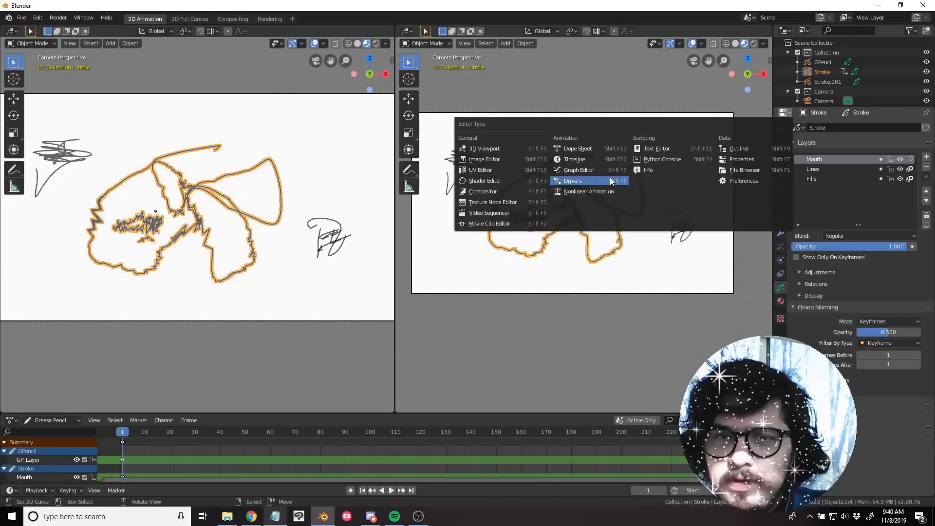
click(483, 148)
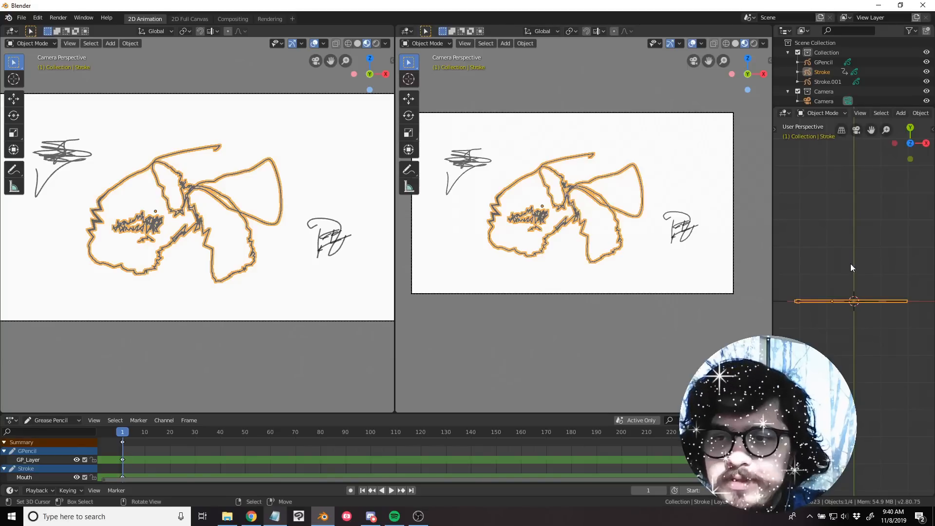
Orbit the new 3D viewport to see the drawing from several angles and check the second viewport's overlay settings.
mouse_move(851, 264)
middle_down()
mouse_move(856, 235)
mouse_move(882, 232)
mouse_move(847, 235)
middle_up()
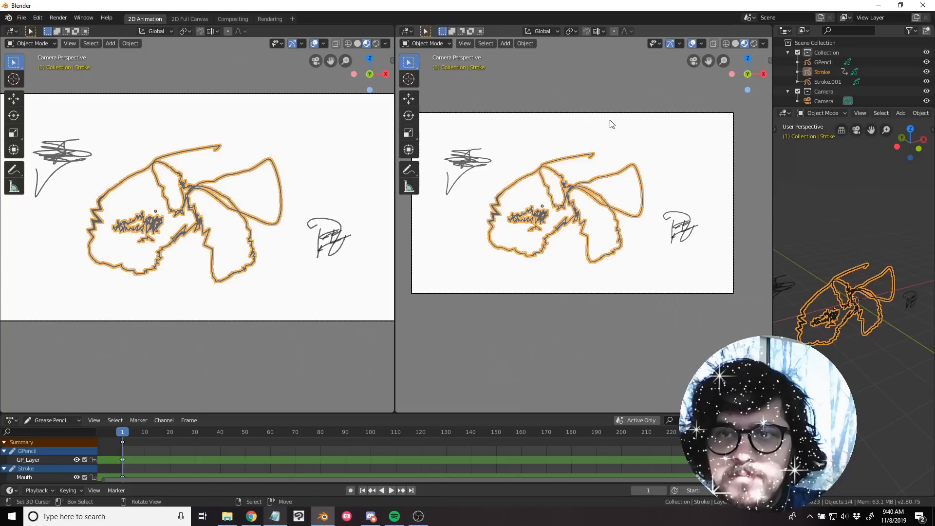
click(702, 43)
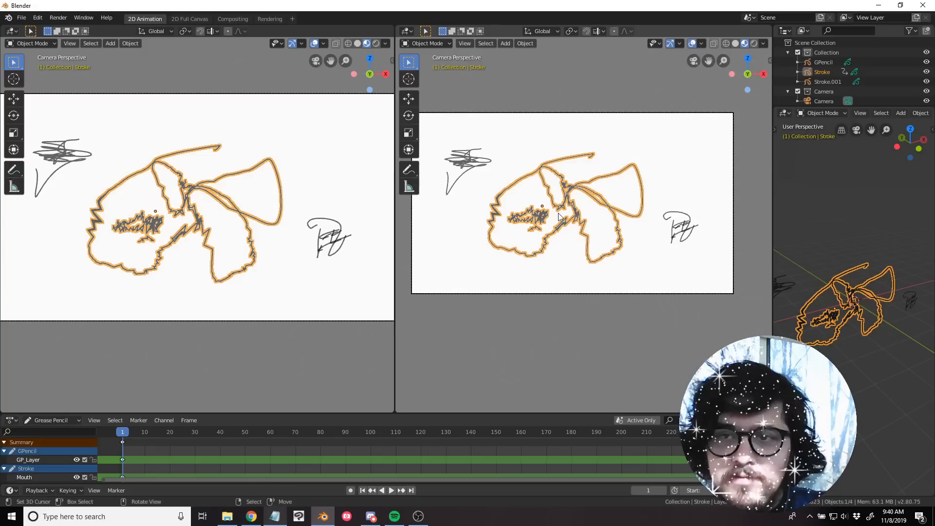
click(702, 44)
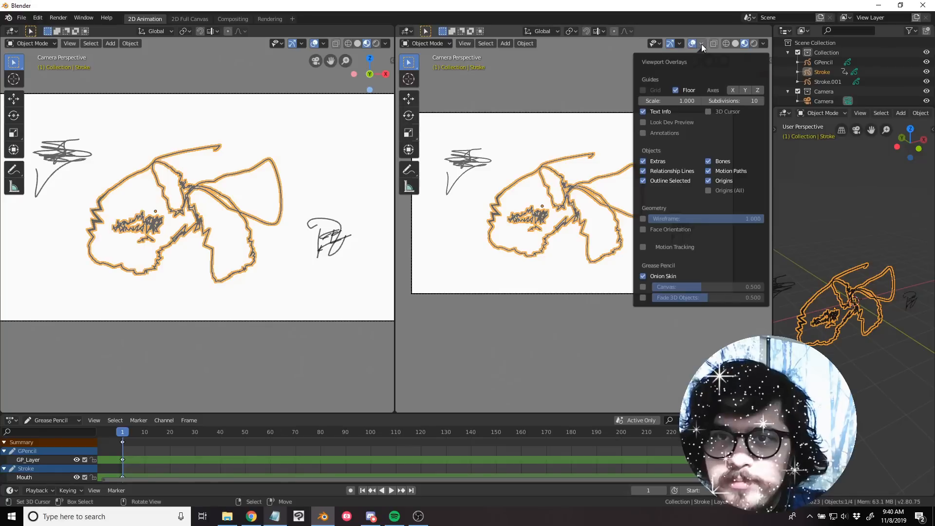
click(702, 44)
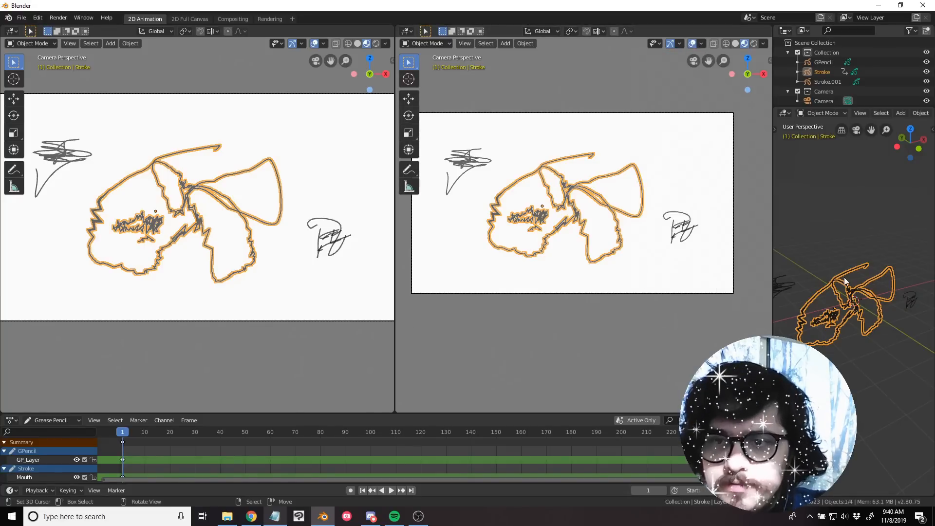
scroll(844, 277, down, 3)
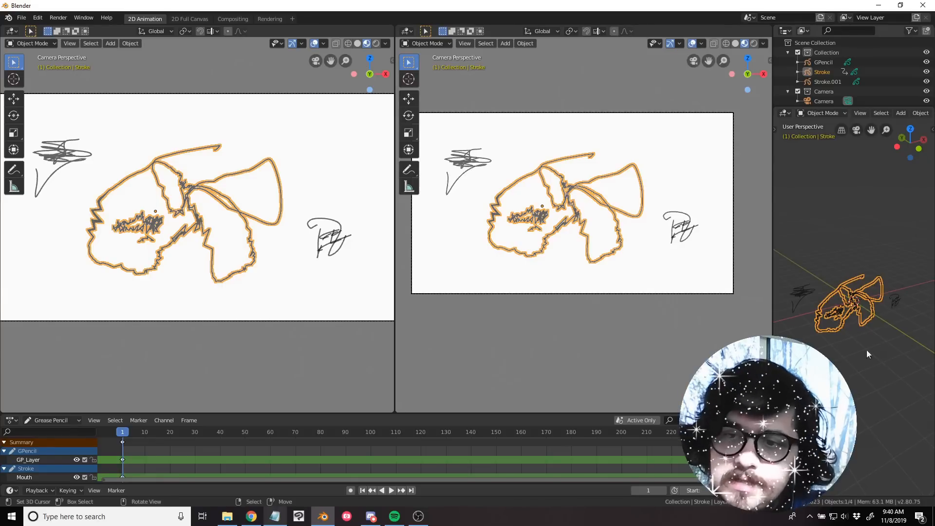
mouse_move(867, 350)
middle_down()
mouse_move(873, 316)
mouse_move(869, 342)
mouse_move(895, 328)
middle_up()
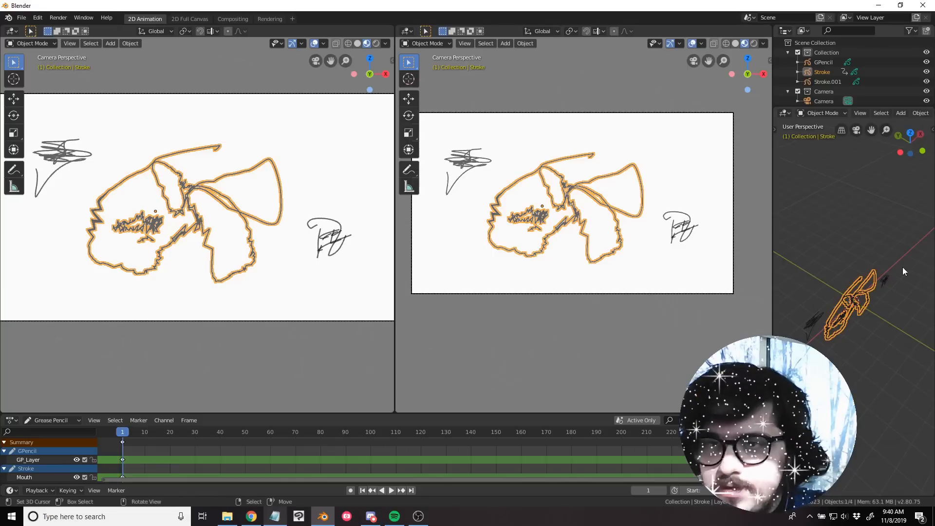
Change the small 3D viewport back to the Properties editor and the second large viewport into a Graph Editor.
click(784, 113)
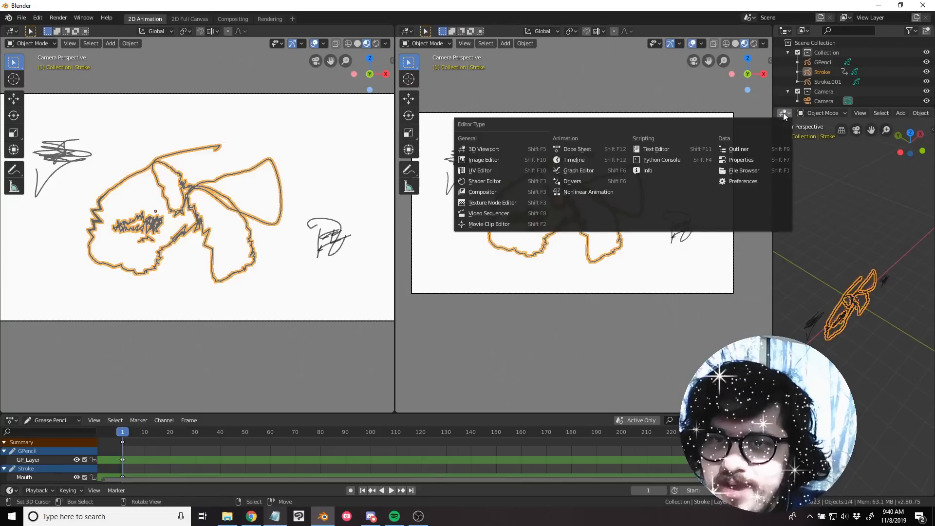
click(735, 164)
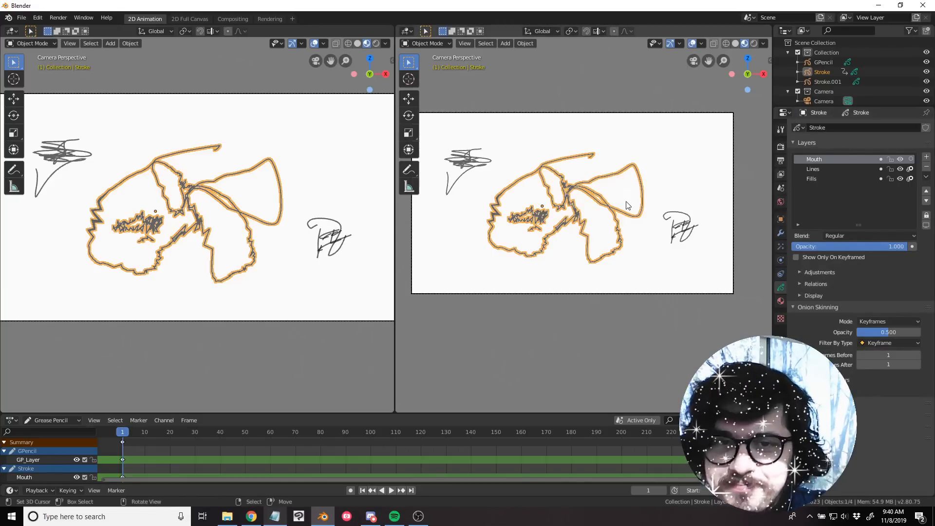
click(408, 31)
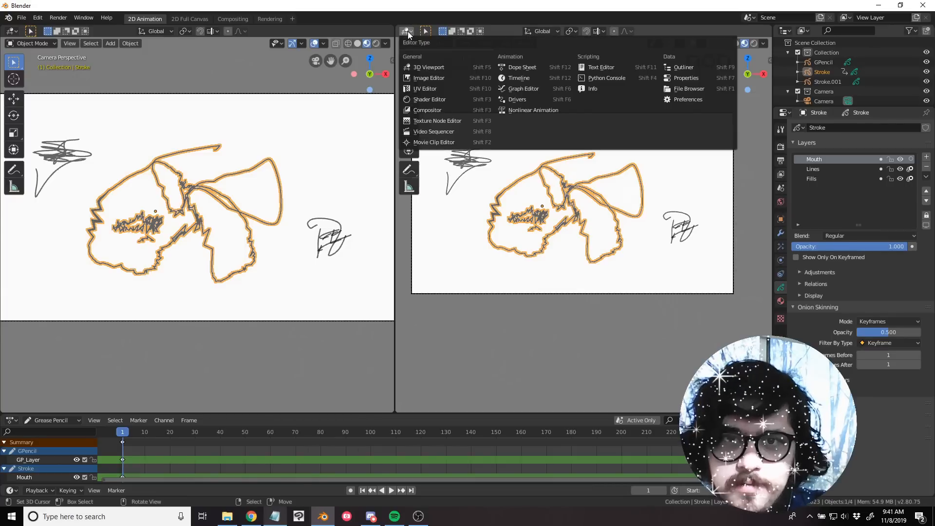
click(517, 88)
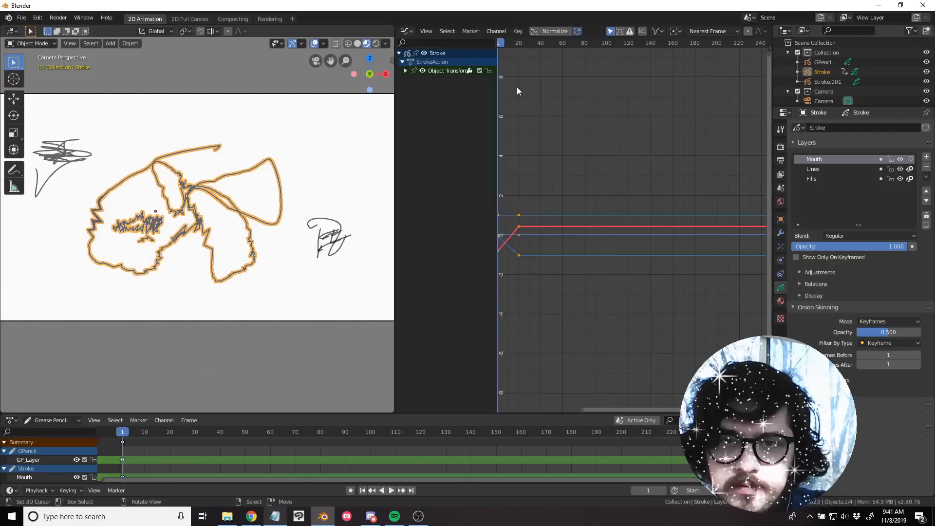
Examine the head drawing's animation curves, select the signature drawing for comparison, and reselect the head drawing.
middle_drag(555, 213, 624, 203)
scroll(596, 241, up, 4)
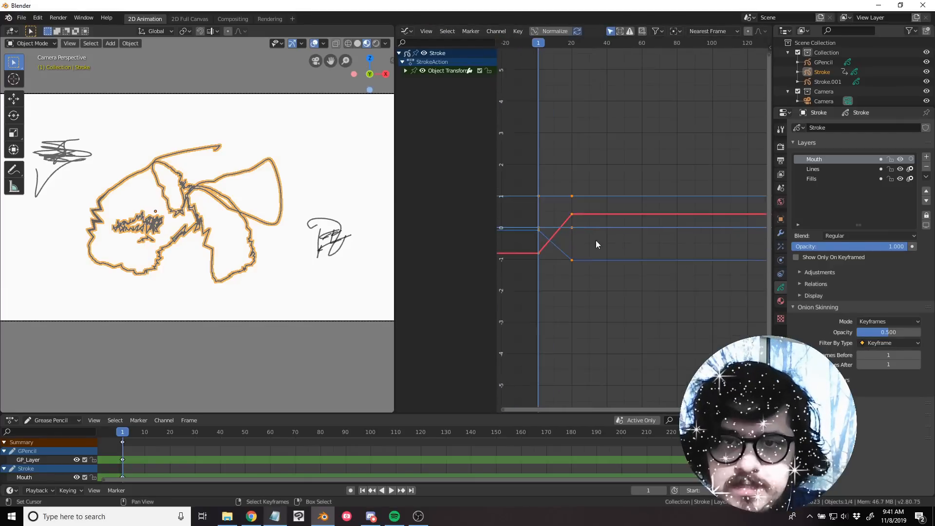
middle_drag(556, 252, 643, 257)
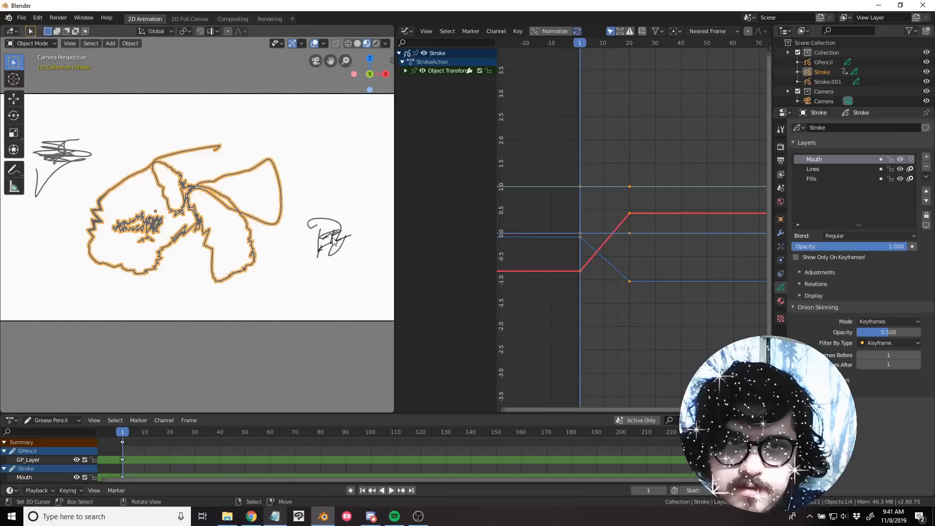
click(336, 253)
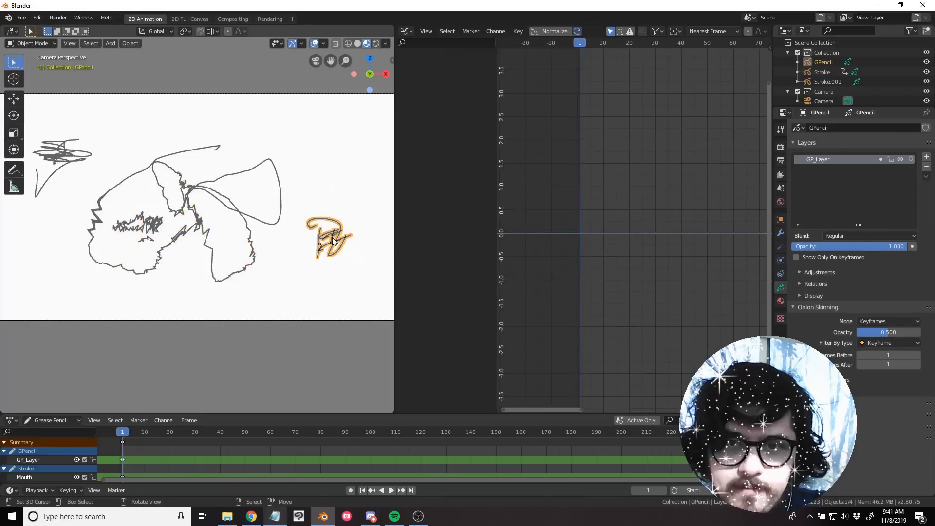
click(194, 205)
middle_drag(609, 245, 640, 241)
scroll(643, 241, up, 3)
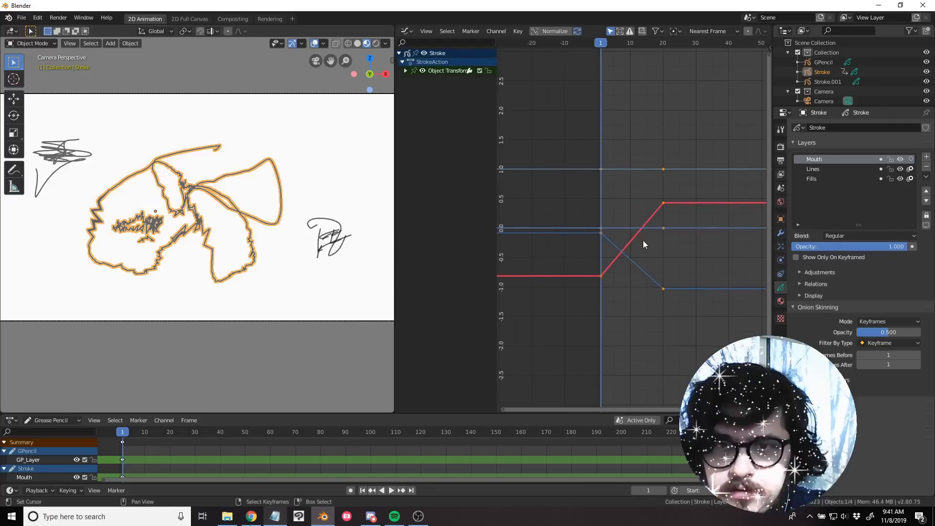
Deselect all keyframes and pick individual ones on the Z Location curve and on the X Location curve at frame 20.
key(alt+a)
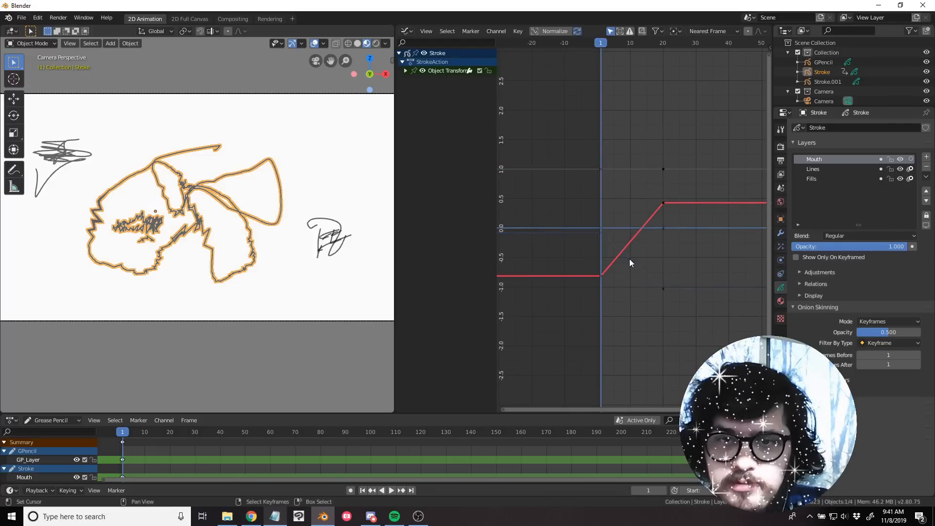
click(663, 289)
click(603, 234)
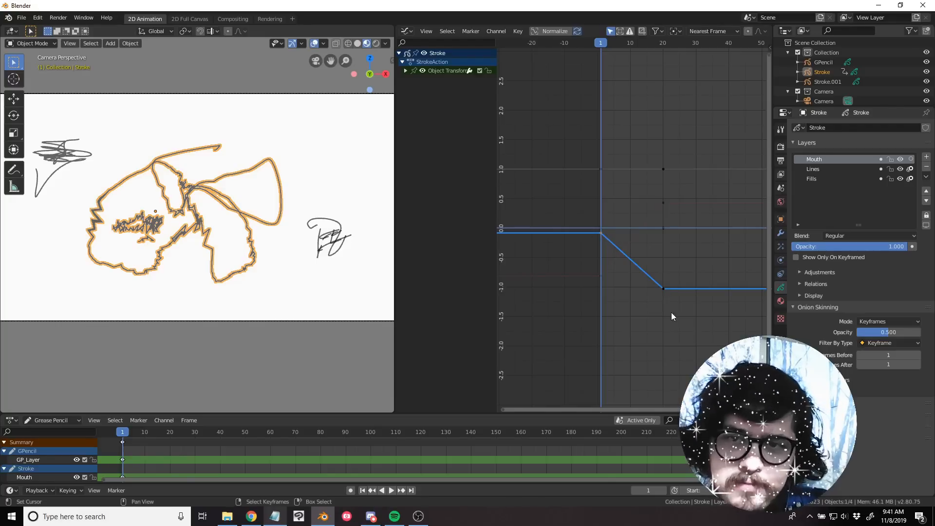
click(662, 288)
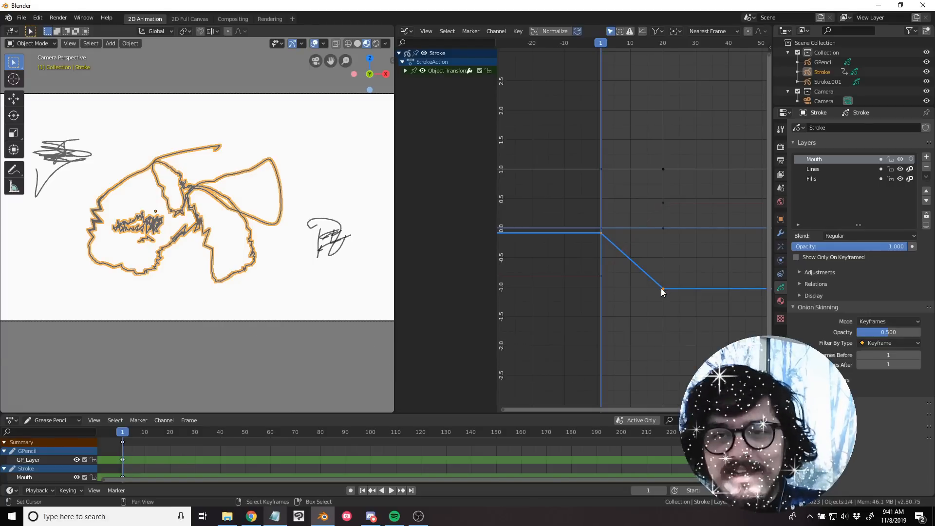
drag(661, 288, 663, 208)
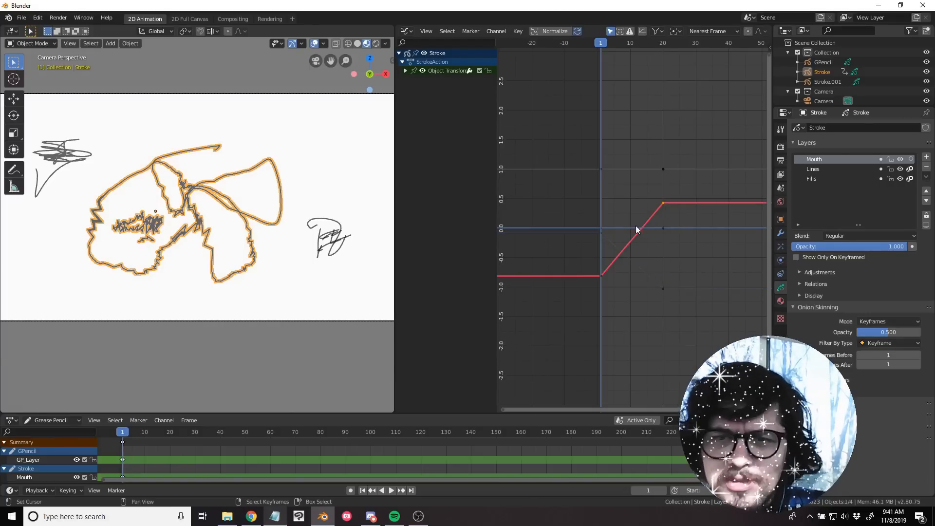
Expand the Stroke action's Object Transforms channels and toggle the X Location channel off and back on.
click(405, 71)
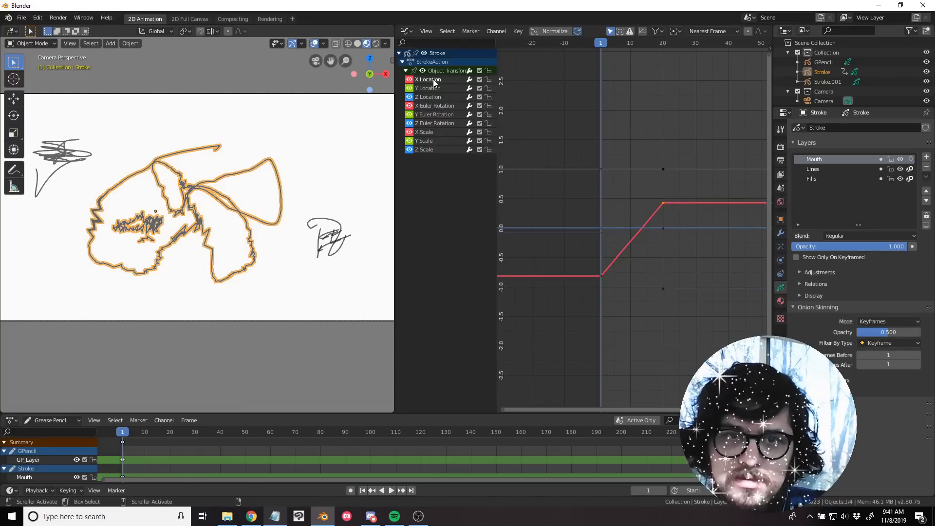
click(481, 80)
click(480, 79)
click(481, 79)
click(480, 79)
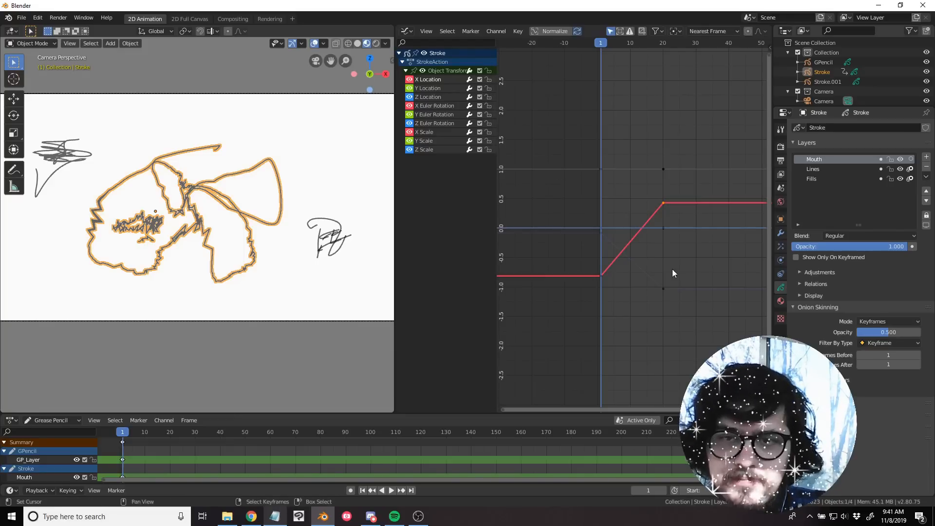
Select all of the Stroke's keyframes, set their interpolation to Bezier, and clear the selection.
click(595, 287)
click(601, 276)
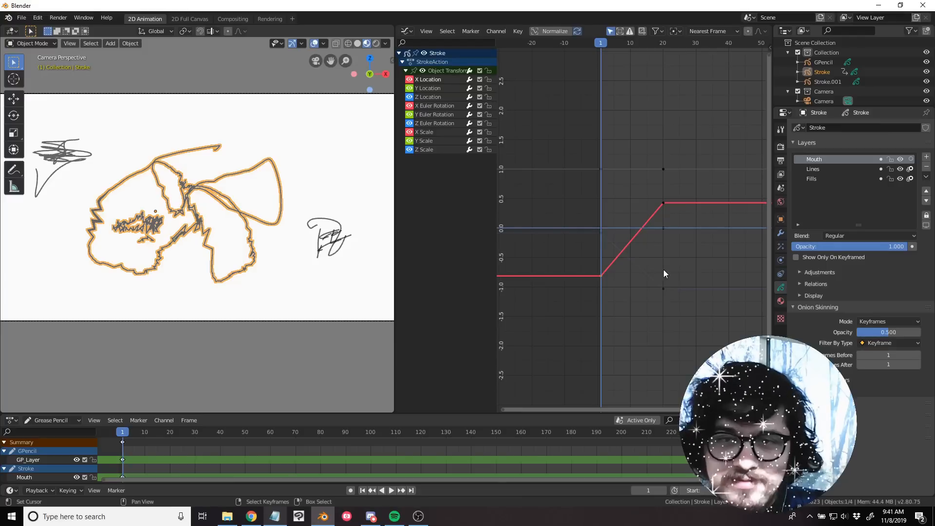
key(a)
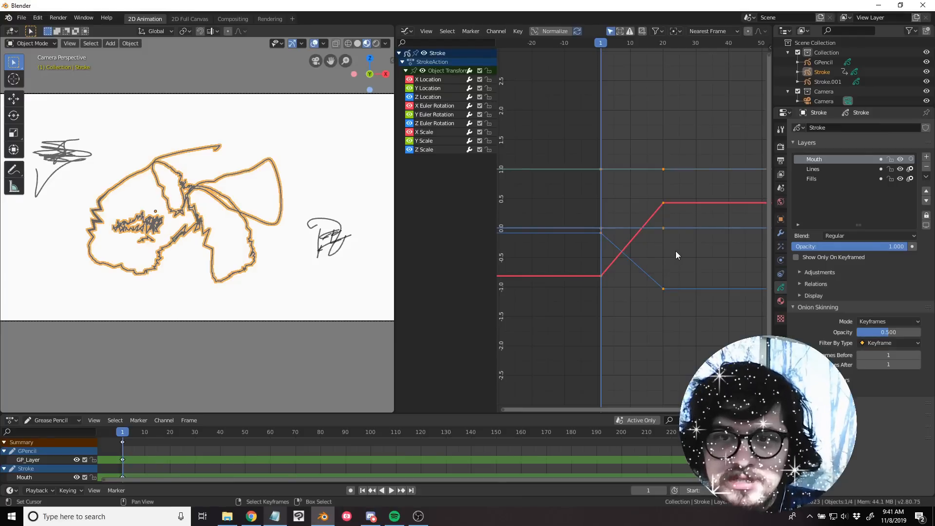
key(alt+a)
key(a)
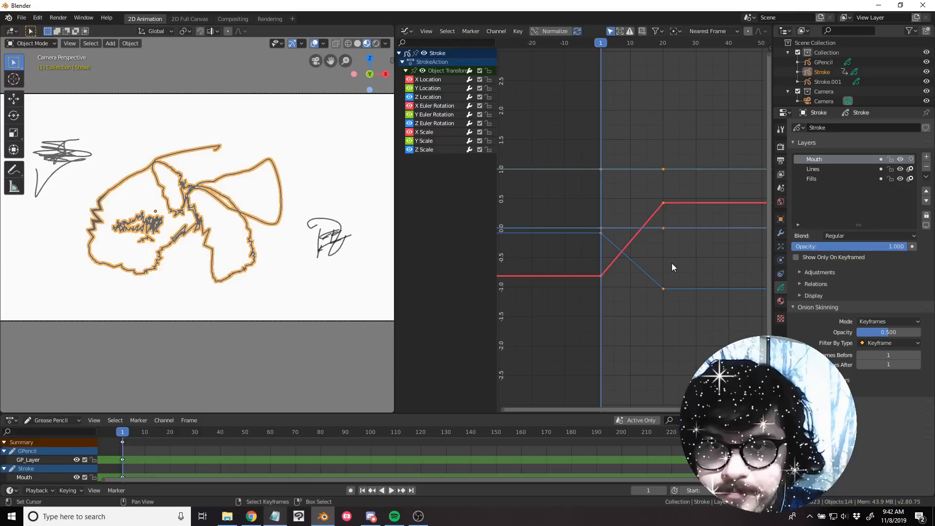
key(t)
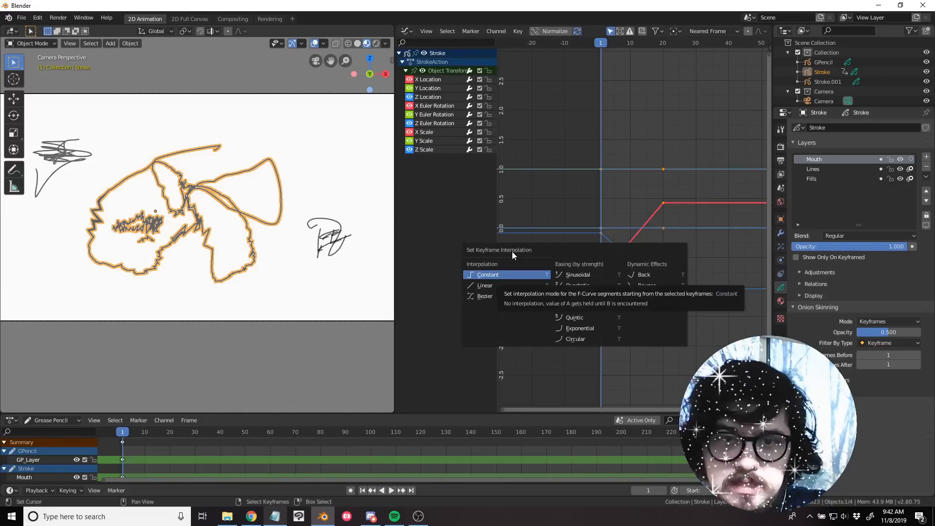
click(486, 299)
key(alt+a)
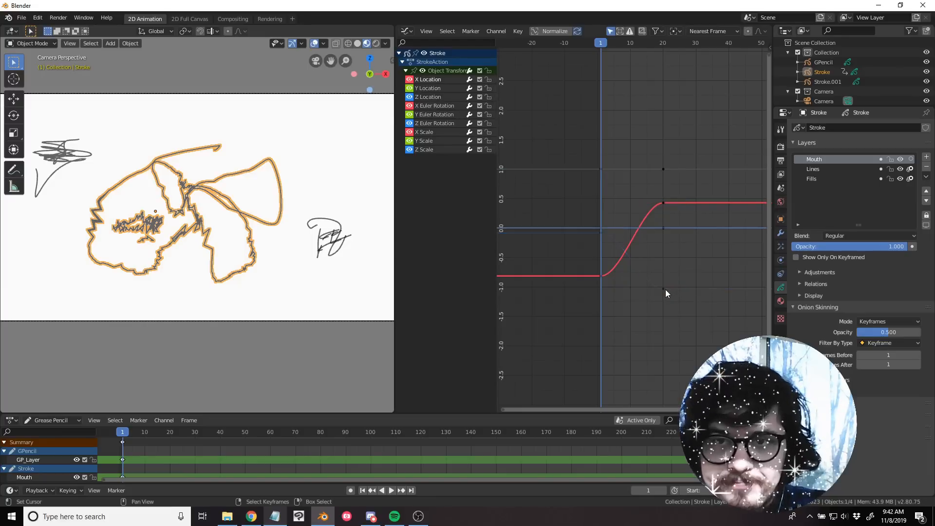
Play the animation twice from frame 1 to preview the drawing's motion with the curved interpolation.
click(600, 280)
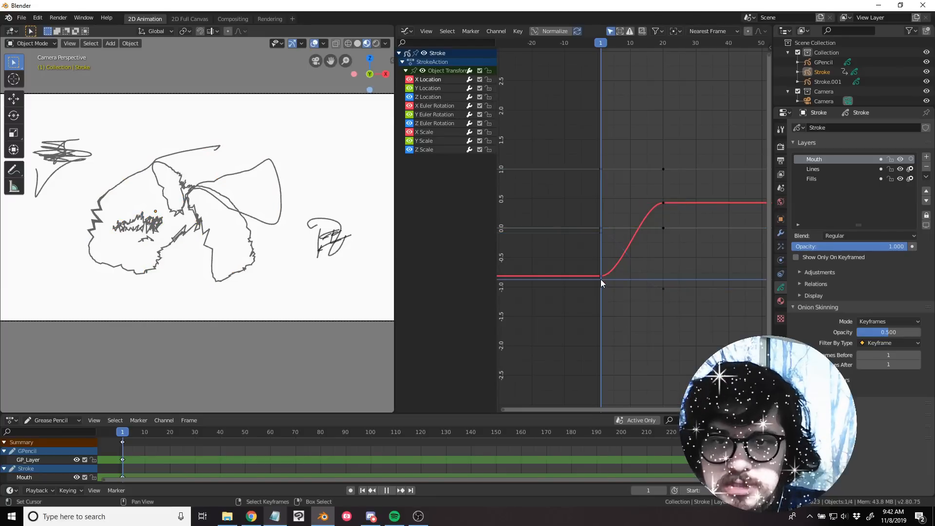
drag(601, 280, 662, 285)
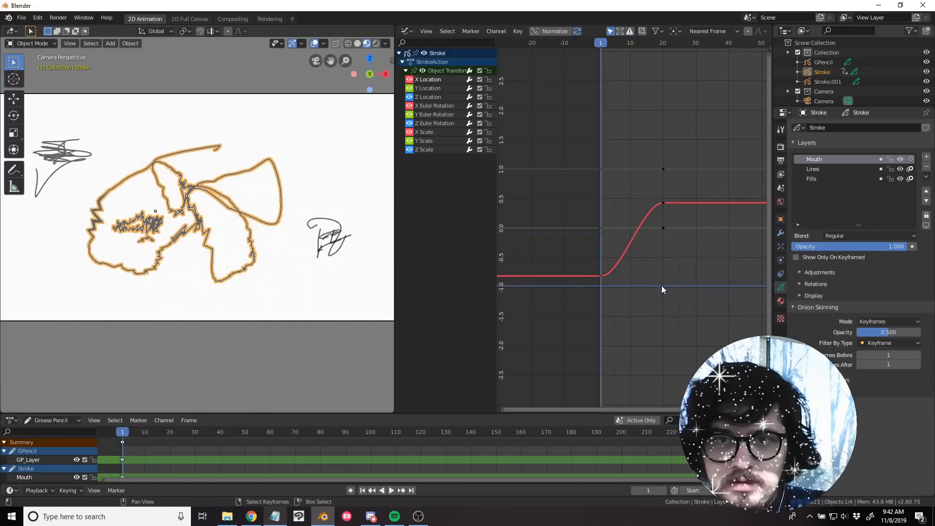
key(shift+Left)
key(space)
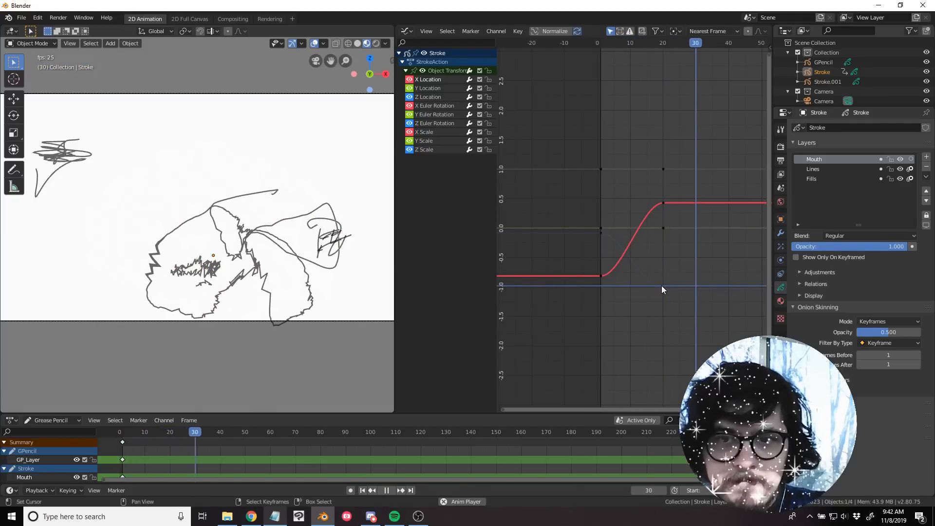
key(Escape)
key(space)
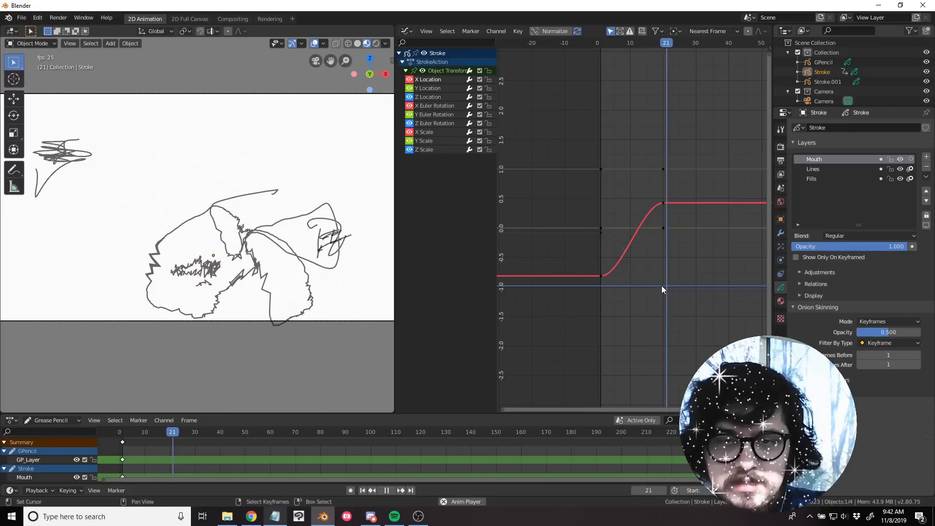
key(Escape)
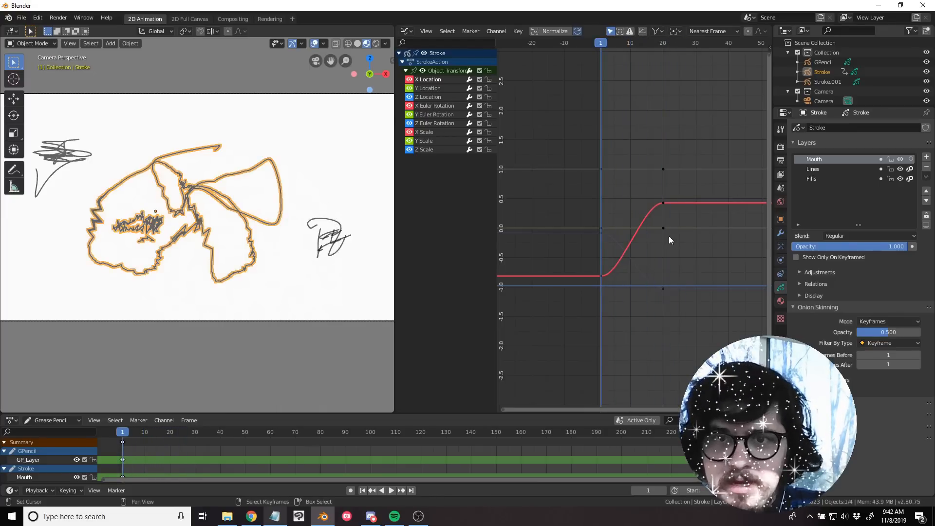
Stretch the Graph Editor's scale to examine the X Location curve between frames 1 and 20 up close.
ctrl+middle_drag(668, 236, 690, 241)
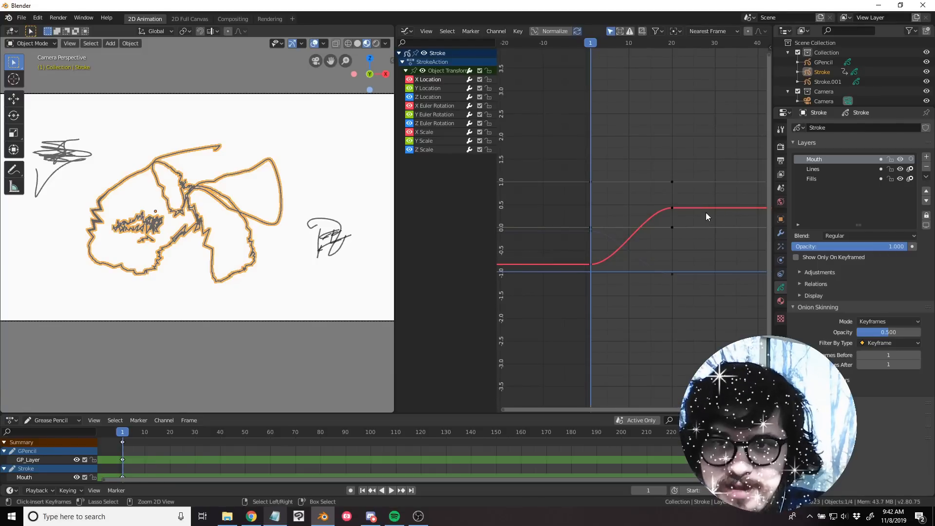
mouse_move(706, 213)
ctrl+middle_down()
mouse_move(706, 165)
mouse_move(702, 229)
mouse_move(705, 183)
mouse_move(709, 210)
ctrl+middle_up()
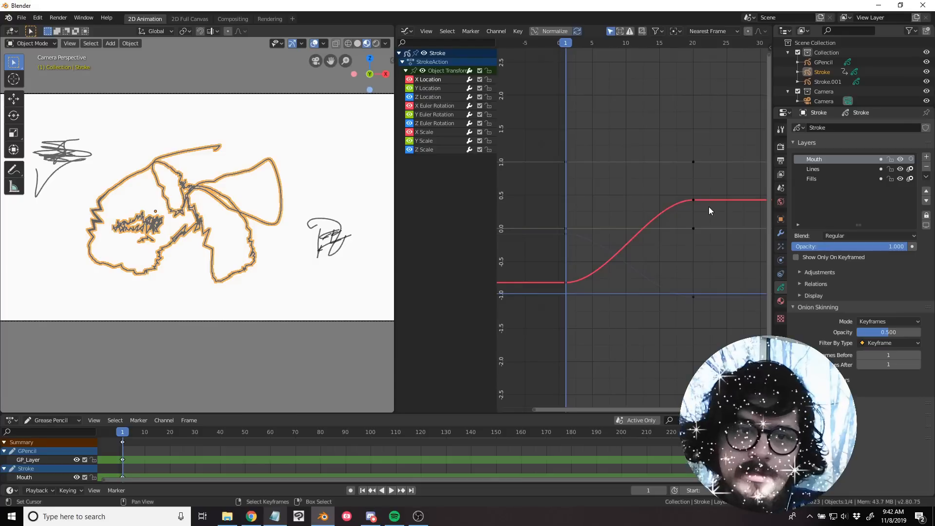
scroll(285, 249, down, 3)
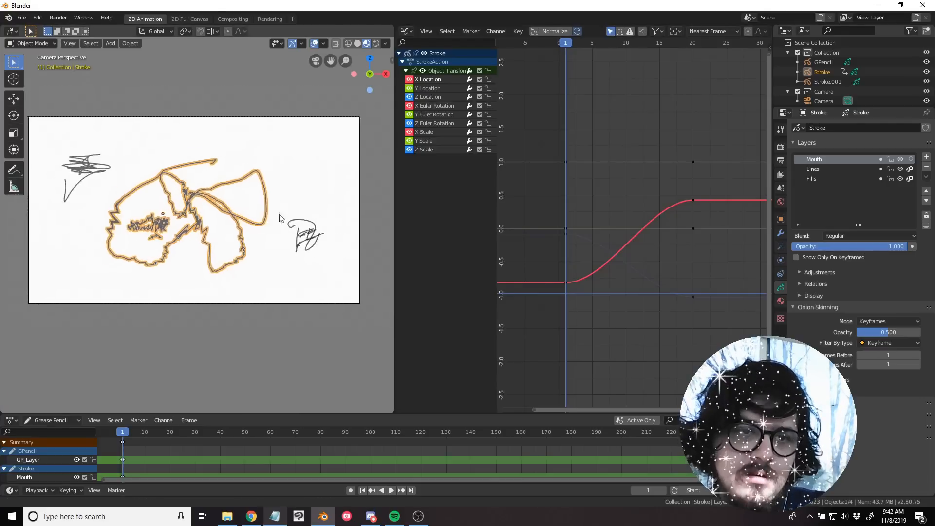
scroll(285, 248, up, 4)
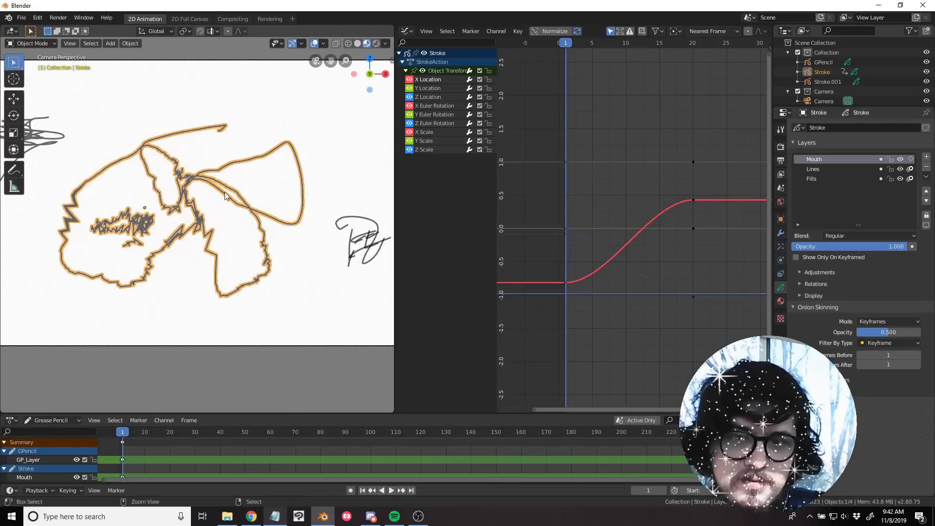
ctrl+middle_drag(659, 250, 659, 212)
ctrl+middle_drag(689, 279, 673, 239)
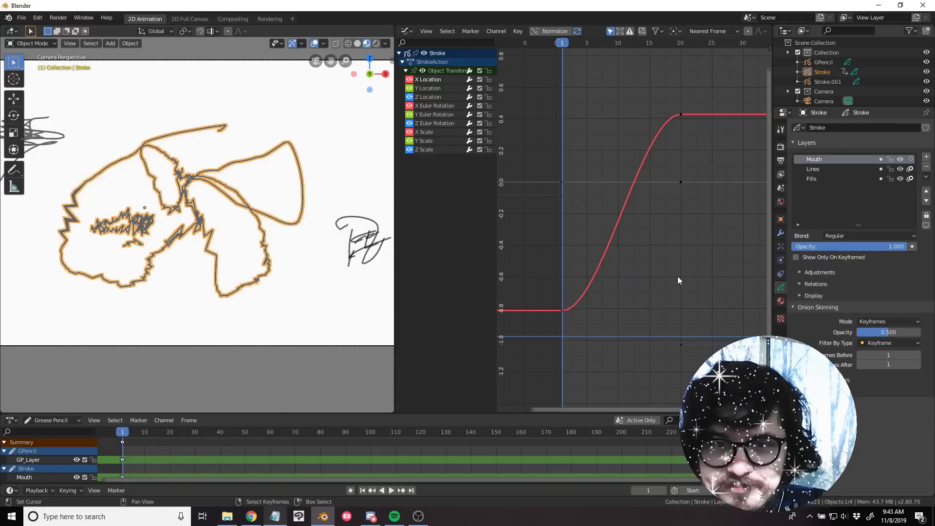
Turn on Normalize for the Graph Editor curves so the Stroke's channels share a common range.
key(a)
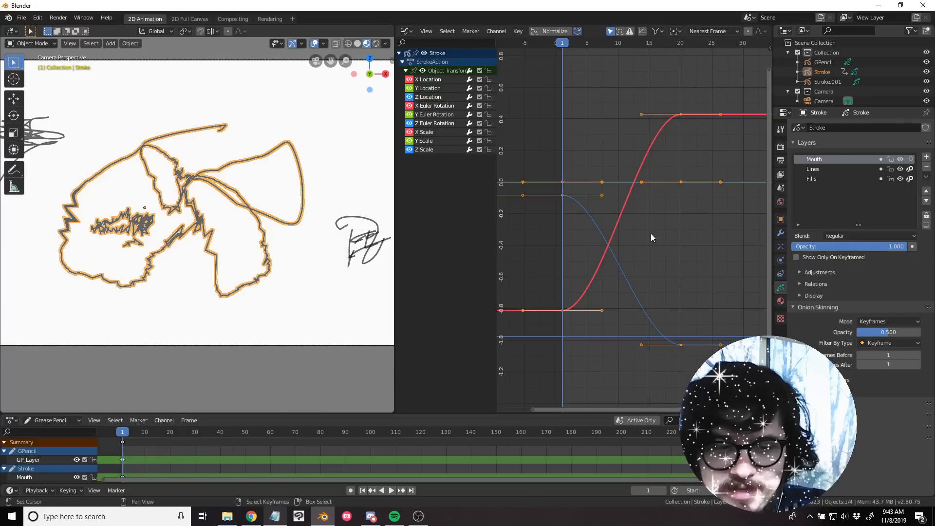
key(alt+a)
ctrl+middle_drag(668, 206, 664, 226)
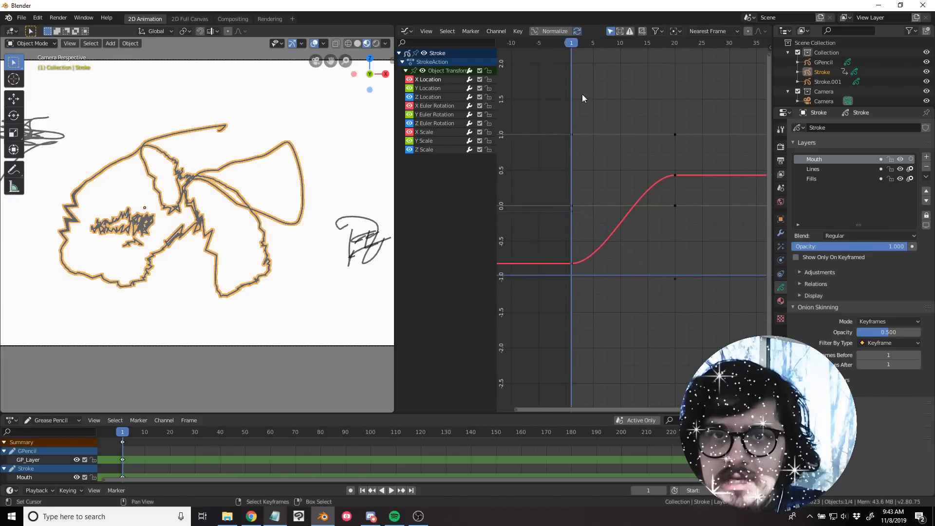
click(545, 29)
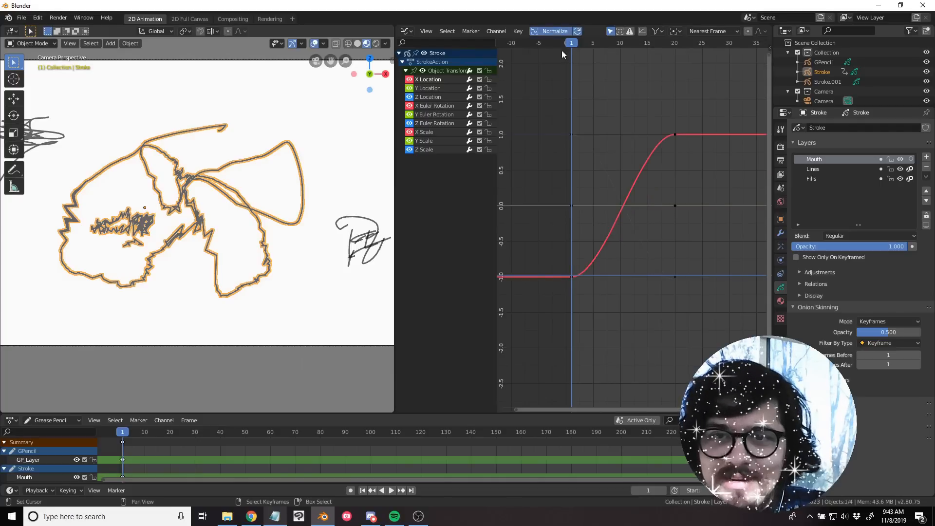
middle_drag(650, 140, 640, 151)
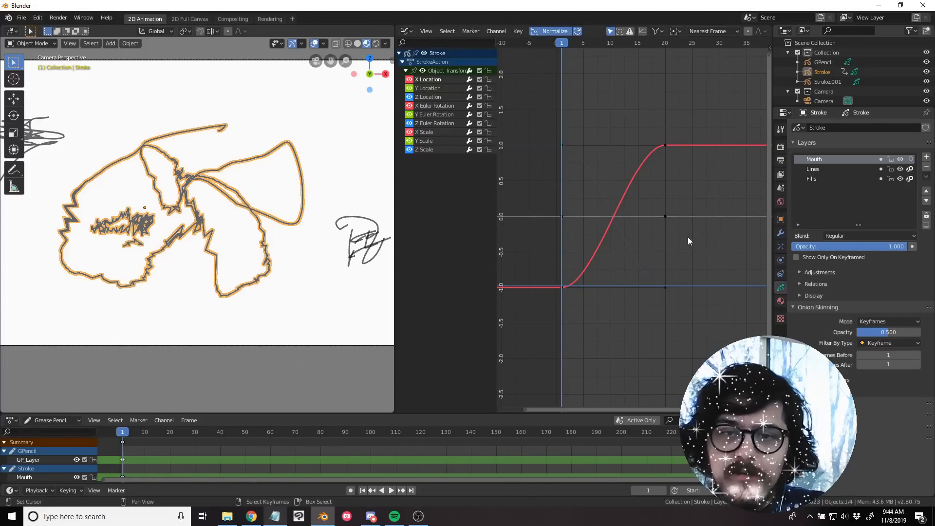
Box-select all keyframes at frame 20, lengthen their Bezier handles by scaling along X only, and clear the selection.
key(b)
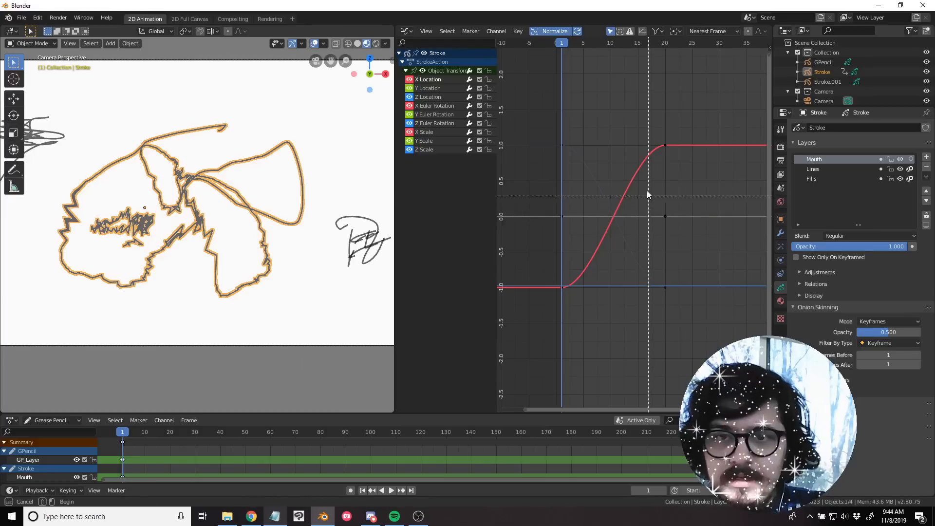
drag(650, 111, 682, 331)
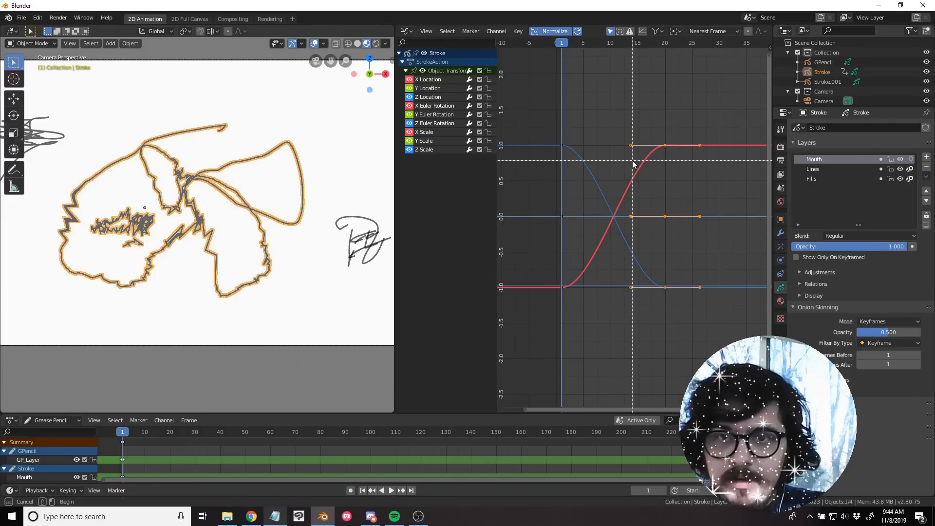
key(b)
key(Escape)
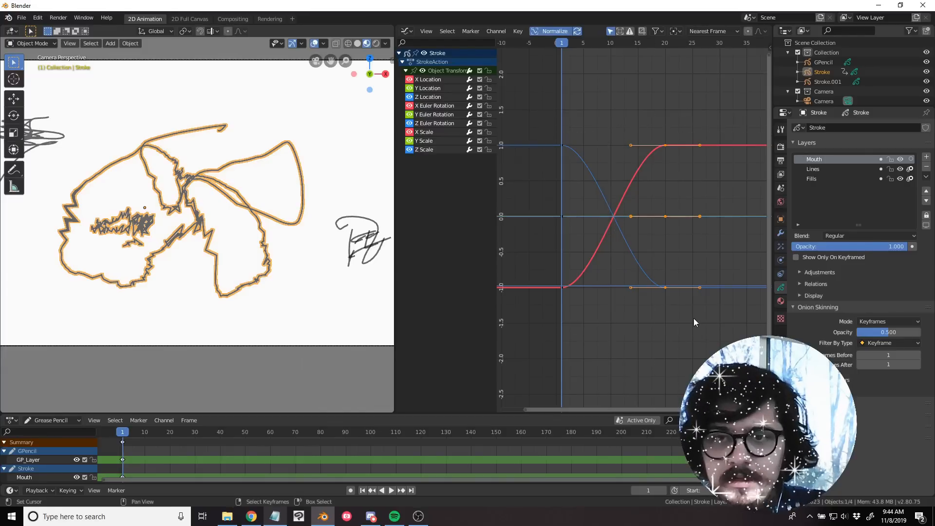
key(s)
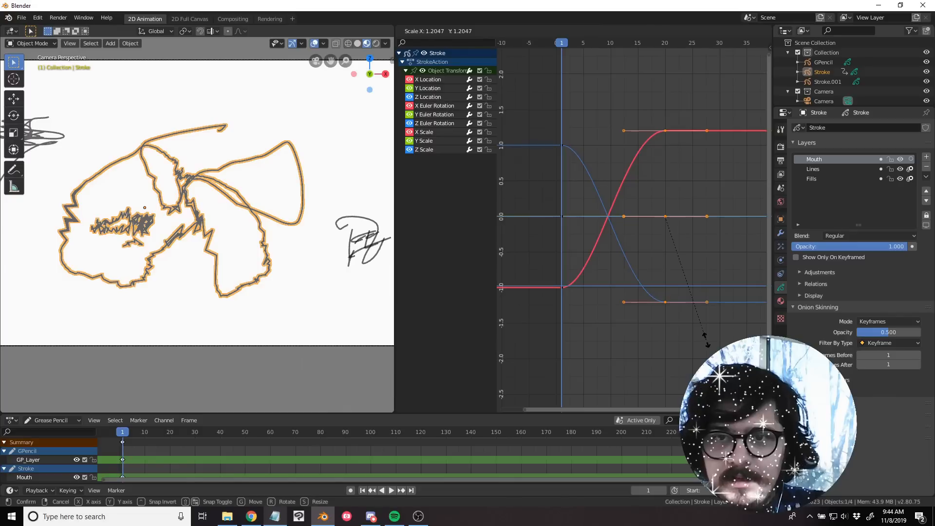
right_click(710, 334)
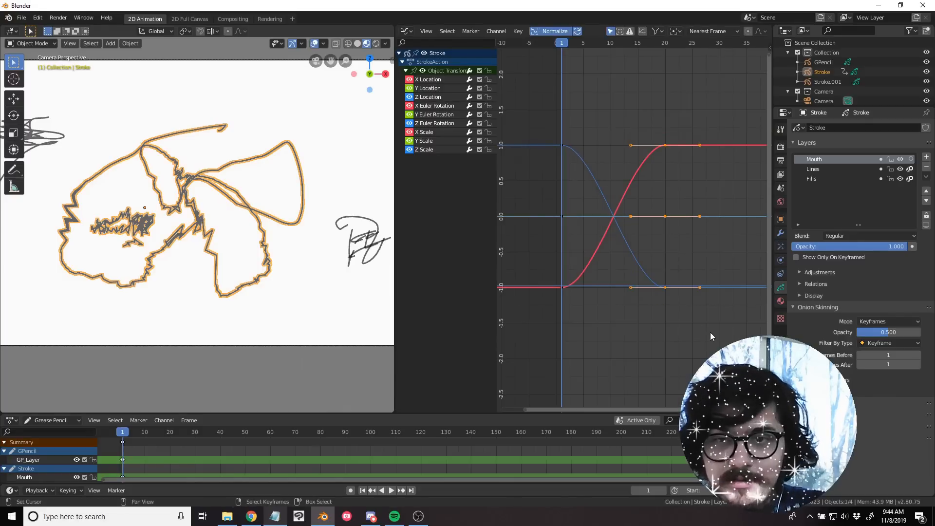
key(s)
key(x)
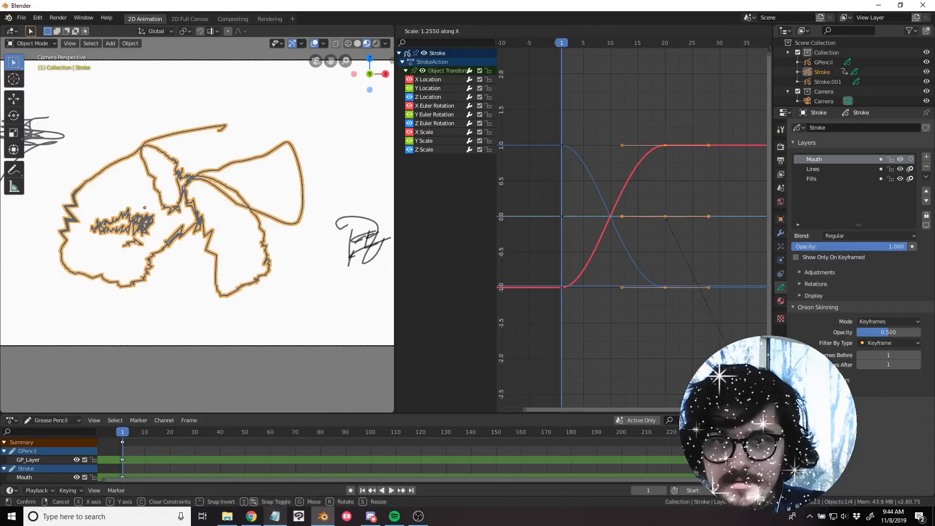
click(557, 115)
key(alt+a)
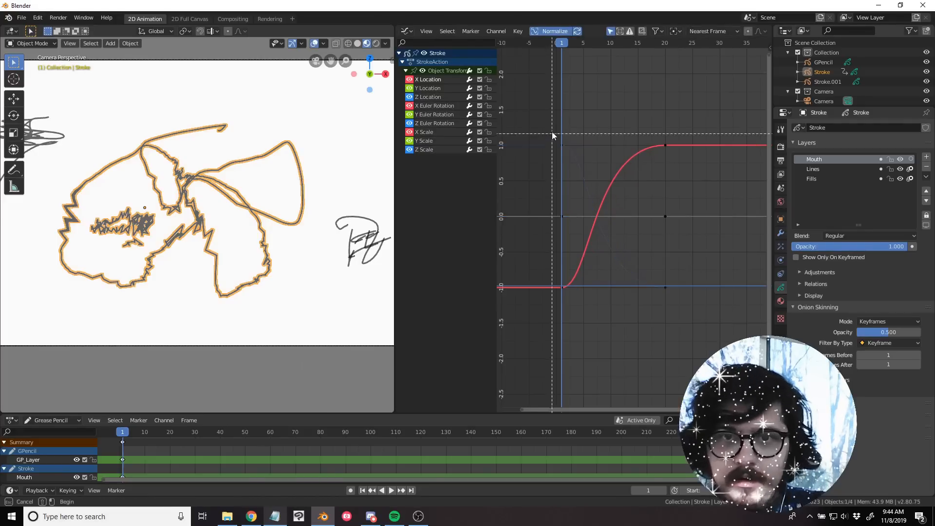
Select the frame 1 keyframes, lengthen their handles by scaling along X, and briefly play the animation.
drag(552, 128, 581, 325)
key(s)
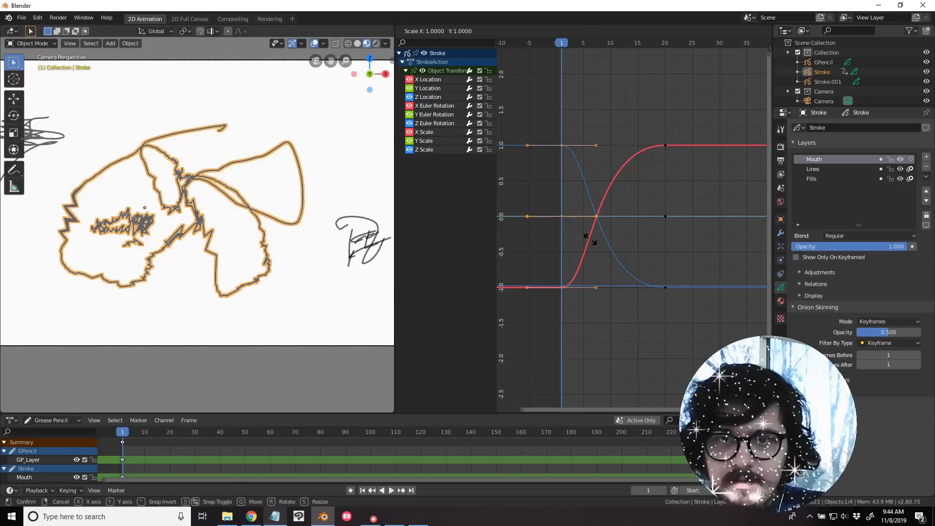
key(x)
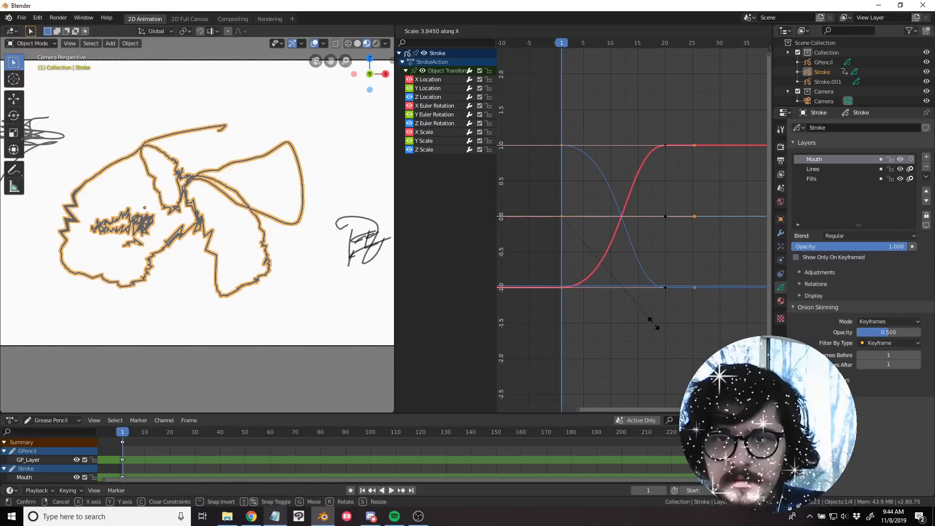
click(643, 311)
click(644, 309)
middle_drag(630, 300, 650, 294)
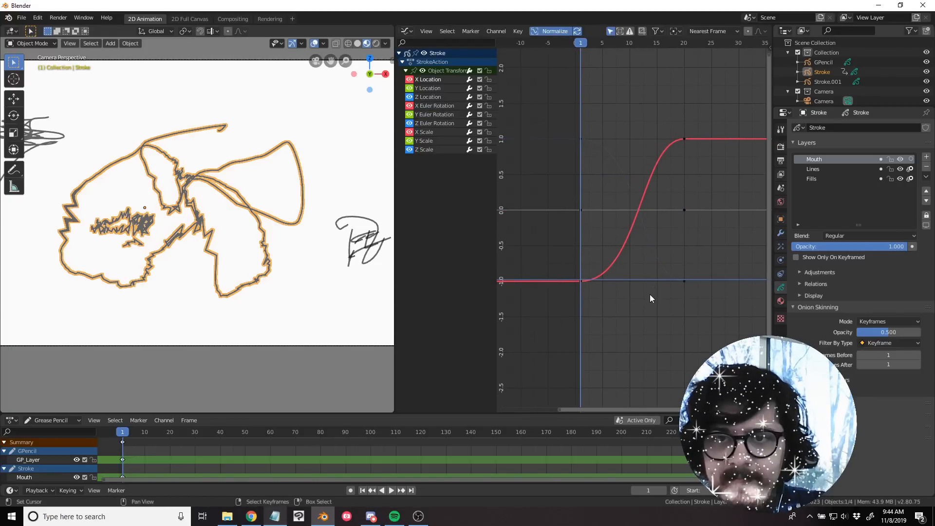
key(space)
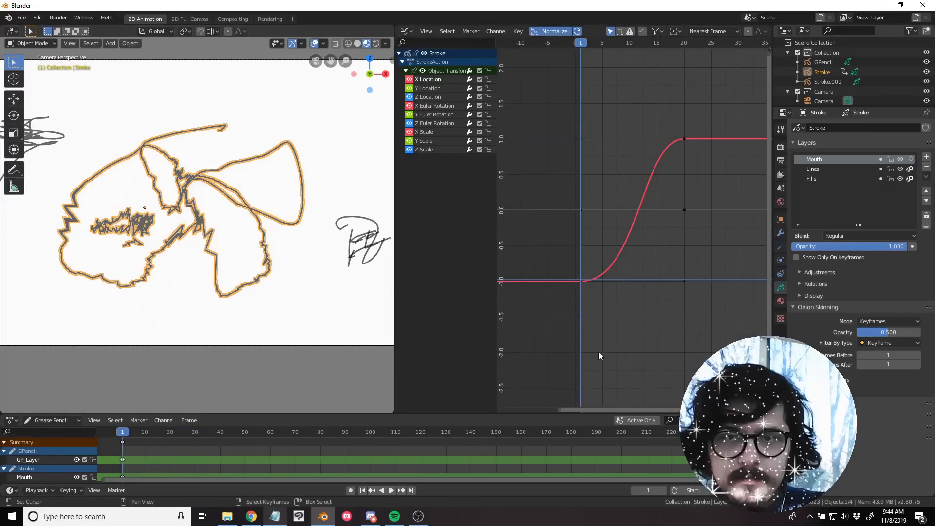
key(Escape)
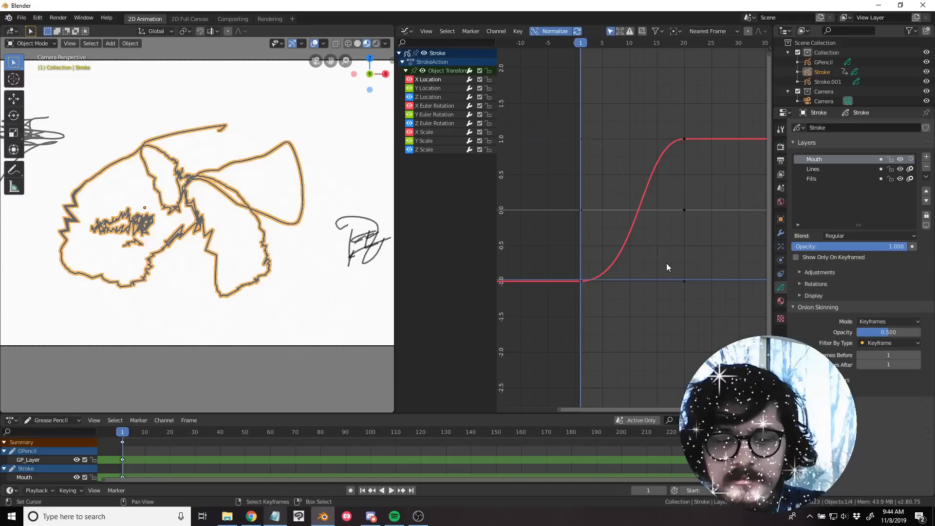
Select the frame 20 keyframes again and stretch their handles further along X to soften the end of the motion.
drag(667, 121, 689, 273)
key(s)
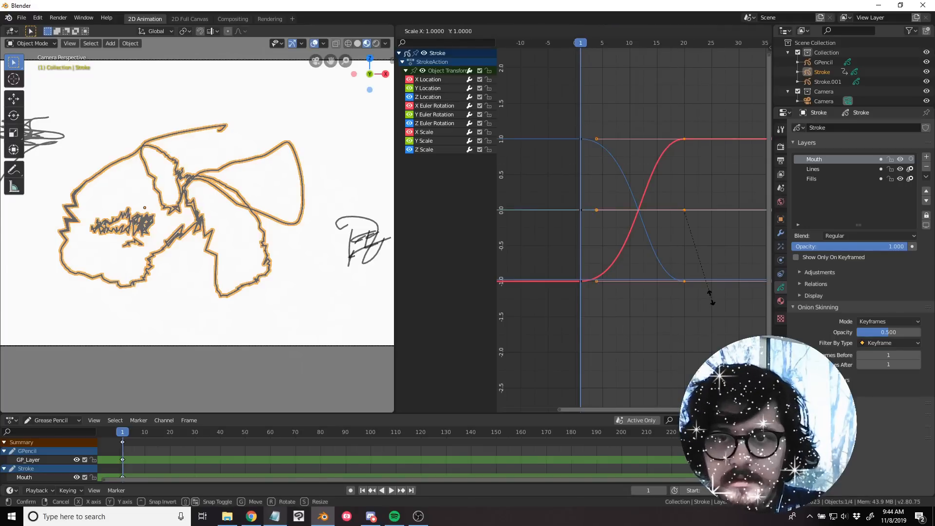
key(x)
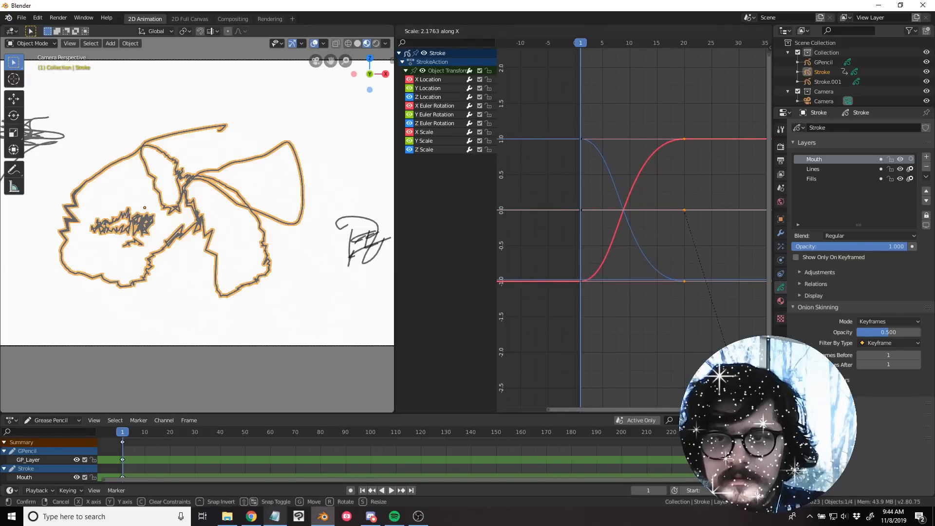
click(692, 344)
click(692, 344)
Scale the frame 1 keyframe handles along X by about 1.99 and preview the resulting motion.
drag(564, 113, 616, 346)
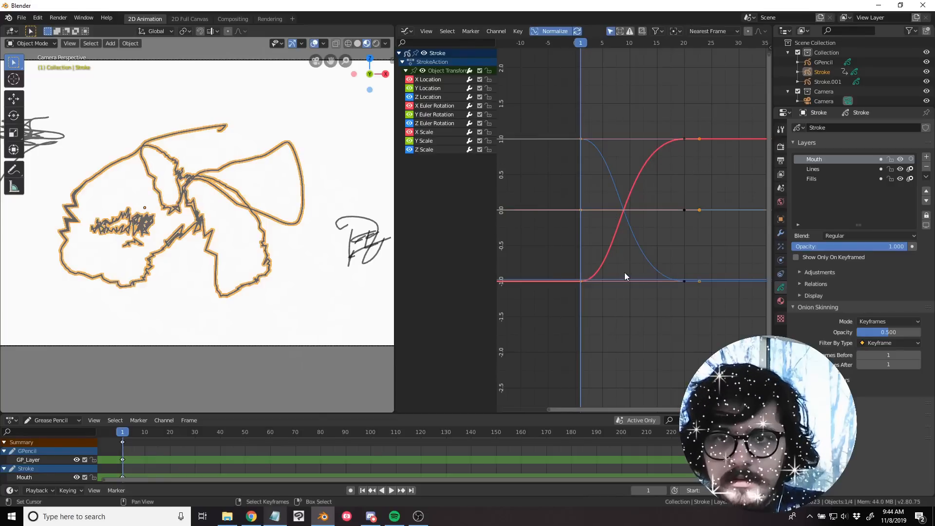
key(s)
key(x)
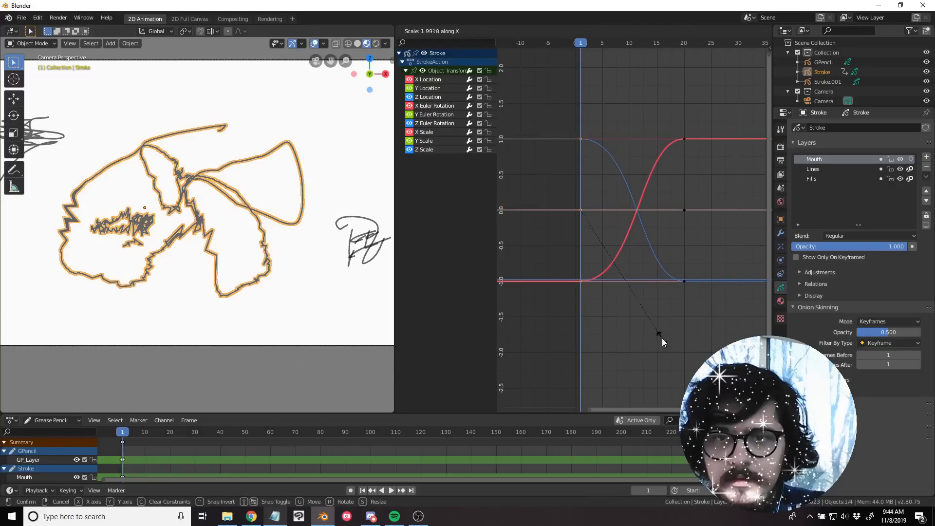
click(662, 338)
key(space)
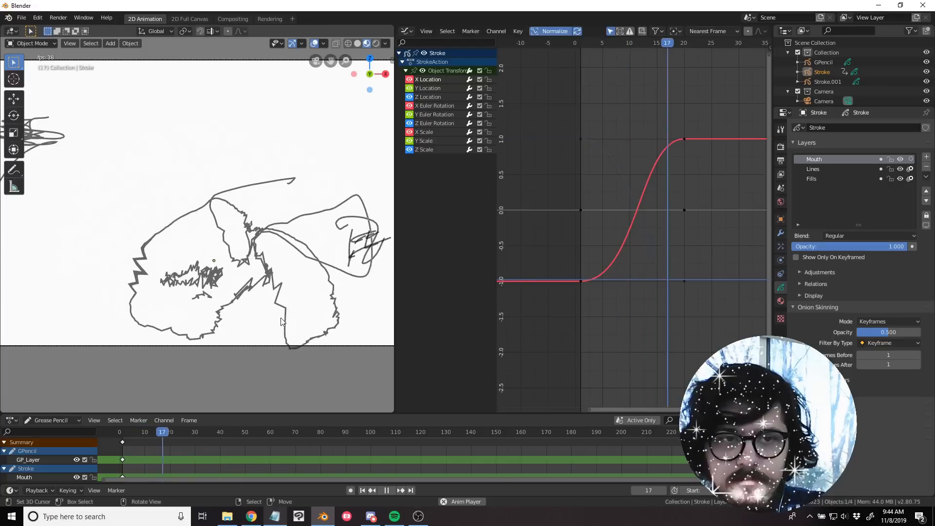
key(Escape)
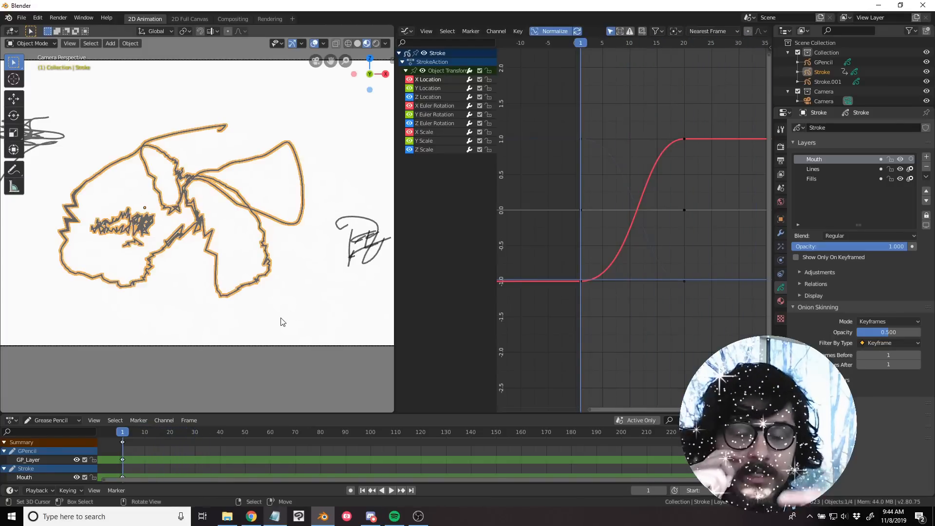
Lock the X, Y and Z Euler Rotation and Scale channels of the Stroke object in the Graph Editor.
key(r)
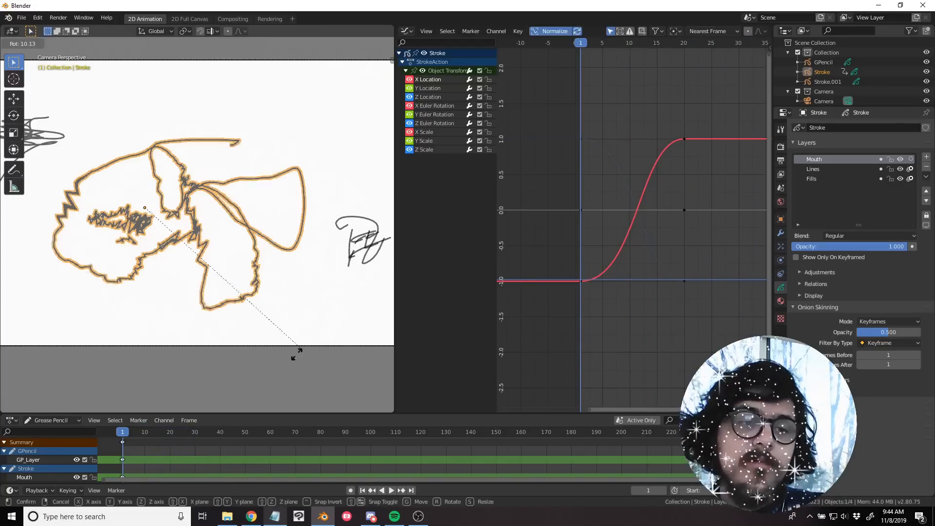
right_click(250, 306)
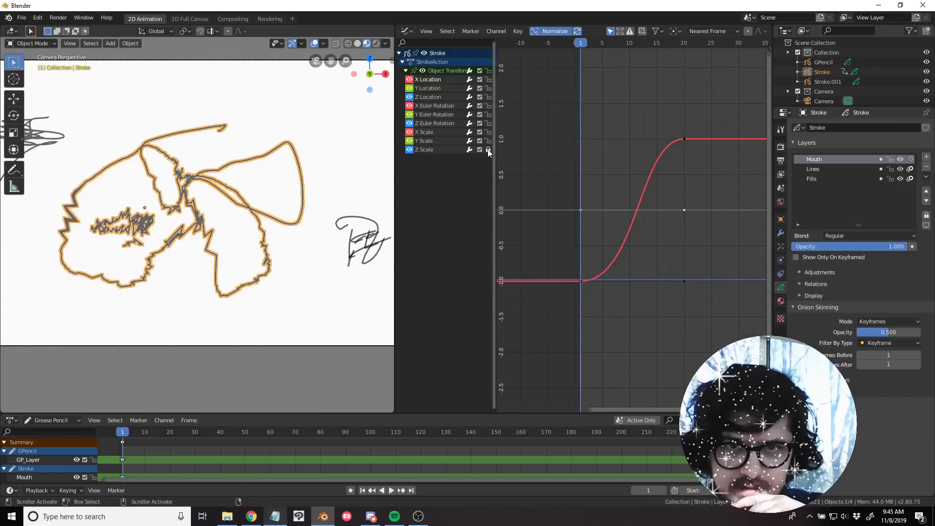
drag(486, 123, 488, 102)
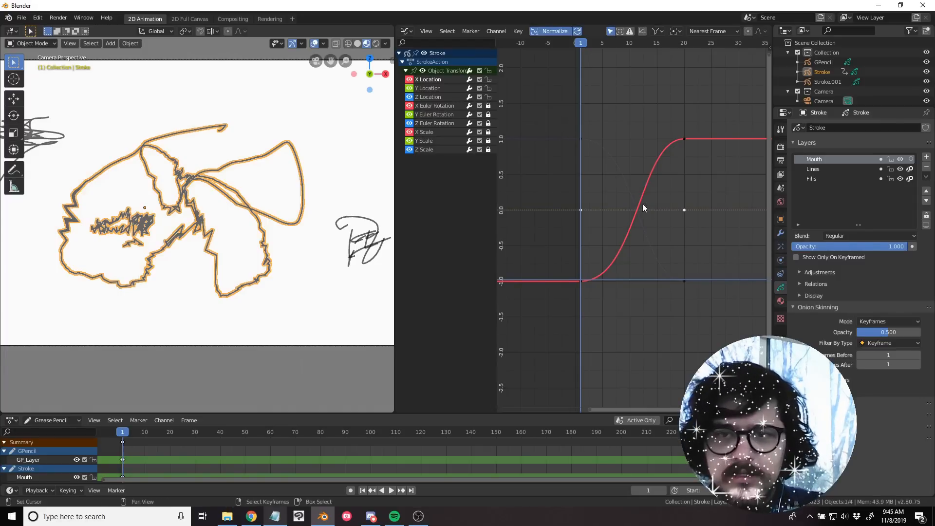
Try moving all keyframes of the unlocked location channels, clear the selection, and play the animation.
key(a)
key(g)
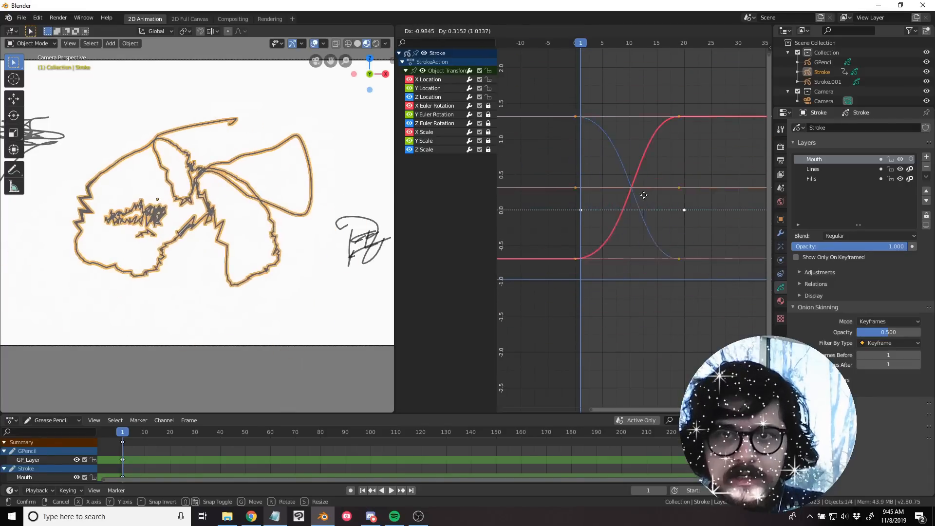
right_click(652, 187)
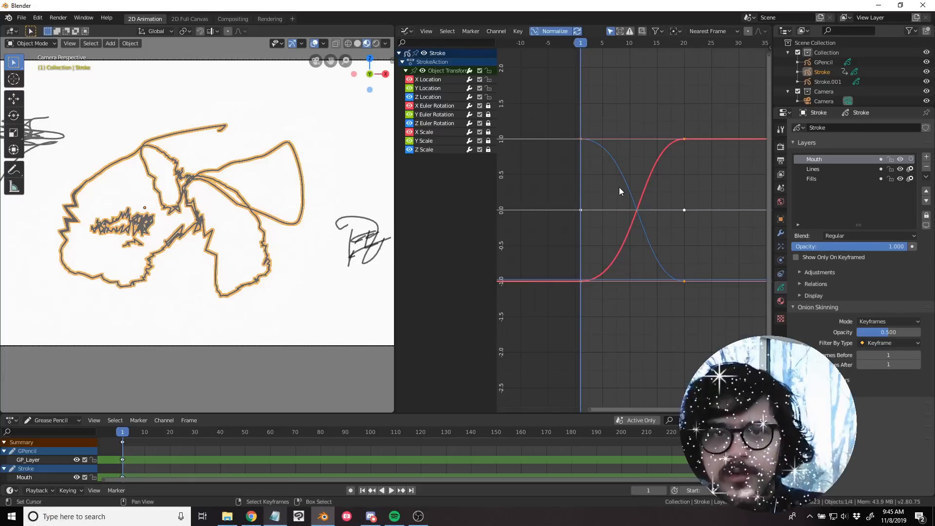
click(642, 198)
key(space)
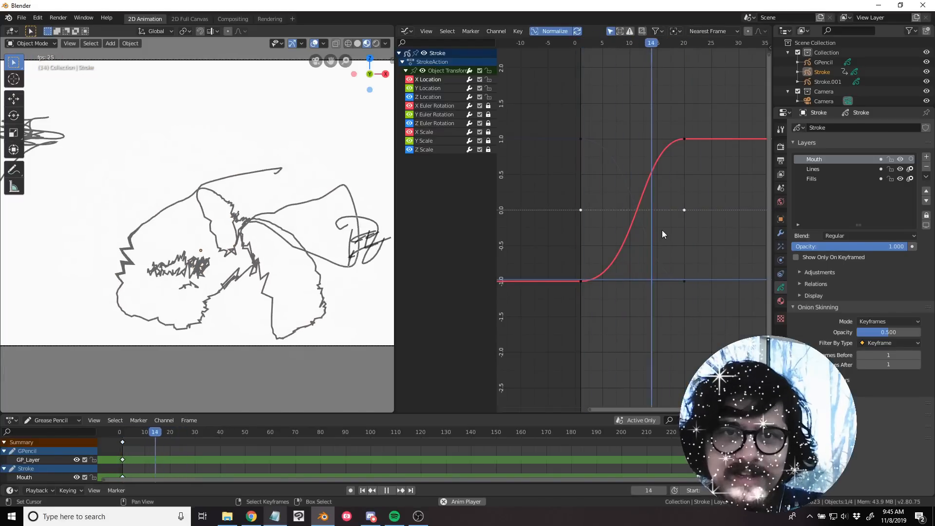
key(Escape)
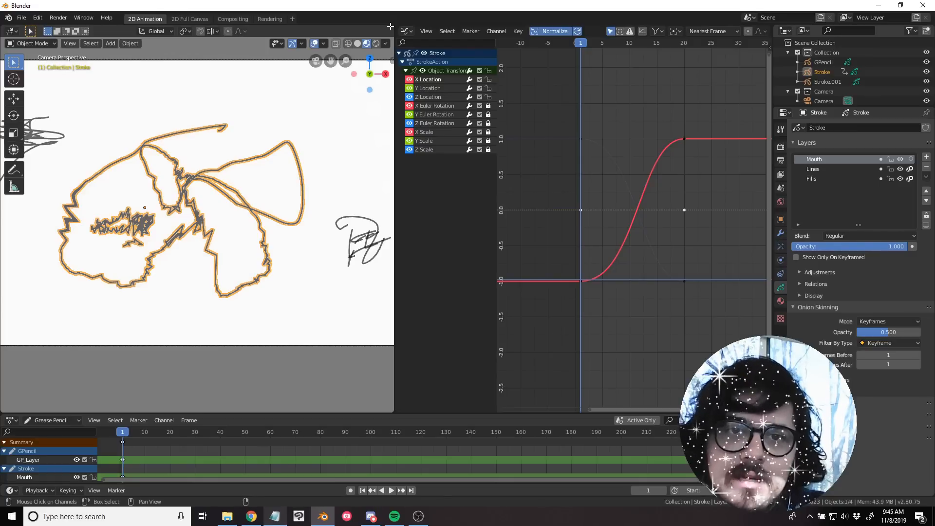
Close the Graph Editor by joining the 3D viewport over it and fit the whole camera frame in view.
drag(396, 28, 480, 57)
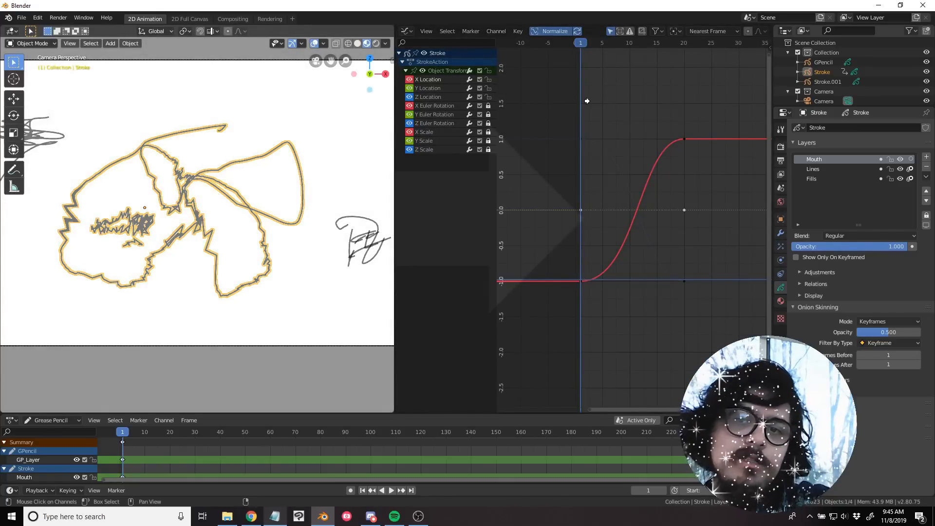
drag(587, 101, 588, 102)
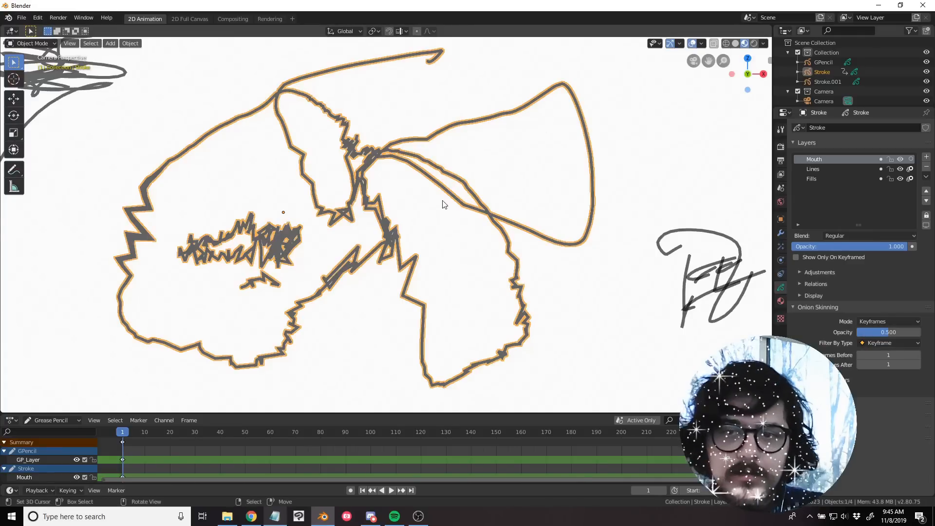
scroll(444, 204, down, 4)
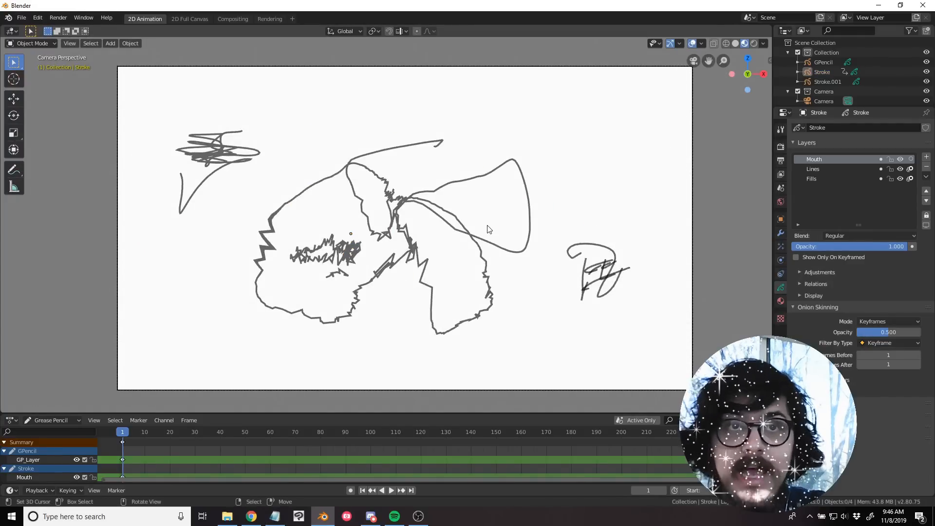
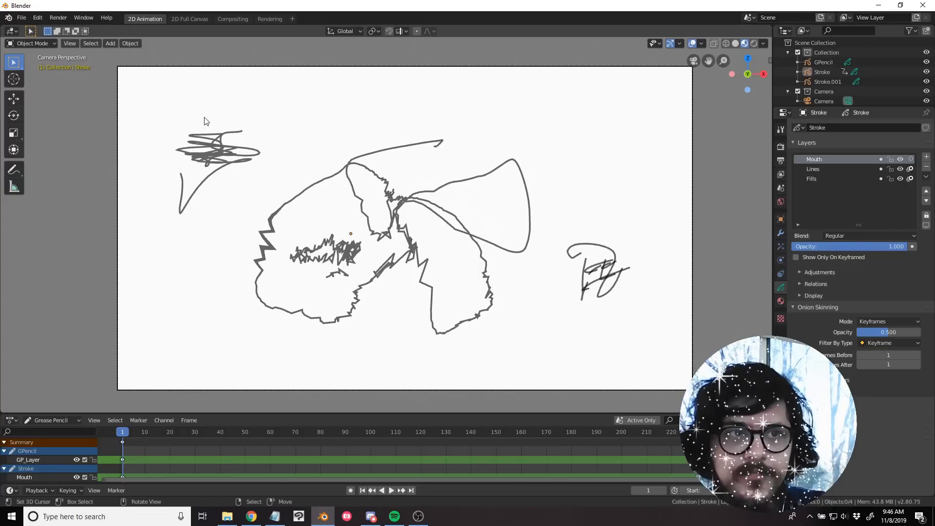
Search the add-ons in Preferences for "images", examine the Import Images as Planes add-on's details and enabled state, and close Preferences.
click(38, 17)
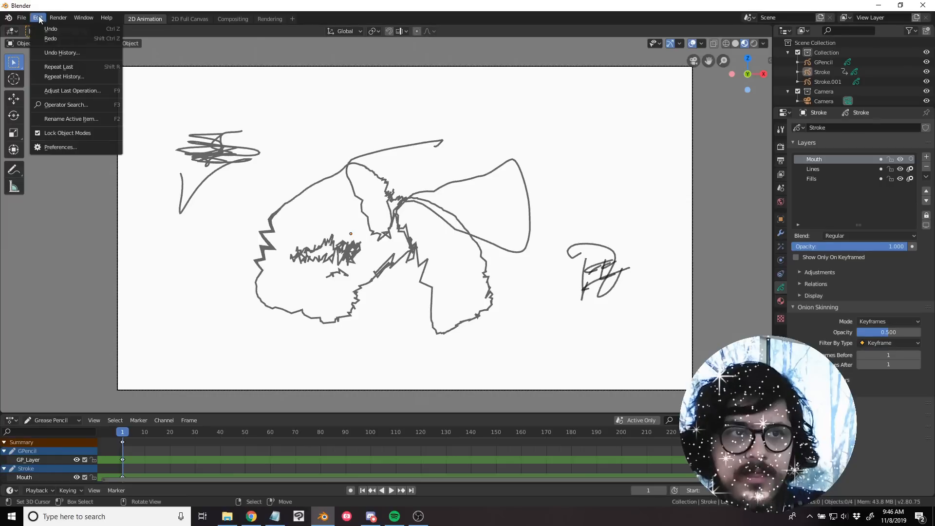
click(51, 144)
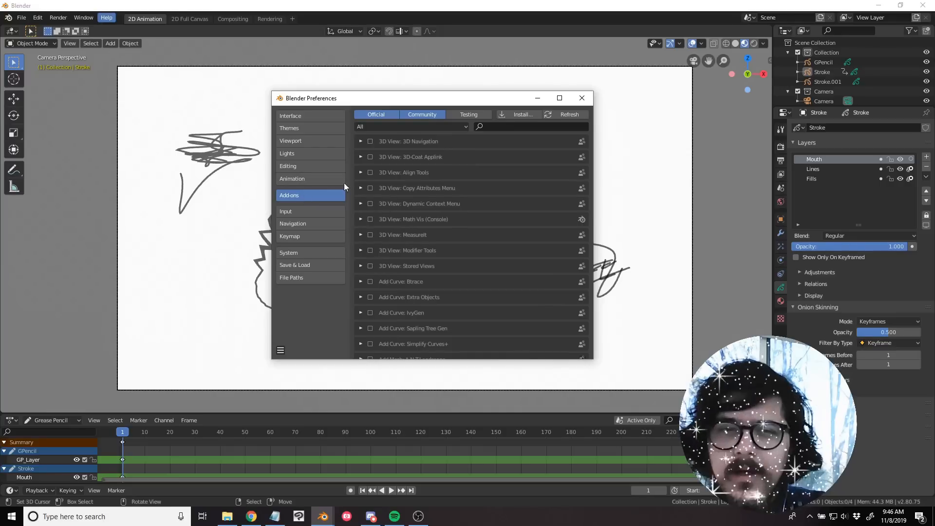
click(497, 126)
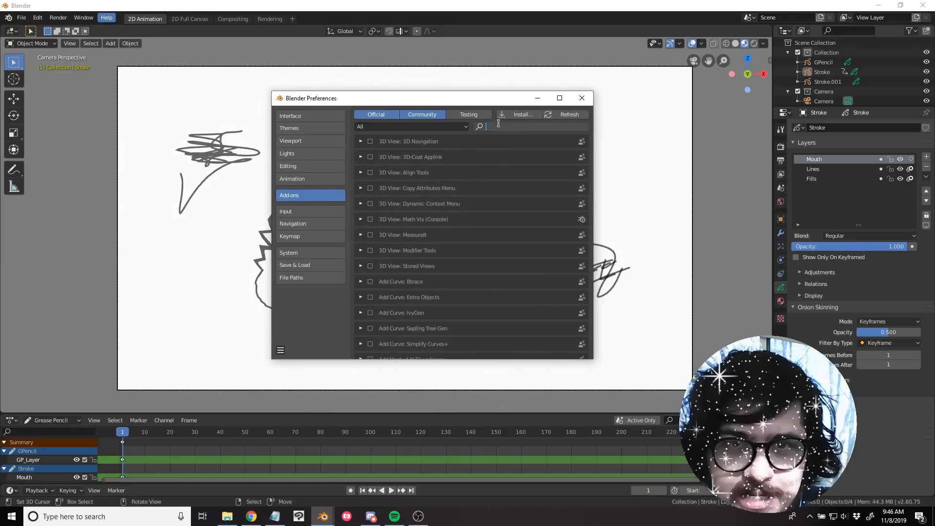
text(images)
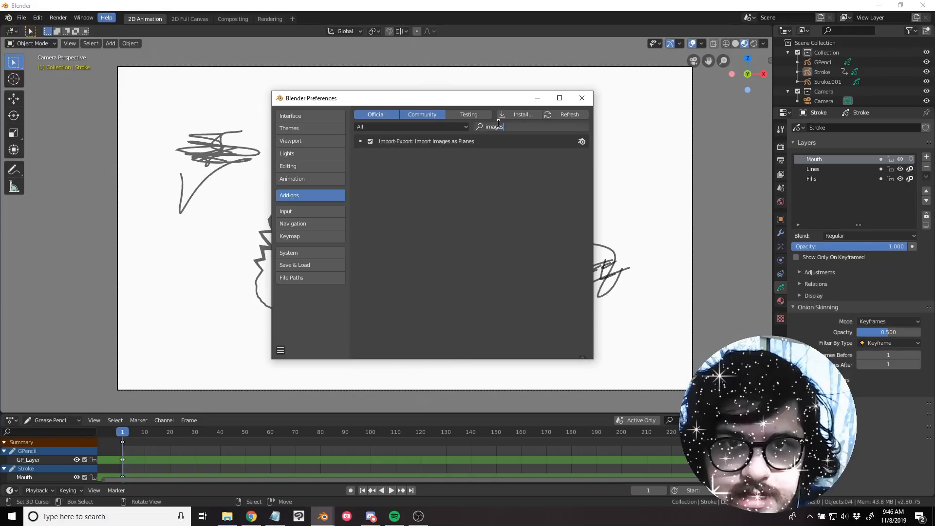
key(Return)
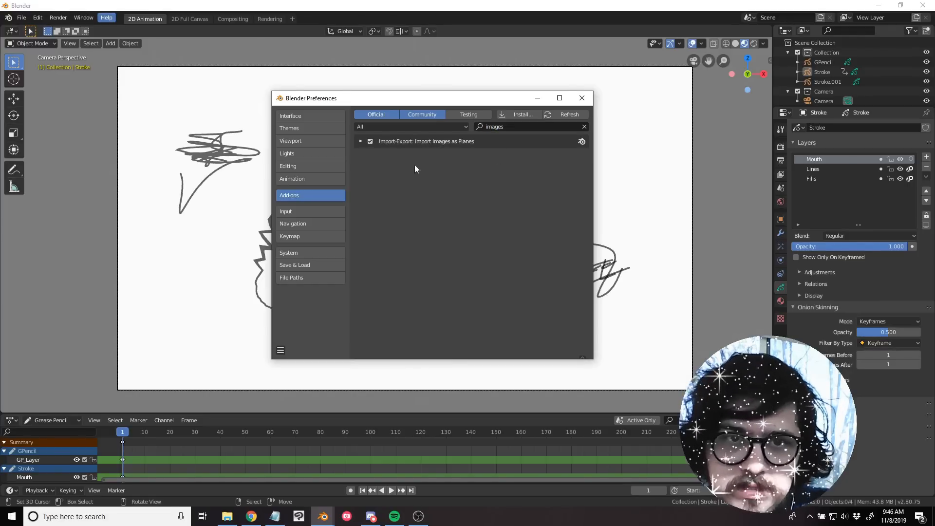
click(361, 142)
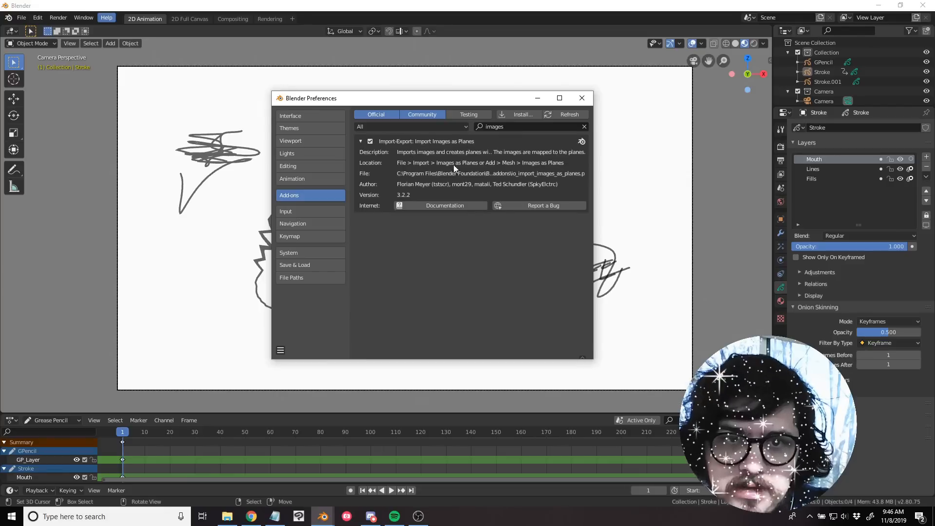
click(370, 142)
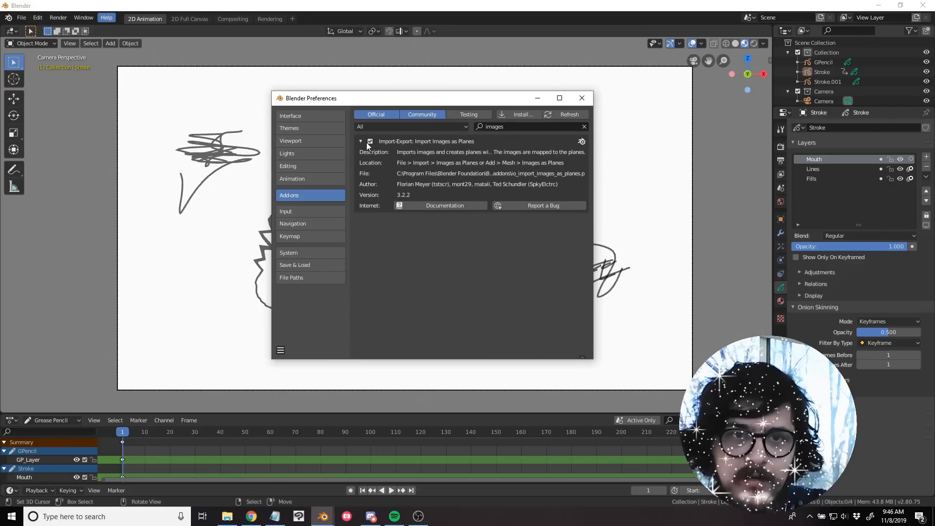
click(361, 142)
click(581, 96)
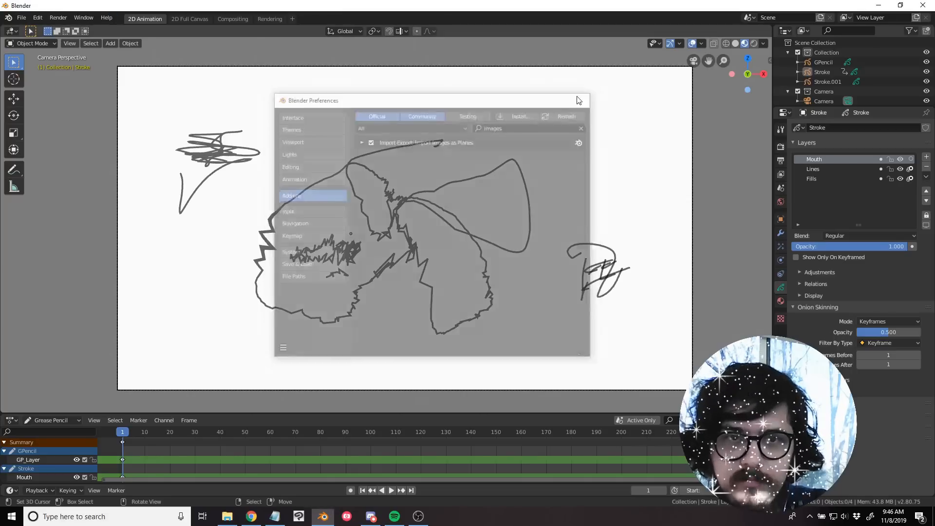
Start adding Images as Planes and show the files in the Witches On Tinder folder as thumbnails.
key(shift+a)
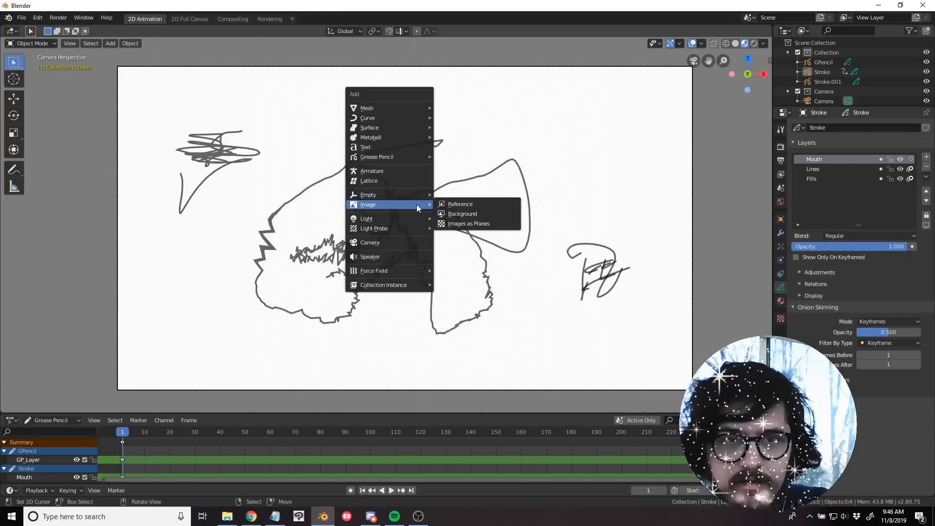
click(465, 224)
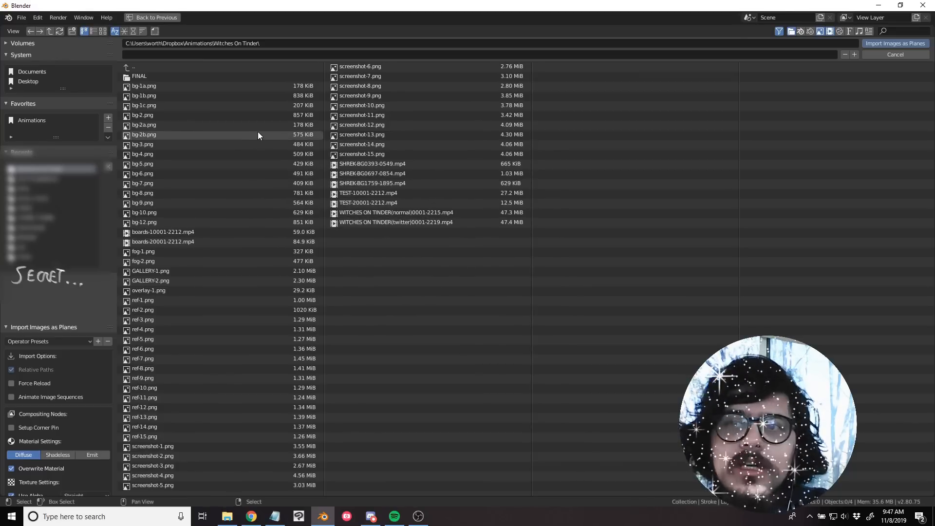
click(101, 32)
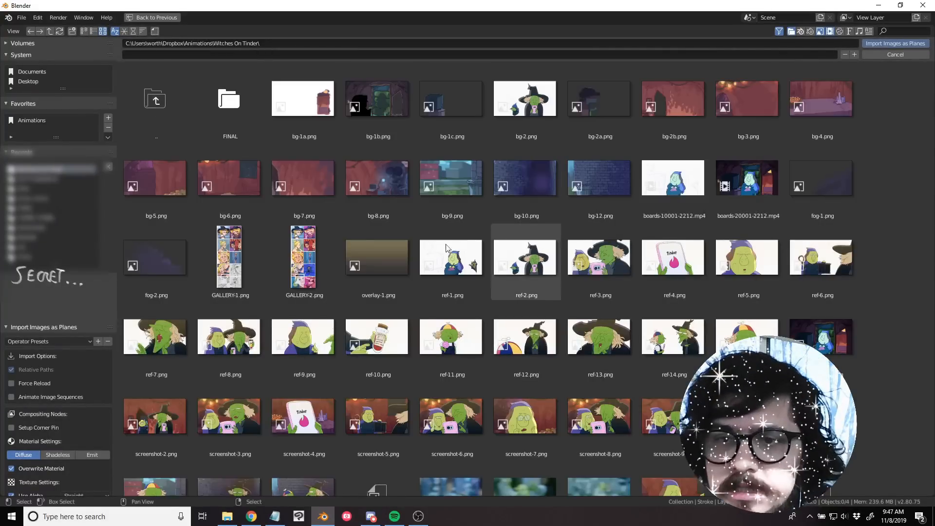
scroll(592, 273, down, 5)
scroll(592, 273, up, 5)
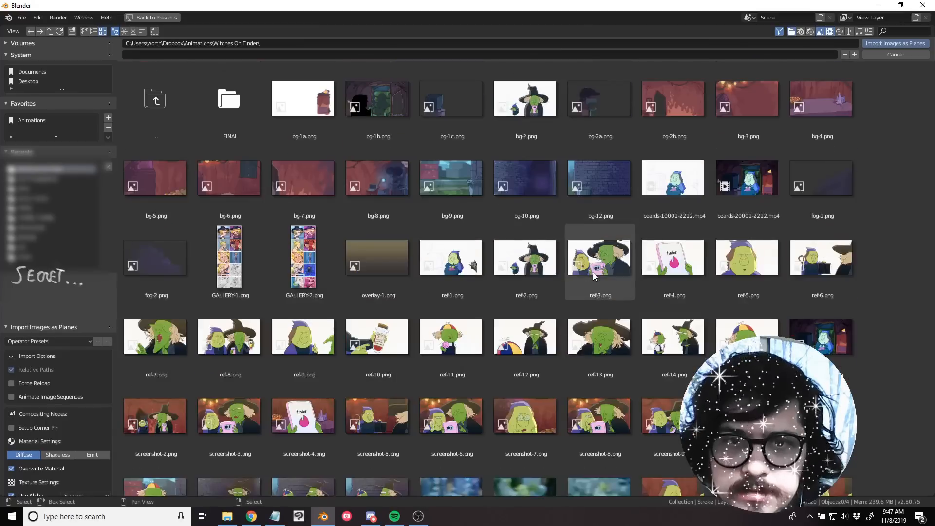
Import bg-10.png as an image plane with the Shadeless material setting.
click(532, 181)
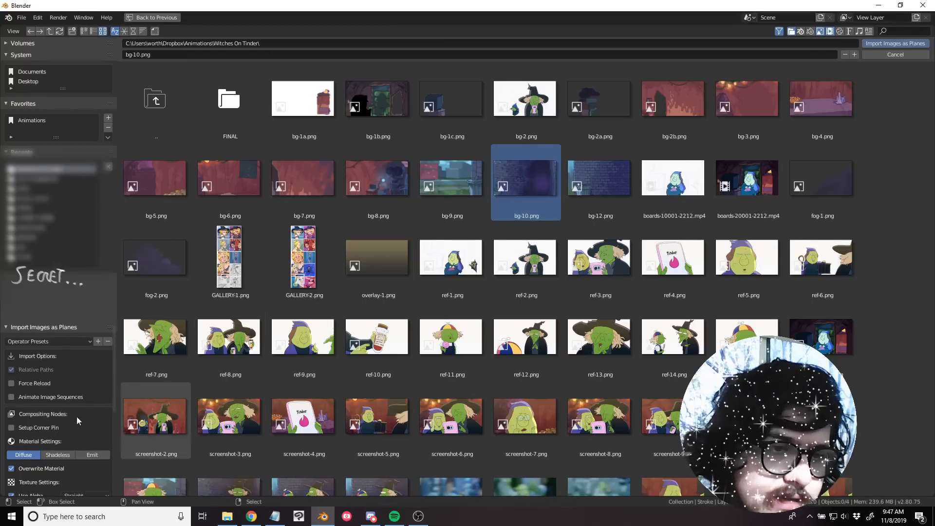
scroll(77, 416, down, 5)
scroll(60, 414, up, 3)
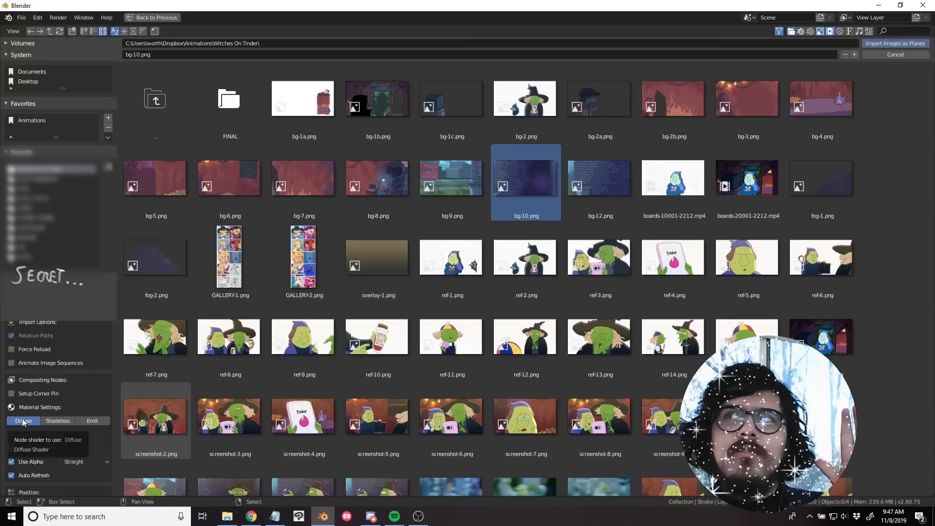
click(57, 422)
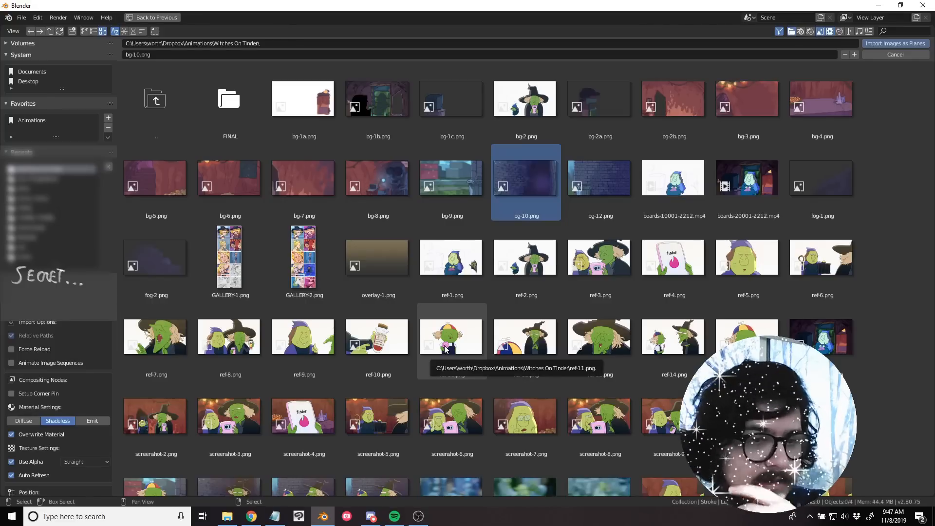
click(890, 43)
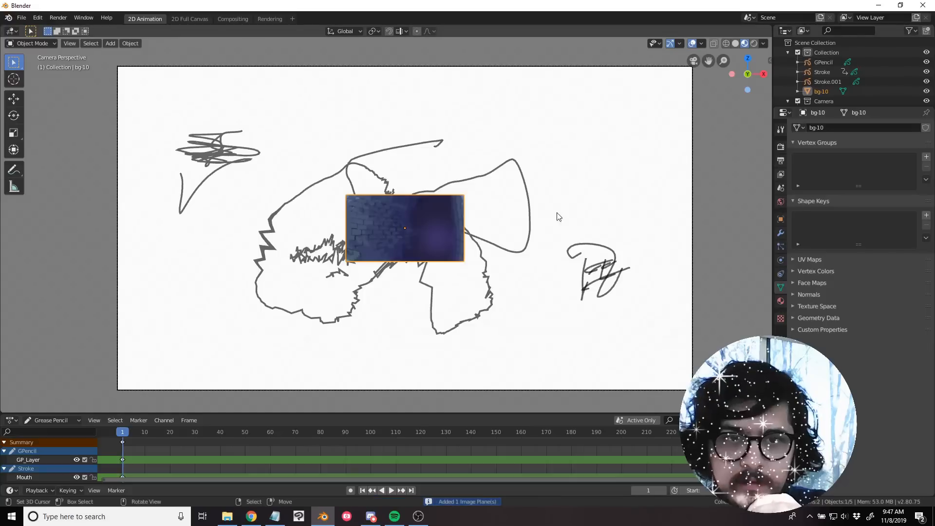
Scale the bg-10 plane up uniformly until it fills the camera frame.
middle_drag(445, 226, 470, 244)
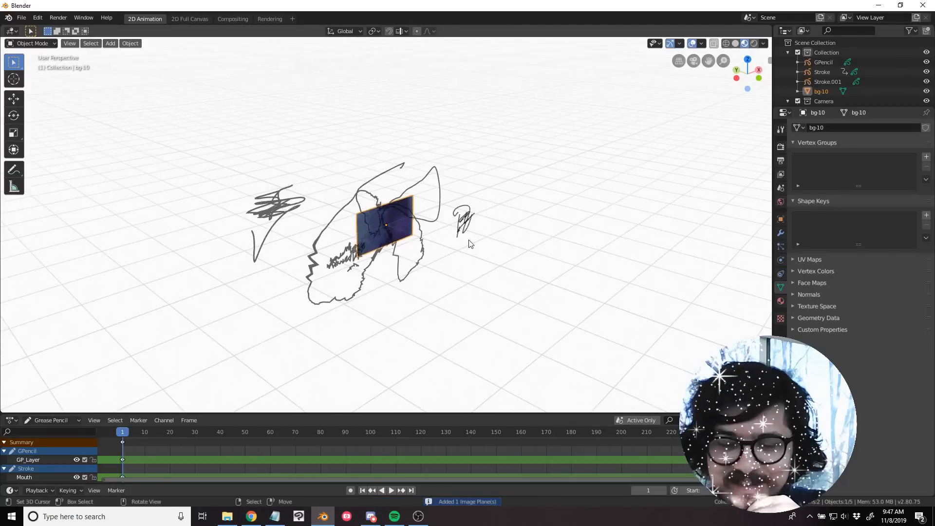
key(KP_0)
key(s)
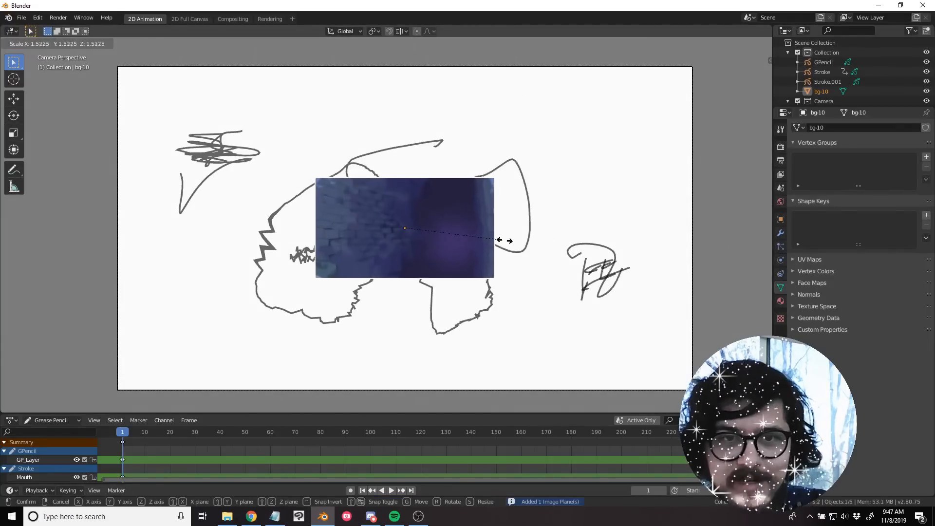
click(723, 265)
Move the bg-10 plane a small distance along the global Y axis so it sits behind the drawings.
middle_drag(445, 246, 354, 207)
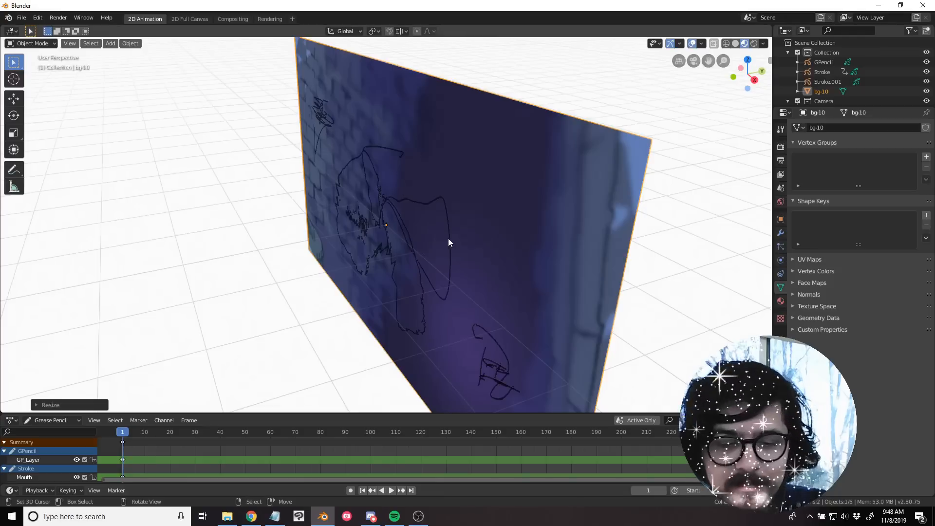
middle_drag(448, 238, 460, 236)
key(g)
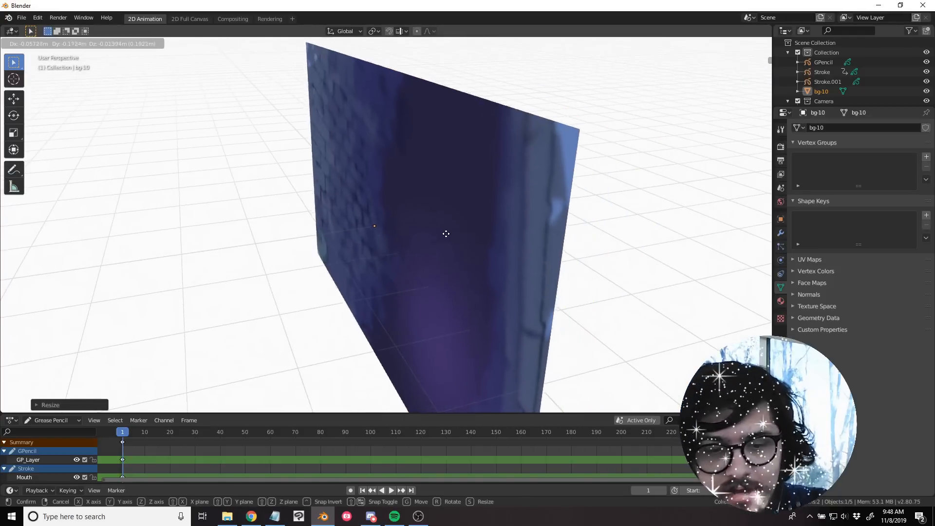
key(y)
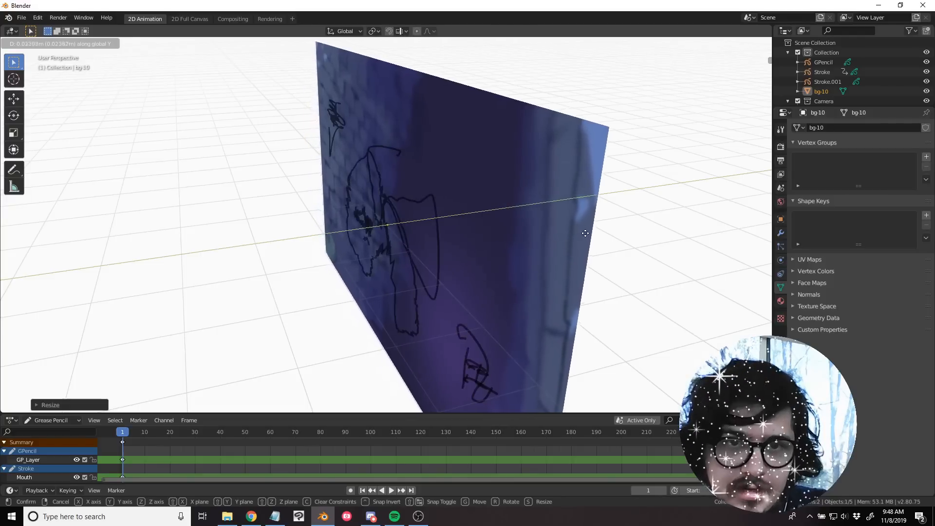
click(600, 232)
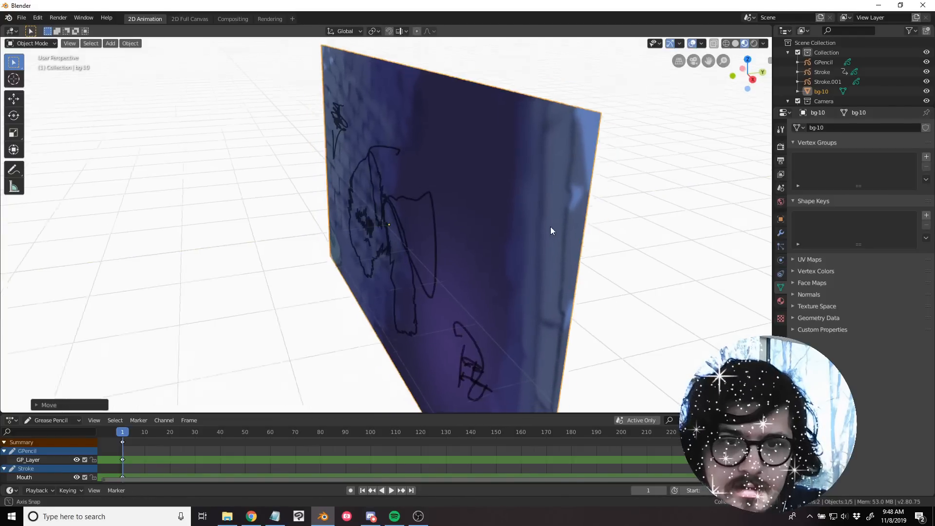
middle_drag(552, 230, 532, 218)
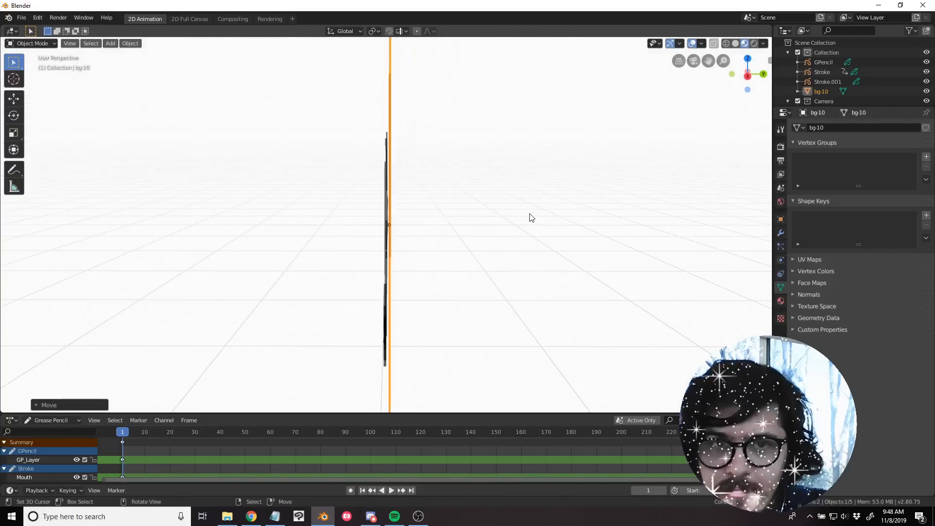
key(KP_0)
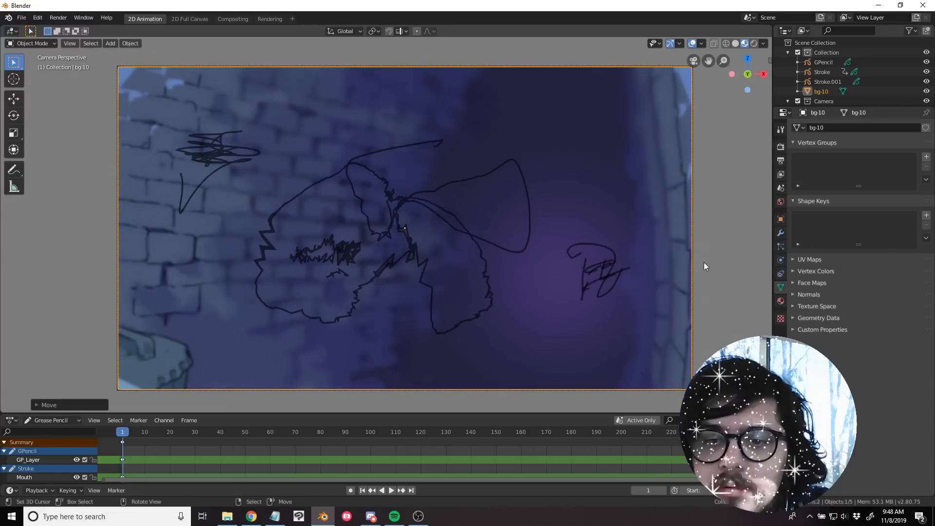
Enlarge the bg-10 plane slightly by about 1.004 to cover the camera frame's edges, and clear the selection.
key(s)
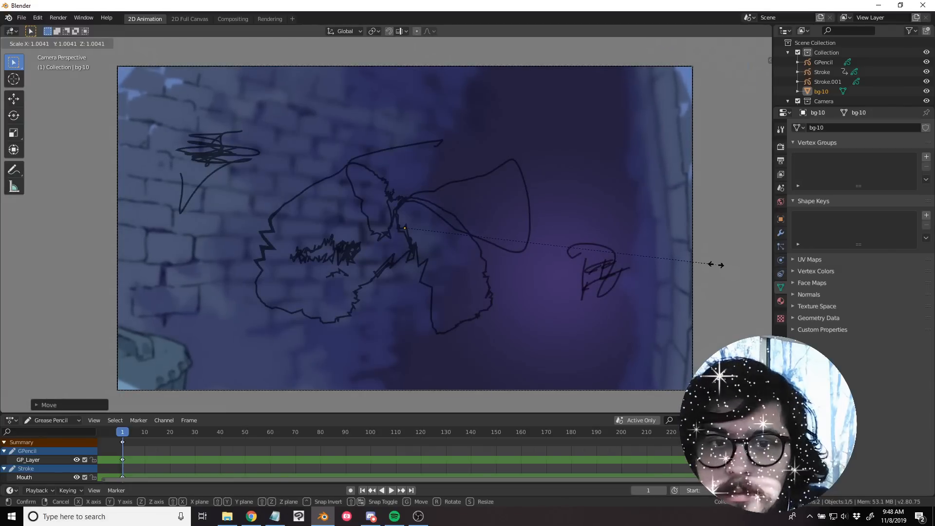
click(714, 265)
click(714, 266)
Select the Stroke drawing and preview its animation twice against the background through the camera, stopping at frame 1.
shift+middle_drag(454, 229, 458, 216)
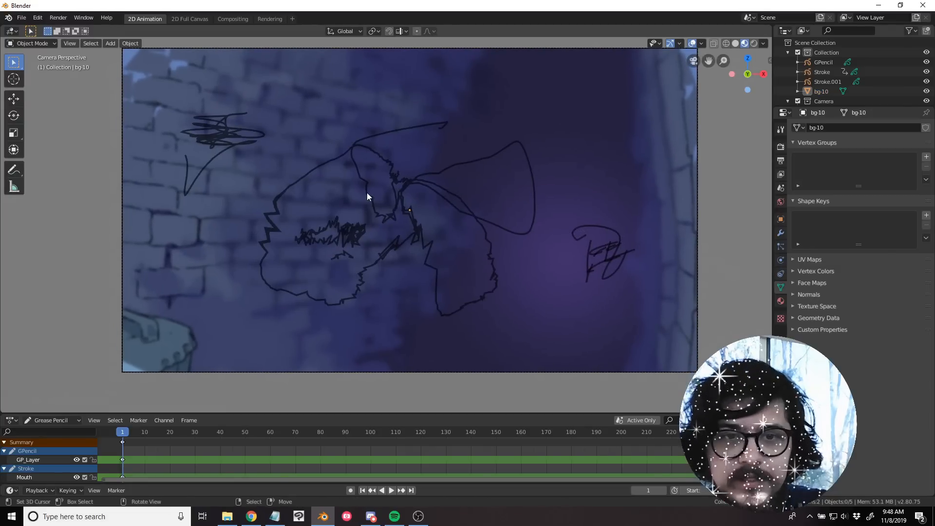
key(KP_0)
click(391, 236)
key(KP_0)
key(space)
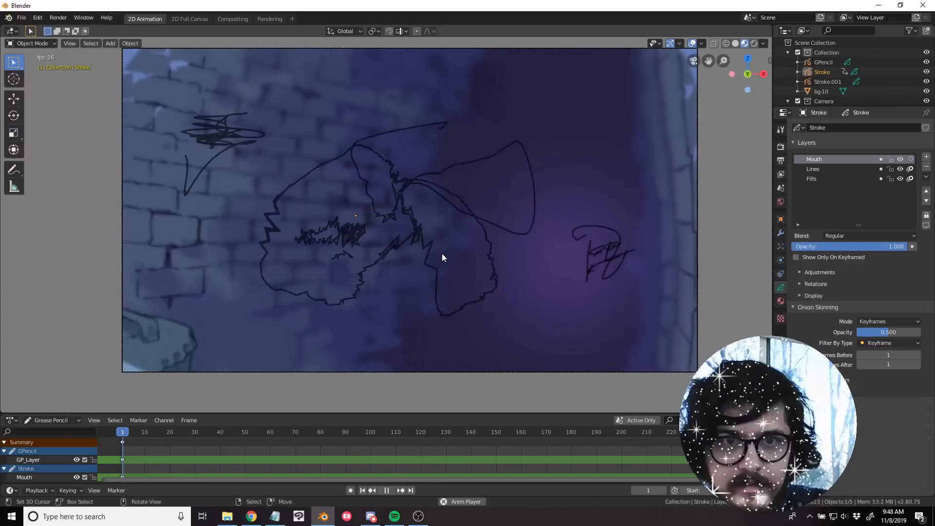
key(Escape)
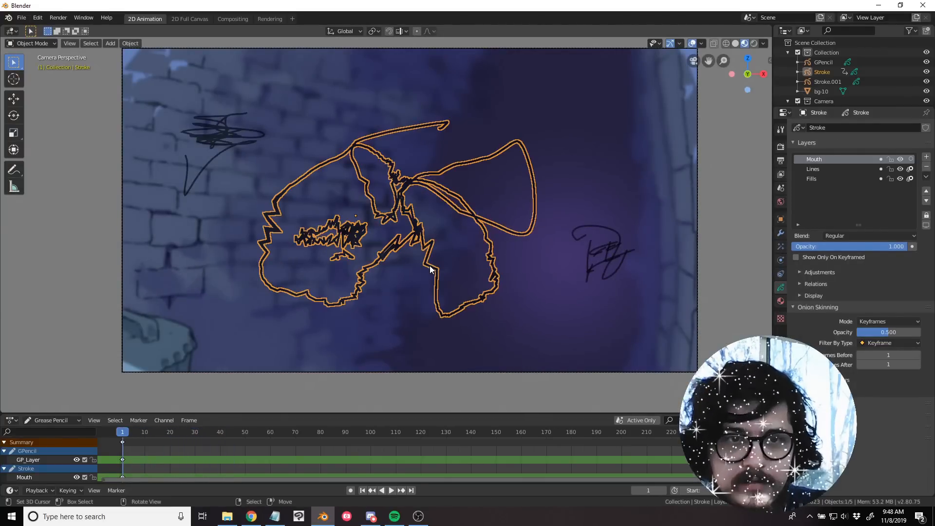
key(space)
key(Escape)
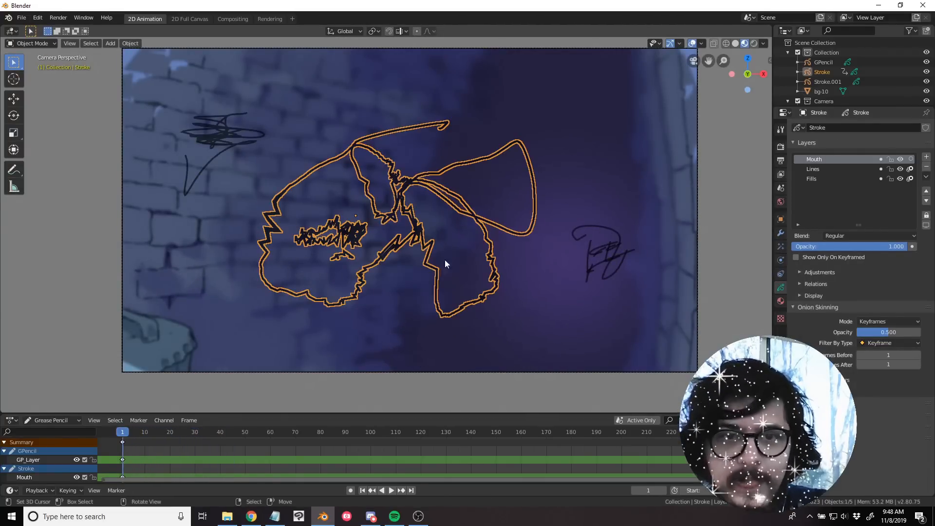
Select the bg-10 background plane outside the camera view and insert a LocRotScale keyframe at frame 1.
key(KP_0)
click(281, 161)
click(280, 190)
scroll(386, 211, up, 3)
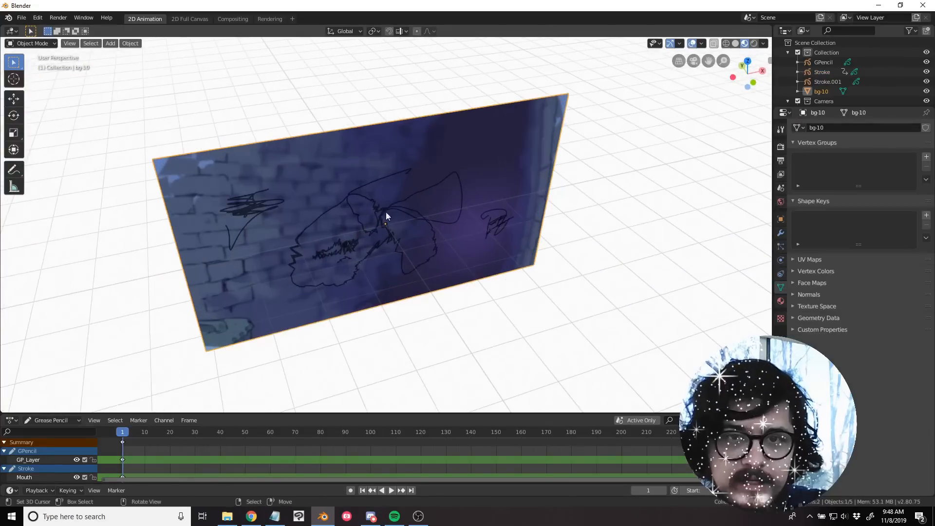
key(i)
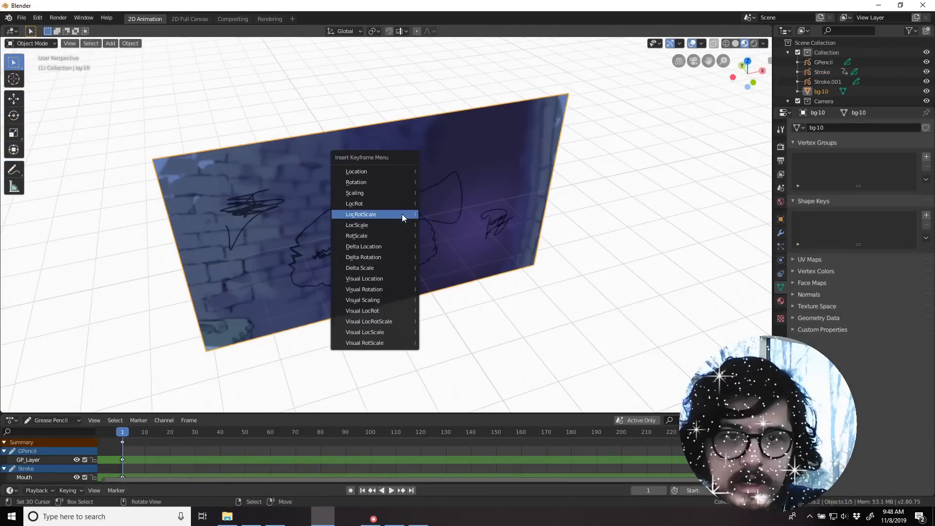
click(377, 214)
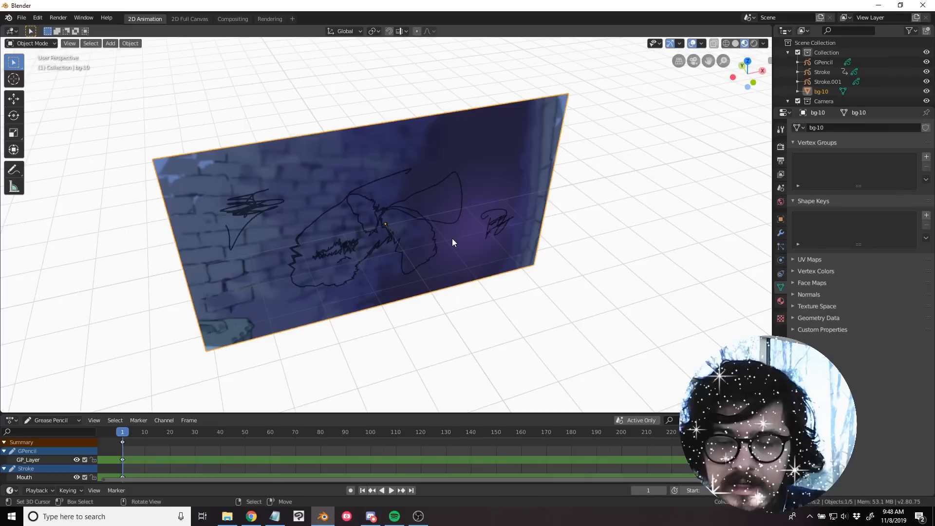
Select the camera in the scene and insert a LocRotScale keyframe for it at frame 1.
scroll(452, 238, down, 3)
shift+middle_drag(491, 352, 440, 262)
right_click(477, 278)
mouse_move(504, 263)
middle_down()
mouse_move(528, 261)
mouse_move(515, 257)
middle_up()
key(i)
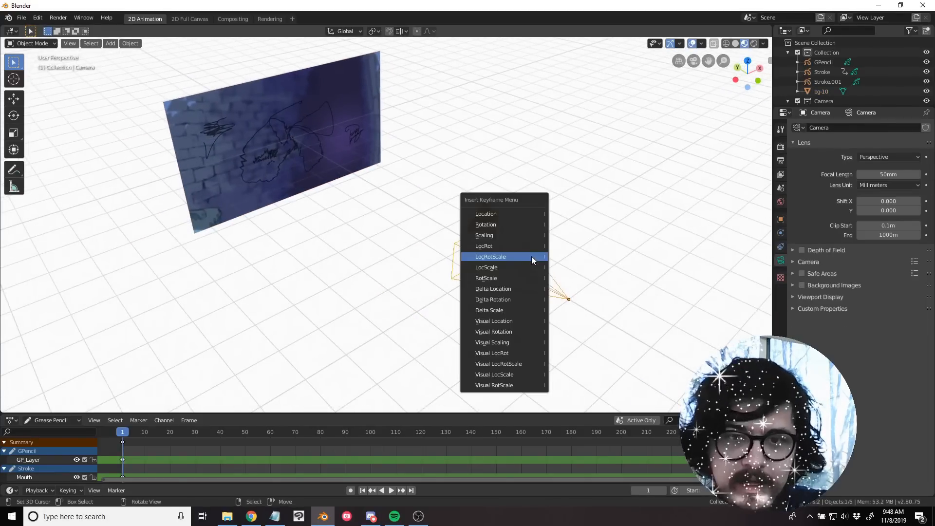
click(531, 256)
At frame 29, move the camera along its local Z axis closer to the background and insert a LocRotScale keyframe.
mouse_move(178, 432)
mouse_down()
mouse_move(187, 463)
mouse_move(201, 464)
mouse_move(193, 458)
mouse_up()
middle_drag(483, 303, 496, 302)
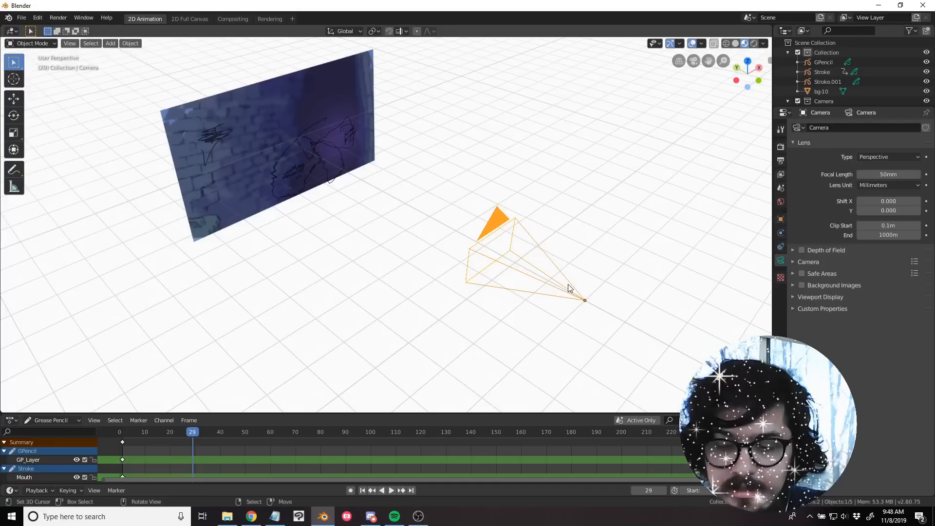
key(KP_0)
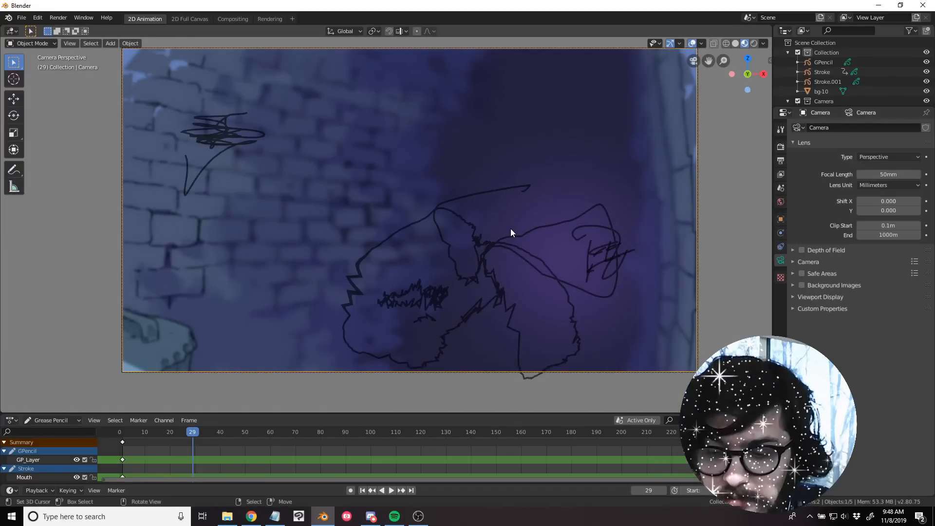
shift+middle_drag(448, 202, 425, 215)
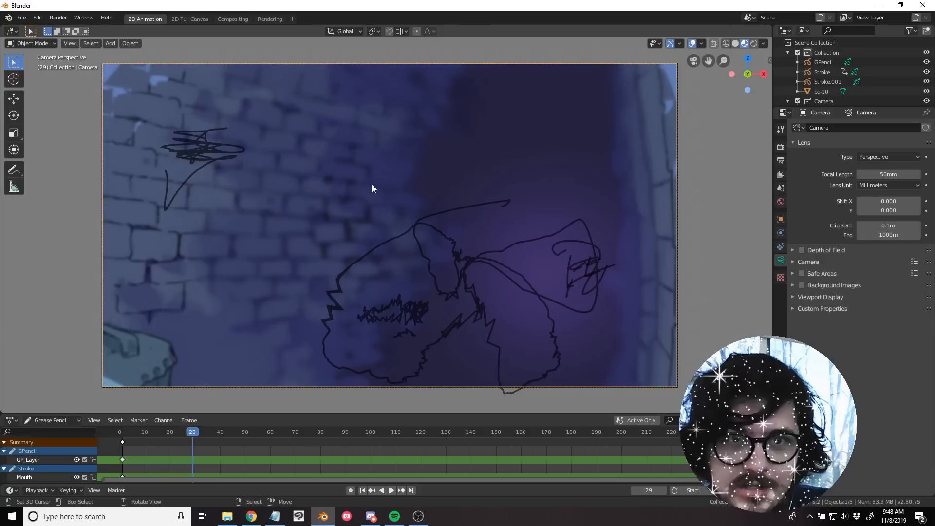
key(g)
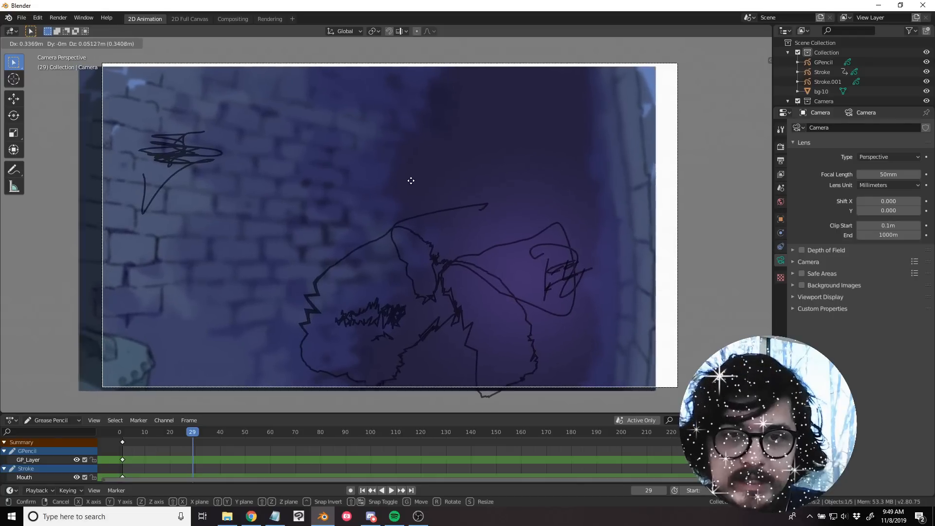
key(z)
key(z)
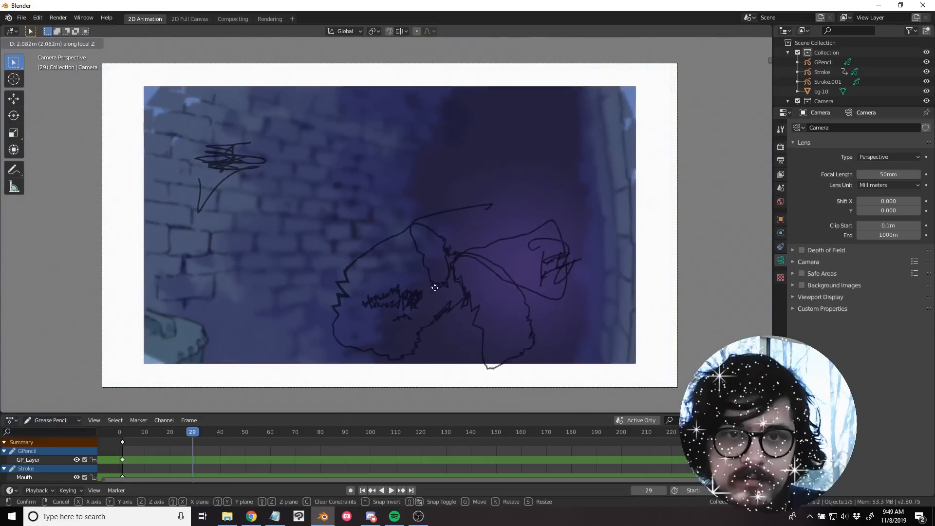
click(433, 100)
key(i)
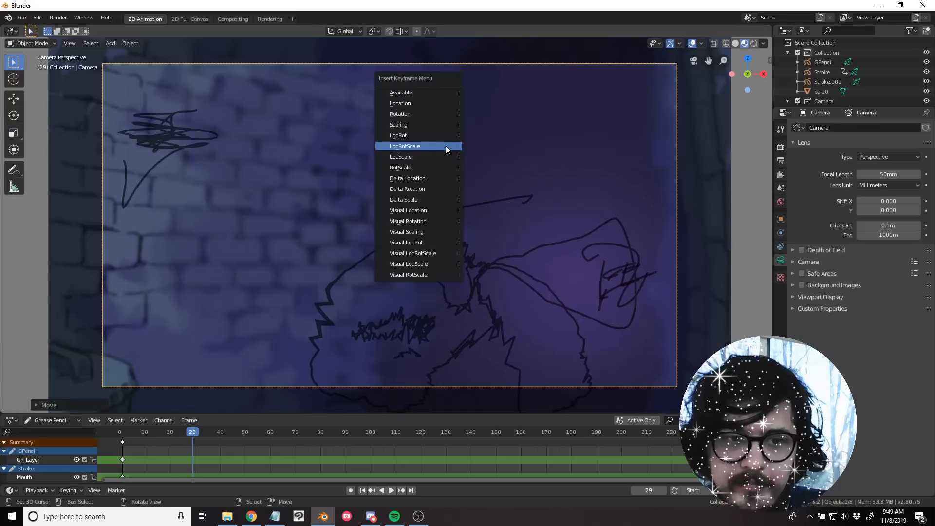
click(446, 145)
Play the camera animation from frame 1, watching it from outside and through the camera, and stop at frame 1.
middle_drag(404, 261, 495, 292)
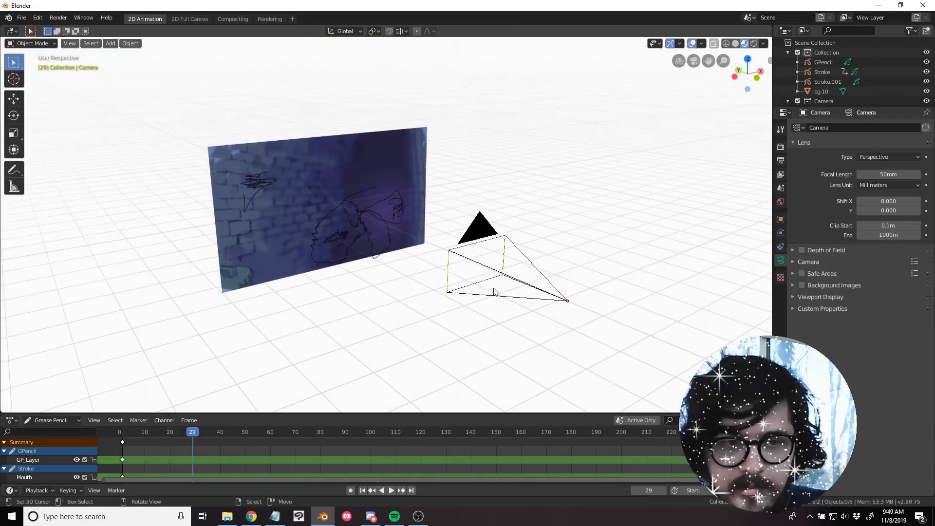
key(shift+Left)
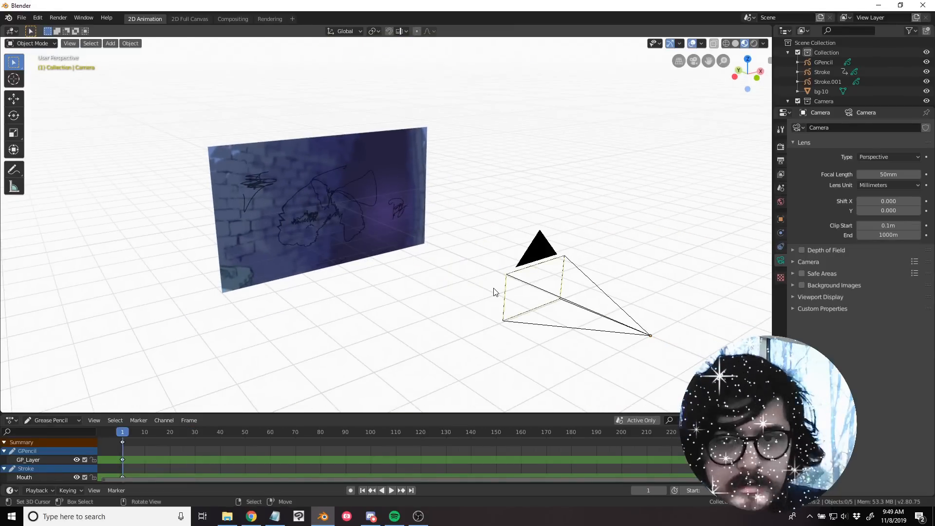
key(space)
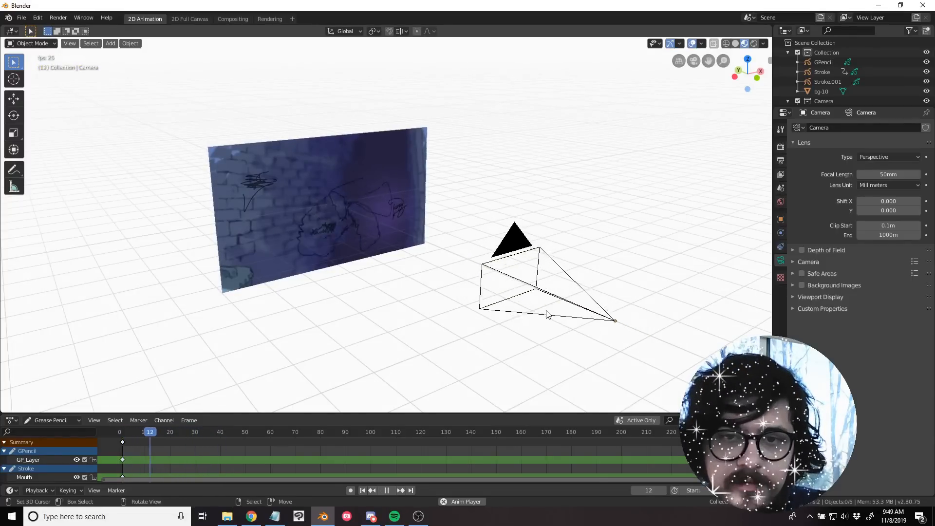
key(KP_0)
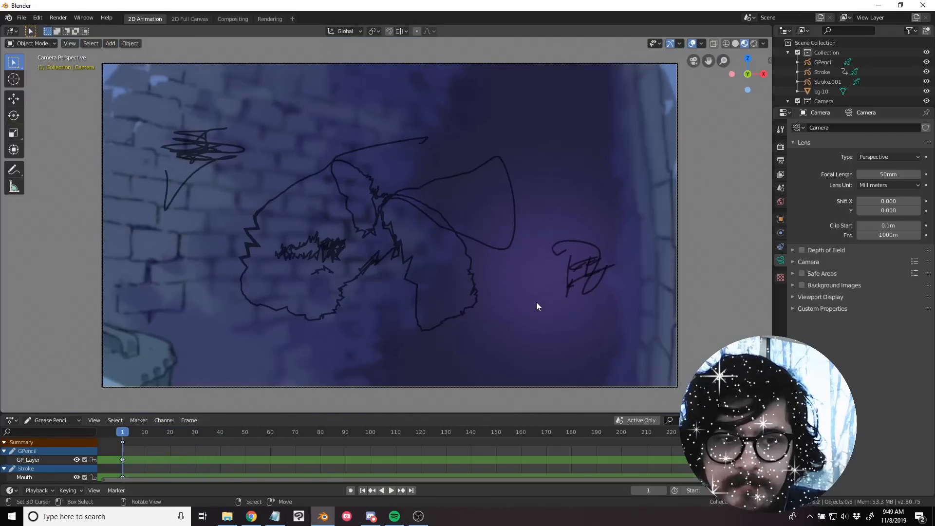
key(Escape)
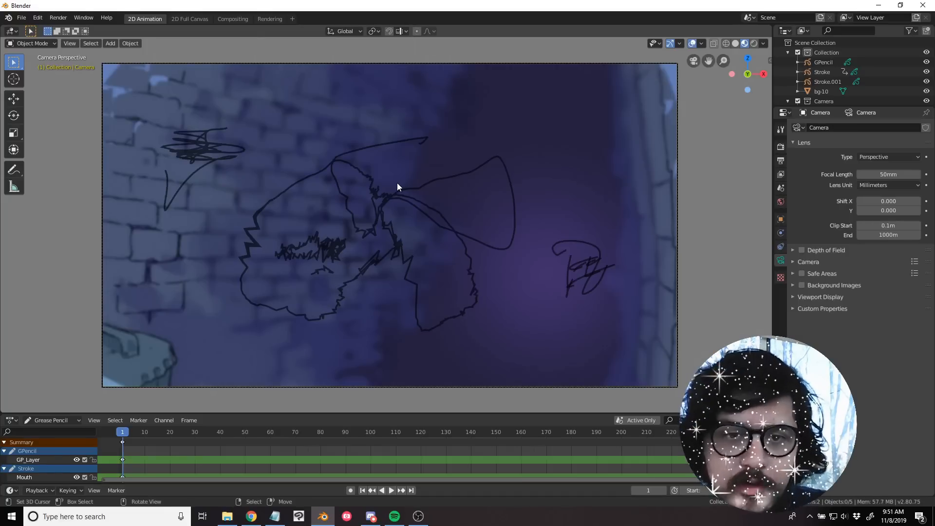
View the scene in Solid shading, select the bg-10 plane outside the camera view, and view it in Wireframe shading.
middle_drag(402, 191, 533, 171)
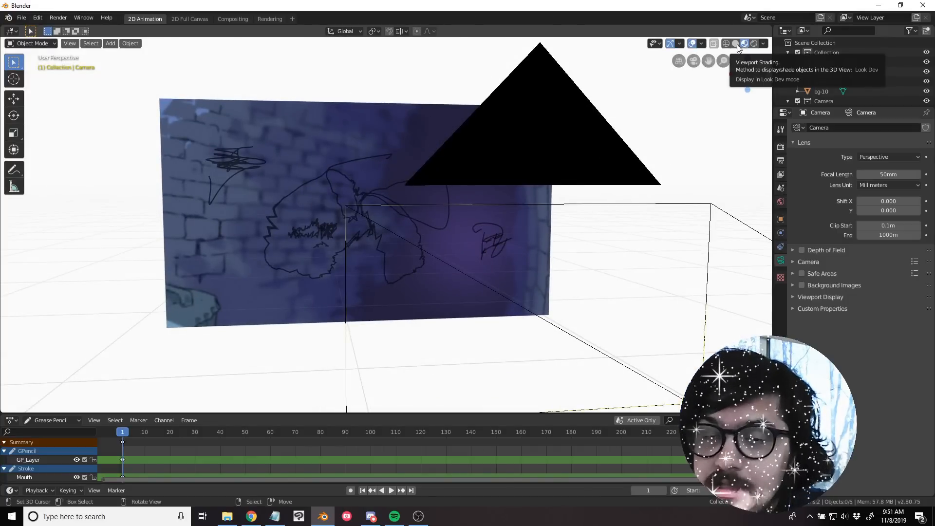
key(KP_0)
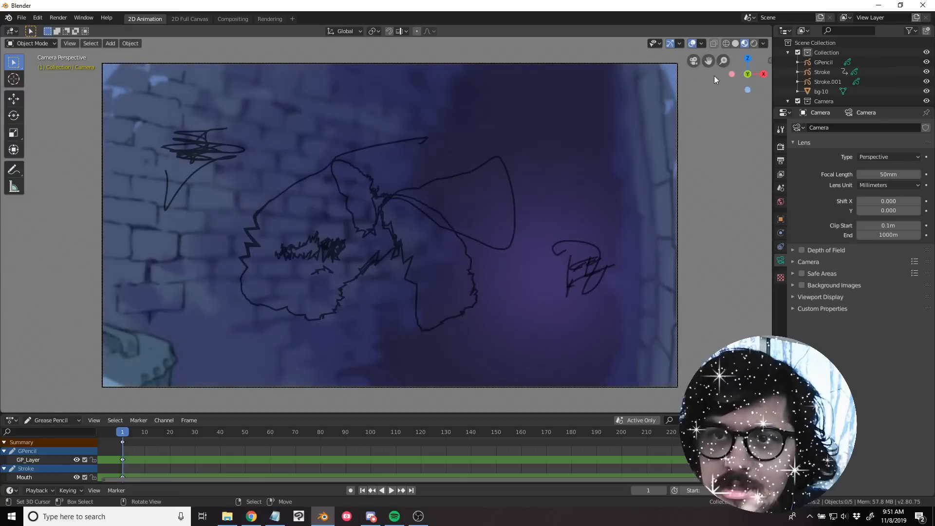
click(736, 41)
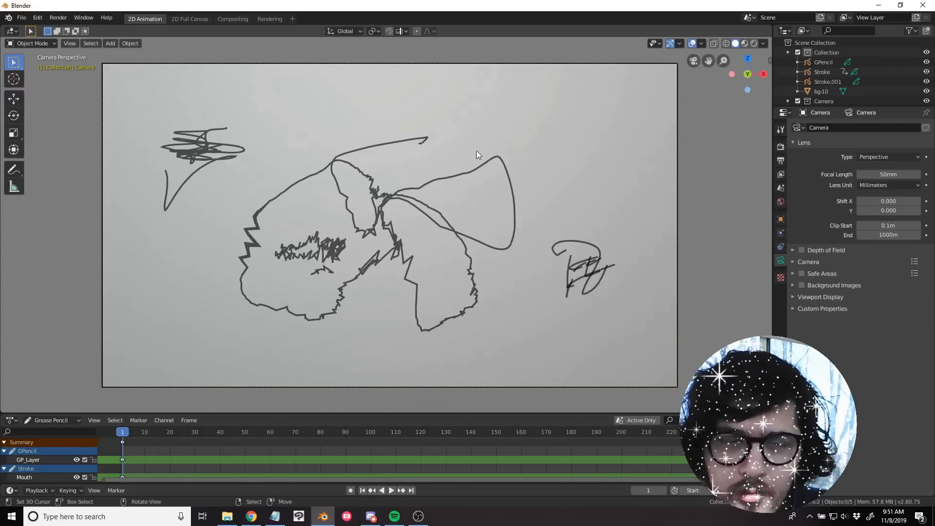
mouse_move(477, 151)
middle_down()
mouse_move(485, 169)
mouse_move(510, 166)
middle_up()
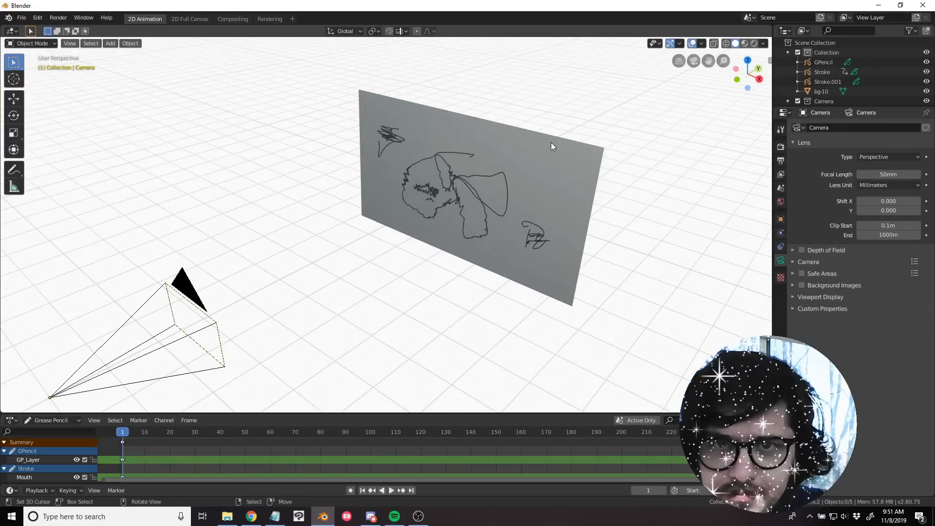
click(529, 161)
mouse_move(518, 162)
middle_down()
mouse_move(455, 140)
mouse_move(407, 150)
mouse_move(536, 140)
middle_up()
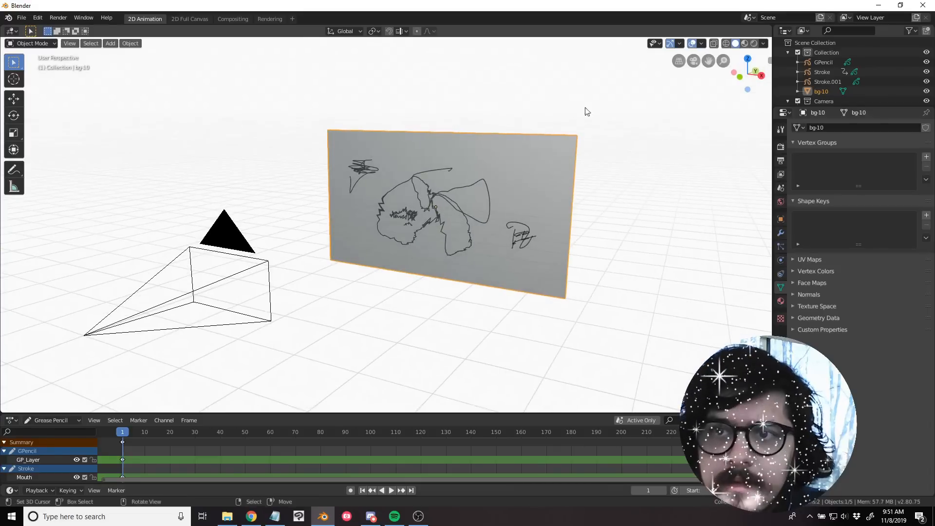
click(726, 43)
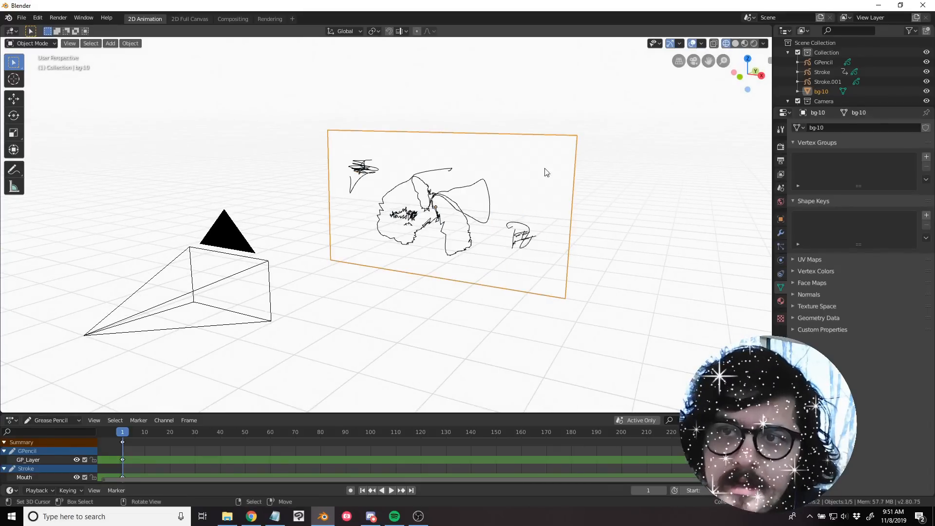
Add a Monkey mesh near the bg-10 plane to inspect its wireframe, and delete it.
click(465, 210)
key(shift+a)
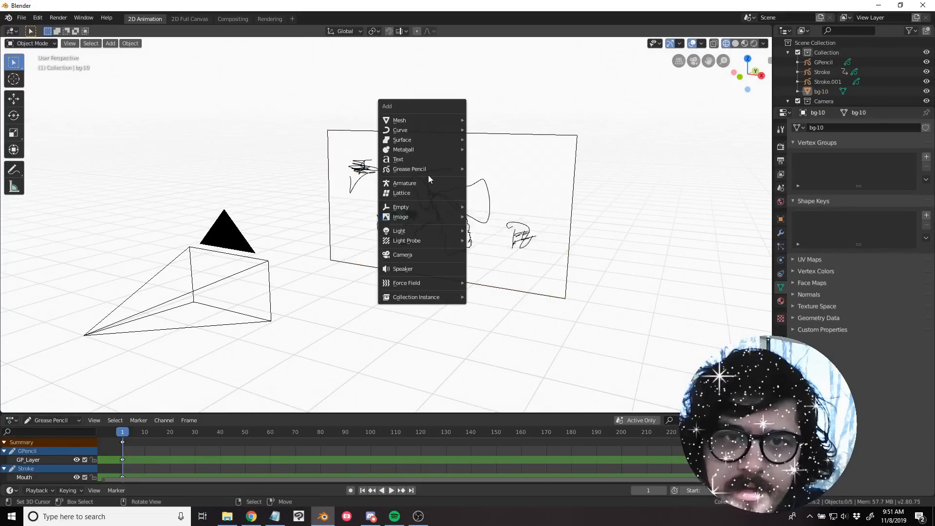
mouse_move(422, 120)
click(492, 212)
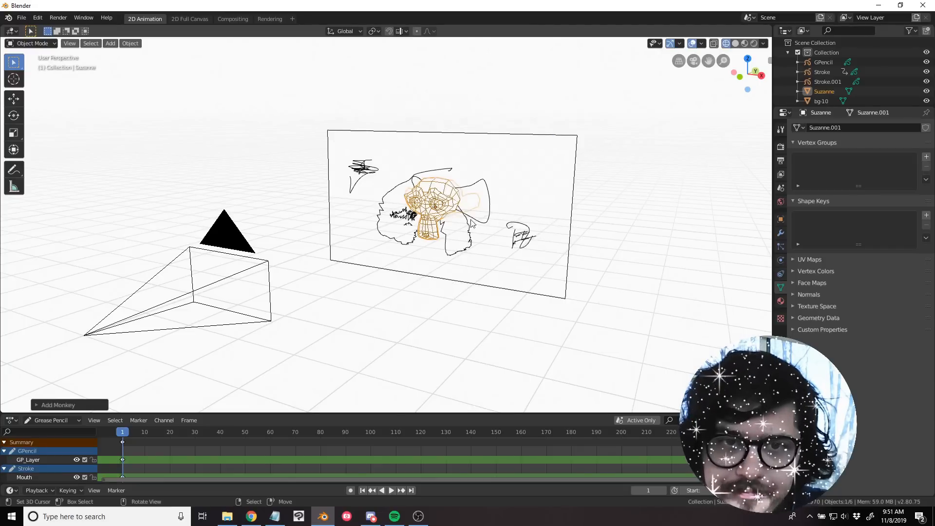
middle_drag(490, 238, 416, 121)
click(414, 117)
key(x)
click(413, 111)
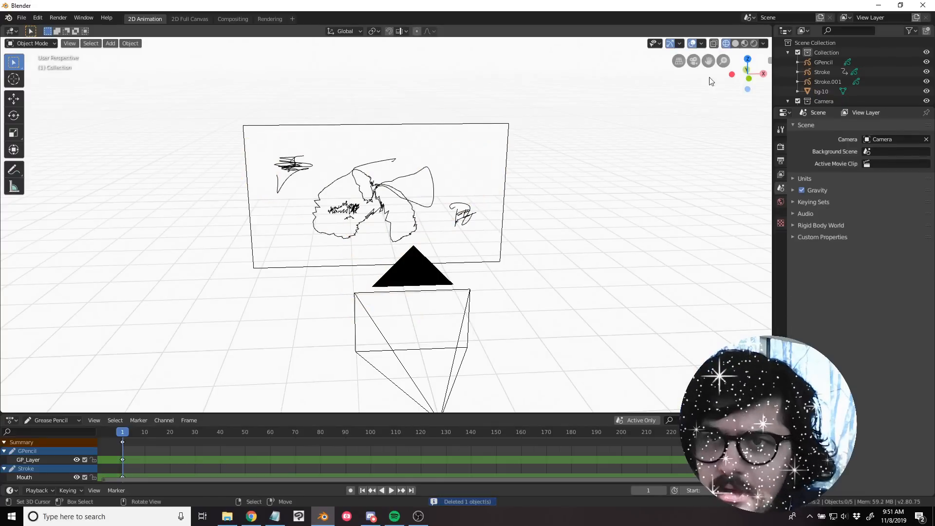
Compare the scene in Solid, Look Dev and Rendered shading from different angles.
click(737, 44)
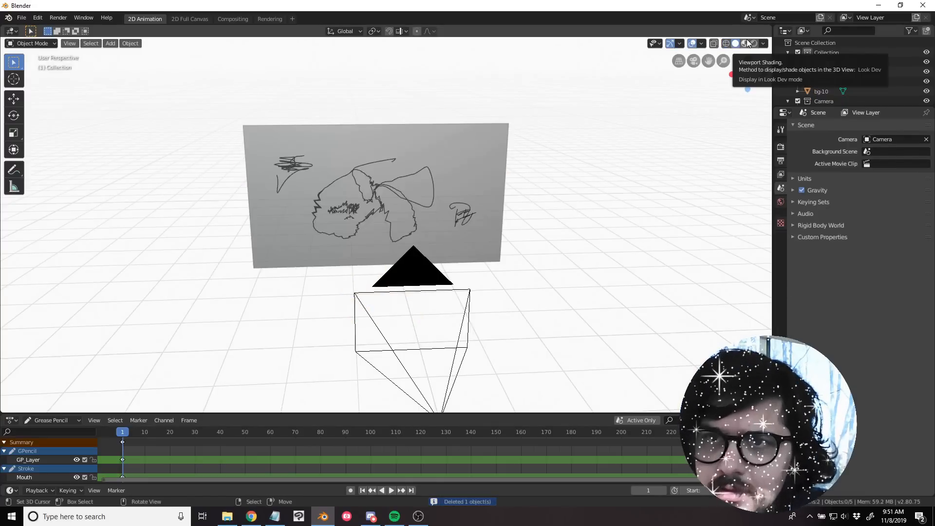
click(748, 44)
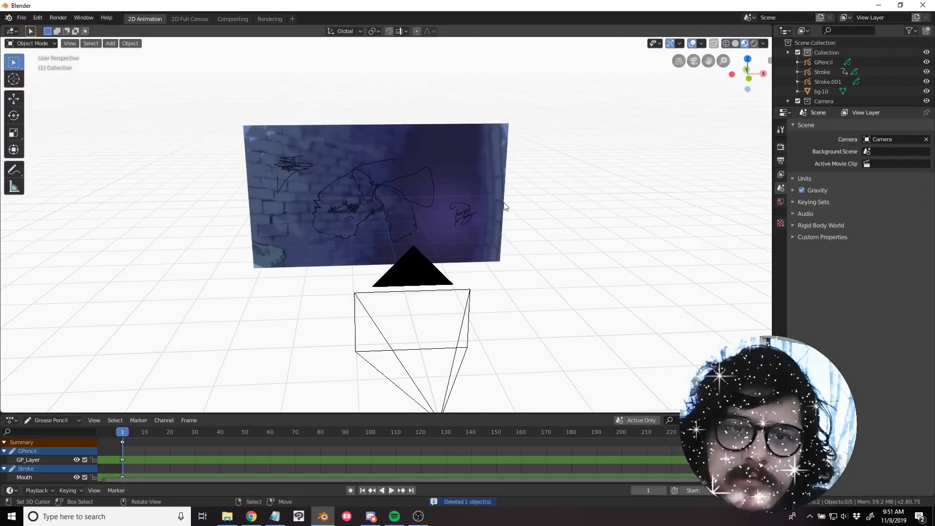
middle_drag(502, 205, 341, 157)
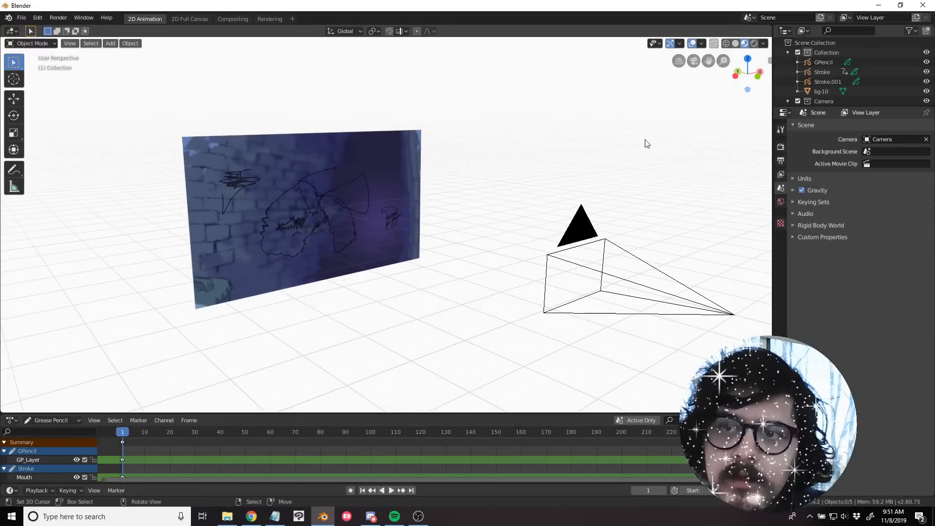
click(755, 43)
mouse_move(448, 180)
middle_down()
mouse_move(340, 186)
mouse_move(369, 173)
middle_up()
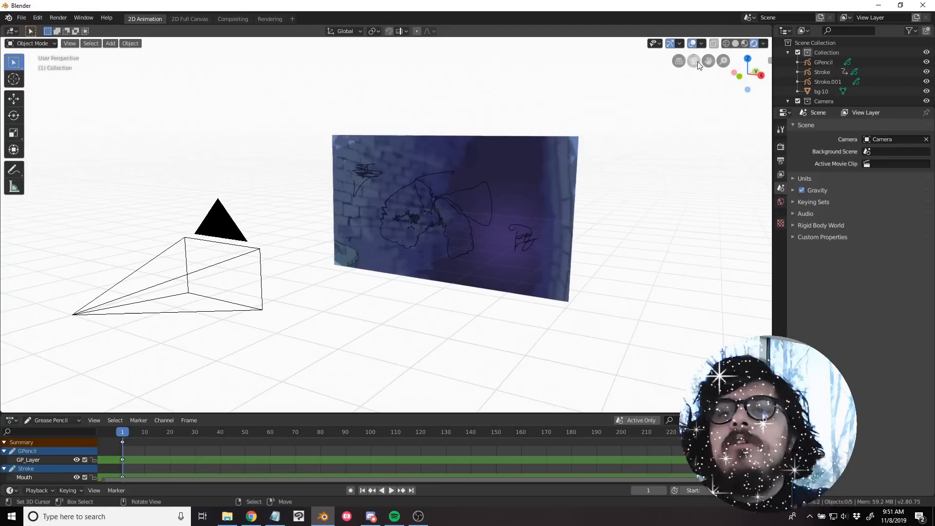
Add a Monkey mesh in front of the bg-10 plane and scale it up.
scroll(414, 224, up, 2)
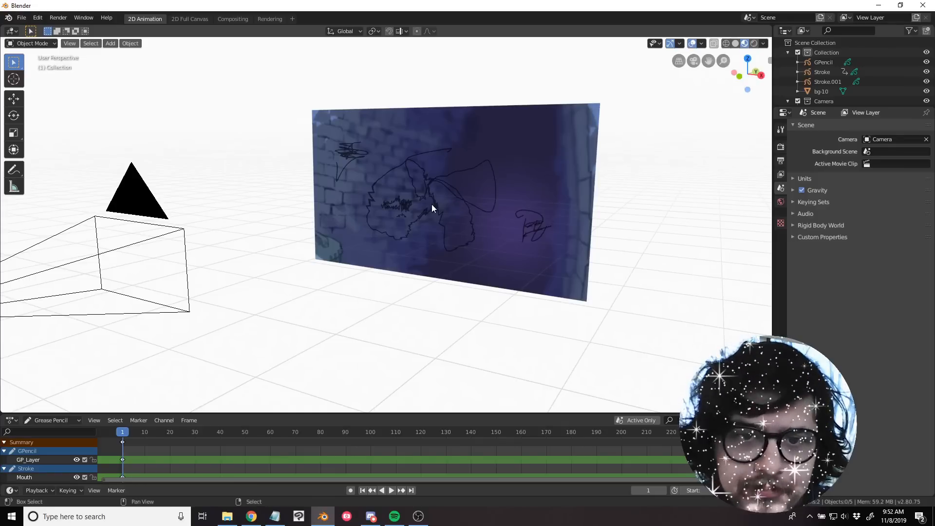
key(shift+a)
mouse_move(432, 204)
click(480, 295)
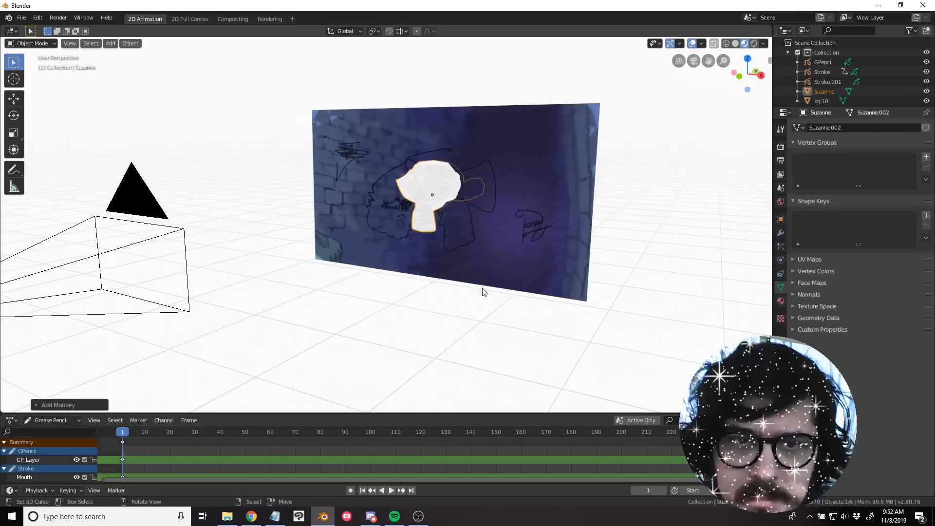
key(s)
click(524, 222)
Duplicate the monkey twice, placing the copies in a row towards the camera, and clear the selection.
middle_drag(524, 222, 493, 224)
key(shift+d)
click(401, 225)
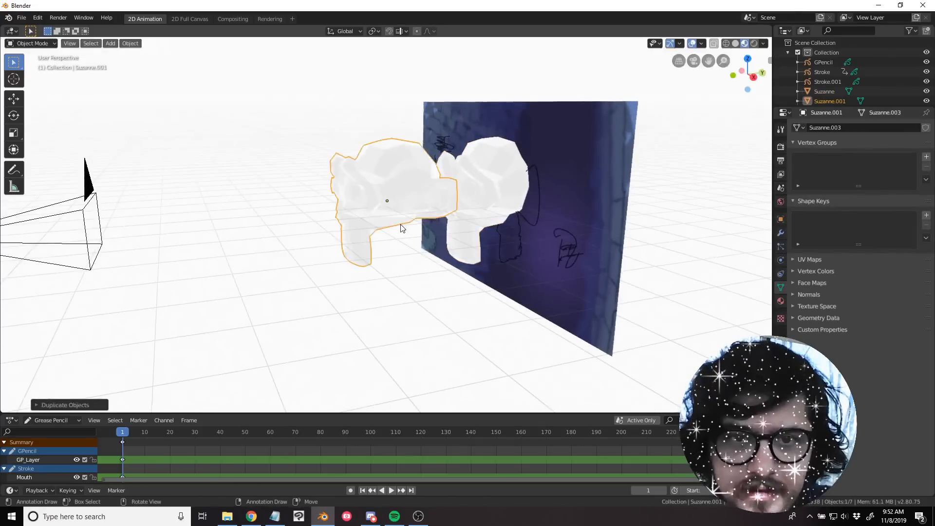
key(shift+d)
click(339, 216)
middle_drag(339, 216, 451, 229)
key(alt+a)
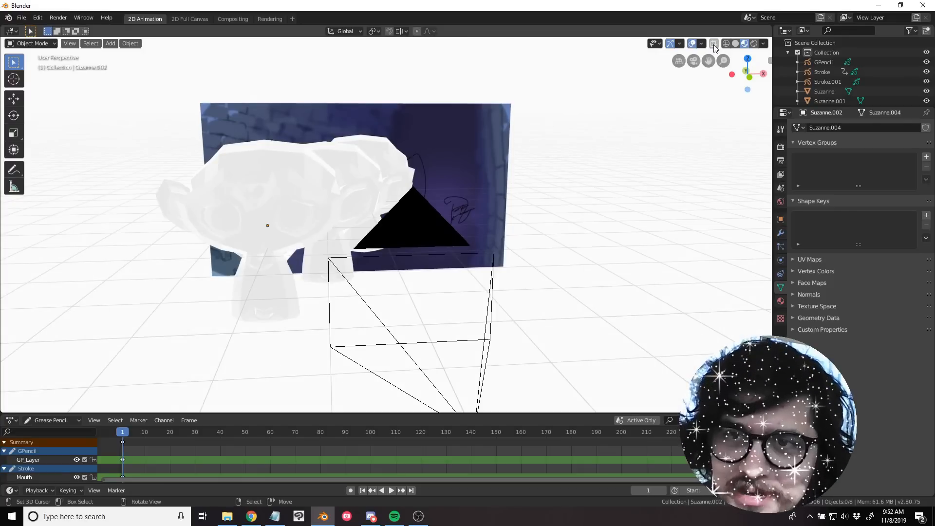
Show the three monkeys in Wireframe shading with X-ray turned on and inspect them from above.
click(726, 44)
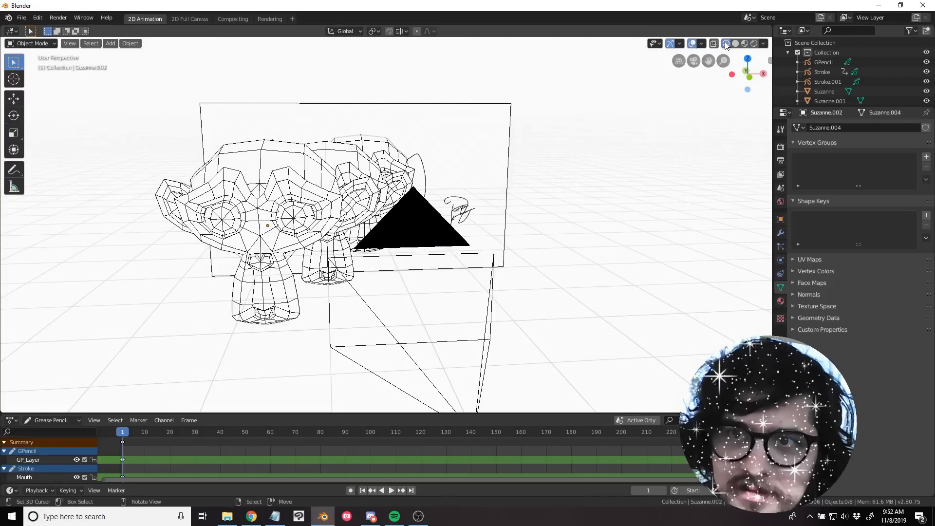
click(715, 43)
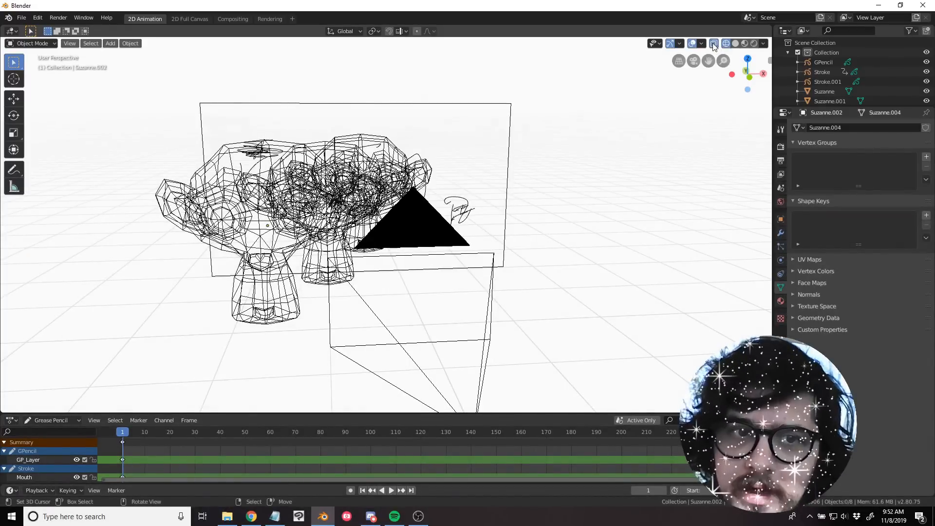
middle_drag(390, 154, 585, 55)
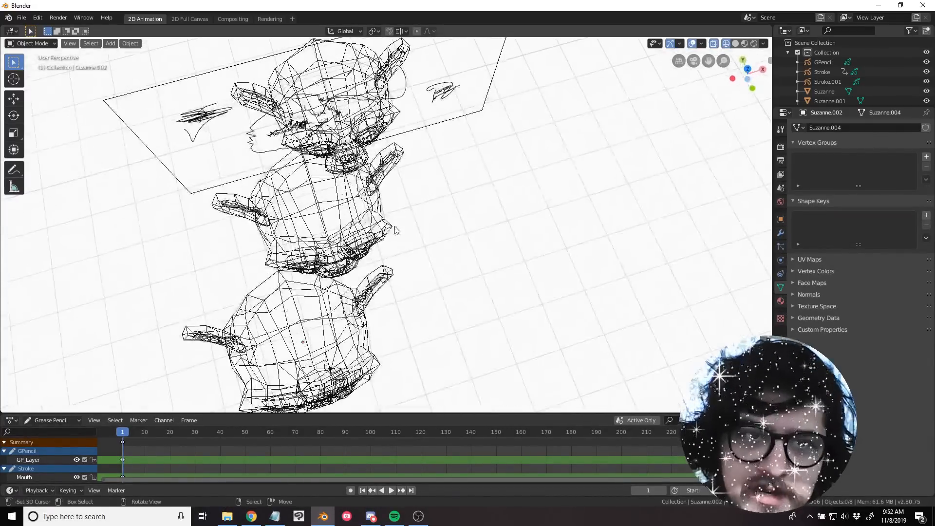
Switch the viewport to Solid shading and compare the monkeys with X-ray off and on, leaving X-ray on.
click(735, 44)
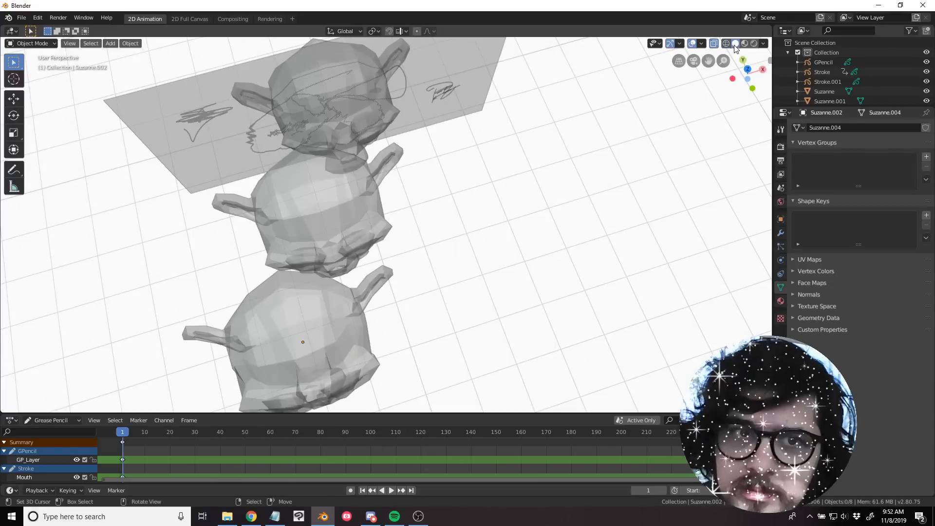
middle_drag(411, 181, 425, 118)
middle_drag(402, 166, 590, 129)
click(715, 44)
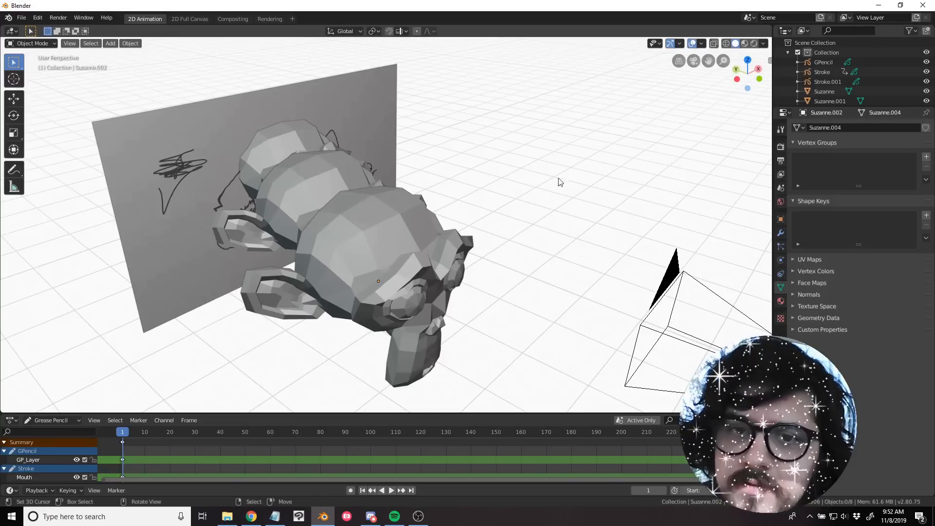
key(alt+z)
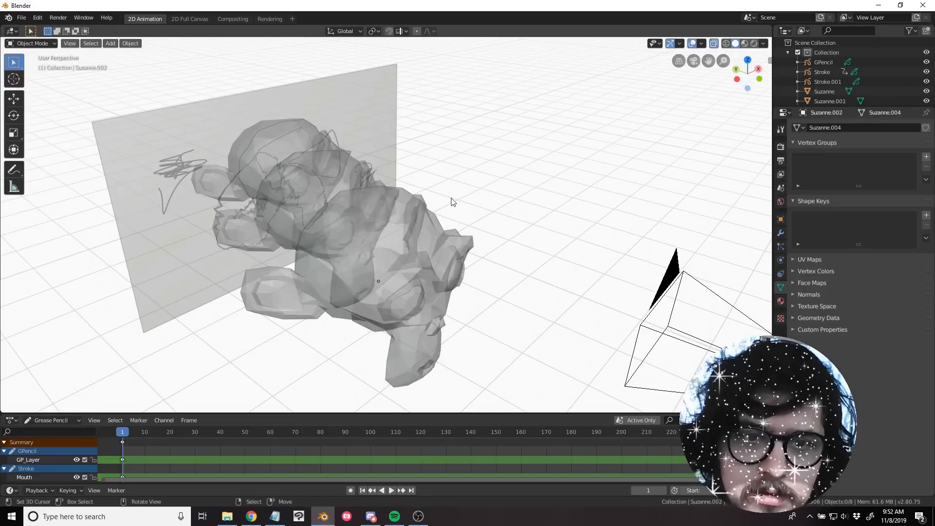
key(alt+z)
key(alt+z)
mouse_move(451, 203)
middle_down()
mouse_move(407, 203)
mouse_move(473, 182)
mouse_move(411, 197)
mouse_move(343, 238)
mouse_move(367, 257)
mouse_move(441, 198)
middle_up()
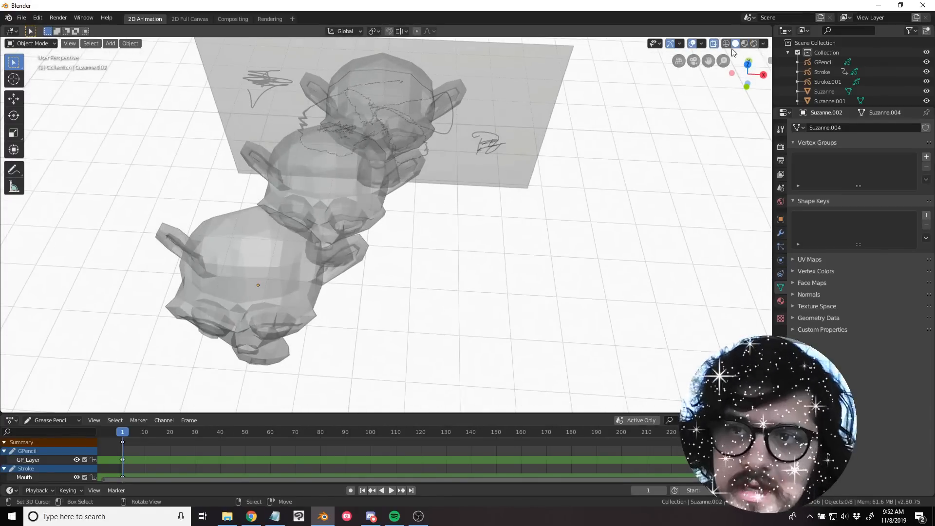
Switch the viewport to Look Dev shading so the background plane and the monkeys show their materials.
mouse_move(488, 230)
middle_down()
mouse_move(455, 218)
mouse_move(488, 193)
mouse_move(489, 208)
middle_up()
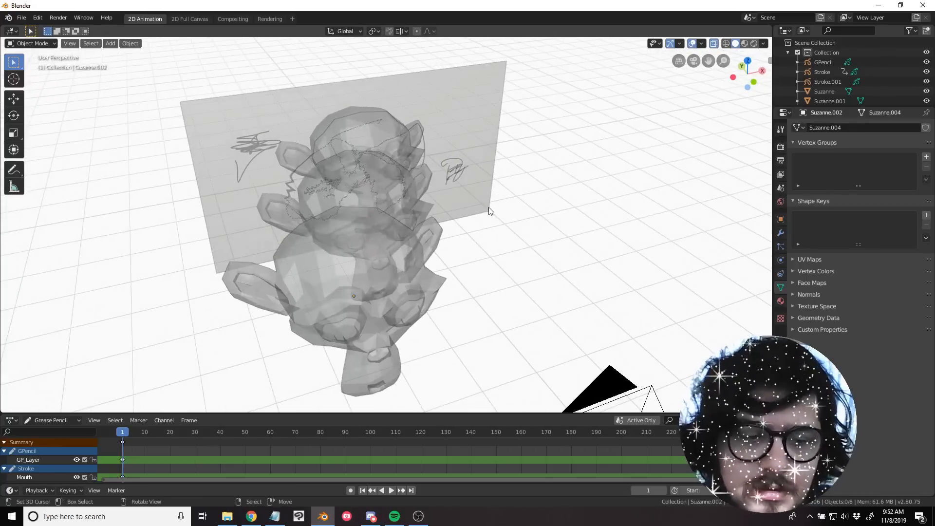
key(z)
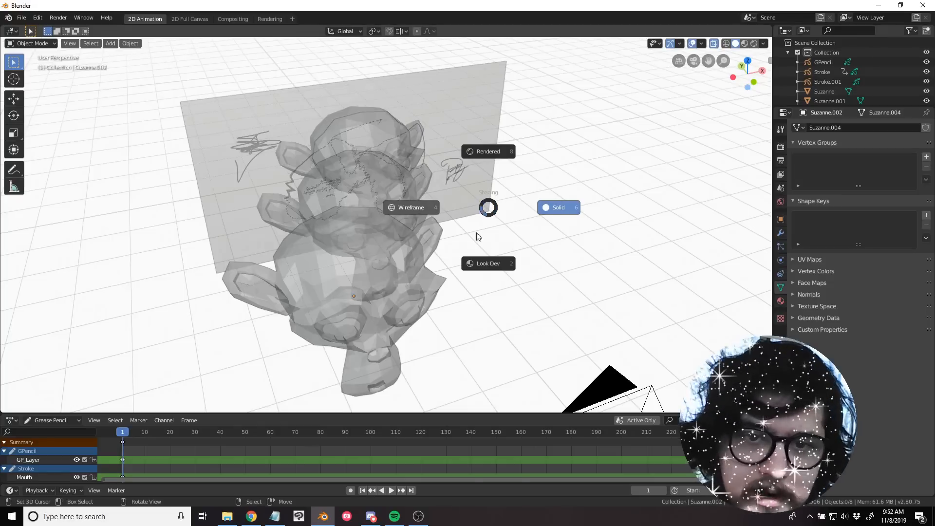
click(487, 269)
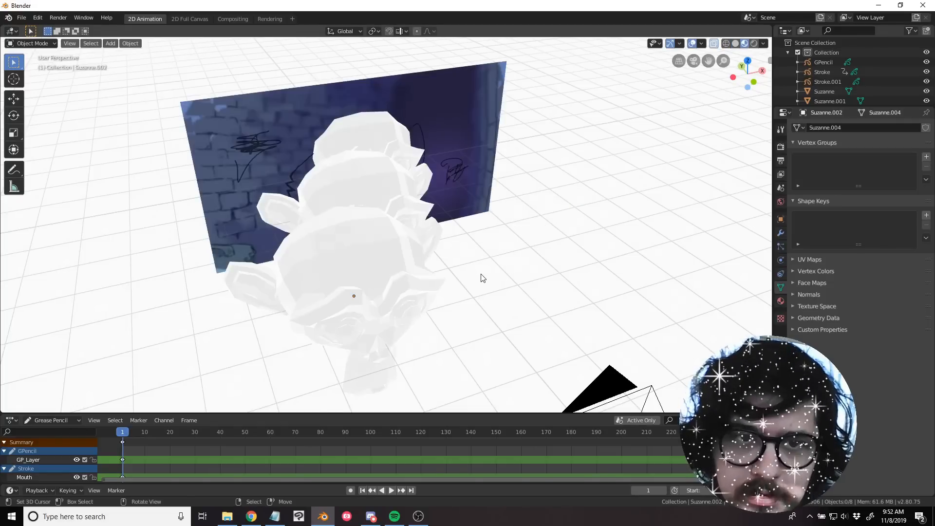
Delete all three monkey meshes from in front of the background plane and return to the camera view.
click(369, 259)
shift+click(383, 146)
shift+click(396, 176)
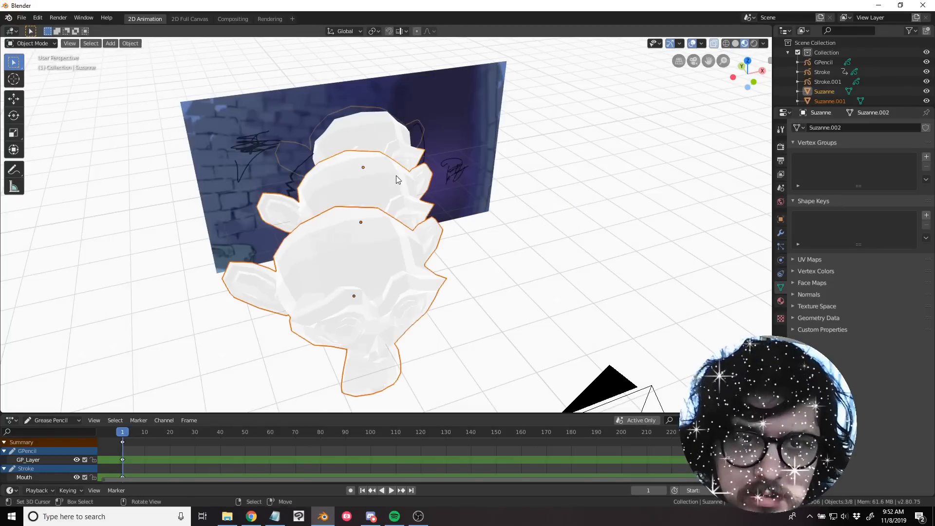
key(Delete)
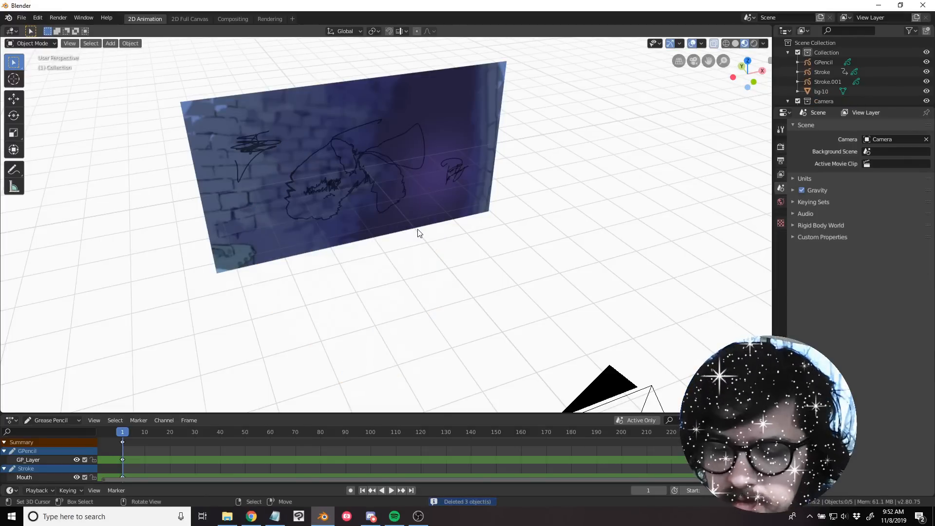
key(KP_0)
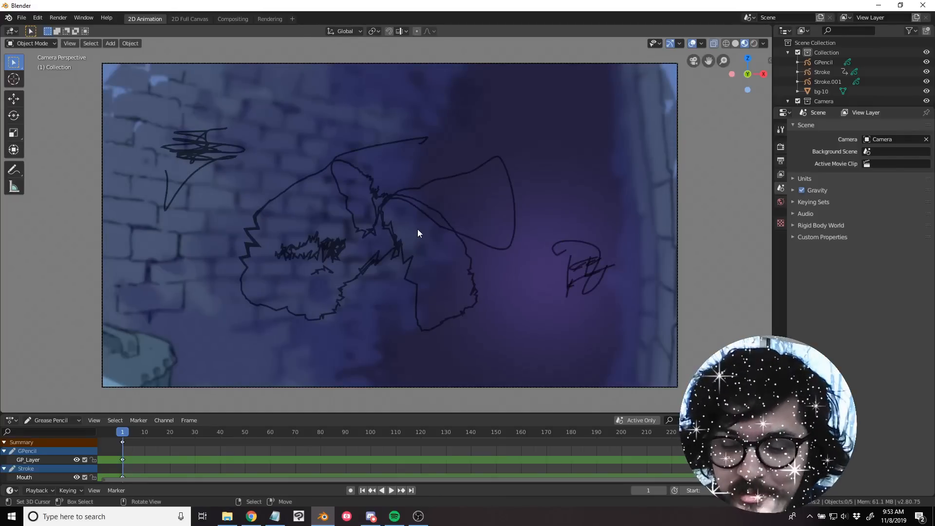
View the scene from the side, select the Stroke drawing and centre the view on it.
key(KP_3)
middle_drag(299, 193, 353, 197)
click(129, 178)
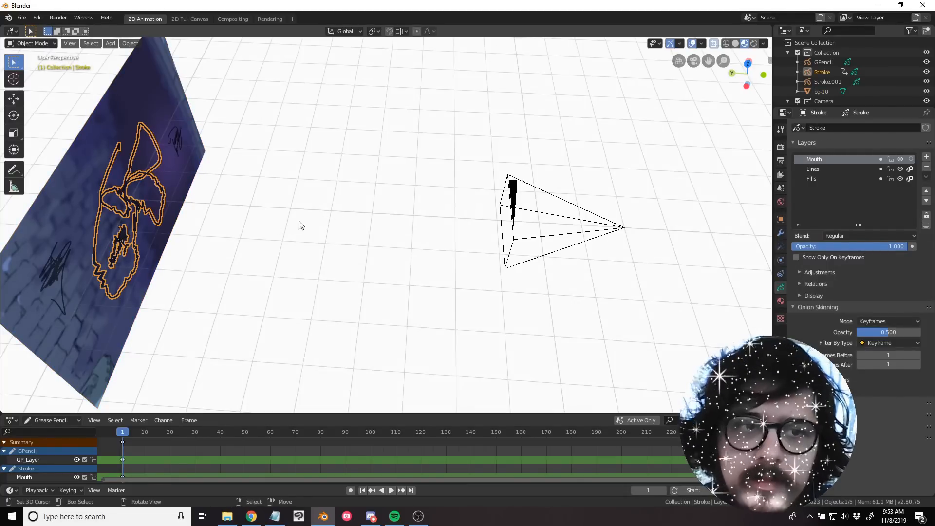
middle_drag(299, 224, 330, 229)
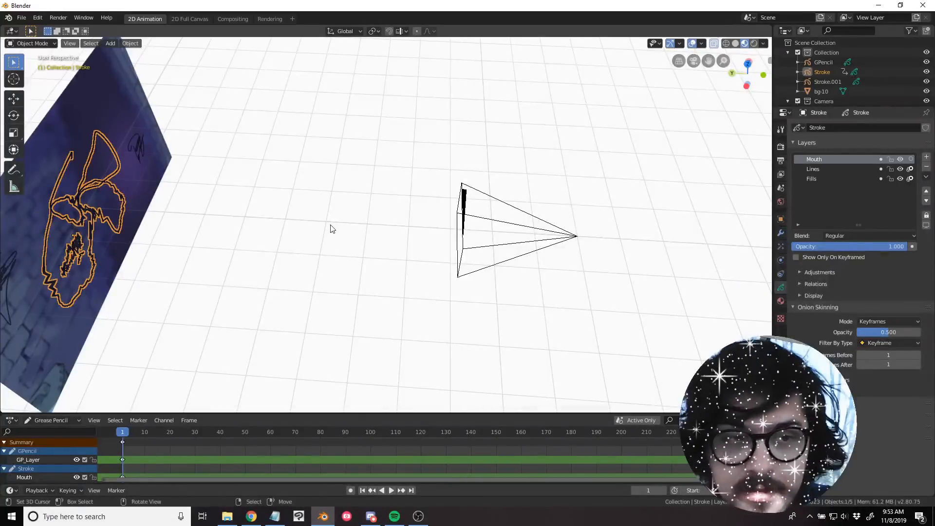
key(KP_Decimal)
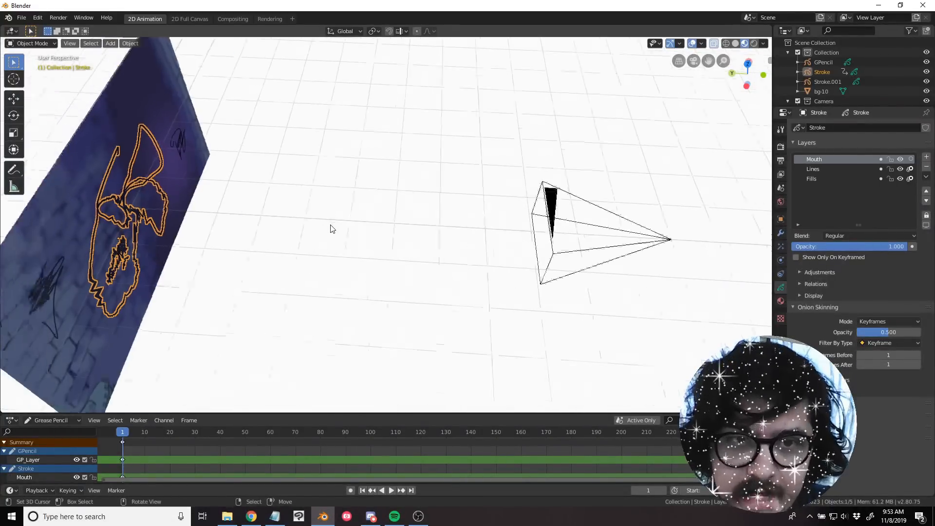
scroll(460, 271, down, 6)
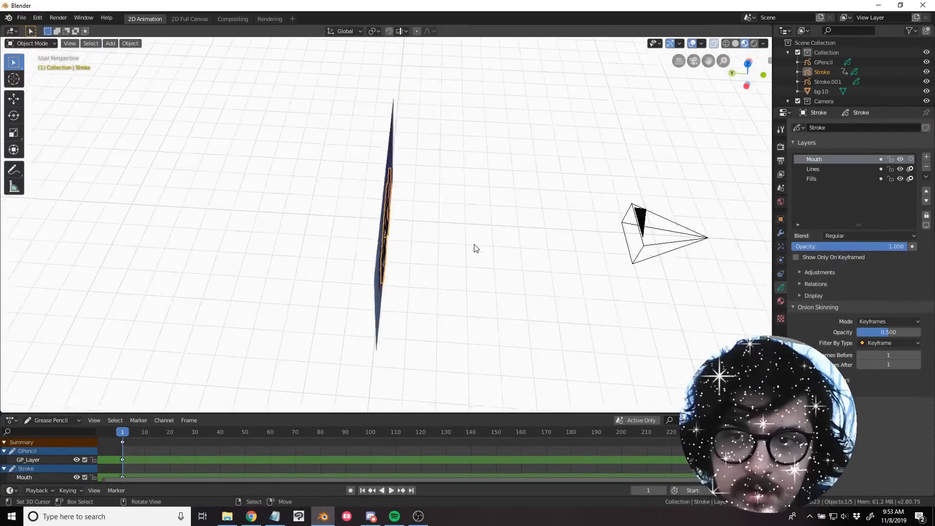
Select the camera object, frame the view on it and look around it.
click(636, 227)
click(636, 228)
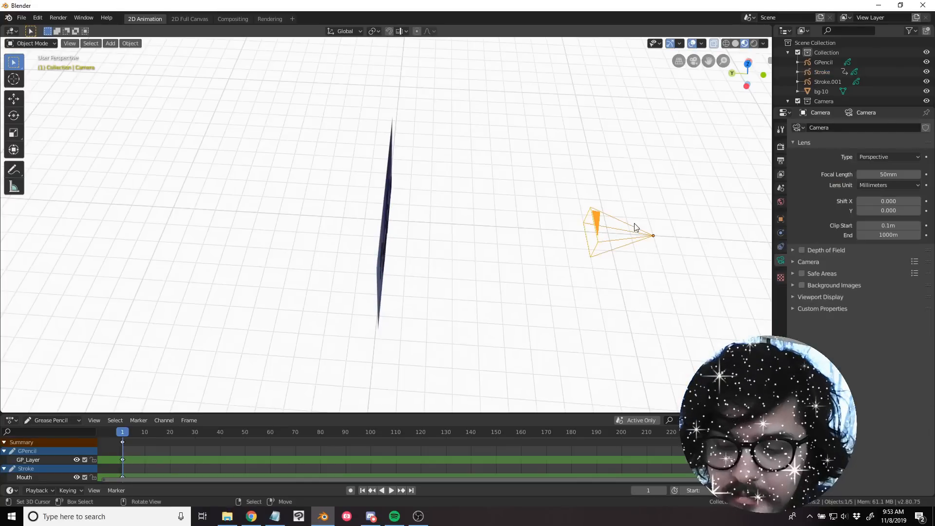
key(KP_Decimal)
scroll(432, 200, down, 3)
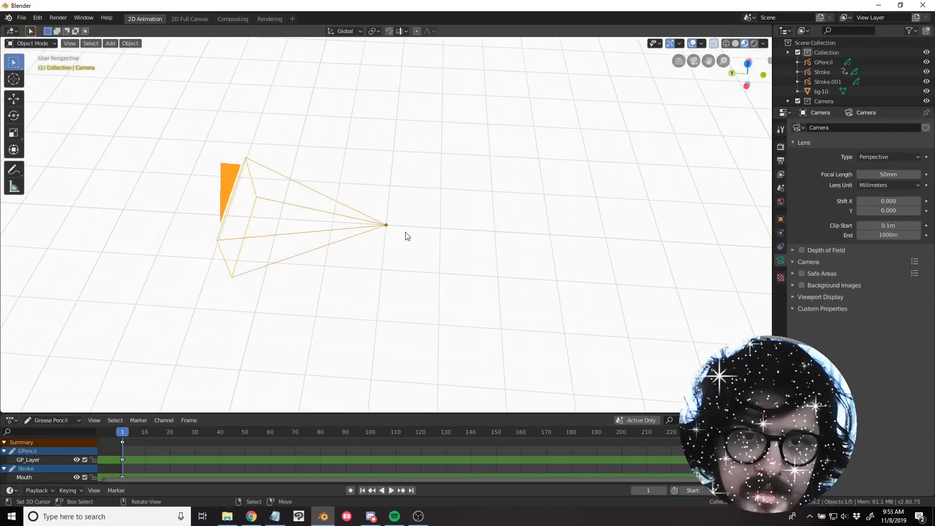
middle_drag(396, 235, 387, 209)
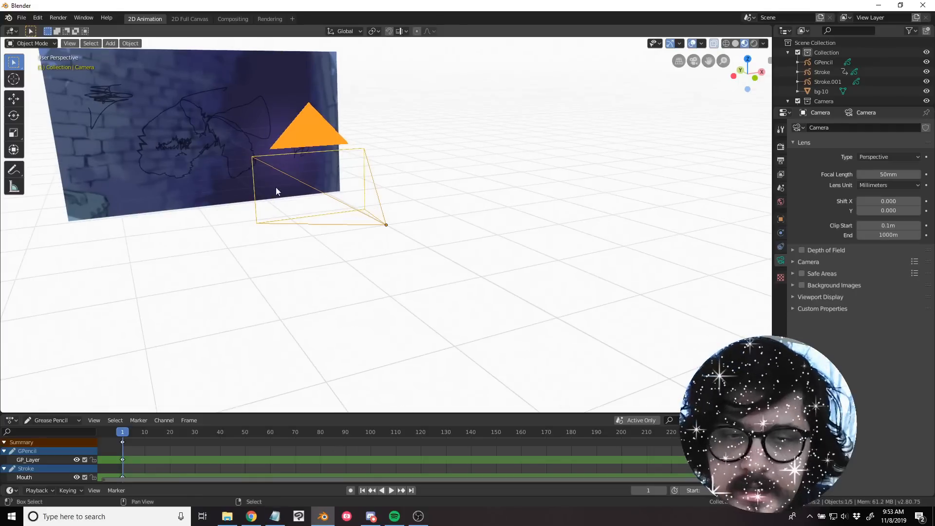
Frame the view on the bg-10 plane, then return to the camera view with nothing selected.
click(196, 126)
key(KP_Decimal)
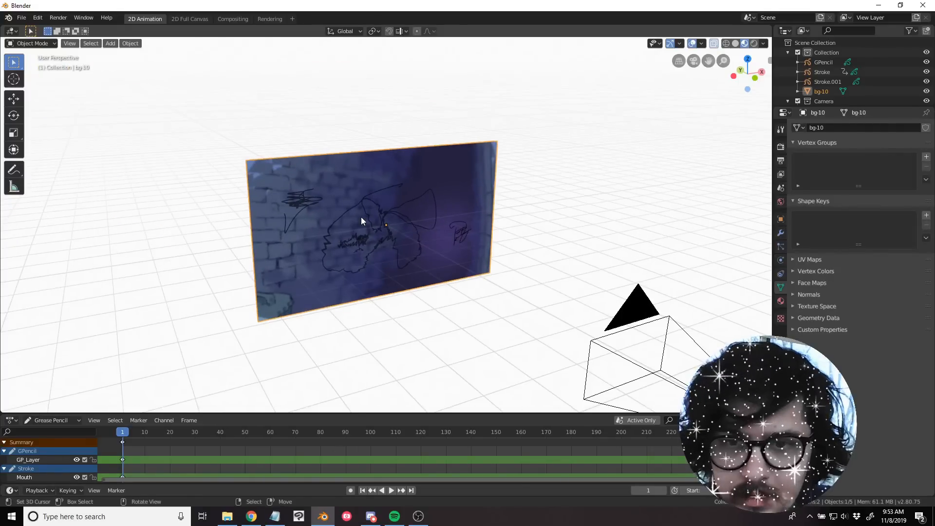
key(KP_0)
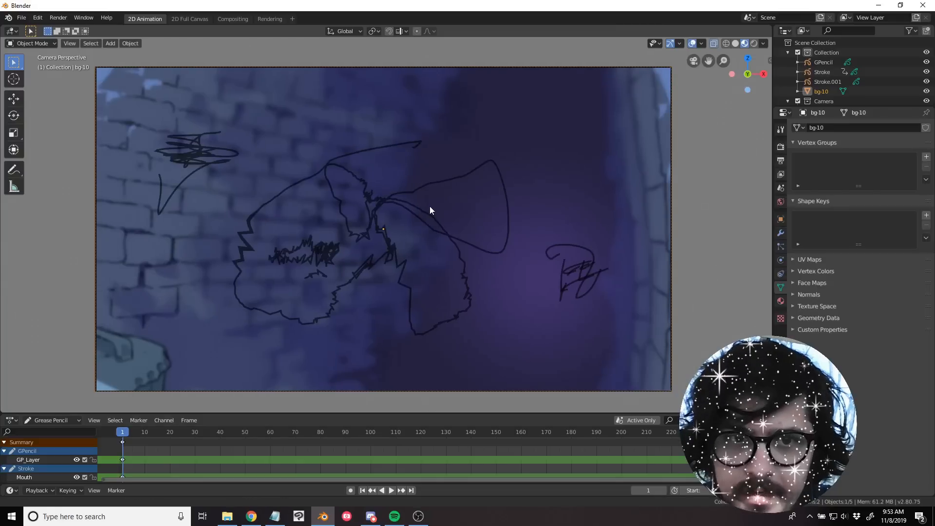
key(alt+a)
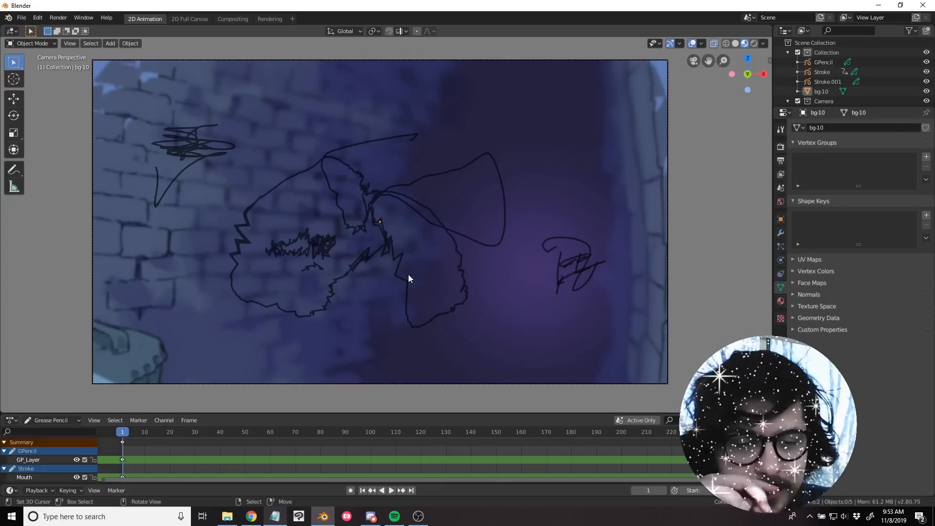
scroll(442, 238, down, 1)
scroll(409, 258, up, 1)
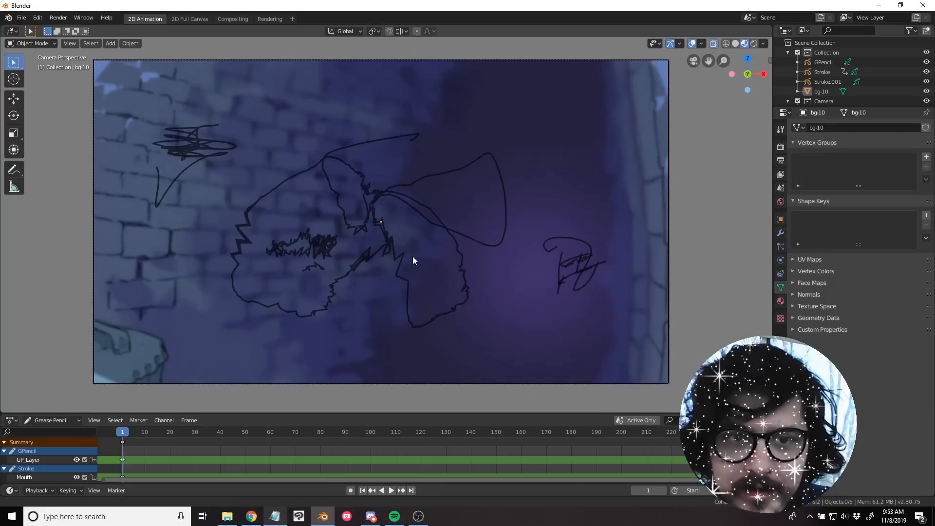
shift+middle_drag(403, 257, 417, 263)
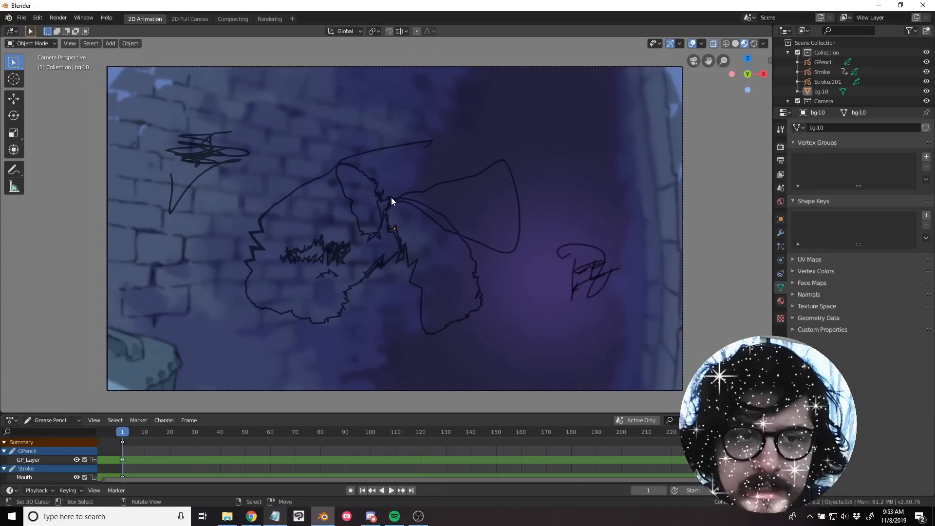
click(420, 218)
key(alt+a)
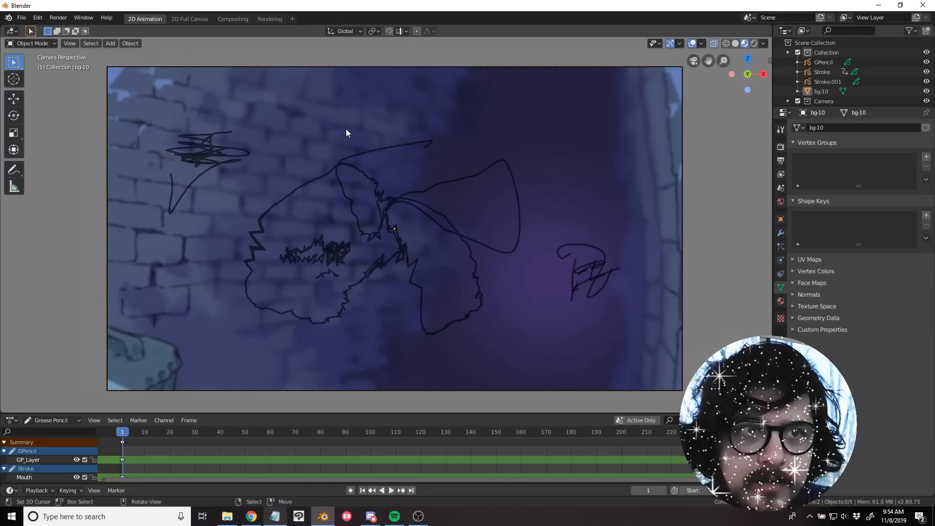
Render frame 1 as a still image, inspect the whole picture and close the render window.
click(58, 18)
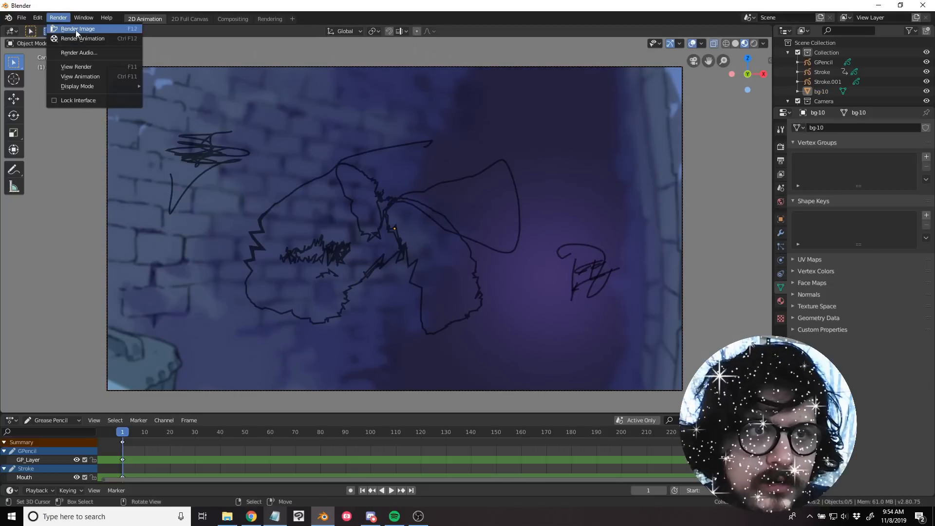
click(78, 30)
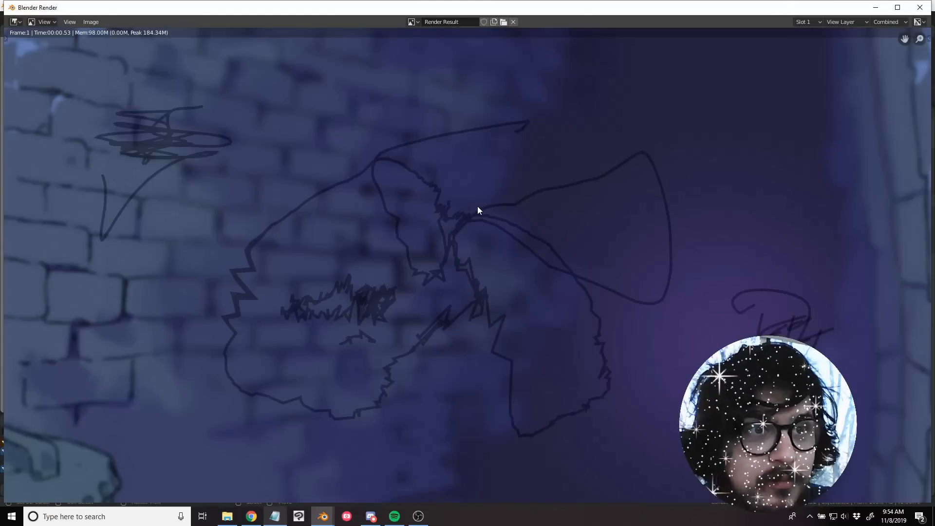
scroll(478, 210, down, 1)
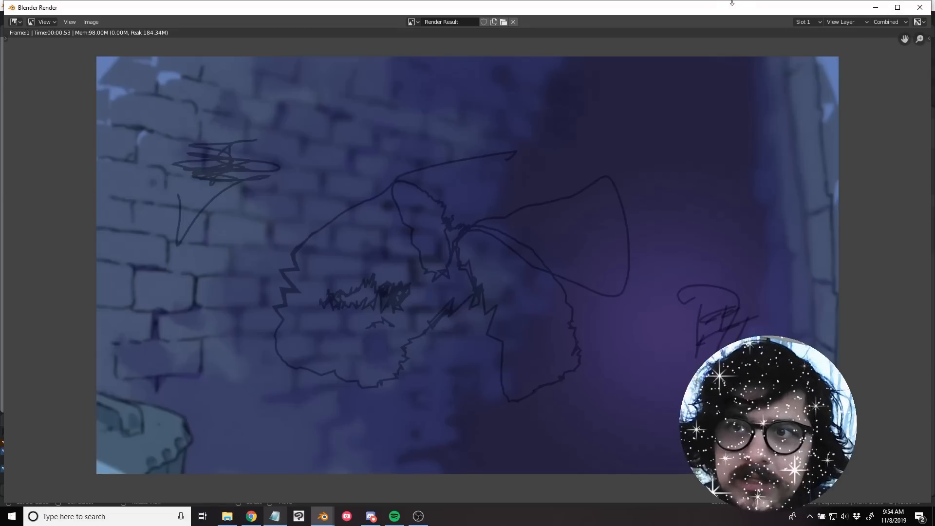
drag(721, 9, 628, 156)
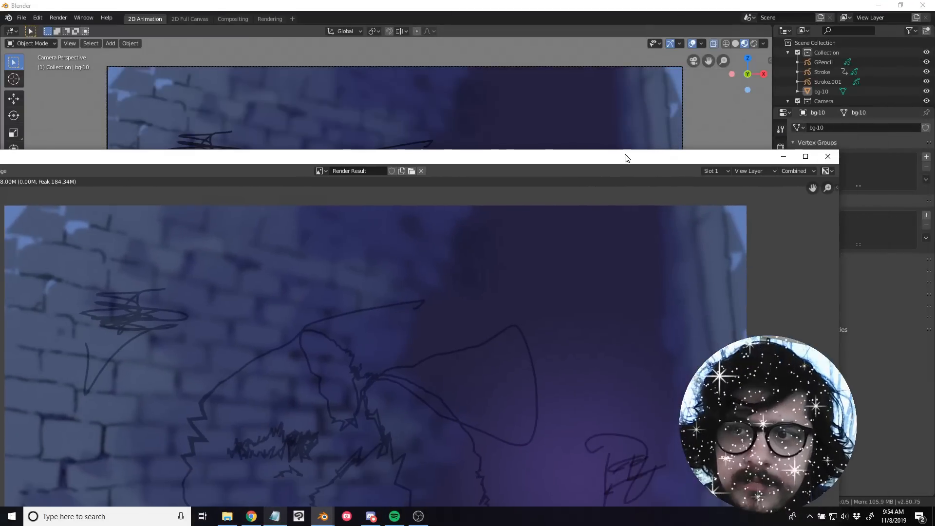
click(828, 155)
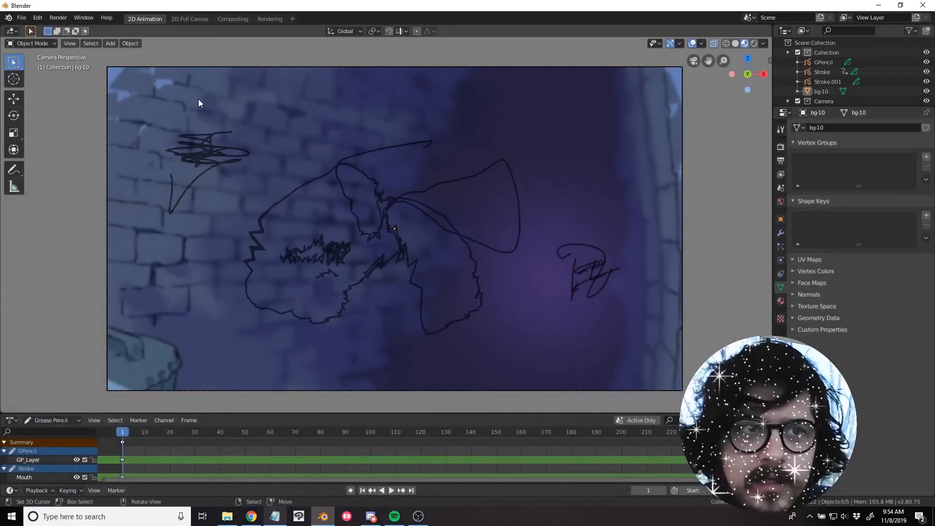
Set the render display mode to Image Editor.
click(59, 17)
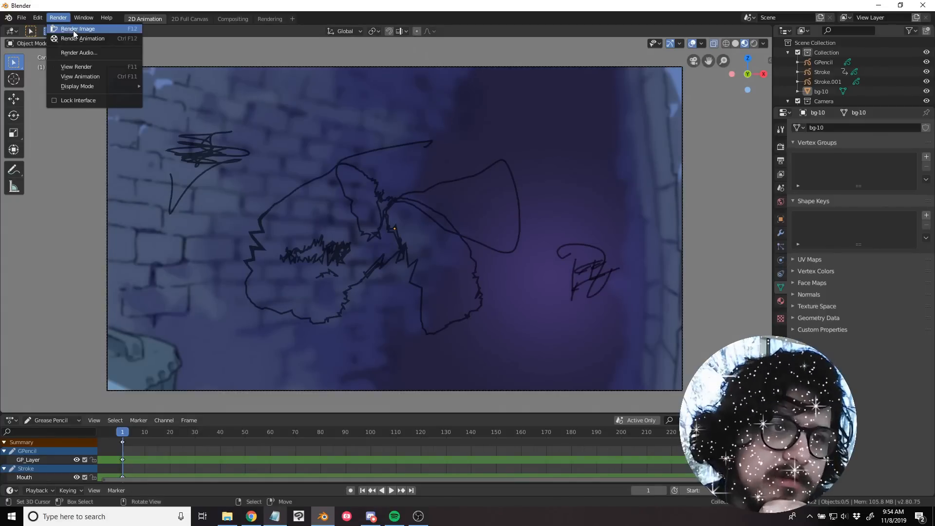
mouse_move(84, 87)
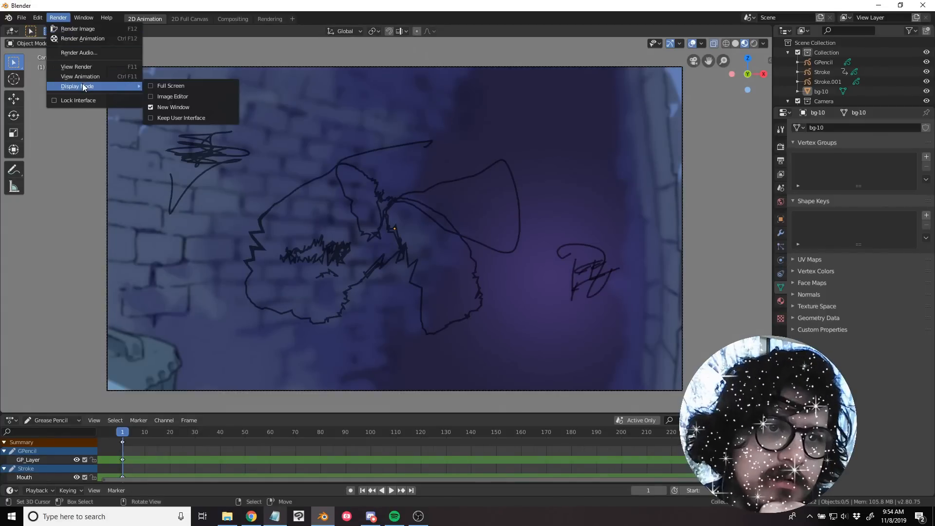
click(172, 97)
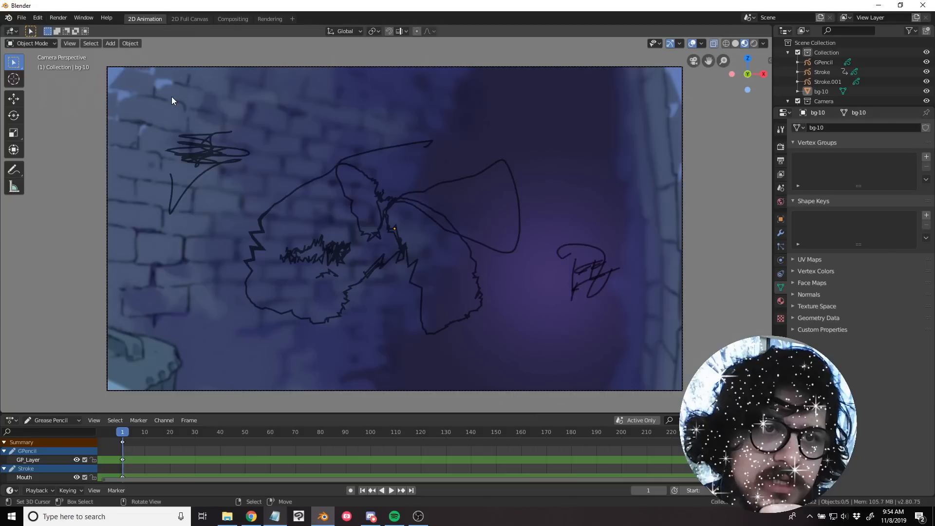
Render the still image again, view the full result and switch that area back to the 3D viewport.
click(58, 17)
click(66, 29)
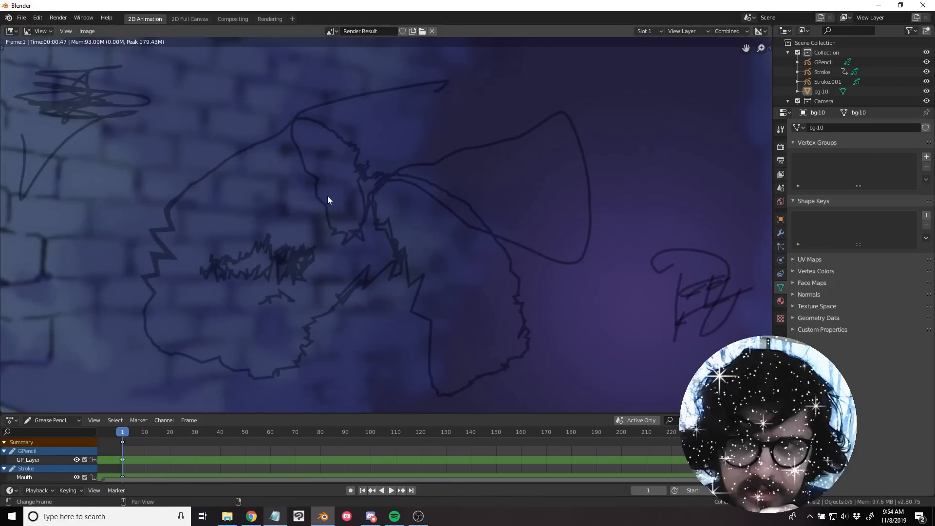
scroll(327, 195, down, 2)
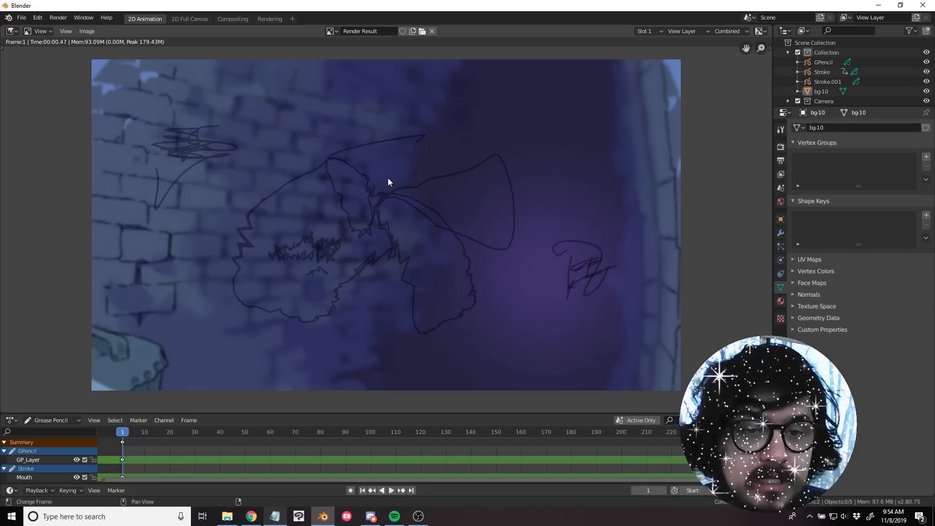
key(shift+F5)
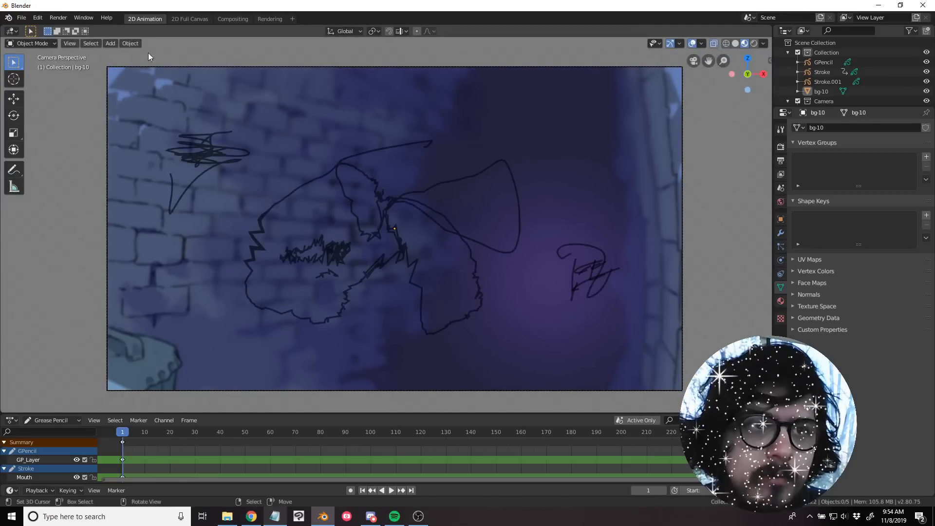
Set the render display mode back to New Window.
click(54, 18)
mouse_move(86, 90)
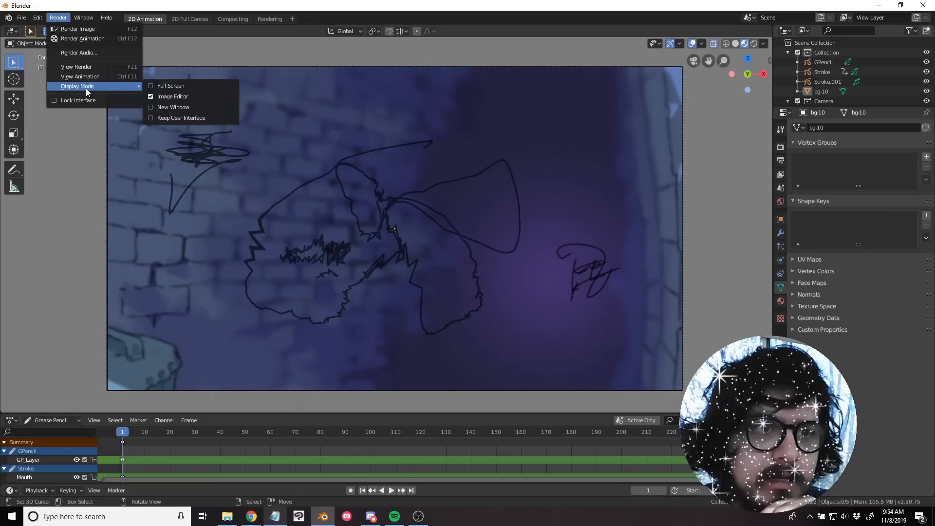
click(175, 108)
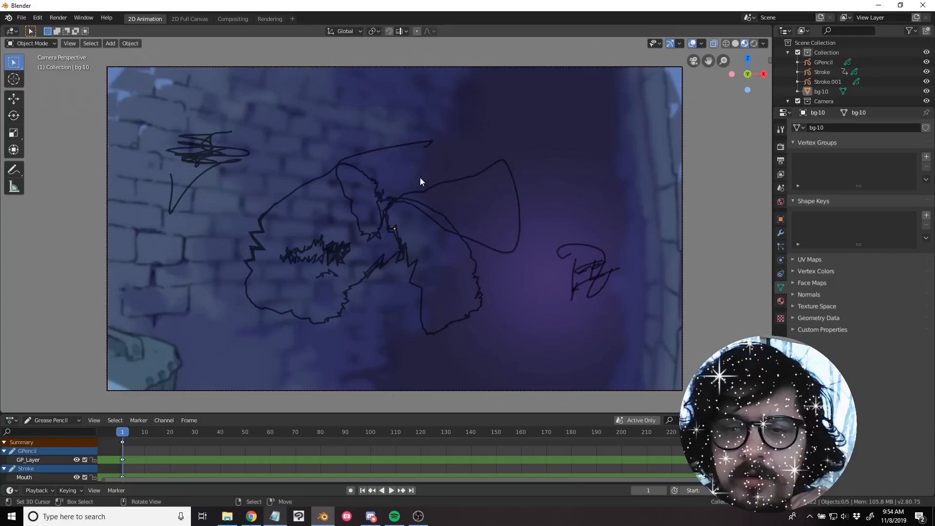
click(58, 18)
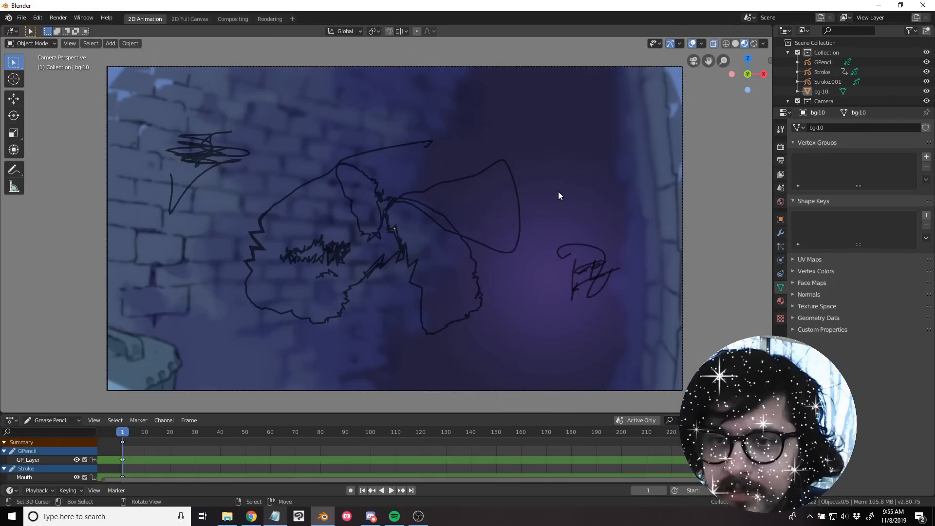
click(785, 113)
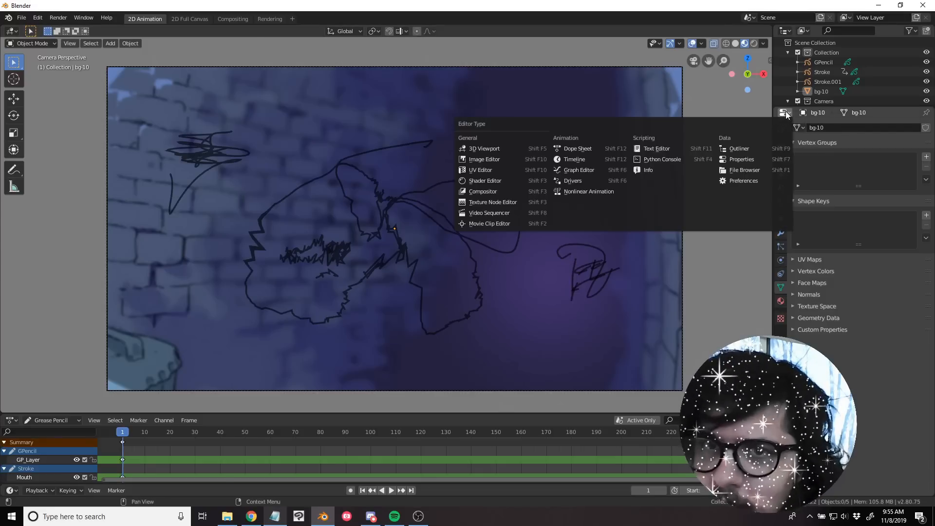
click(786, 113)
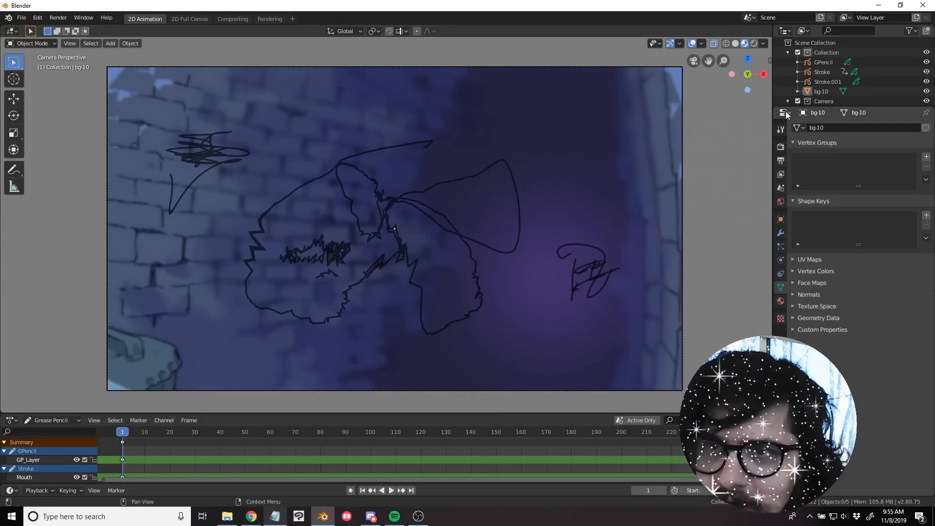
Show the scene's output properties with the resolution, frame range and file settings.
click(782, 148)
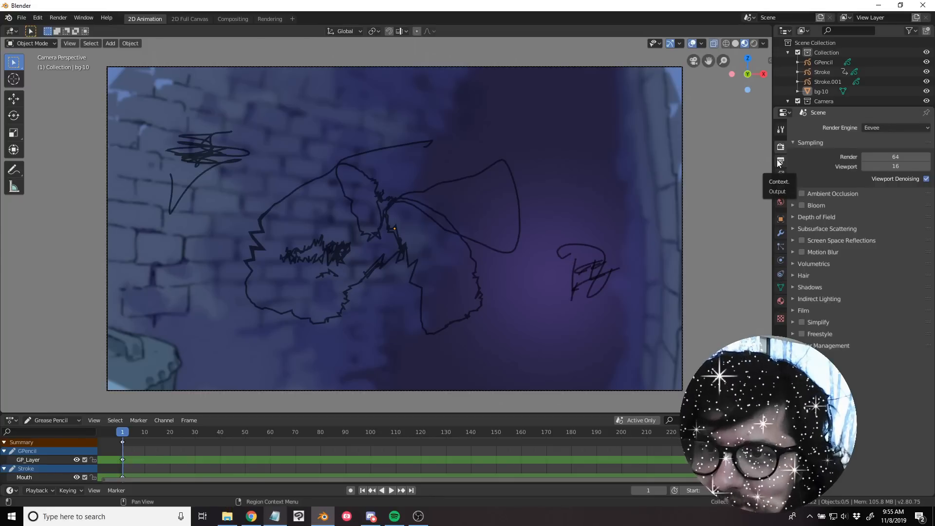
click(780, 163)
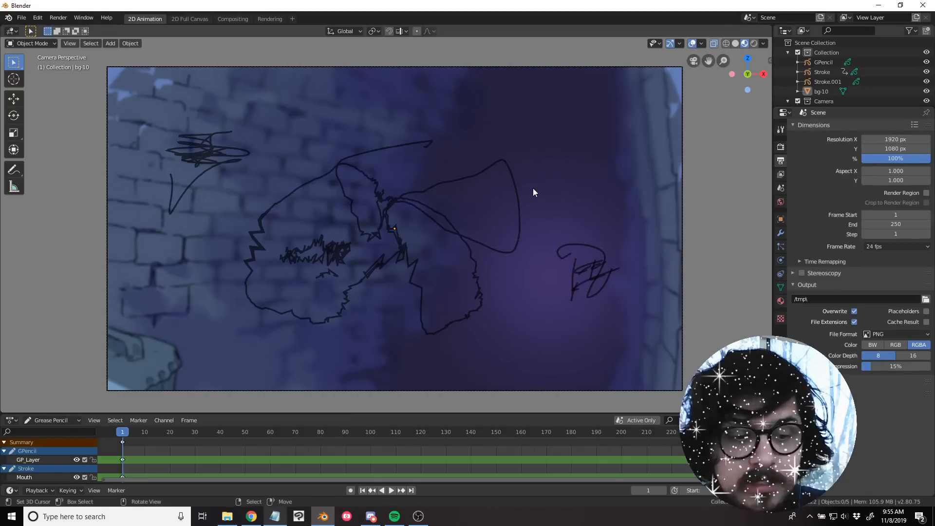
shift+middle_drag(510, 182, 485, 183)
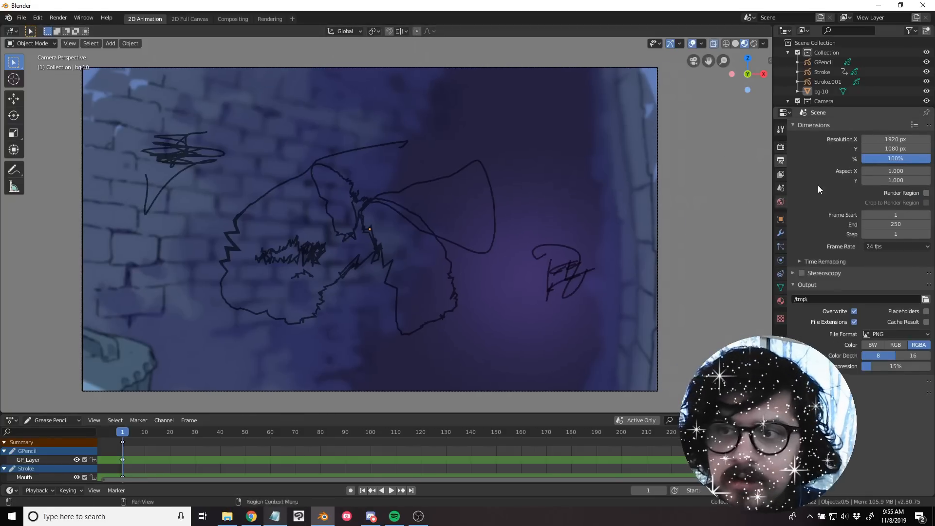
Try a render resolution scale of 50% and set it back to 100%.
click(897, 160)
text(50)
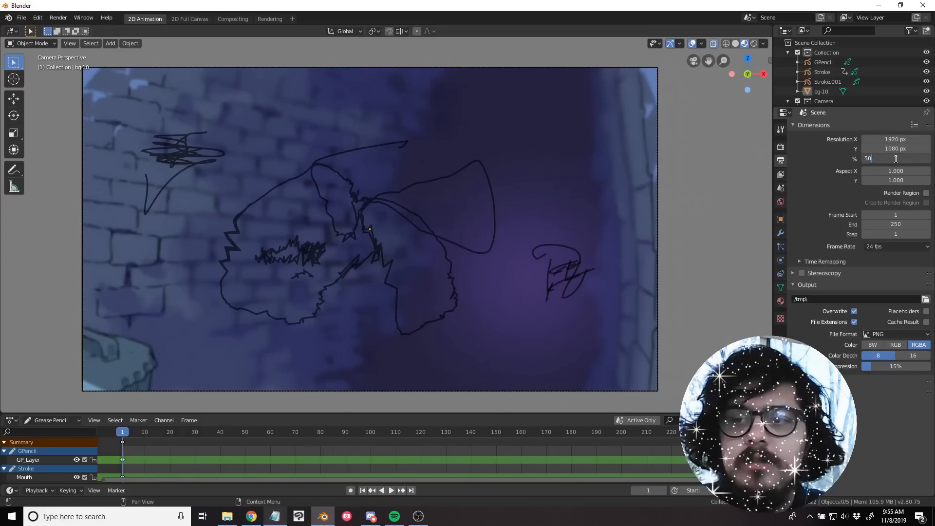
double_click(894, 159)
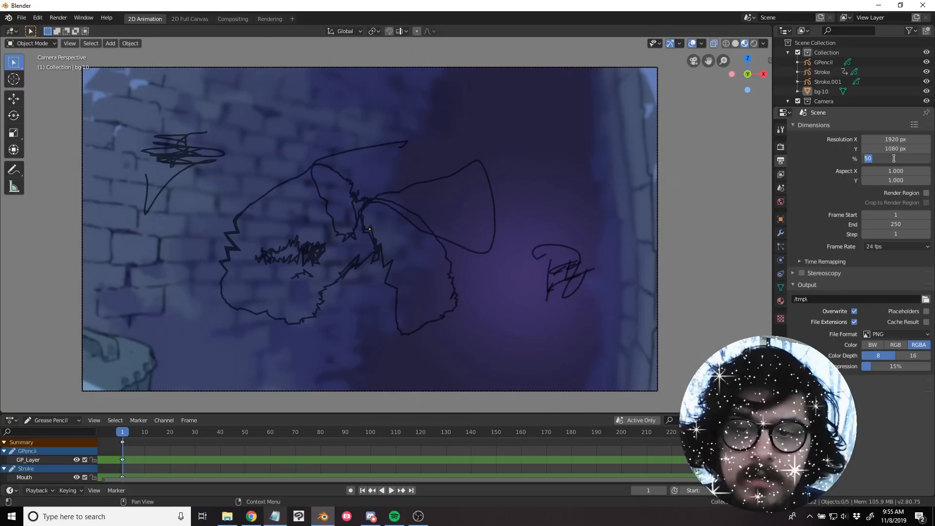
text(100)
key(Return)
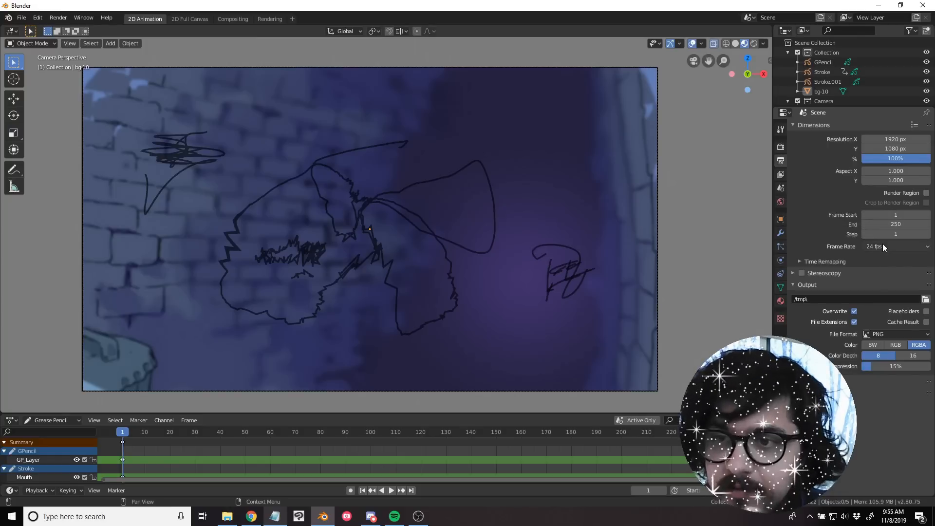
Review the available frame rates, keeping 24 fps, and bring the output file settings into view.
click(882, 246)
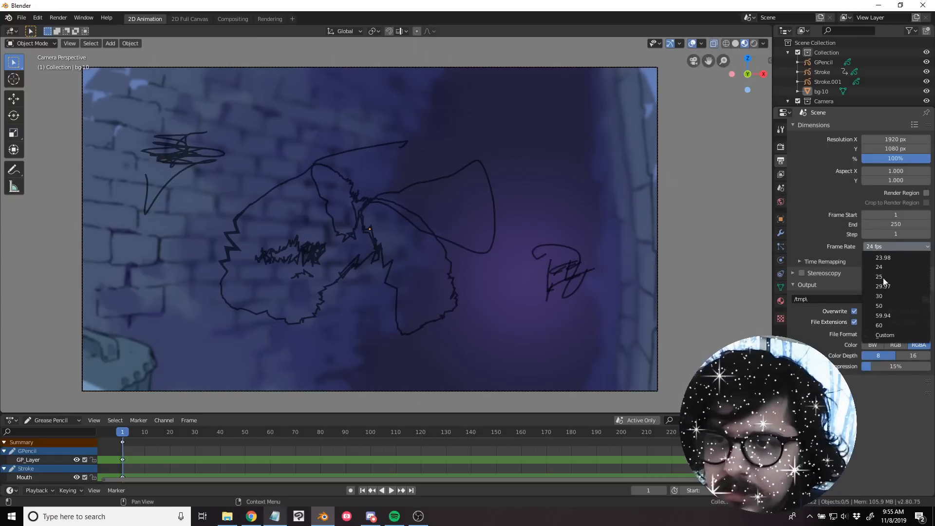
click(876, 245)
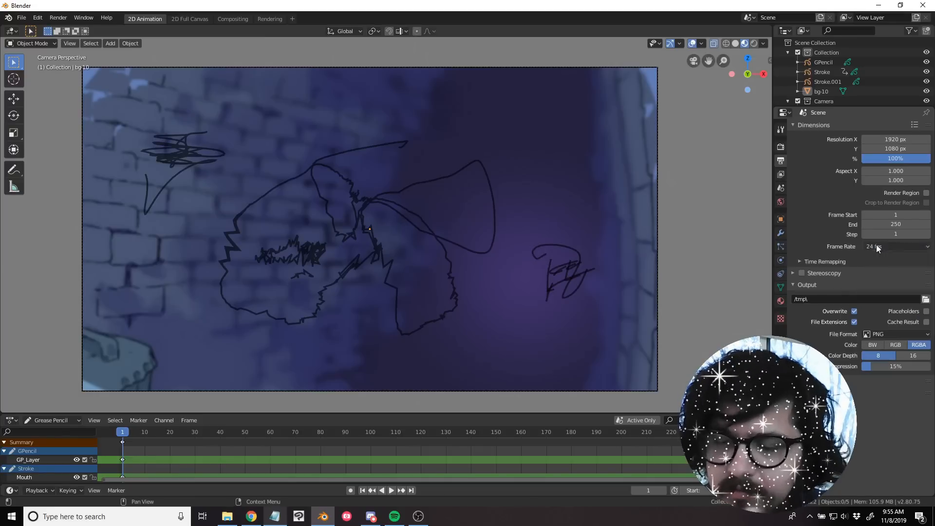
click(807, 285)
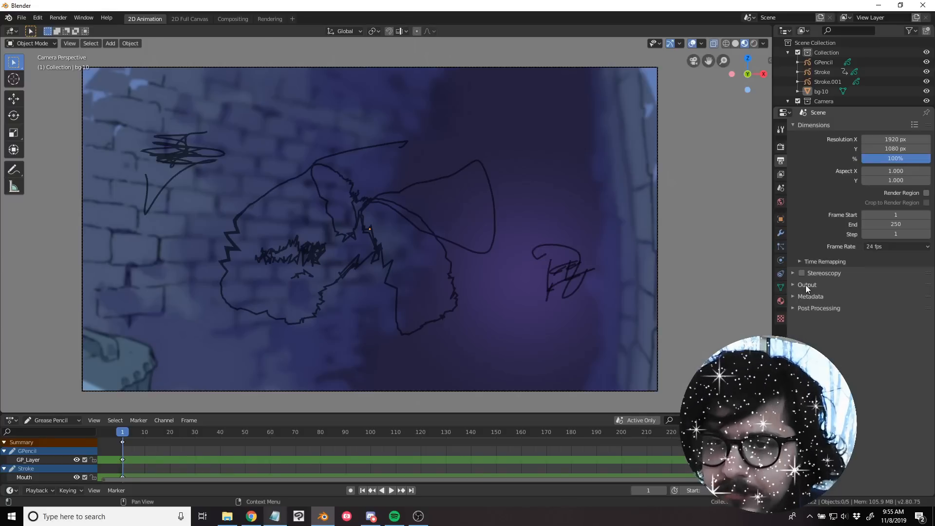
click(806, 285)
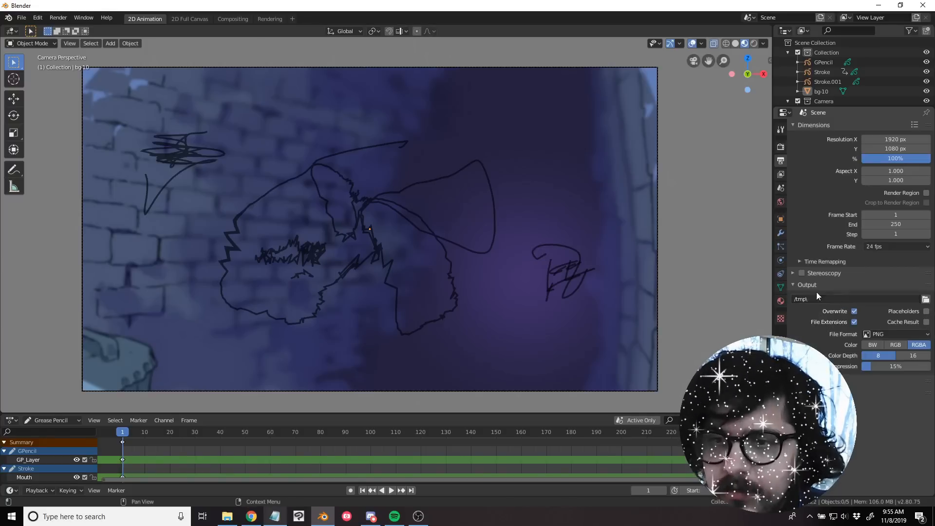
Set the render output path to the Witches On Tinder folder with the file name My Animation.
click(926, 299)
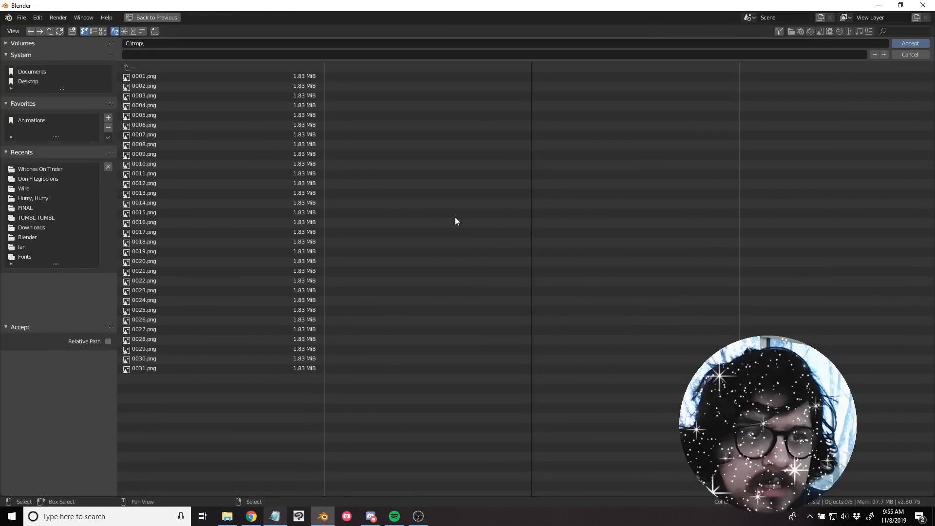
click(46, 169)
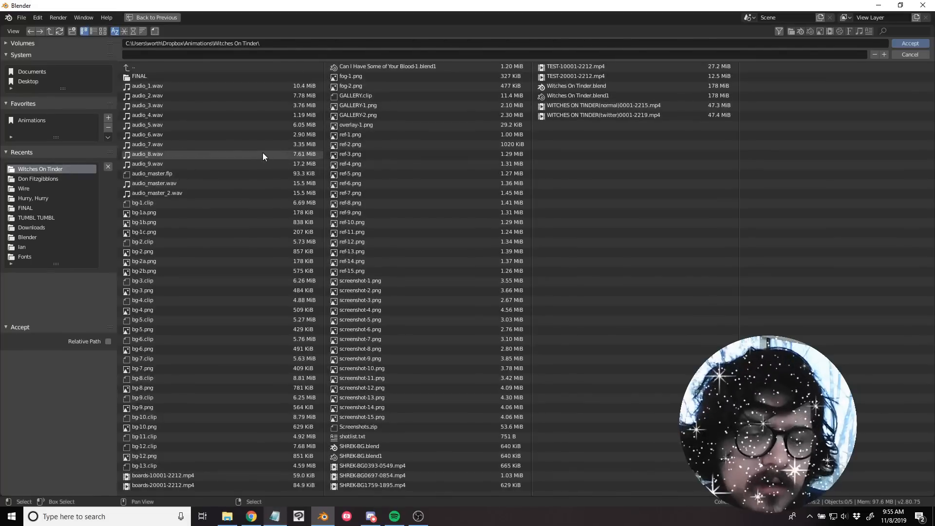
click(208, 57)
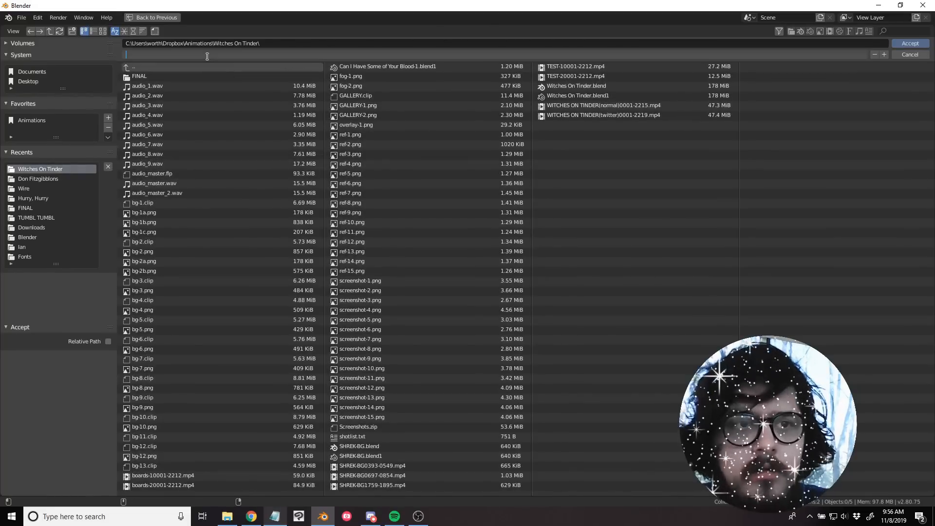
text(My Animation)
key(Return)
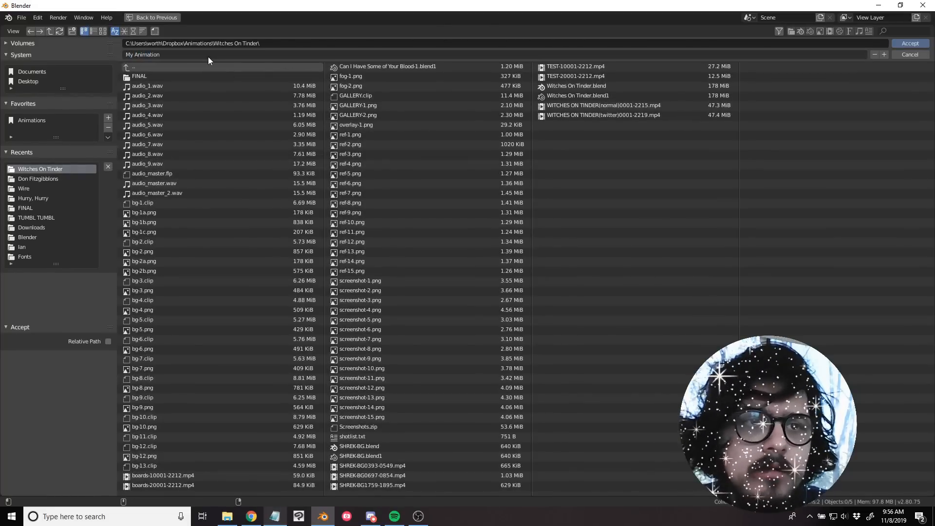
click(908, 45)
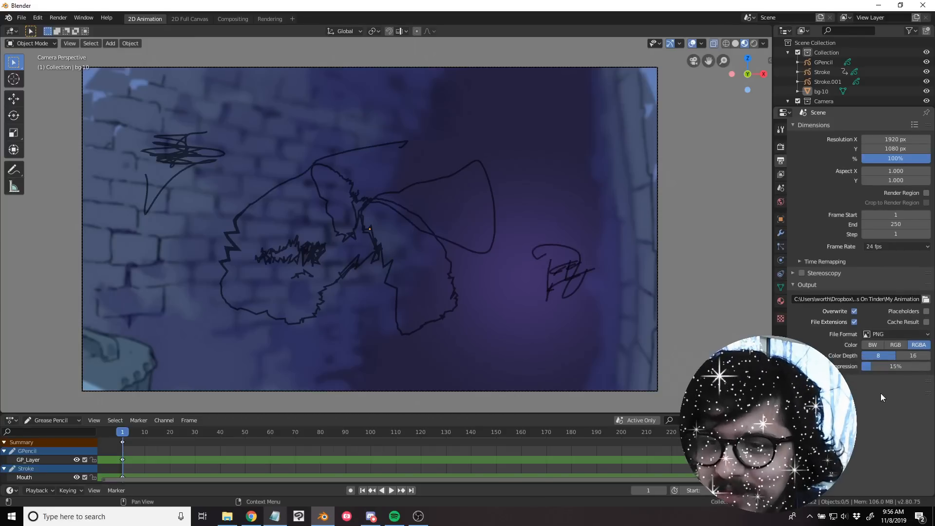
Set the output file format to FFmpeg video and its encoding container to MPEG-4.
click(881, 334)
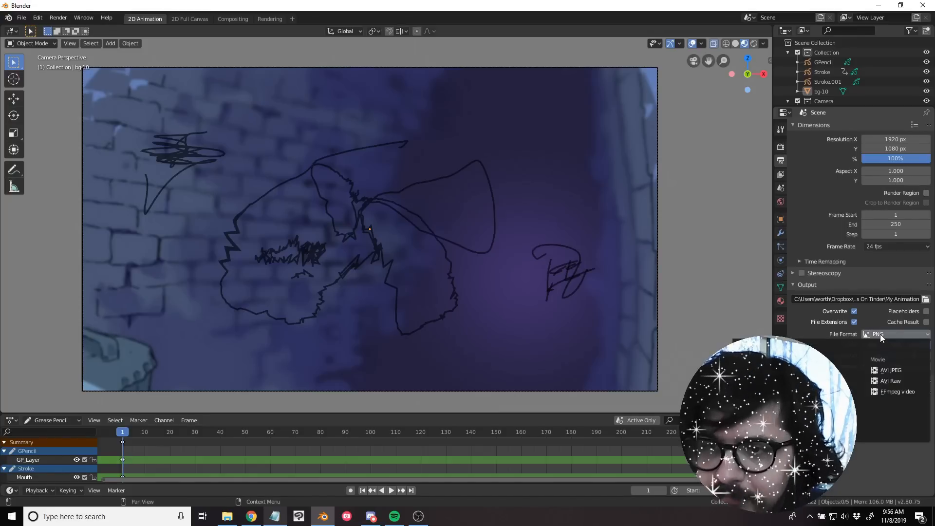
click(890, 393)
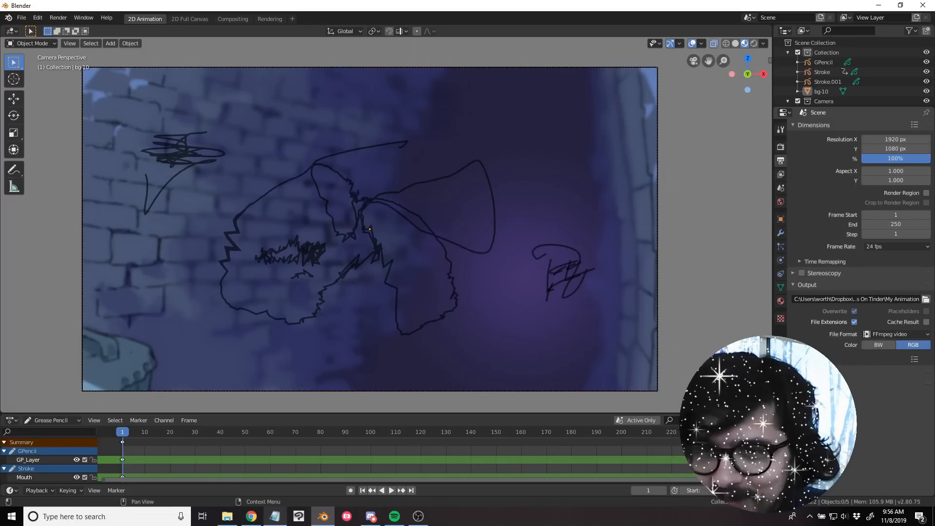
scroll(811, 293, down, 2)
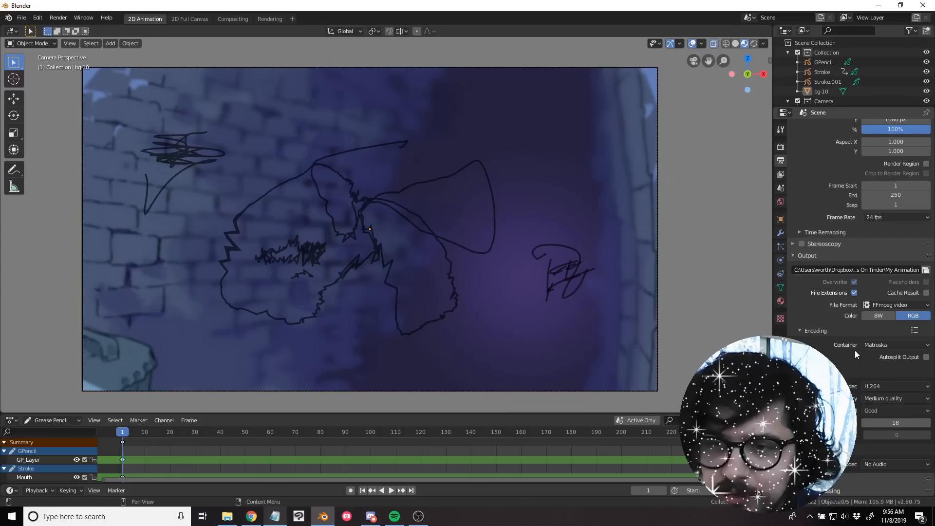
click(878, 344)
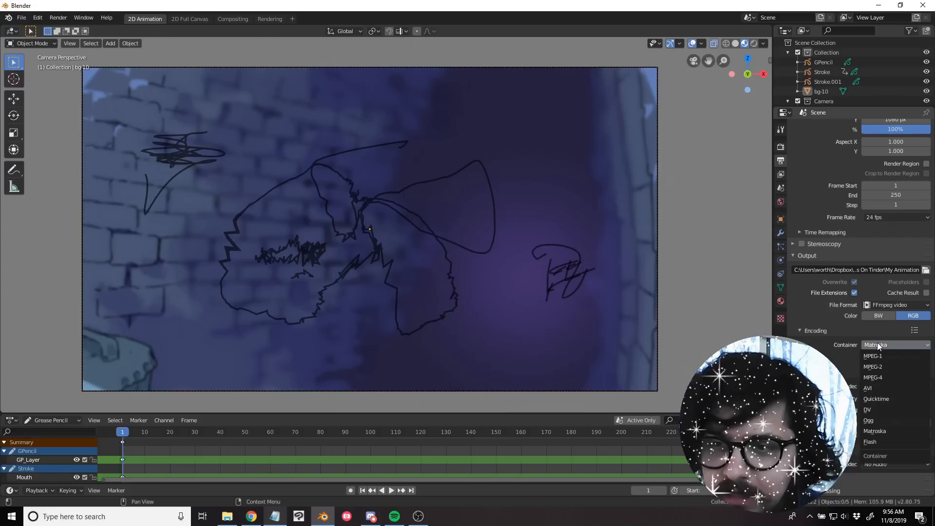
click(877, 378)
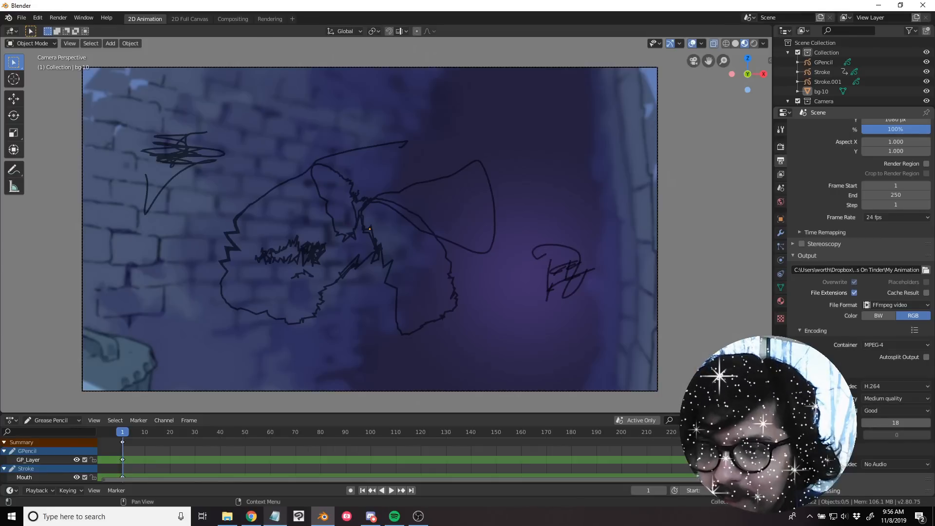
Set the video encoding's output quality to Constant Bitrate.
click(885, 398)
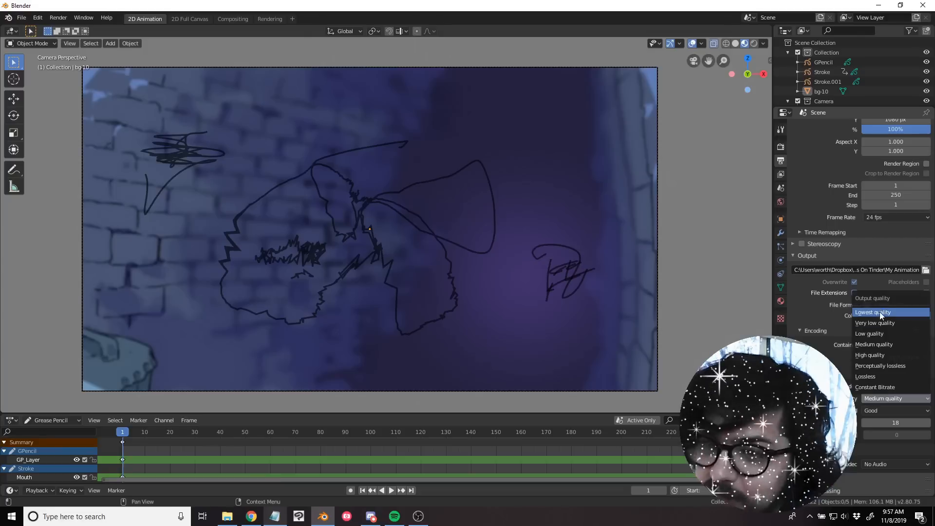
click(872, 387)
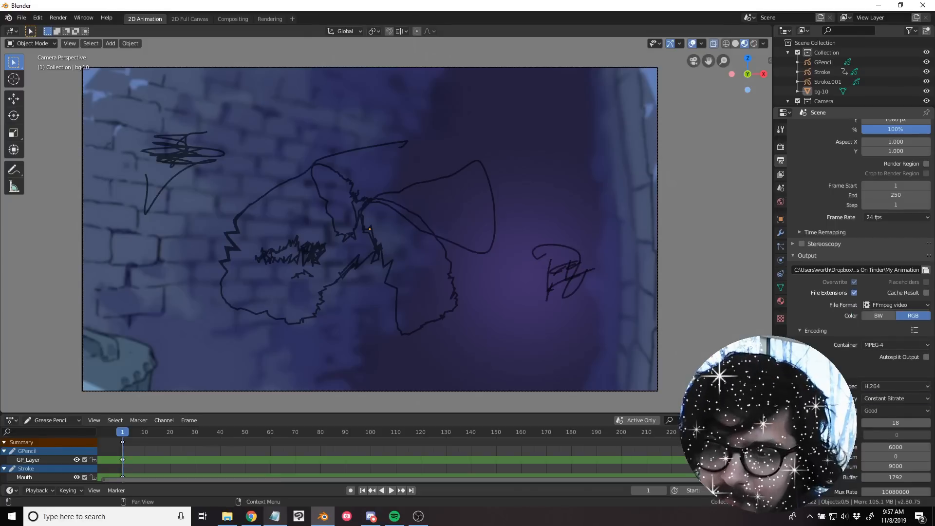
scroll(857, 292, down, 2)
scroll(858, 243, down, 2)
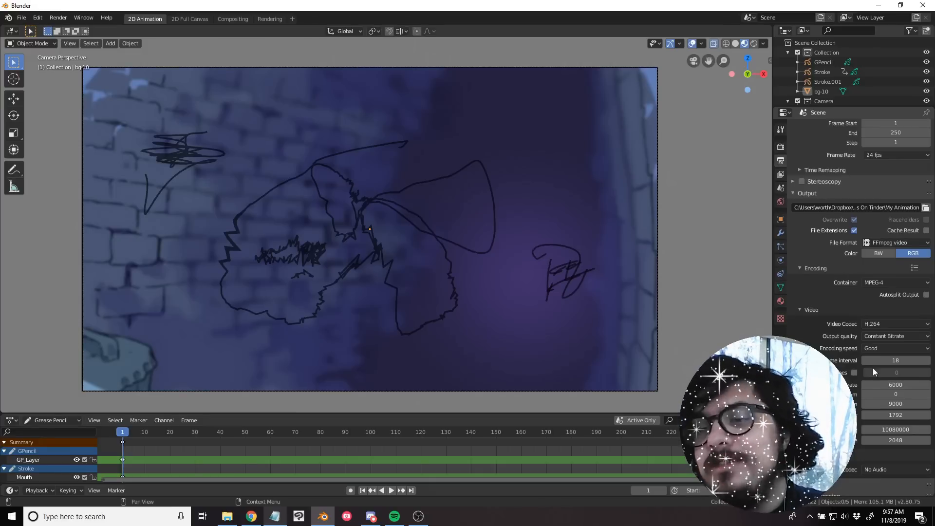
click(882, 338)
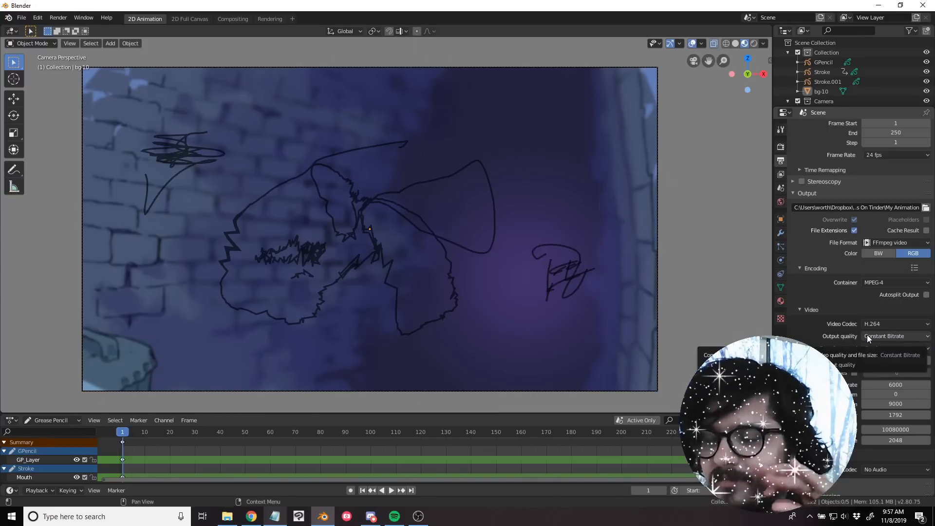
Set the audio codec for the rendered video to AAC.
scroll(884, 322, down, 1)
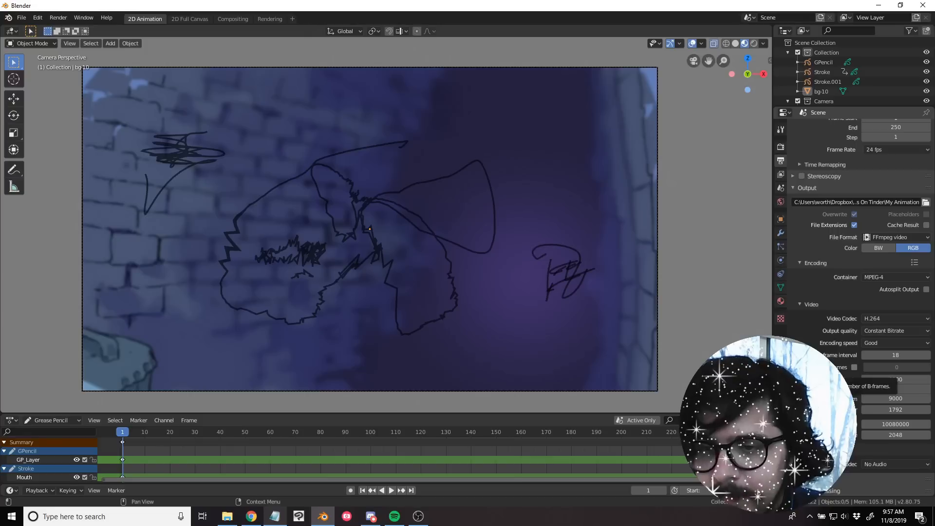
click(875, 465)
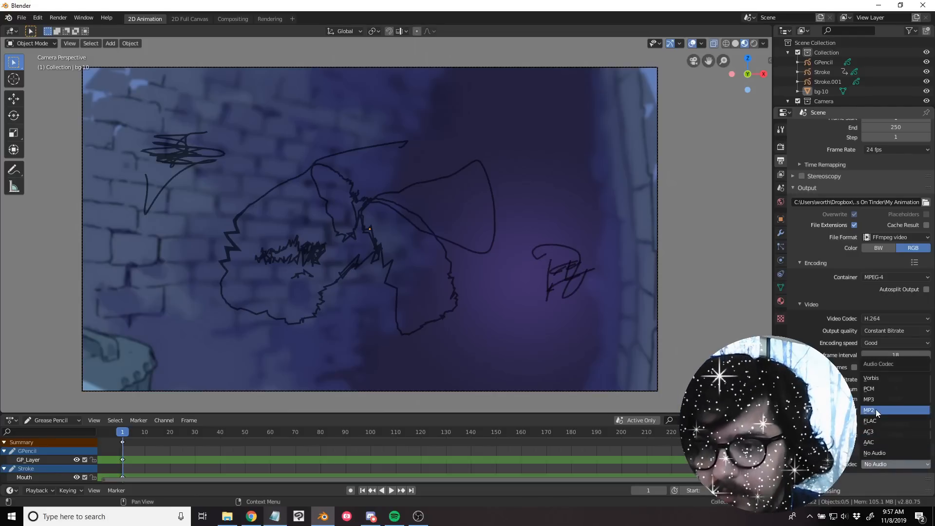
click(872, 442)
scroll(857, 482, down, 1)
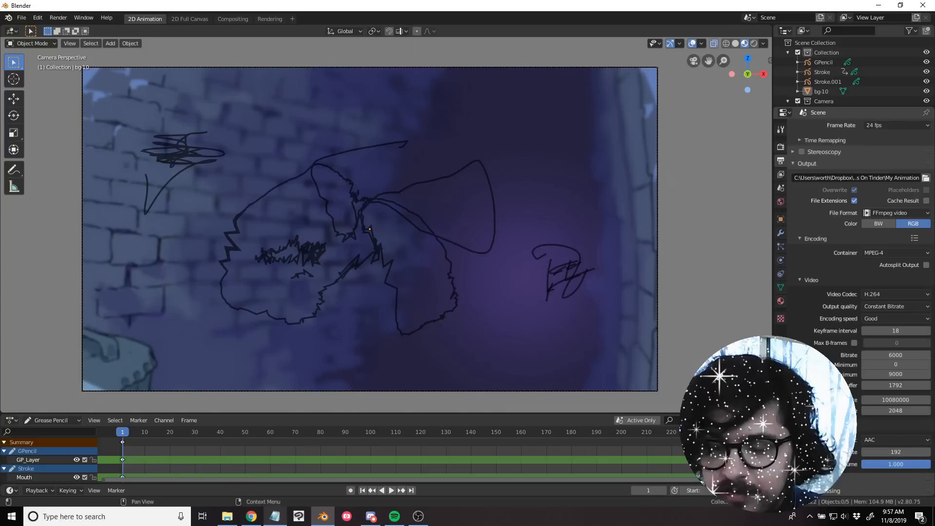
scroll(856, 345, up, 5)
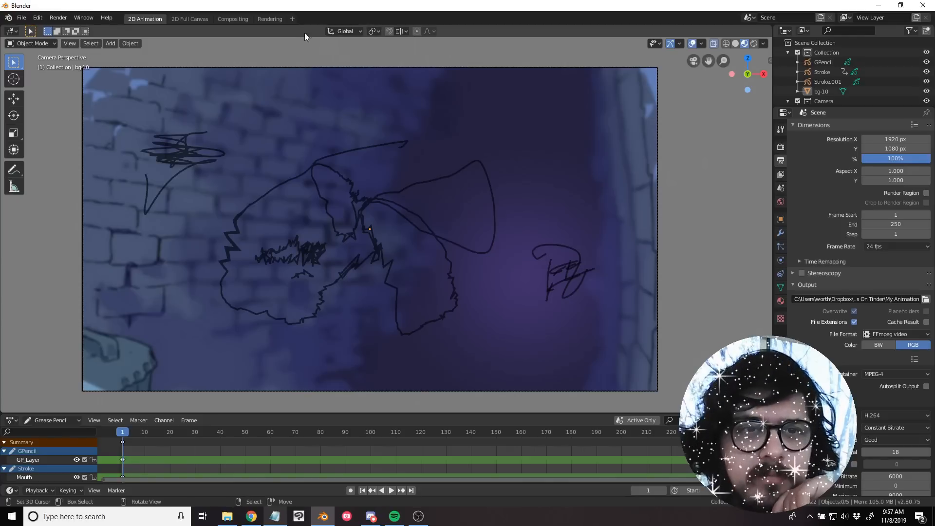
Add a Video Editing workspace from the video editing templates.
click(294, 19)
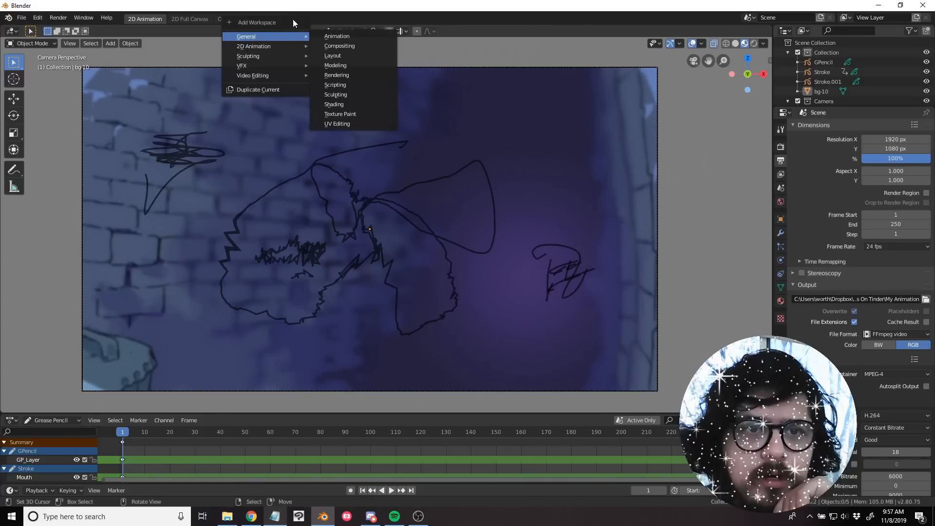
mouse_move(273, 77)
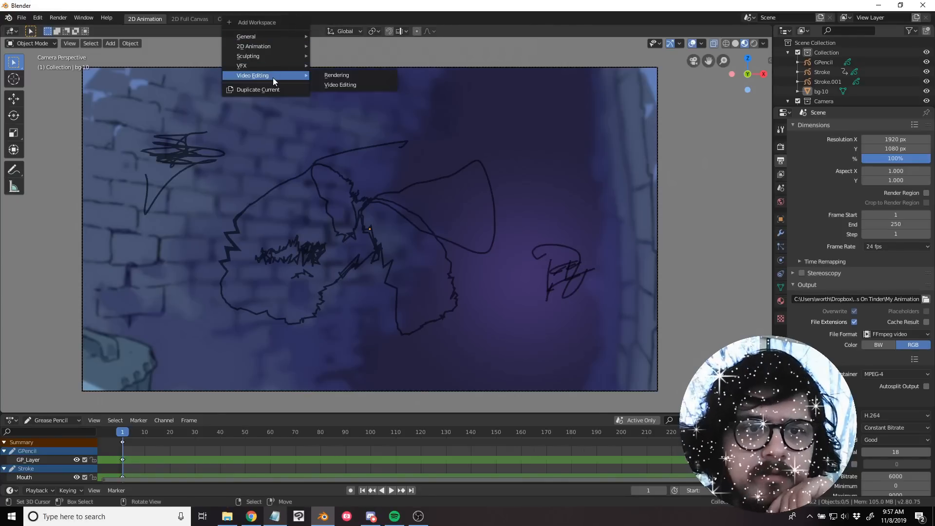
click(345, 84)
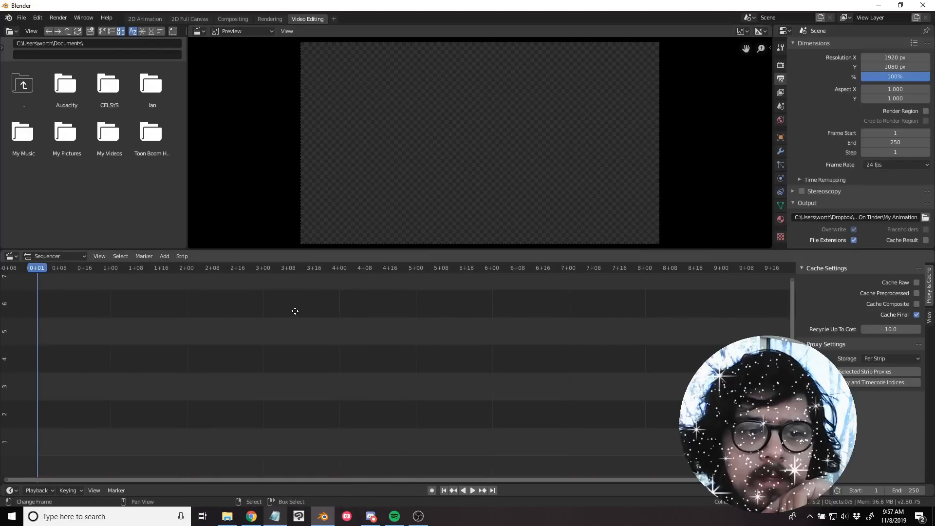
Add audio_master_2.wav from the Witches On Tinder folder as a sound strip on channel 2, starting at frame 1.
middle_drag(295, 311, 290, 311)
middle_drag(324, 362, 300, 334)
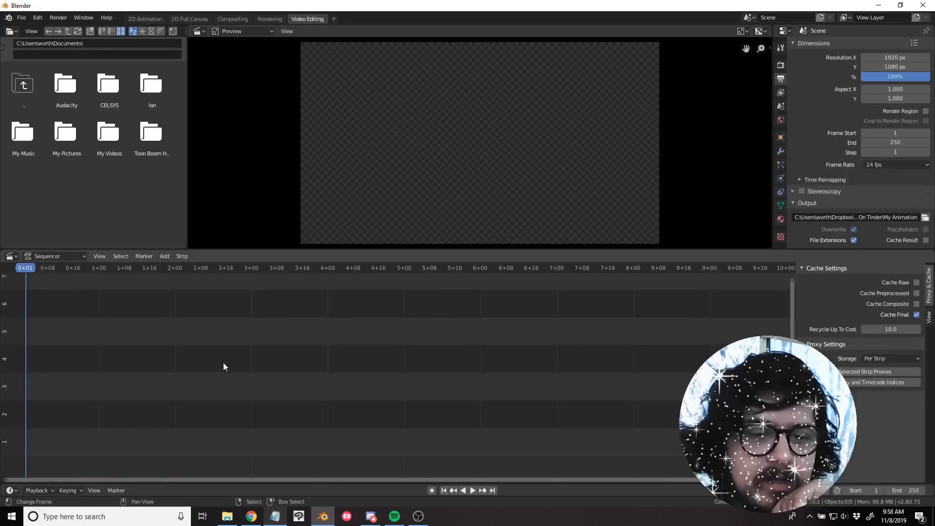
middle_drag(202, 356, 212, 355)
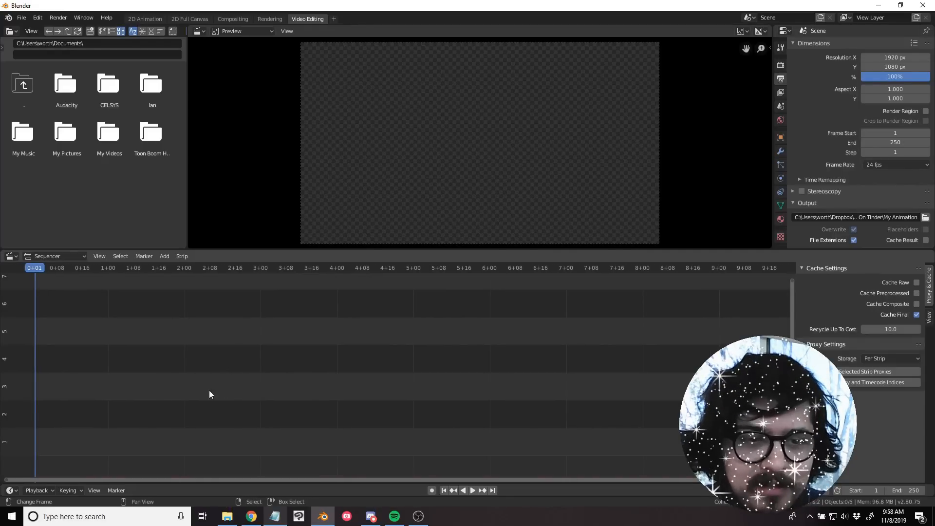
key(shift+a)
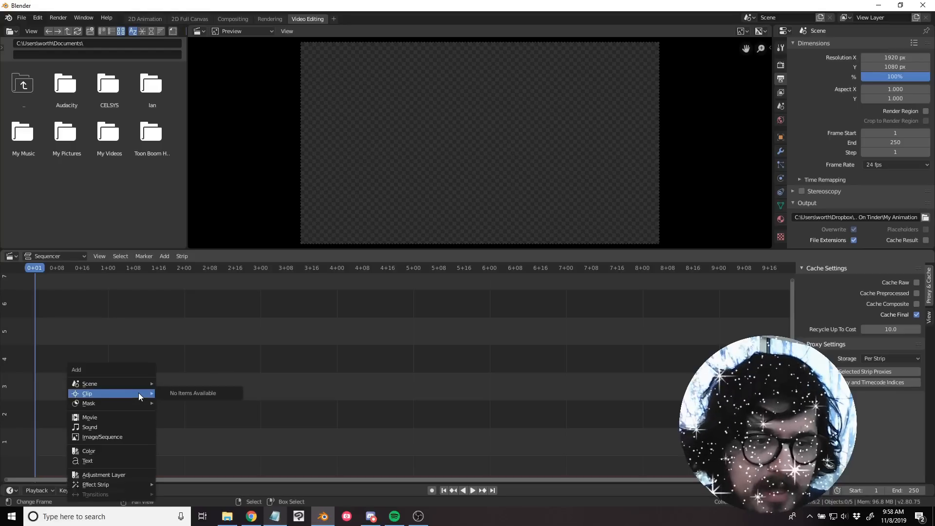
click(103, 428)
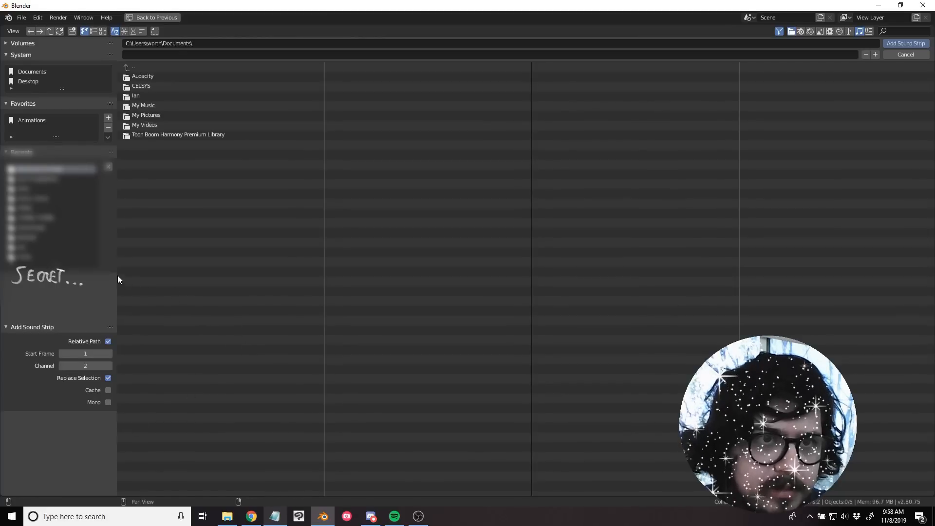
click(54, 169)
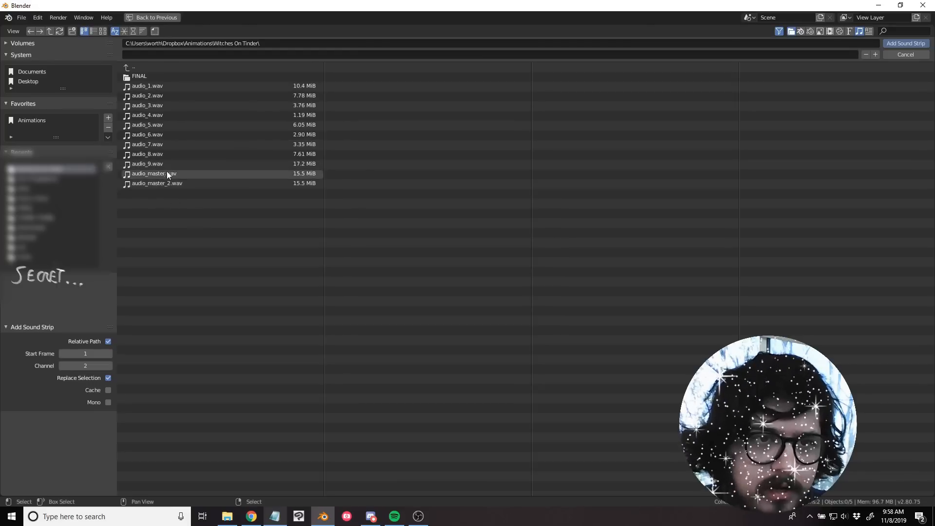
double_click(167, 184)
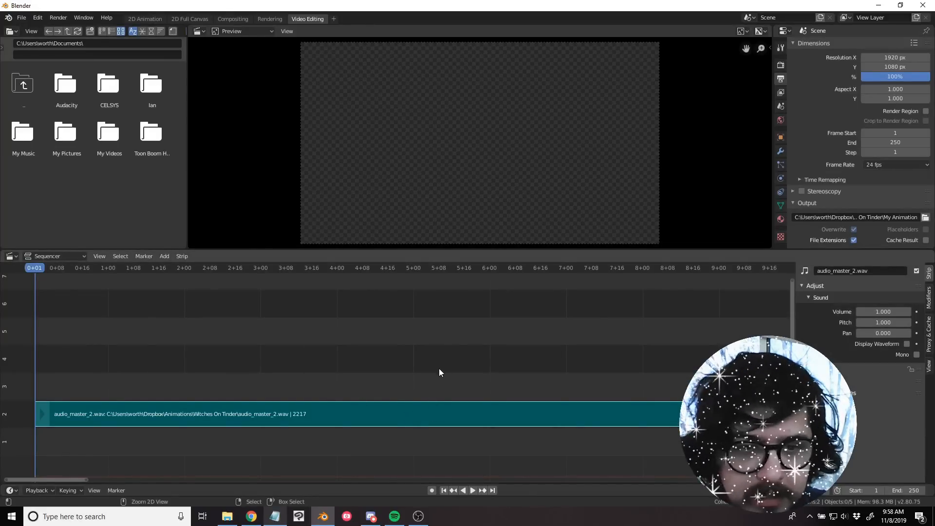
Set the scene's end frame to 2218, using the current frame placed at the end of the audio_master_2.wav strip.
ctrl+middle_drag(440, 368, 395, 376)
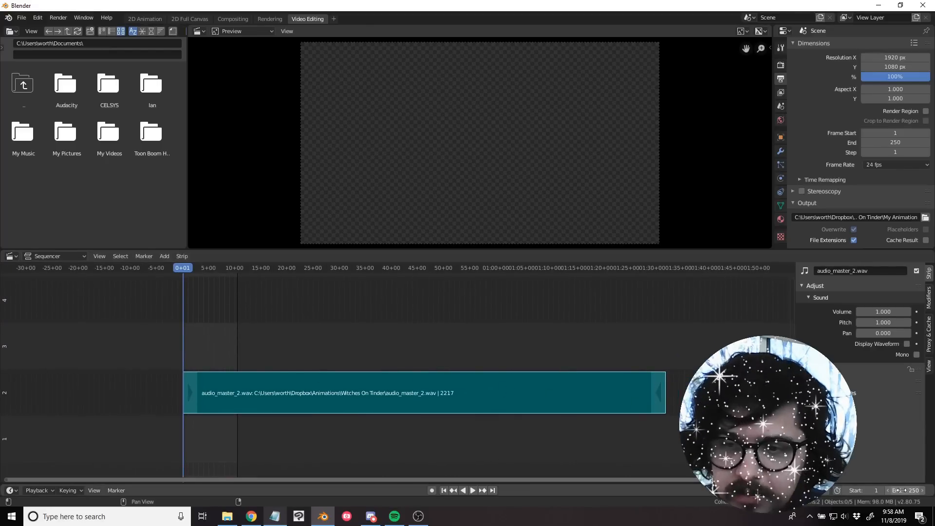
drag(901, 490, 933, 490)
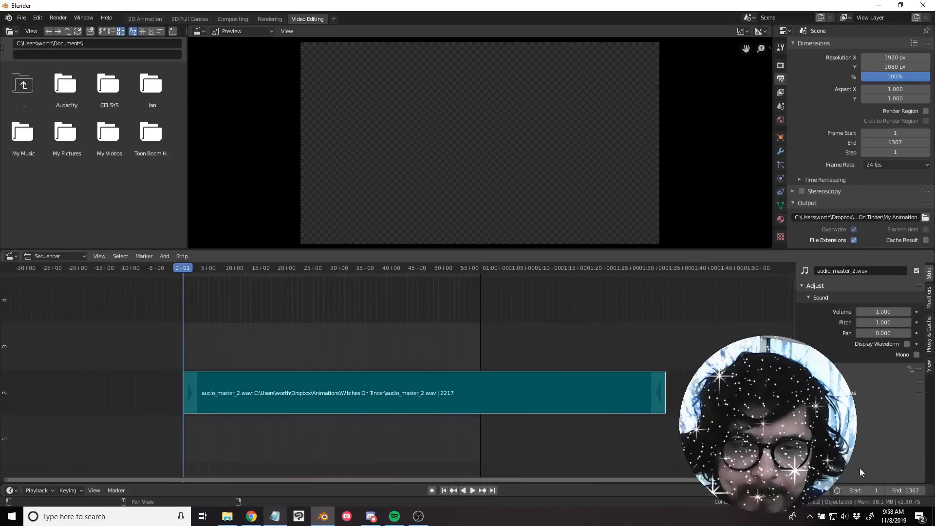
click(665, 347)
key(space)
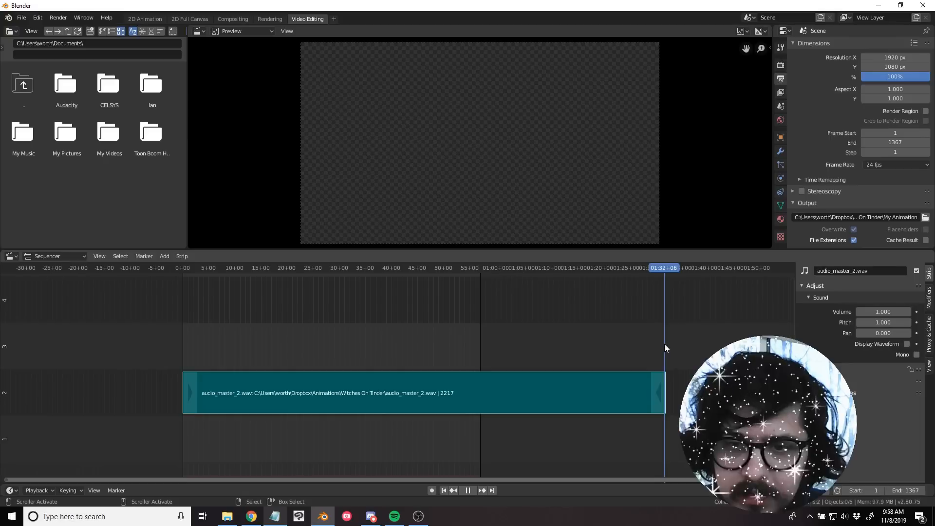
drag(664, 344, 665, 344)
scroll(691, 390, up, 8)
middle_drag(691, 391, 531, 378)
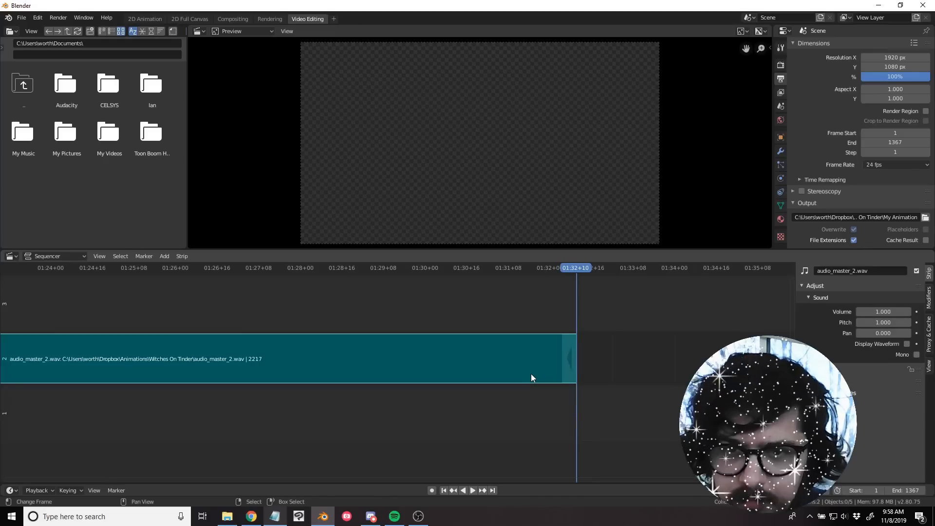
key(Left)
key(Right)
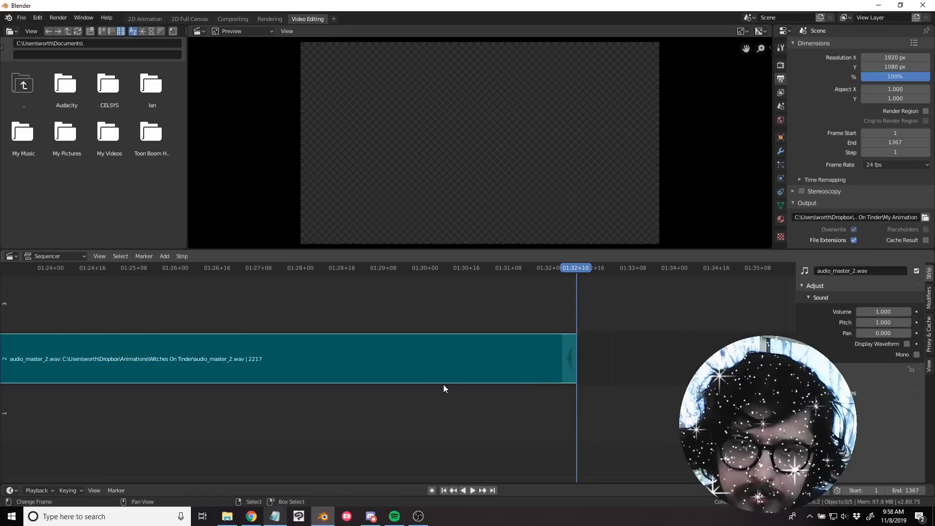
click(39, 491)
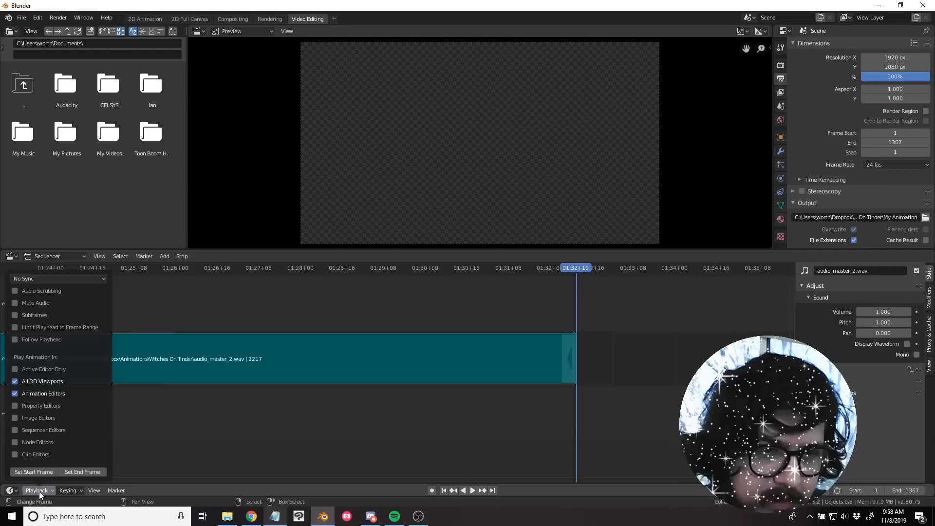
click(89, 473)
scroll(513, 405, down, 2)
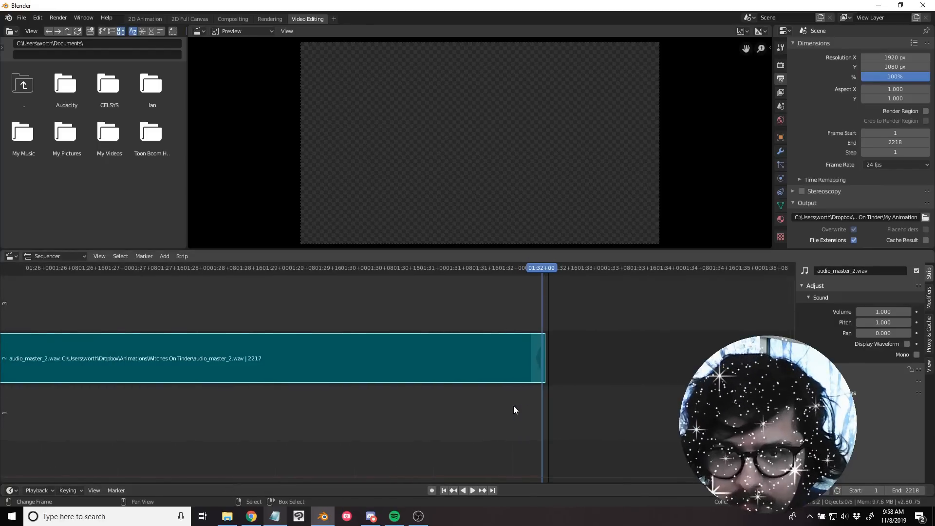
Scrub through the audio_master_2.wav strip and play parts of it to check the sound.
scroll(380, 407, down, 3)
scroll(282, 387, down, 7)
middle_drag(270, 371, 412, 392)
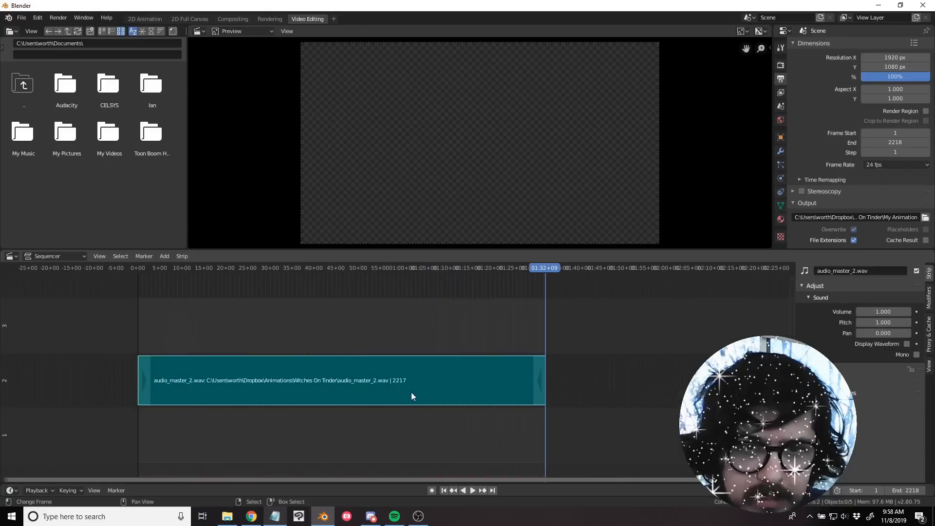
scroll(411, 393, down, 1)
middle_drag(317, 393, 371, 388)
drag(381, 332, 341, 341)
scroll(385, 365, up, 2)
scroll(373, 387, up, 2)
middle_drag(394, 382, 424, 383)
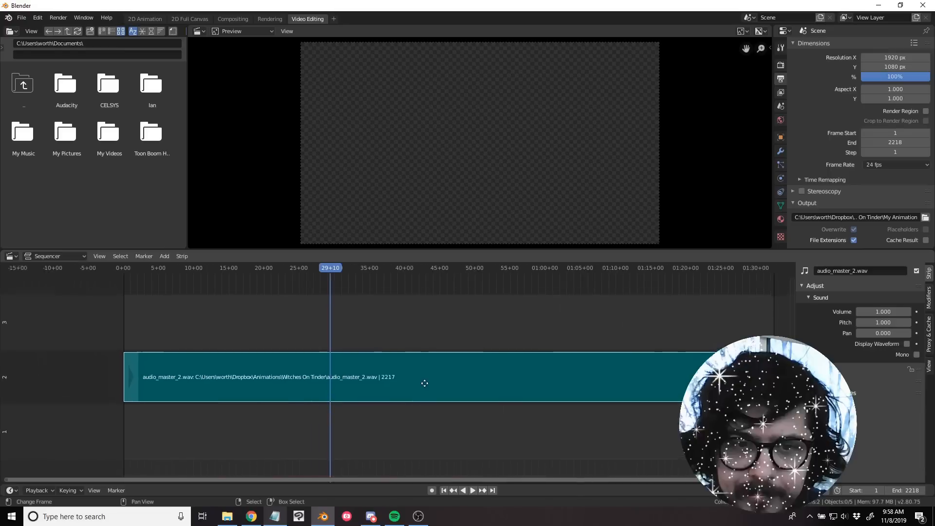
middle_drag(423, 383, 427, 384)
key(space)
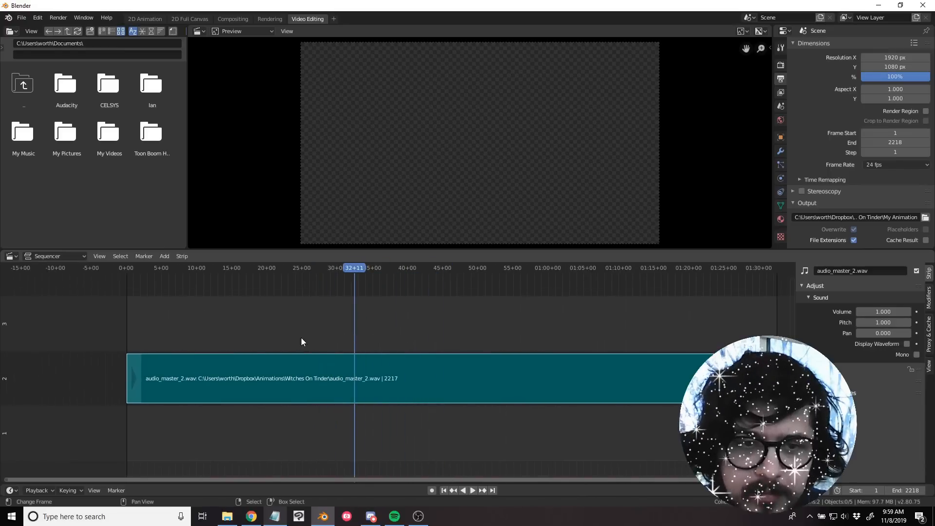
key(space)
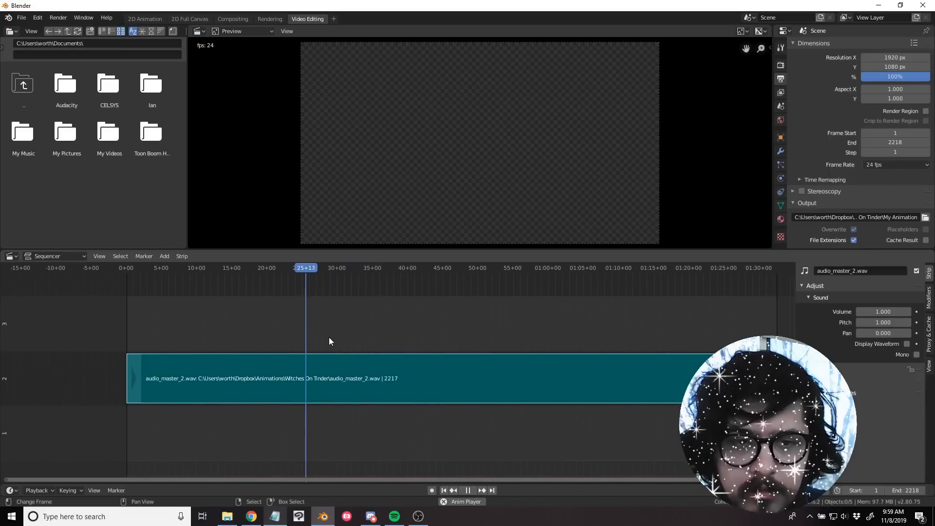
key(space)
drag(279, 309, 277, 347)
key(Escape)
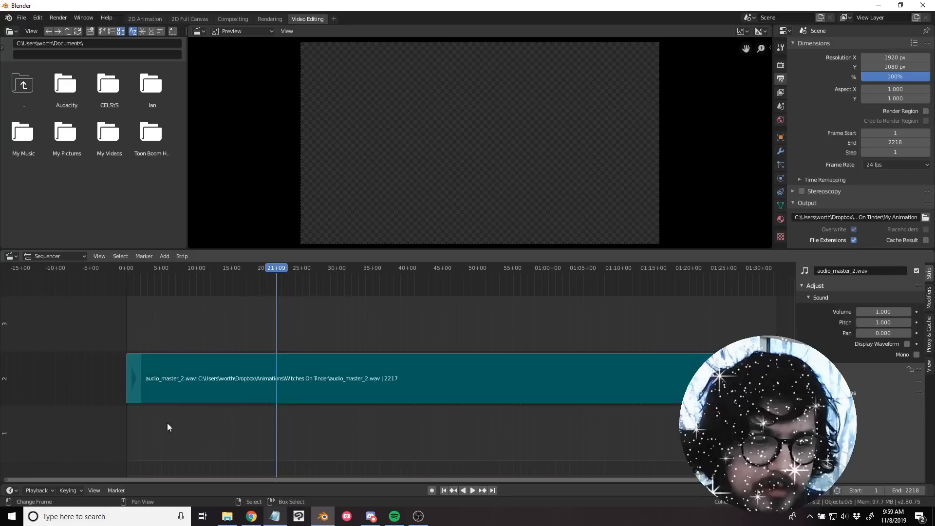
Enable Audio Scrubbing in the playback settings, and scrub the animation to frame 17 in the 2D Animation workspace.
click(45, 488)
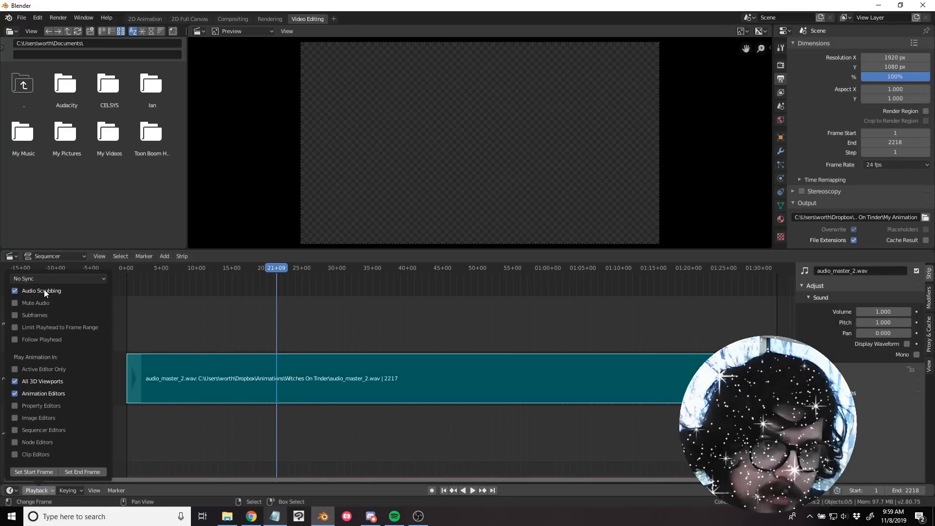
click(147, 19)
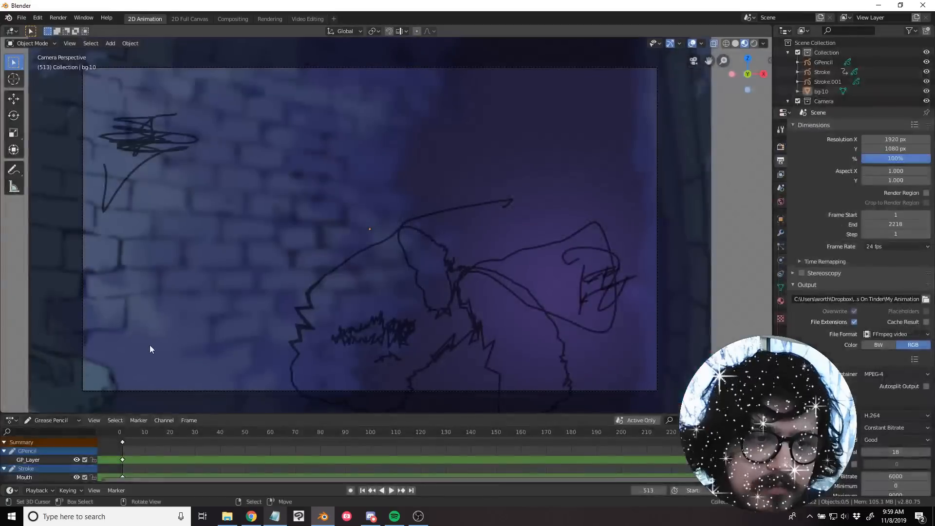
click(45, 491)
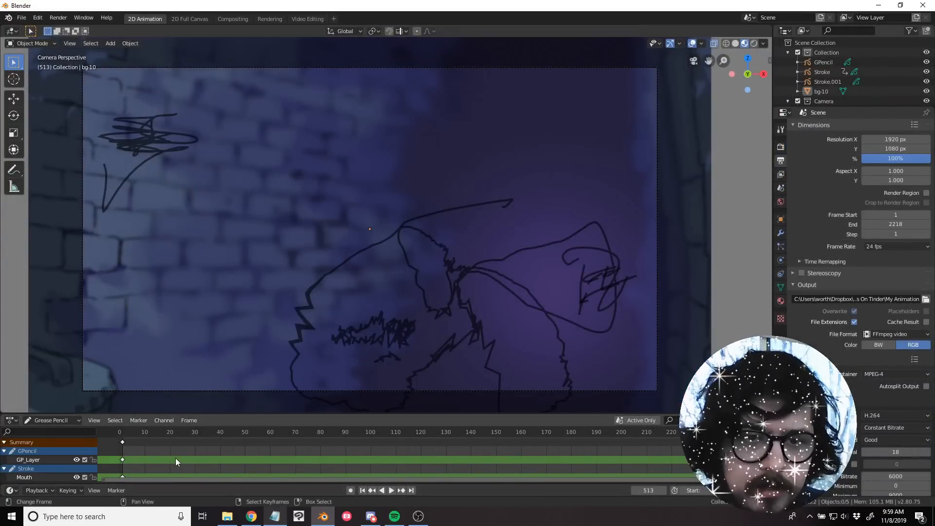
key(space)
mouse_move(175, 458)
mouse_down()
mouse_move(193, 461)
mouse_move(163, 457)
mouse_up()
key(space)
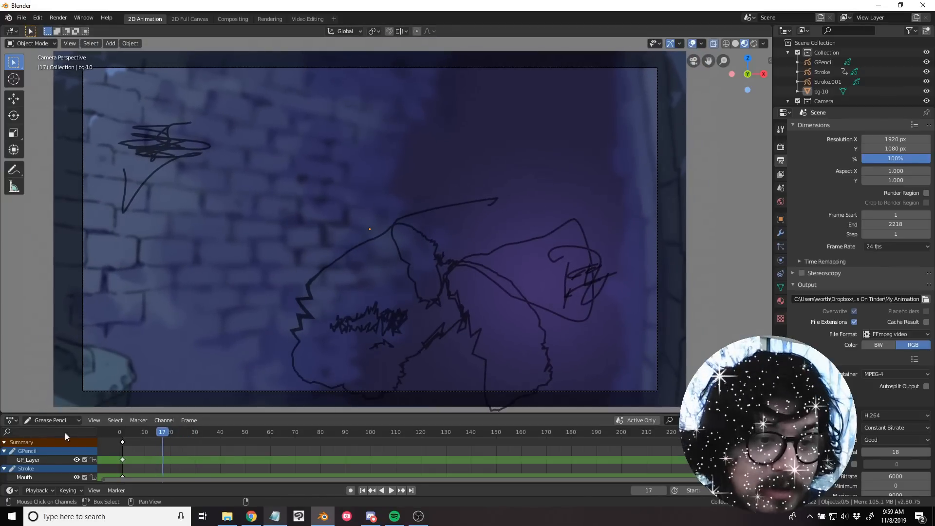
Set the playback sync mode to AV-sync.
click(41, 490)
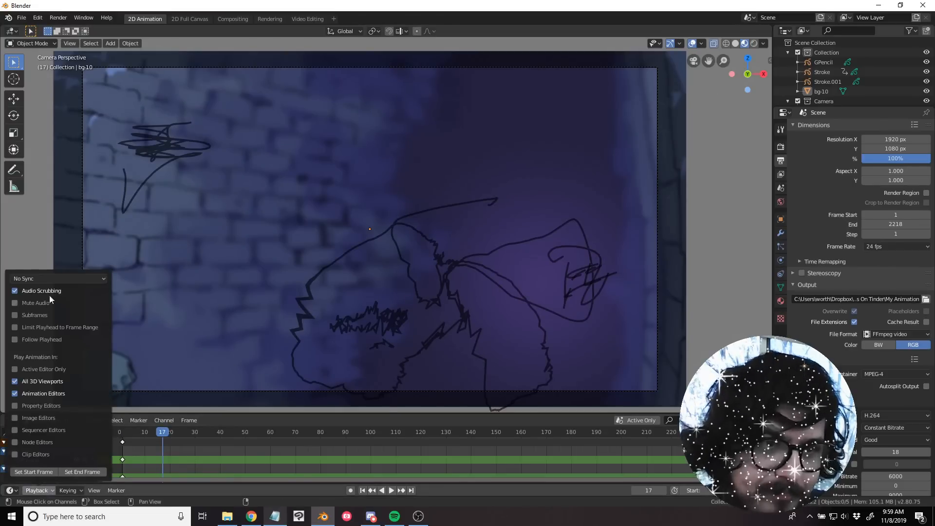
click(54, 279)
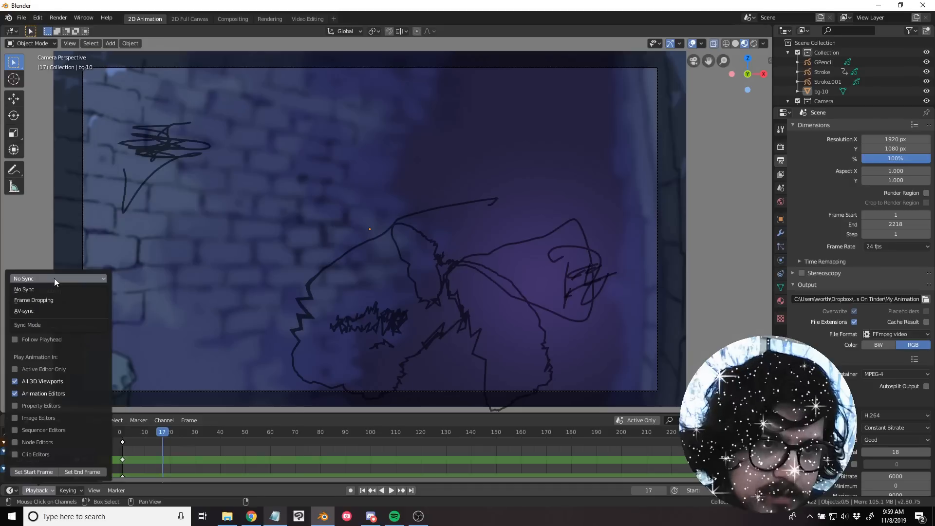
click(30, 310)
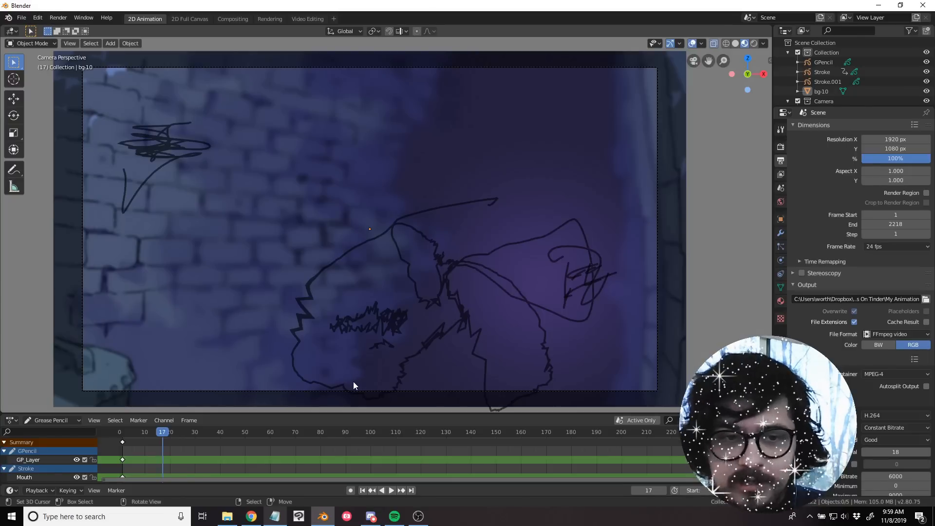
Add audio_1.wav as a sound strip on channel 3 in the Video Editing workspace, and move its start to about 10 seconds.
middle_drag(344, 366, 342, 361)
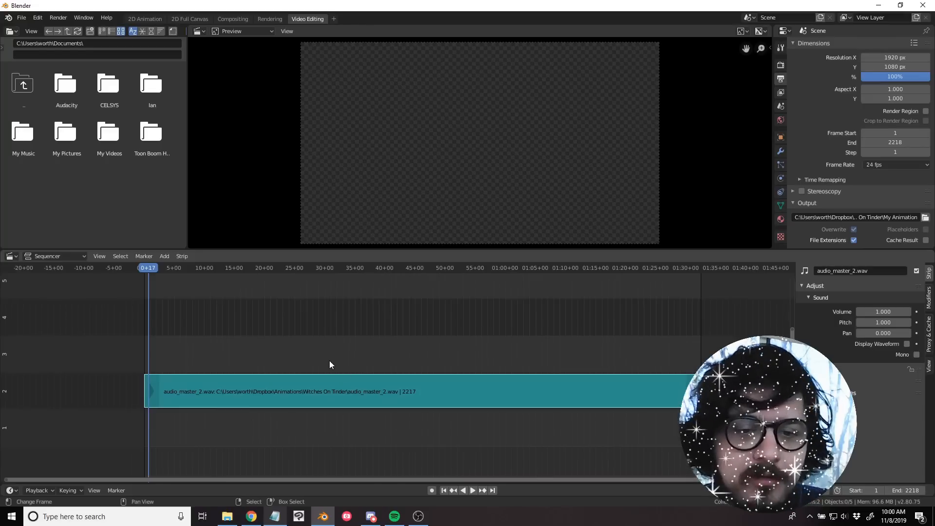
key(shift+a)
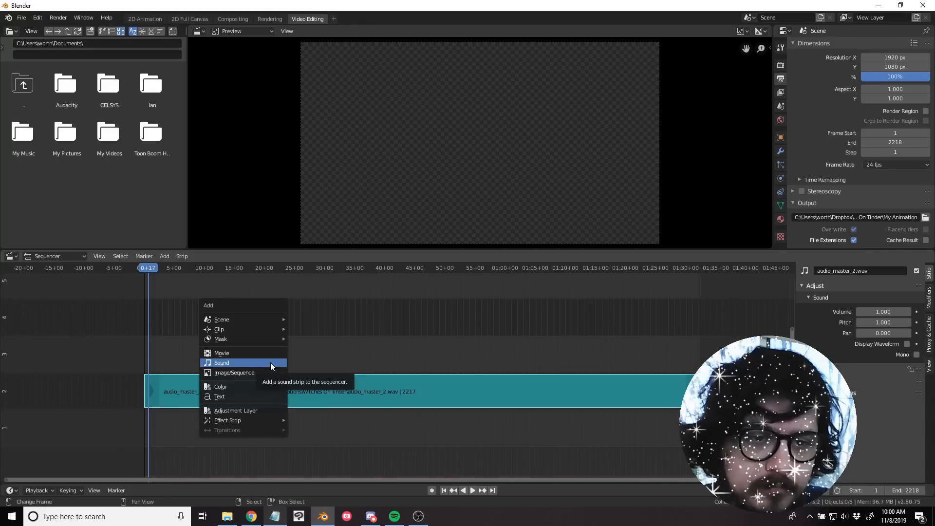
click(271, 363)
double_click(159, 87)
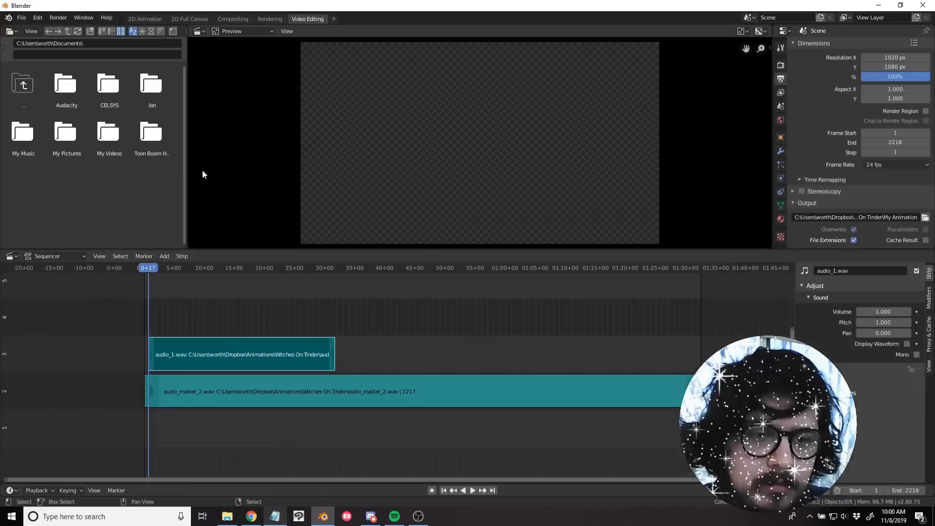
click(274, 351)
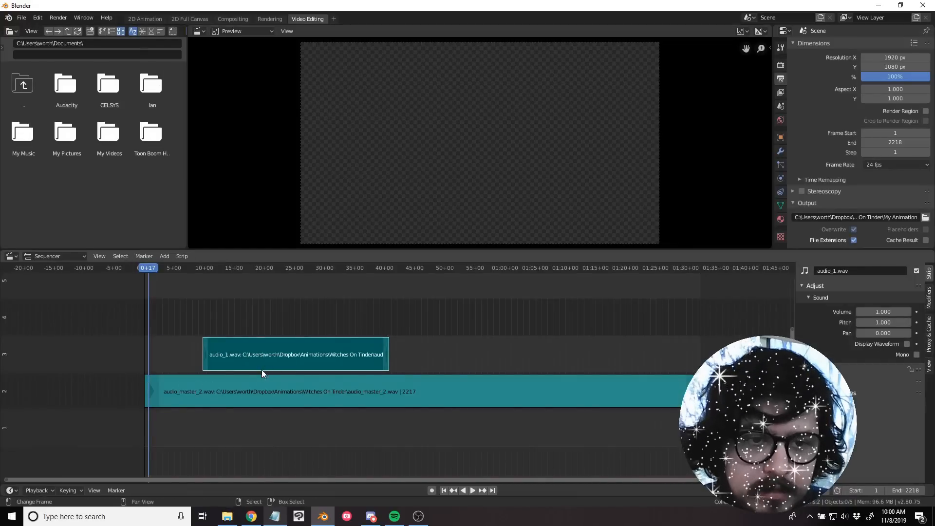
Delete the audio_master_2.wav strip from the sequencer.
click(229, 322)
mouse_move(214, 318)
mouse_down()
mouse_move(200, 314)
mouse_move(206, 321)
mouse_up()
right_click(241, 384)
key(x)
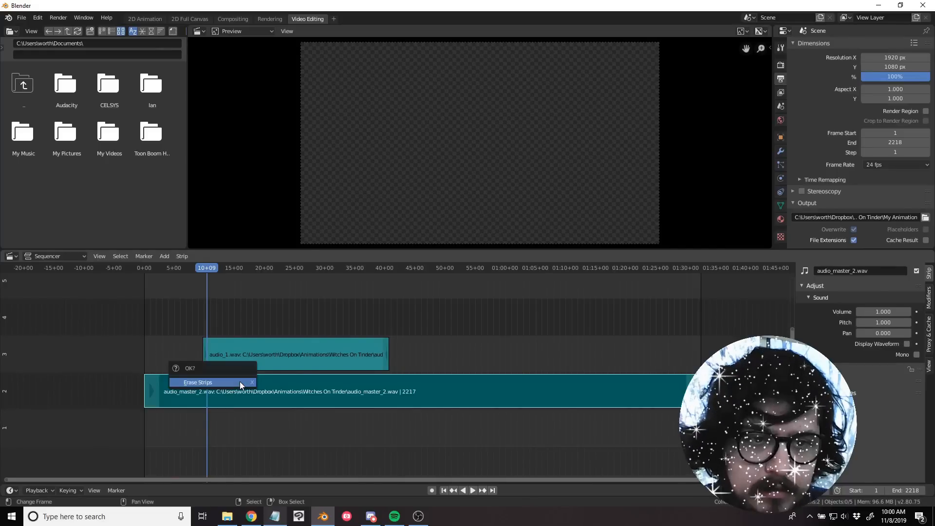
click(239, 381)
Play the audio_1.wav strip from near its start and scrub through its opening seconds.
key(space)
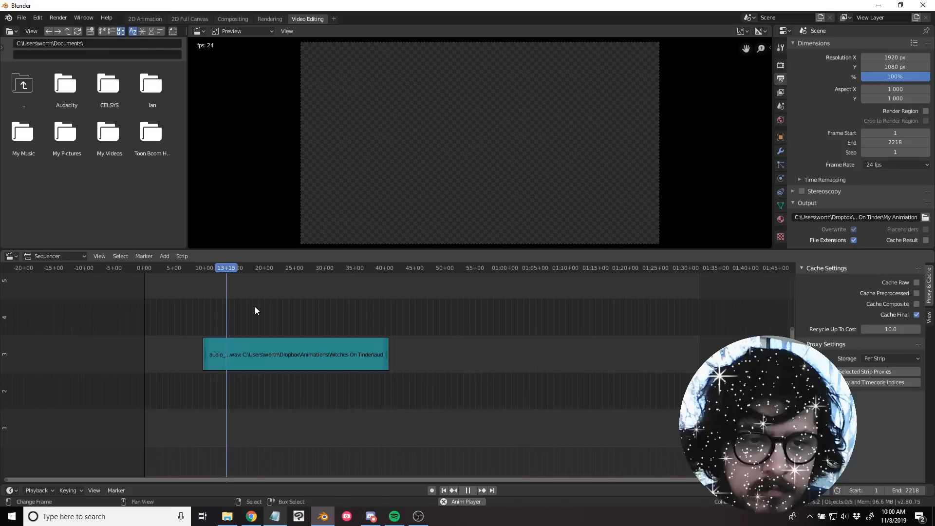
key(Escape)
key(Home)
scroll(203, 326, up, 4)
middle_drag(202, 327, 305, 353)
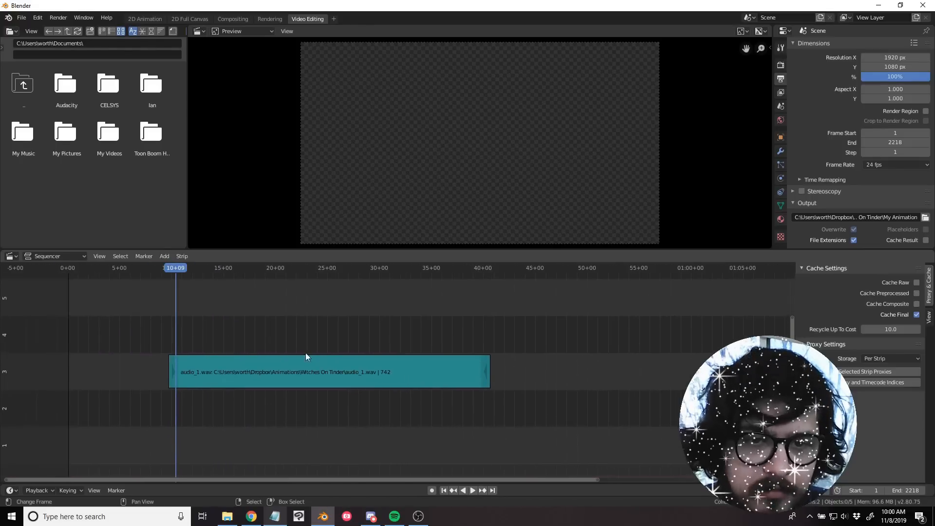
scroll(238, 336, down, 1)
middle_drag(237, 335, 306, 328)
drag(294, 330, 276, 333)
Move the audio_1.wav strip later so it starts at about 15 seconds, and play it near its start.
click(358, 360)
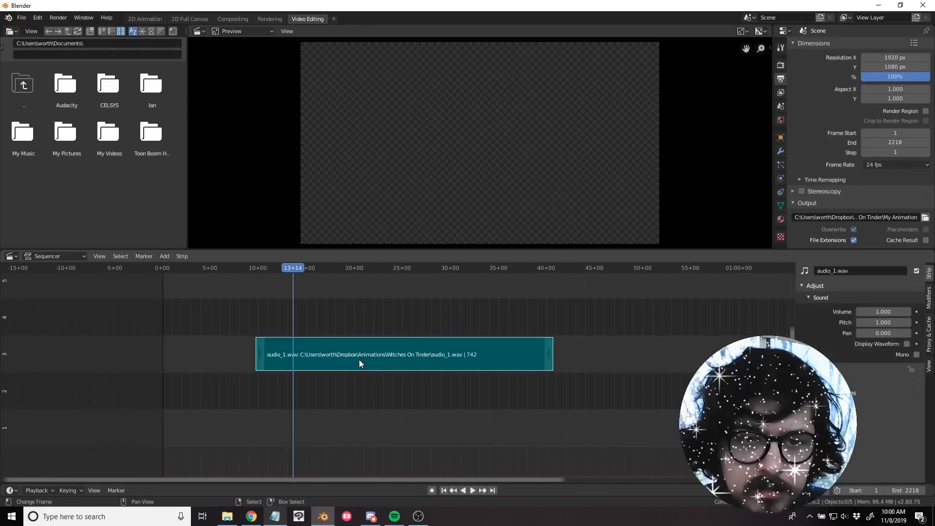
key(g)
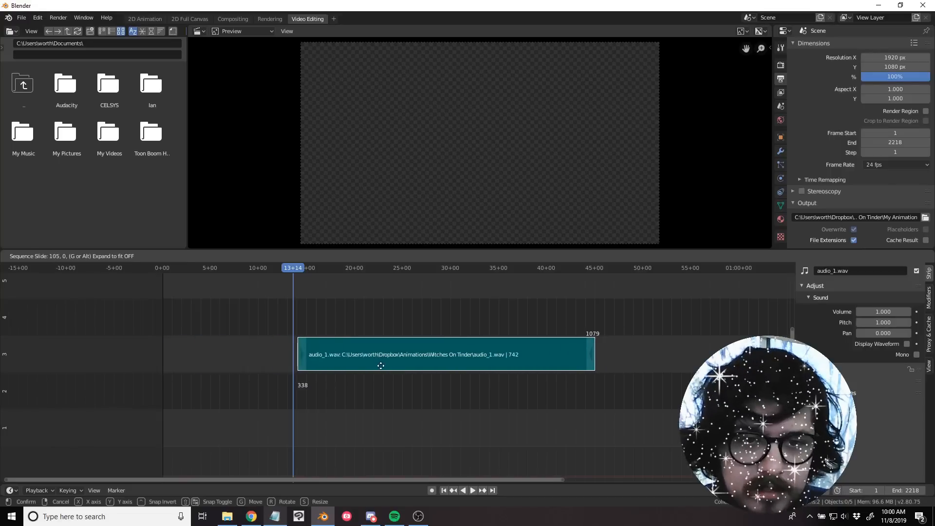
click(380, 367)
scroll(341, 336, up, 2)
key(space)
click(303, 323)
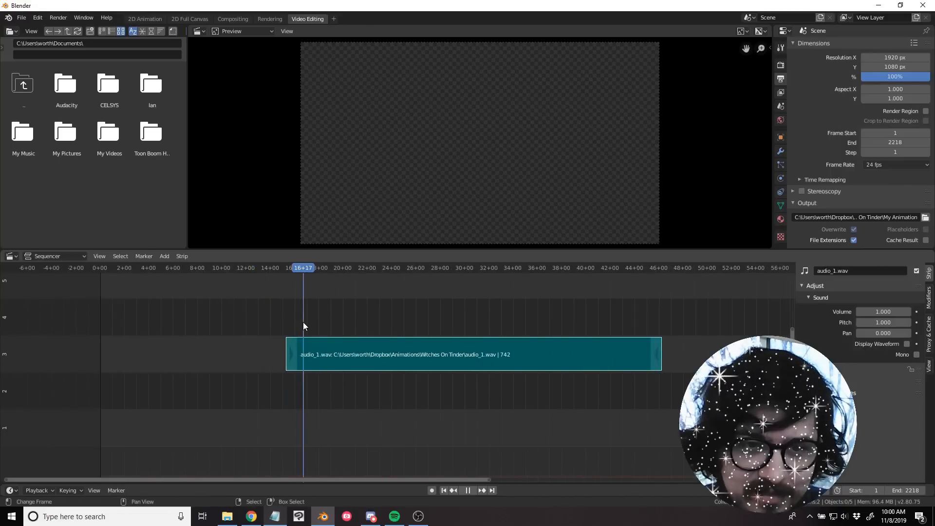
Play the audio_1.wav strip to find a cut point and cut the strip at 17+18.
key(space)
click(310, 320)
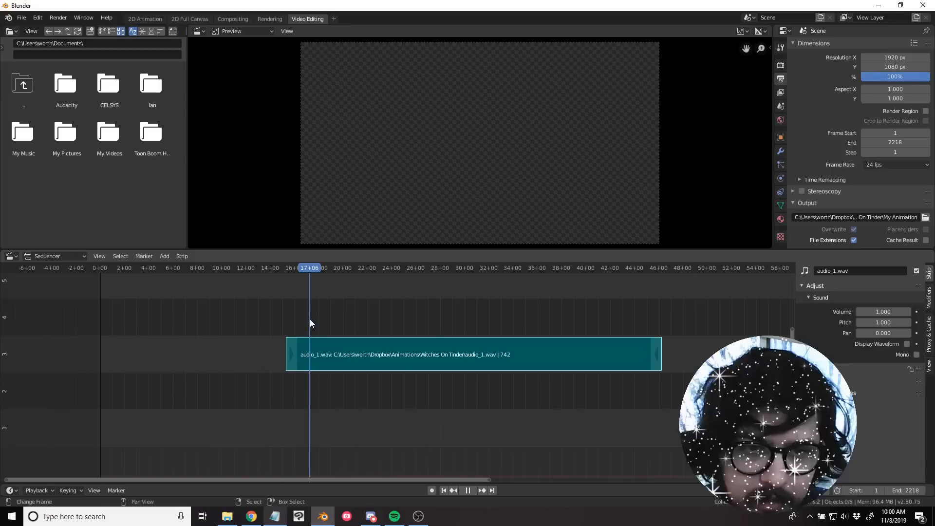
key(space)
key(space)
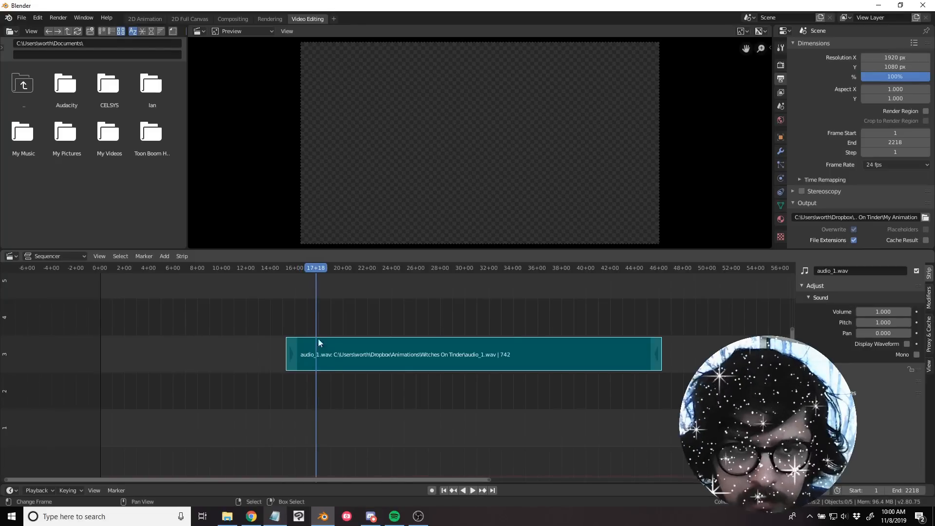
scroll(324, 350, up, 1)
middle_drag(273, 358, 364, 359)
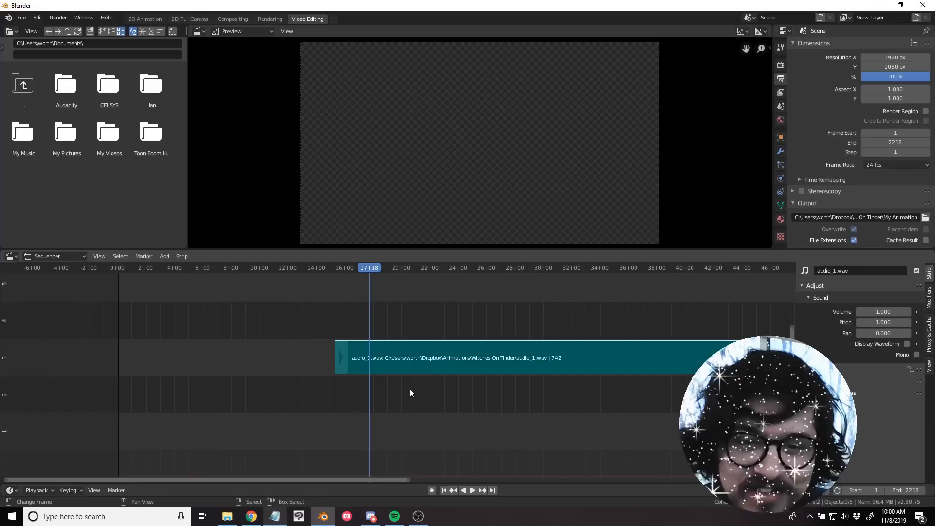
key(k)
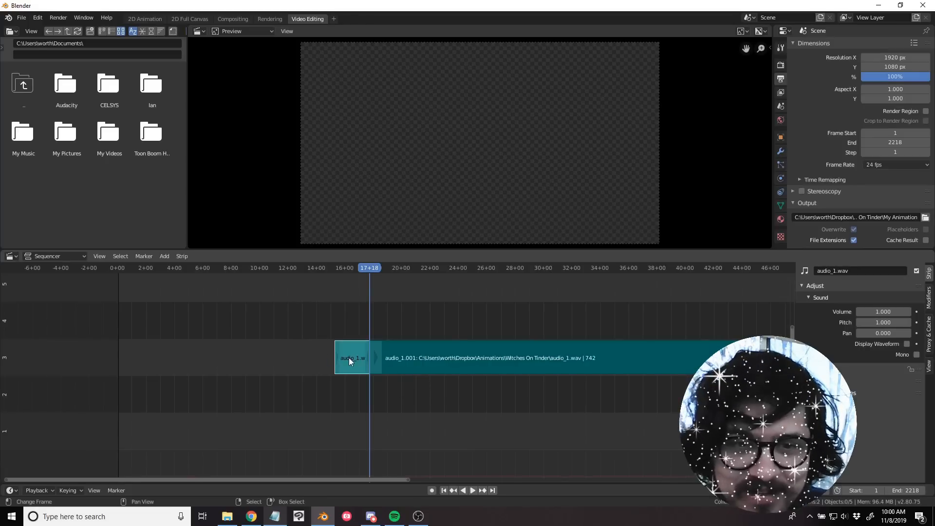
Move the short first piece of the cut audio_1.wav strip to frame 1 on channel 3.
drag(350, 351, 256, 367)
key(Escape)
key(g)
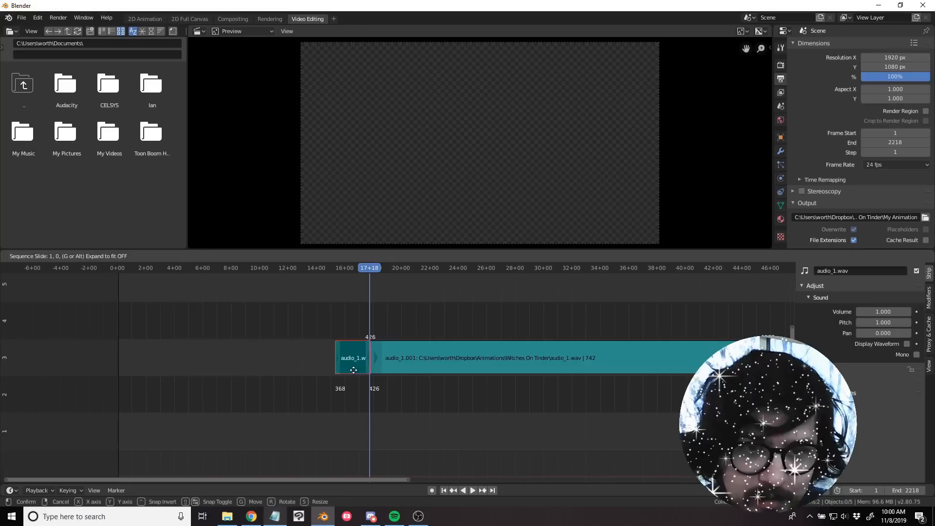
click(143, 365)
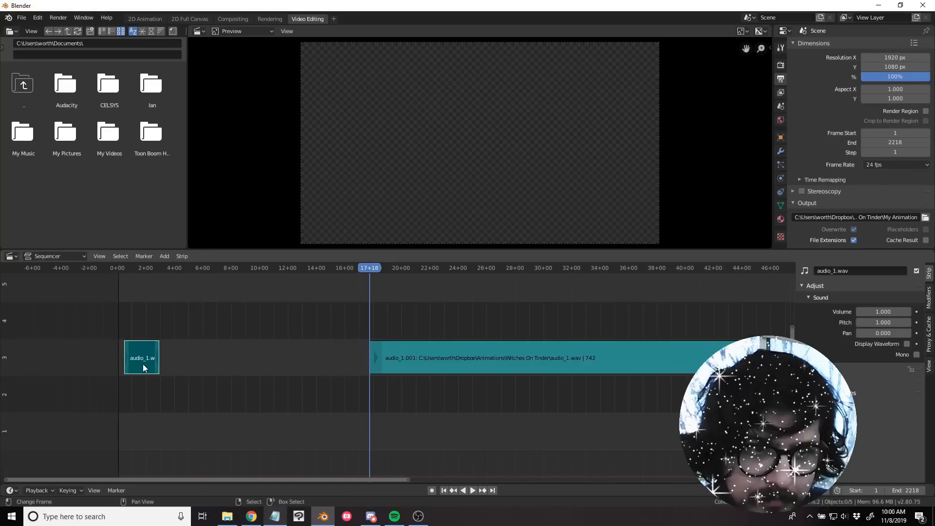
key(g)
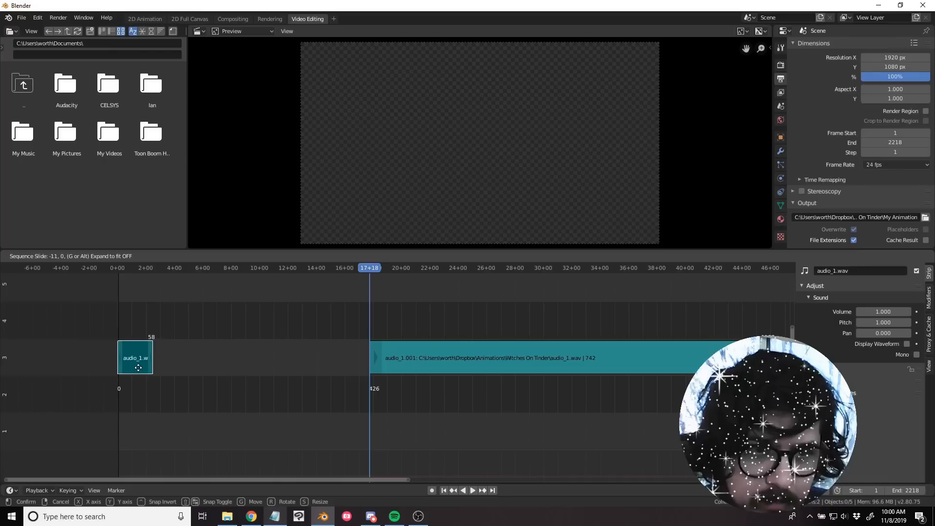
click(144, 365)
Move the longer remaining audio piece to start at about 5.4 seconds, and play the sequence from frame 1.
click(437, 359)
key(g)
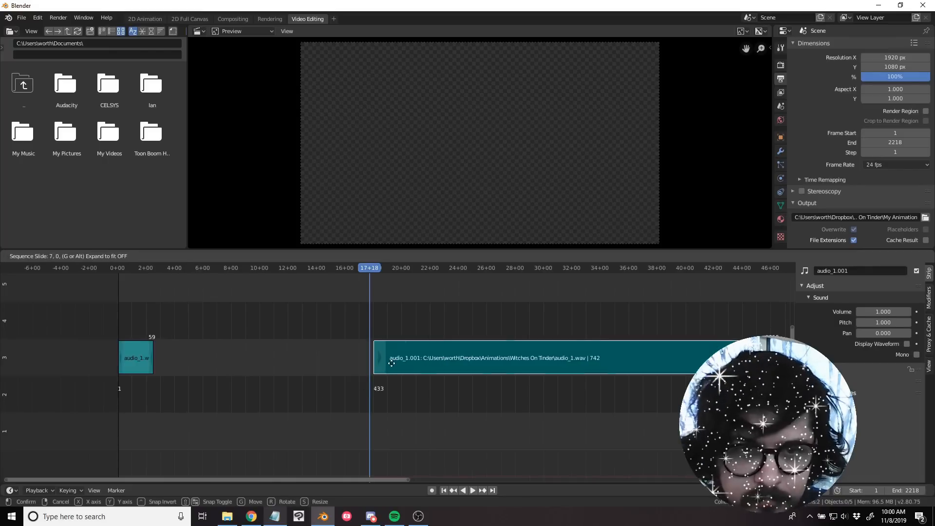
click(177, 358)
click(159, 305)
key(shift+Left)
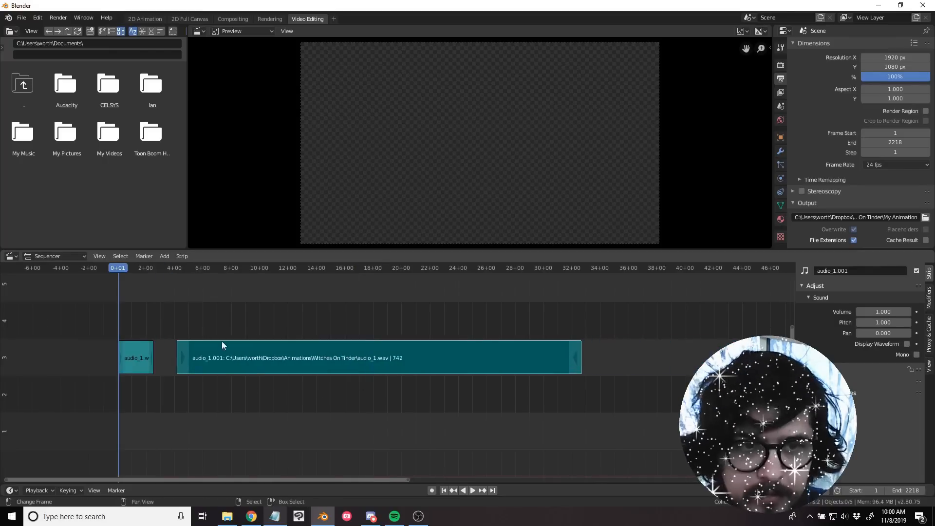
drag(248, 358, 265, 365)
key(space)
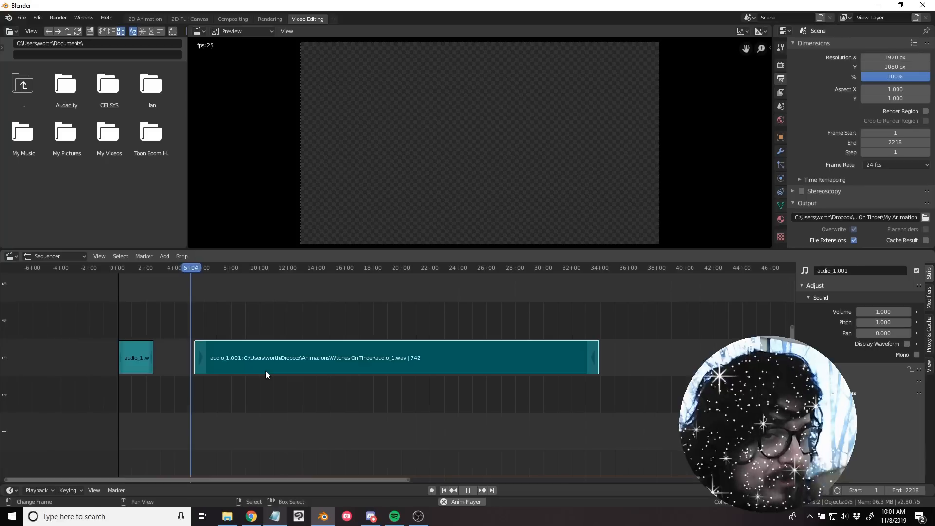
key(Escape)
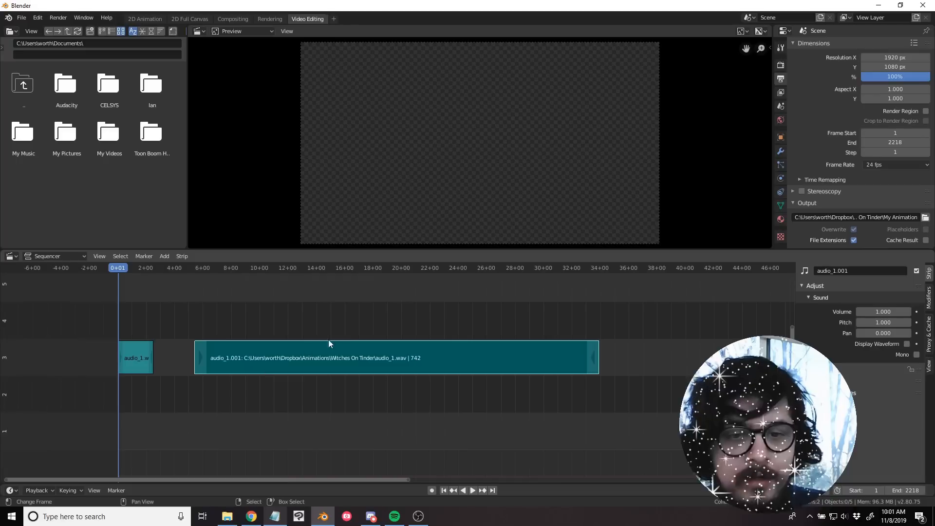
Switch to the 2D Animation workspace and render the animation with the FFmpeg video output settings.
scroll(346, 333, down, 2)
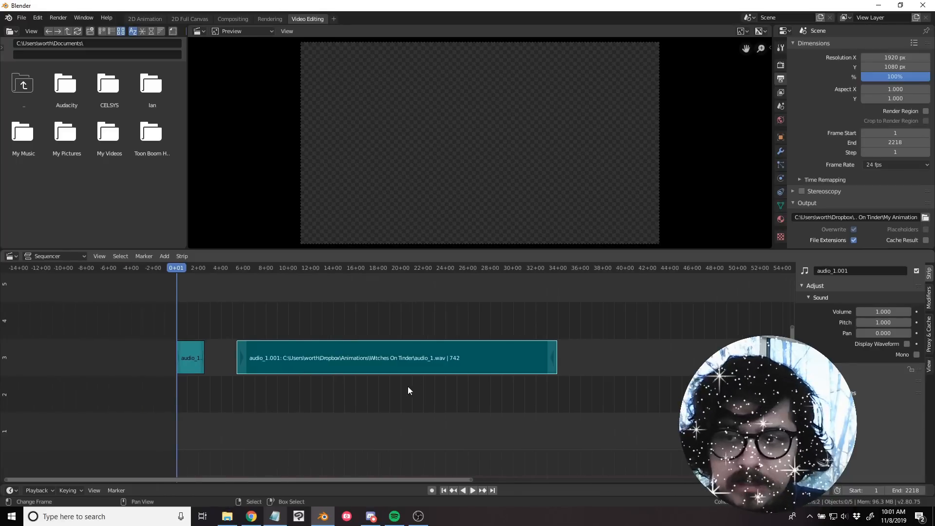
middle_drag(413, 387, 481, 392)
scroll(483, 393, down, 1)
click(145, 19)
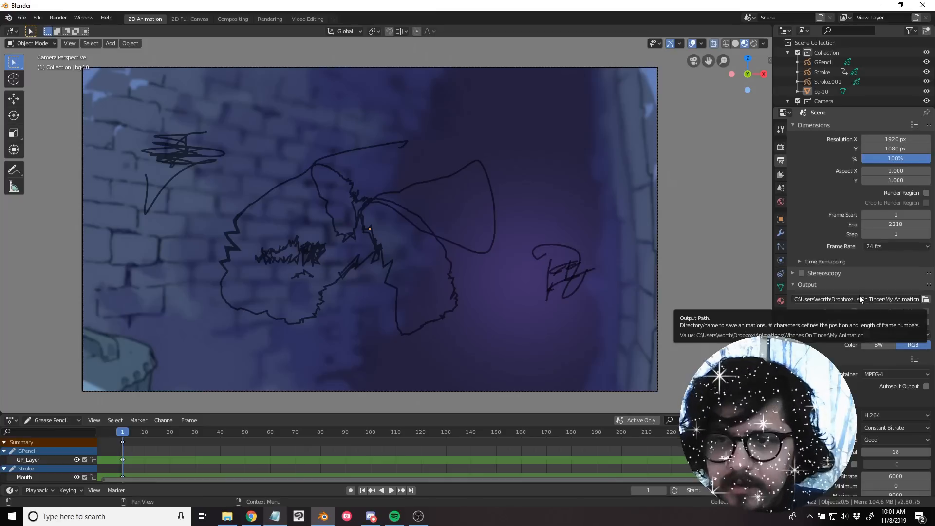
scroll(850, 383, down, 5)
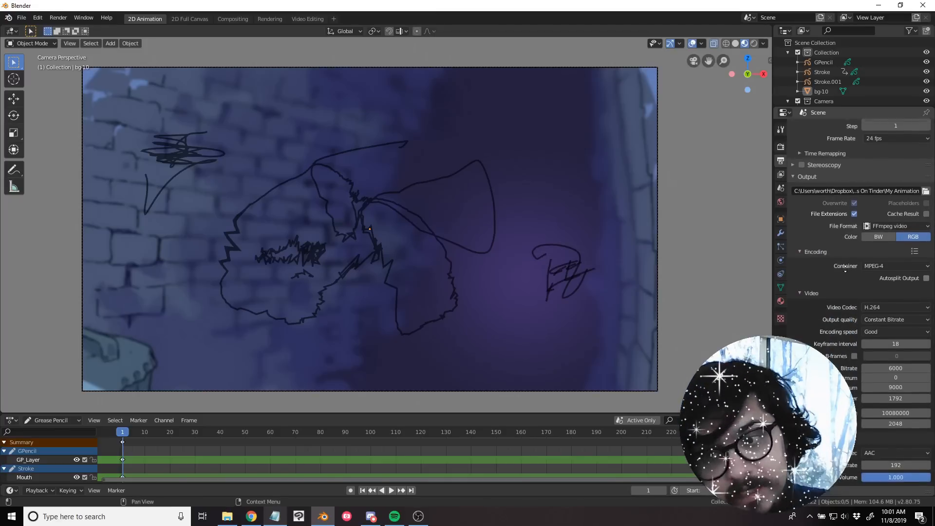
scroll(487, 450, down, 4)
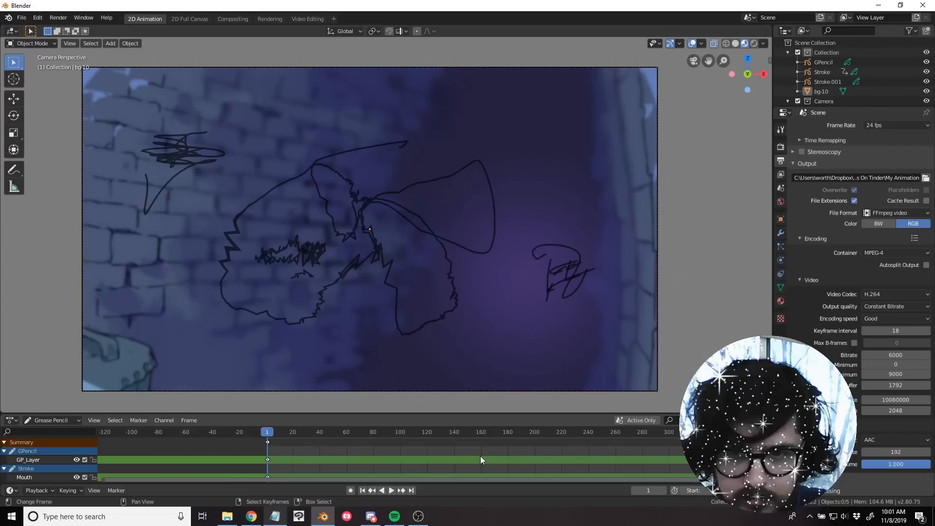
click(58, 18)
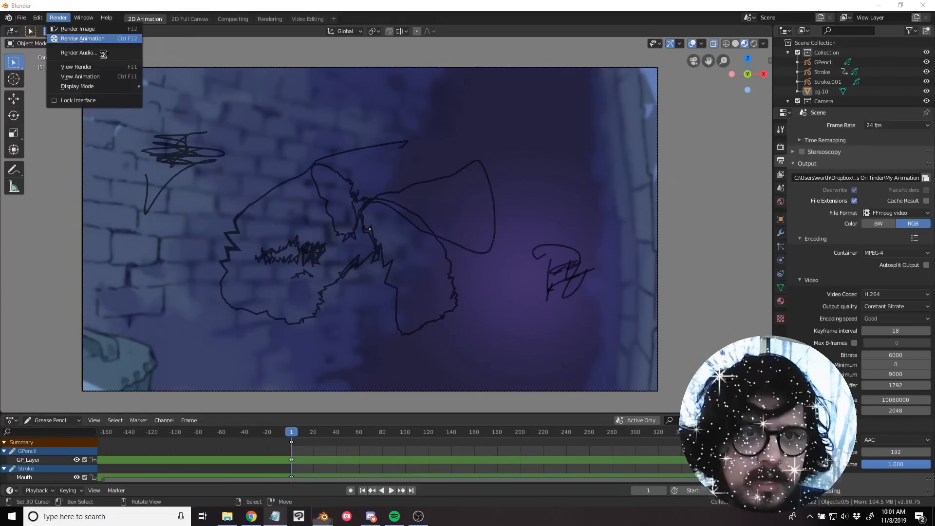
click(73, 38)
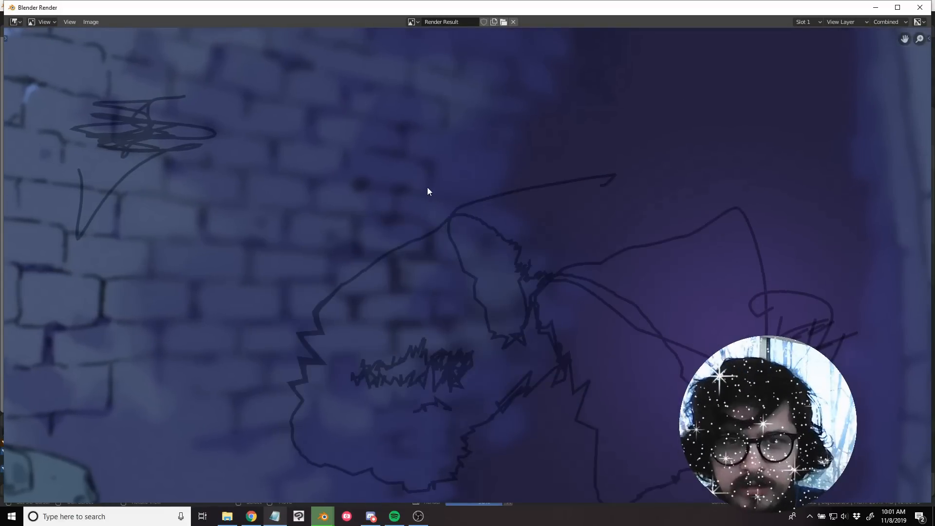
Inspect the frames as they render, close the render window, and return to the scene's output settings.
scroll(429, 195, down, 3)
scroll(437, 210, up, 2)
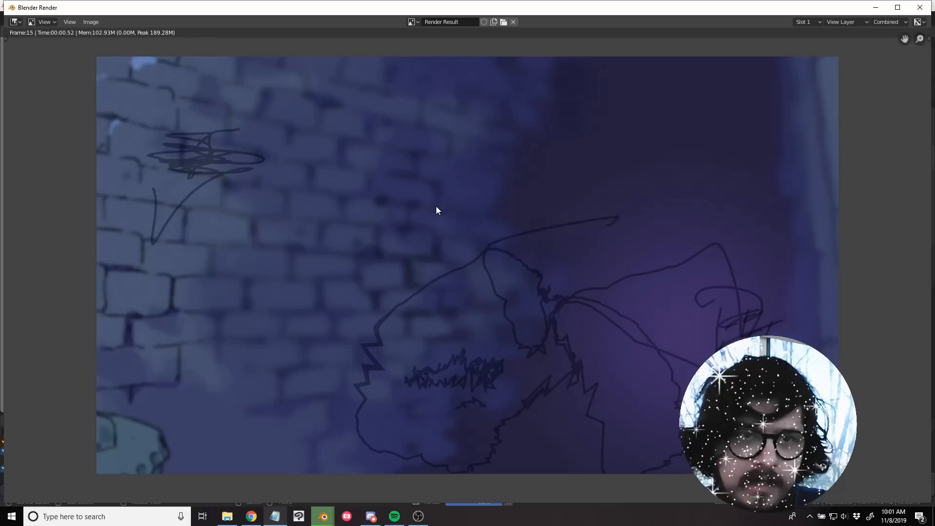
scroll(437, 207, down, 2)
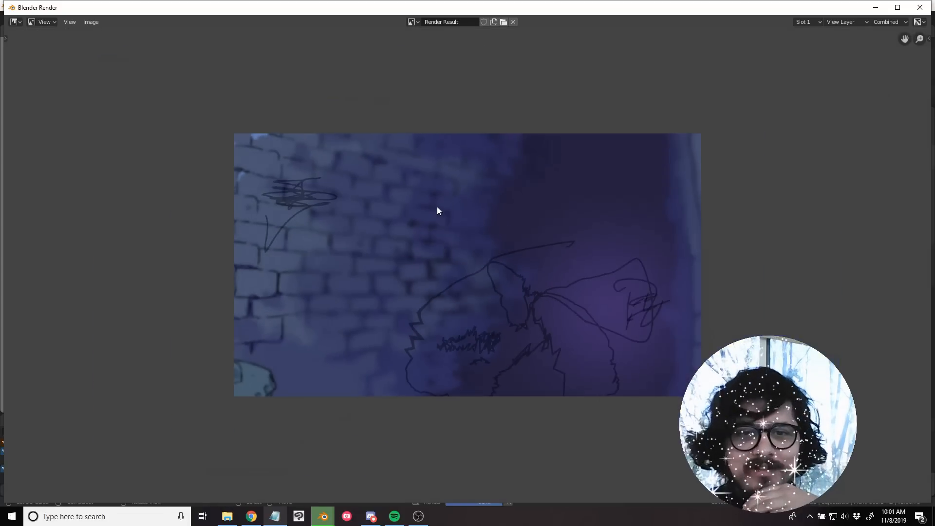
scroll(438, 208, up, 3)
scroll(438, 207, down, 1)
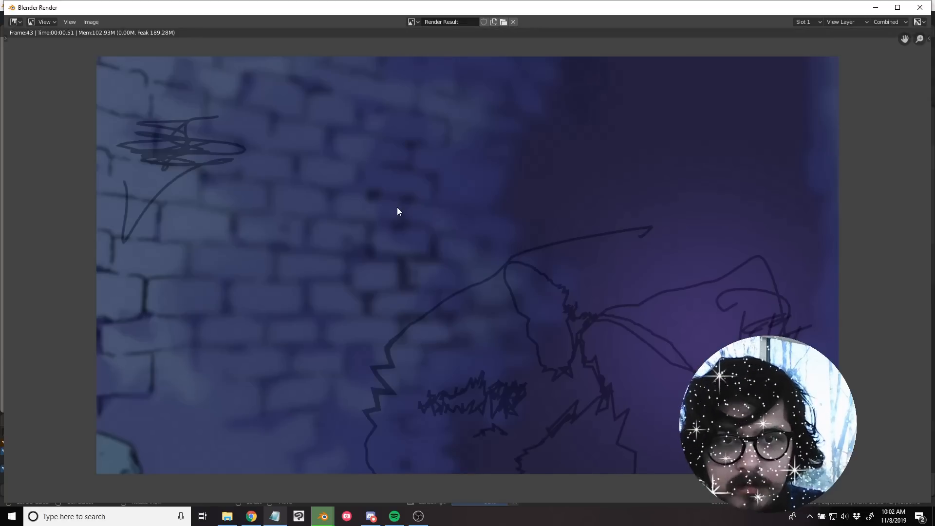
click(914, 7)
scroll(830, 292, up, 3)
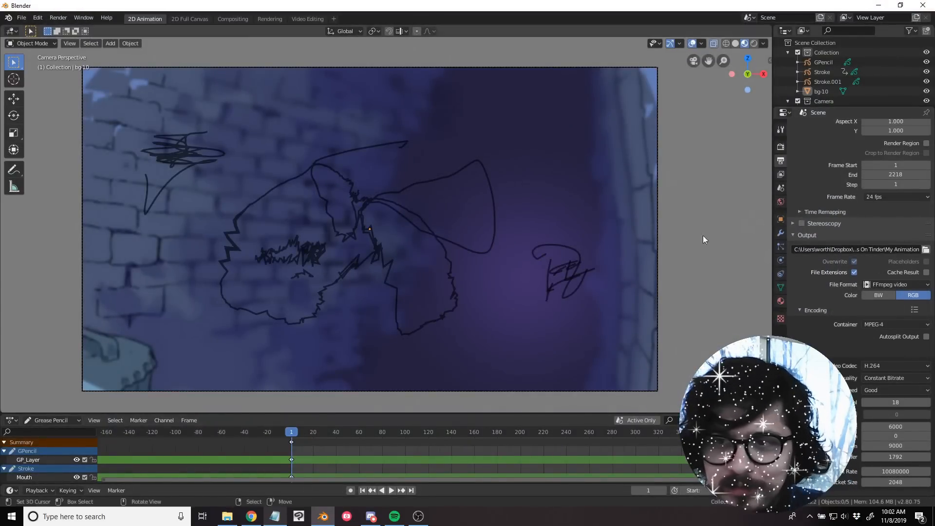
scroll(862, 366, up, 3)
scroll(863, 368, up, 1)
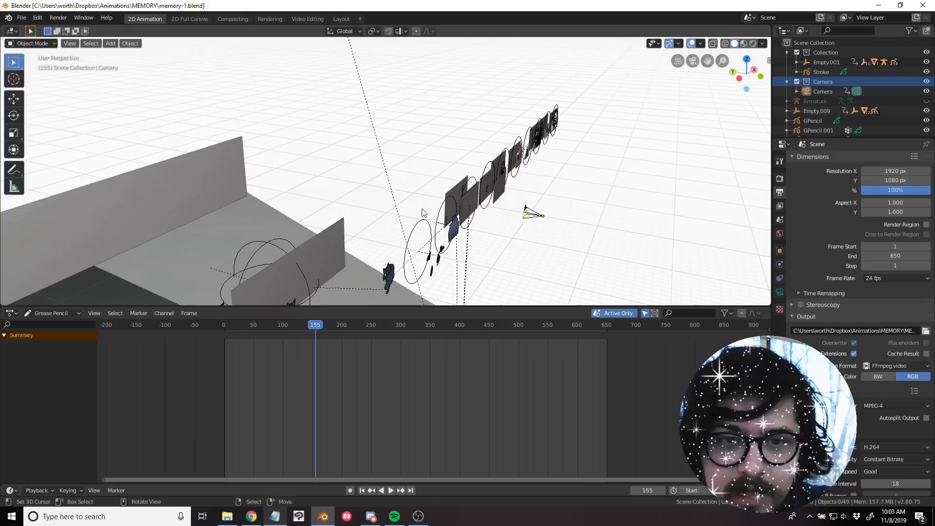
View the memory-1.blend scene from the side with Rendered viewport shading, and change the shading to Look Dev.
middle_drag(458, 176, 435, 197)
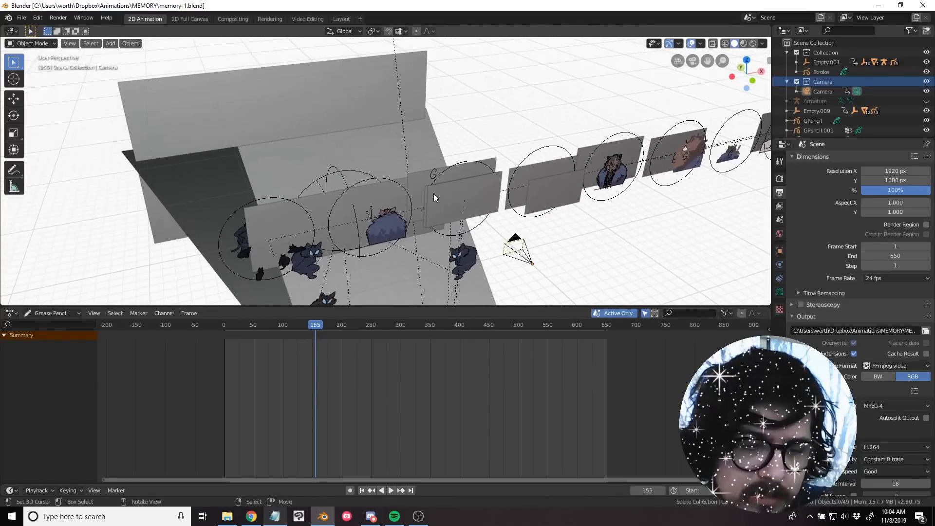
key(z)
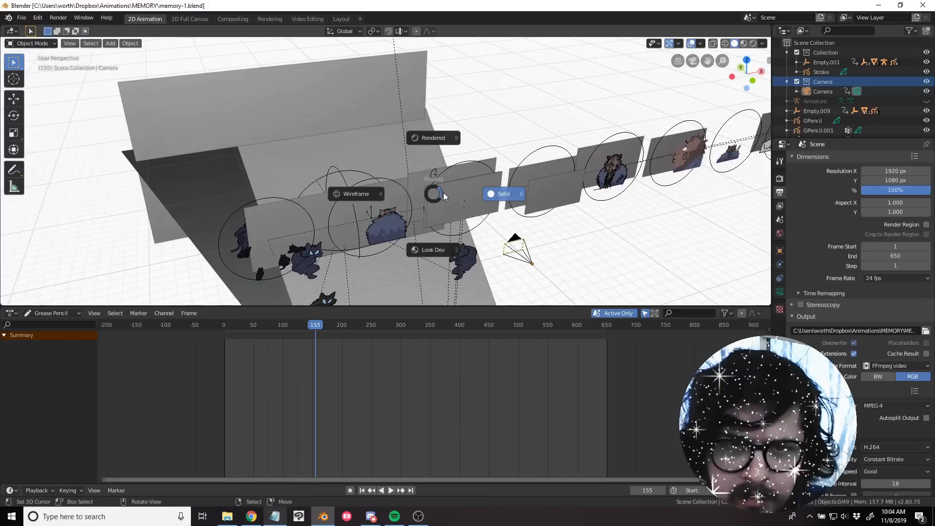
click(437, 141)
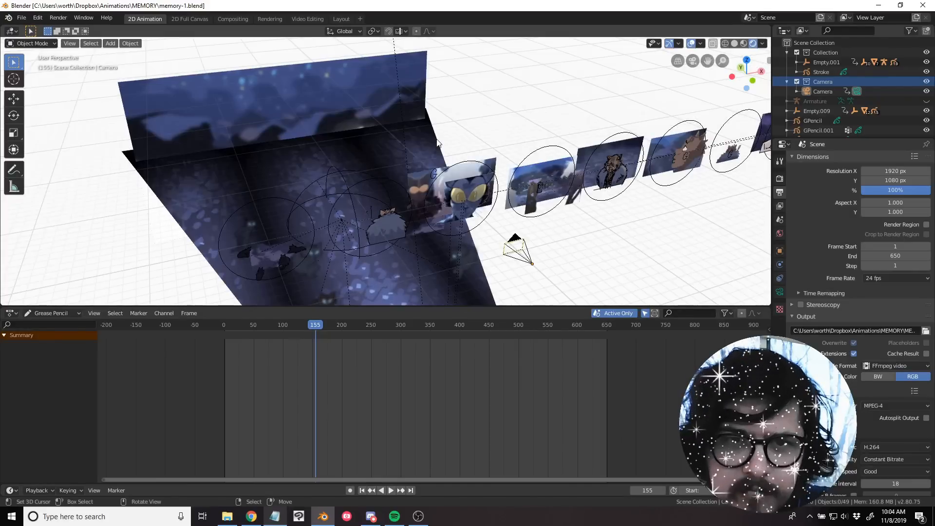
key(z)
click(439, 185)
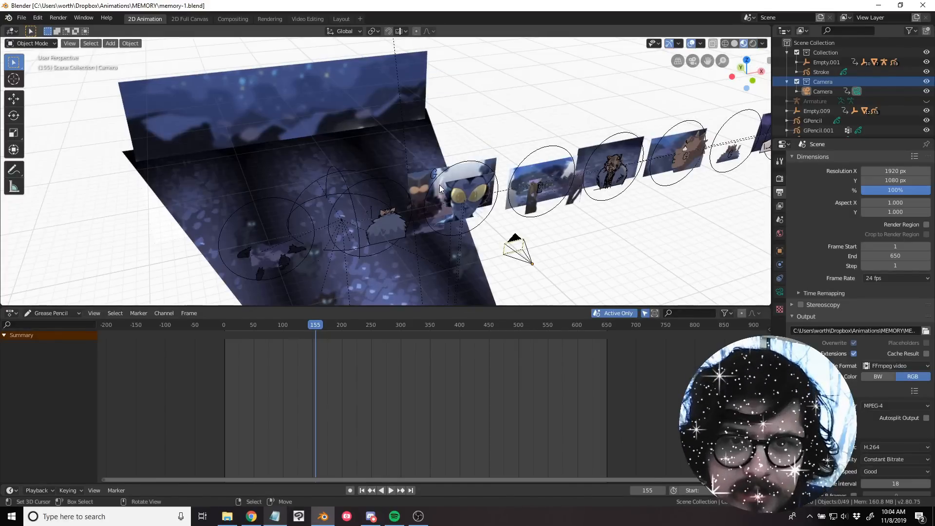
Look at the scene through the camera at frame 1 in an enlarged 3D viewport.
mouse_move(422, 187)
middle_down()
mouse_move(398, 203)
mouse_move(382, 198)
mouse_move(415, 197)
mouse_move(420, 213)
mouse_move(419, 192)
middle_up()
scroll(419, 191, down, 2)
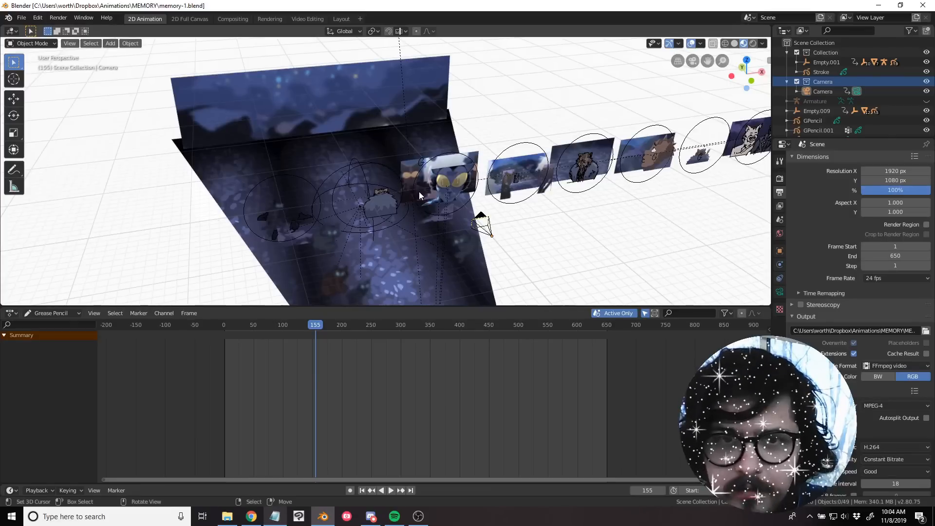
key(KP_0)
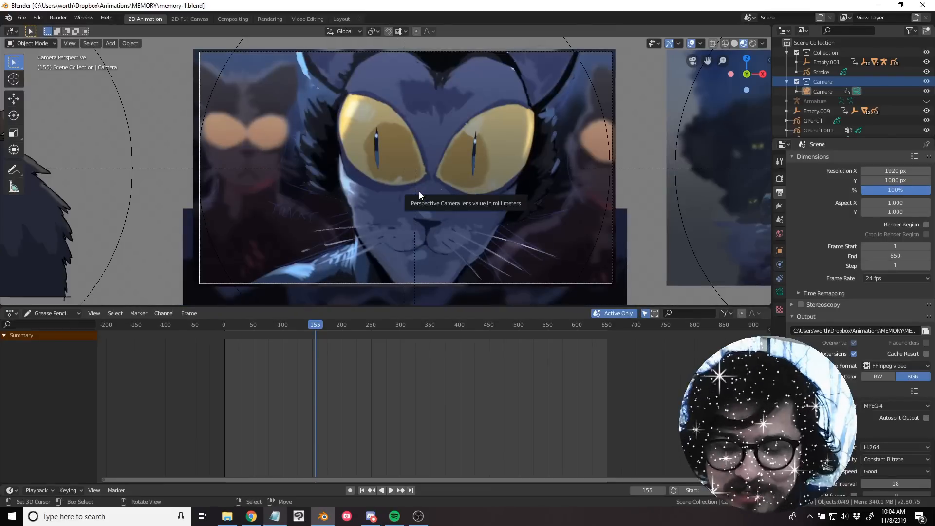
middle_drag(338, 393, 333, 393)
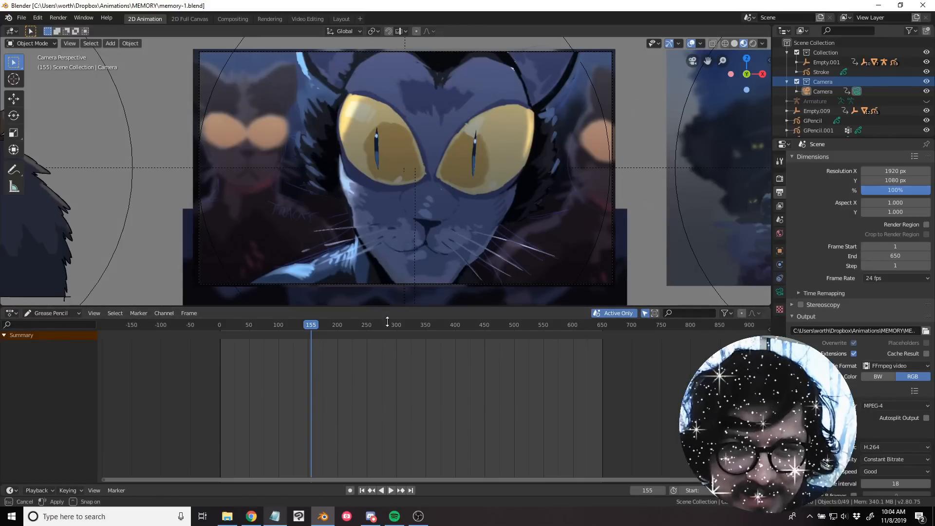
drag(384, 308, 386, 333)
key(shift+Left)
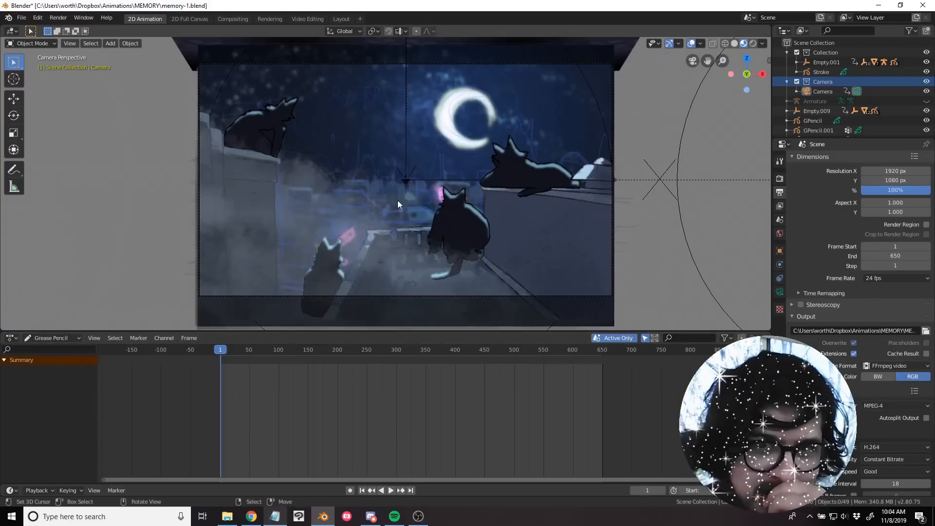
Select the circular empty around the moonlit rooftop scene and try moving it together with its attached cats.
middle_drag(409, 157, 499, 197)
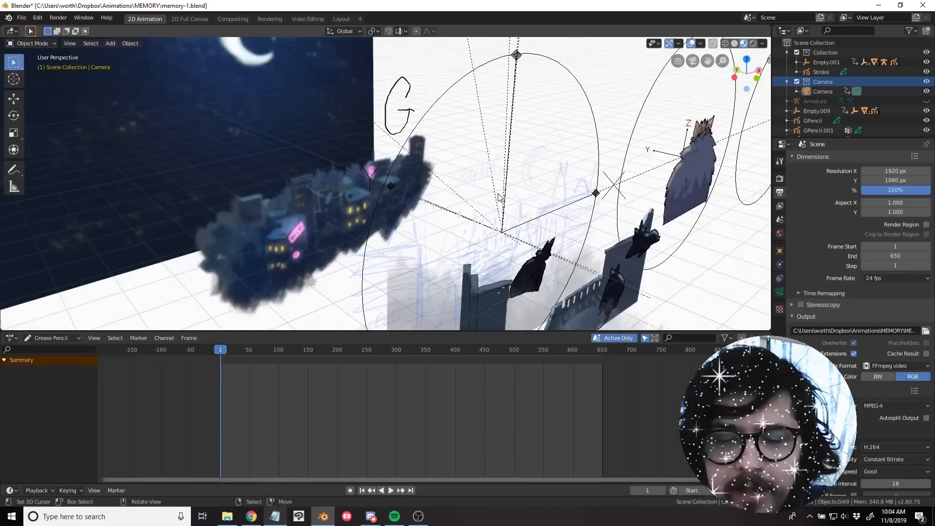
scroll(499, 197, down, 3)
click(509, 115)
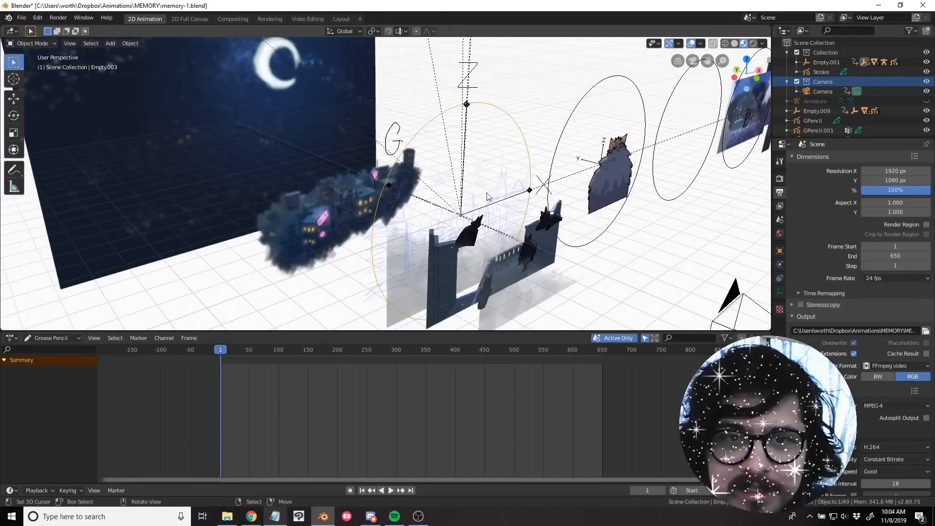
scroll(480, 184, down, 2)
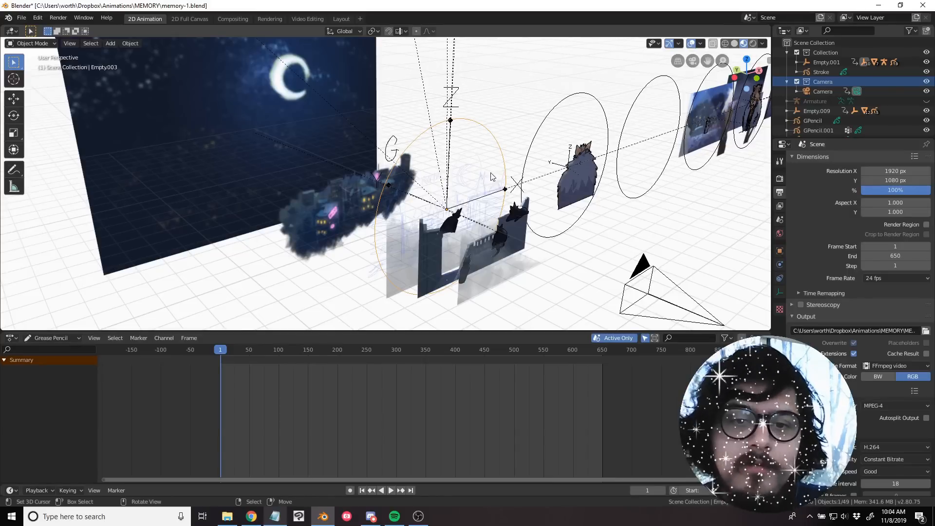
key(g)
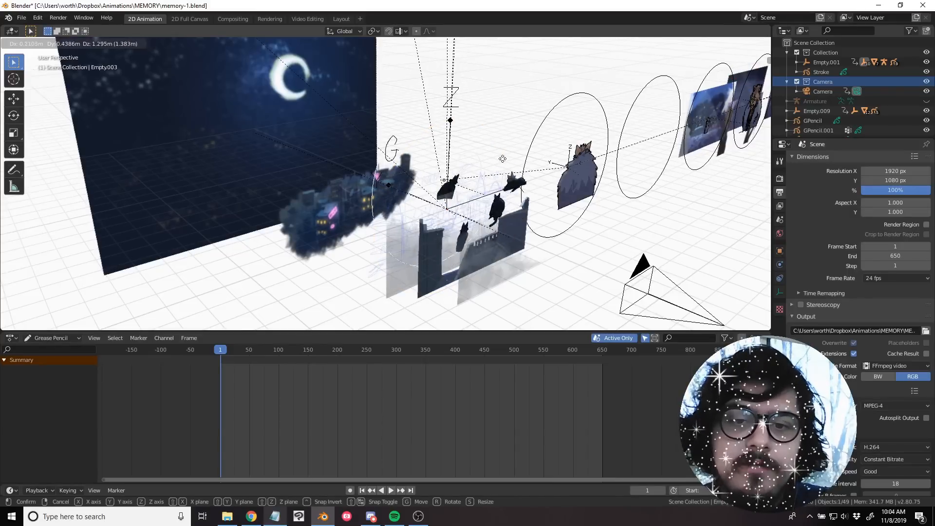
click(493, 192)
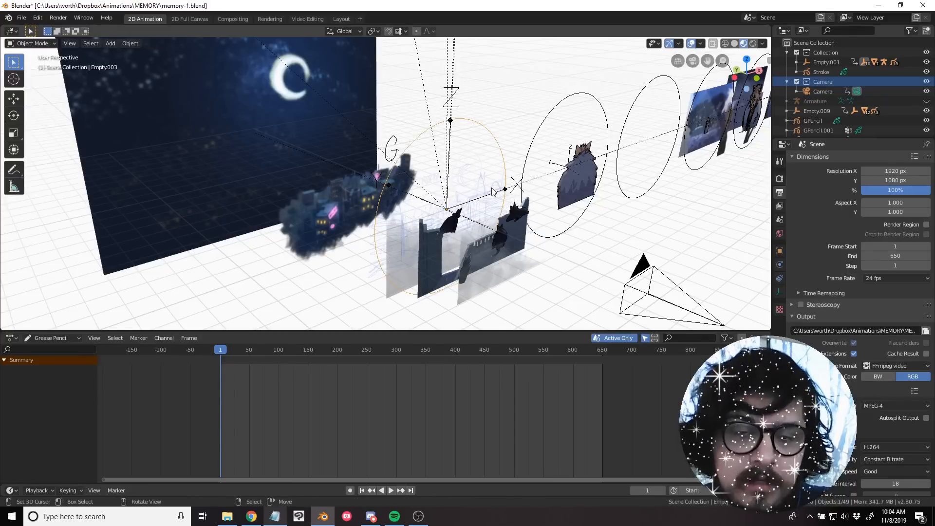
Add a circle empty at the camera's location and scale it.
key(shift+a)
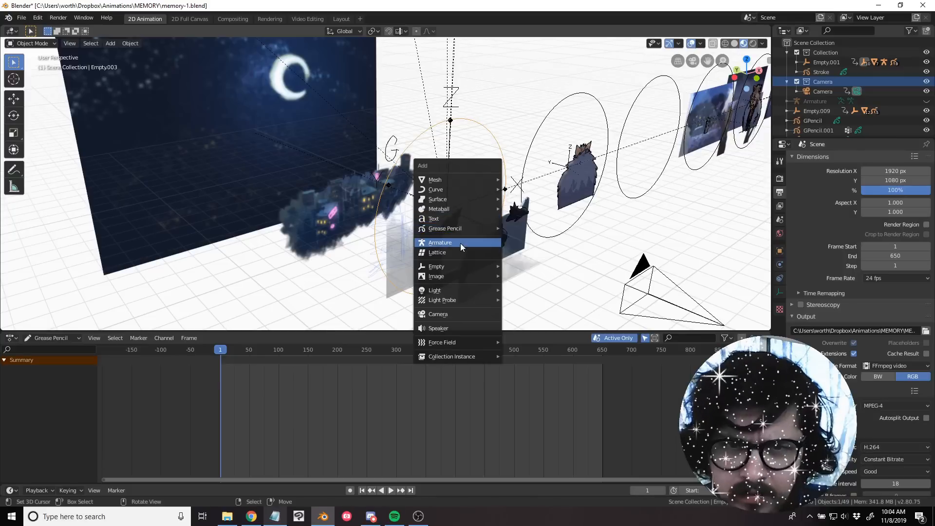
mouse_move(449, 266)
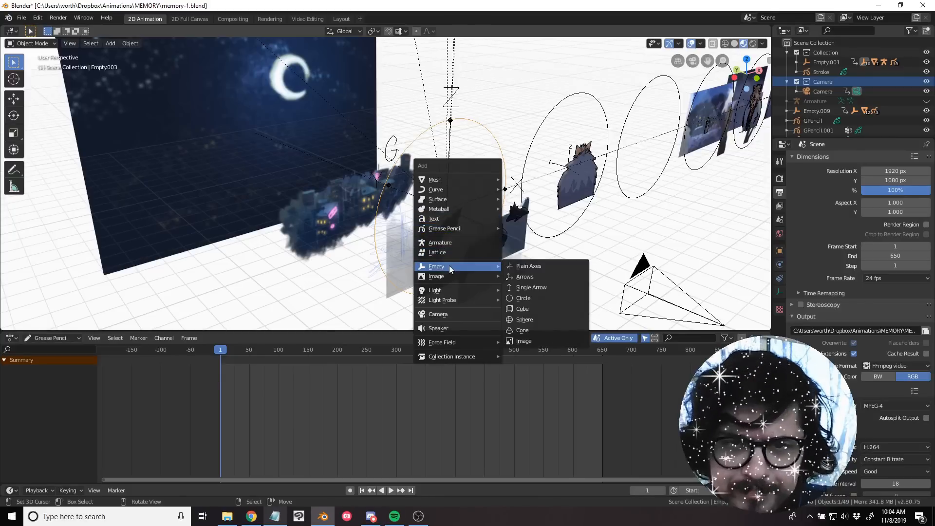
click(519, 298)
middle_drag(505, 241, 486, 226)
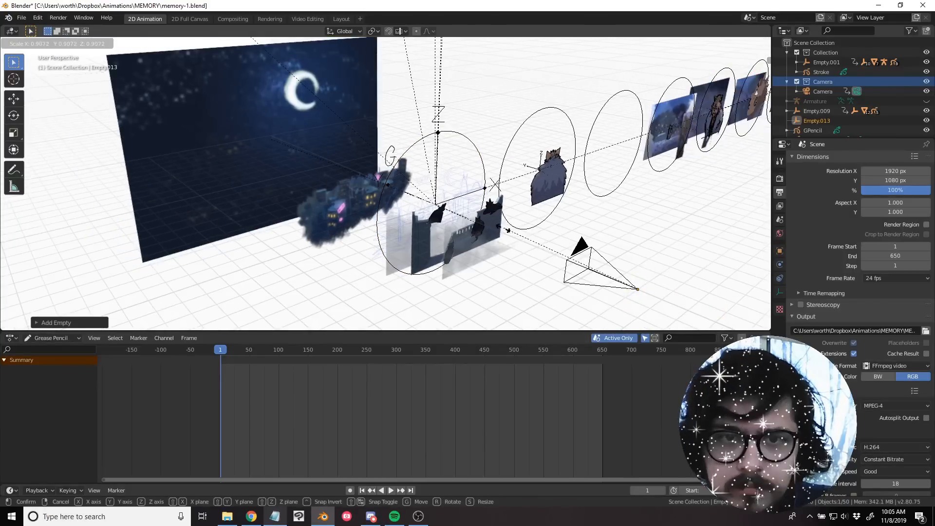
middle_drag(554, 238, 493, 226)
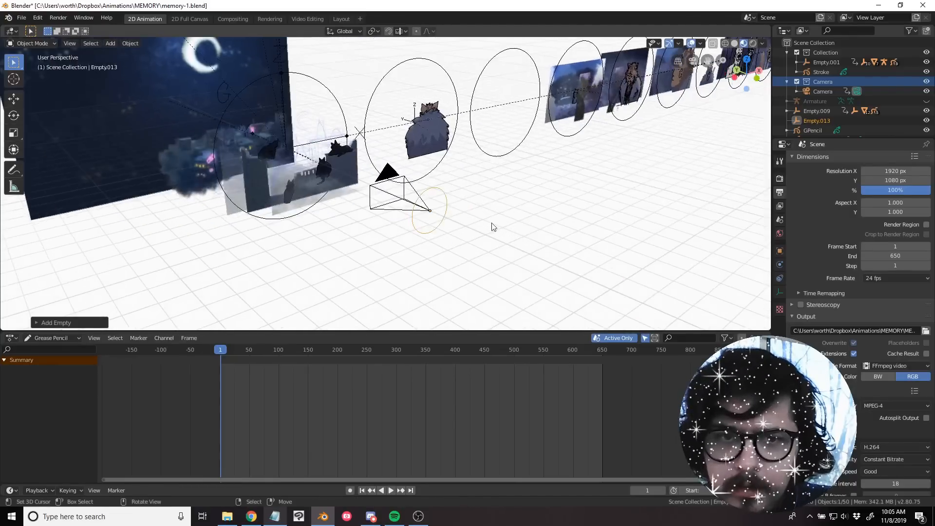
Try moving the new circle empty up beside the moonlit rooftop scene, and undo the move.
key(g)
click(386, 98)
middle_drag(386, 97, 438, 146)
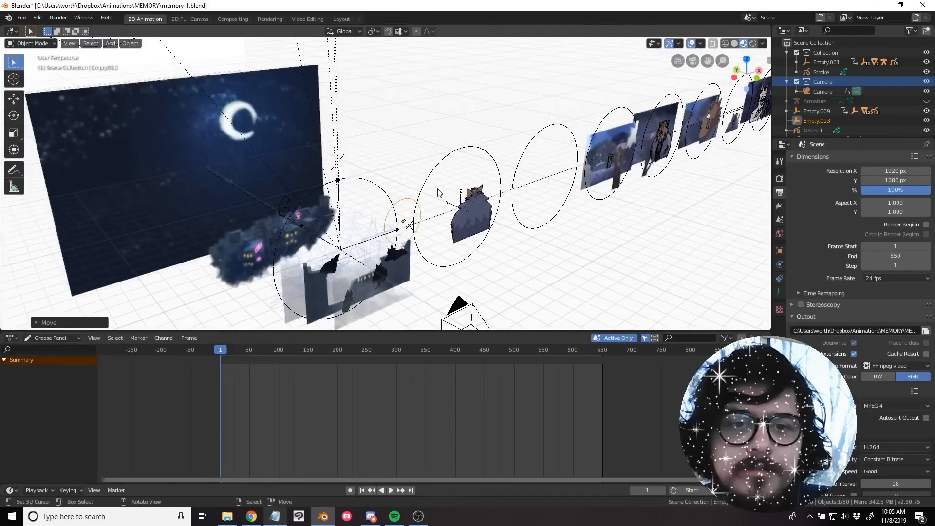
key(ctrl+z)
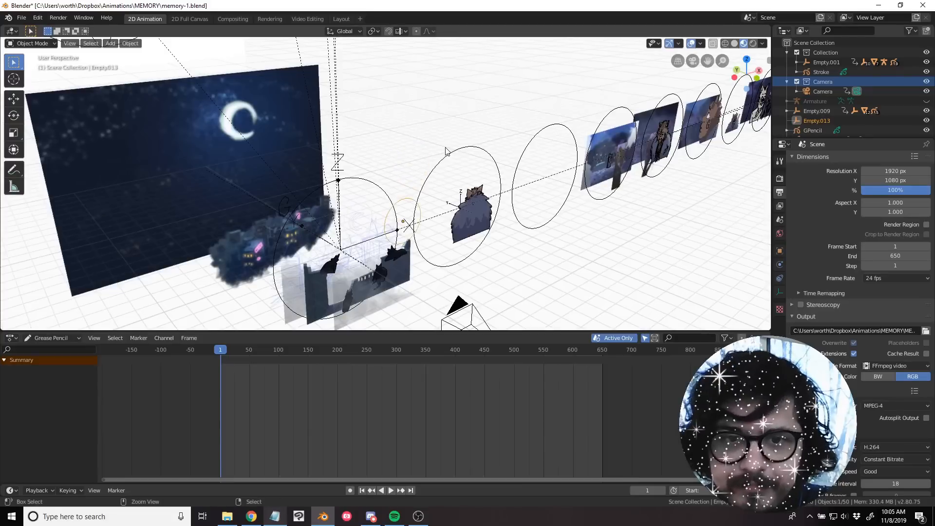
Undo the addition of the most recent empty beside the moonlit city shot.
middle_drag(448, 154, 477, 184)
key(ctrl+z)
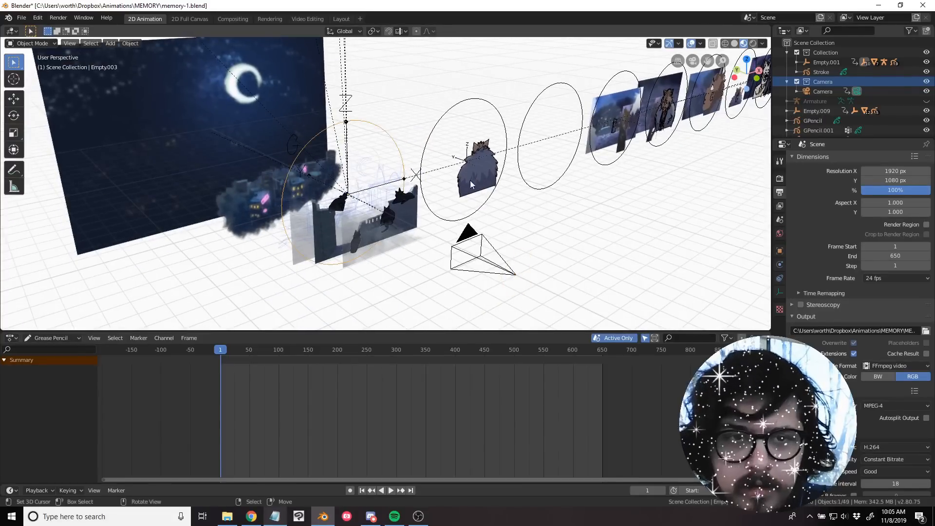
scroll(475, 156, up, 2)
middle_drag(449, 195, 275, 168)
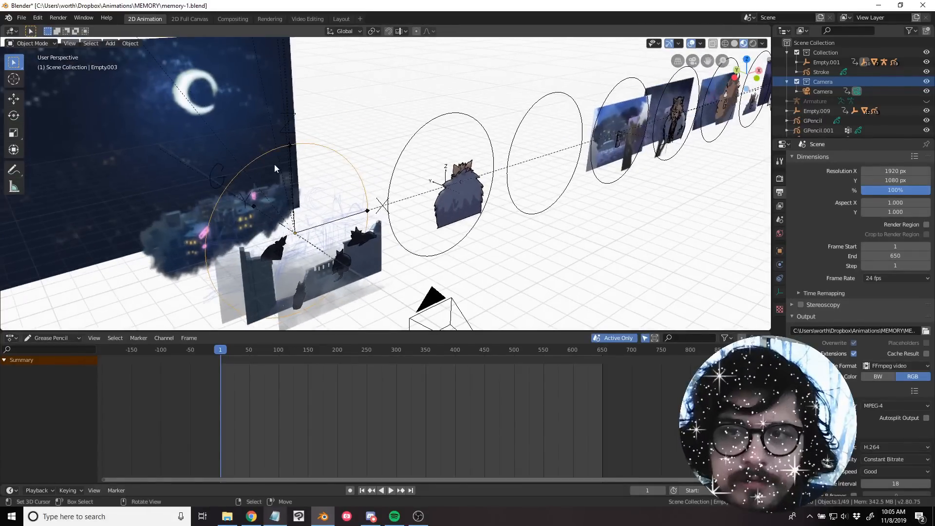
scroll(491, 152, down, 4)
scroll(470, 193, up, 5)
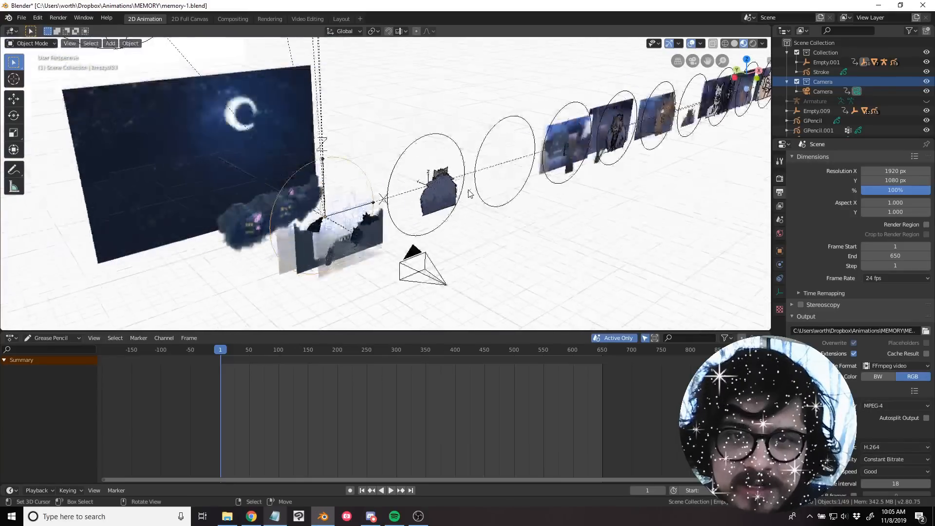
Select the front-facing, fur-collared cat drawing in the row of shots and frame it in the view.
click(553, 101)
shift+middle_drag(549, 142, 314, 202)
scroll(341, 203, up, 5)
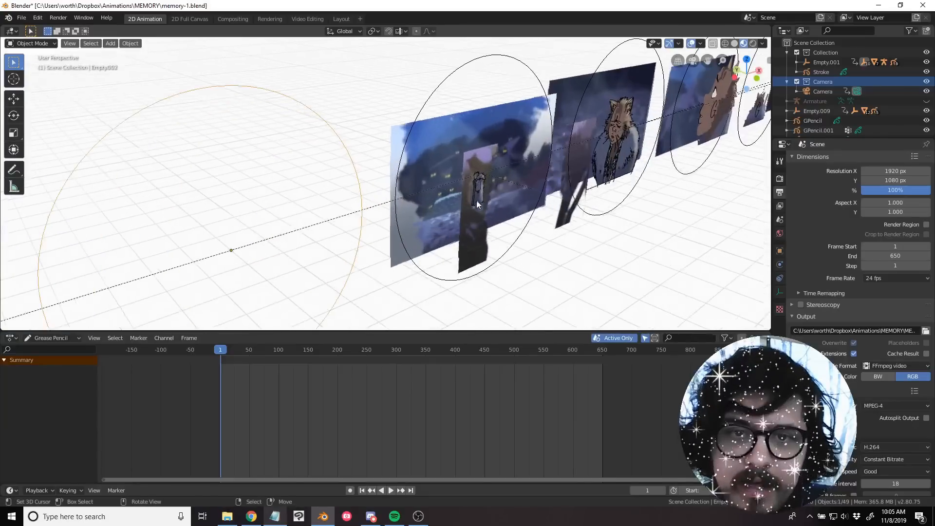
shift+middle_drag(406, 203, 370, 204)
scroll(457, 201, down, 1)
click(568, 145)
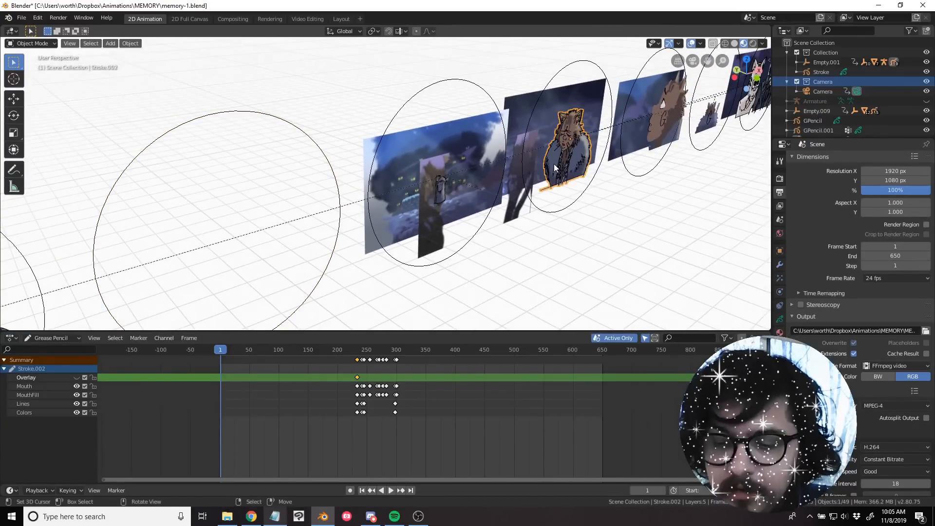
key(KP_Decimal)
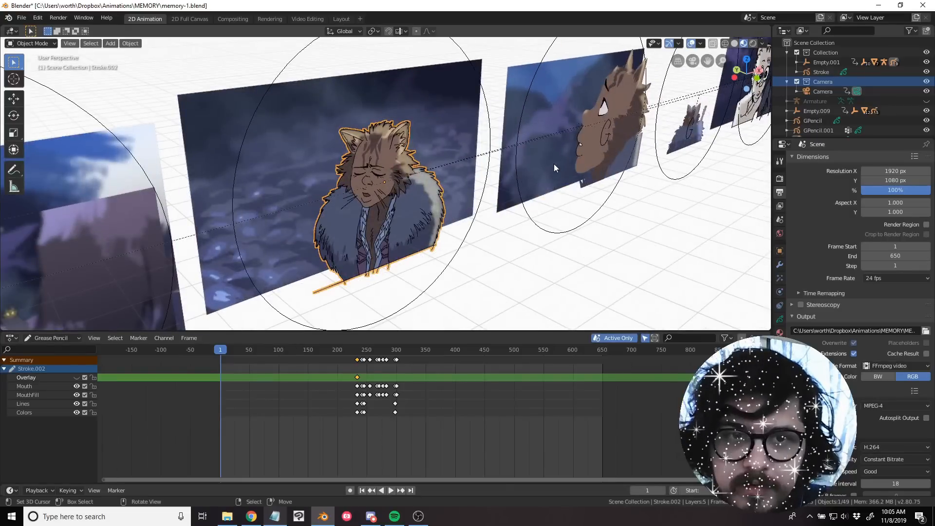
Select the circular empty around the front-facing cat shot and try moving it together with its artwork.
scroll(476, 183, up, 1)
mouse_move(395, 170)
middle_down()
mouse_move(343, 165)
mouse_move(380, 171)
mouse_move(411, 204)
mouse_move(407, 215)
mouse_move(402, 183)
middle_up()
scroll(364, 165, down, 3)
scroll(396, 196, up, 2)
key(alt+a)
click(396, 196)
key(alt+a)
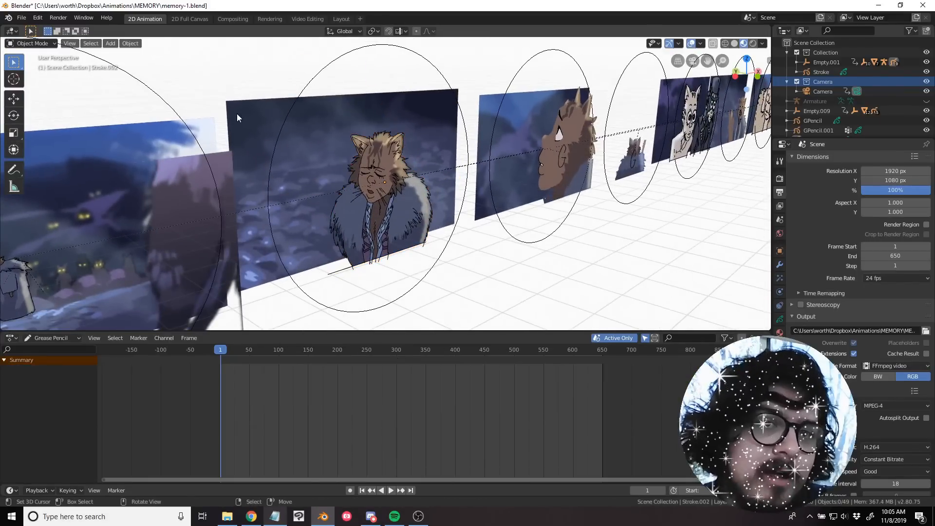
click(363, 123)
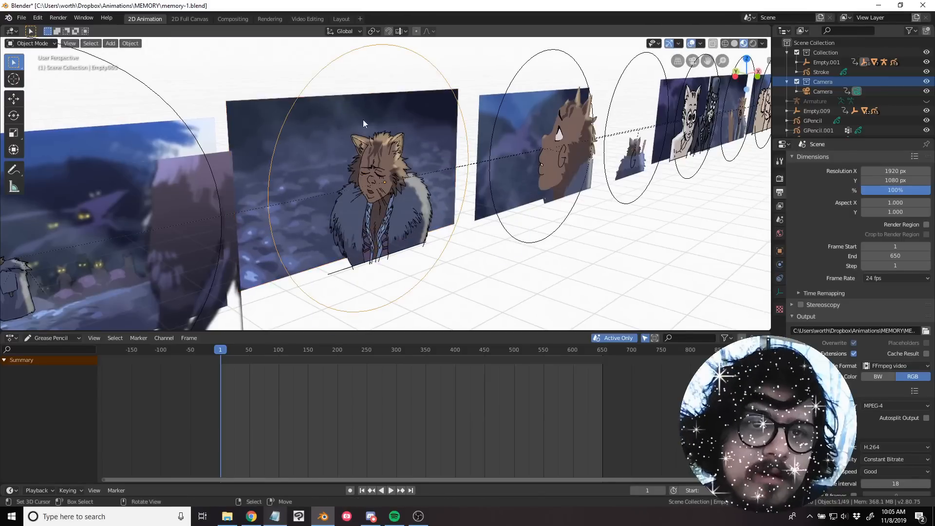
scroll(364, 124, down, 3)
middle_drag(492, 161, 457, 189)
key(g)
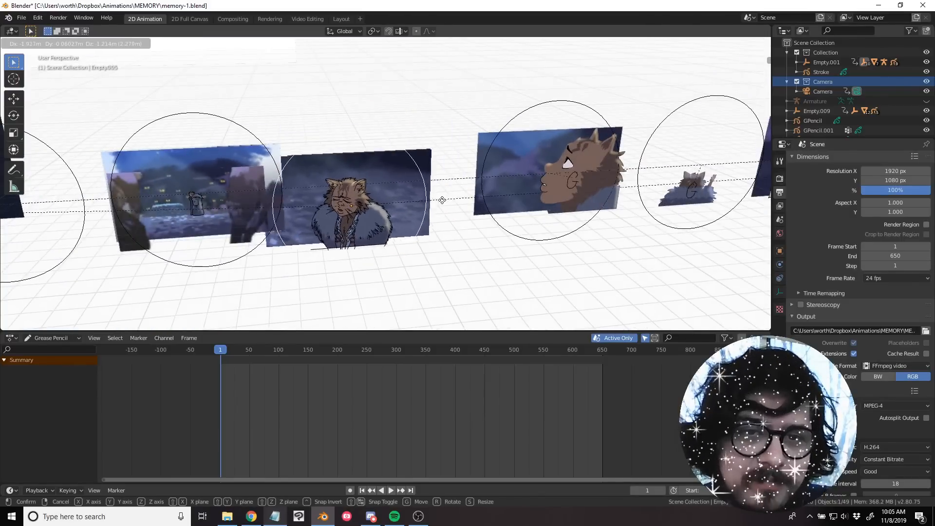
click(402, 201)
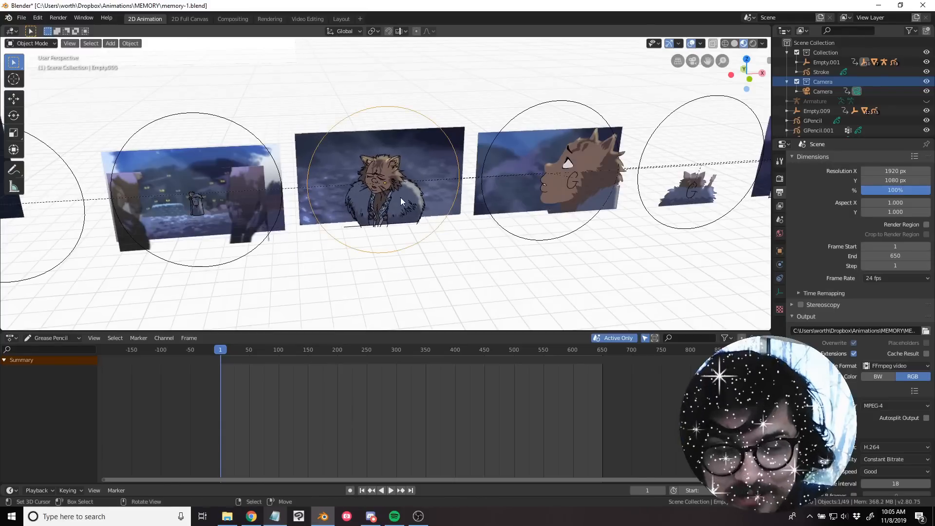
Select Empty.009 at the moonlit city shot and try moving it together with its fog, wall and sky layers.
scroll(402, 201, down, 3)
middle_drag(395, 208, 609, 200)
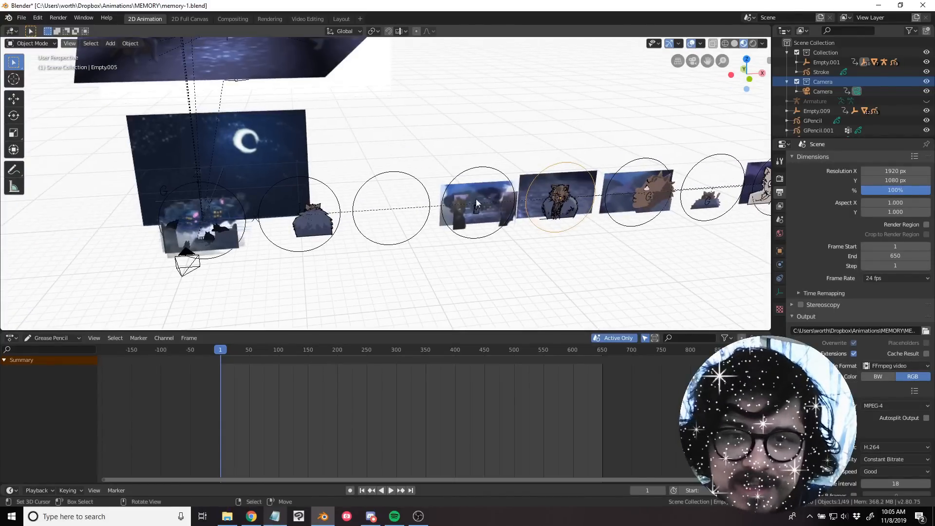
shift+middle_drag(416, 197, 603, 195)
scroll(467, 250, up, 4)
shift+middle_drag(467, 251, 449, 234)
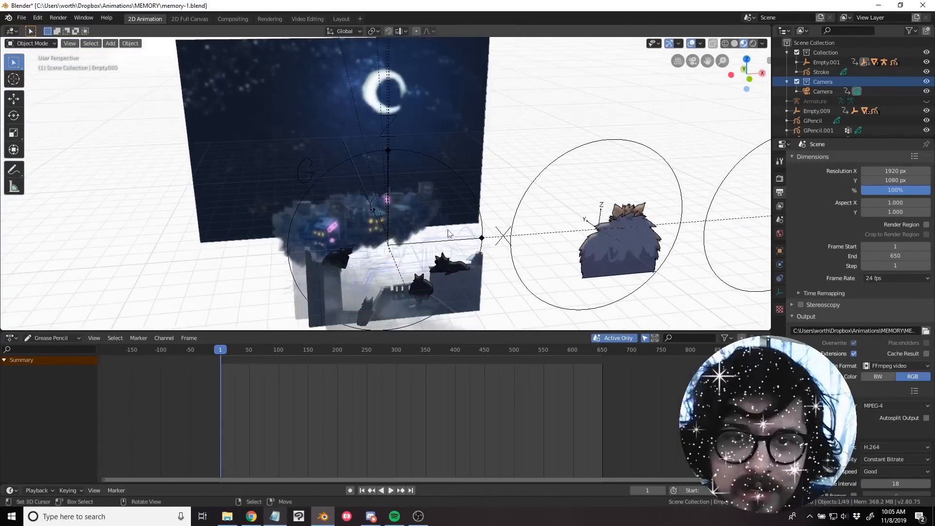
click(486, 238)
click(485, 239)
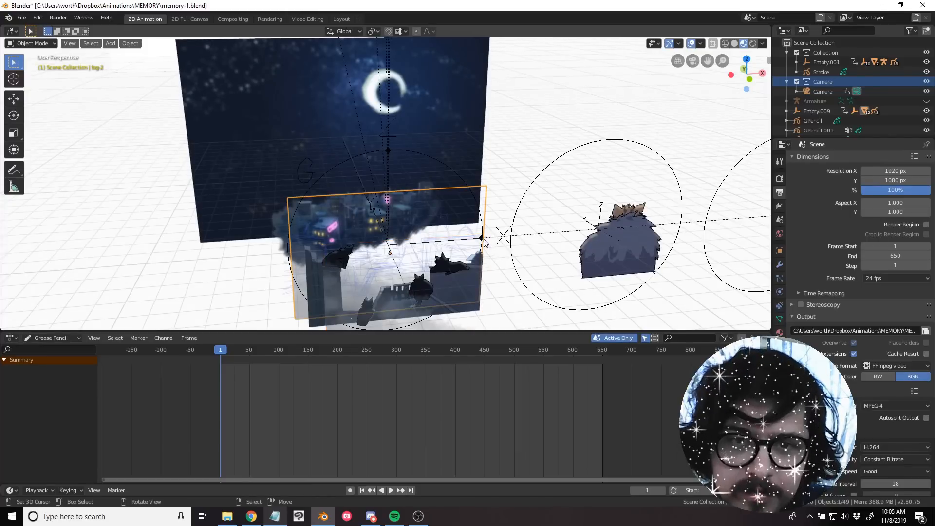
click(485, 238)
middle_drag(418, 235, 237, 127)
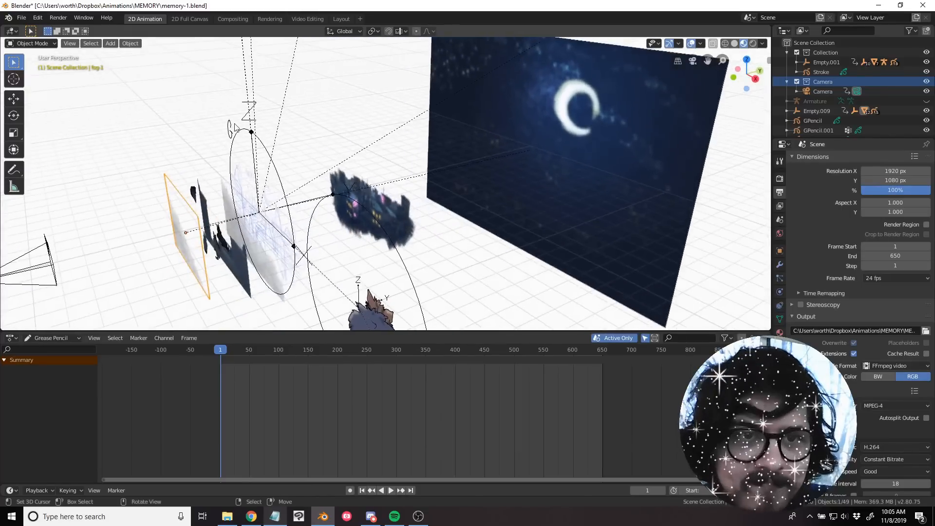
click(251, 135)
middle_drag(324, 200, 369, 216)
key(g)
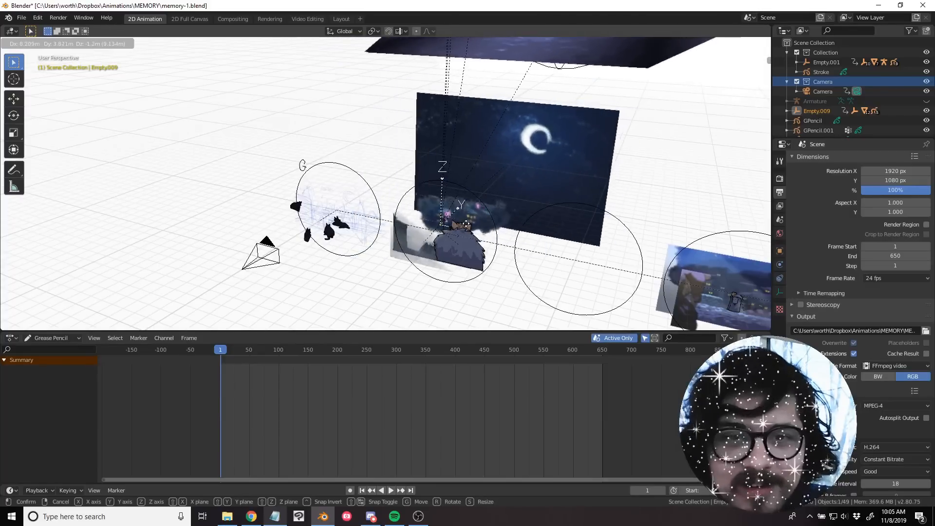
right_click(348, 193)
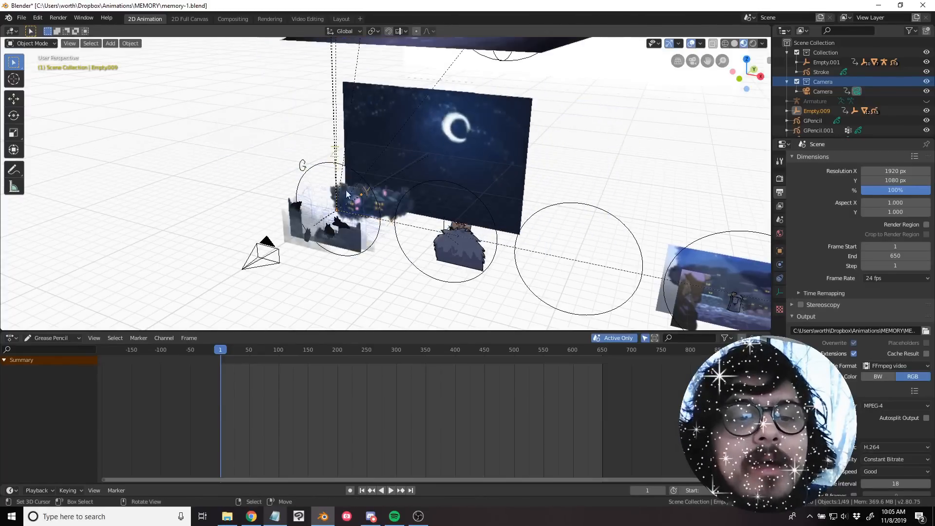
Select the axes empty Empty.001 near the back-view cat and examine the row of shots linked to it.
scroll(348, 192, up, 5)
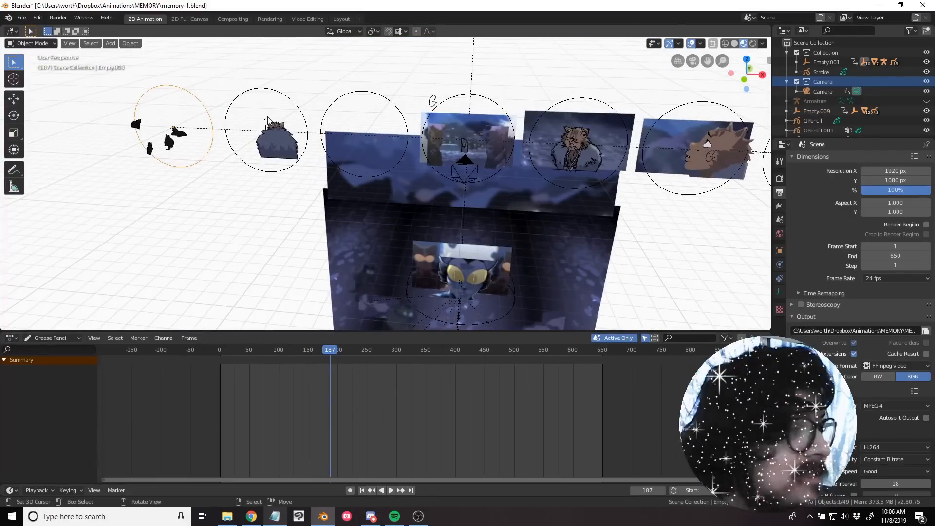
scroll(351, 114, up, 2)
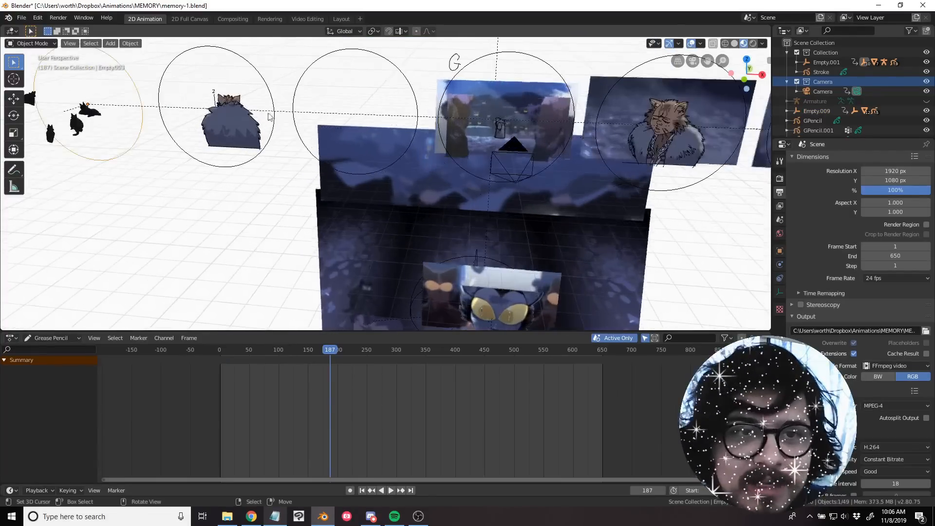
shift+middle_drag(270, 119, 385, 176)
click(310, 138)
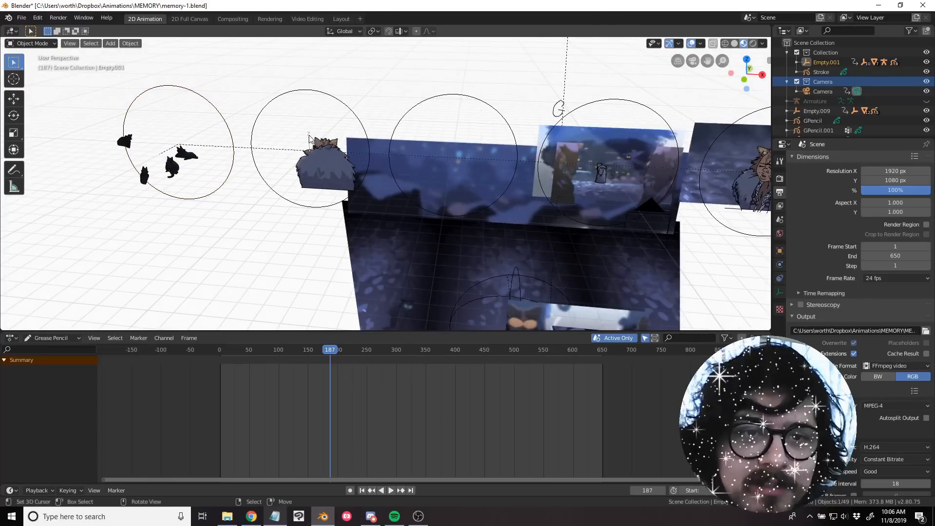
middle_drag(331, 153, 430, 149)
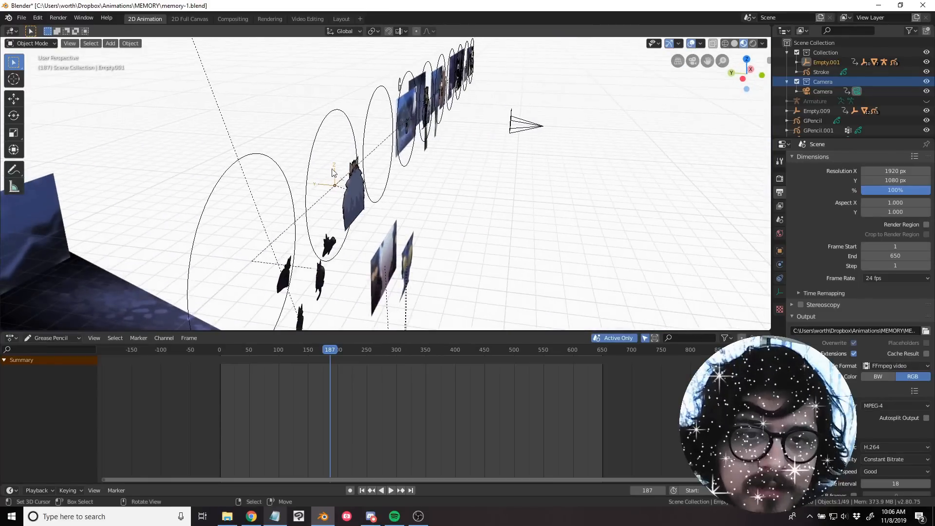
middle_drag(338, 179, 391, 223)
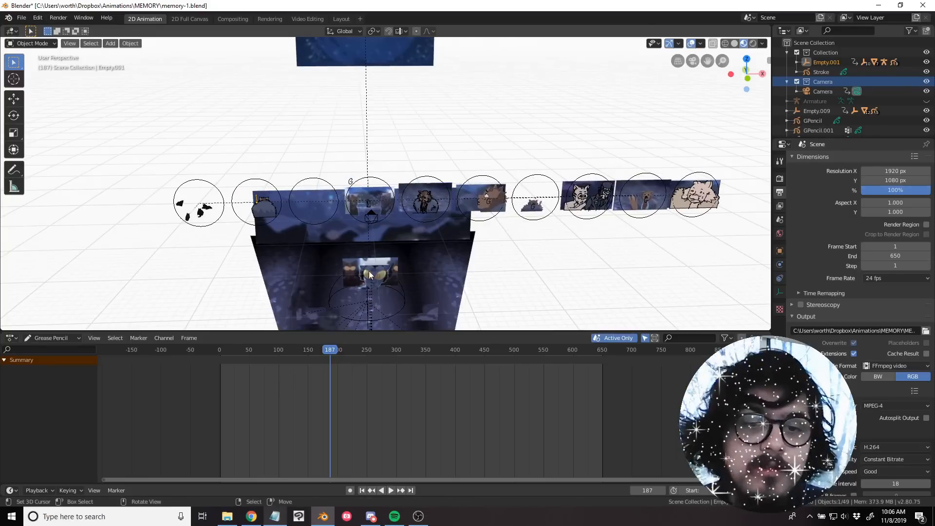
mouse_move(288, 201)
middle_down()
mouse_move(404, 199)
mouse_move(346, 197)
mouse_move(372, 195)
mouse_move(296, 221)
middle_up()
scroll(297, 222, up, 3)
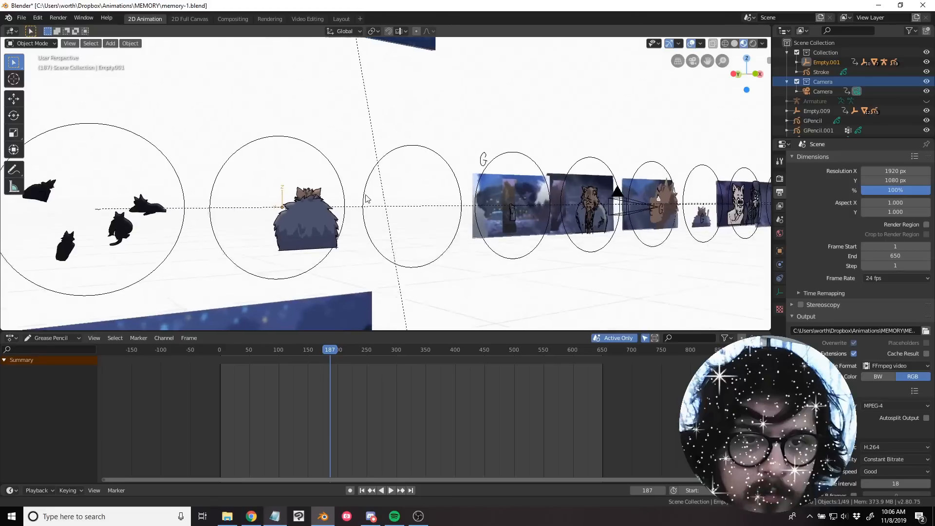
Select the circular empty around the back-view cat and try moving, rotating and scaling it.
click(295, 223)
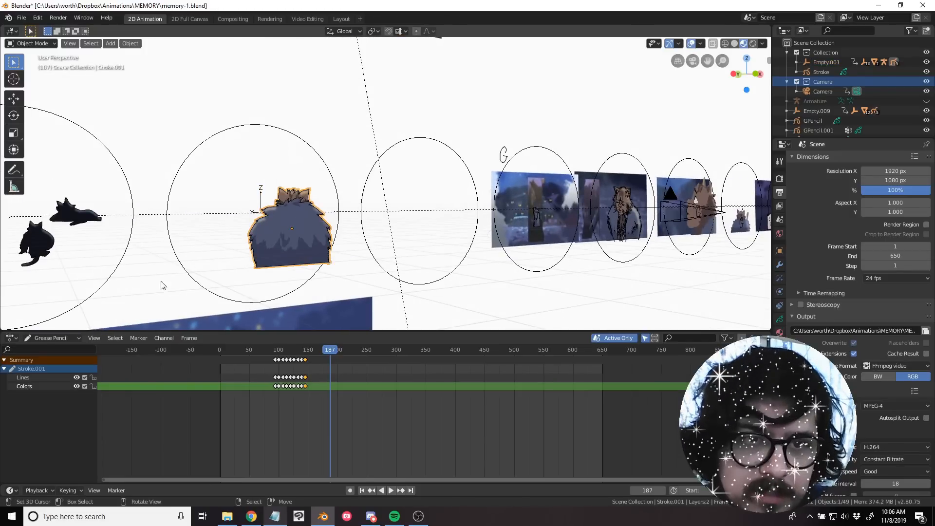
click(279, 134)
key(g)
key(Escape)
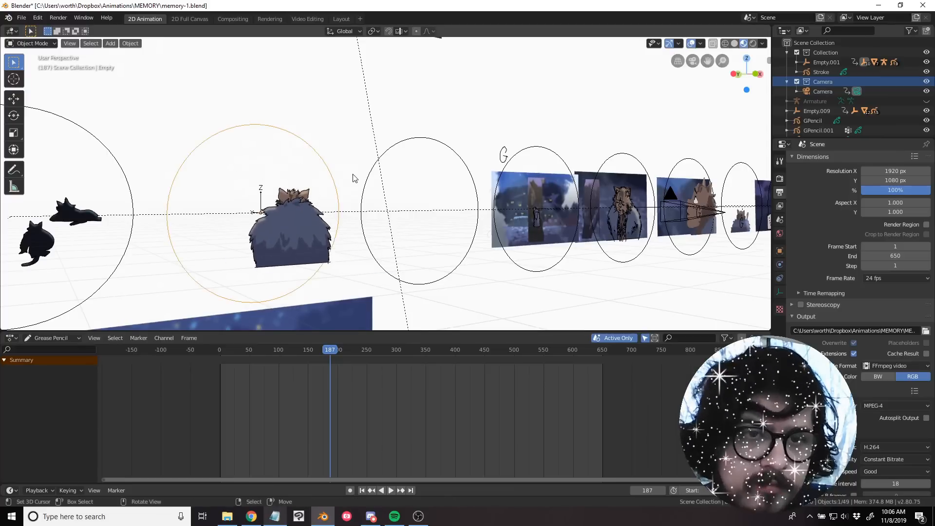
key(r)
key(Escape)
key(s)
key(Escape)
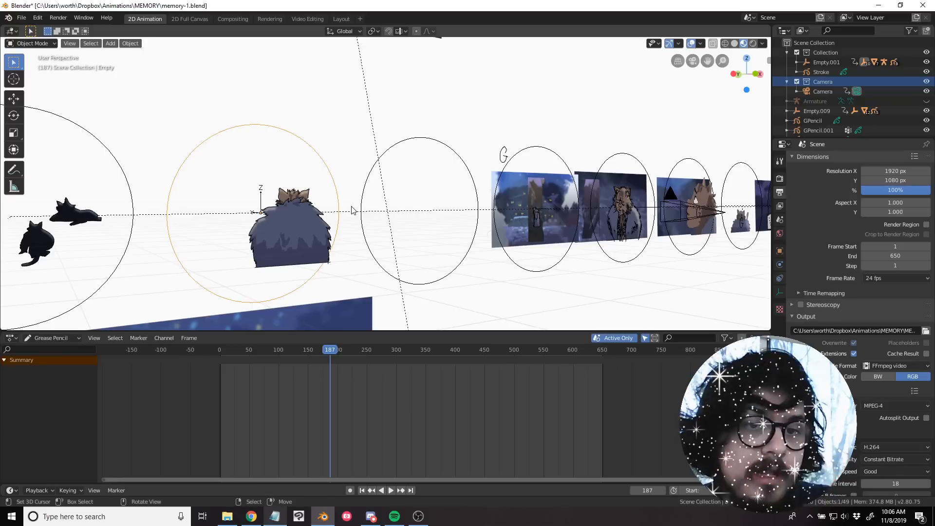
Parent the back-view cat drawing to the circular empty surrounding it.
click(292, 230)
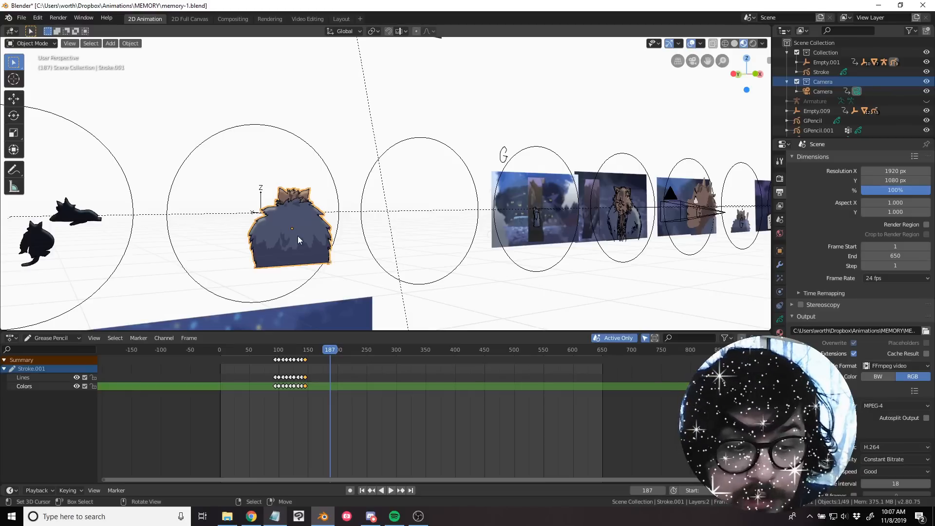
shift+click(298, 141)
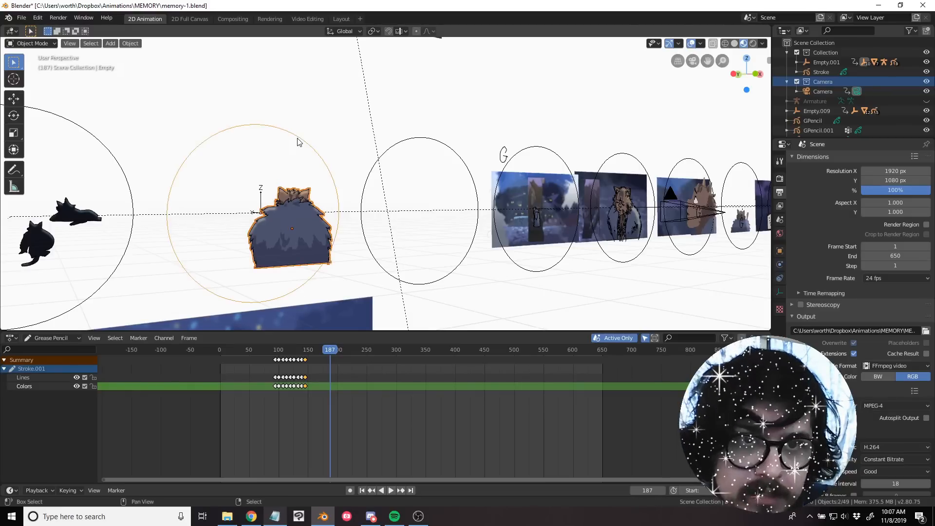
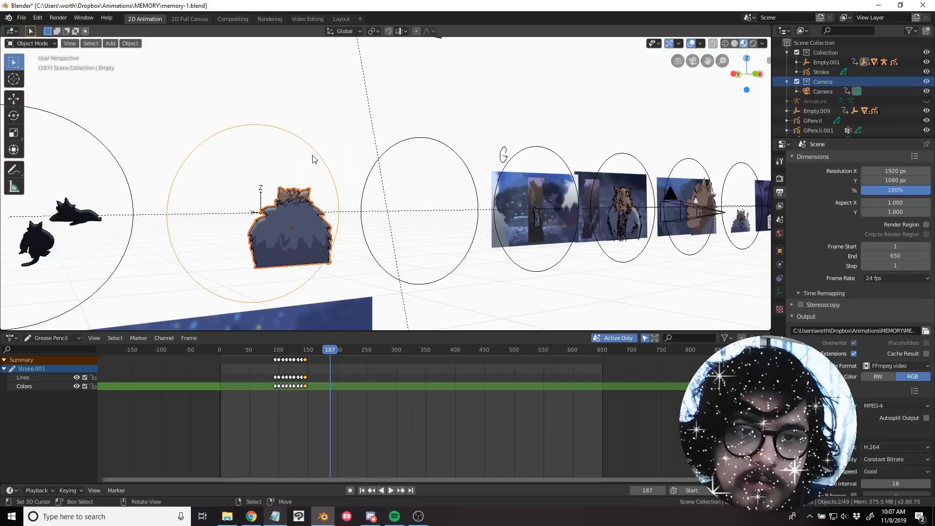
key(ctrl+p)
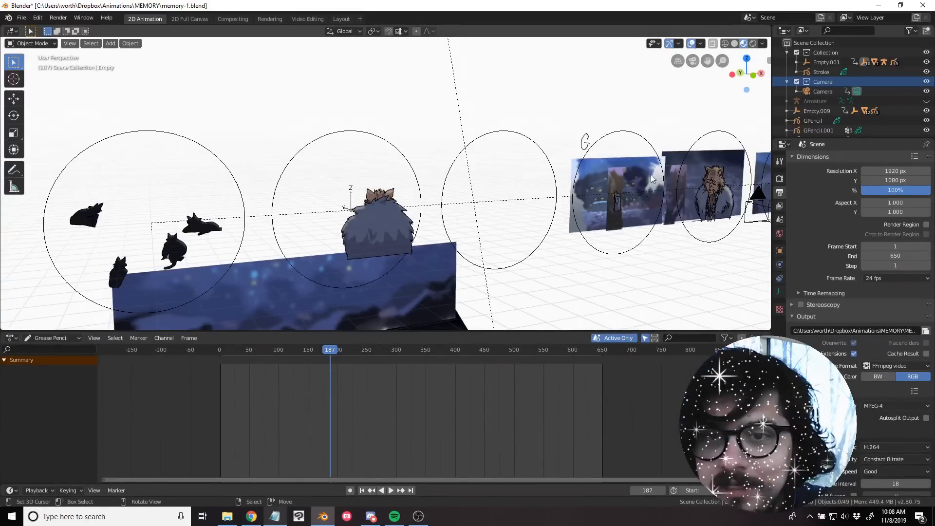
Select the axes empty Empty.001 and try moving the whole row of shots freely in perspective view.
scroll(238, 156, down, 3)
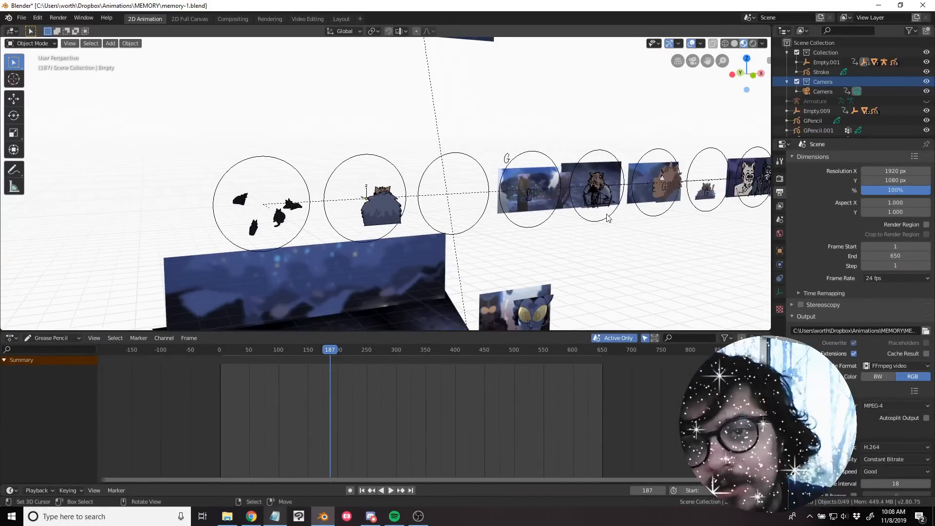
scroll(333, 172, up, 3)
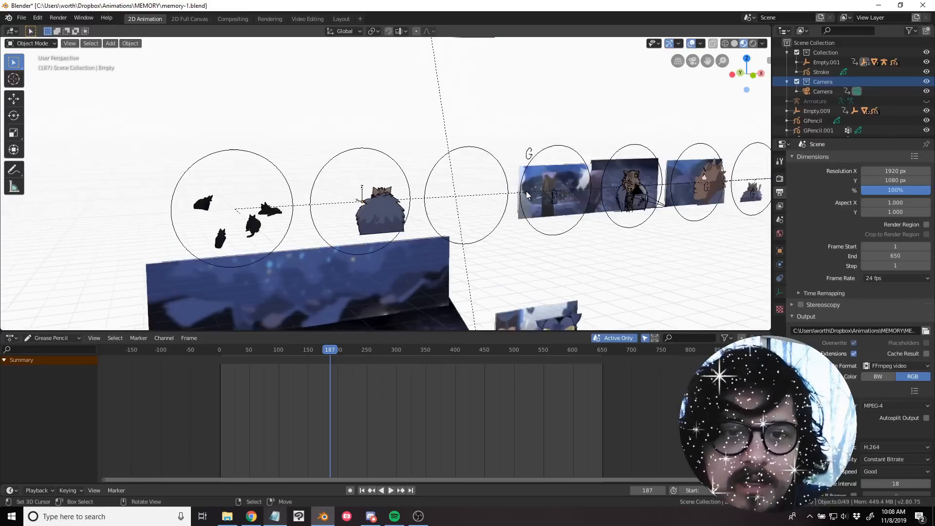
click(352, 194)
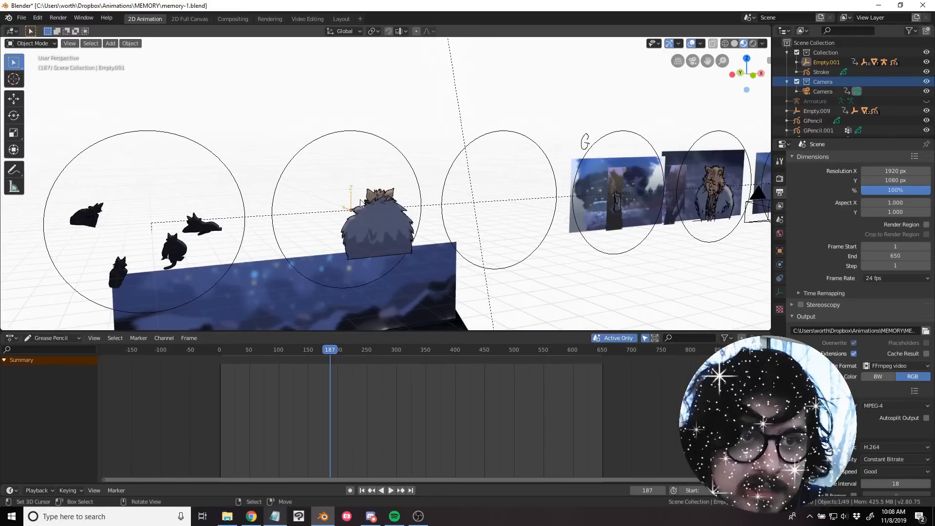
key(g)
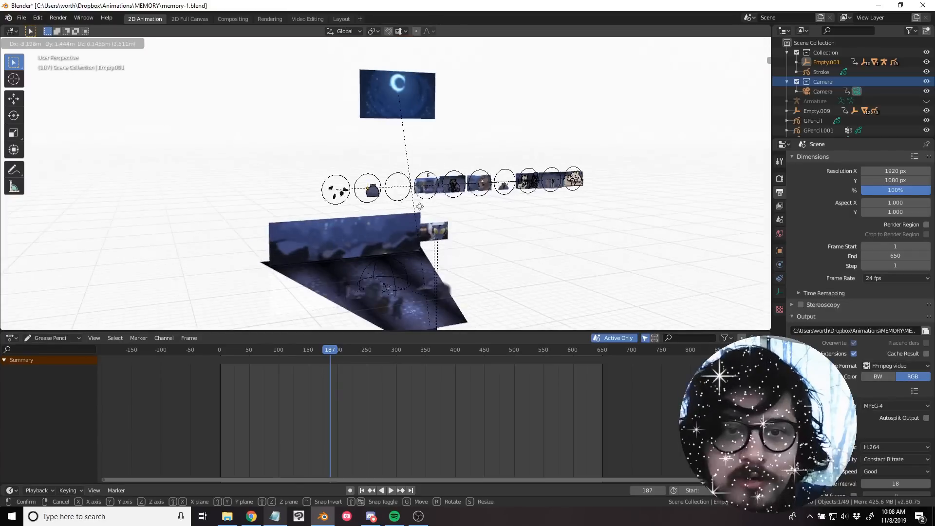
click(464, 211)
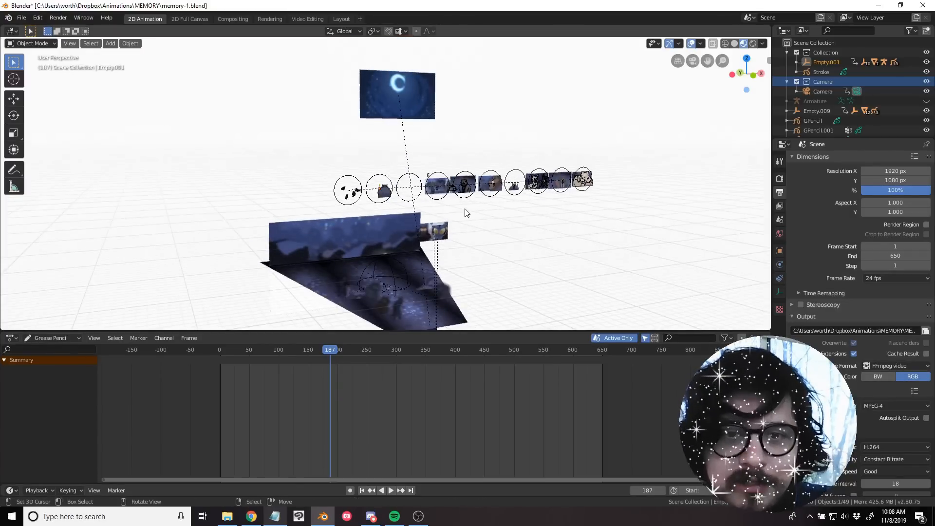
scroll(466, 212, up, 5)
middle_drag(466, 212, 414, 220)
key(g)
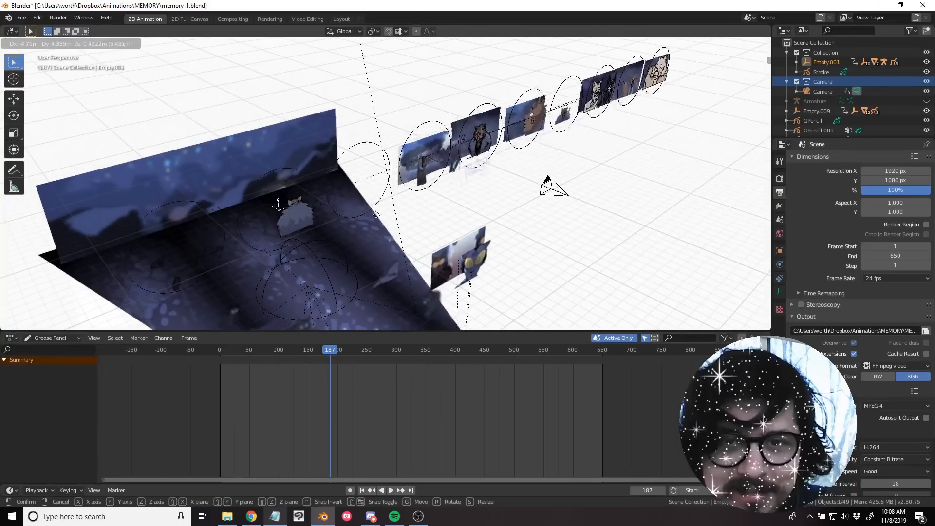
click(402, 211)
scroll(402, 210, up, 1)
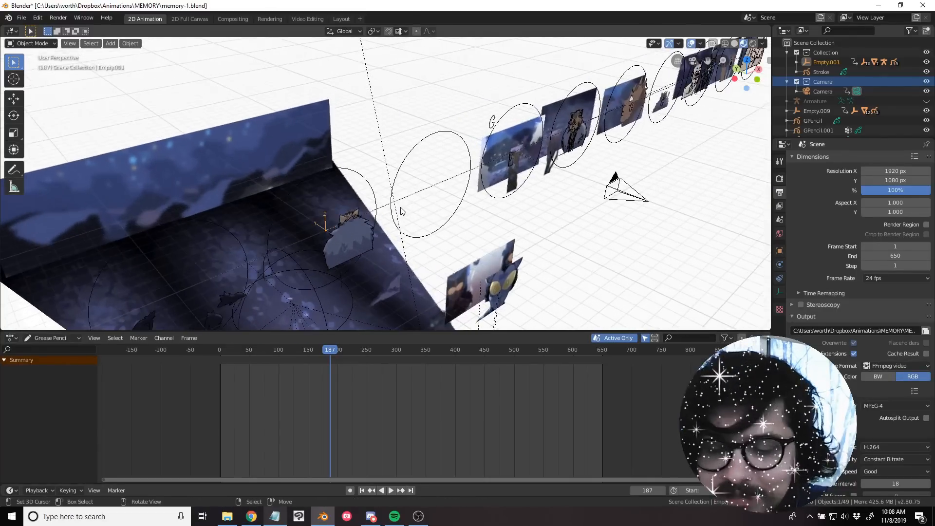
Try sliding Empty.001 along the global X axis while looking through the camera to bring another shot into frame.
key(KP_0)
scroll(401, 207, down, 2)
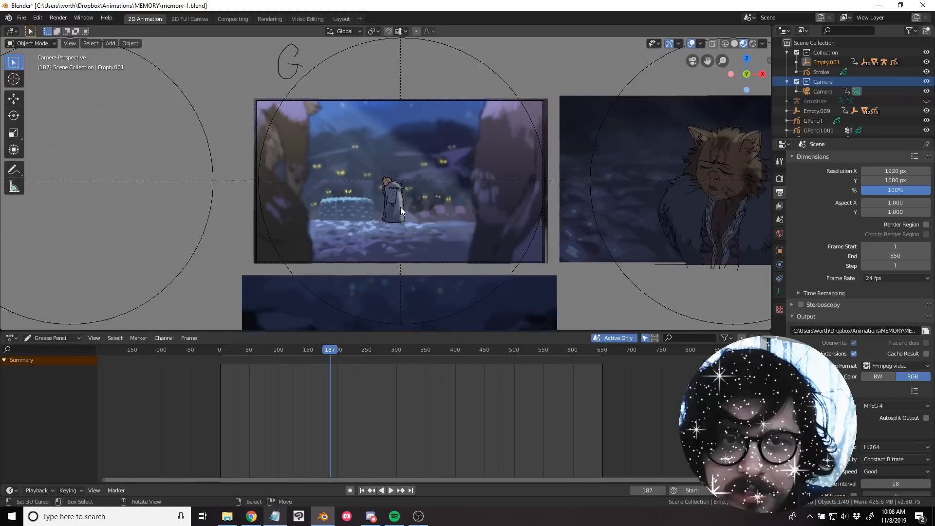
key(g)
key(x)
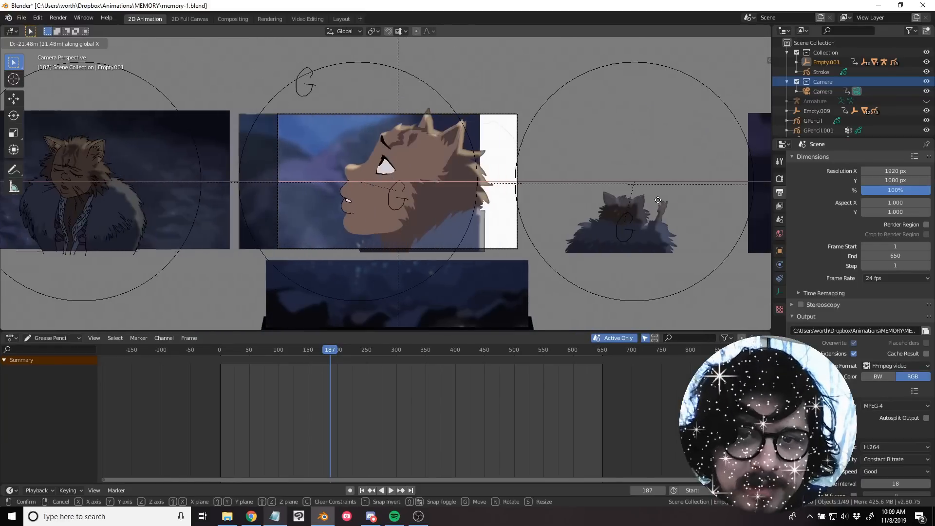
key(Escape)
Play and scrub the animation in perspective view to examine how the row of shots moves past the camera.
key(KP_7)
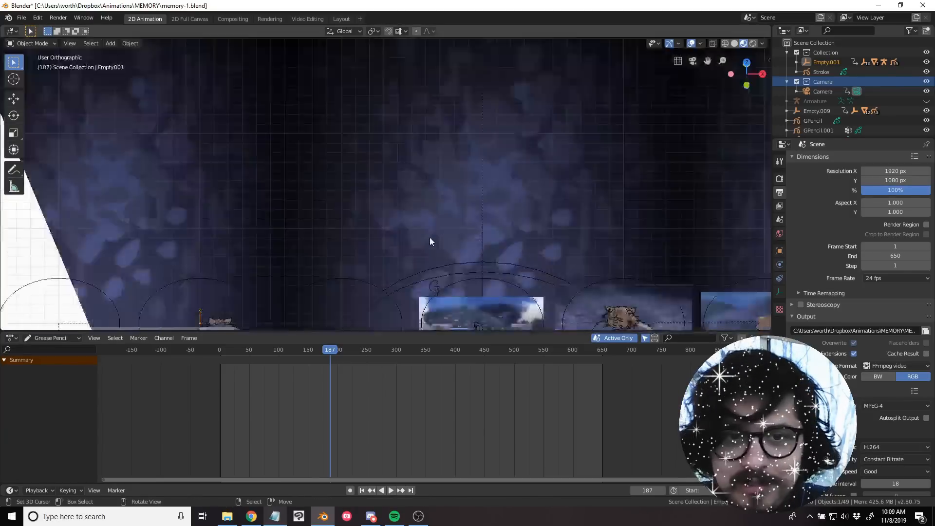
middle_drag(384, 213, 266, 378)
click(238, 409)
key(space)
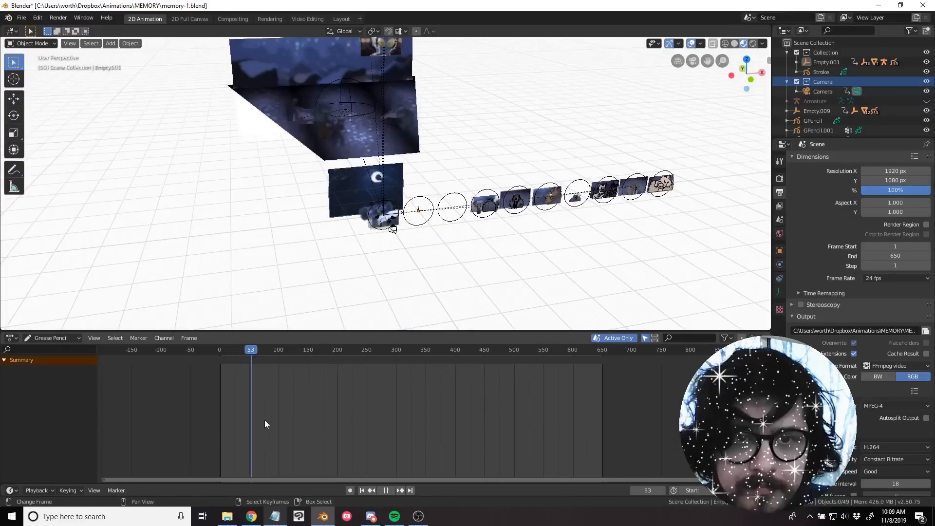
drag(264, 424, 407, 429)
key(space)
middle_drag(439, 234, 575, 243)
drag(448, 416, 525, 415)
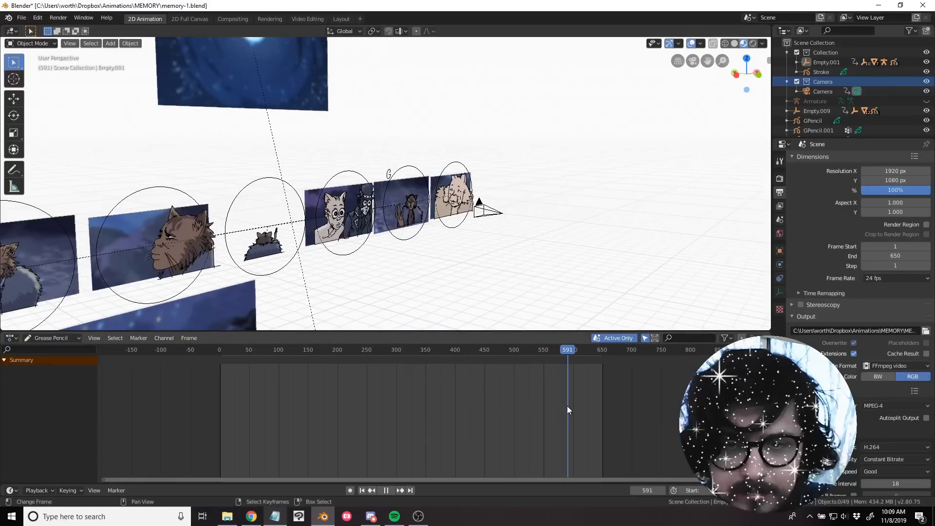
drag(566, 408, 350, 410)
key(space)
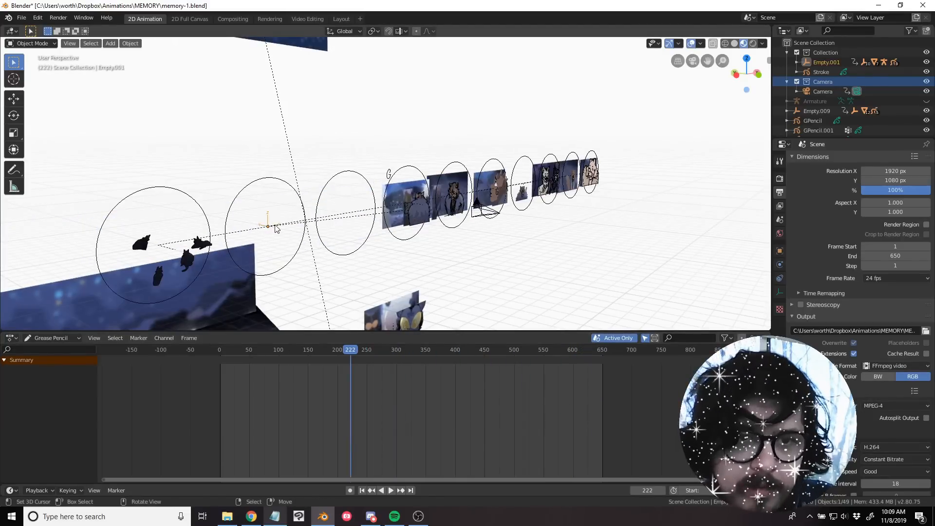
Try sliding Empty.001 and its row of shots along the global X axis in front orthographic view.
key(KP_1)
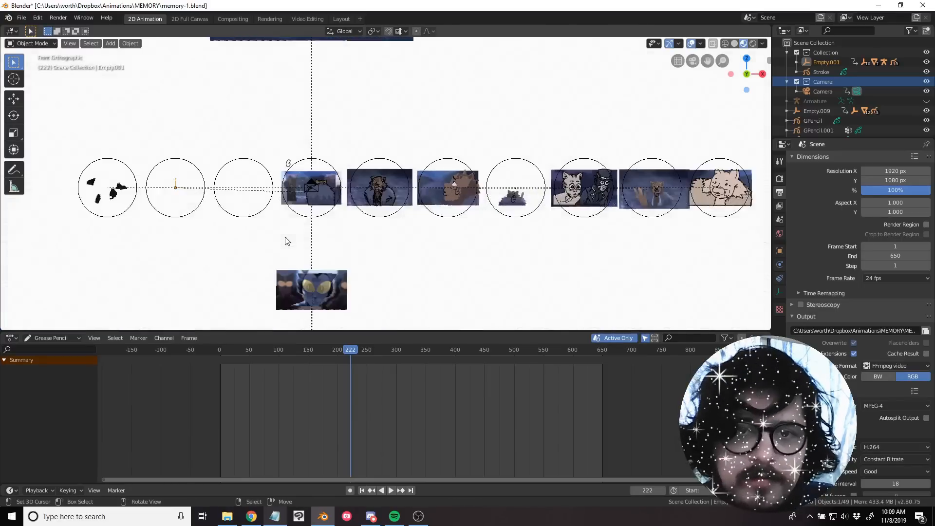
scroll(338, 185, up, 2)
key(g)
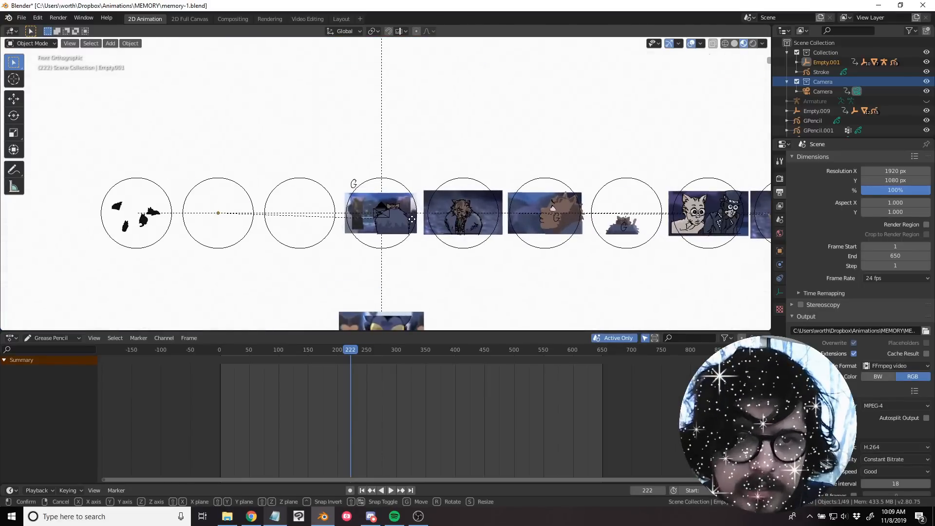
key(x)
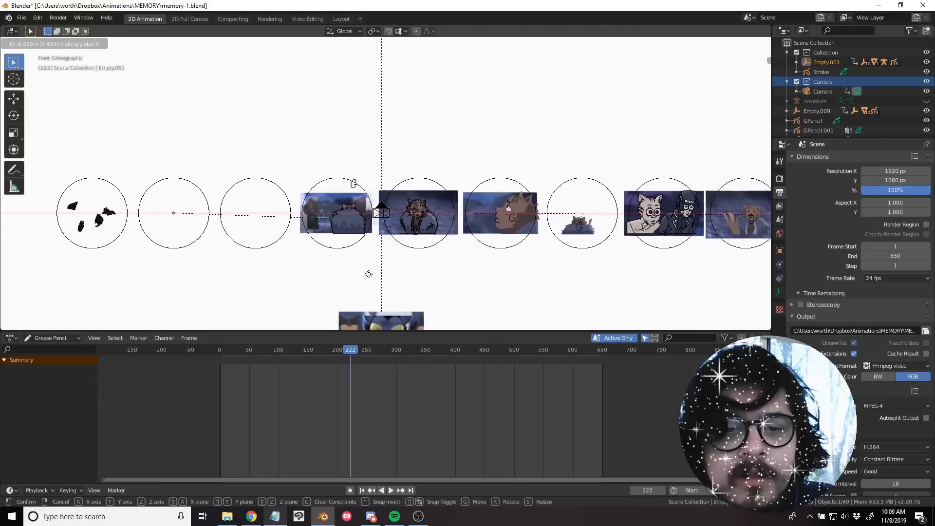
right_click(355, 266)
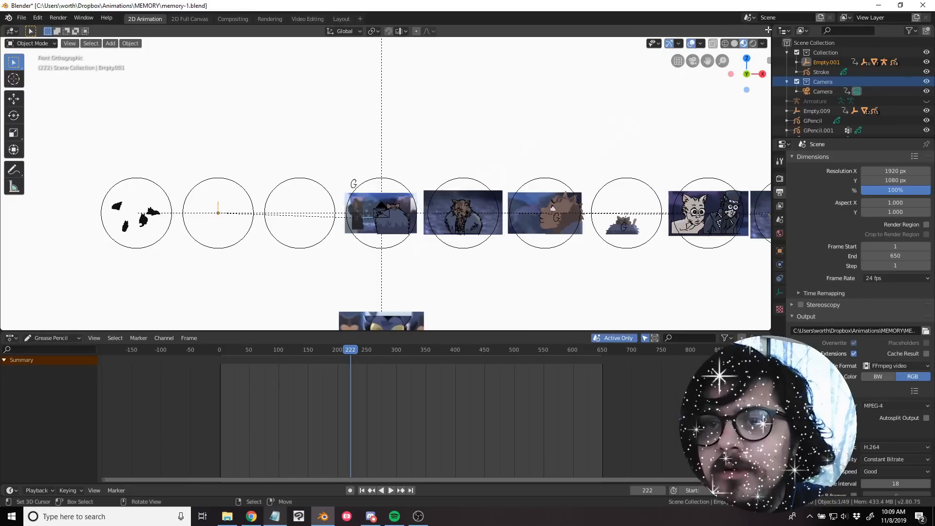
Split the 3D viewport vertically and show Empty.001's animation curves in a Graph Editor in the new area.
drag(769, 28, 434, 33)
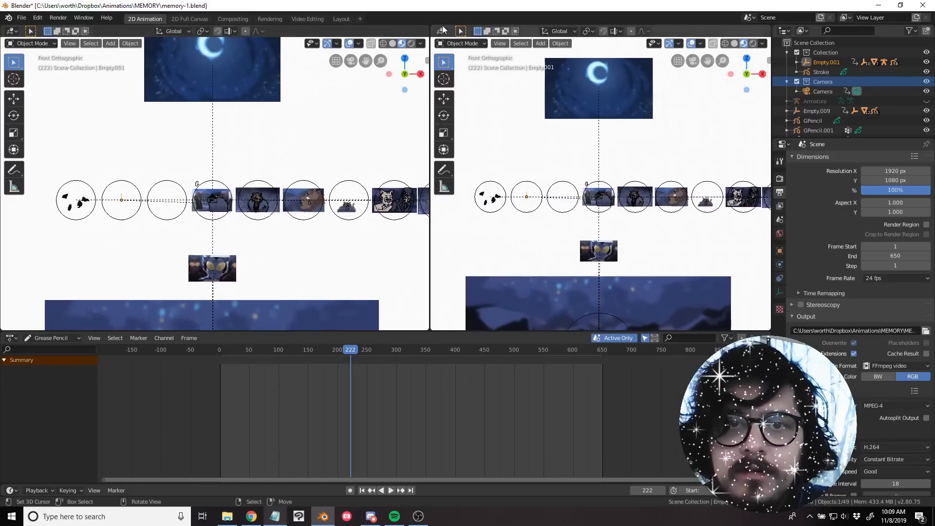
click(442, 31)
click(559, 89)
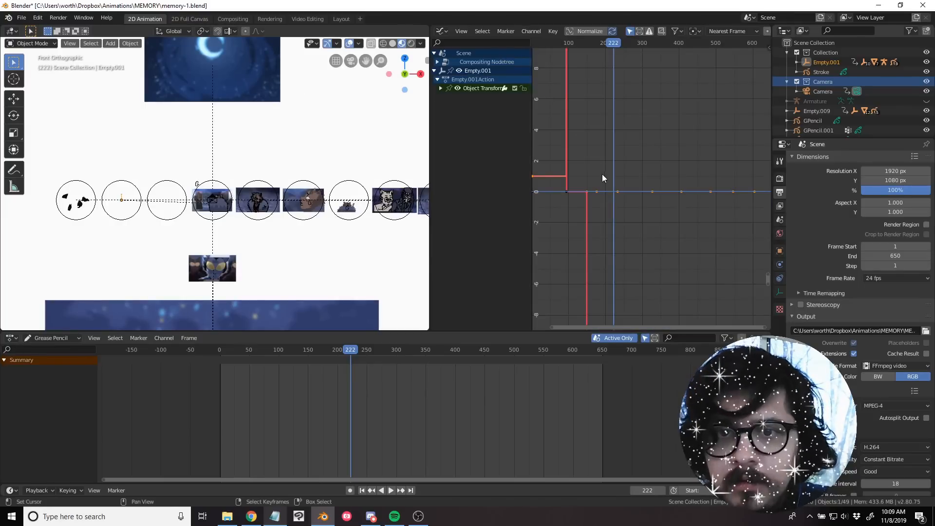
middle_drag(603, 176, 675, 191)
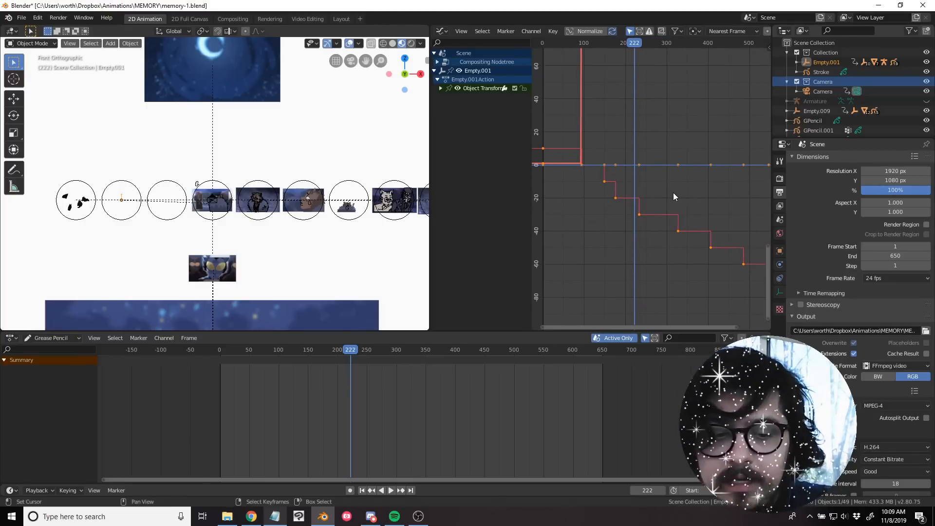
Set the interpolation of Empty.001's keyframes to Linear.
key(t)
key(Escape)
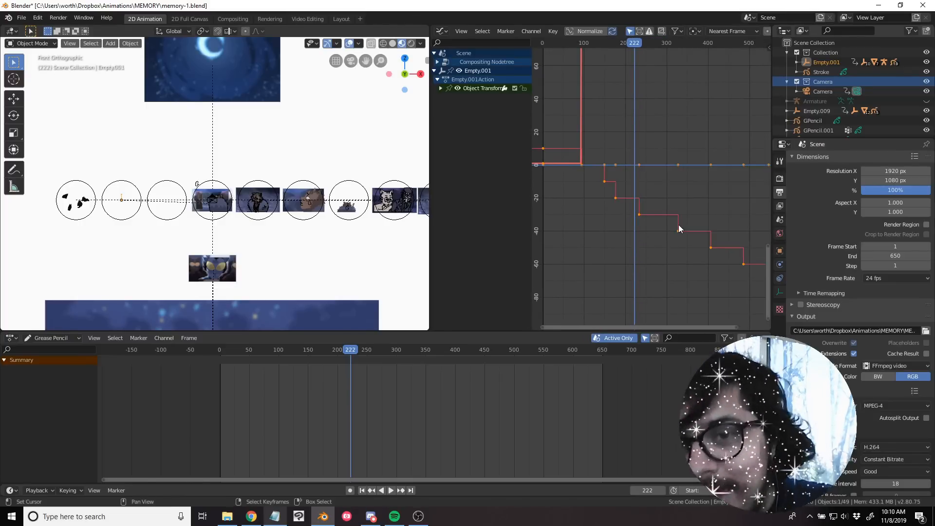
ctrl+middle_drag(671, 180, 683, 178)
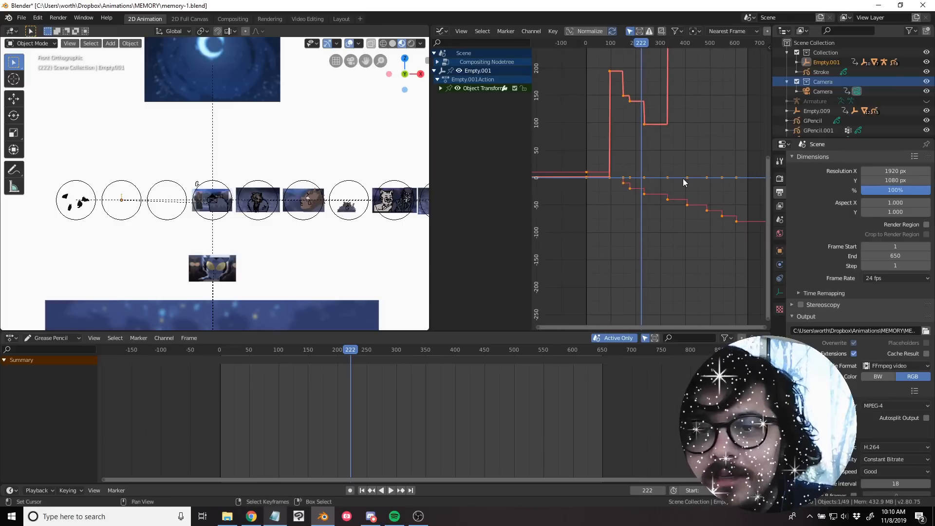
key(t)
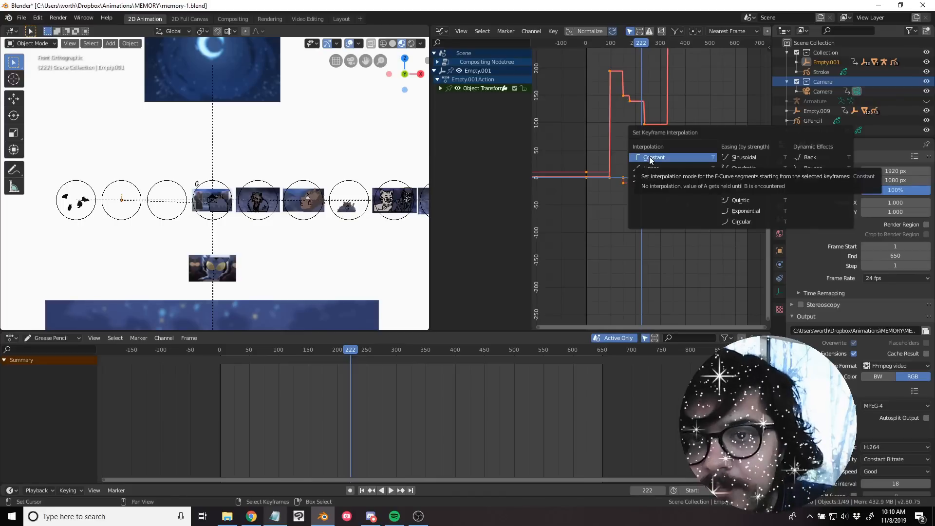
click(652, 180)
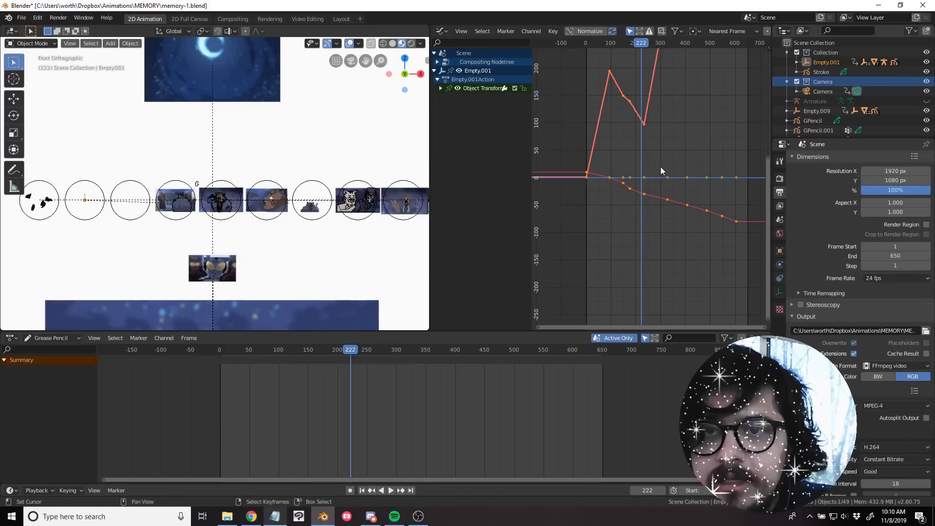
Scrub from frame 47 to frame 354 through the camera to check how the shots change between keyframes.
click(247, 412)
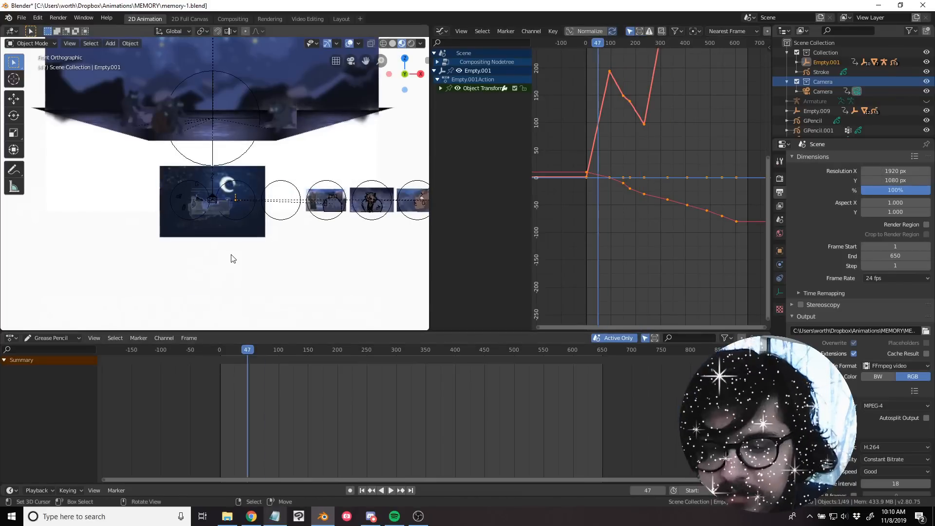
key(KP_0)
drag(252, 434, 428, 432)
Set the interpolation of Empty.001's keyframes to Constant and scrub to frame 280.
key(t)
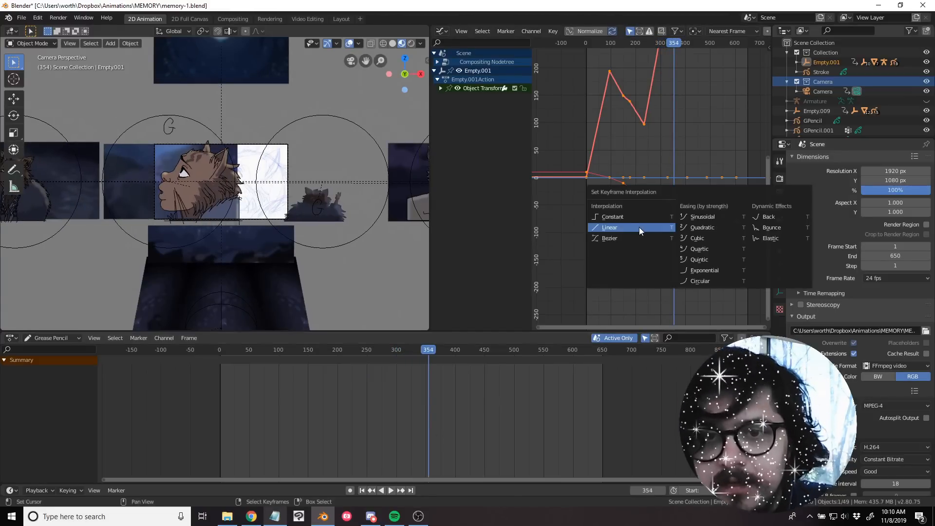
click(624, 220)
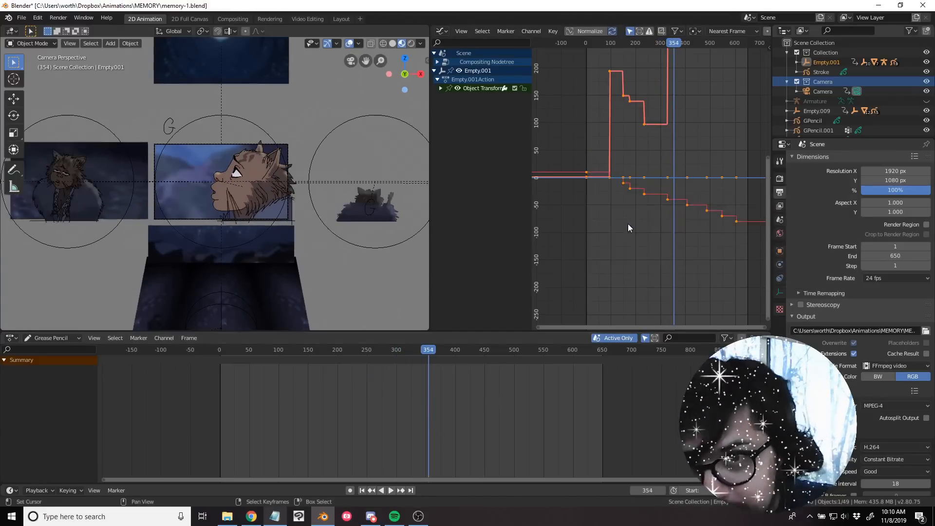
click(656, 239)
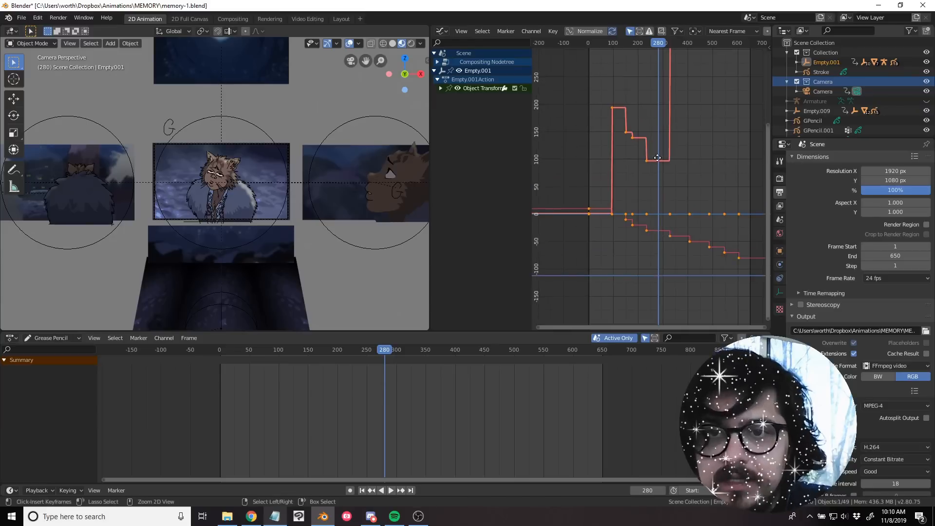
Merge the Graph Editor area back into a single 3D viewport.
key(Home)
drag(428, 29, 475, 170)
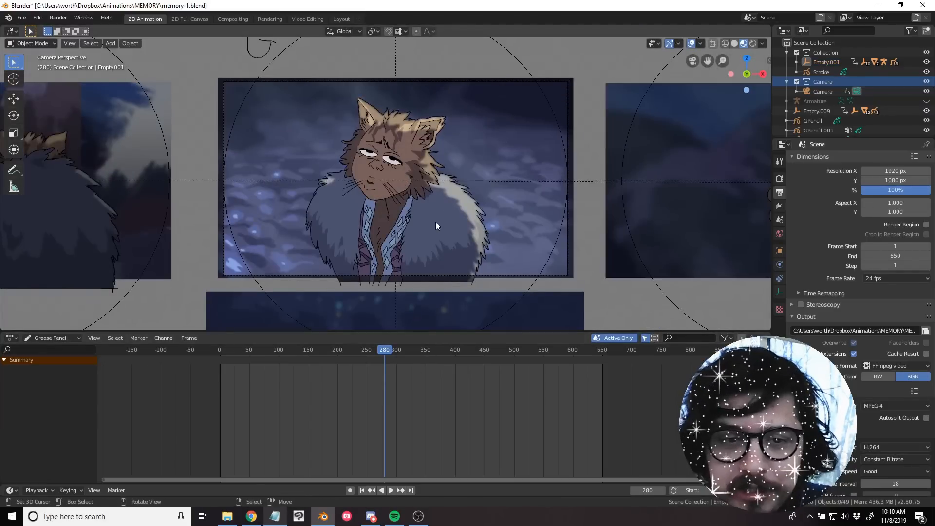
Leave the camera view and select the front-facing cat drawing Stroke.002 in the row of shots.
middle_drag(377, 187, 386, 203)
scroll(386, 203, down, 6)
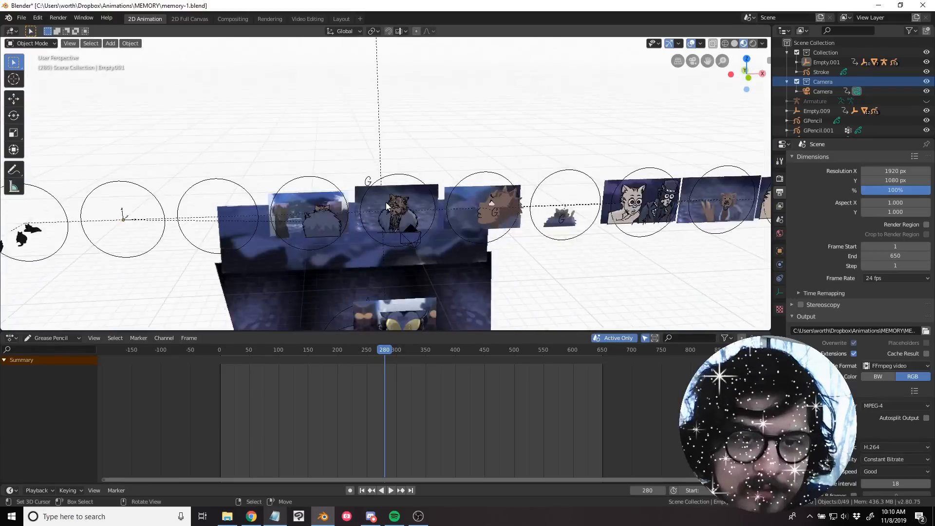
scroll(387, 206, up, 1)
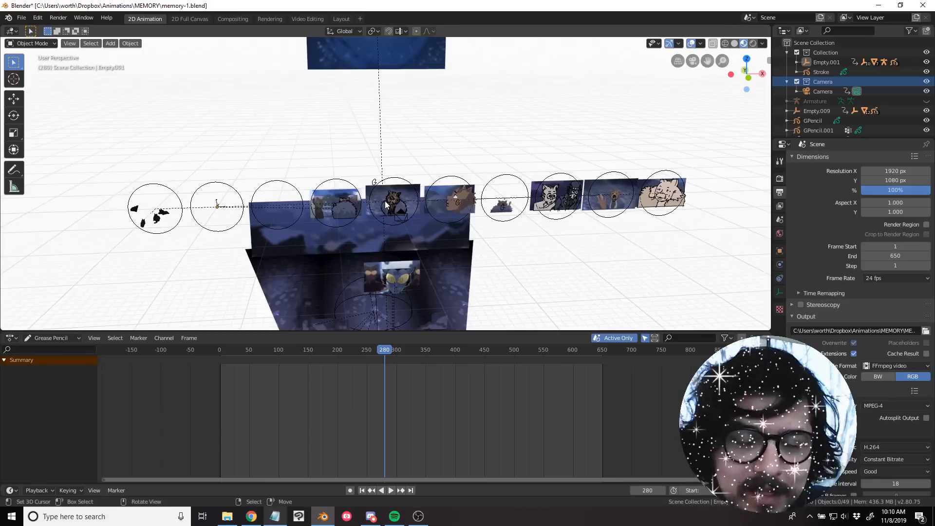
middle_drag(386, 206, 454, 200)
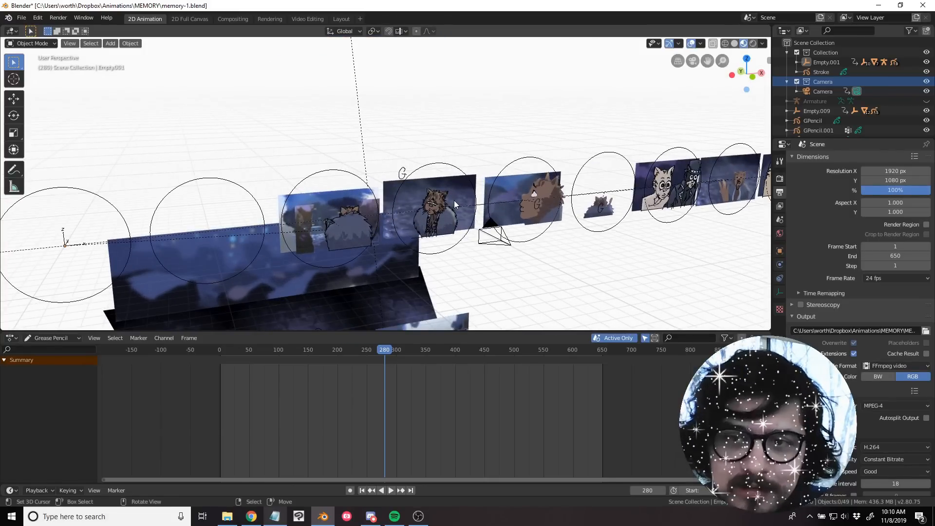
scroll(454, 200, up, 2)
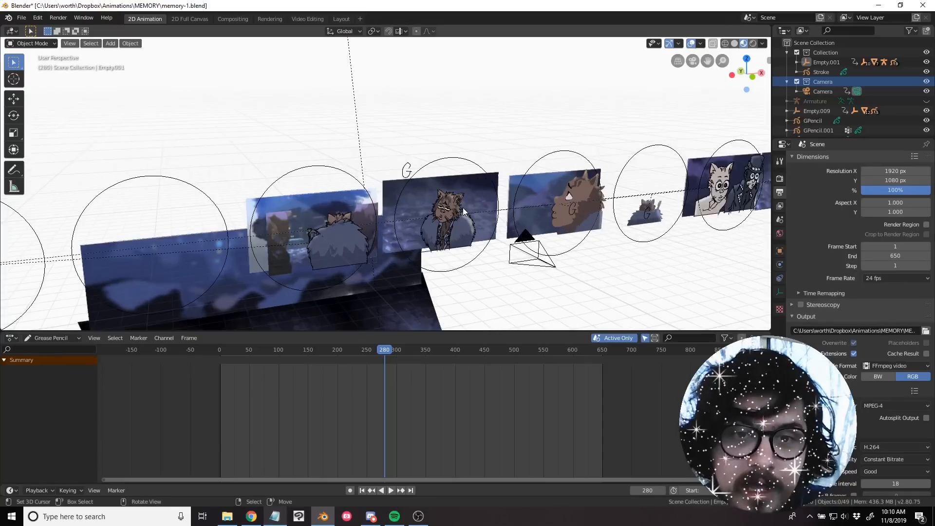
click(455, 221)
scroll(455, 221, up, 3)
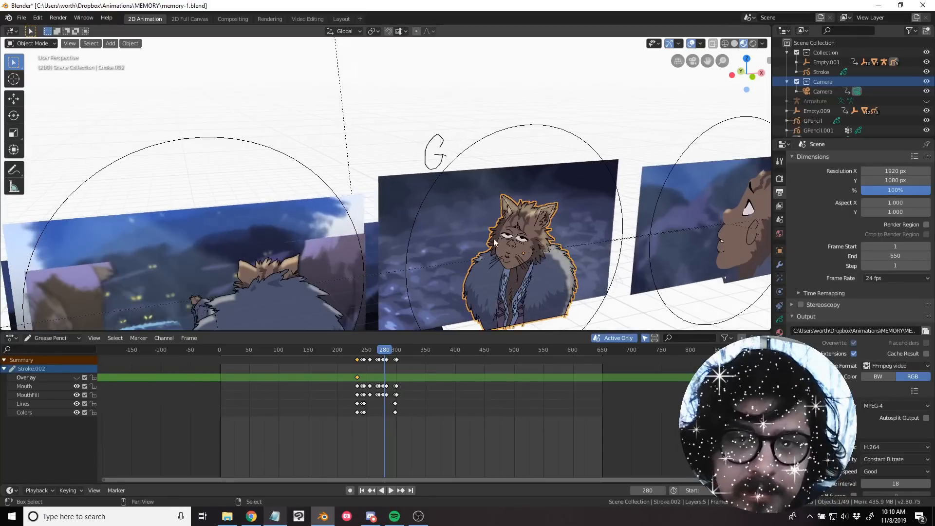
scroll(422, 209, up, 2)
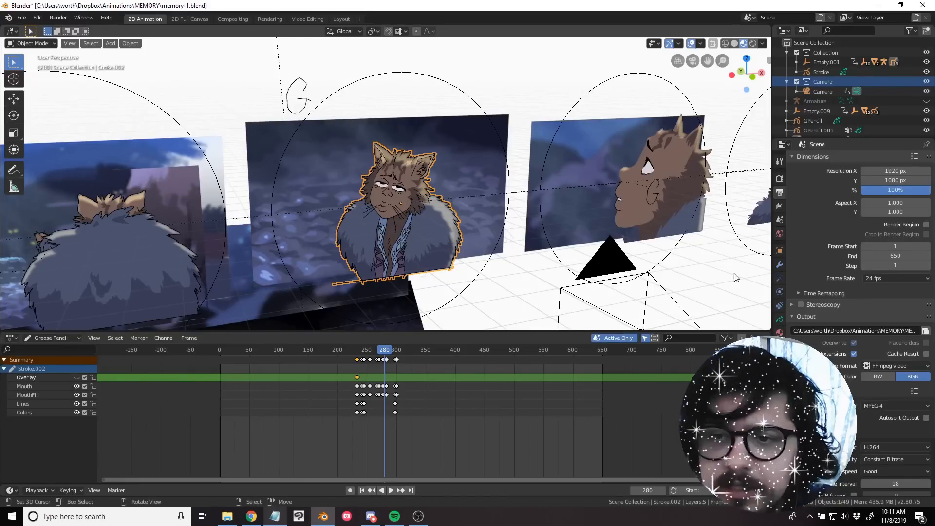
Display the grease pencil layers of Stroke.002 and return to the camera view of the cat shot.
click(780, 320)
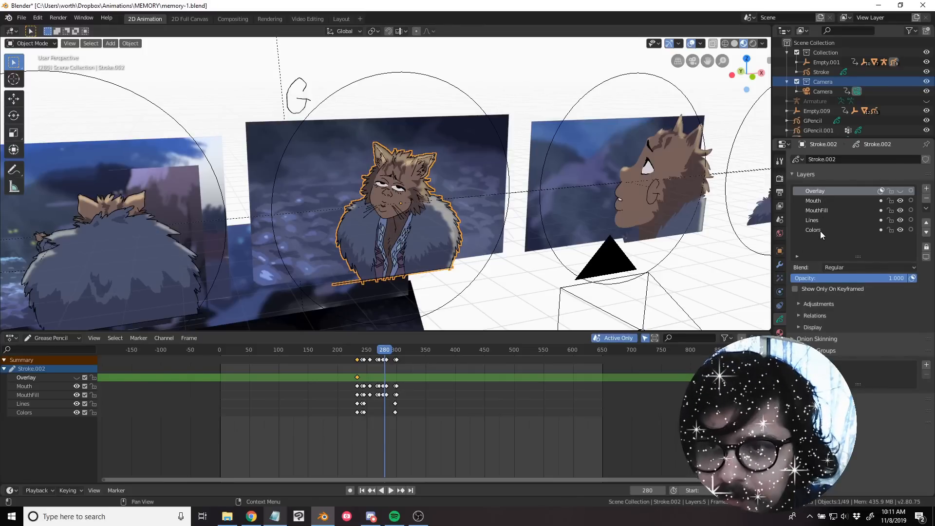
key(KP_0)
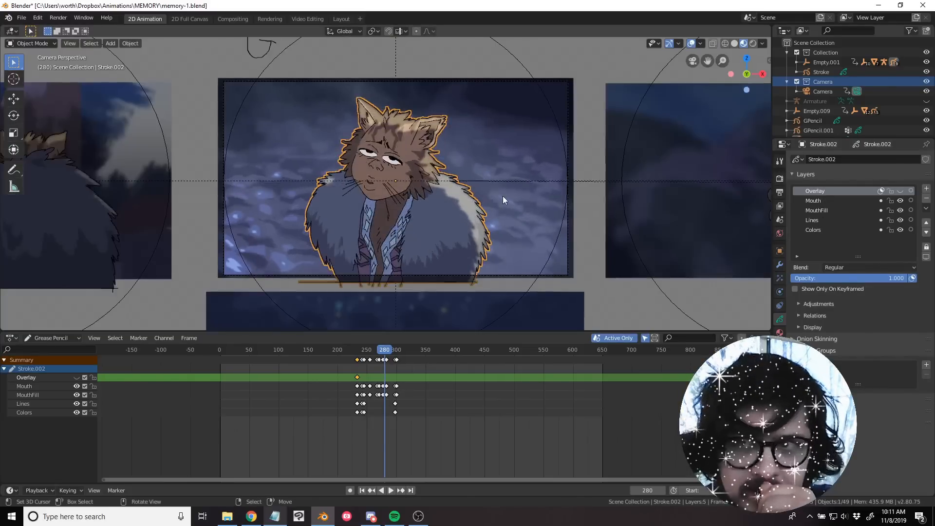
scroll(510, 190, up, 3)
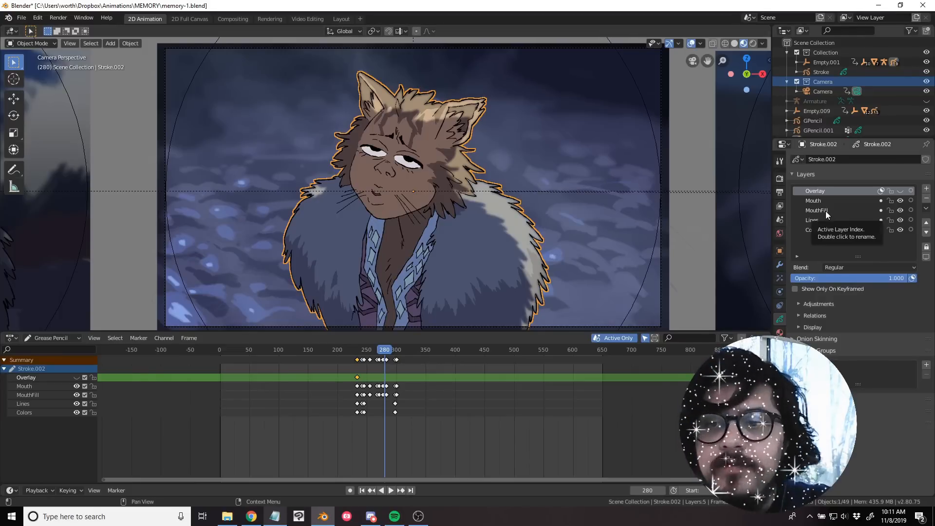
Make the Mouth layer active, turn MouthFill's visibility back on and go to frame 288.
click(851, 201)
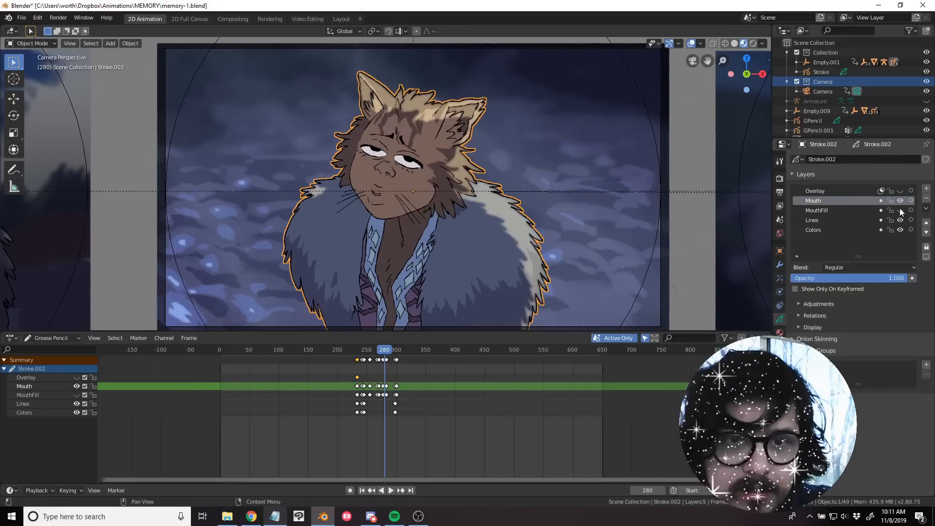
click(900, 211)
click(390, 416)
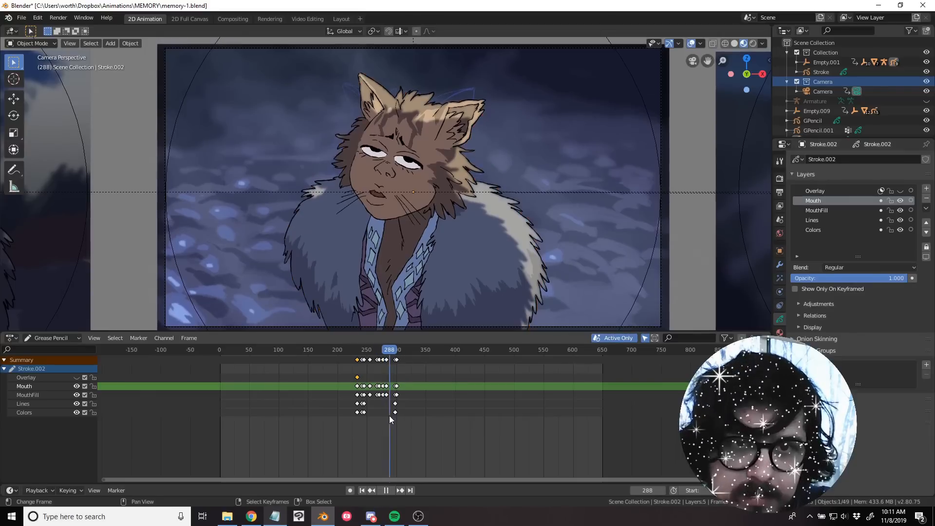
Hide the Mouth layer and show it again to examine the mouth lines separately from their fill.
scroll(388, 192, up, 5)
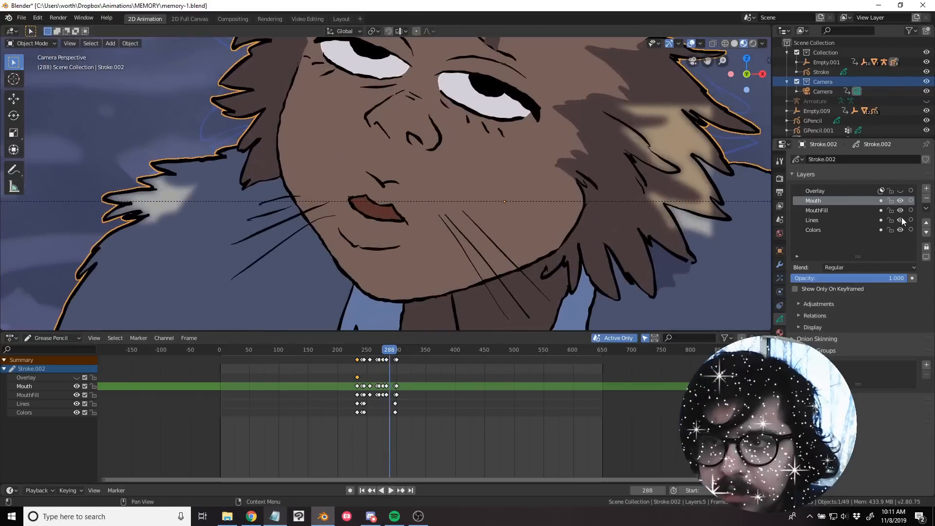
click(891, 201)
click(900, 200)
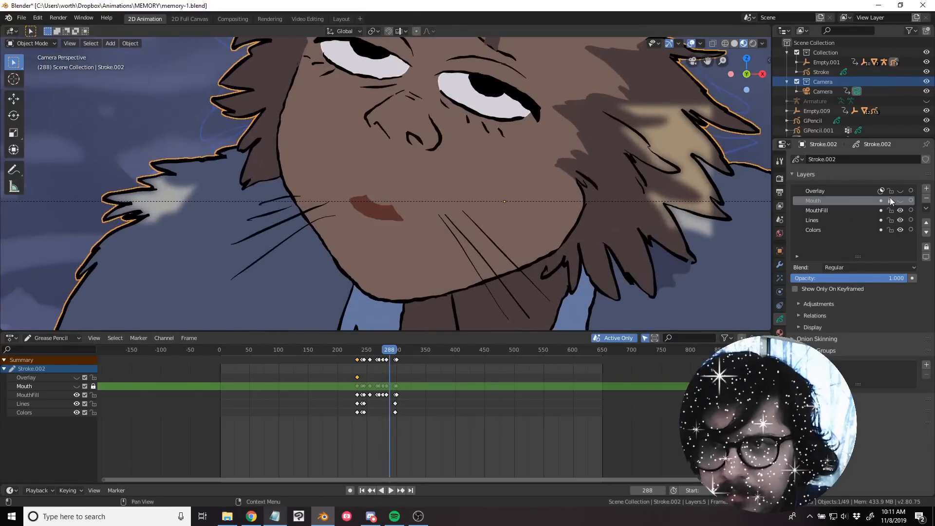
click(890, 201)
click(901, 201)
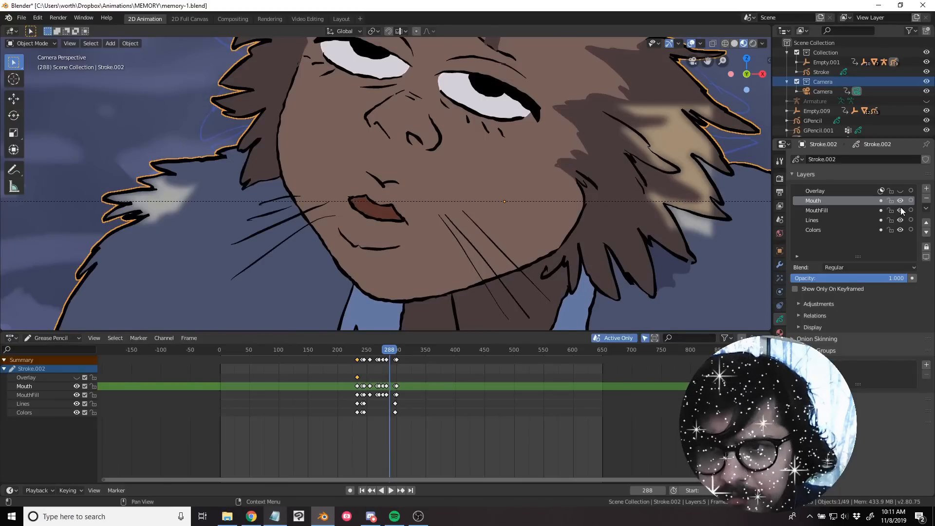
Hide and show again the Lines layer and the Colors layer in turn to examine what each contains.
click(826, 220)
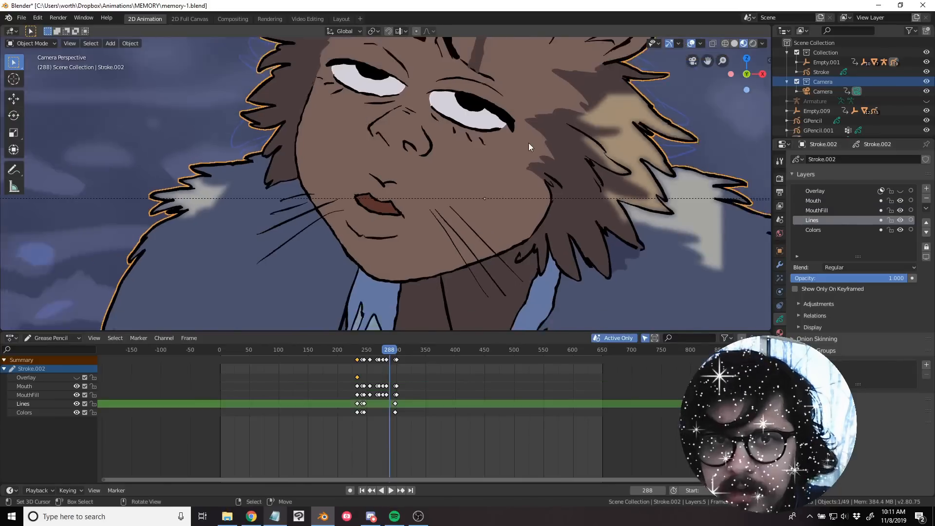
click(900, 220)
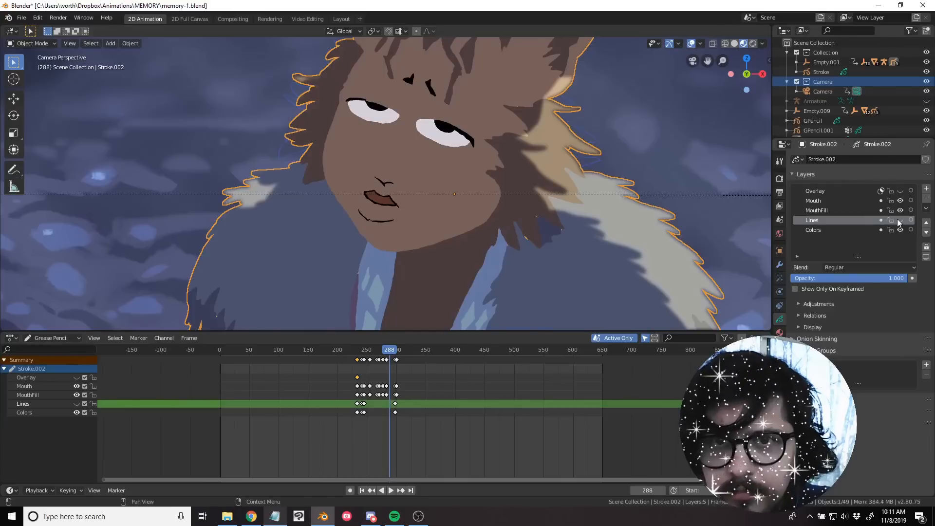
click(900, 220)
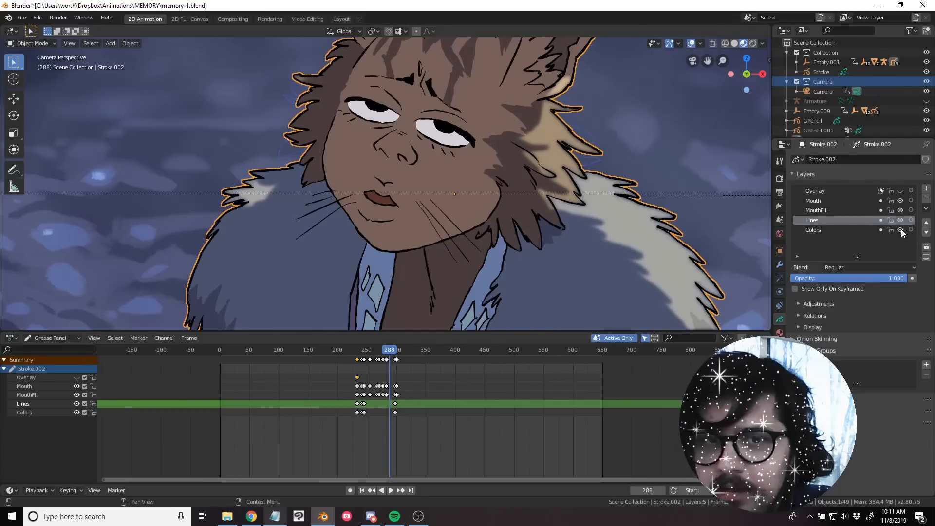
click(901, 230)
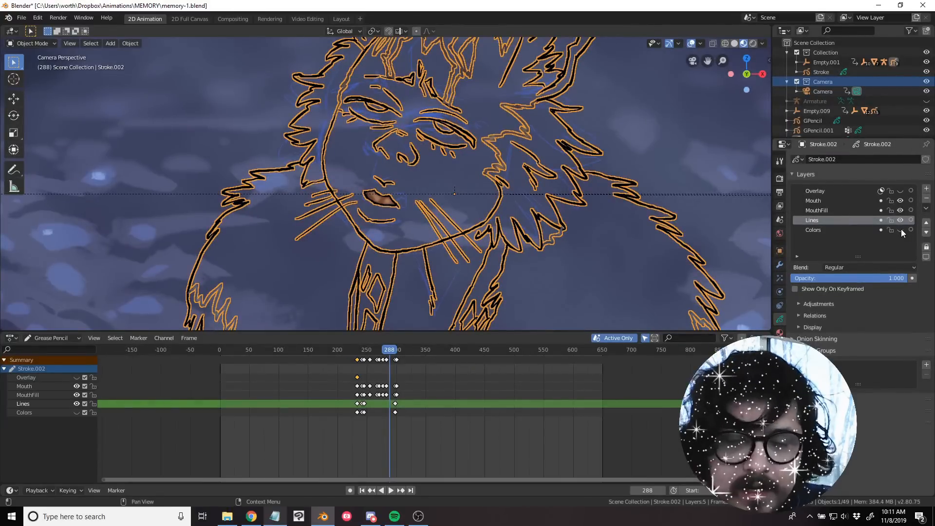
click(900, 230)
Deselect the cat drawing, make the Overlay layer active and turn its visibility on.
scroll(540, 208, down, 5)
click(539, 209)
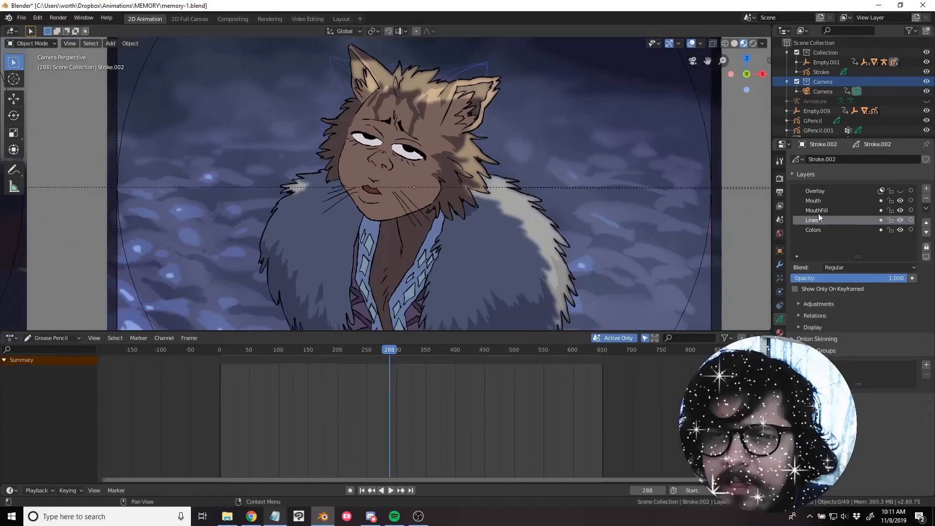
click(832, 192)
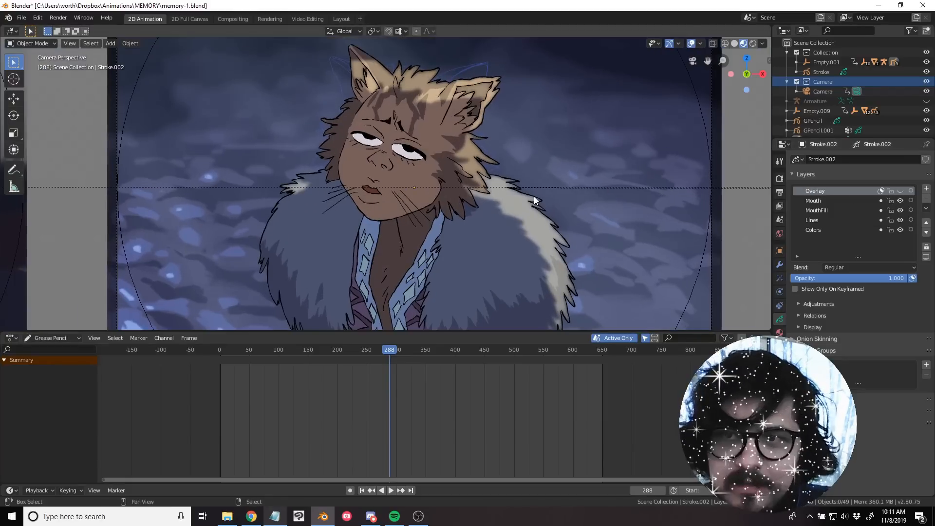
shift+middle_drag(539, 202, 521, 178)
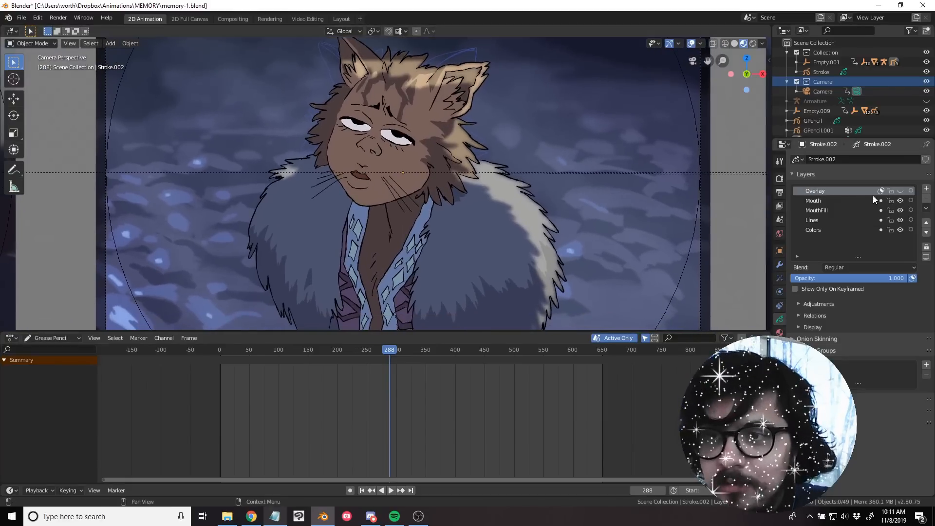
click(902, 191)
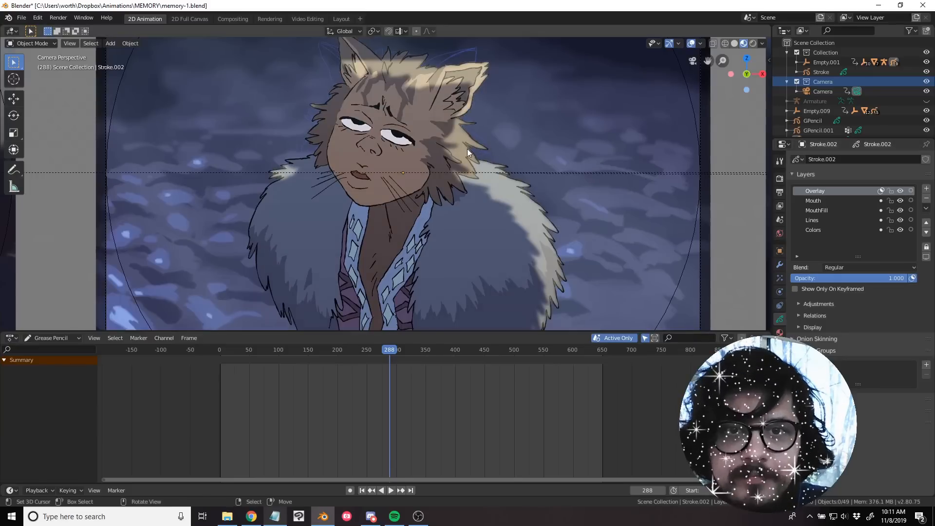
scroll(471, 153, down, 1)
shift+middle_drag(472, 153, 471, 168)
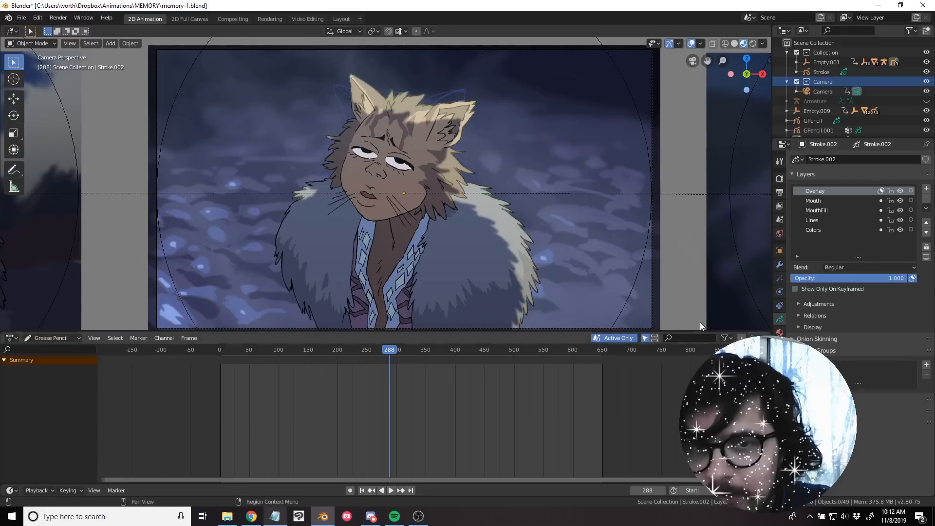
Select all points of the Overlay layer's rectangle in Edit Mode to inspect it, and return to Object Mode.
key(Tab)
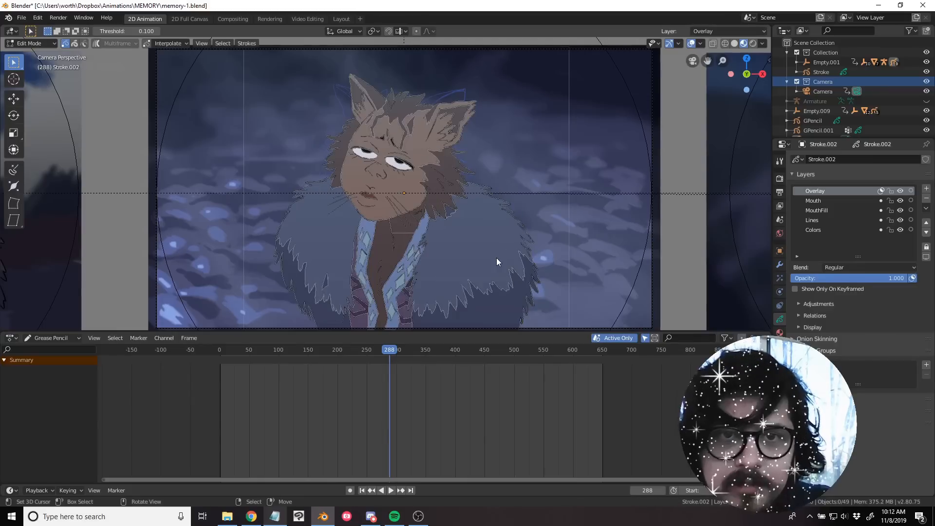
scroll(496, 261, down, 1)
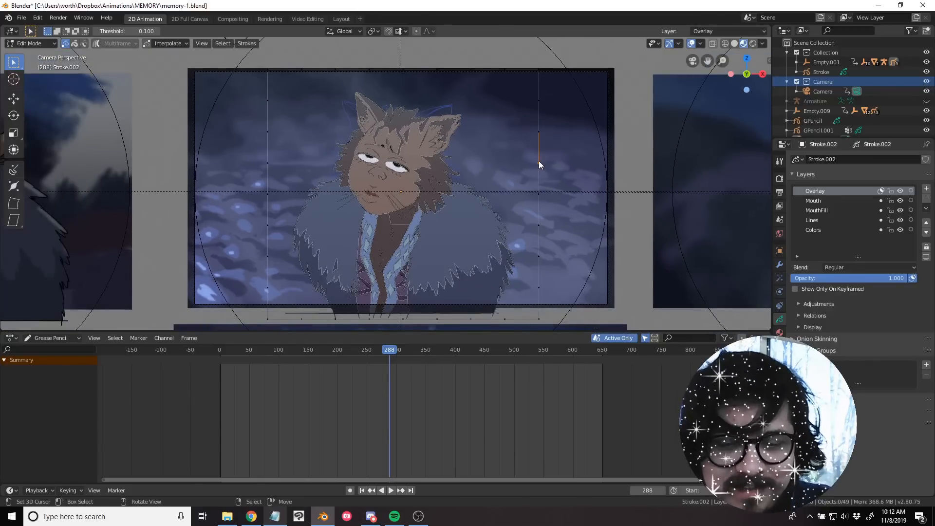
key(a)
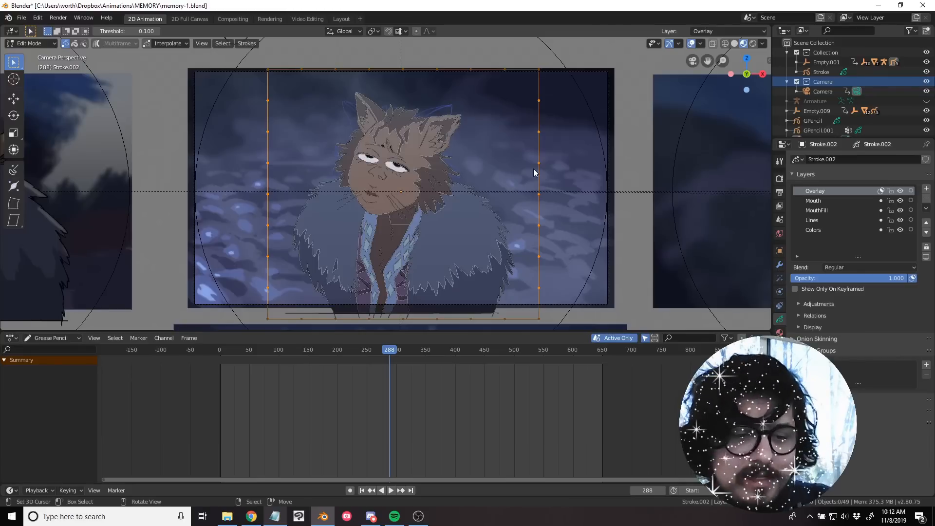
key(ctrl+Tab)
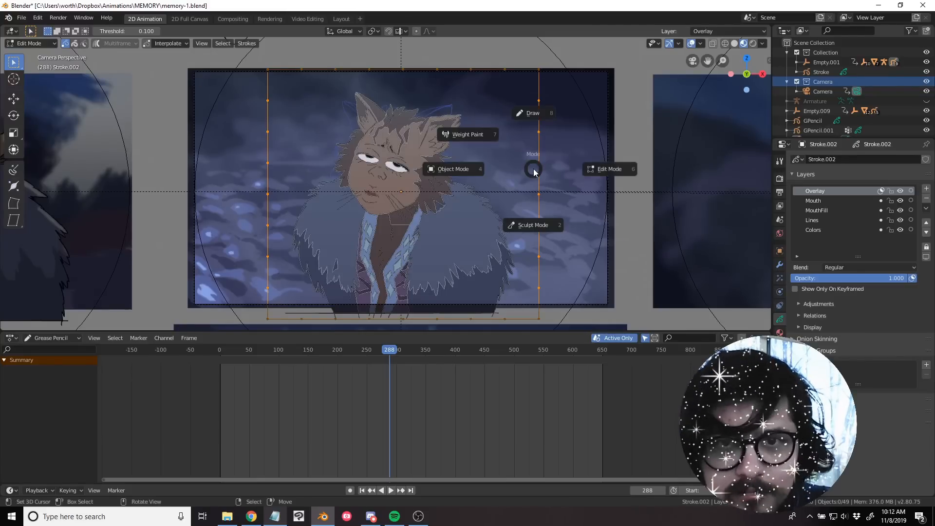
click(479, 170)
Examine the drawing's materials, checking the stroke and fill settings of Coat.001, CoatDark and CoatDarkLines.
click(780, 332)
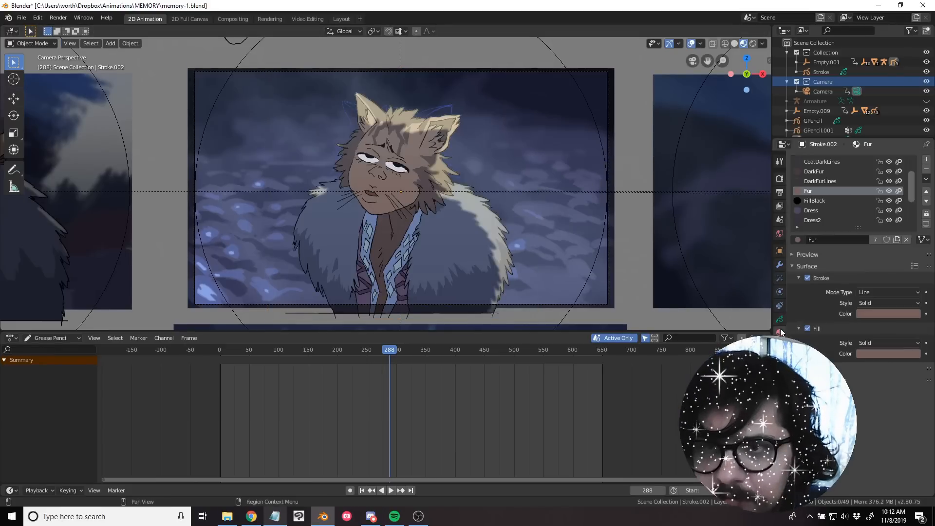
scroll(865, 180, up, 3)
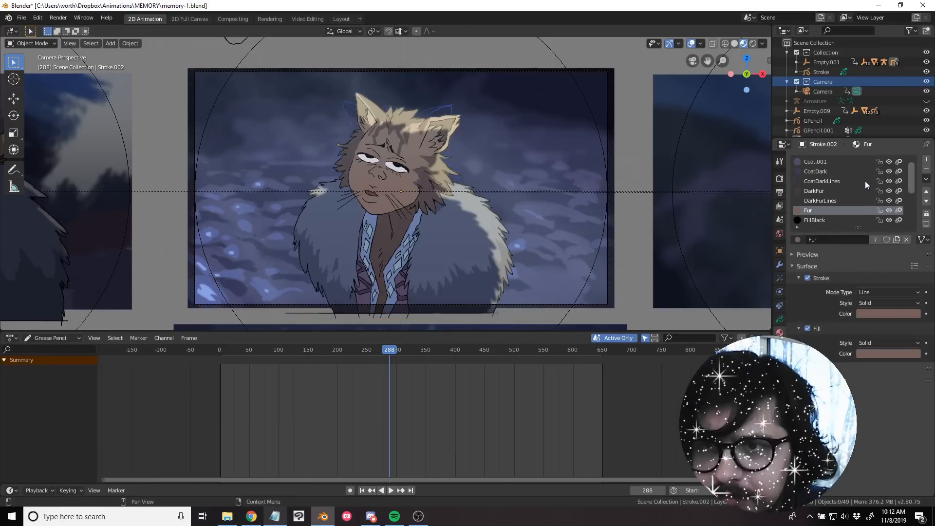
click(816, 171)
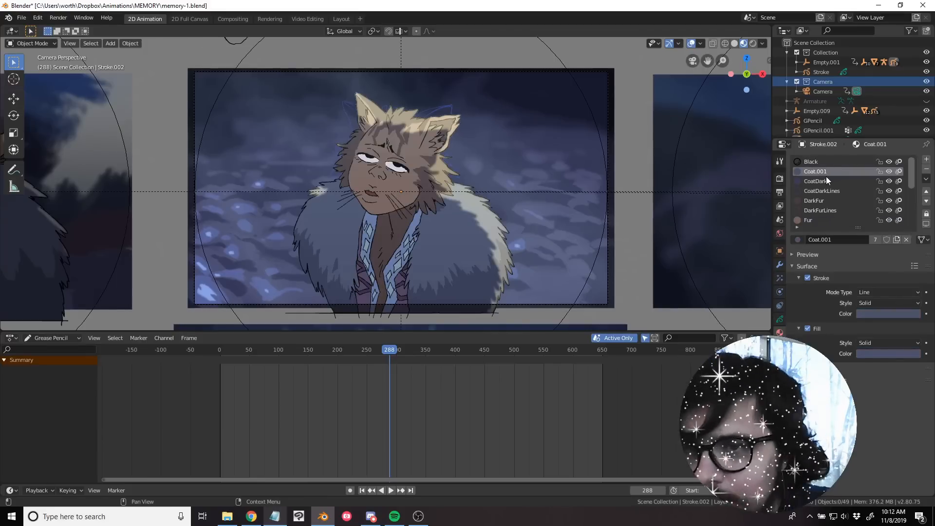
click(828, 182)
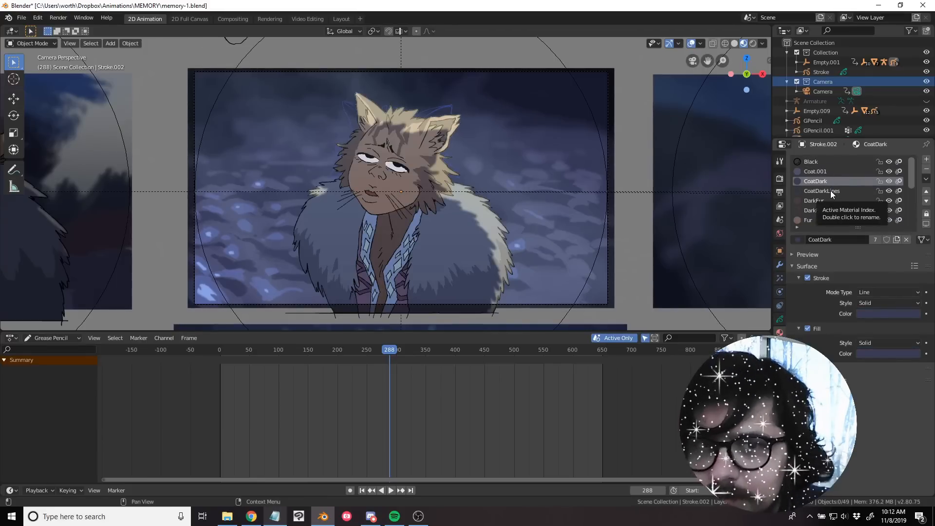
click(832, 191)
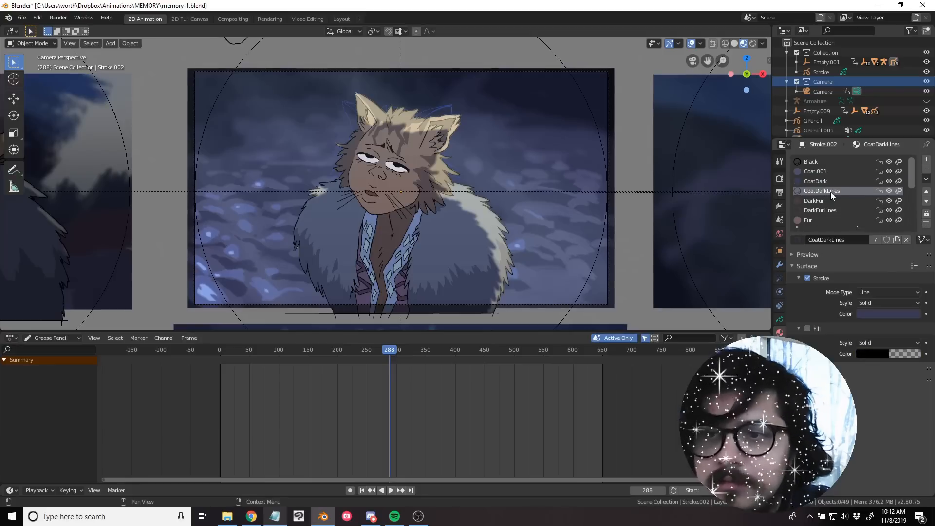
scroll(838, 192, down, 3)
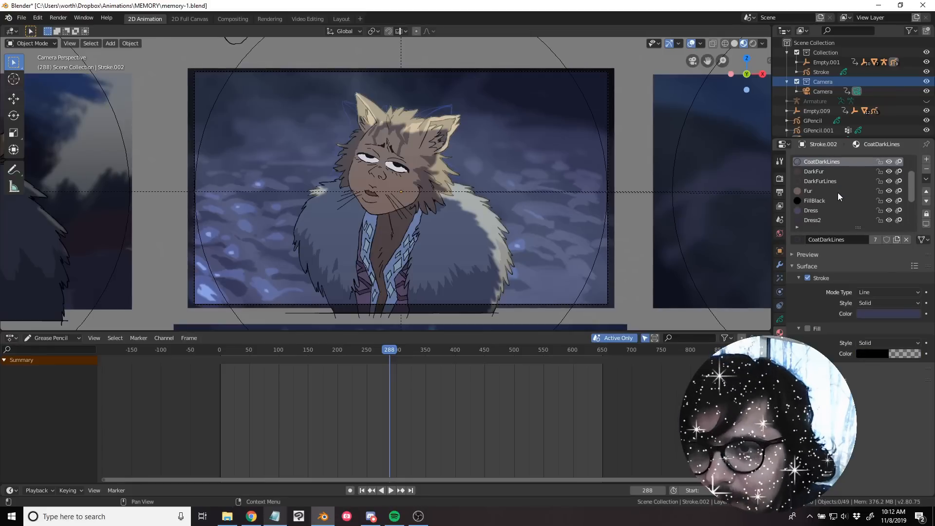
scroll(838, 192, down, 5)
Try the Solid fill style on the Overlay material and switch it back to Texture.
click(811, 219)
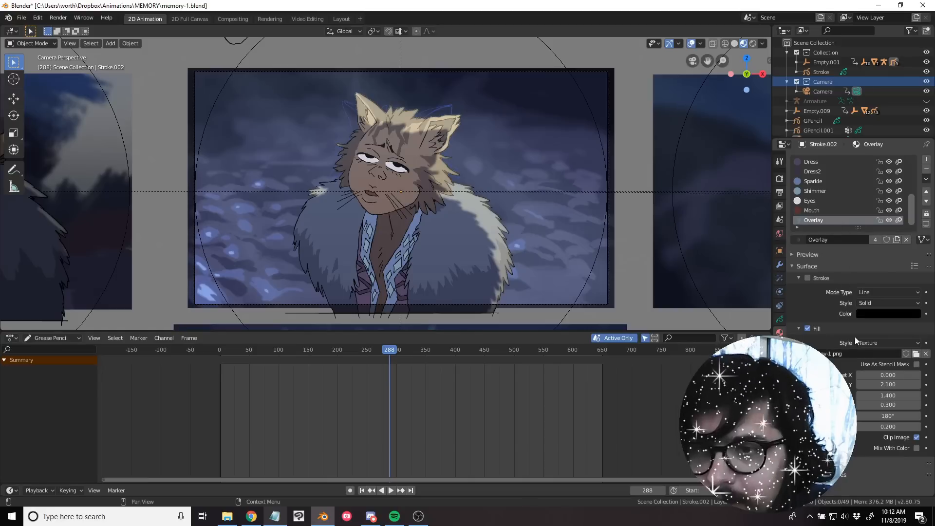
click(870, 343)
click(867, 351)
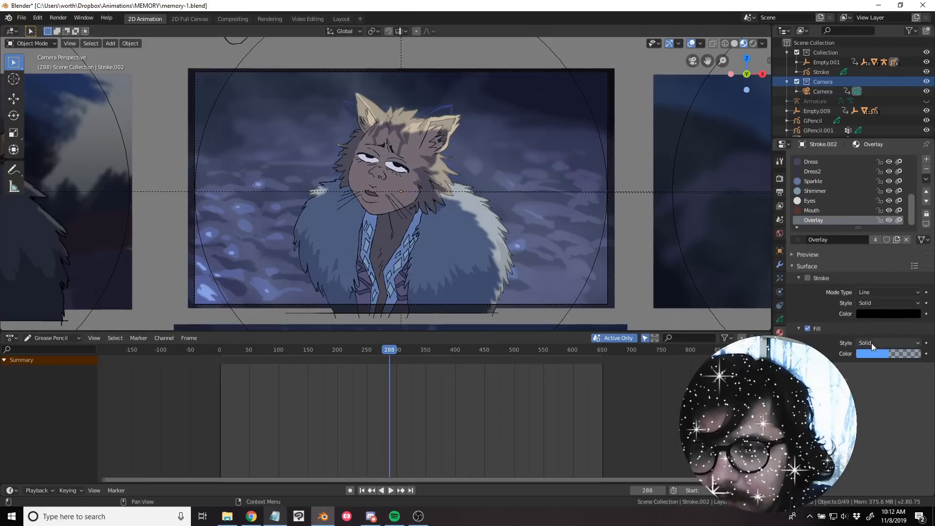
click(872, 343)
click(872, 386)
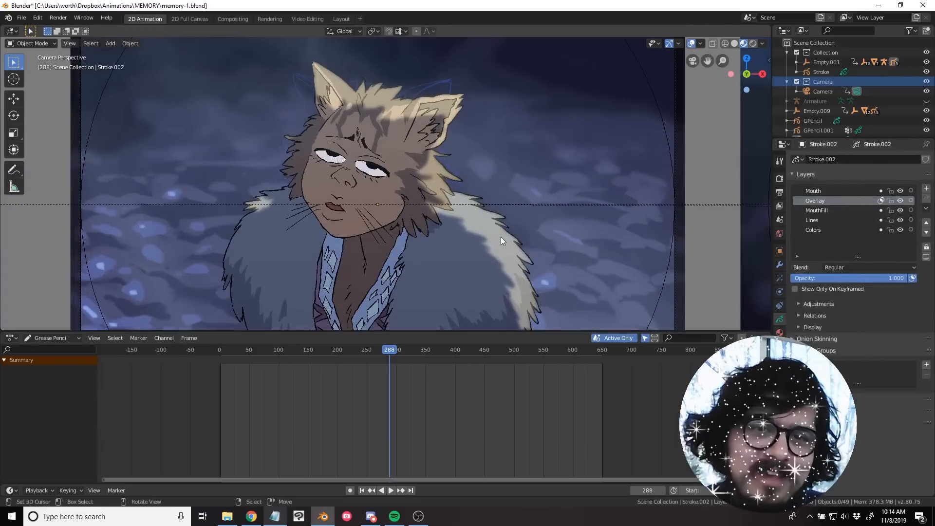
Select the cat drawing Stroke.002 in the camera view and examine its overlay shading up close.
click(461, 238)
scroll(483, 228, down, 3)
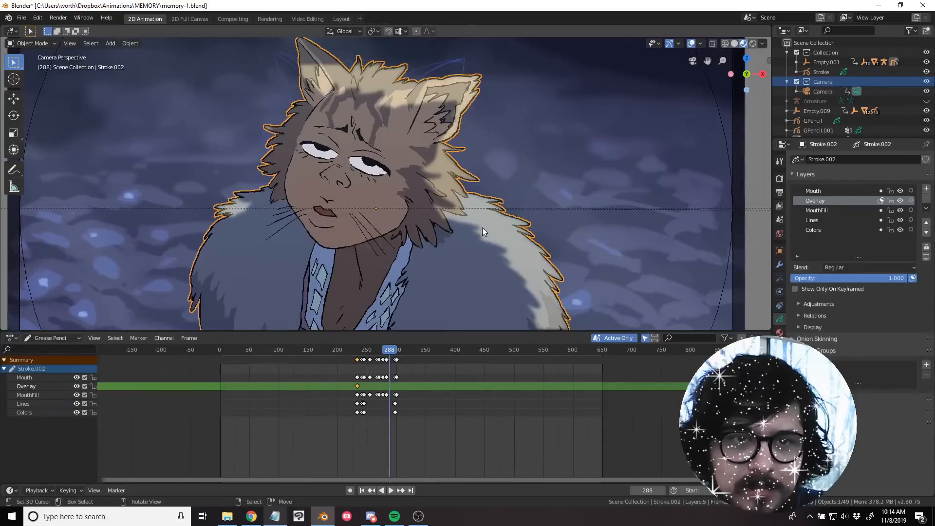
scroll(483, 227, down, 1)
scroll(484, 227, up, 4)
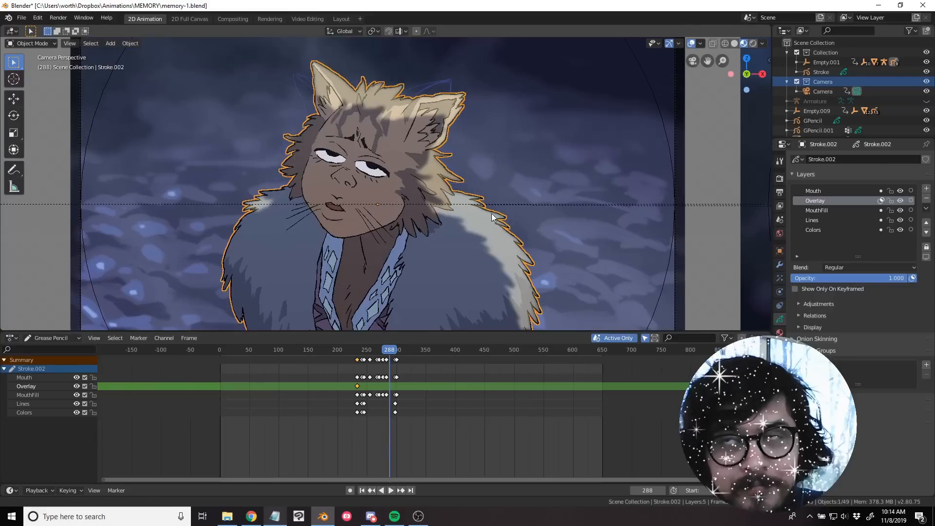
scroll(466, 214, up, 3)
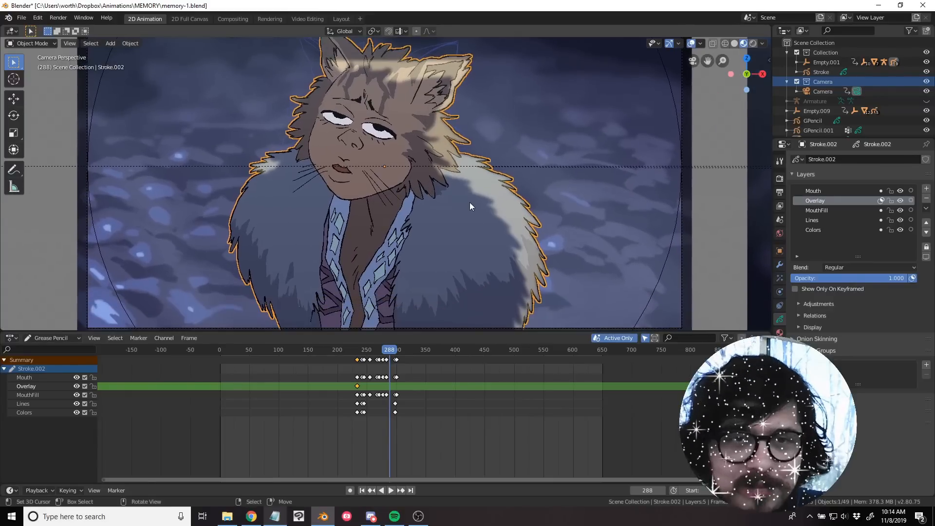
scroll(473, 224, up, 2)
scroll(474, 251, down, 4)
key(alt+a)
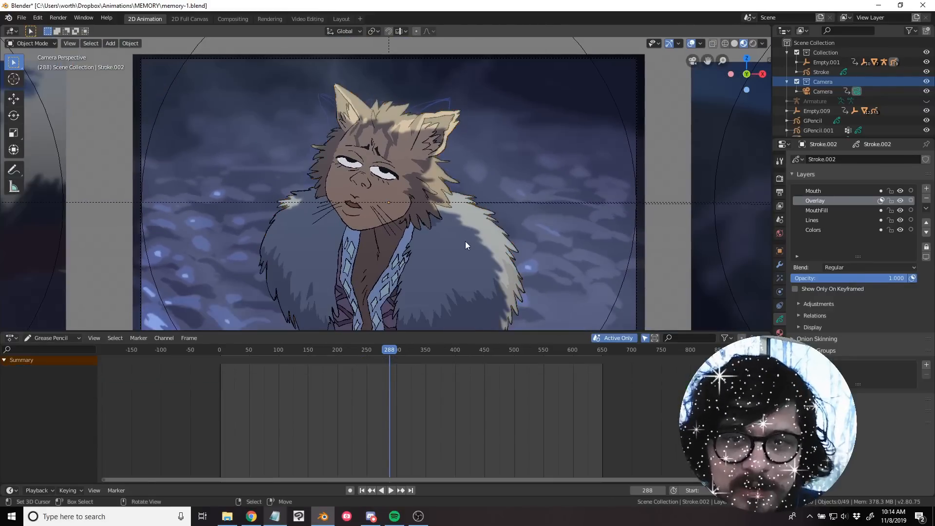
click(466, 241)
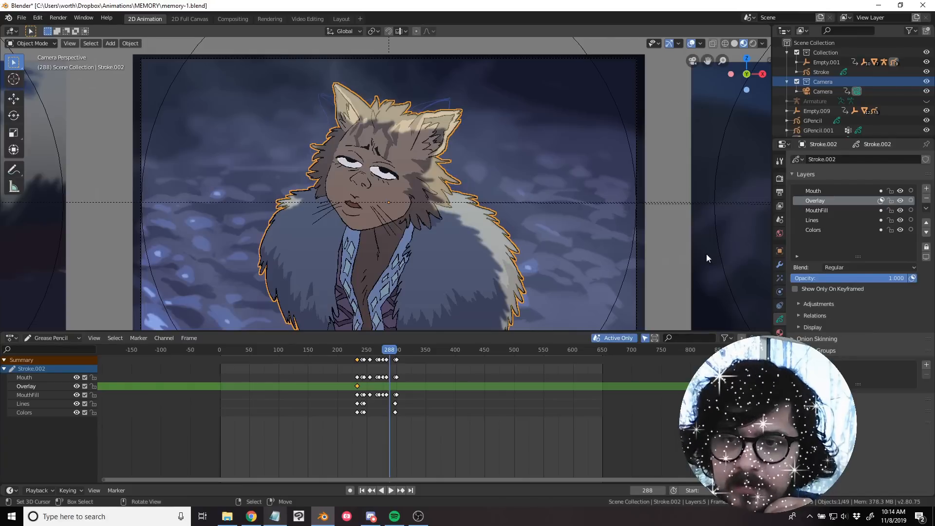
Set the horizontal offset of the cat drawing's Rim effect to -205 px.
click(779, 279)
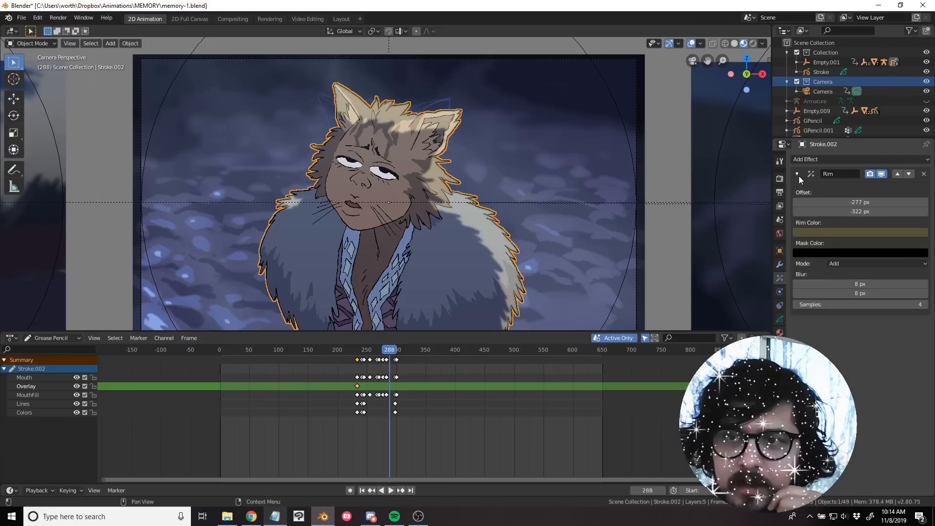
click(814, 160)
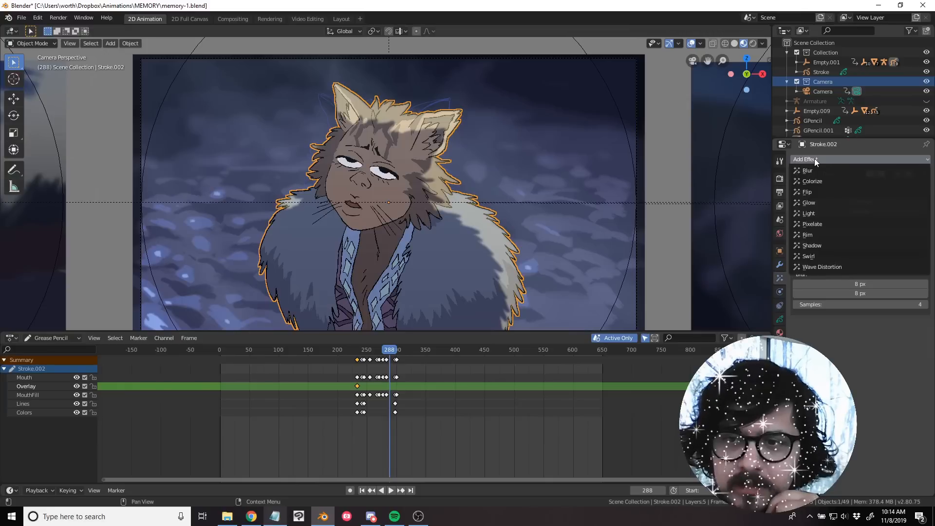
click(808, 160)
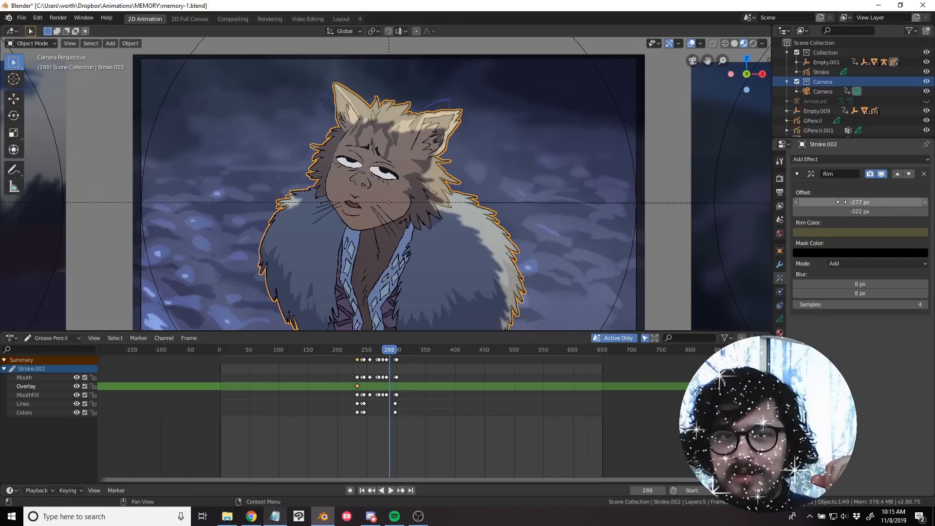
mouse_move(842, 201)
mouse_down()
mouse_move(916, 201)
mouse_move(862, 201)
mouse_up()
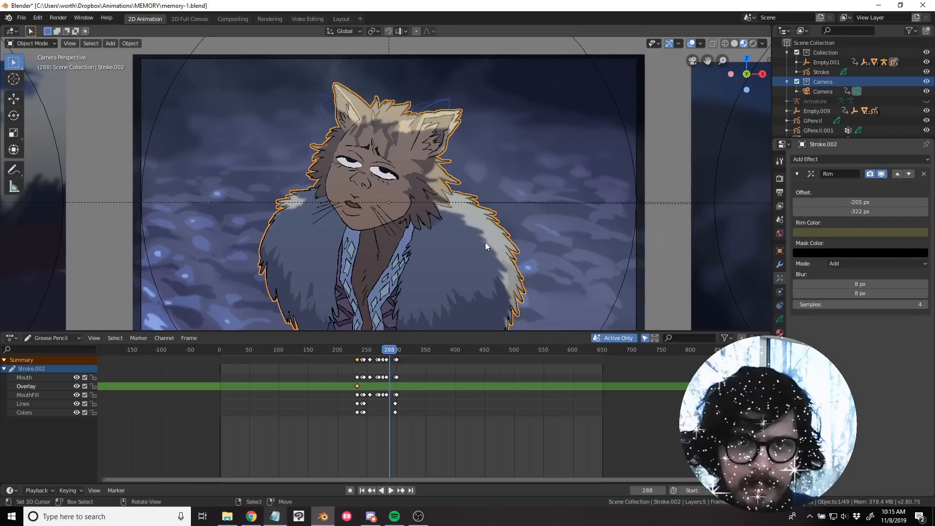
shift+middle_drag(481, 251, 488, 233)
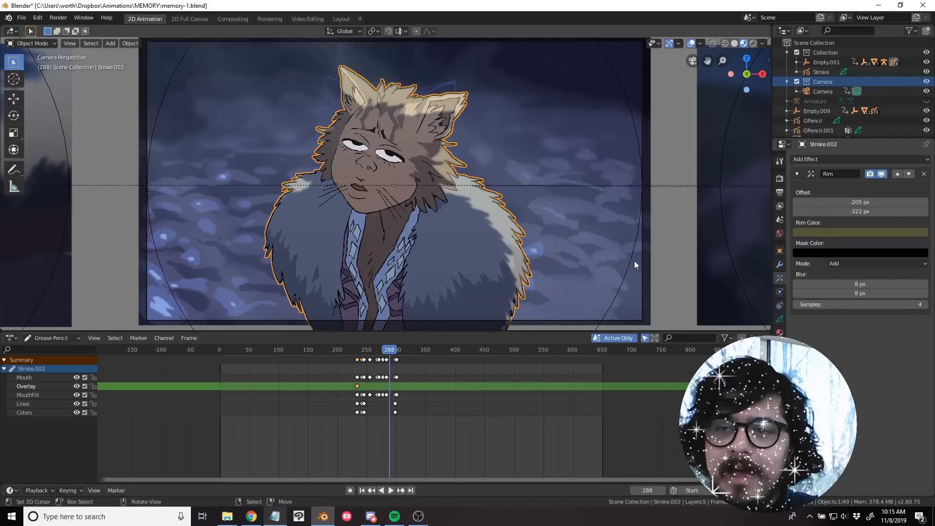
Try the Multiply and Overlay blend modes on the cat drawing's Rim effect and return it to Add.
click(832, 232)
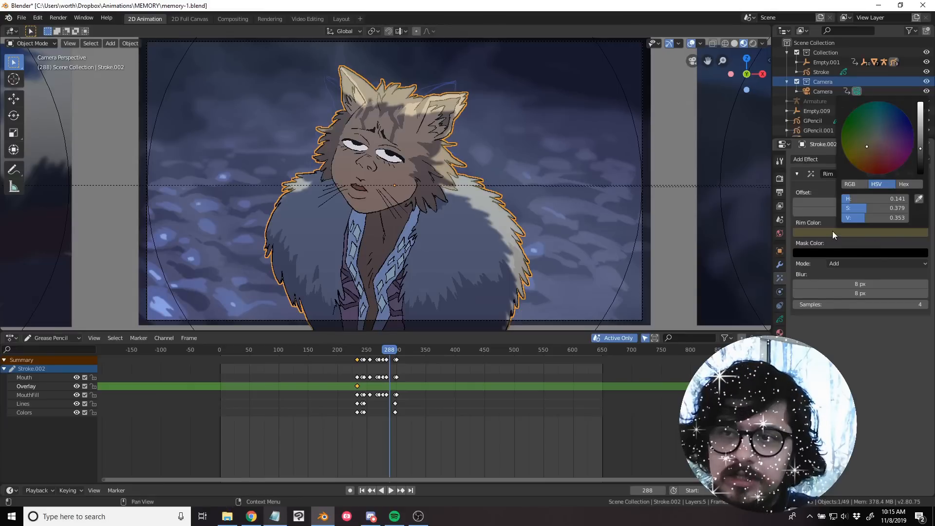
click(848, 264)
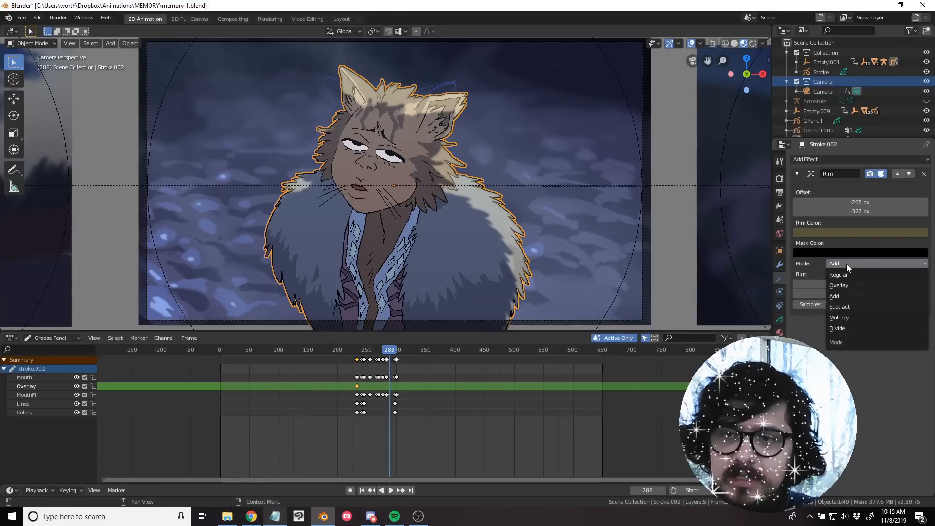
click(843, 317)
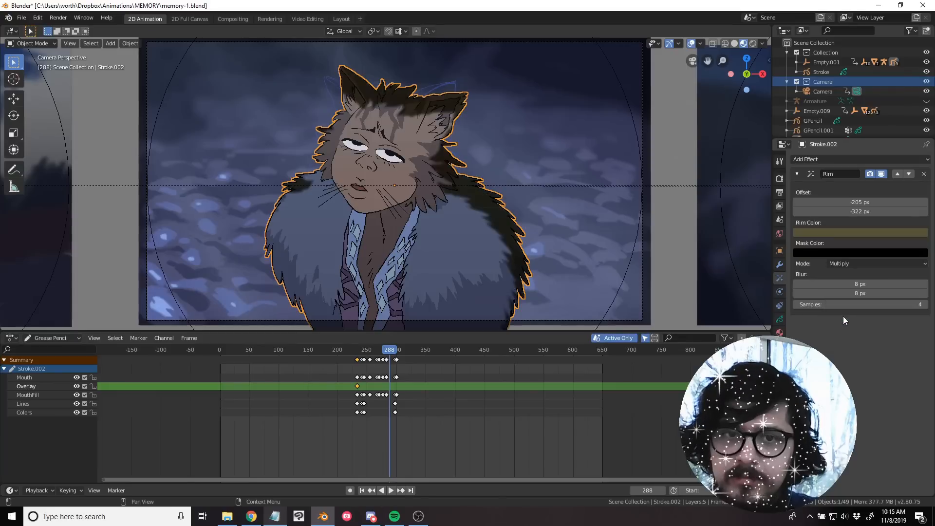
click(873, 265)
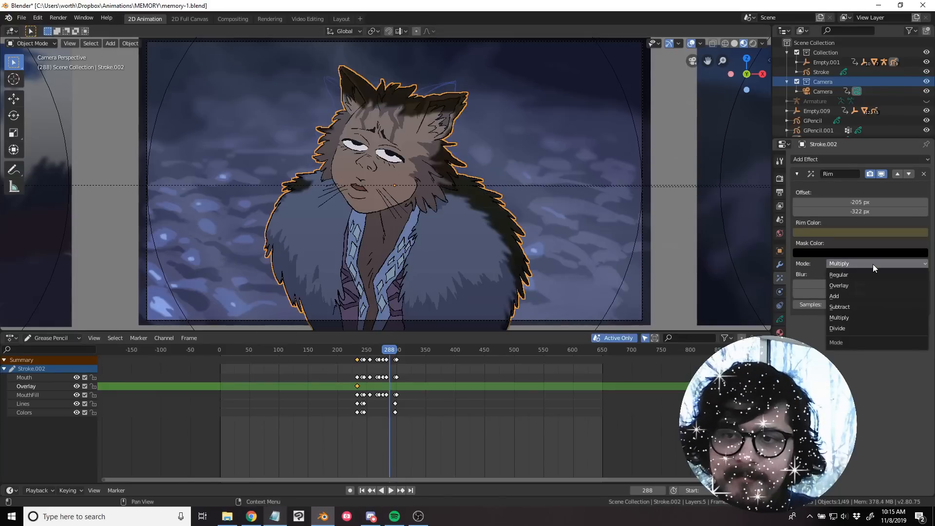
click(839, 287)
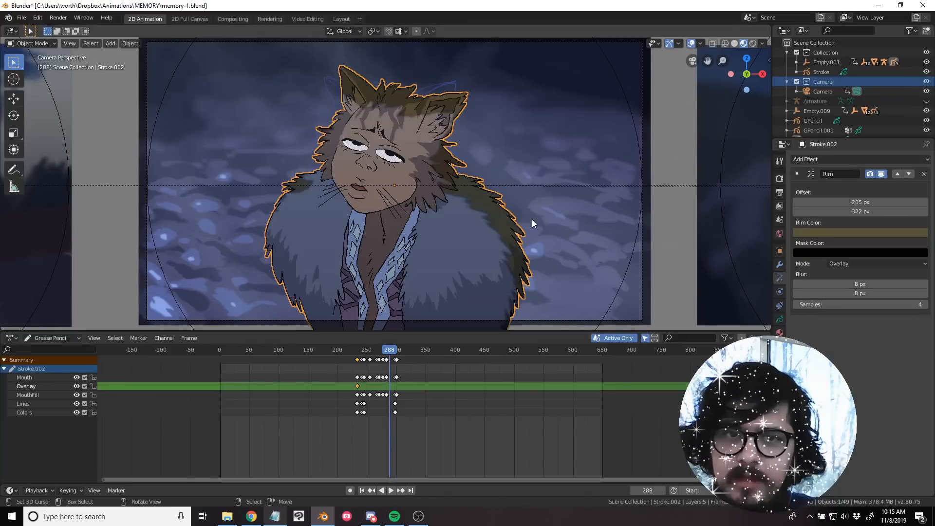
click(850, 264)
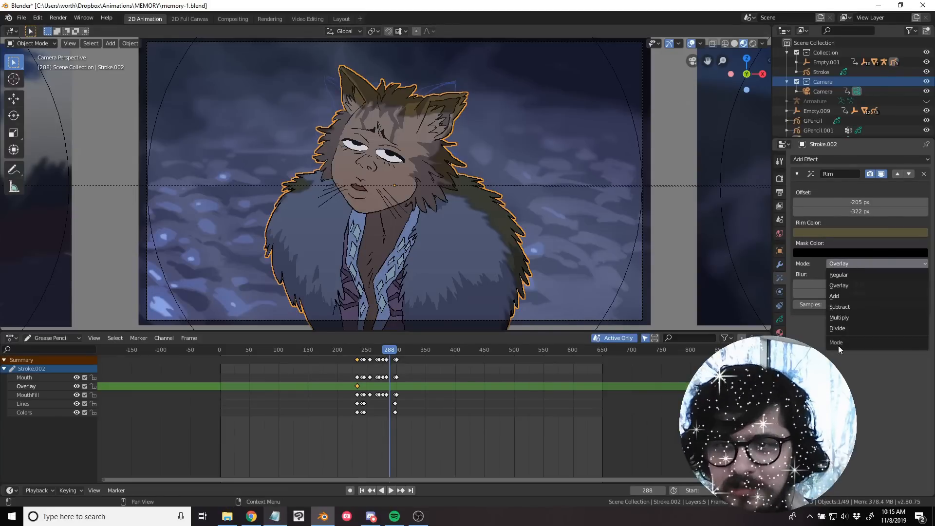
click(842, 297)
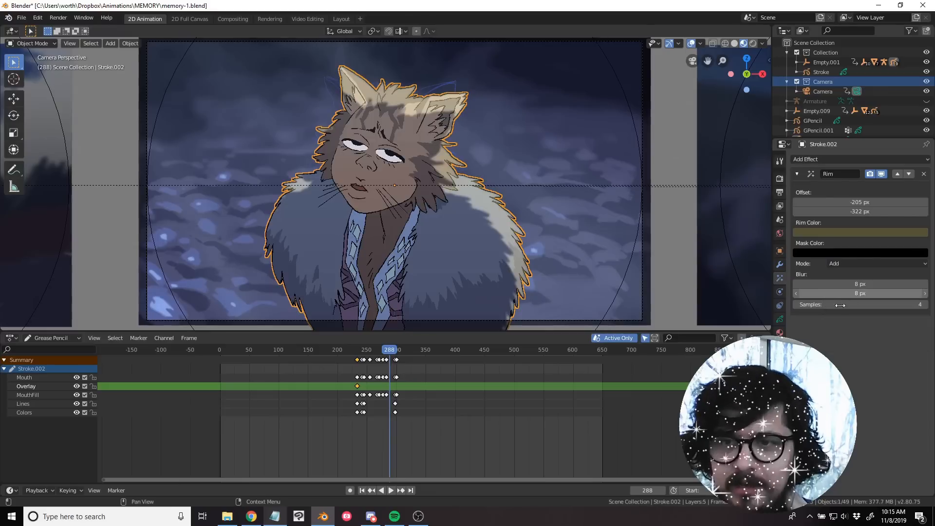
Darken the rim colour of the cat drawing's Rim effect.
click(829, 233)
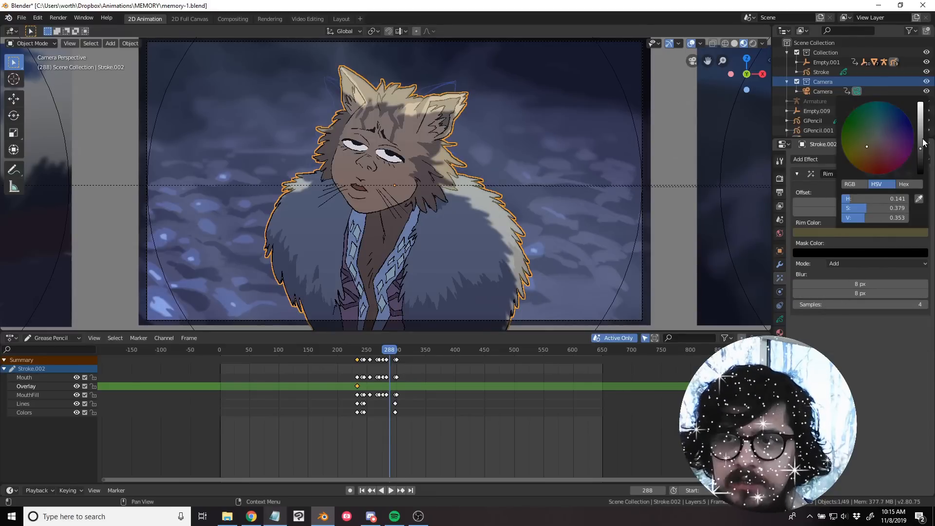
mouse_move(923, 143)
mouse_down()
mouse_move(920, 103)
mouse_move(921, 155)
mouse_up()
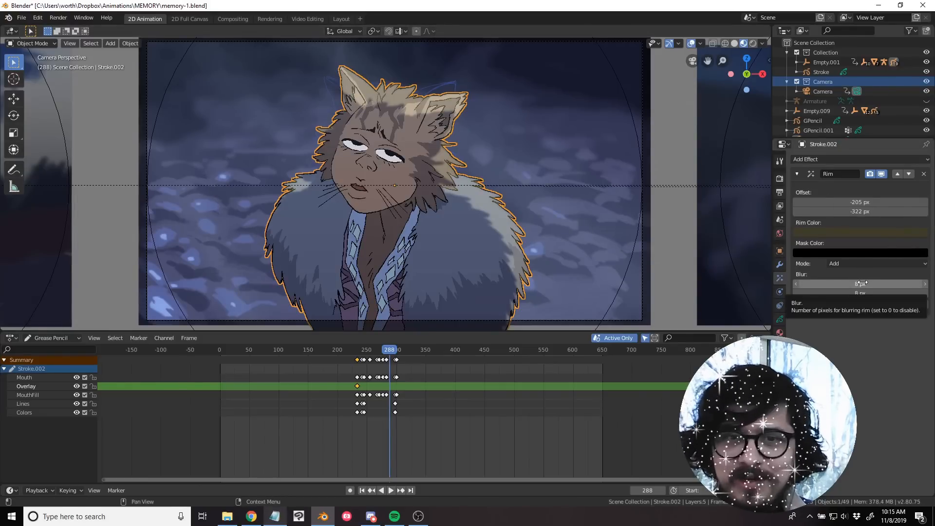
Try both blur values of the Rim effect at 0 px and inspect the rim's edge on the cat up close.
drag(855, 287, 794, 286)
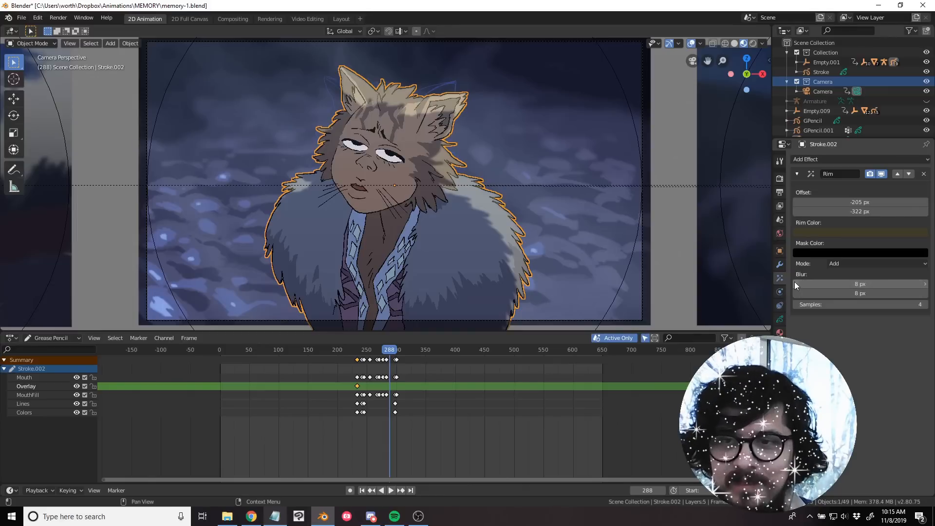
click(795, 283)
click(795, 283)
click(795, 284)
click(795, 284)
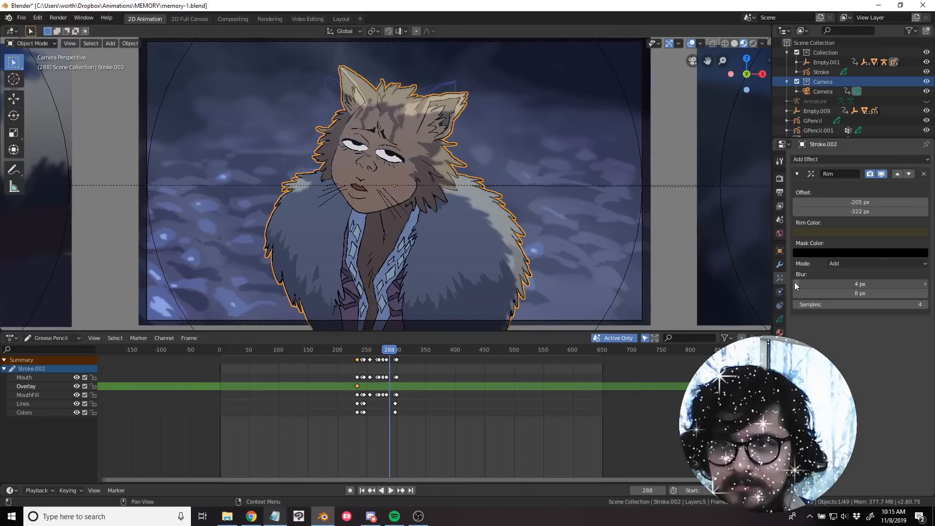
click(795, 283)
click(795, 283)
drag(862, 294, 799, 294)
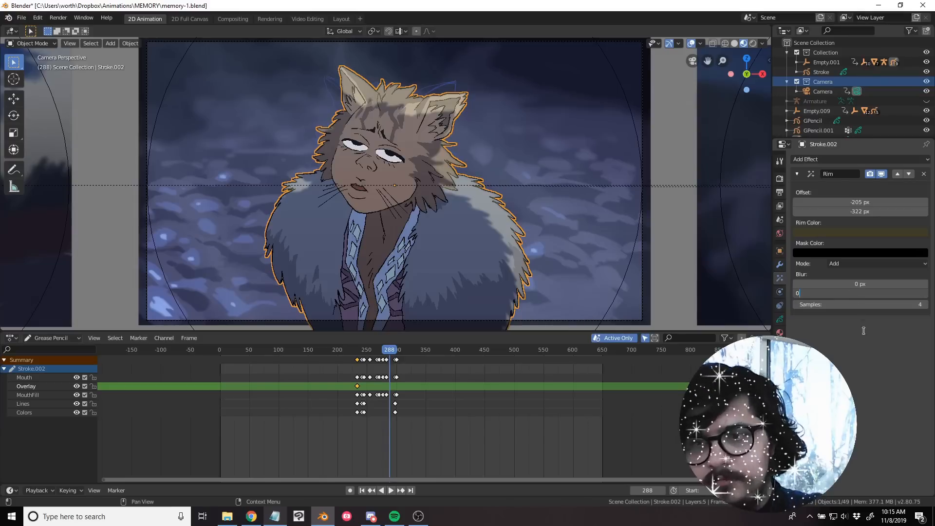
click(466, 209)
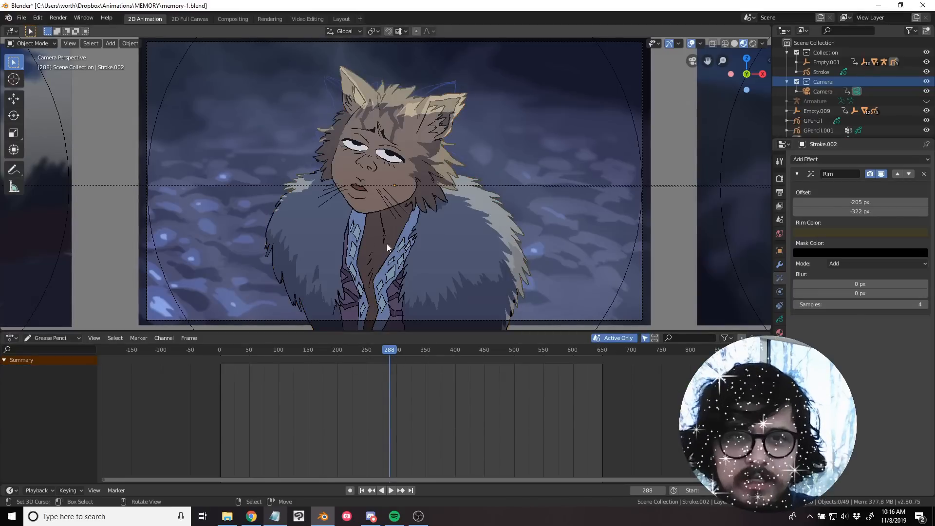
click(493, 226)
scroll(493, 226, up, 3)
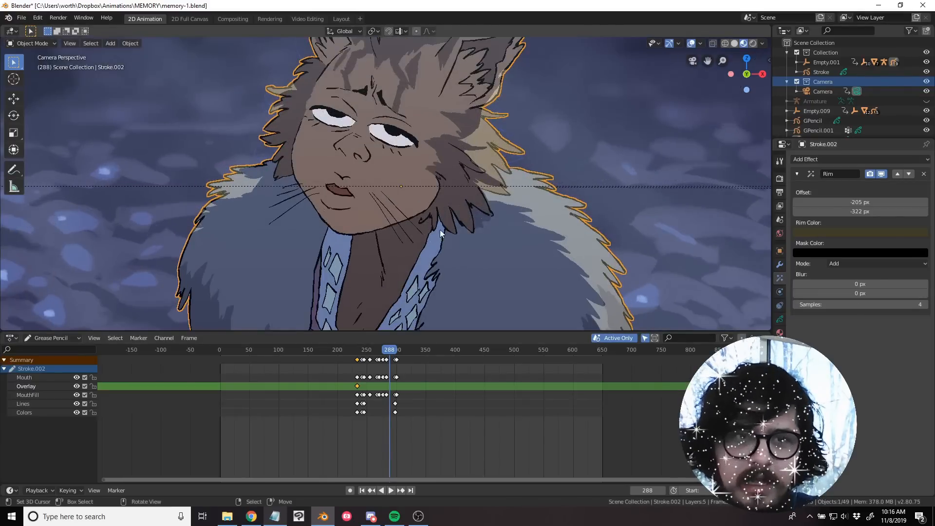
scroll(455, 224, down, 3)
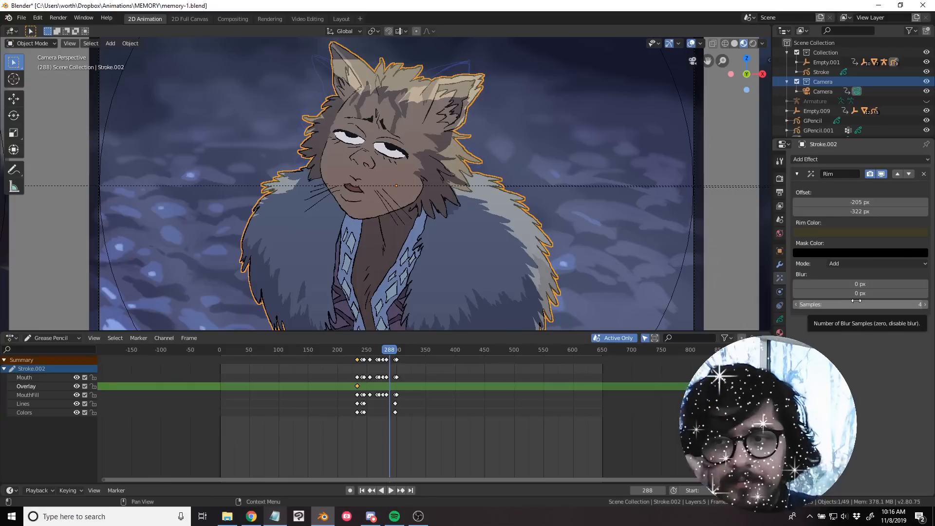
Try a 5 px blur in both directions with 0 samples on the Rim effect and undo the changes.
click(848, 284)
text(5)
key(Return)
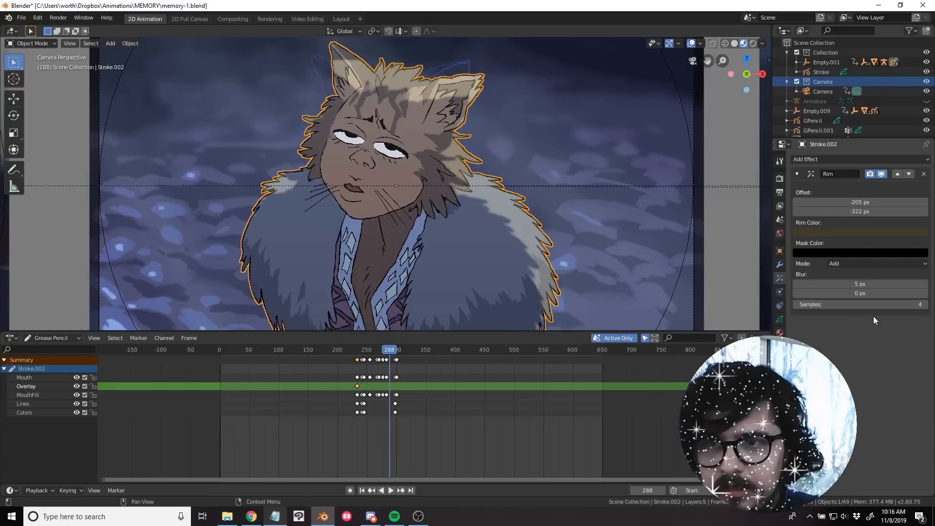
click(862, 294)
text(5)
key(Return)
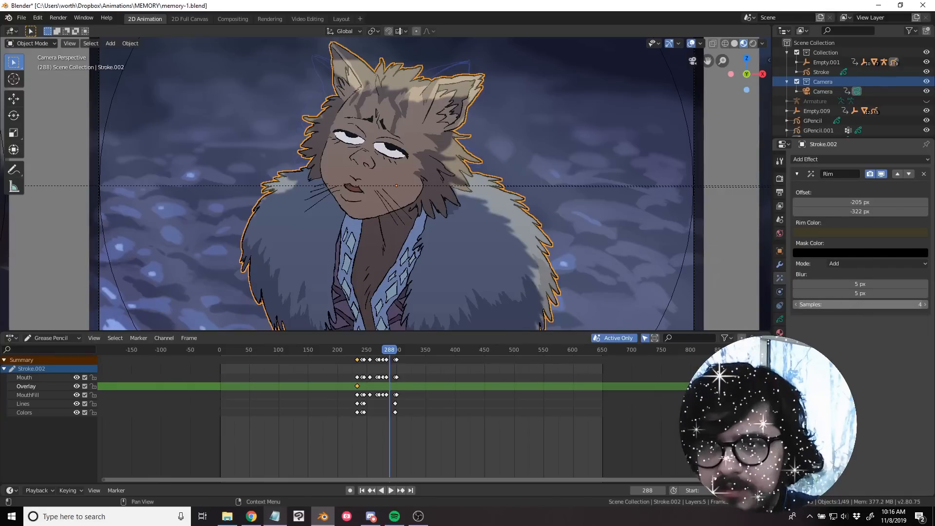
click(861, 304)
text(0)
key(Return)
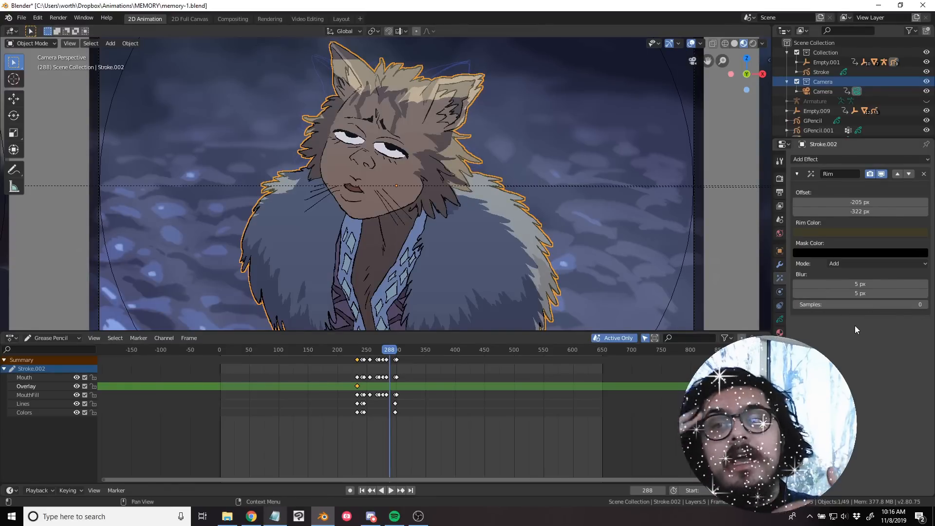
key(ctrl+z)
key(ctrl+z)
key(ctrl+z)
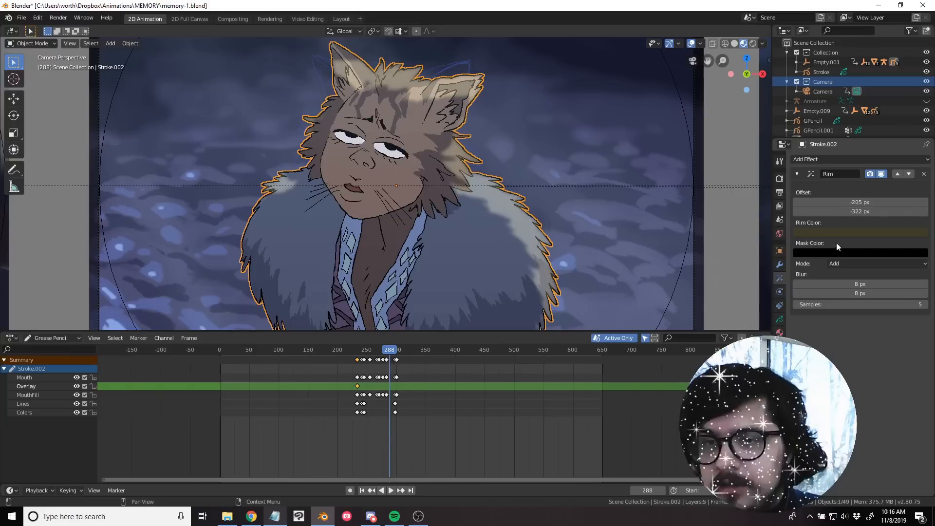
Add a Blur effect to the cat drawing with a factor of 3 px in both directions and 5 samples.
click(828, 159)
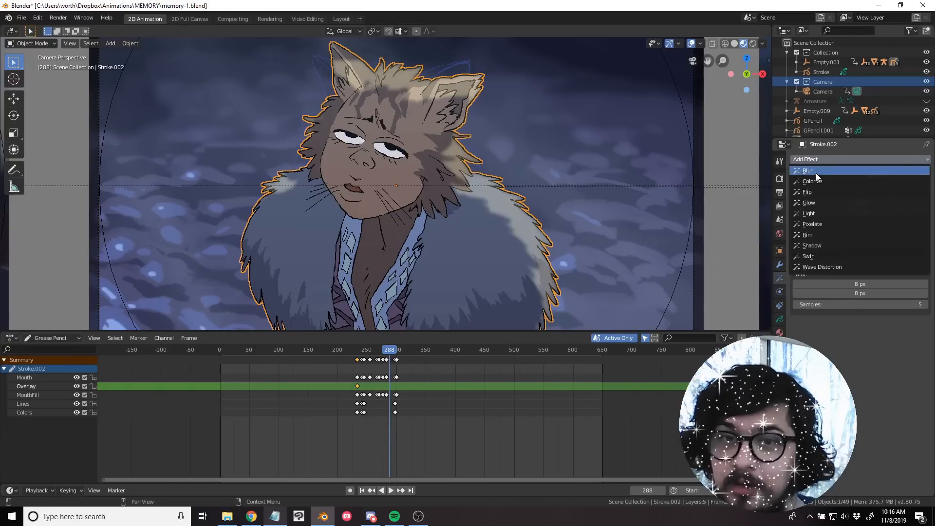
click(816, 173)
click(507, 226)
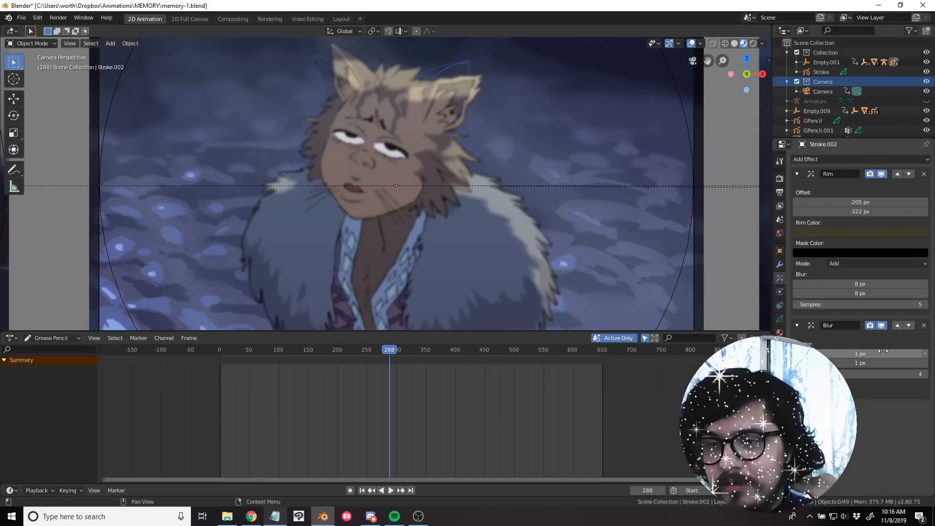
drag(890, 356, 902, 374)
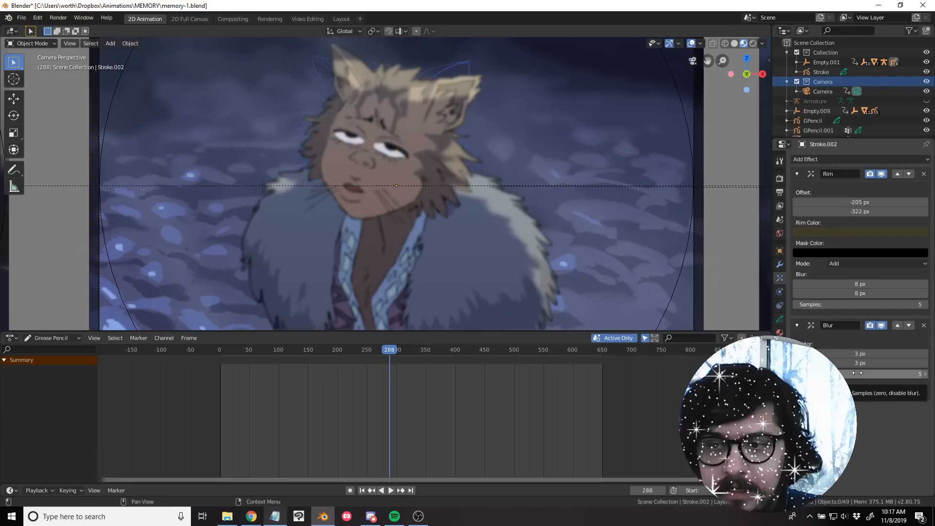
Try keyframing the Blur effect's samples at 5 on frame 288 and 10 on frame 352, and undo it.
key(i)
shift+right_drag(392, 398, 428, 389)
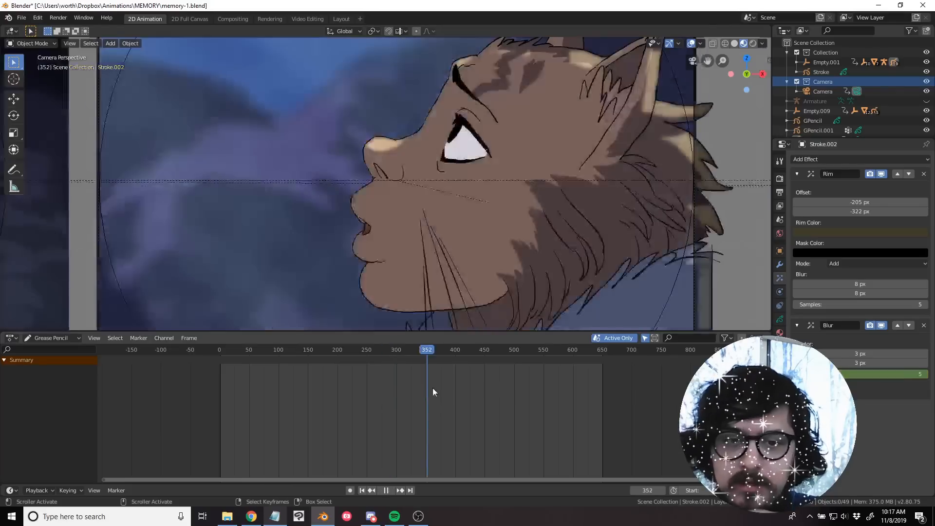
drag(905, 376, 910, 376)
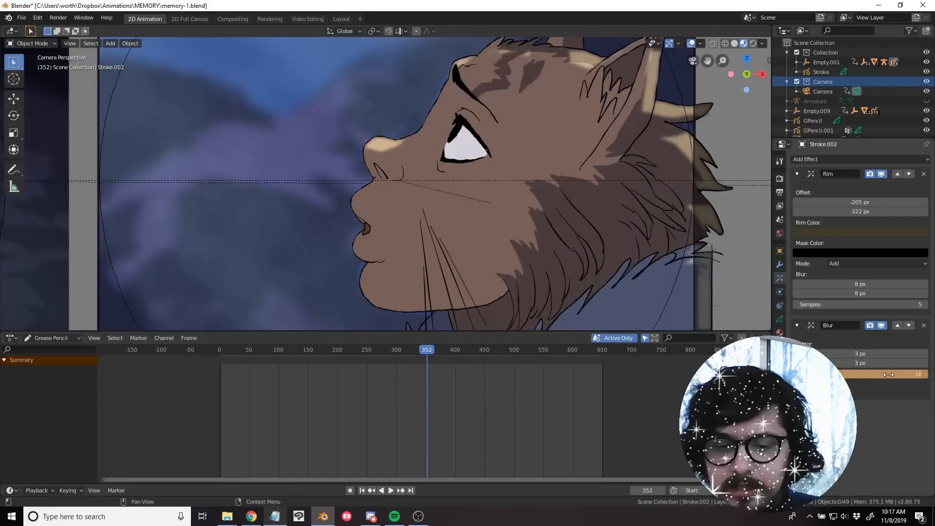
key(i)
mouse_move(412, 424)
mouse_down()
mouse_move(404, 428)
mouse_move(417, 430)
mouse_up()
key(space)
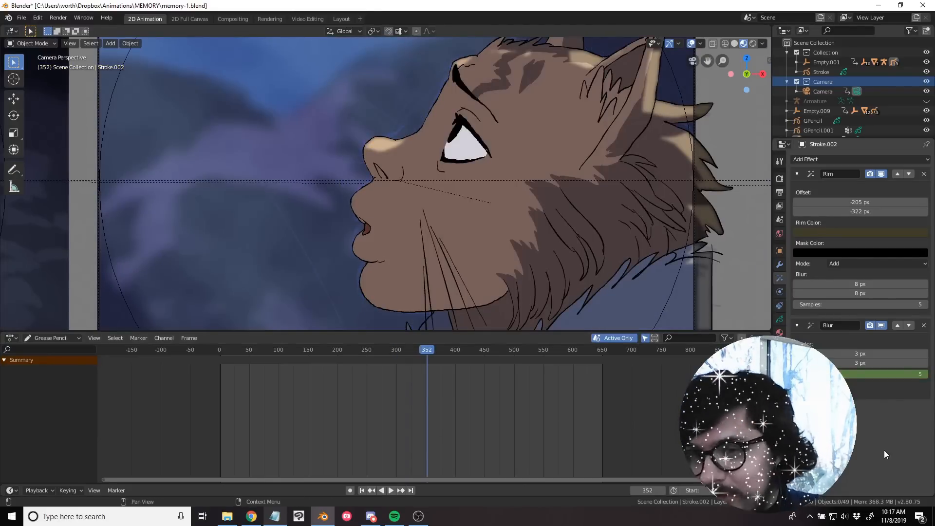
key(Down)
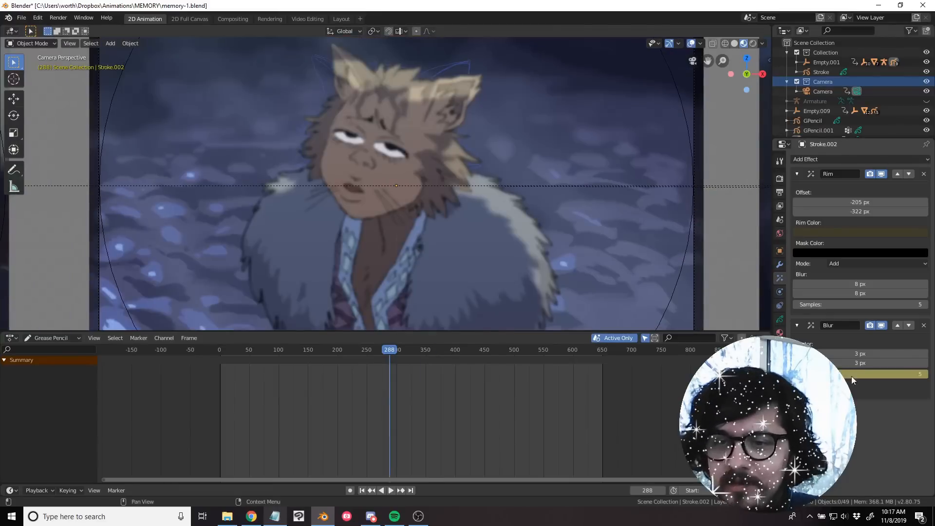
key(ctrl+z)
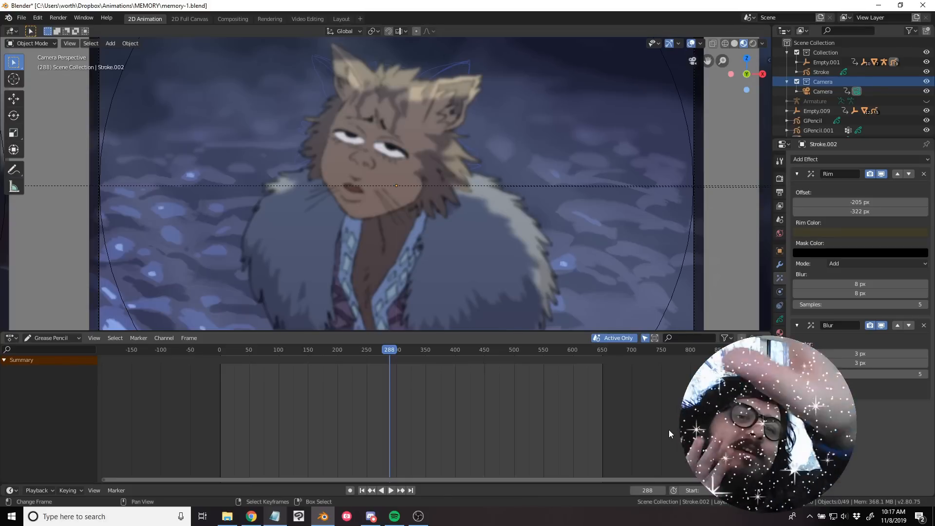
Select the background image plane bg-5 behind the cat drawing from outside the camera view.
middle_drag(450, 182, 404, 164)
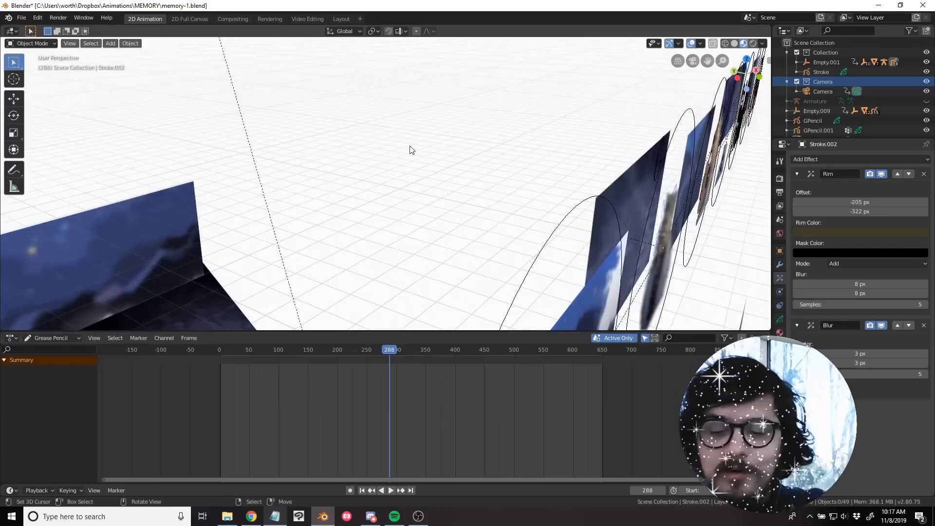
key(KP_0)
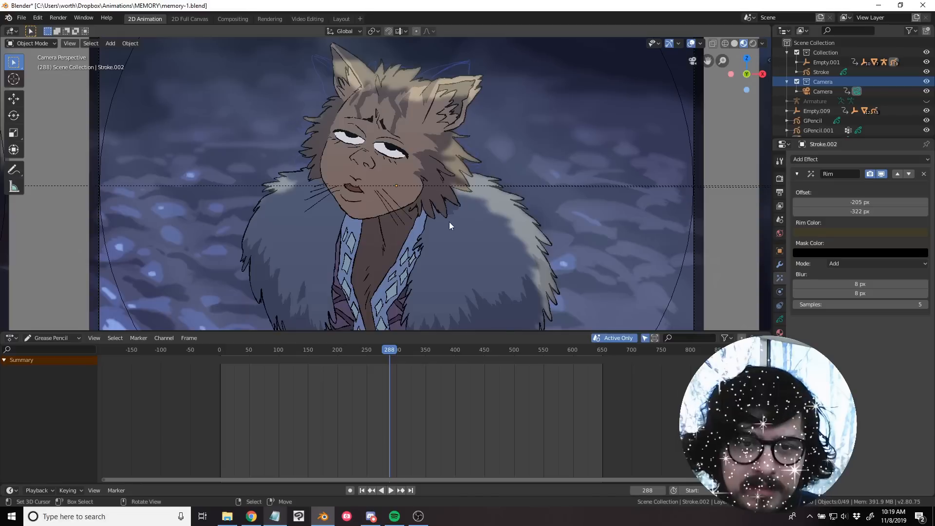
scroll(448, 221, down, 1)
middle_drag(442, 220, 286, 172)
click(291, 156)
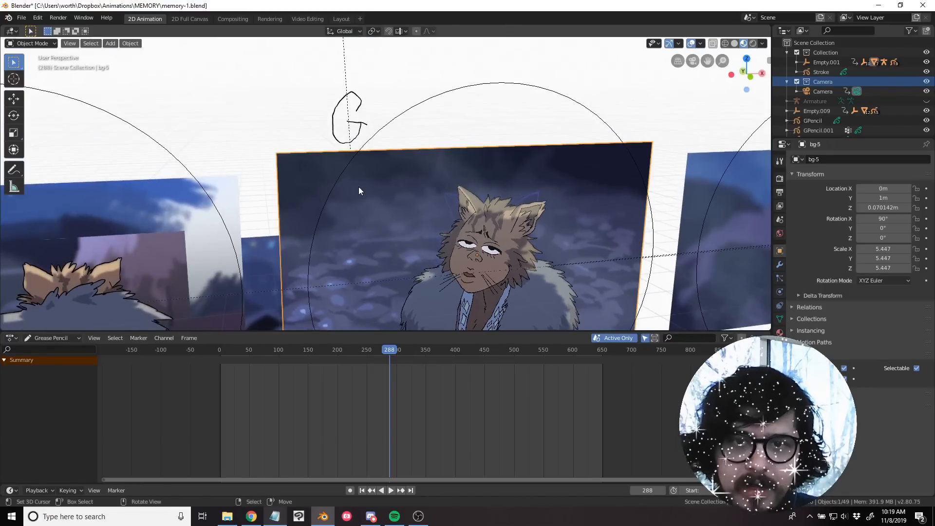
Select the G-shaped grease pencil drawing above the shot and review its visual effects, layers and material list.
middle_drag(359, 188, 424, 165)
click(477, 158)
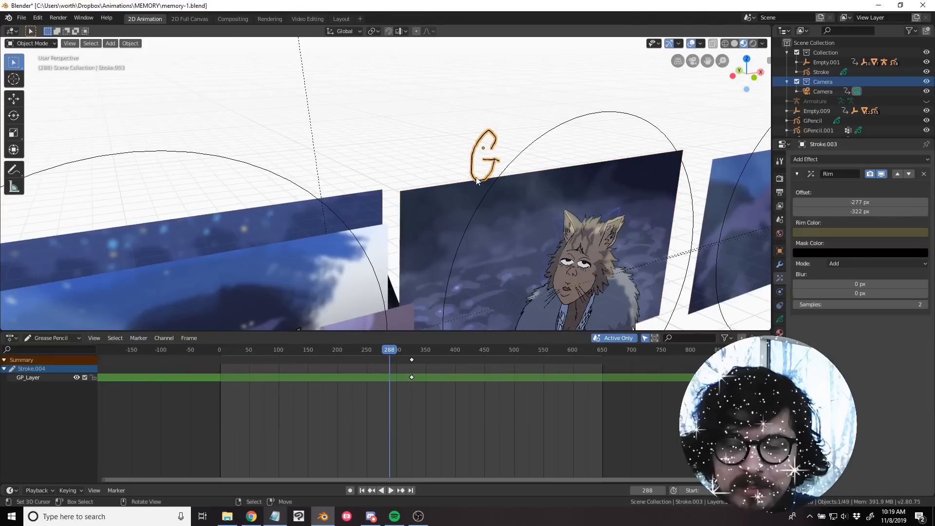
key(KP_0)
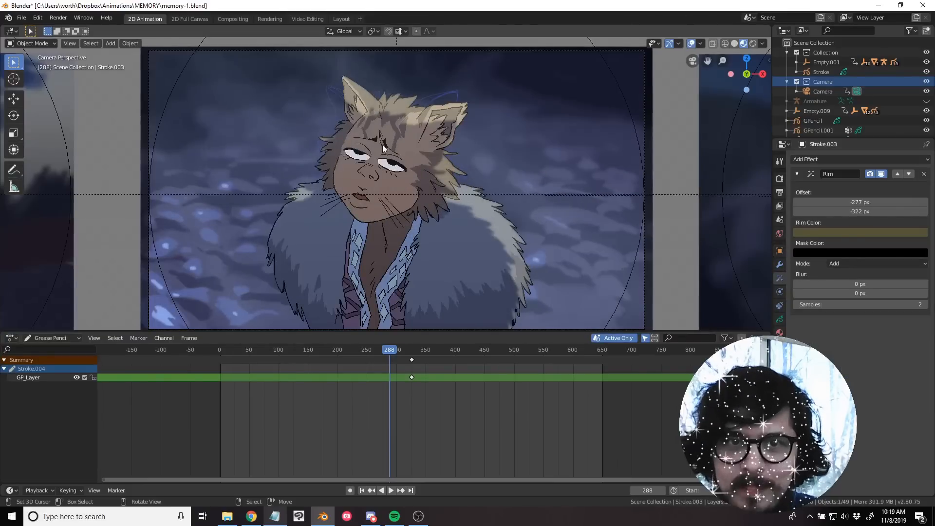
scroll(401, 200, down, 1)
shift+middle_drag(287, 63, 349, 158)
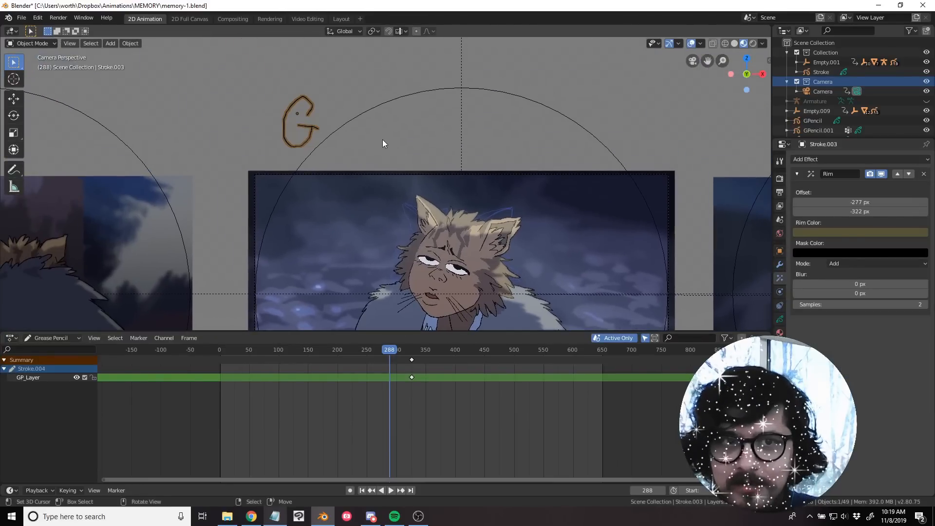
click(781, 319)
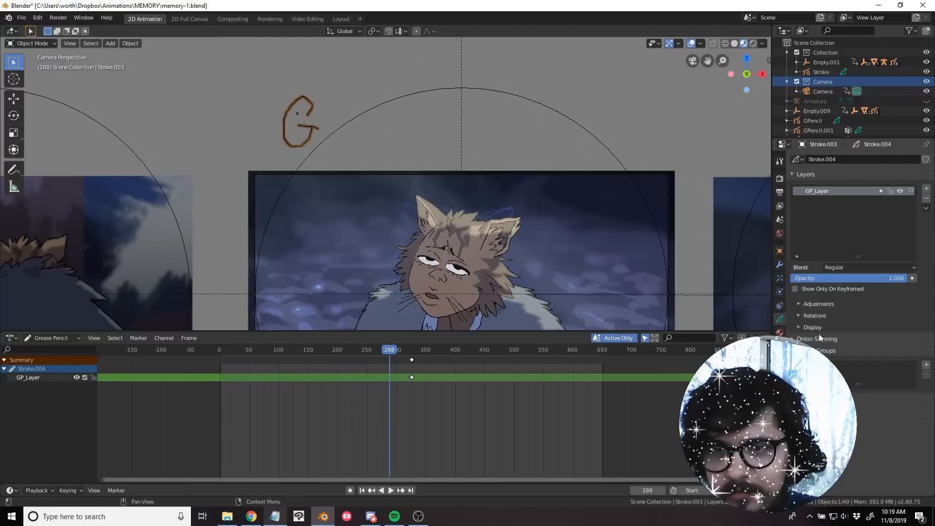
click(780, 333)
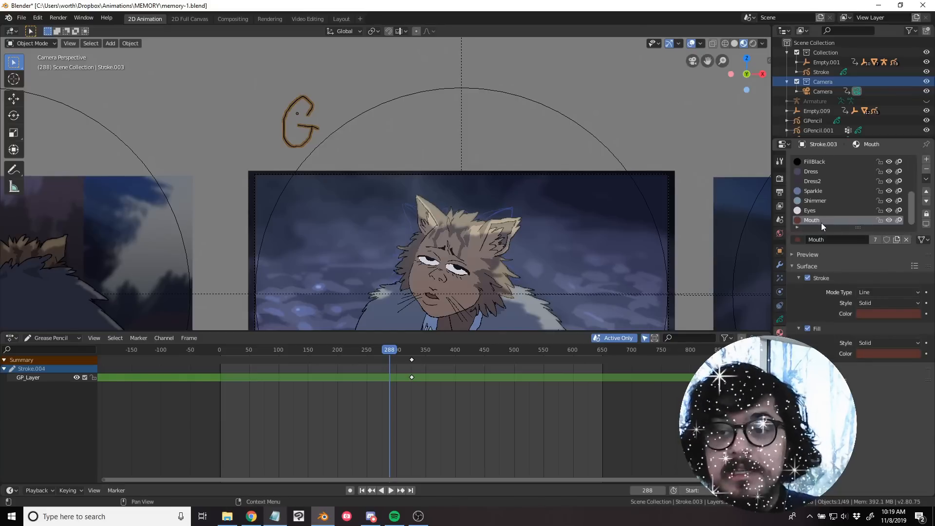
scroll(826, 209, up, 10)
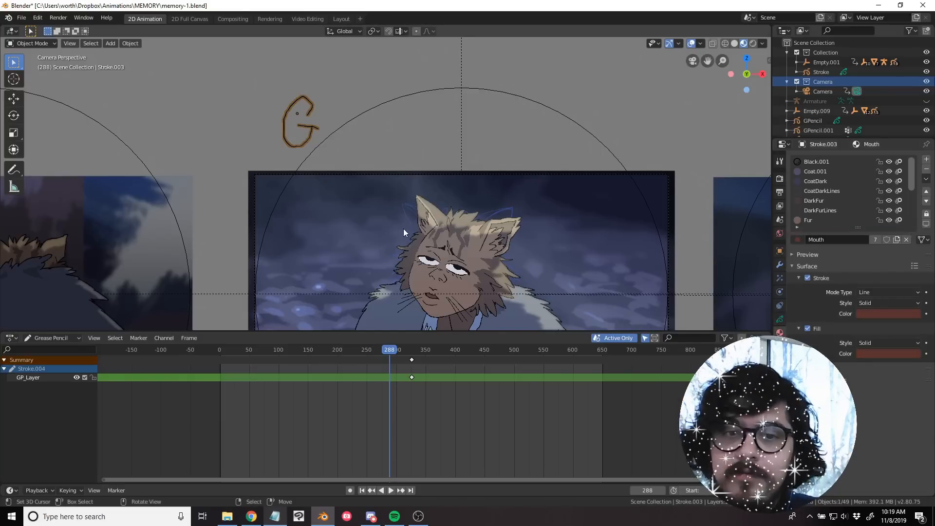
Duplicate the G-shaped grease pencil drawing and place the copy inside the camera frame beside the cat.
shift+middle_drag(484, 280, 458, 256)
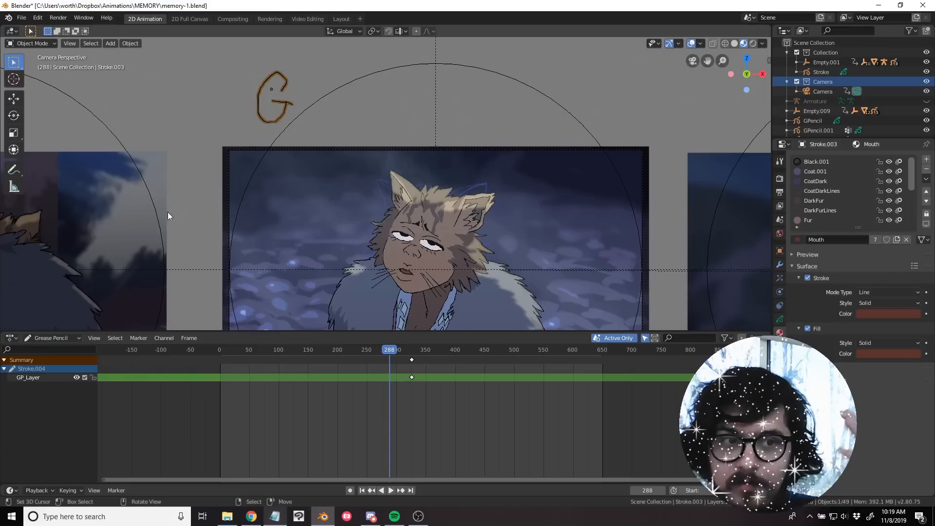
scroll(238, 236, down, 2)
scroll(401, 226, up, 2)
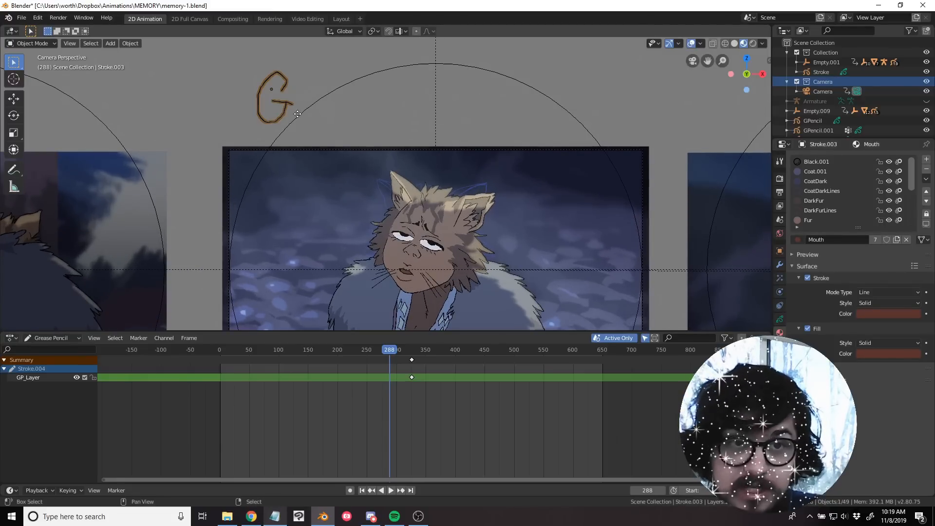
key(shift+d)
click(373, 268)
scroll(353, 212, down, 2)
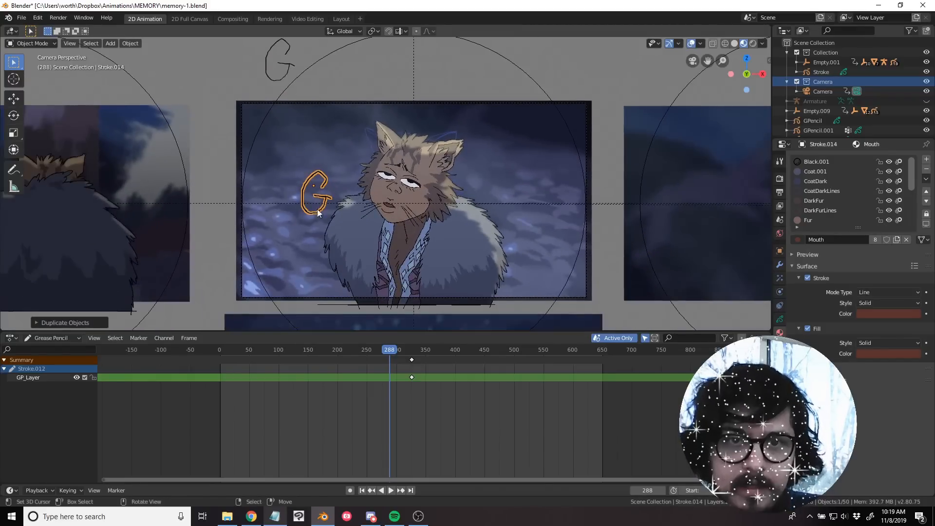
Parent the duplicated G drawing to the shot's circular empty with the Object option and play ahead to frame 299.
shift+click(342, 52)
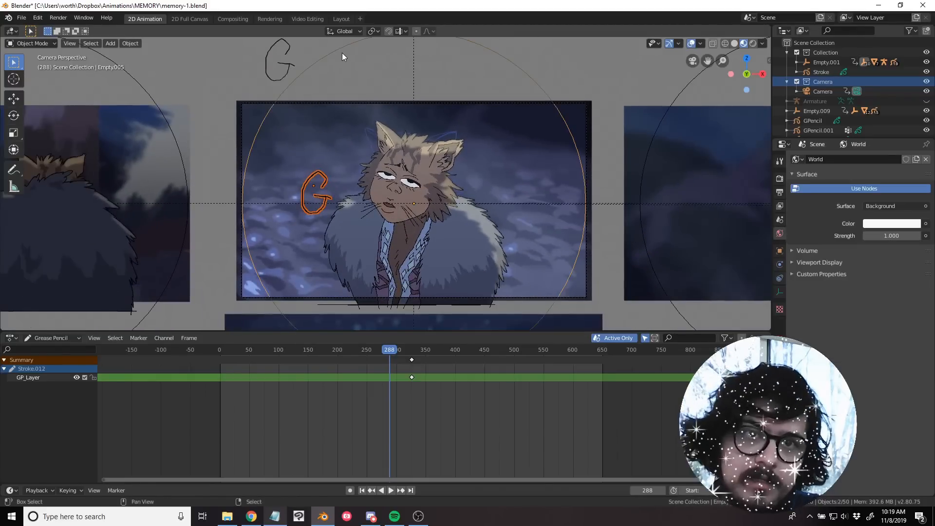
key(ctrl+p)
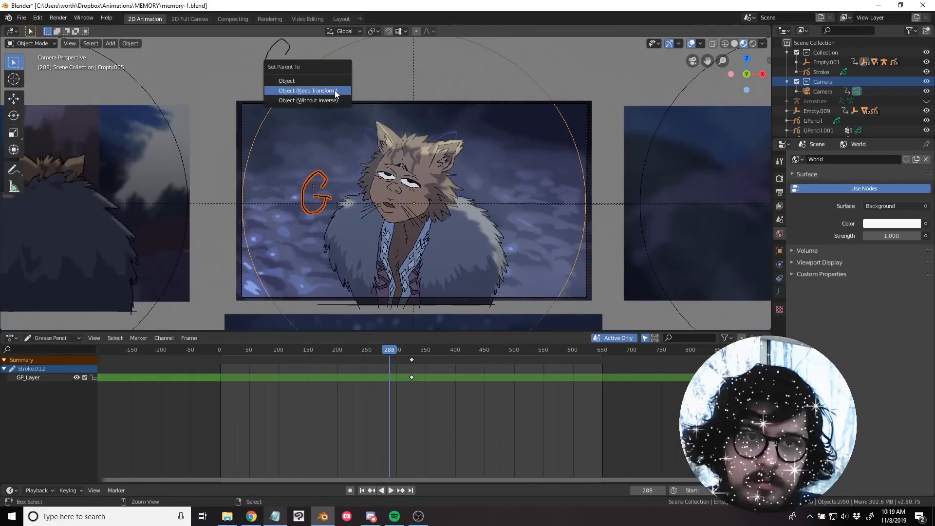
click(304, 82)
key(space)
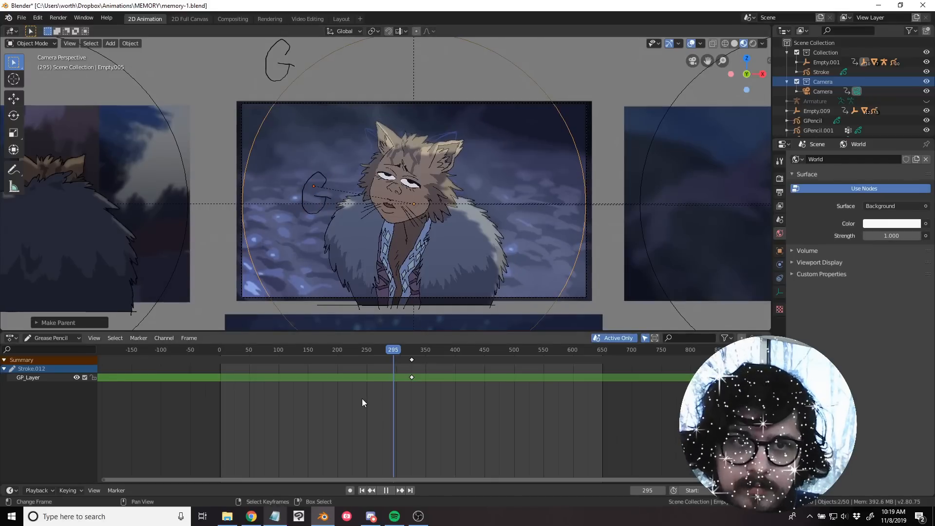
click(364, 400)
mouse_move(398, 408)
mouse_down()
mouse_move(431, 411)
mouse_move(396, 389)
mouse_up()
key(space)
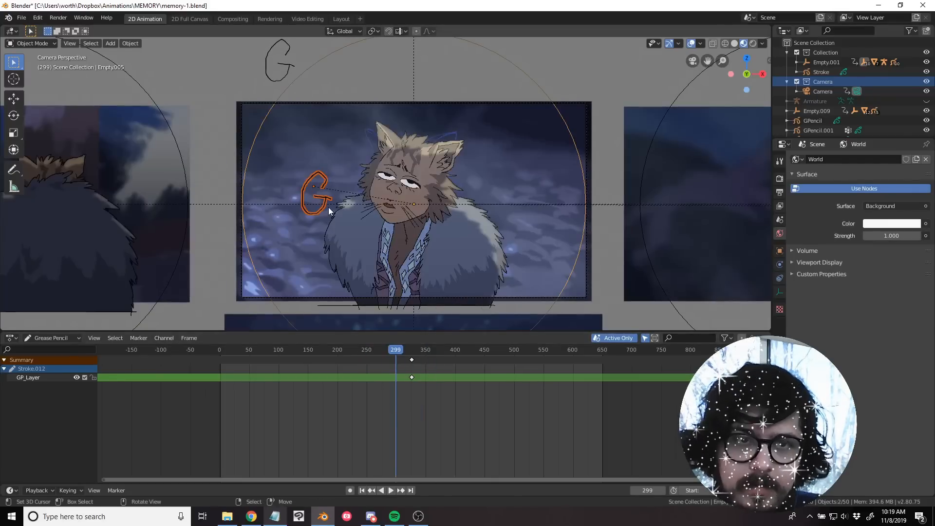
Select only the duplicated G drawing, enter Draw mode on it and activate the Draw tool.
right_click(327, 206)
right_click(326, 206)
key(ctrl+Tab)
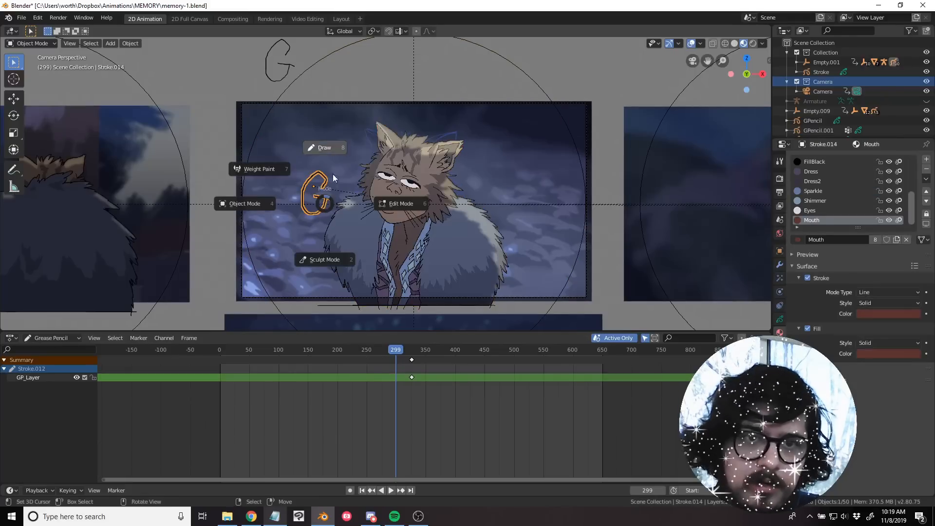
click(336, 158)
scroll(292, 211, up, 1)
shift+middle_drag(289, 210, 346, 214)
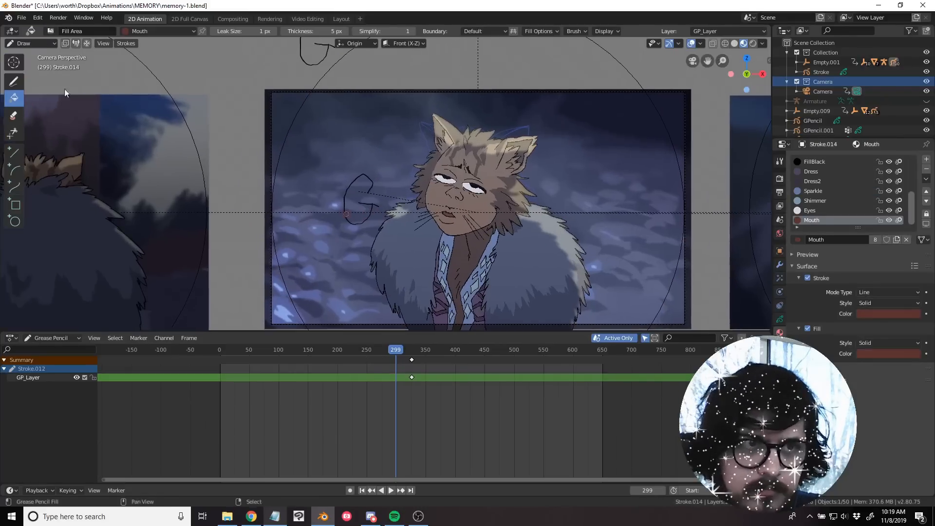
click(15, 82)
Review the duplicated G drawing's Rim effect and layers, and return it to Object Mode.
click(780, 279)
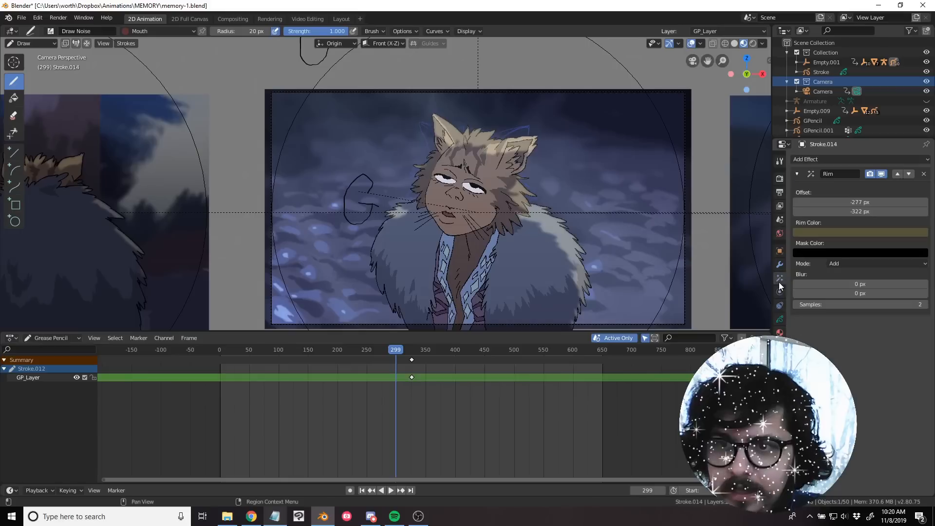
click(779, 320)
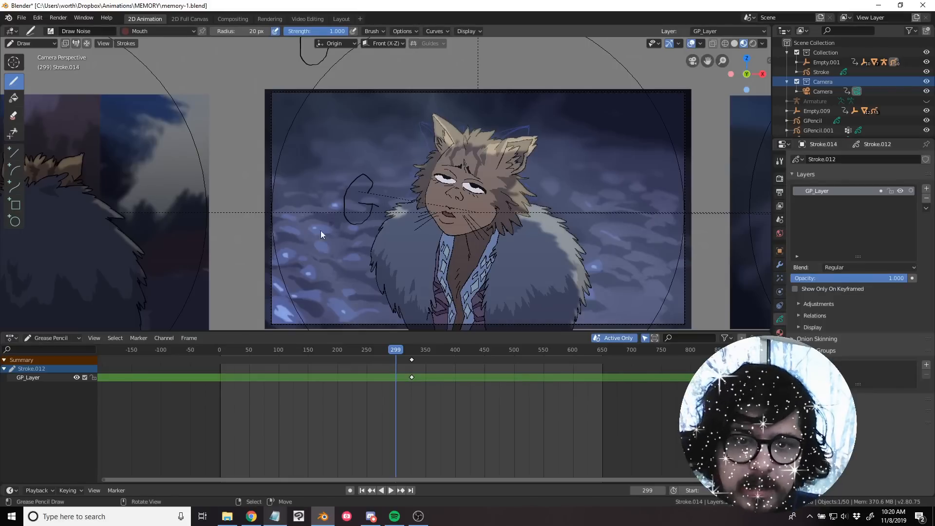
key(ctrl+Tab)
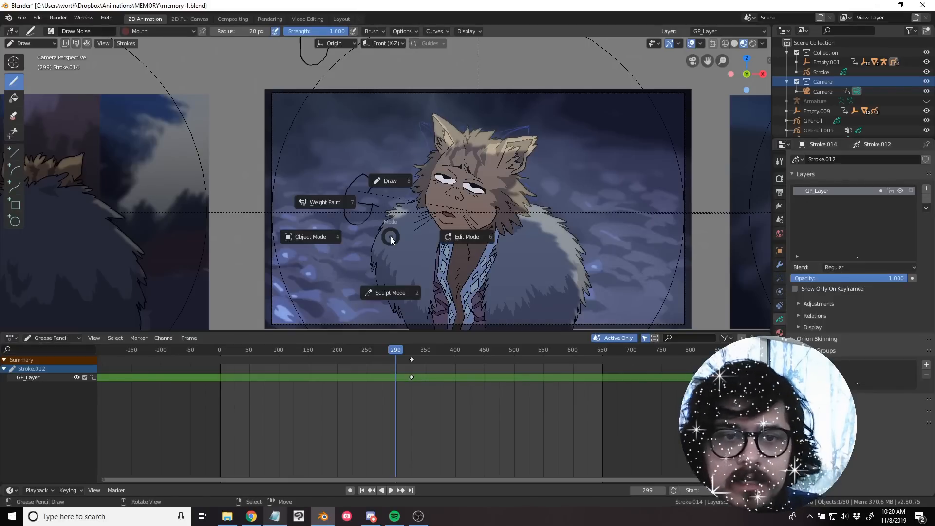
click(336, 241)
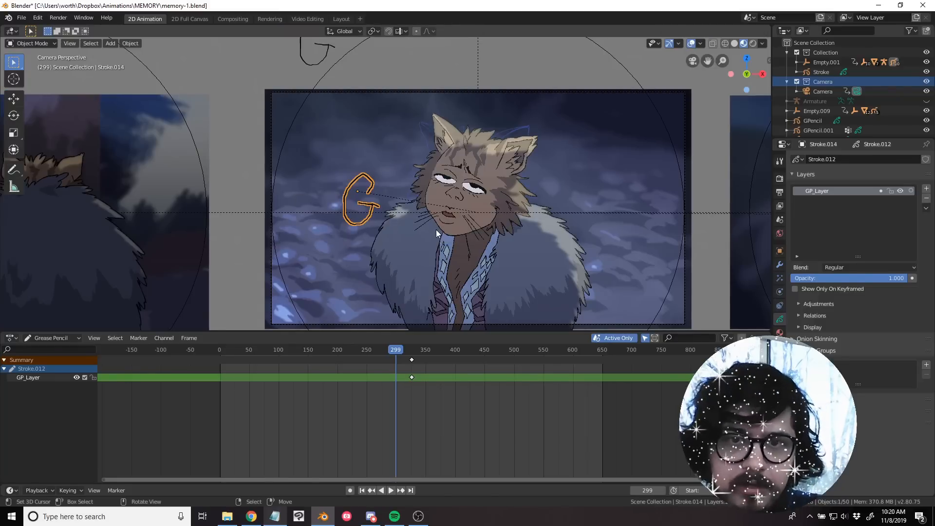
Delete the duplicated G drawing from the cat close-up shot.
scroll(399, 225, down, 2)
scroll(387, 224, up, 2)
shift+middle_drag(411, 223, 335, 210)
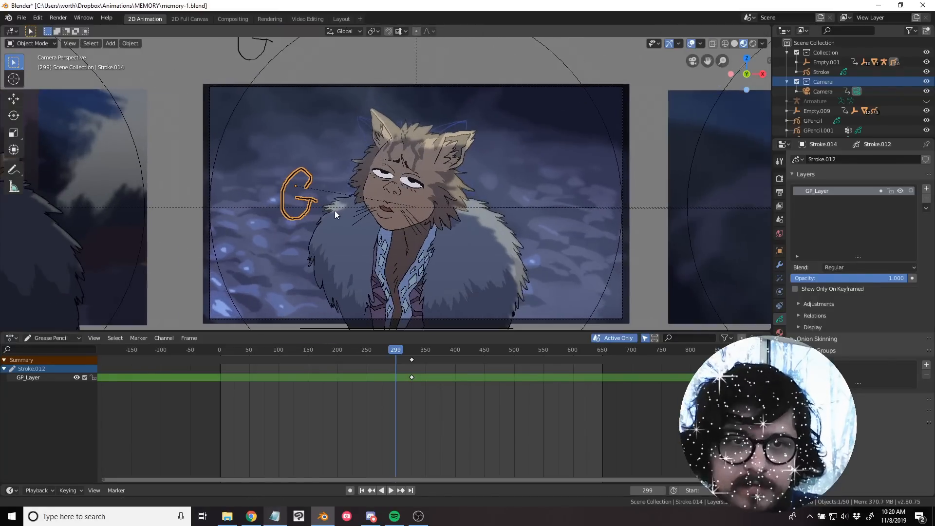
key(x)
click(335, 212)
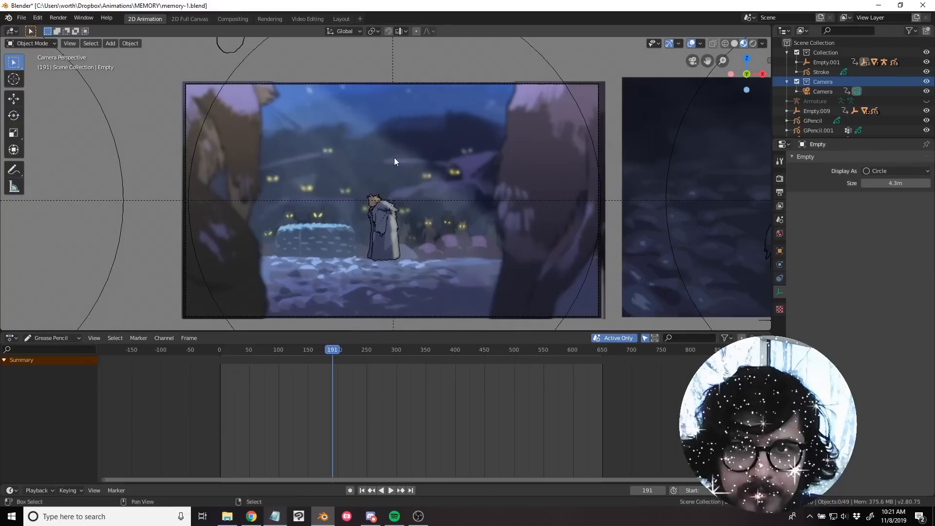
Select the foreground tree plane bg-4 in the frame 191 shot and show its material settings from outside the camera view.
mouse_move(394, 157)
shift+middle_down()
mouse_move(378, 145)
mouse_move(397, 184)
mouse_move(332, 188)
shift+middle_up()
click(331, 189)
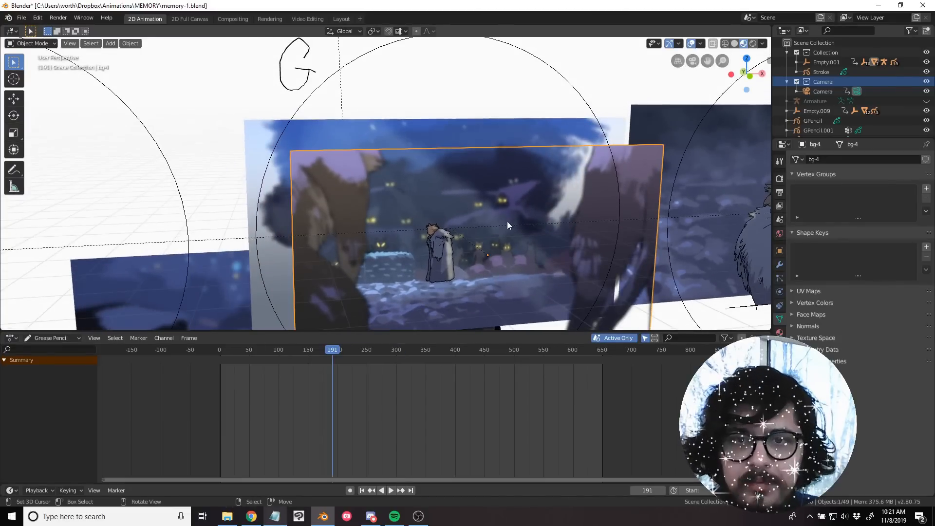
middle_drag(508, 223, 480, 194)
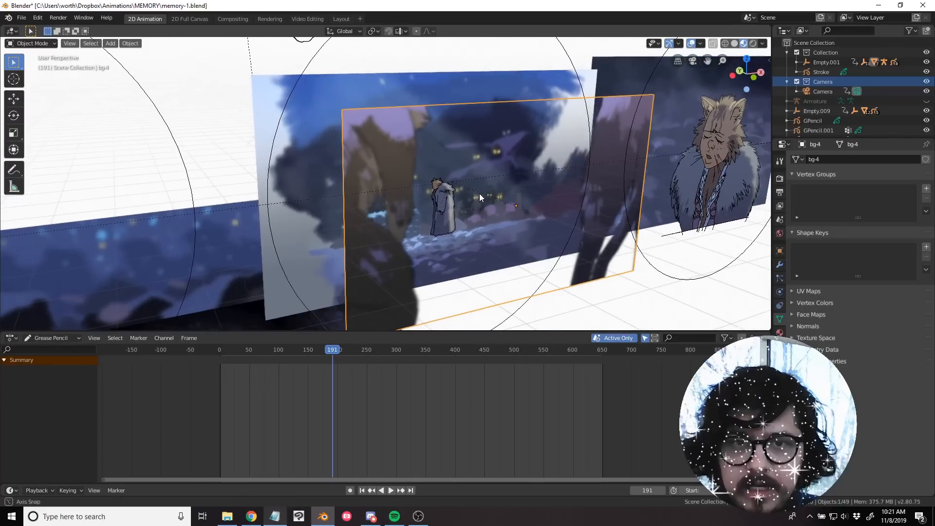
click(780, 333)
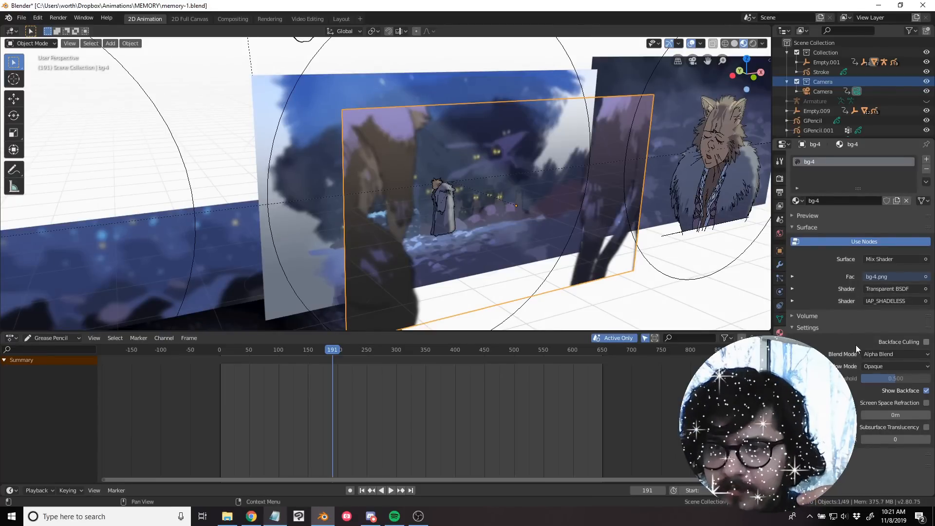
Try the Opaque blend mode on the bg-4 material and set it back to Alpha Blend.
click(882, 354)
click(872, 367)
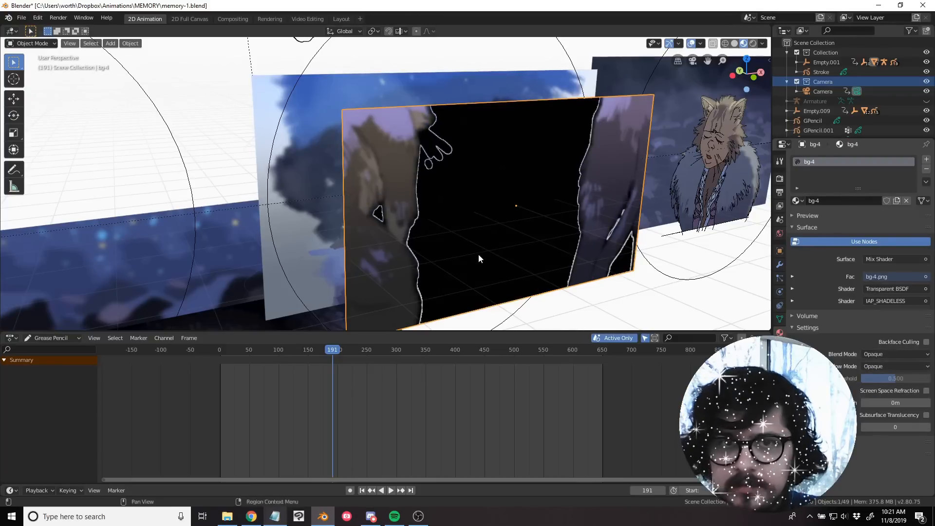
key(alt+a)
scroll(487, 227, up, 2)
click(459, 231)
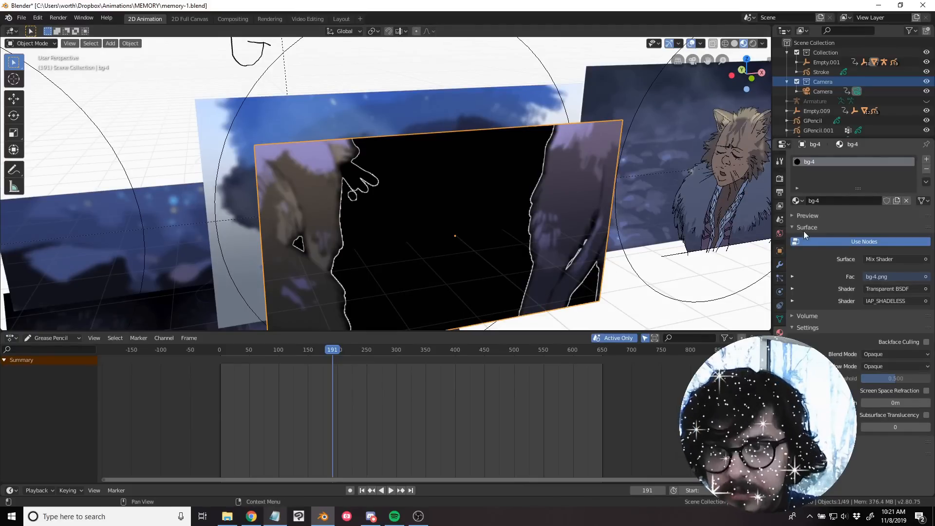
click(873, 355)
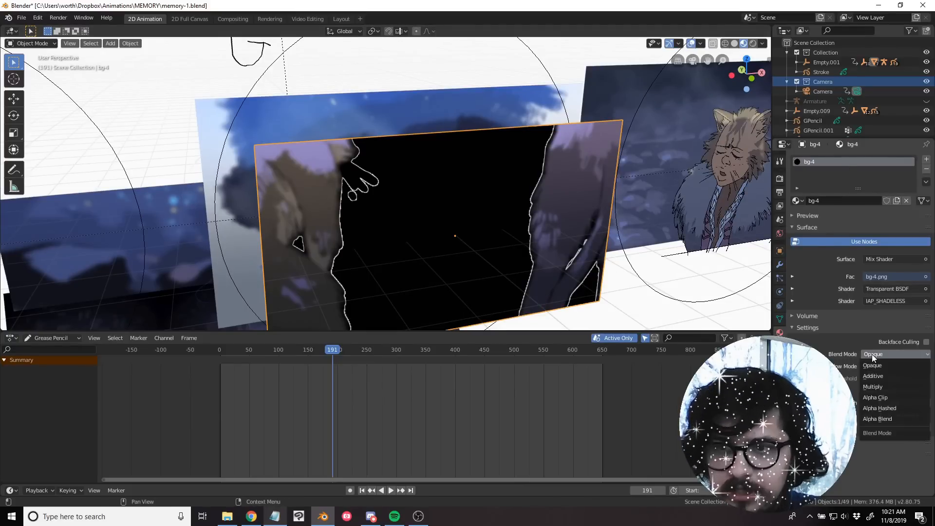
click(879, 419)
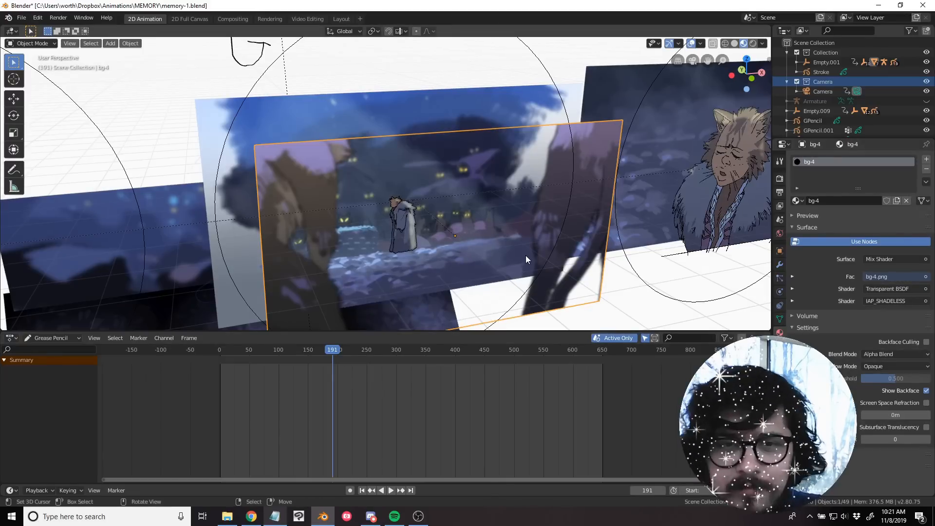
Move the bg-4 tree plane about 1.9 m in negative X in camera view so the tree overlaps the cloaked figure.
scroll(511, 207, up, 6)
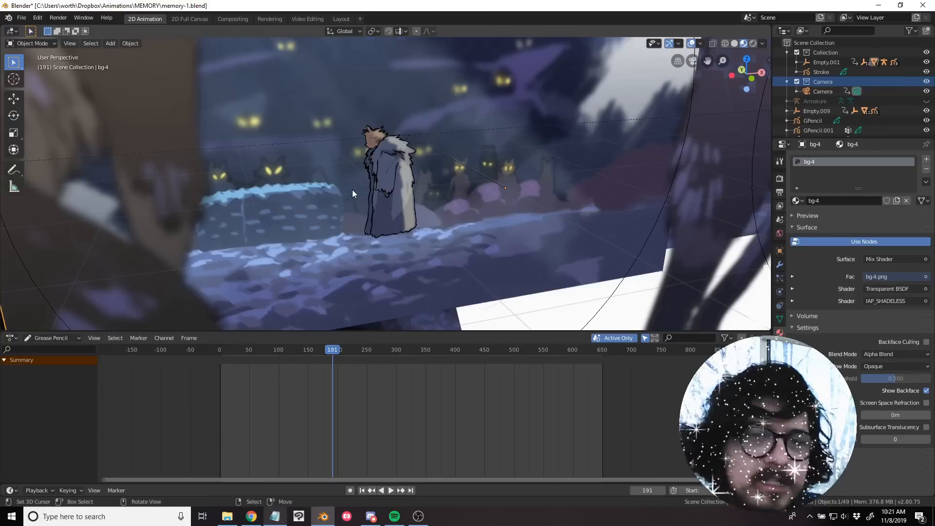
scroll(352, 189, down, 3)
middle_drag(390, 214, 370, 218)
scroll(370, 219, up, 1)
scroll(402, 203, down, 2)
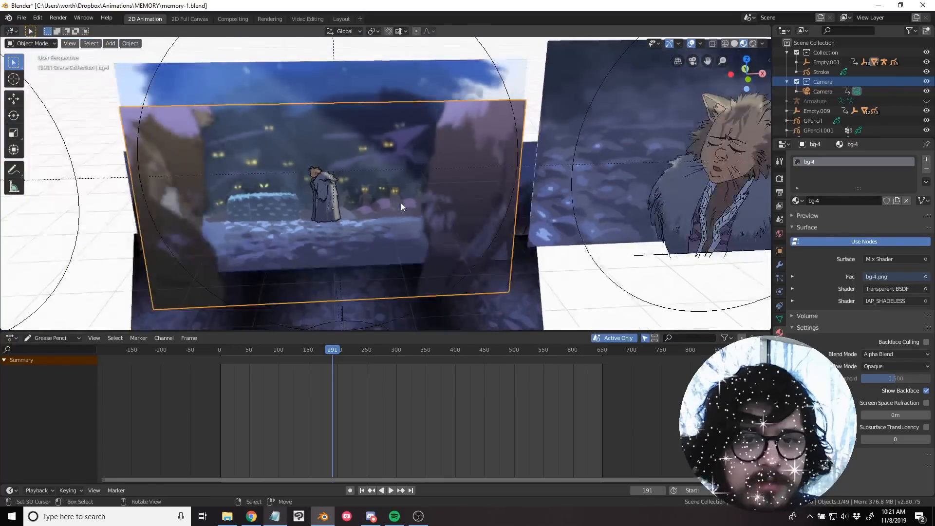
key(KP_0)
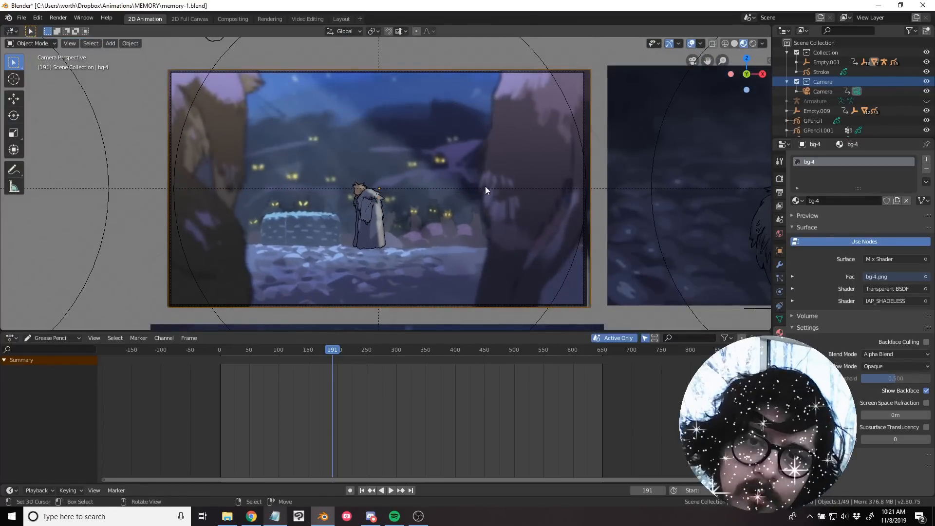
key(g)
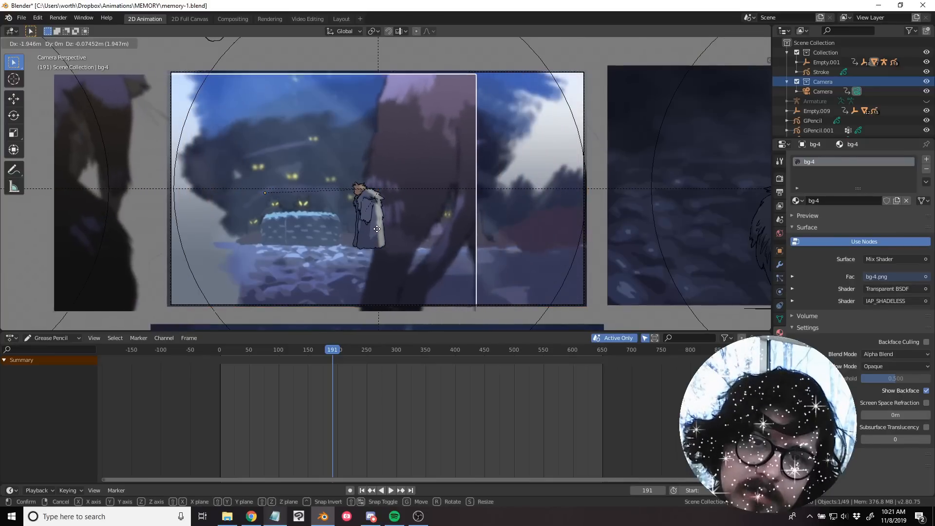
click(390, 241)
Set the bg-4 material's blend mode to Alpha Clip and check the overlap through the camera.
middle_drag(391, 241, 459, 202)
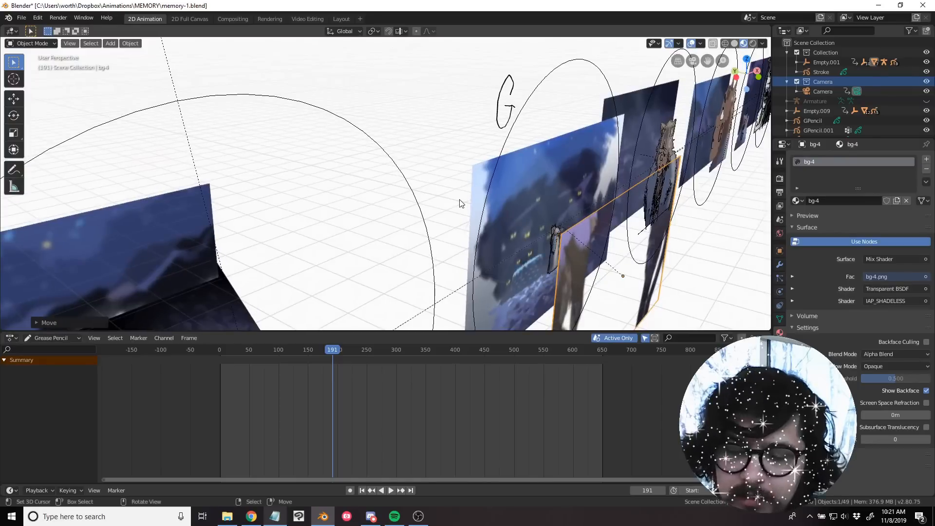
key(KP_0)
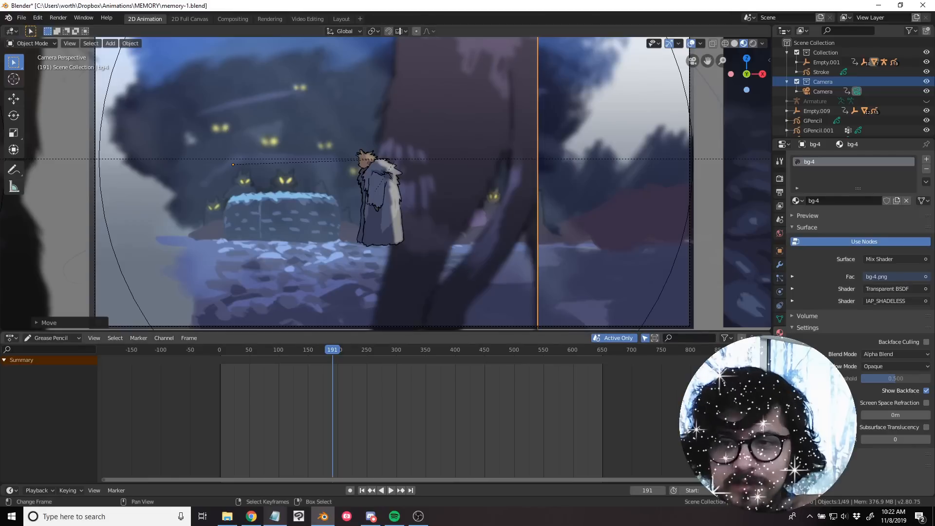
click(875, 354)
click(885, 395)
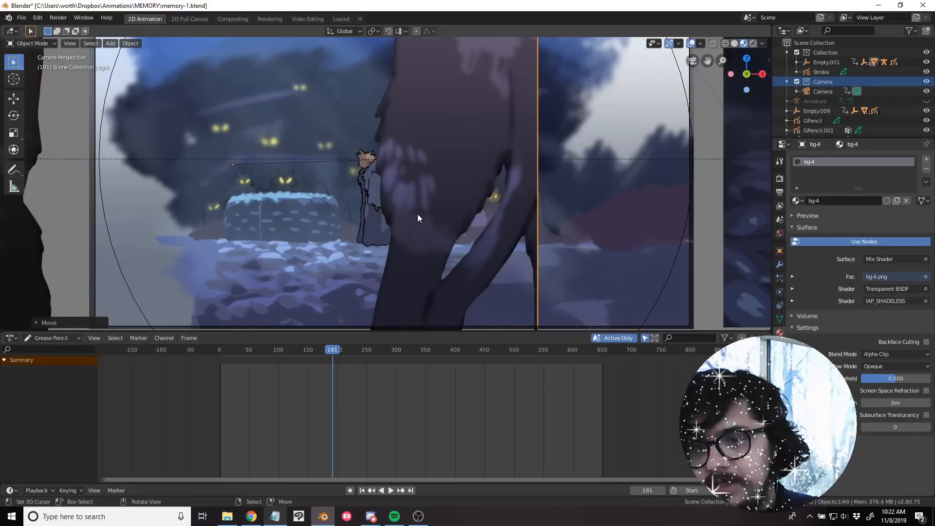
Try a clip threshold of 0.679 on the bg-4 material and set its blend mode back to Alpha Blend.
mouse_move(897, 379)
mouse_down()
mouse_move(872, 379)
mouse_move(930, 379)
mouse_move(906, 379)
mouse_up()
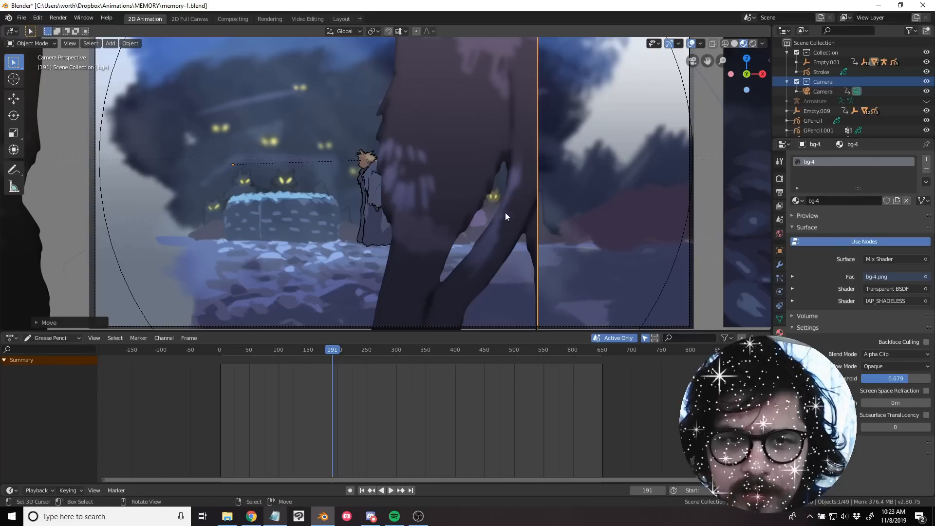
click(886, 355)
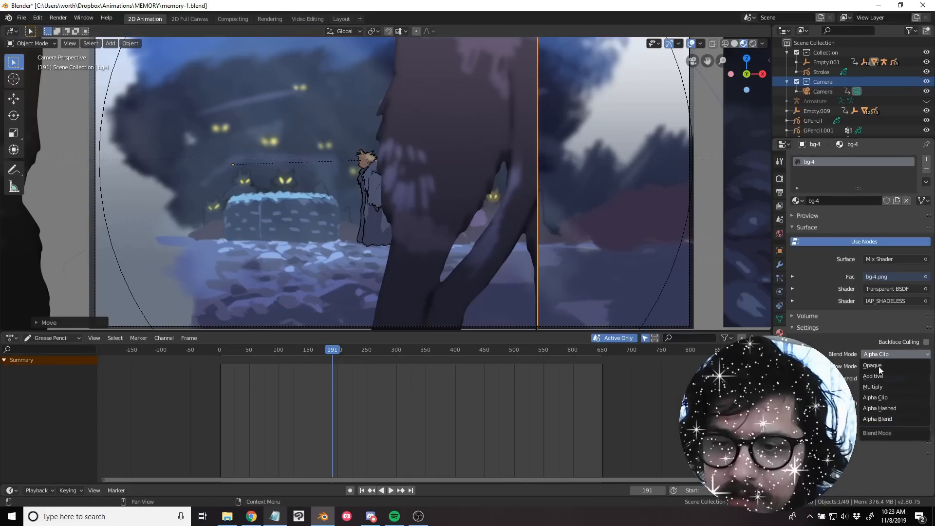
click(873, 354)
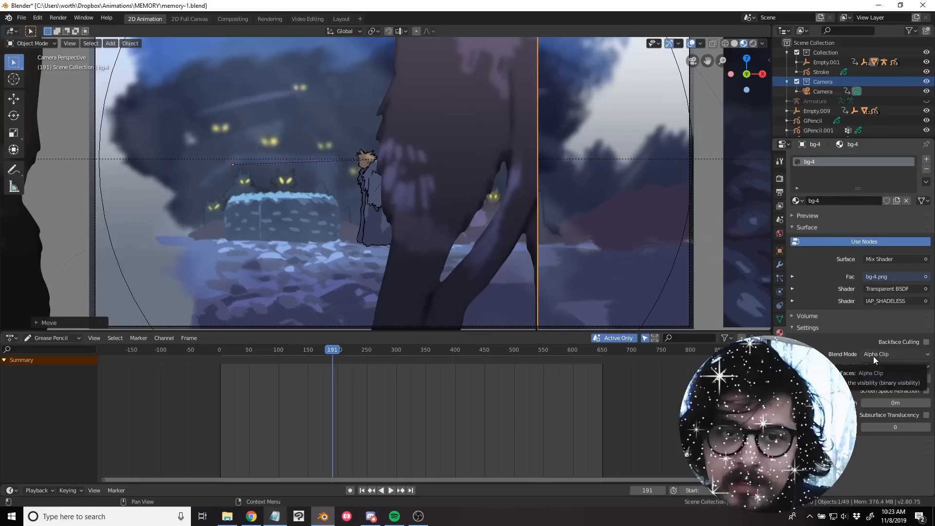
click(874, 355)
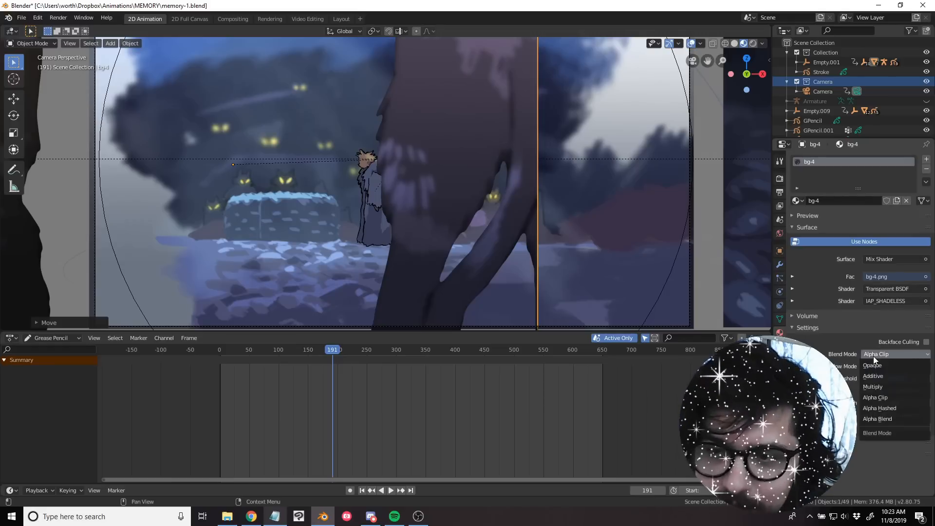
click(880, 419)
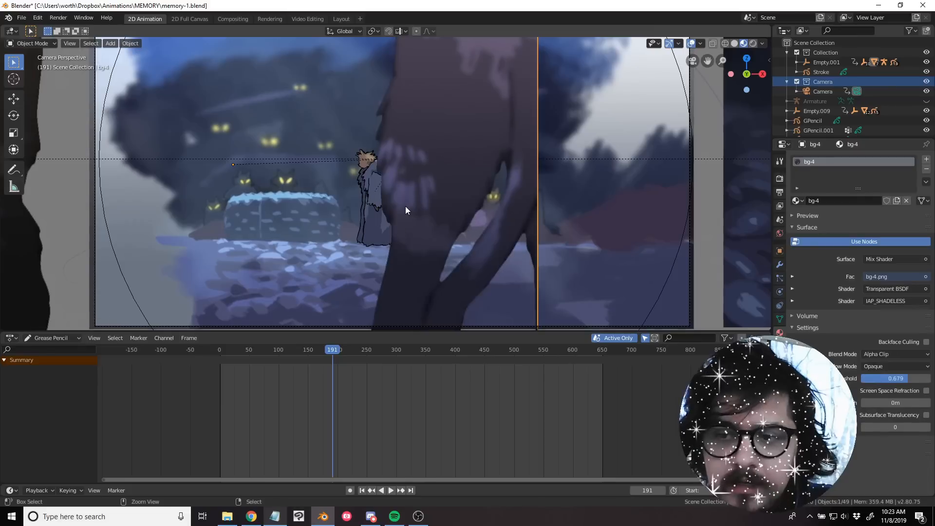
Select the cloaked figure's grease pencil object from outside the camera view and go to frame 197.
mouse_move(406, 206)
middle_down()
mouse_move(448, 192)
mouse_move(404, 162)
mouse_move(455, 172)
middle_up()
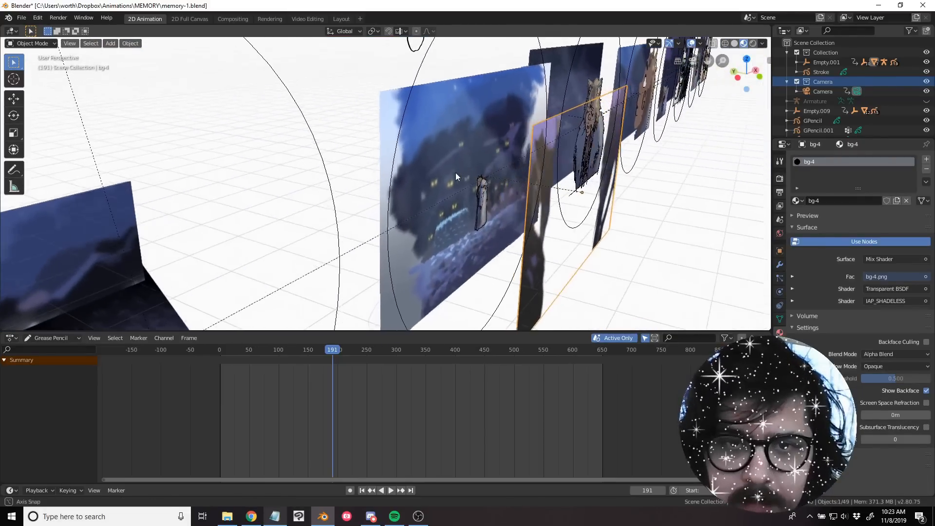
click(481, 197)
shift+middle_drag(495, 198, 457, 181)
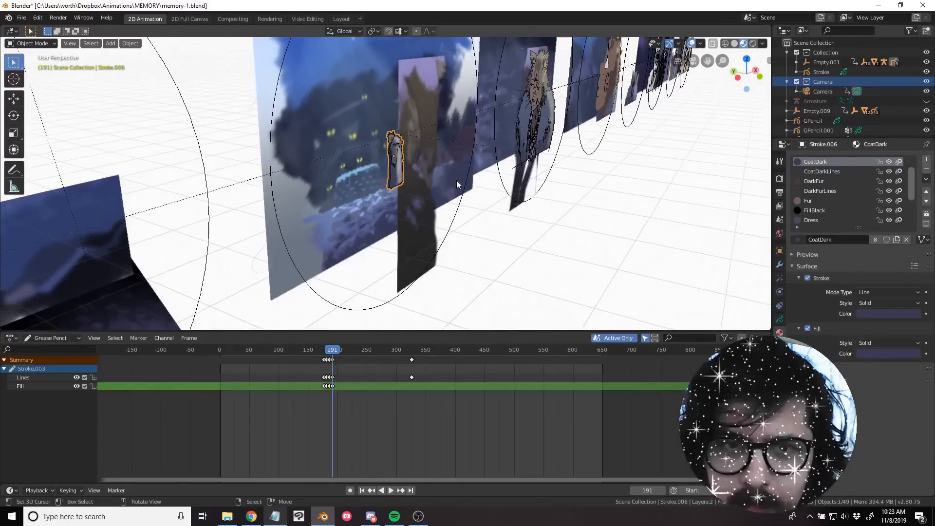
scroll(438, 173, up, 2)
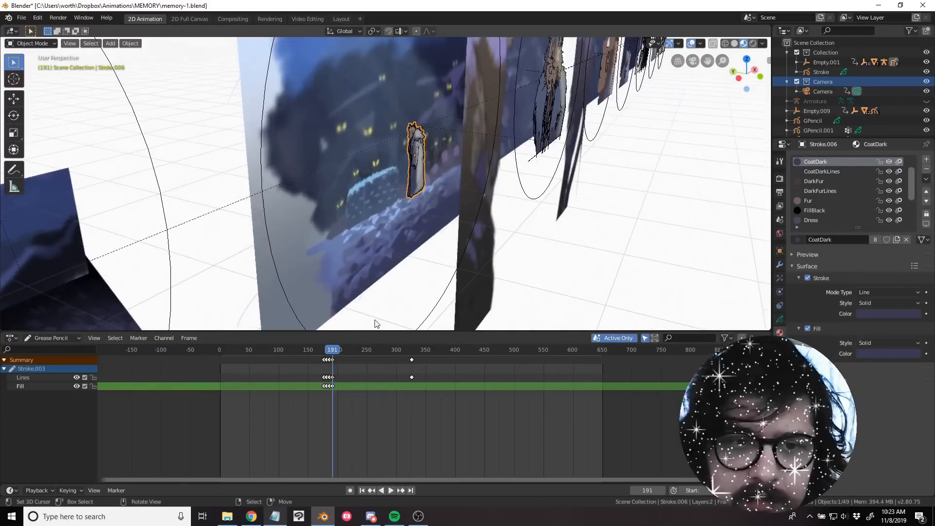
click(325, 423)
drag(325, 421, 338, 425)
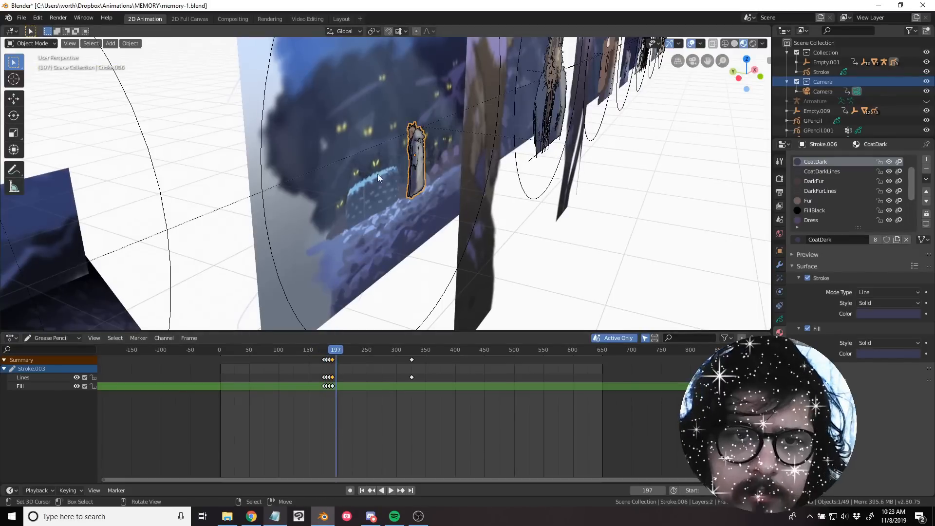
Select the background plane bg-4b and inspect the shot's layering from the side and through the camera.
middle_drag(378, 174, 395, 174)
click(418, 128)
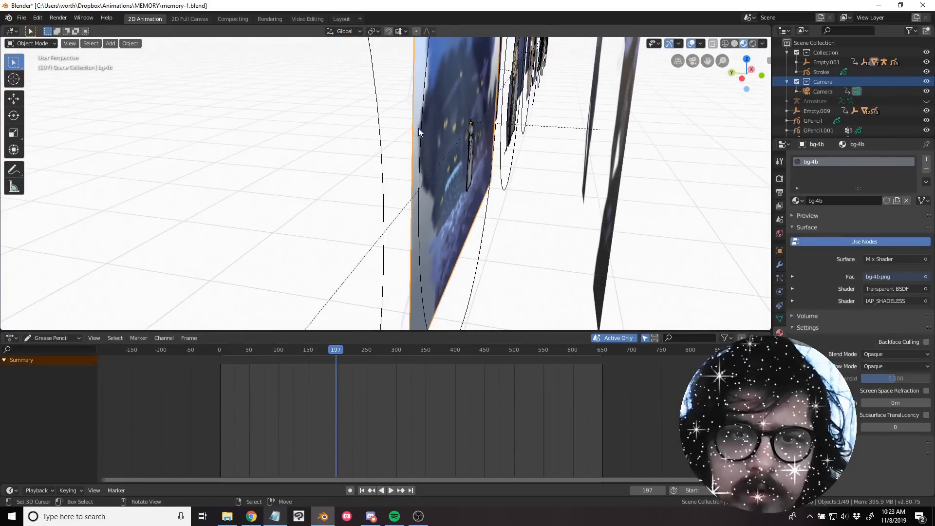
scroll(420, 129, down, 4)
middle_drag(420, 130, 333, 148)
middle_drag(372, 221, 362, 178)
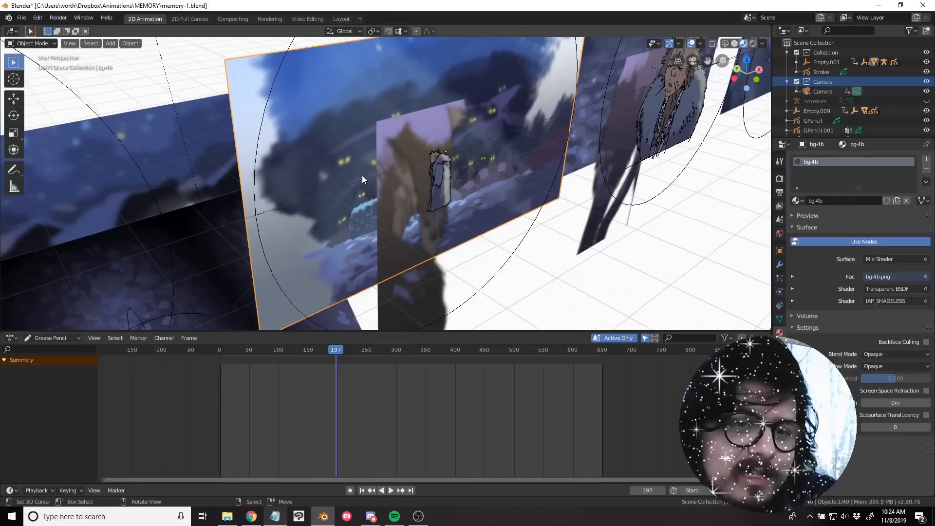
key(KP_0)
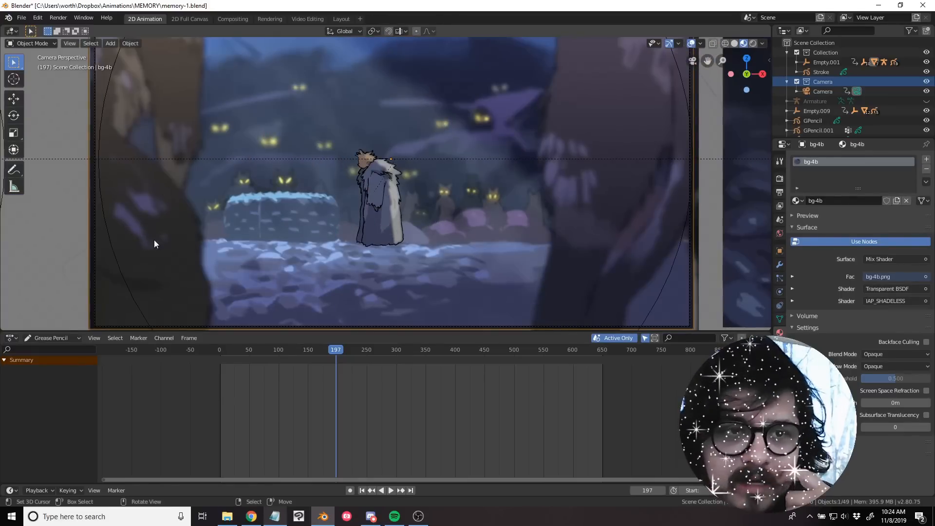
scroll(381, 194, down, 1)
scroll(382, 194, down, 2)
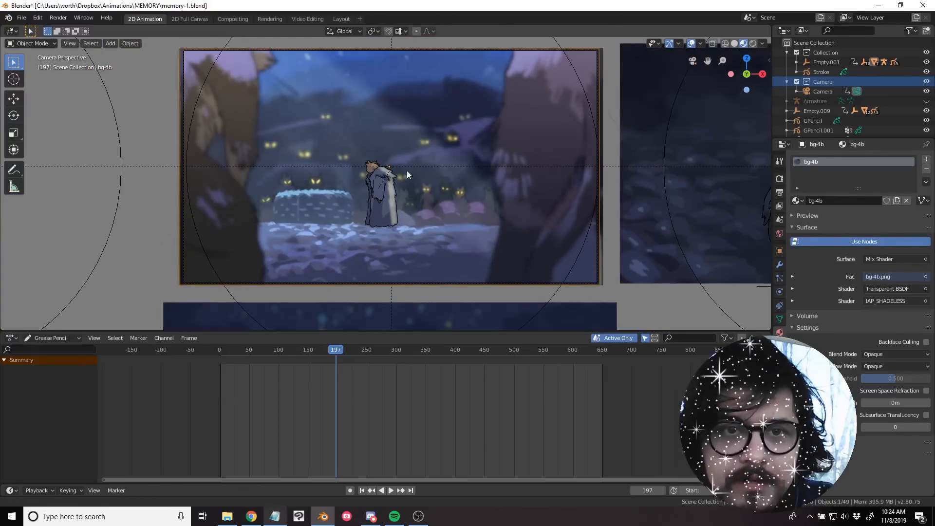
Select Empty.004, the circular empty around the frame 197 shot, and try moving it with its attached planes.
middle_drag(407, 170, 392, 89)
click(387, 101)
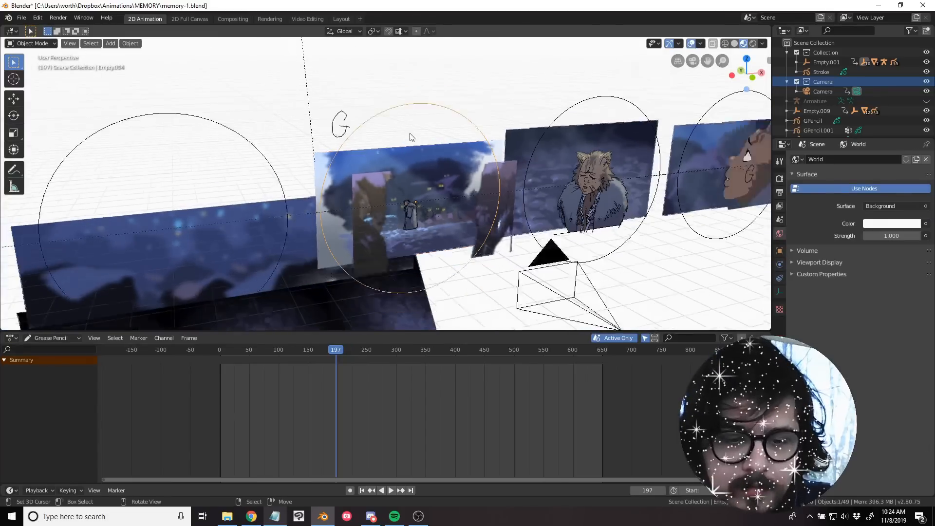
key(g)
key(Return)
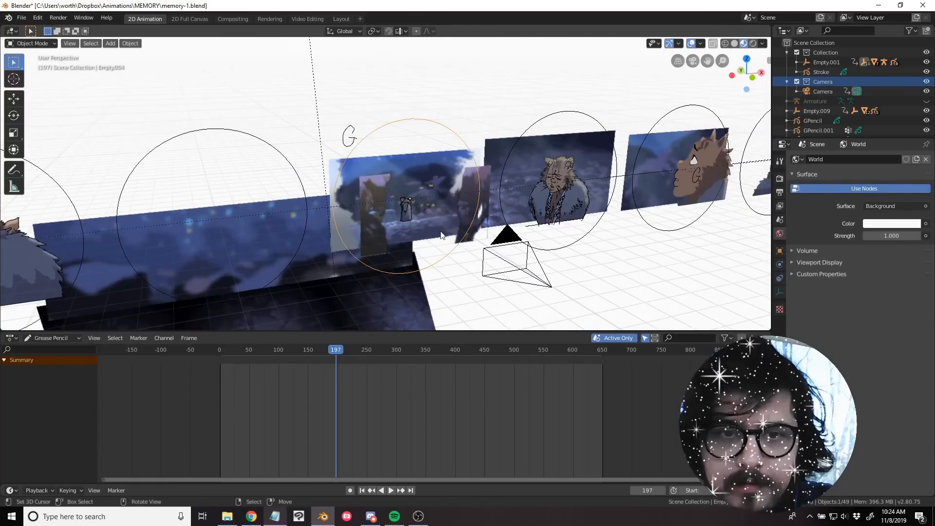
Go to frame 156, select the close-up cat face plane bg-3b from outside the camera view and try moving it.
key(KP_0)
click(311, 396)
click(305, 396)
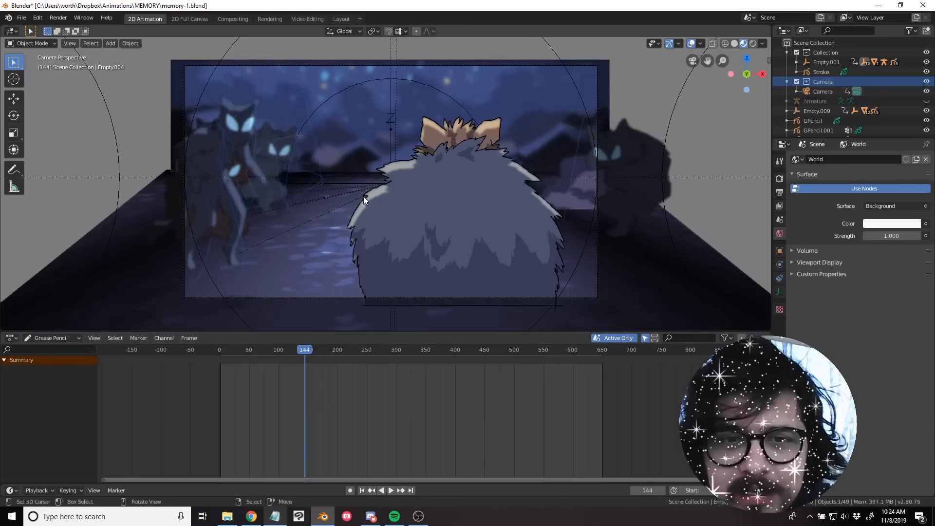
click(311, 379)
middle_drag(379, 171, 452, 158)
click(427, 186)
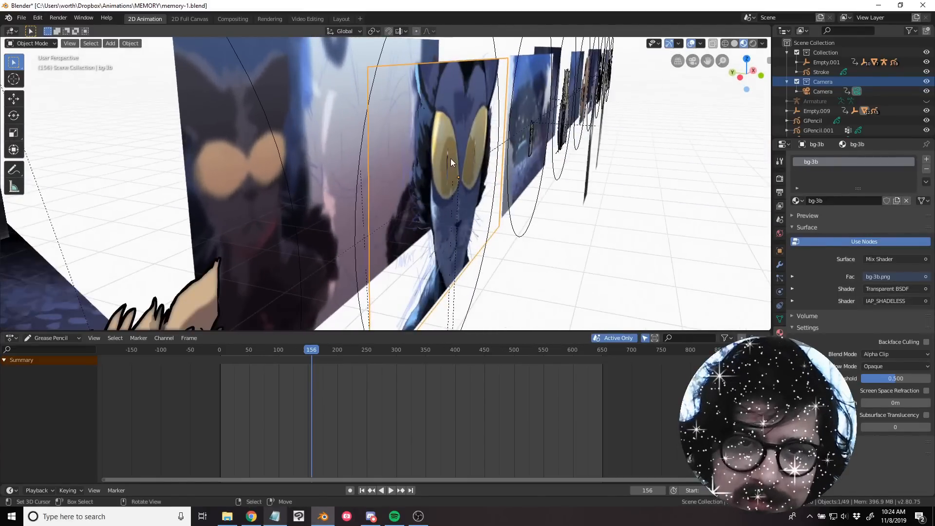
key(g)
key(Escape)
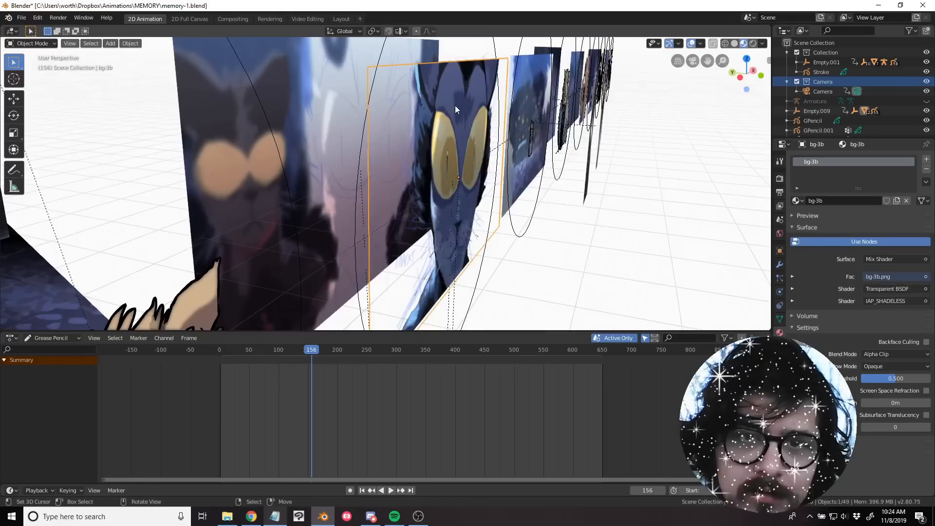
Select the blurred background plane bg-3 behind the cat face and play the animation up to frame 173.
middle_drag(439, 103, 402, 188)
click(288, 93)
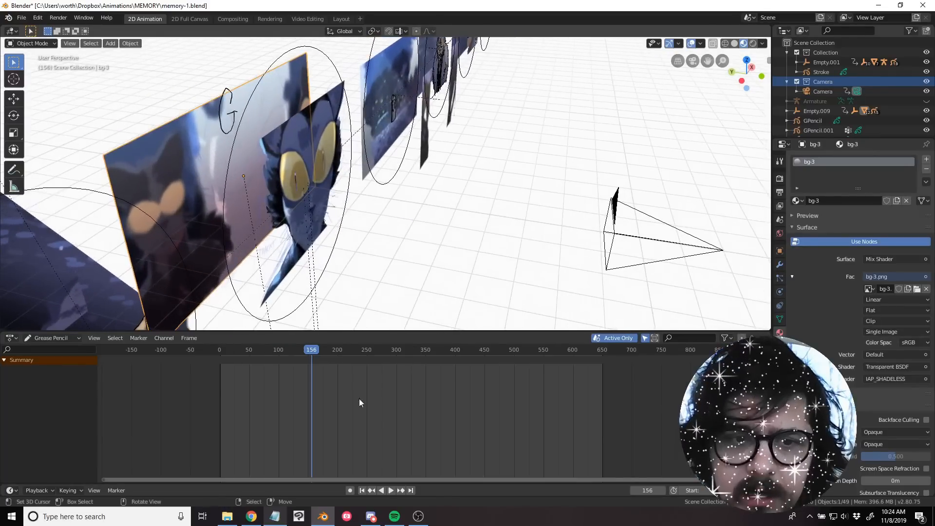
key(space)
key(space)
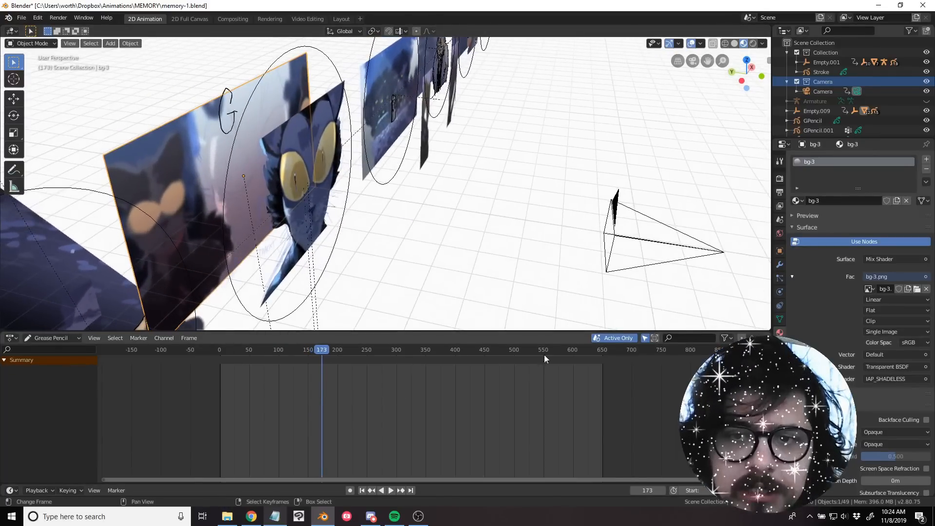
Select the camera and replay its motion, stopping at frame 159.
click(641, 246)
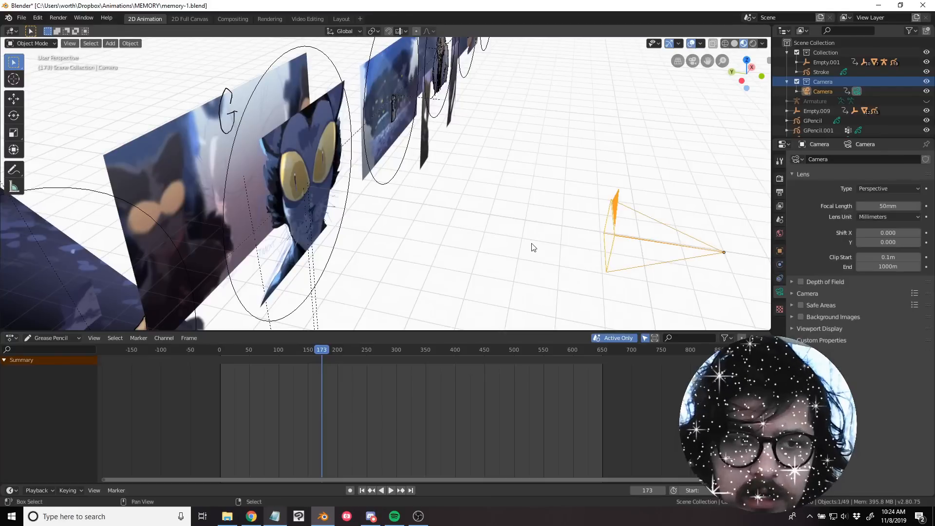
shift+middle_drag(533, 247, 486, 242)
click(320, 405)
key(space)
drag(326, 411, 314, 413)
key(space)
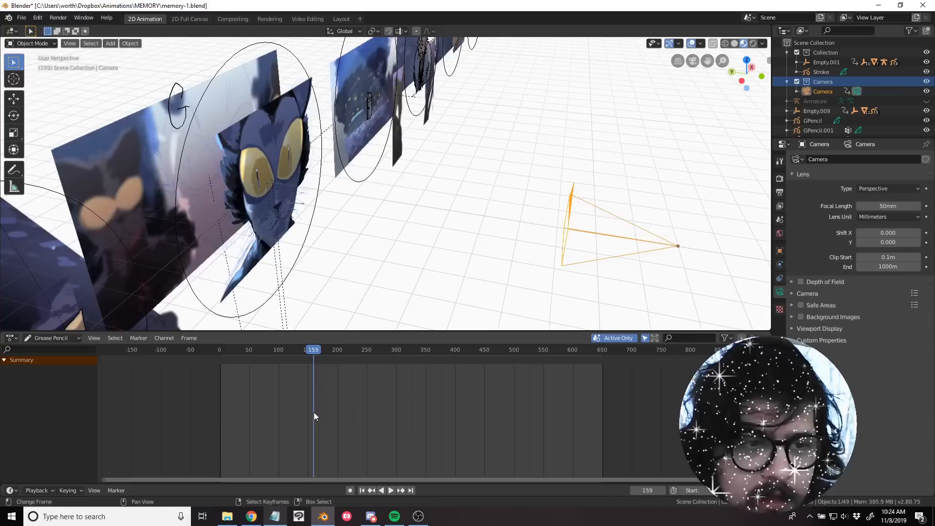
Switch the keyframe editor to Dope Sheet mode and examine the camera's keyframes around the shot changes.
middle_drag(349, 423, 341, 423)
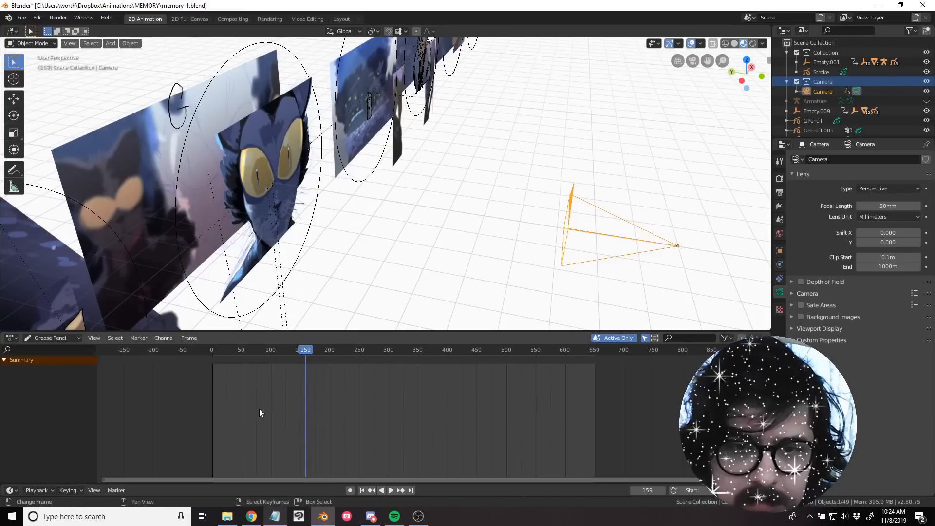
click(54, 339)
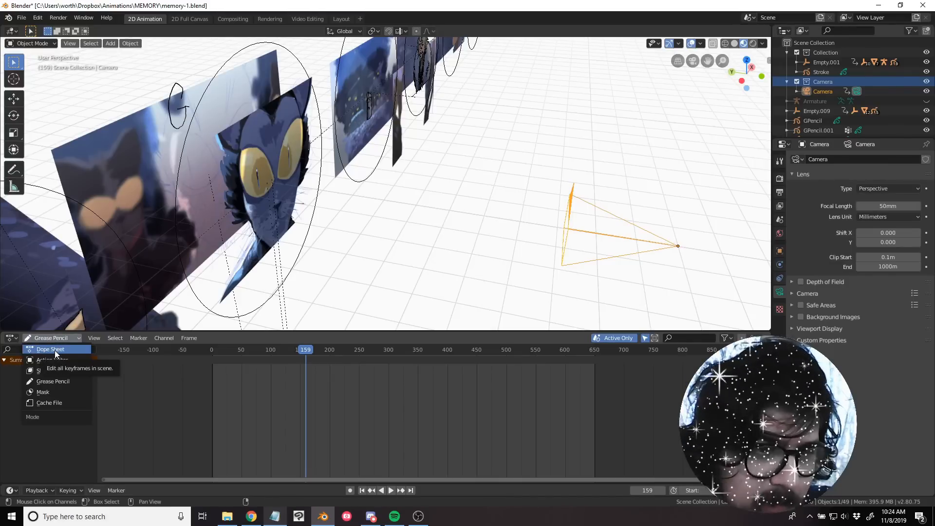
click(55, 350)
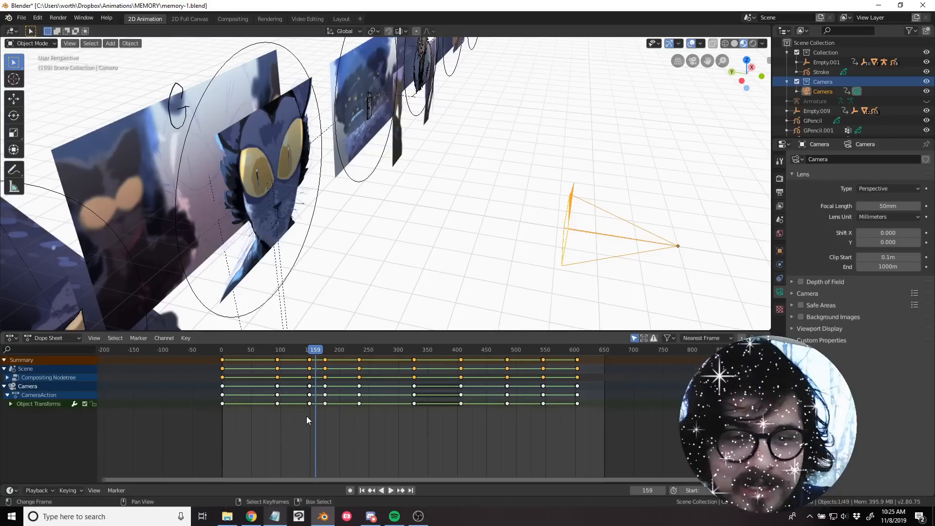
scroll(306, 416, up, 3)
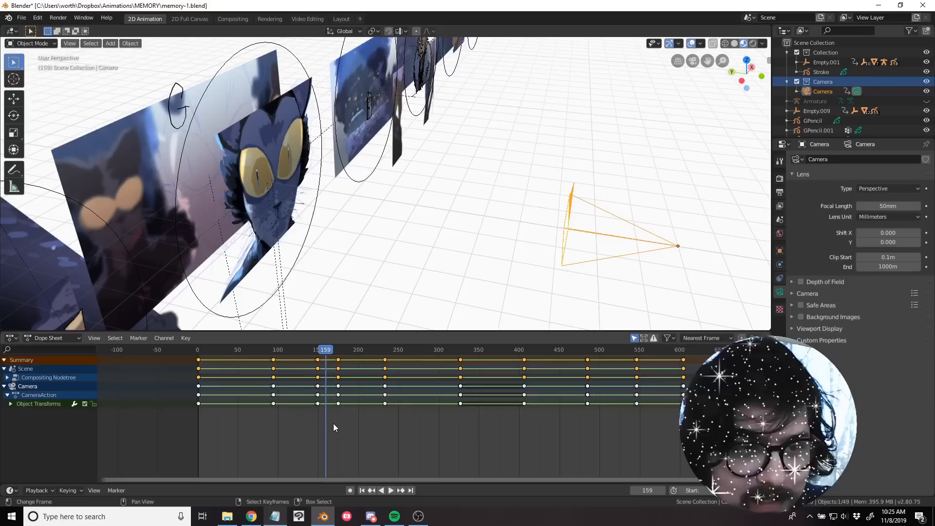
scroll(334, 427, up, 2)
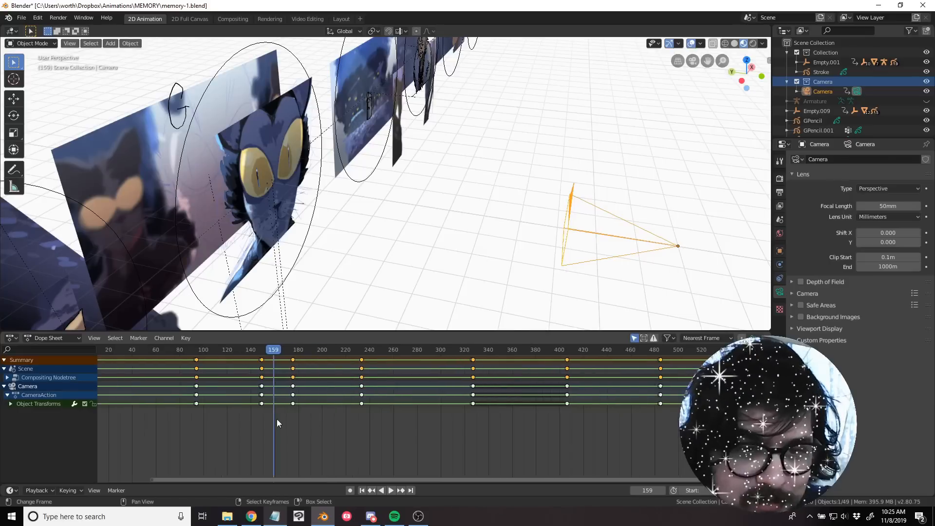
middle_drag(335, 422, 388, 426)
scroll(309, 402, up, 5)
scroll(391, 425, up, 6)
Play the camera animation up to frame 177 and try shifting the keyframes at frame 175 by 13 frames.
click(368, 425)
key(space)
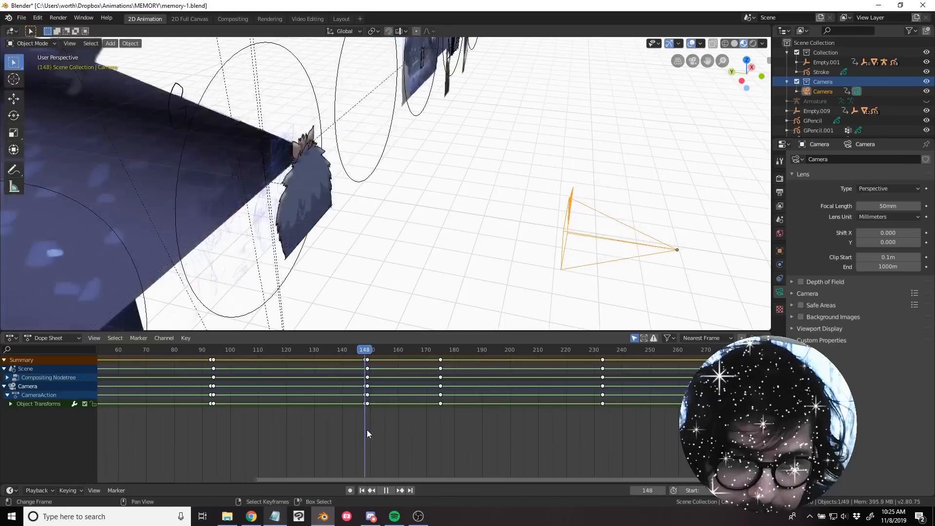
key(space)
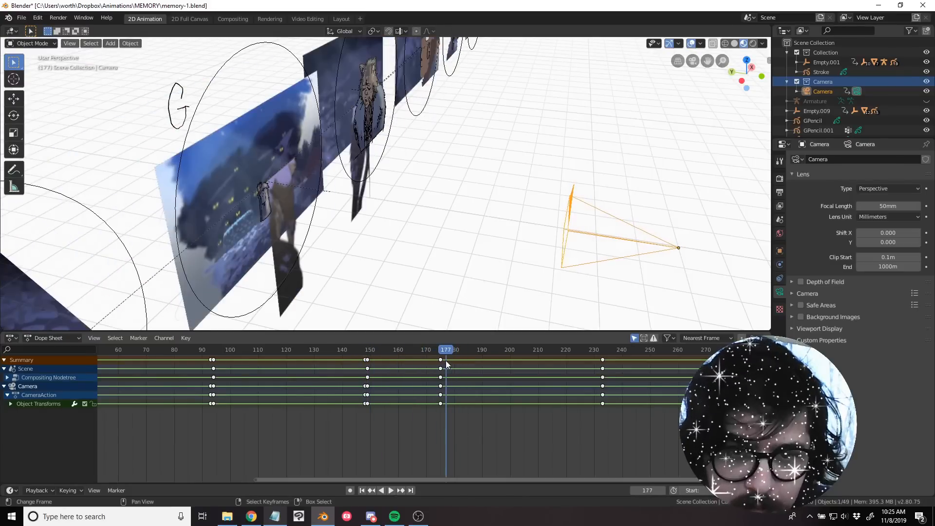
click(443, 360)
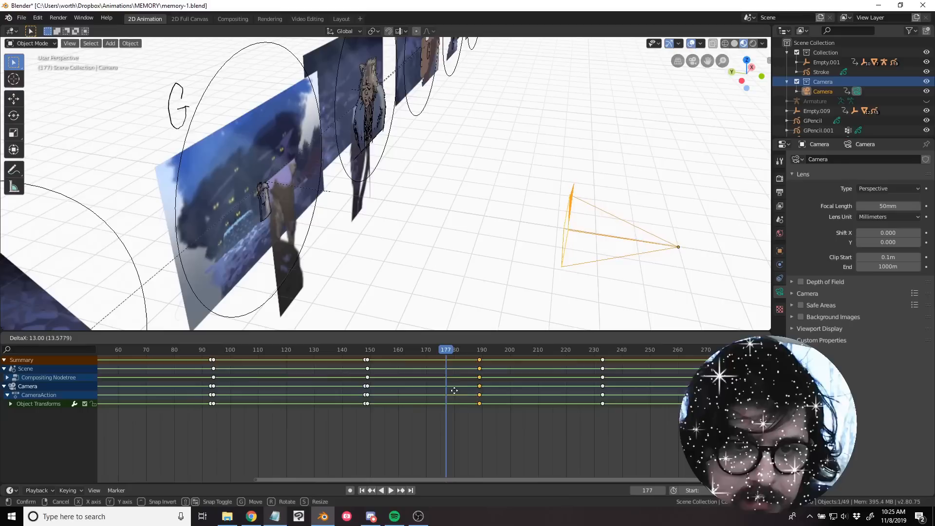
Return the keyframe editor to Grease Pencil mode and deselect the camera.
click(52, 339)
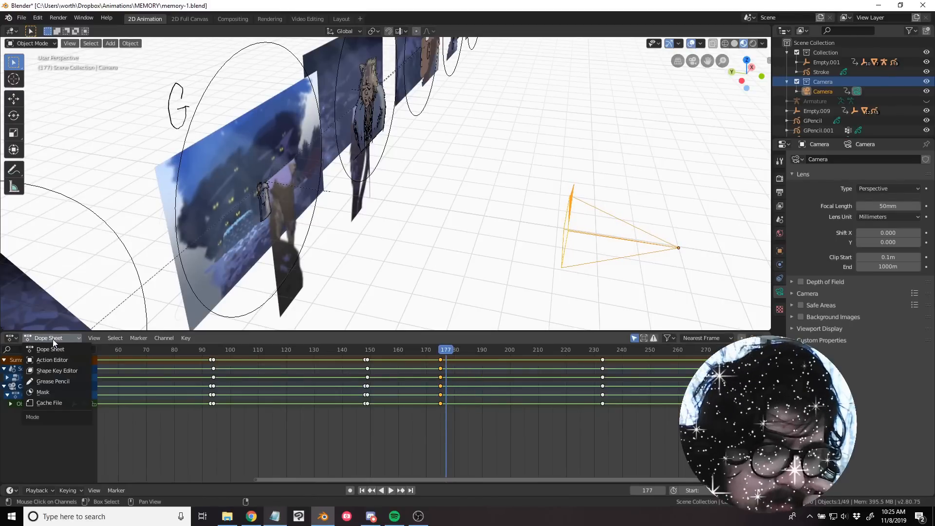
click(53, 385)
click(434, 232)
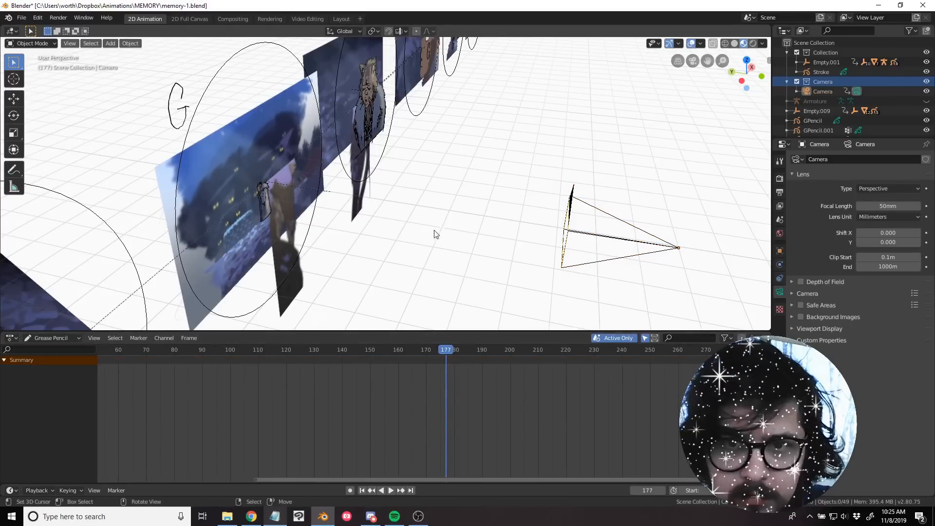
Play the cat crowd shot up to frame 141 and select its ground plane bg-2 from outside the camera view.
key(space)
key(space)
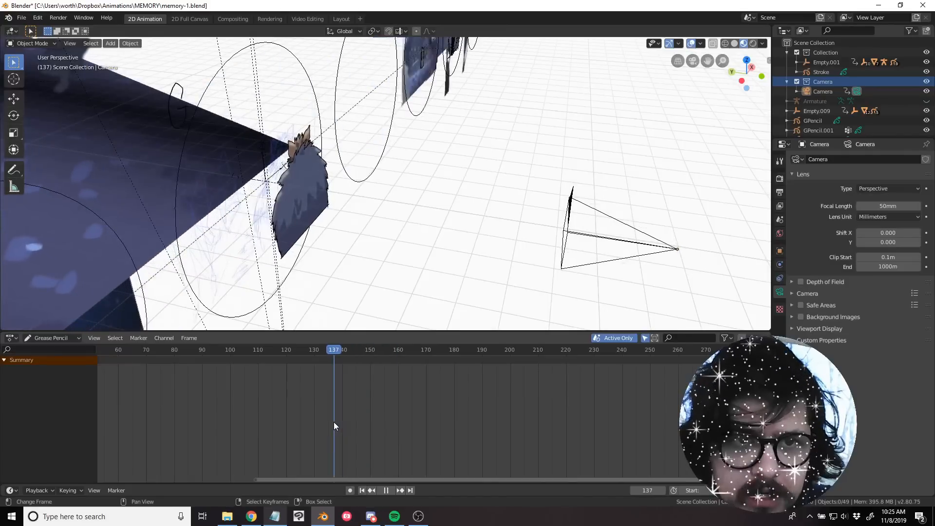
scroll(231, 233, down, 3)
middle_drag(231, 233, 370, 221)
key(space)
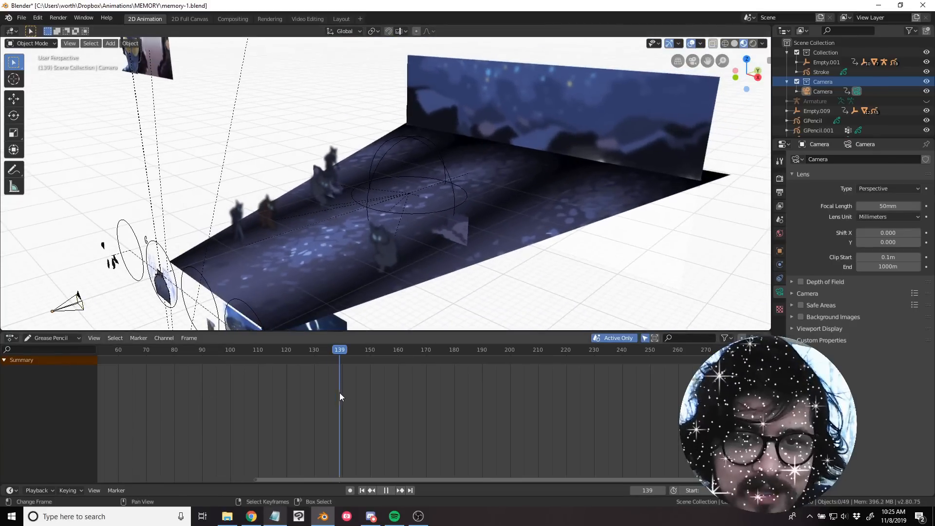
key(space)
click(266, 261)
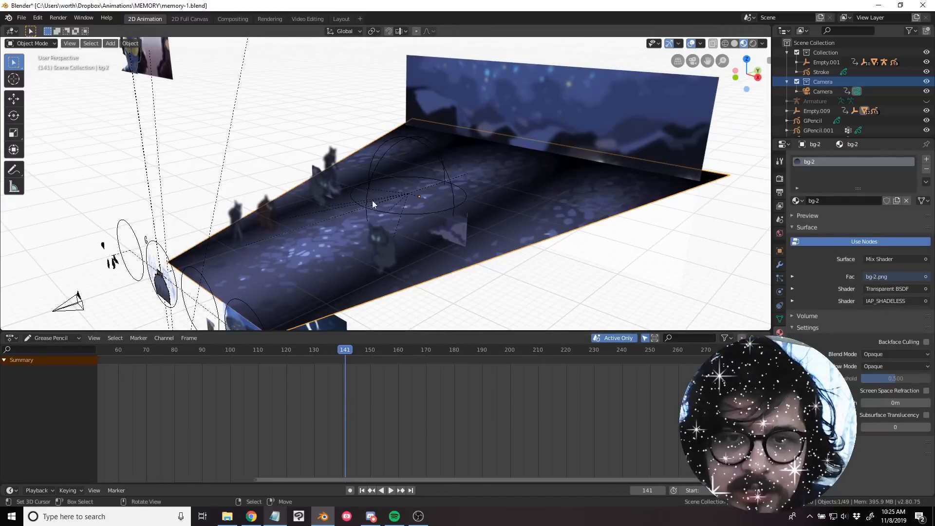
Select the upright night-sky backdrop plane bg-2c behind the cat crowd's ground plane.
middle_drag(372, 200, 283, 301)
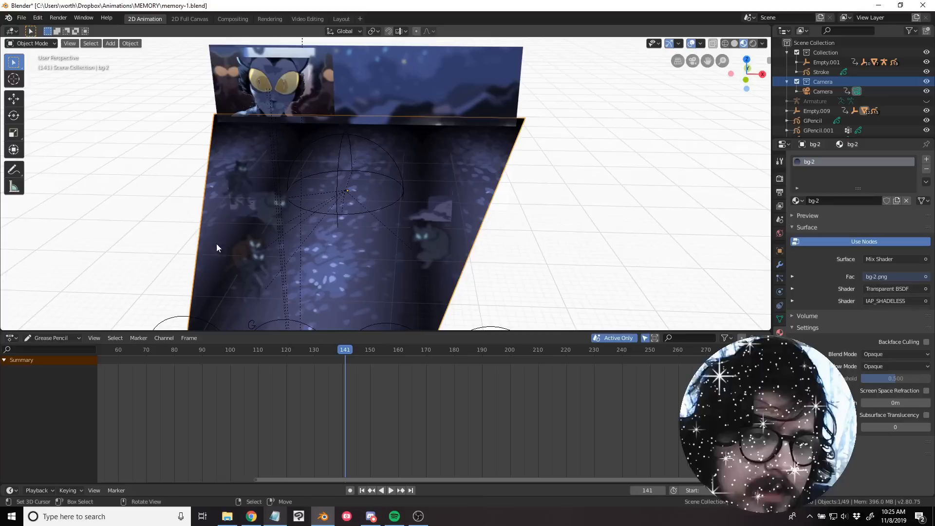
scroll(425, 163, down, 1)
click(465, 100)
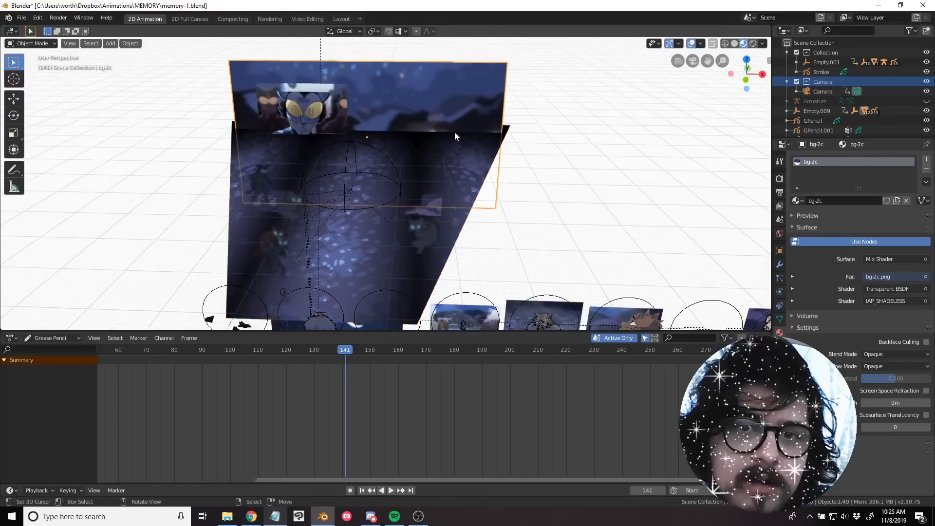
Select the crouching cat Stroke.012 on the ground plane and show its visual effects settings.
mouse_move(454, 132)
middle_down()
mouse_move(411, 122)
mouse_move(399, 98)
mouse_move(438, 156)
mouse_move(410, 244)
mouse_move(395, 211)
mouse_move(403, 203)
mouse_move(424, 207)
middle_up()
click(410, 245)
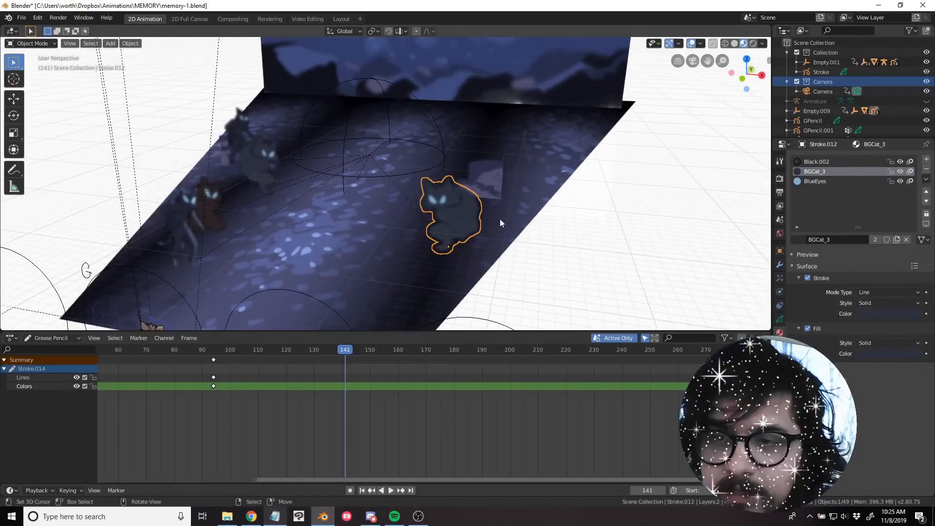
click(780, 319)
click(780, 278)
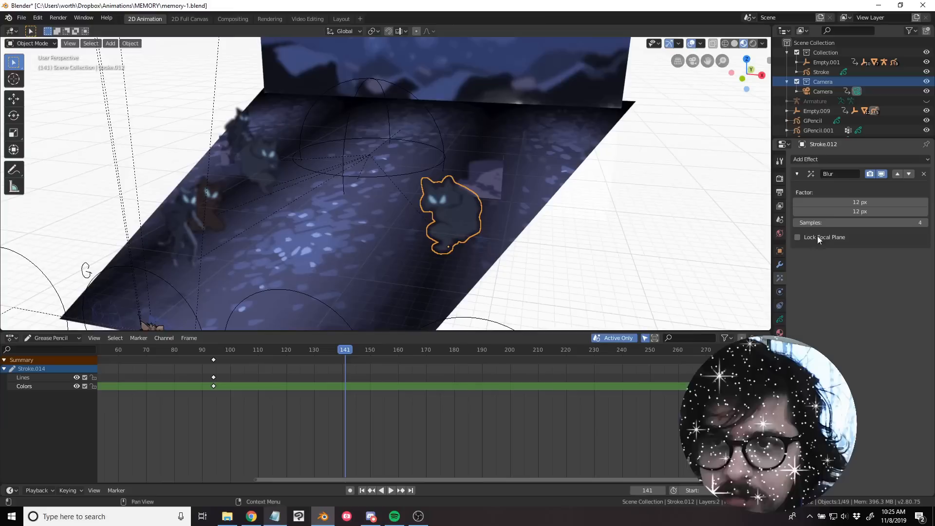
Select the standing cat Stroke.011 and toggle its Rim effect's viewport display off and on to compare the look.
mouse_move(346, 161)
middle_down()
mouse_move(390, 151)
mouse_move(275, 231)
middle_up()
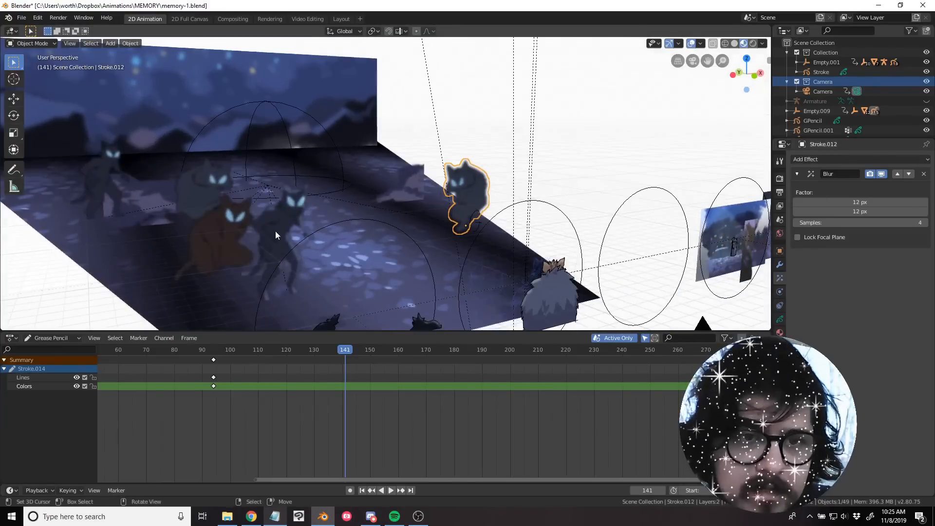
click(276, 231)
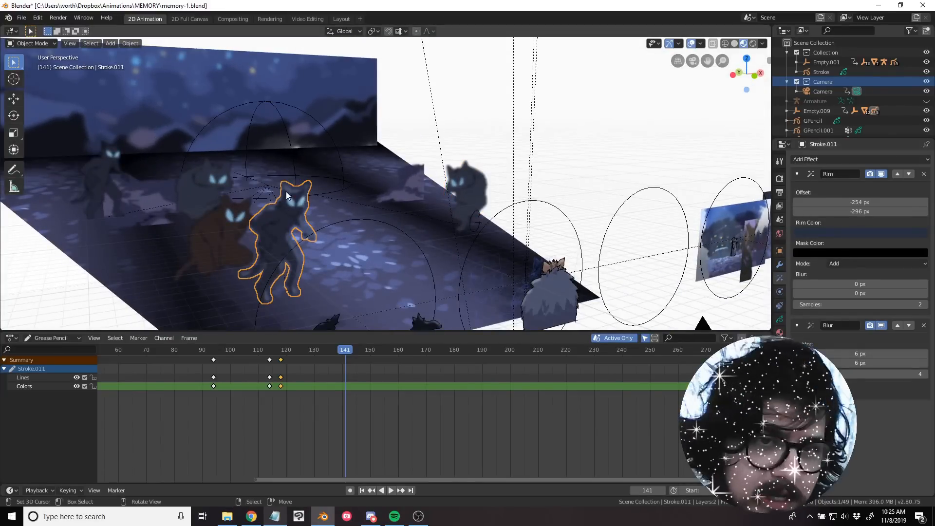
click(882, 174)
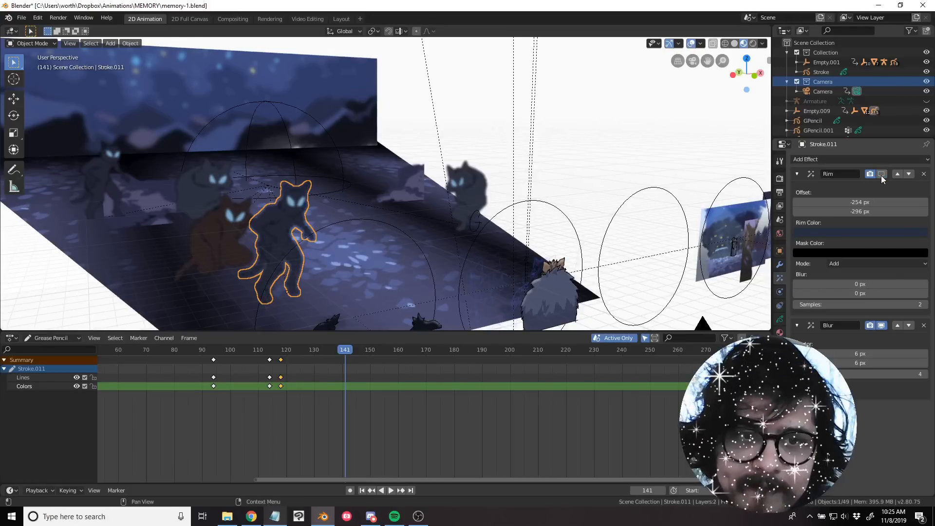
click(882, 174)
click(881, 174)
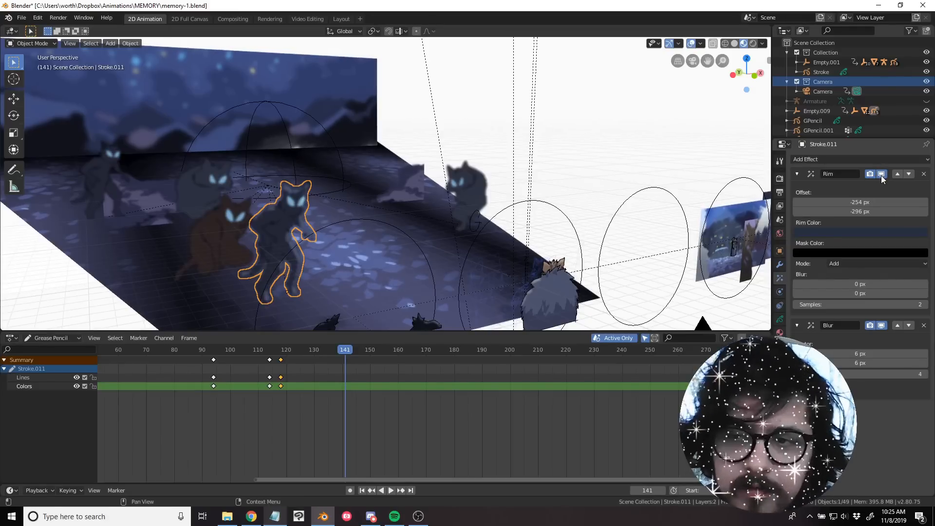
click(881, 174)
Select the cat crowd shot's empty, Empty.012, and try to move it together with its children.
mouse_move(479, 260)
middle_down()
mouse_move(390, 220)
mouse_move(449, 194)
middle_up()
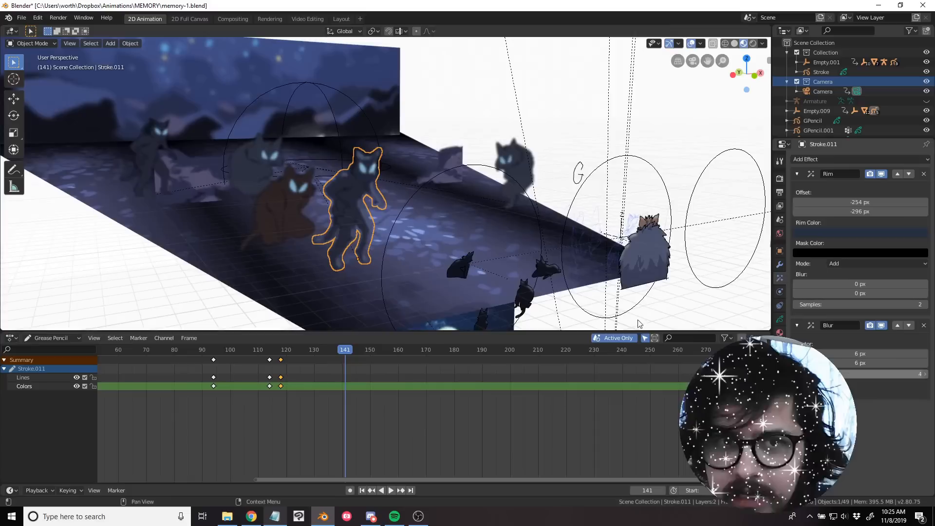
key(alt+a)
scroll(366, 183, down, 1)
middle_drag(367, 183, 402, 250)
click(334, 179)
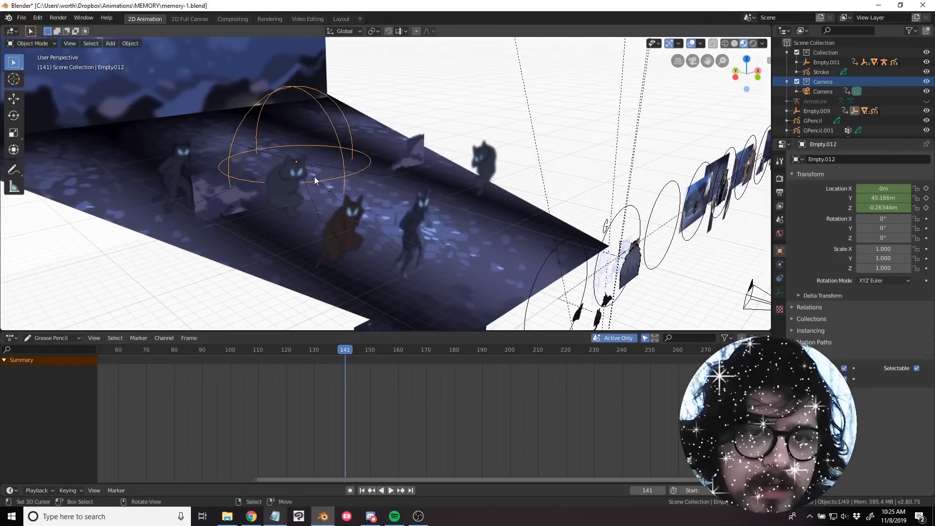
middle_drag(314, 176, 331, 189)
key(g)
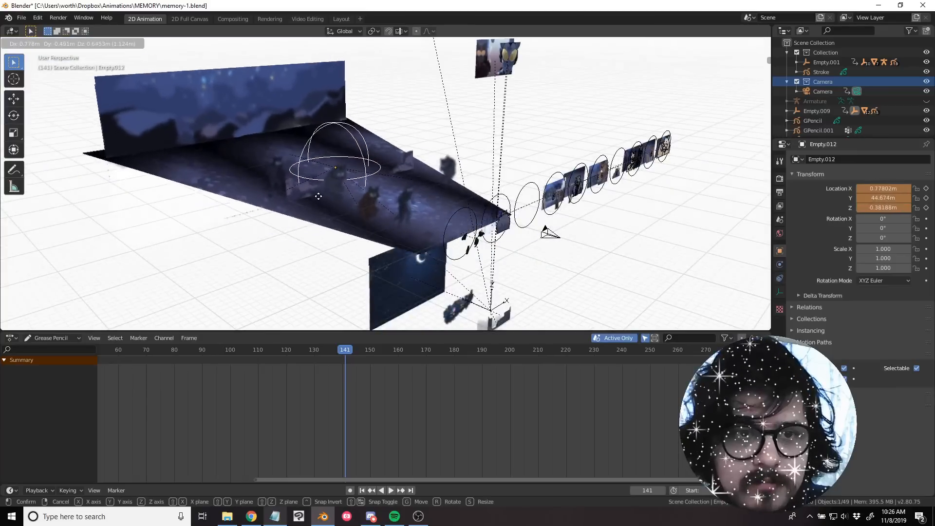
right_click(337, 212)
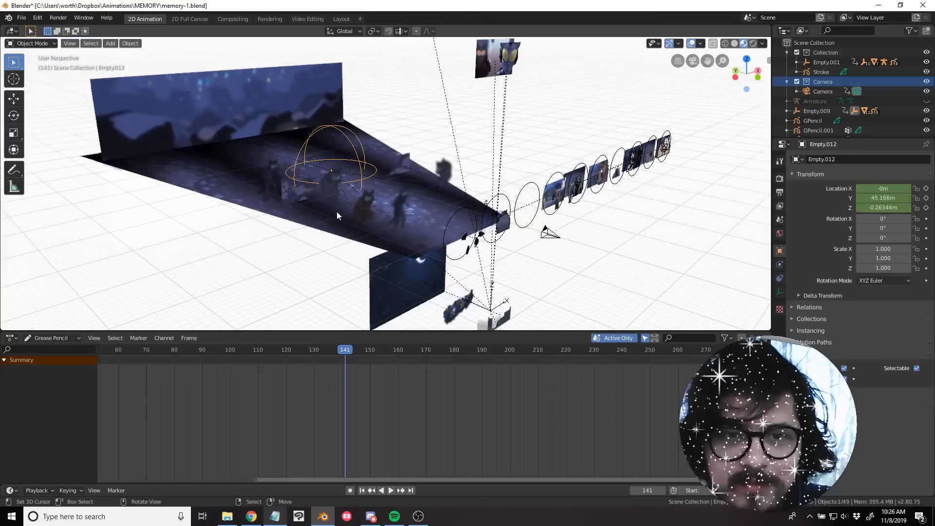
Play the shot backwards and forwards from outside the camera to examine how the empty's motion carries the set, stopping at frame 96.
scroll(337, 211, up, 4)
key(ctrl+shift+space)
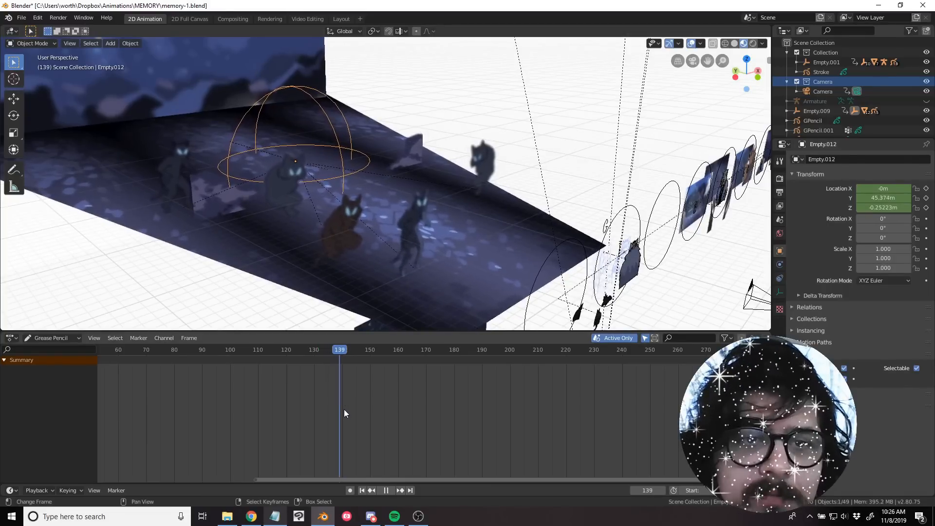
key(space)
scroll(294, 315, down, 8)
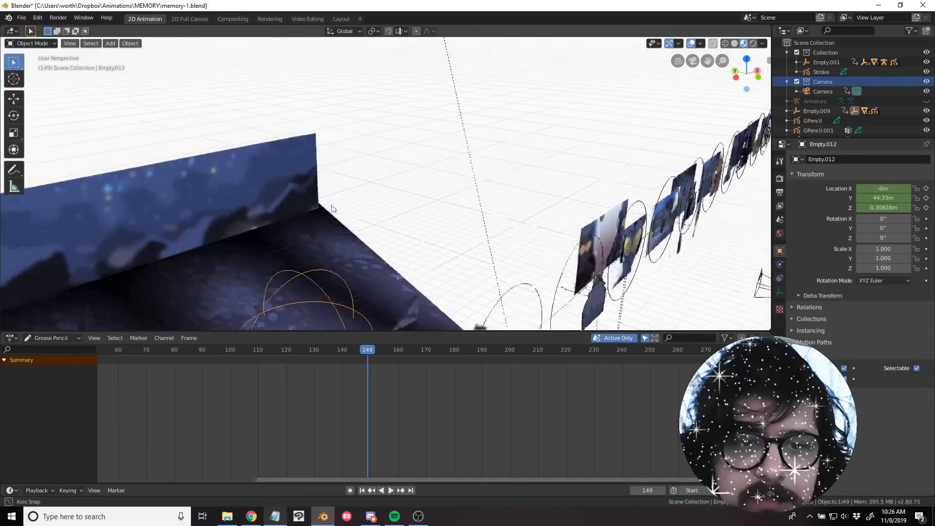
middle_drag(422, 149, 442, 109)
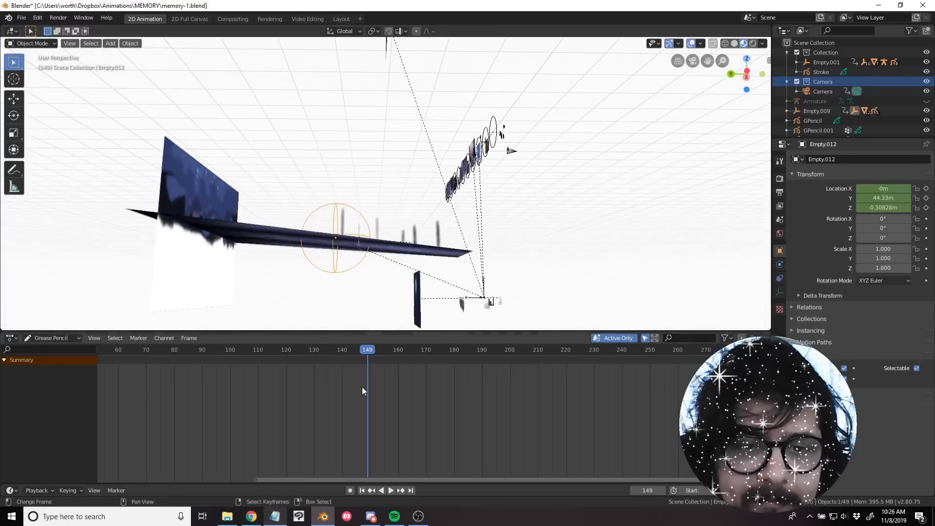
key(ctrl+shift+space)
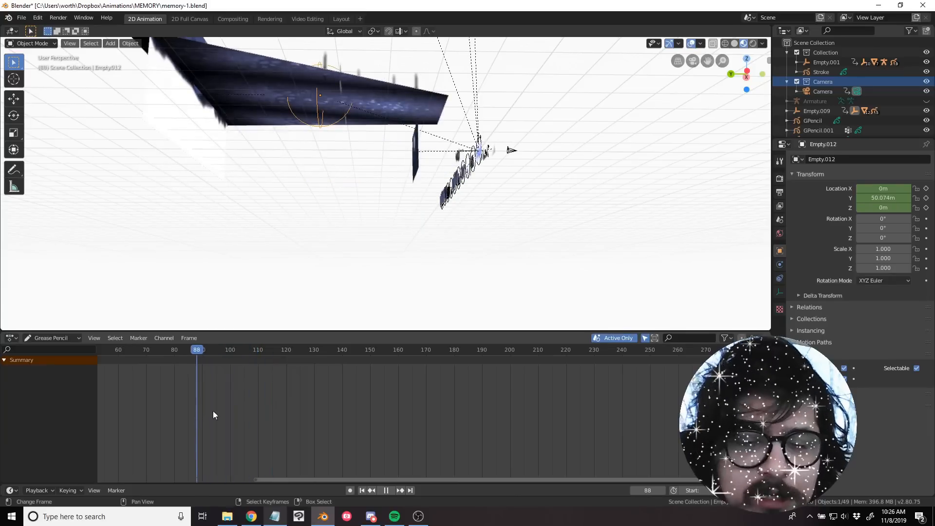
key(space)
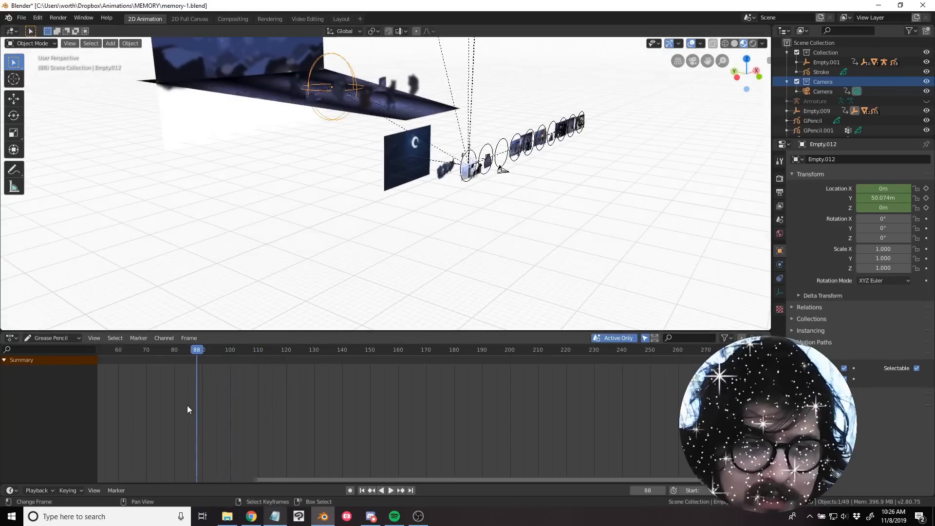
key(space)
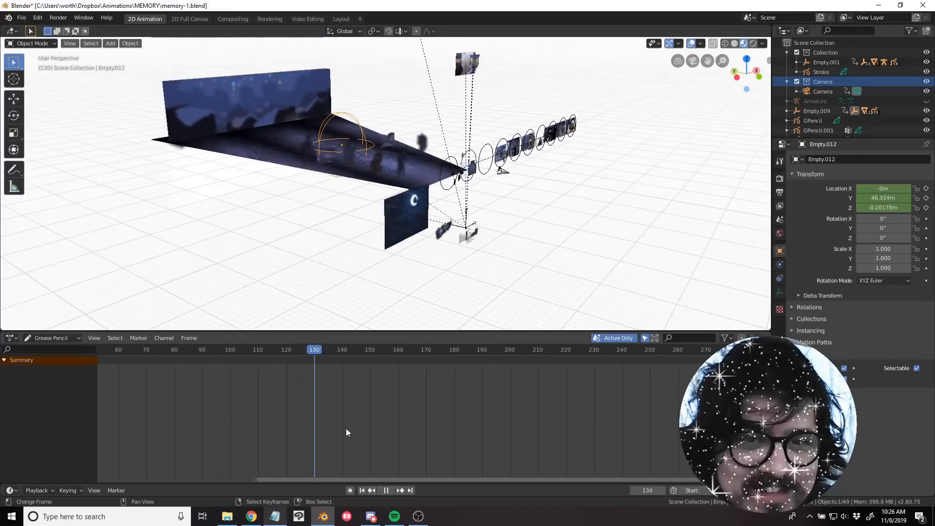
drag(465, 448, 219, 447)
key(space)
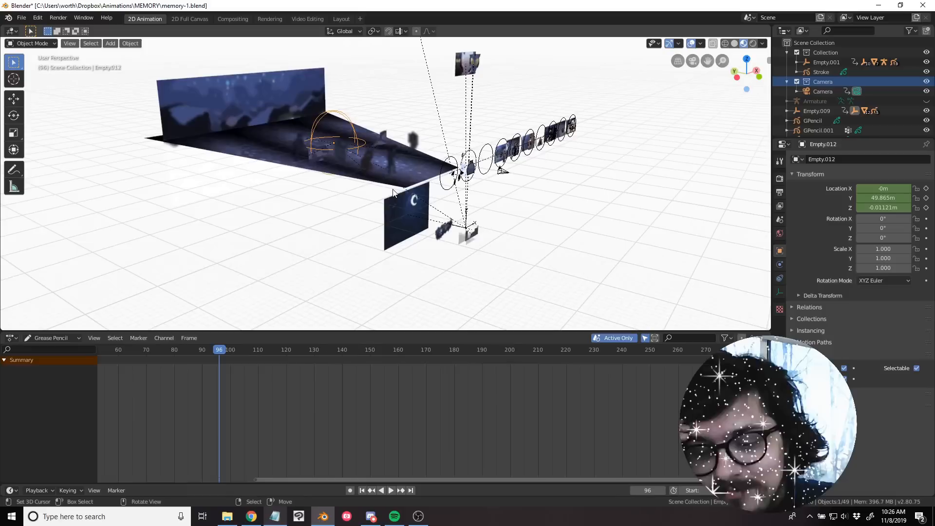
Return to the camera view and play the cat crowd shot up to frame 103.
key(KP_0)
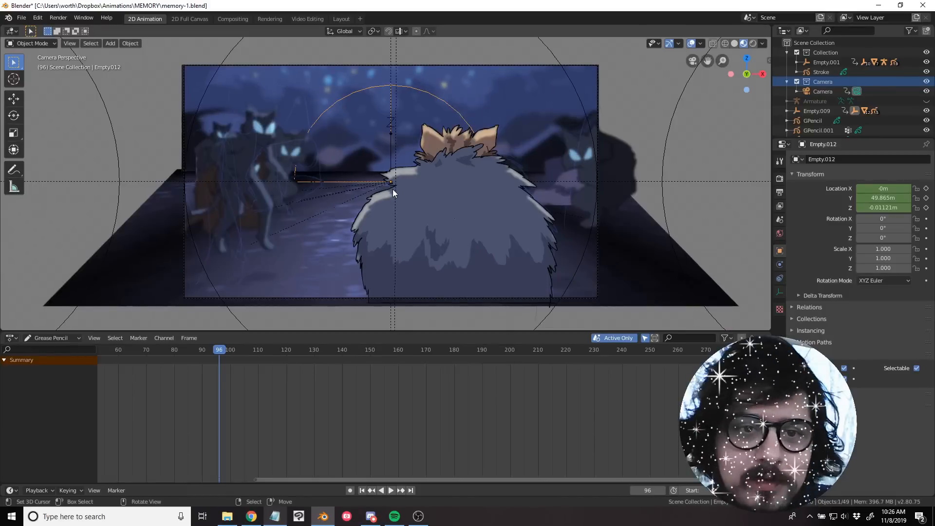
key(space)
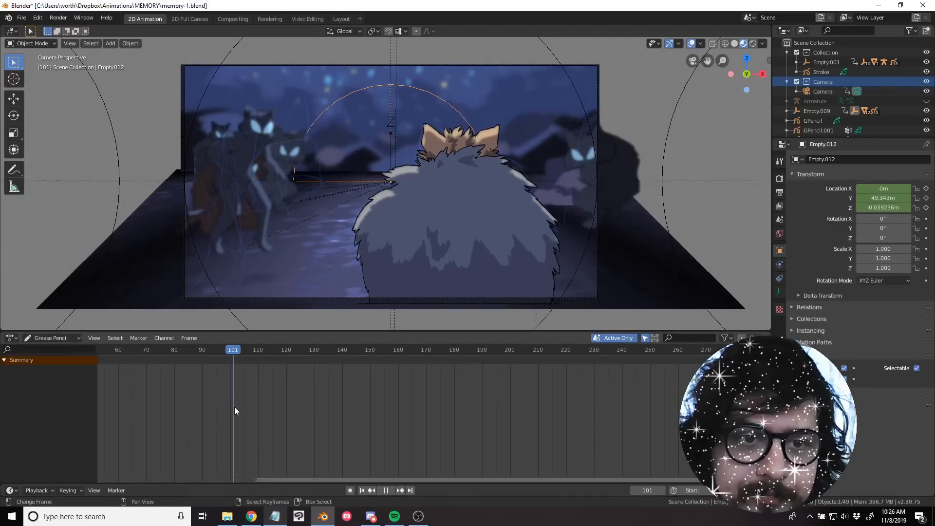
key(space)
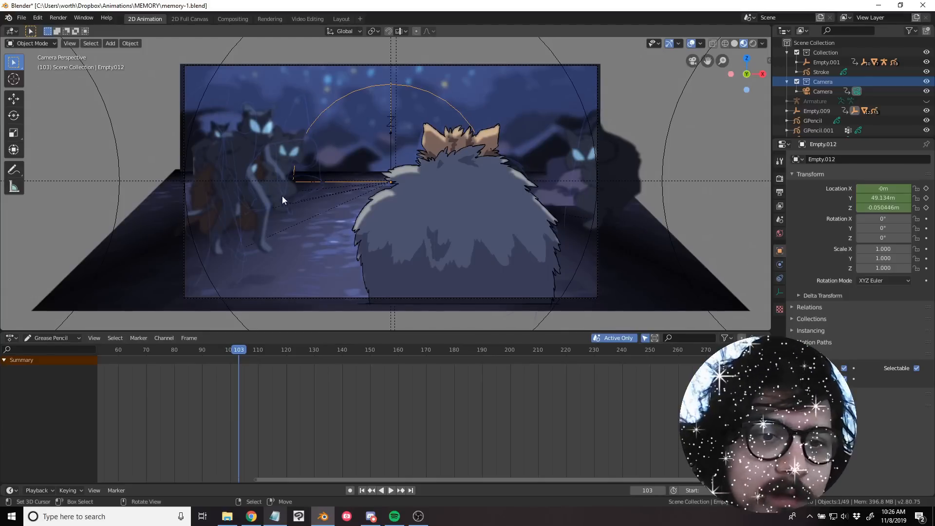
Select the storyboard sketch object Stroke outside the camera view and examine it against the shot through the camera.
mouse_move(282, 196)
middle_down()
mouse_move(517, 210)
mouse_move(510, 206)
mouse_move(625, 195)
middle_up()
click(724, 200)
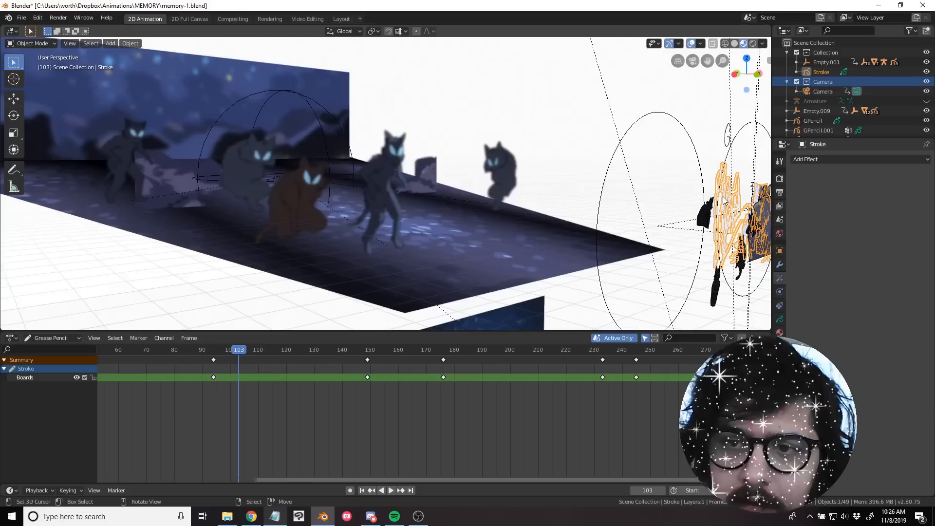
key(KP_Decimal)
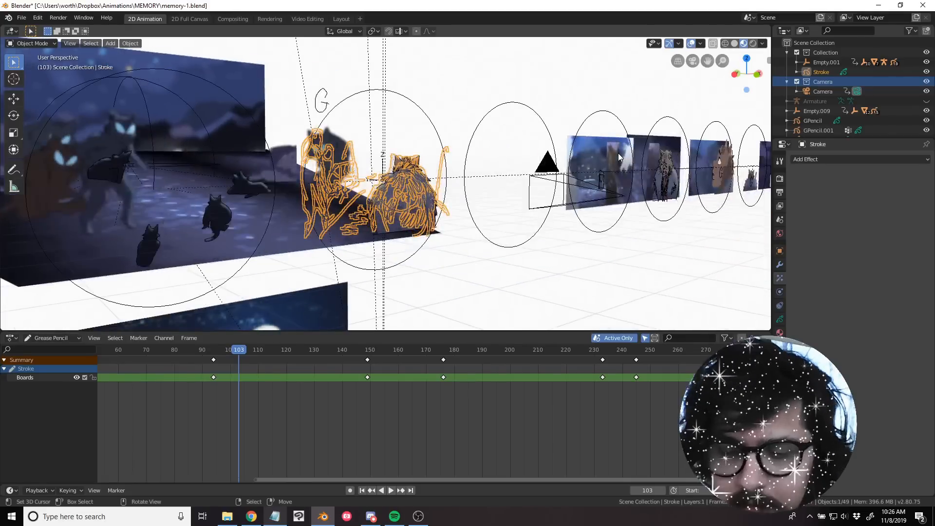
key(KP_0)
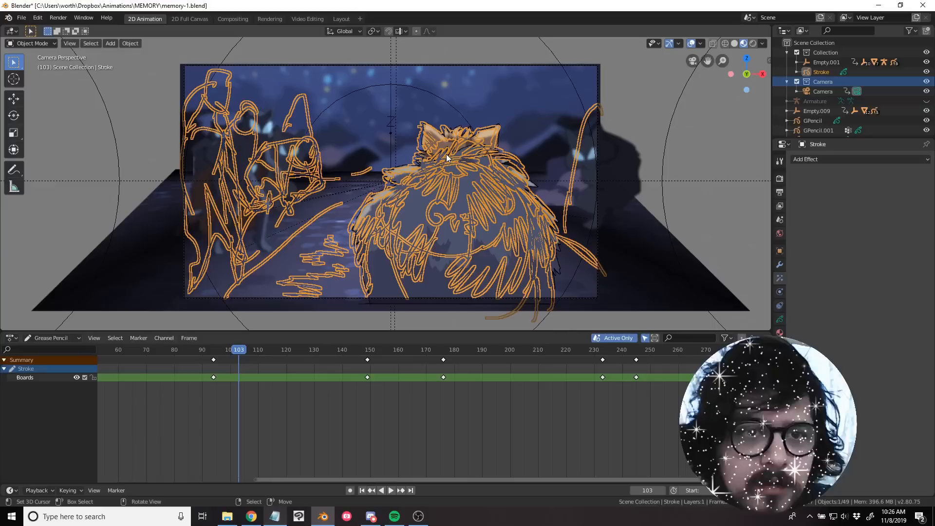
Hide the crouching cat Stroke.012, reveal all hidden objects again and clear the selection.
click(626, 167)
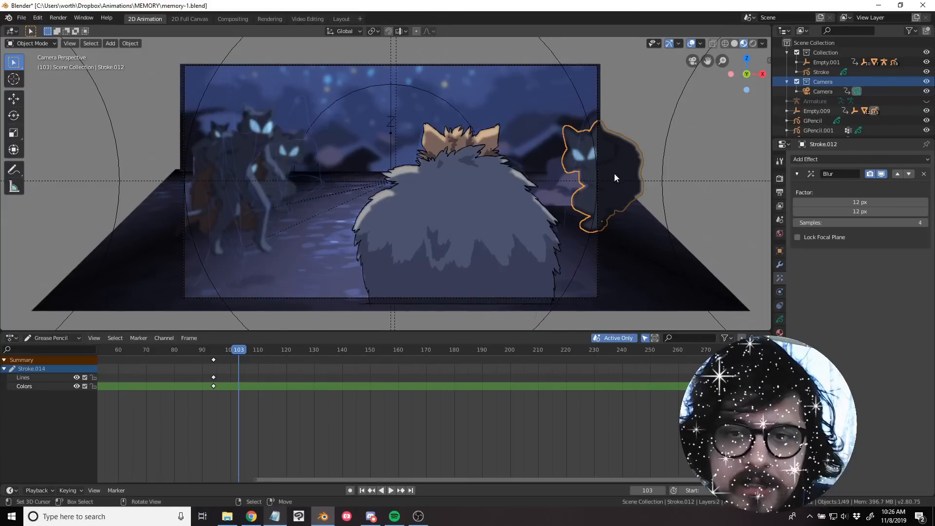
key(Delete)
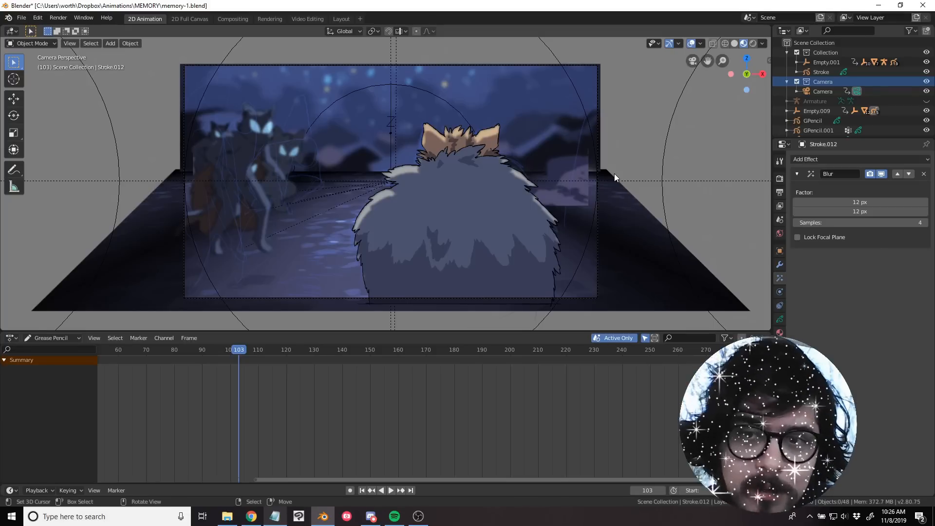
key(alt+h)
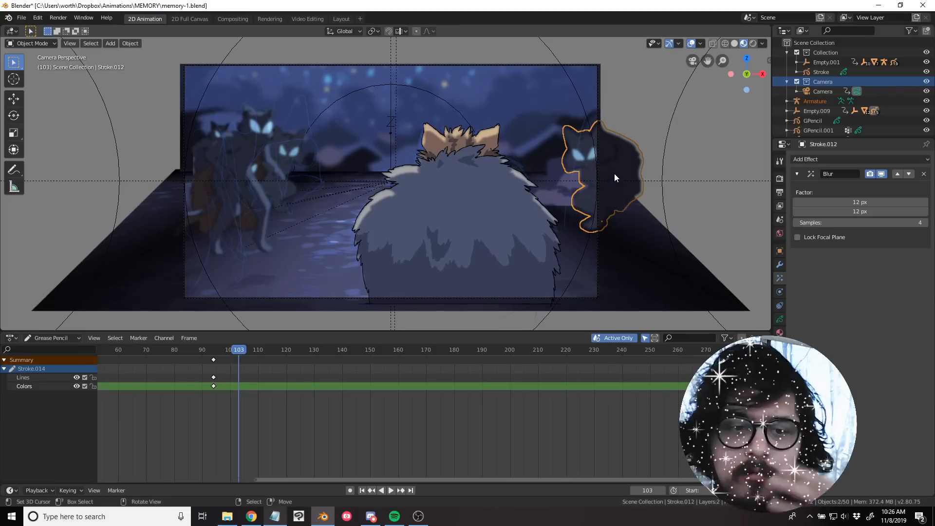
key(alt+a)
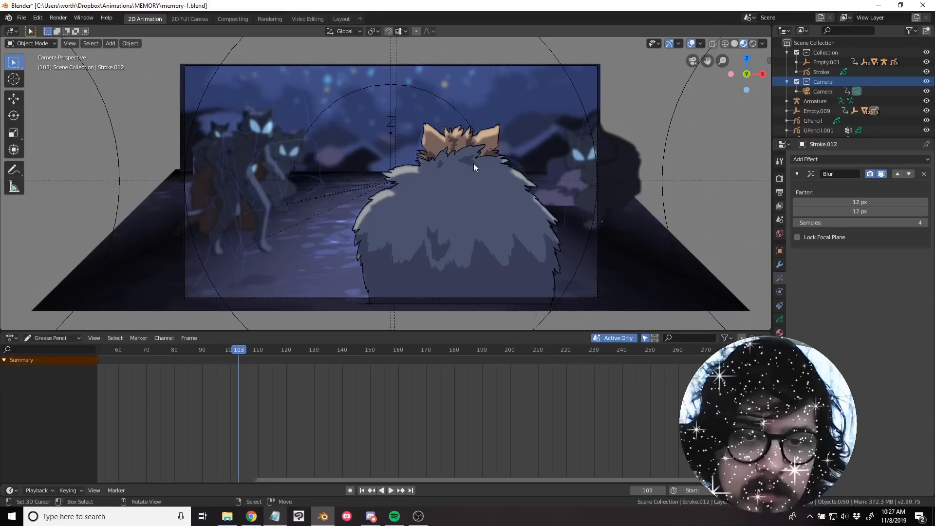
Isolate the storyboard sketch Stroke in the camera view by hiding every unselected object, and clear the selection.
middle_drag(355, 144, 337, 152)
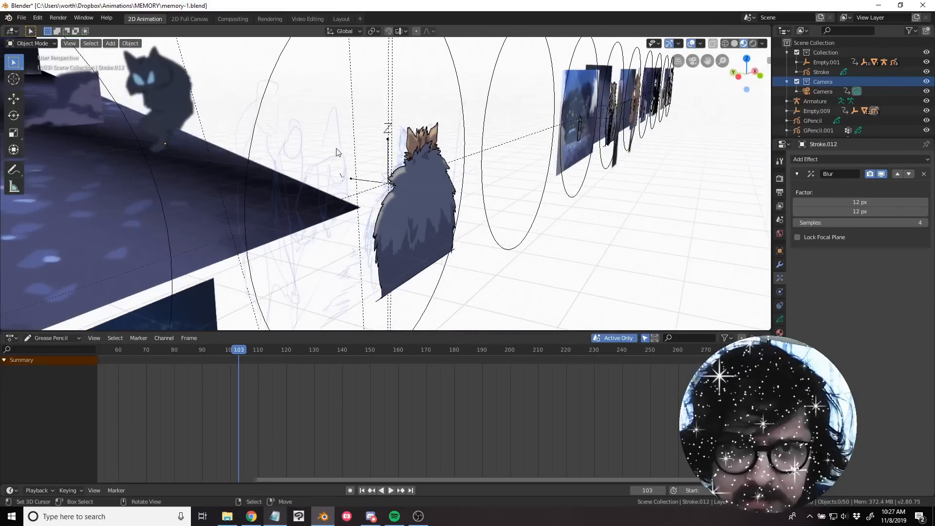
click(336, 121)
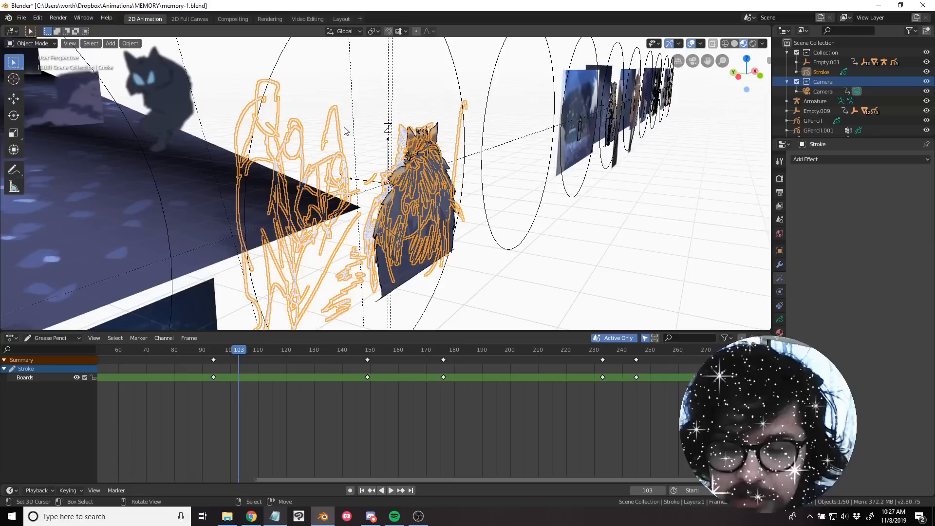
key(KP_0)
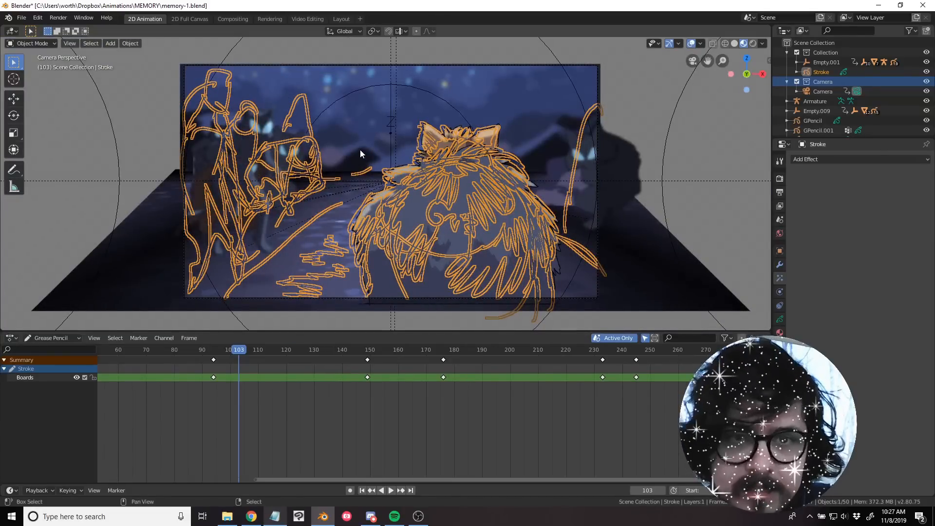
key(shift+h)
key(alt+a)
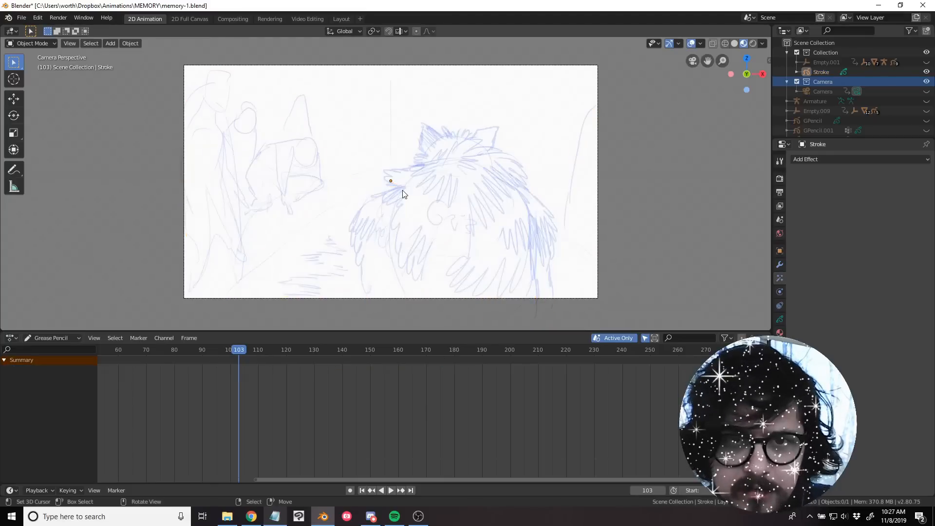
Scrub the timeline back through the isolated storyboard to the rooftops drawing at frame 62.
drag(235, 384, 224, 389)
scroll(223, 390, down, 4)
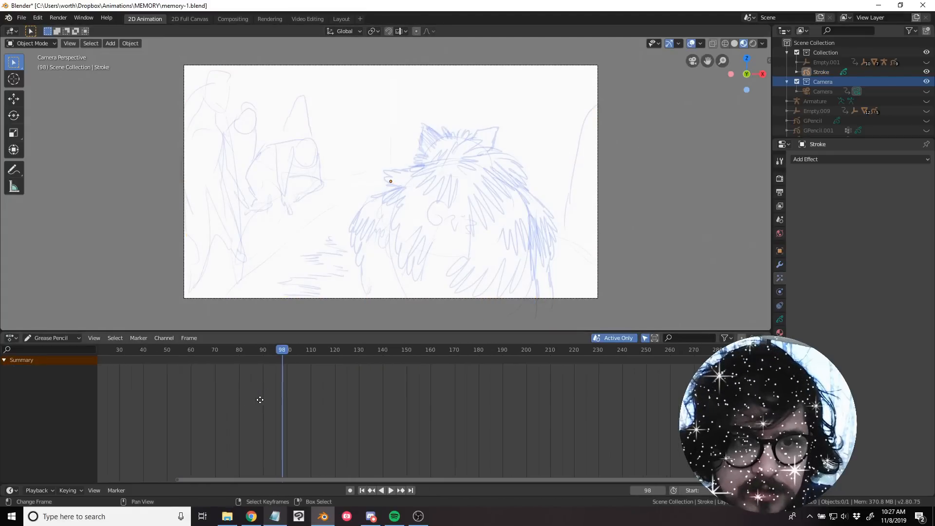
mouse_move(269, 410)
mouse_down()
mouse_move(252, 400)
mouse_move(218, 420)
mouse_move(273, 422)
mouse_up()
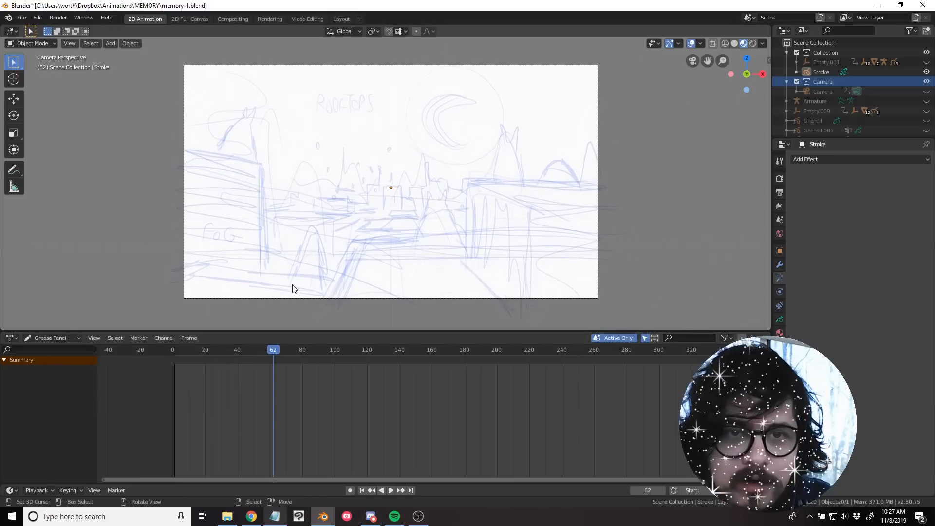
Play and scrub through the isolated storyboard drawings from the rooftops to the face close-up at frame 623.
key(space)
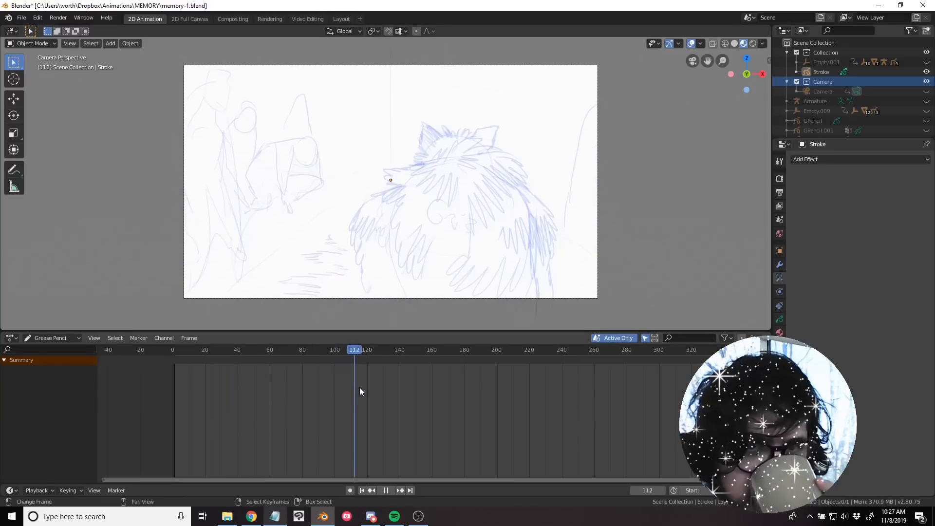
key(space)
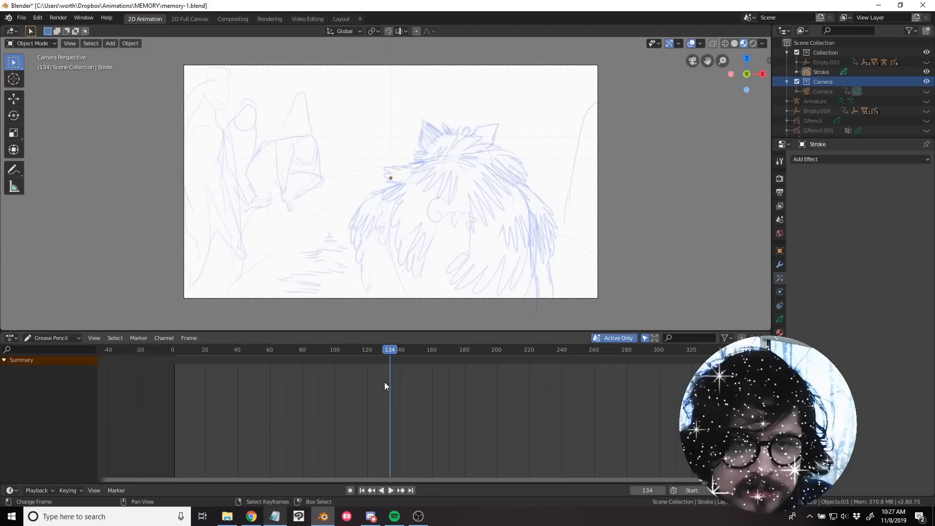
mouse_move(386, 384)
mouse_down()
mouse_move(392, 403)
mouse_move(427, 397)
mouse_move(477, 414)
mouse_move(547, 411)
mouse_move(587, 424)
mouse_up()
middle_drag(556, 420, 435, 418)
mouse_move(468, 419)
mouse_down()
mouse_move(577, 416)
mouse_move(641, 428)
mouse_up()
scroll(550, 415, down, 3)
mouse_move(656, 429)
middle_down()
mouse_move(627, 437)
mouse_move(630, 423)
middle_up()
drag(631, 423, 711, 430)
scroll(702, 430, down, 3)
middle_drag(672, 428, 627, 425)
key(space)
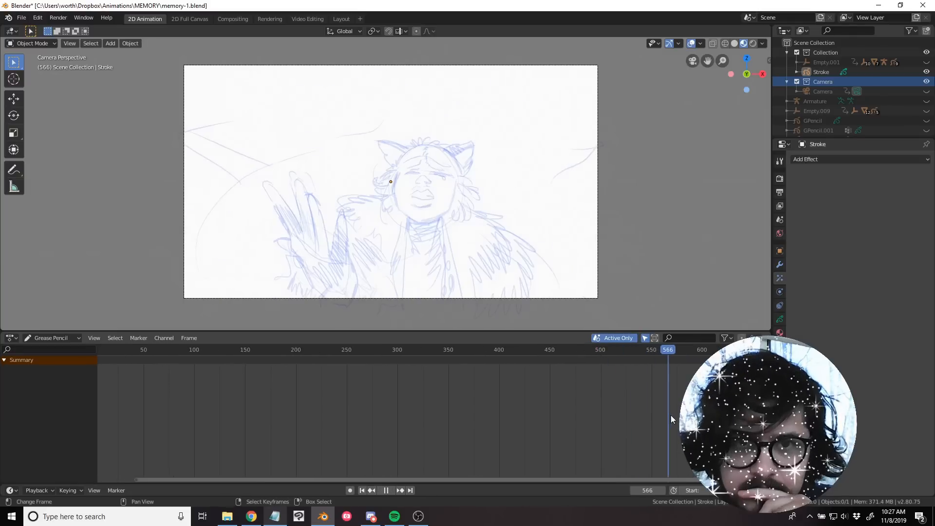
key(space)
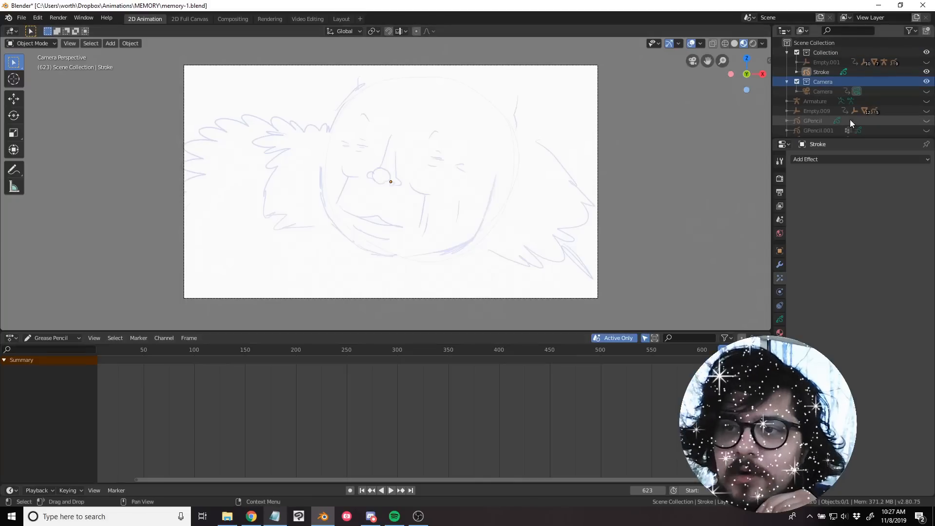
mouse_move(849, 119)
middle_down()
mouse_move(838, 57)
mouse_move(858, 101)
middle_up()
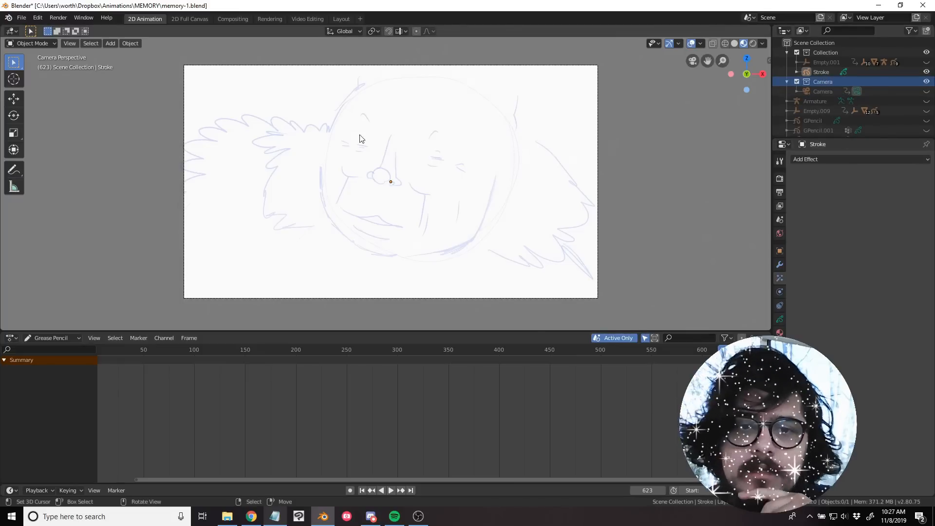
Select the storyboard sketch Stroke, return to the camera view and reveal all hidden objects.
mouse_move(362, 139)
middle_down()
mouse_move(387, 177)
mouse_move(437, 208)
middle_up()
right_click(387, 178)
scroll(414, 184, down, 2)
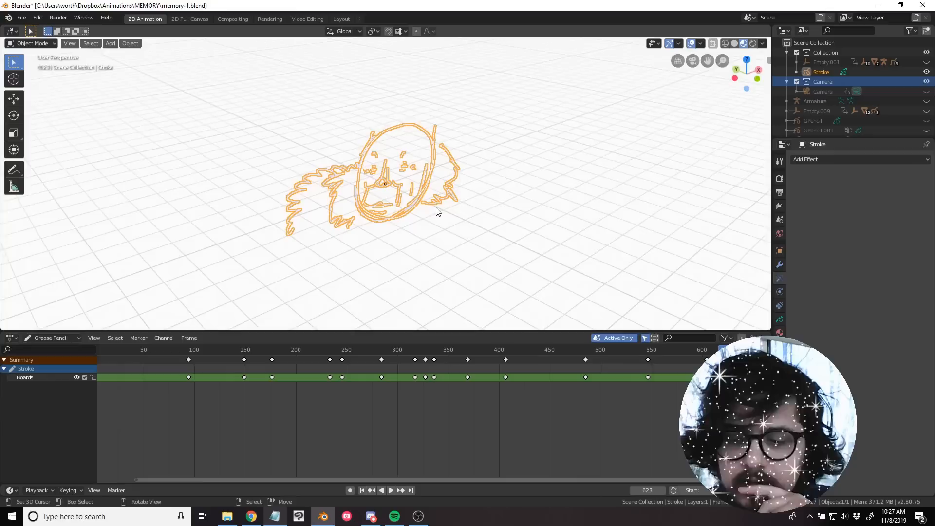
key(KP_0)
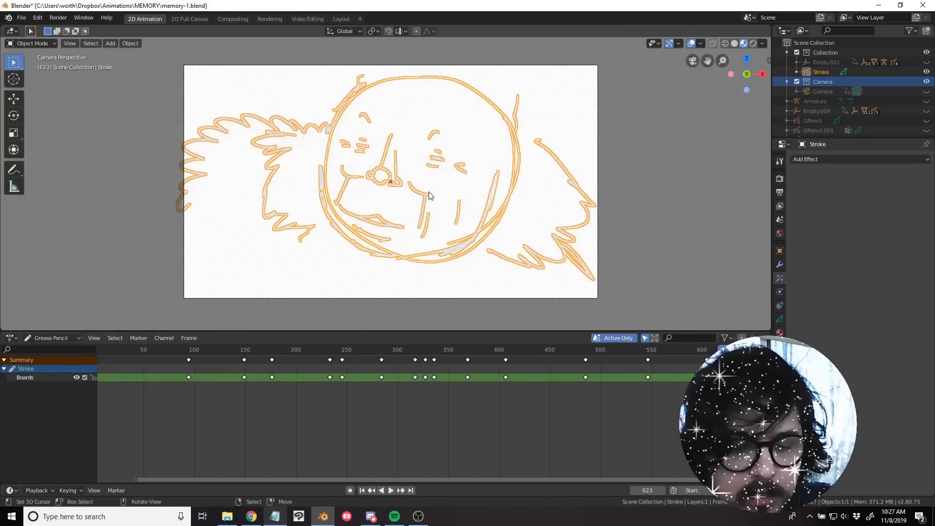
key(KP_Divide)
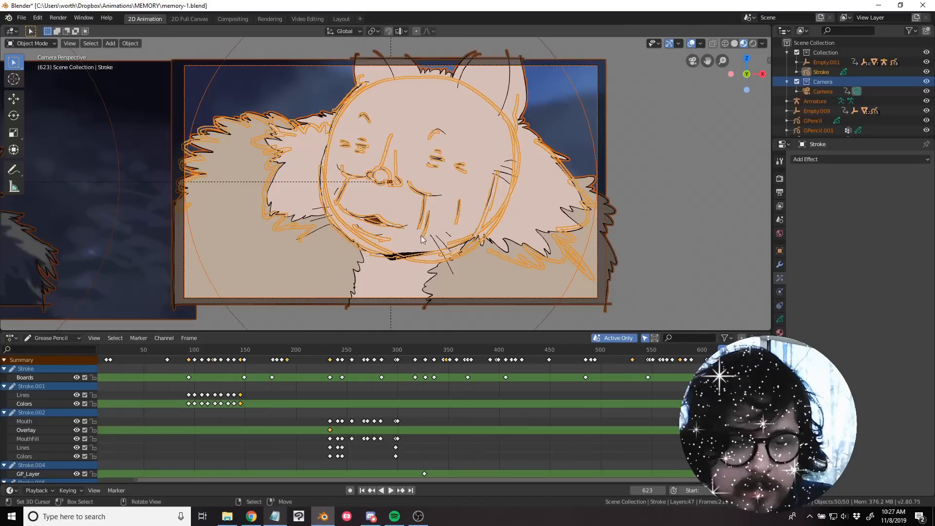
Go back to frame 97 and select the storyboard sketch outside the camera view to examine its position against the shot.
drag(291, 411, 193, 423)
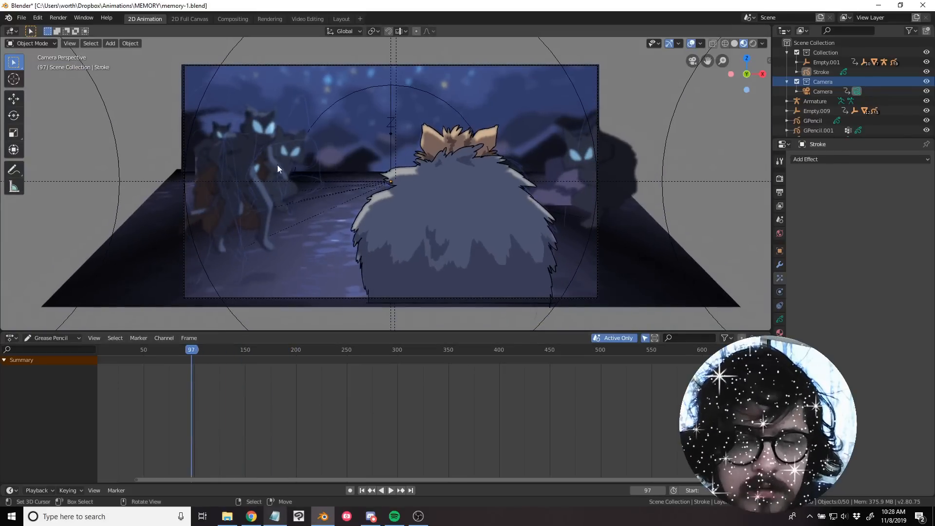
mouse_move(277, 165)
middle_down()
mouse_move(366, 184)
mouse_move(312, 139)
middle_up()
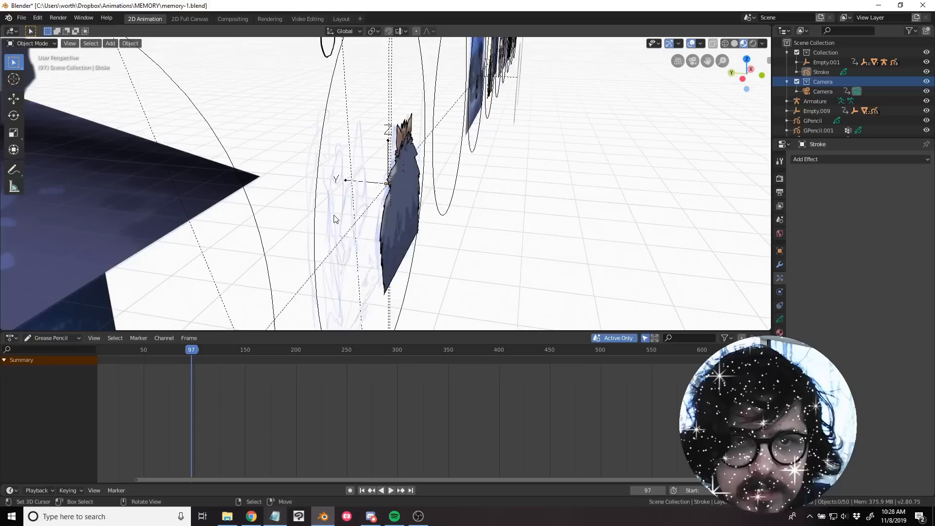
click(308, 132)
scroll(387, 191, down, 2)
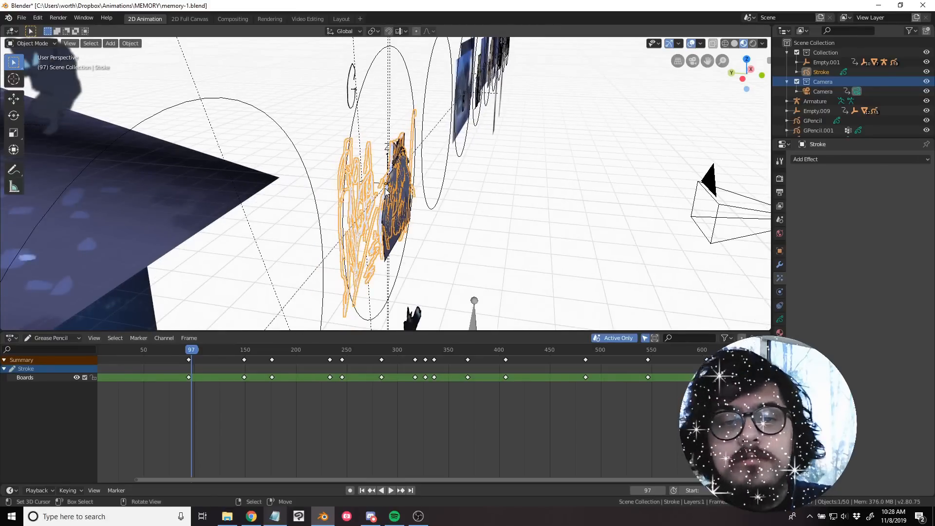
mouse_move(388, 191)
middle_down()
mouse_move(451, 195)
mouse_move(340, 196)
middle_up()
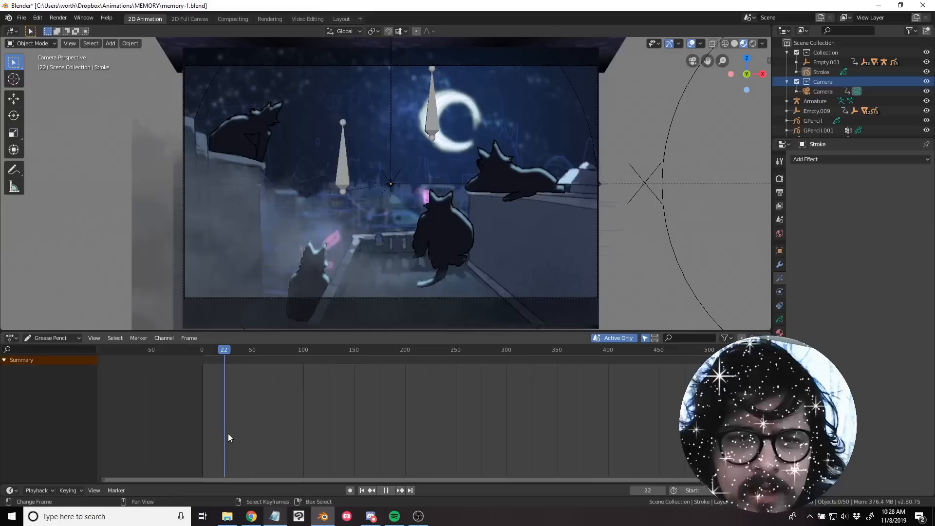
Scrub and play the rooftops shot through the camera up to frame 41.
drag(228, 434, 235, 443)
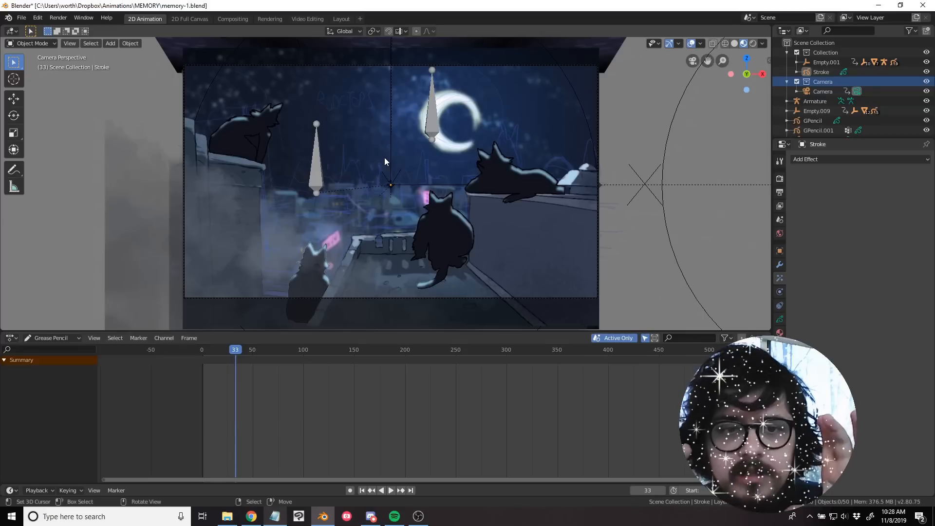
key(space)
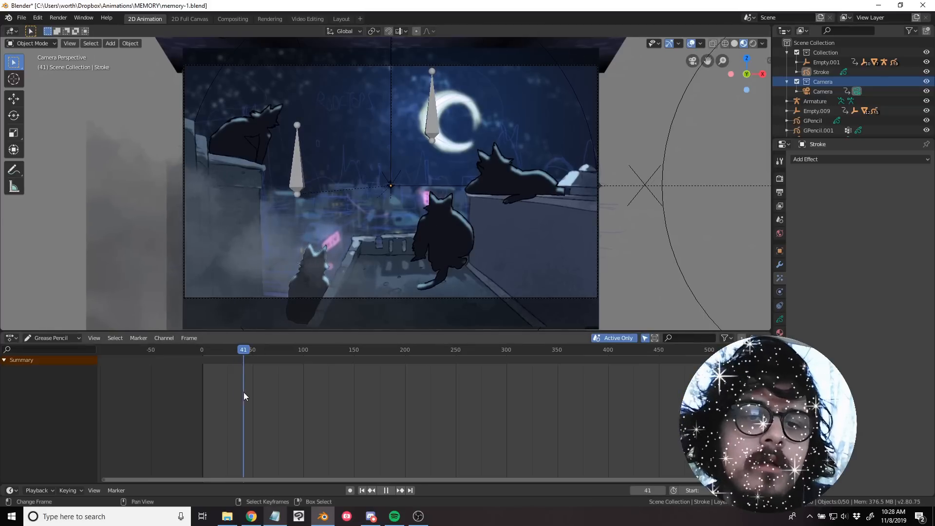
key(space)
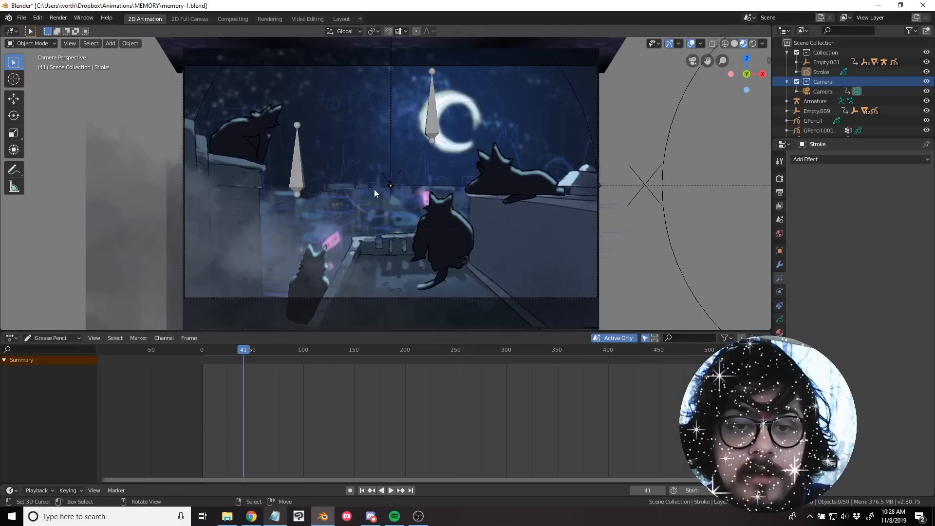
Select the camera from outside the camera view and examine its distance to the layered rooftop and moon planes.
middle_drag(375, 189, 394, 225)
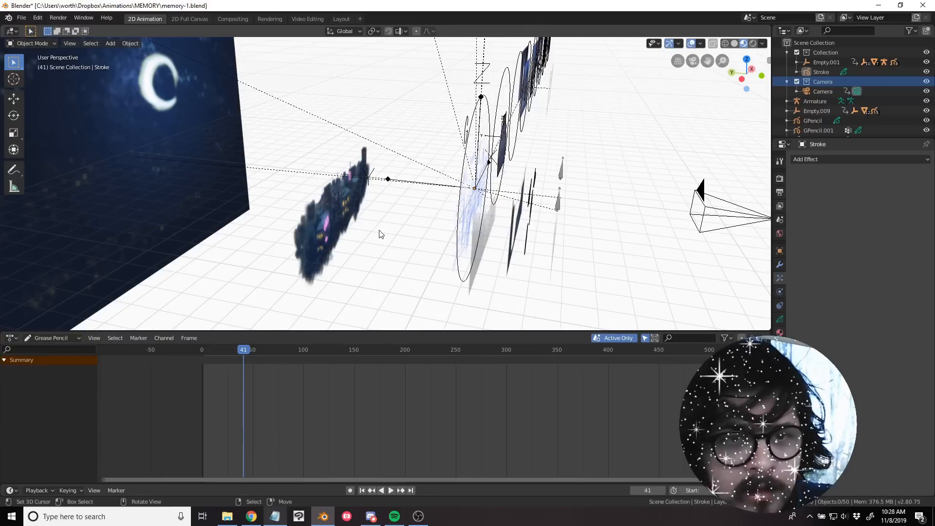
scroll(381, 234, down, 2)
click(651, 211)
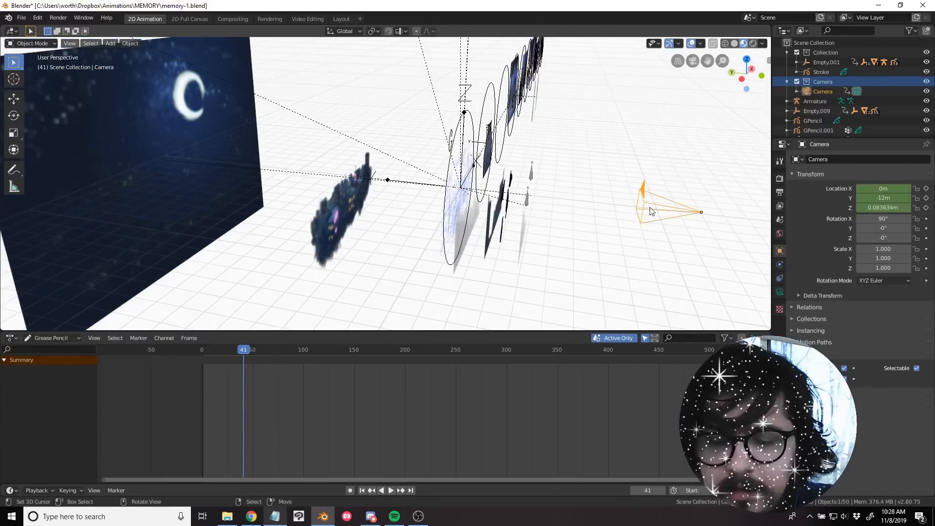
scroll(402, 210, down, 2)
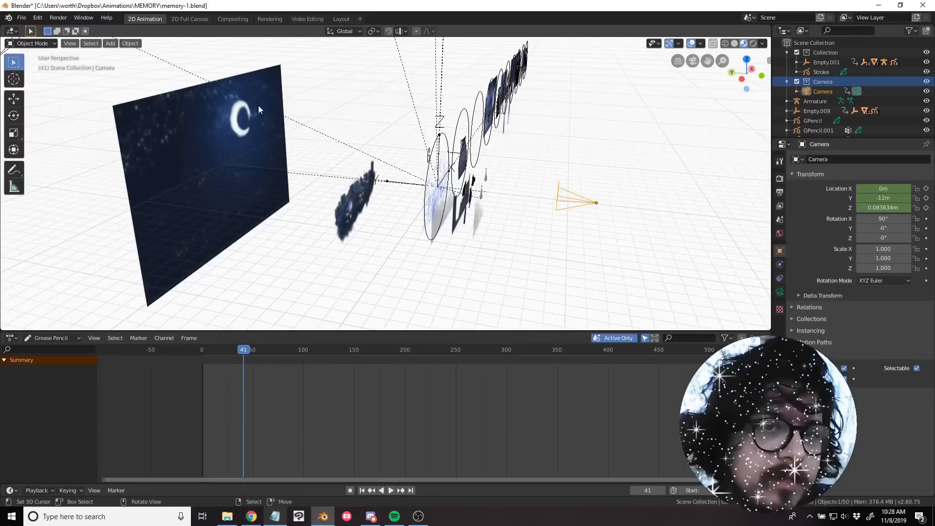
Try moving the camera along Z and freely in the camera view to preview the rooftops parallax, cancelling both moves.
key(KP_0)
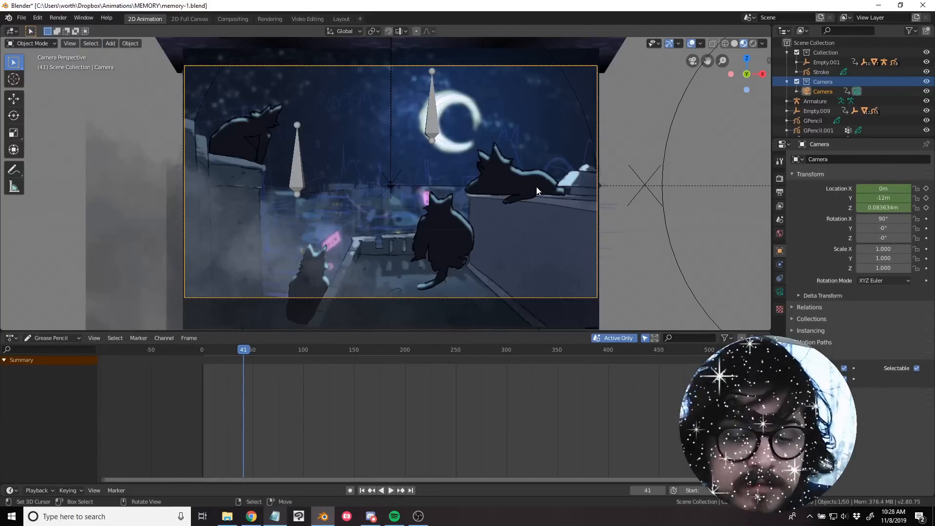
key(g)
key(z)
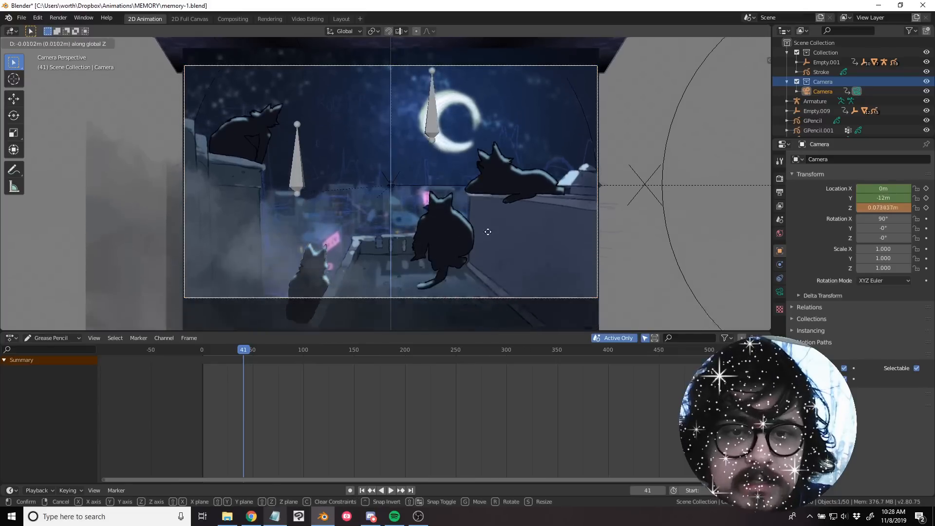
right_click(484, 224)
key(g)
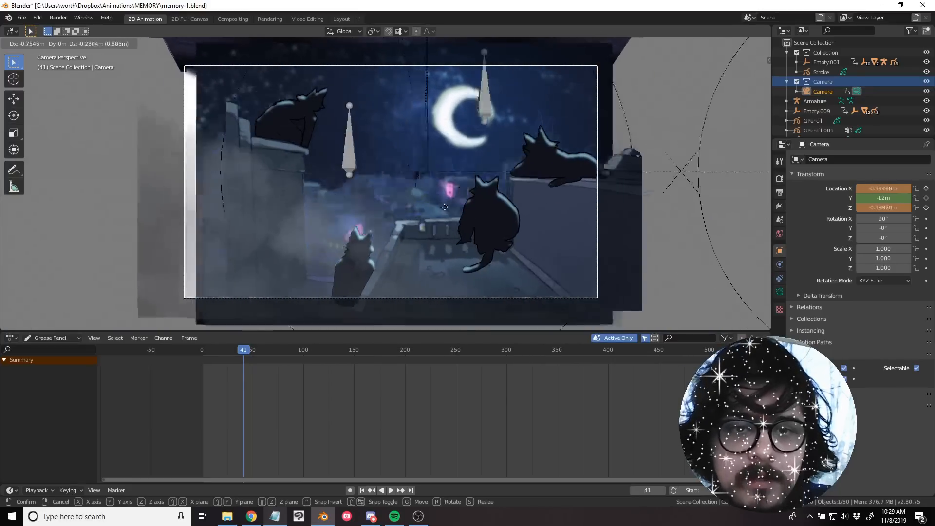
right_click(296, 303)
Play and scrub the shots through the camera from the rooftops to the two wide-eyed cats at frame 491.
key(space)
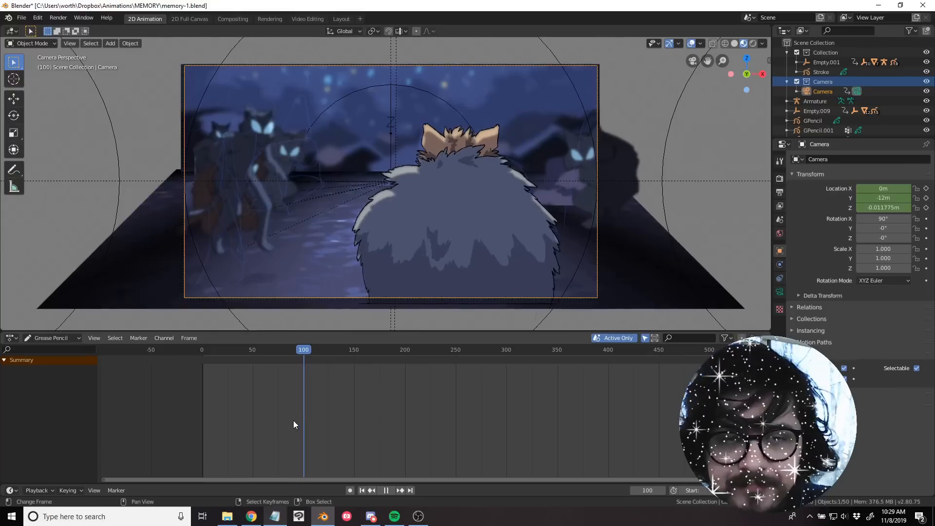
key(space)
drag(293, 420, 232, 432)
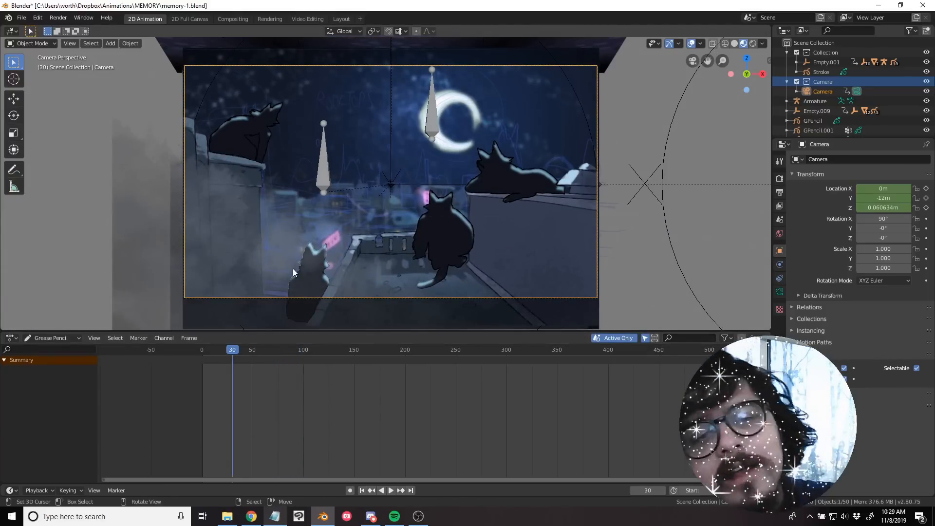
drag(232, 413, 263, 446)
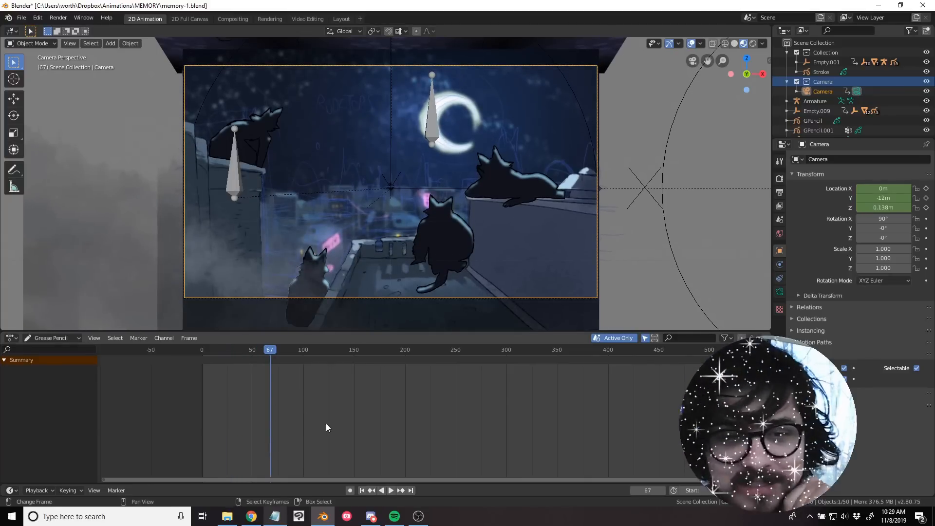
key(space)
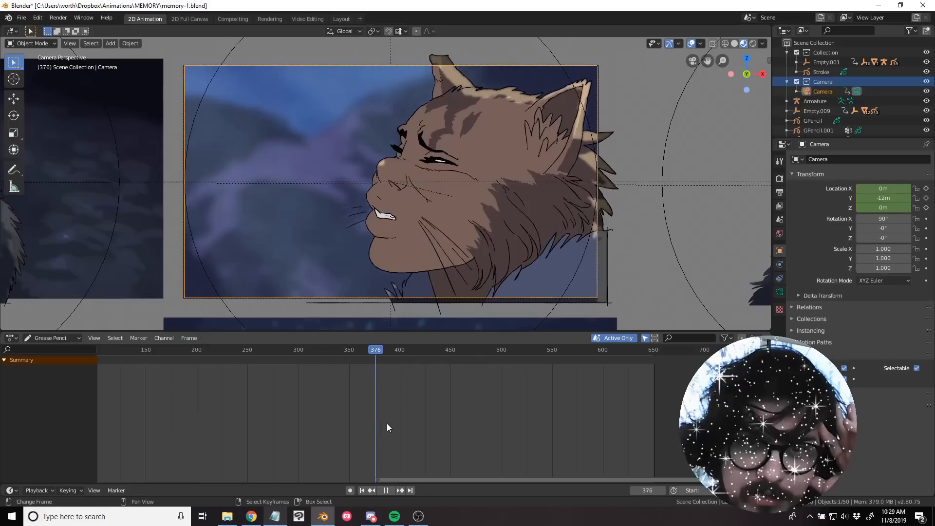
drag(433, 417, 492, 408)
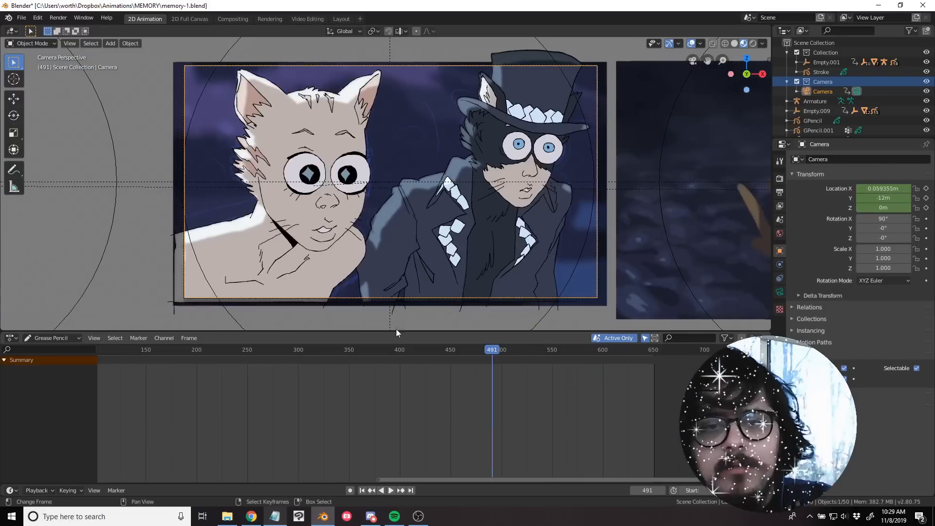
Go to frame 430, examine the row of shots on their empties outside the camera view, and deselect the camera.
middle_drag(368, 168, 453, 210)
drag(469, 416, 430, 408)
scroll(601, 278, down, 5)
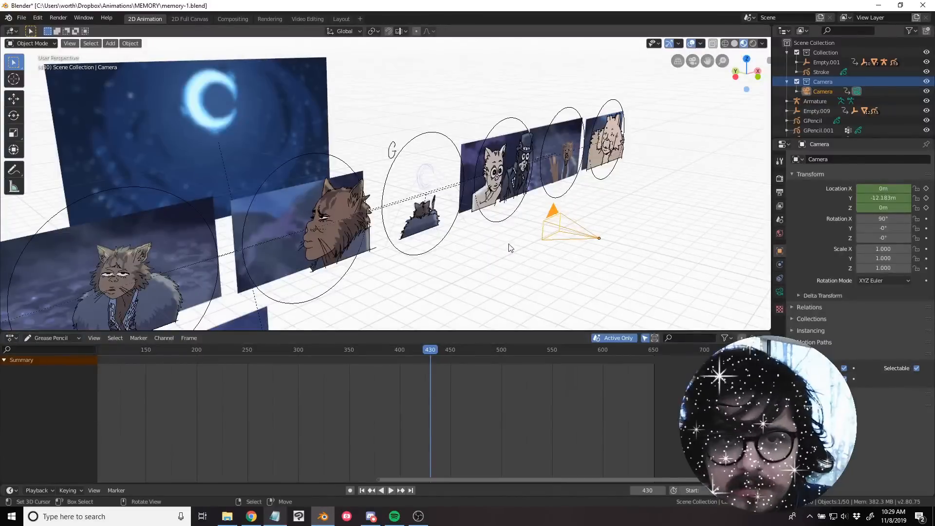
middle_drag(401, 208, 349, 149)
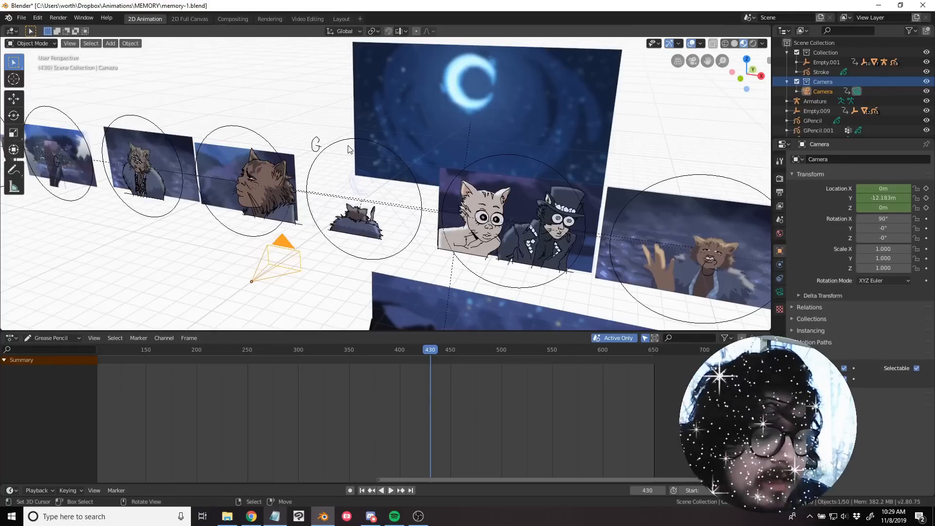
click(351, 167)
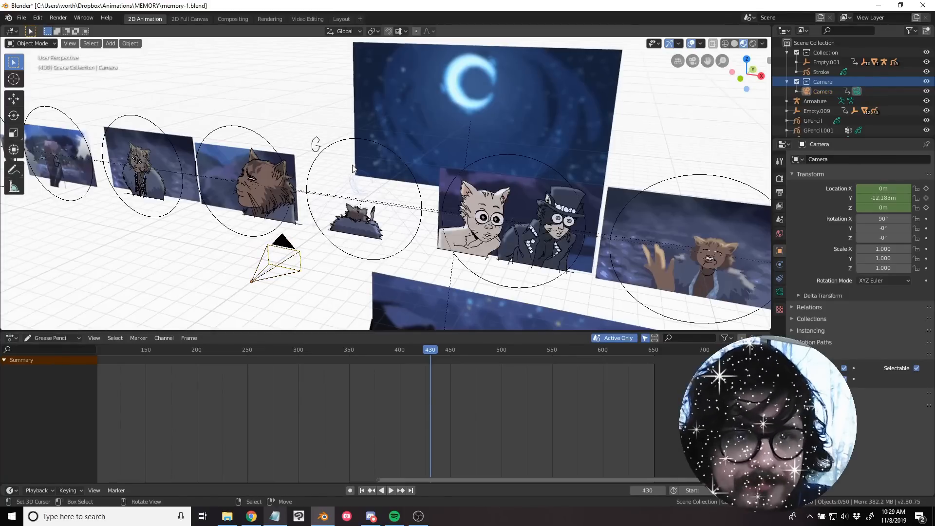
middle_drag(355, 168, 388, 178)
scroll(388, 178, down, 2)
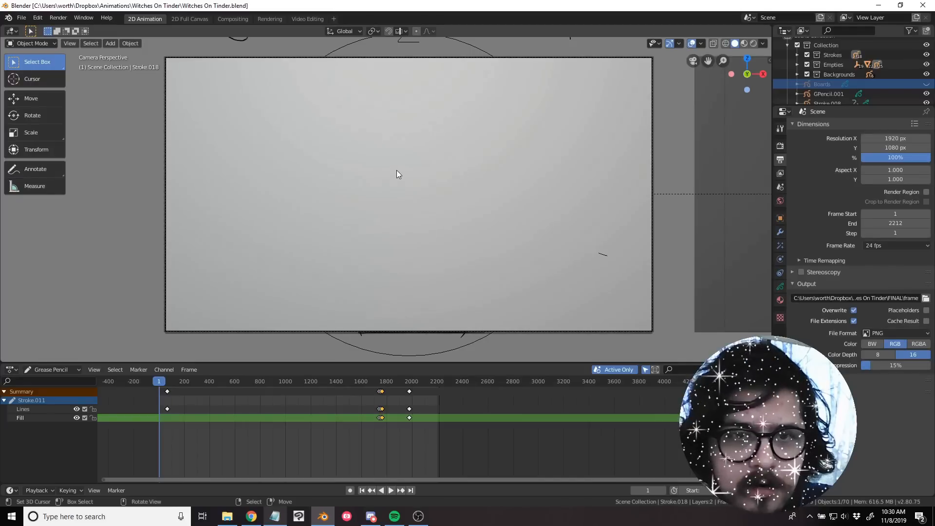
Switch the viewport shading to Rendered and examine the row of witch shots and backgrounds outside the camera view.
middle_drag(397, 170, 427, 195)
scroll(428, 196, down, 3)
scroll(428, 196, up, 3)
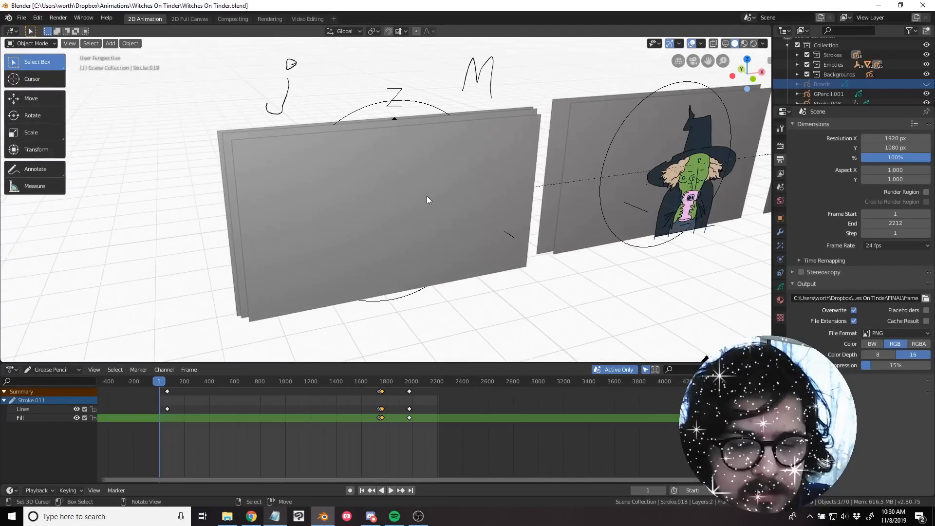
key(z)
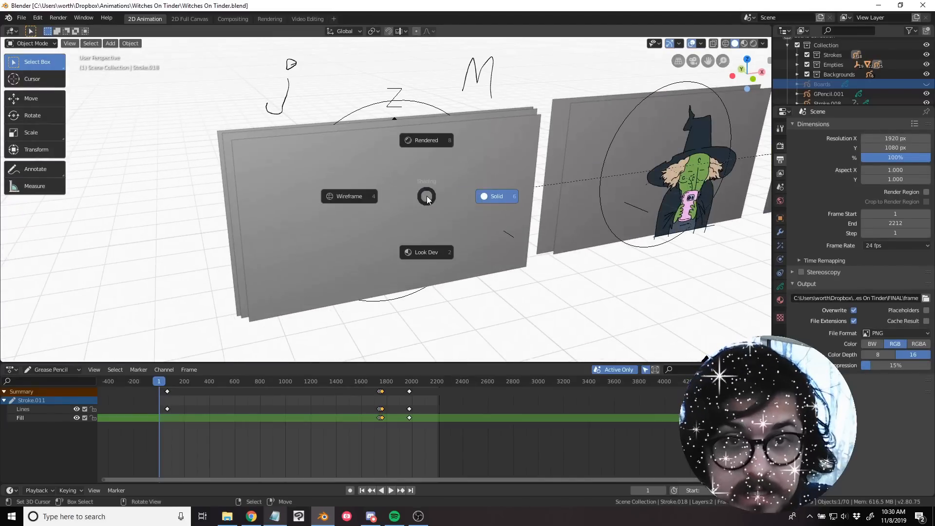
click(422, 160)
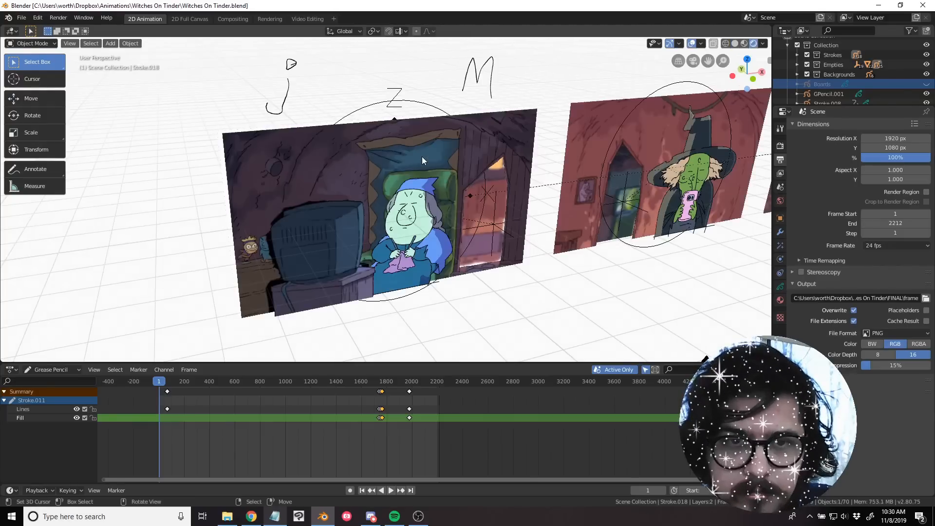
middle_drag(427, 162, 439, 192)
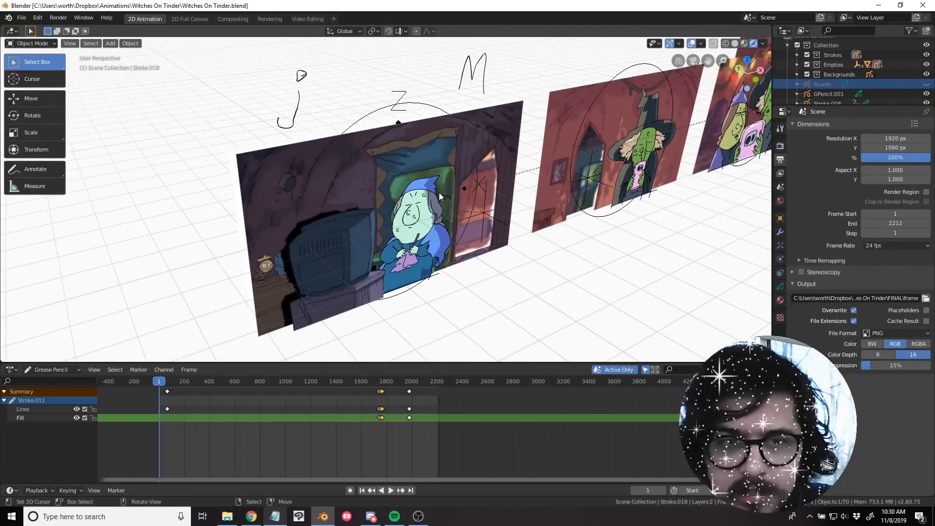
Return to the camera view and frame the shot of the witch knitting by the television.
key(KP_0)
shift+middle_drag(433, 230, 411, 238)
middle_drag(227, 410, 288, 455)
right_click(304, 442)
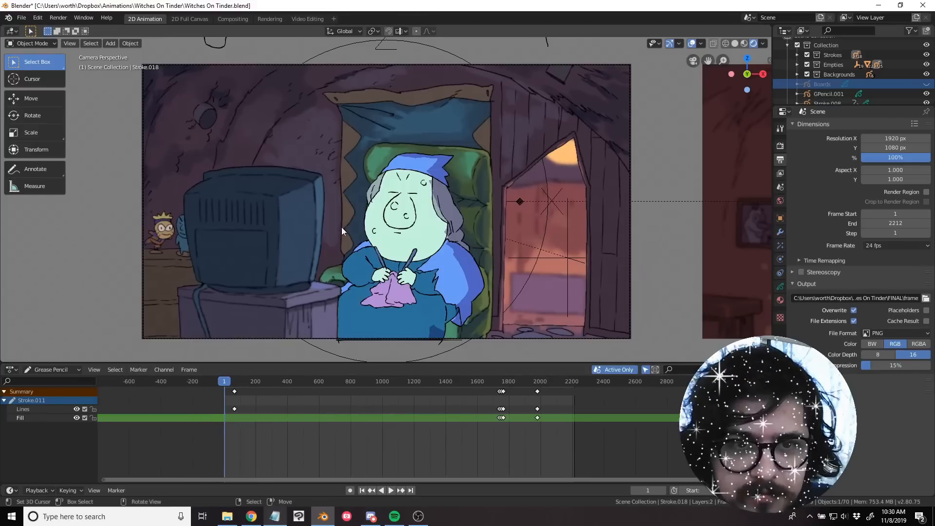
Select the television layer bg-1c and try moving it in front of the knitting witch in the camera view.
middle_drag(357, 206, 281, 218)
click(281, 217)
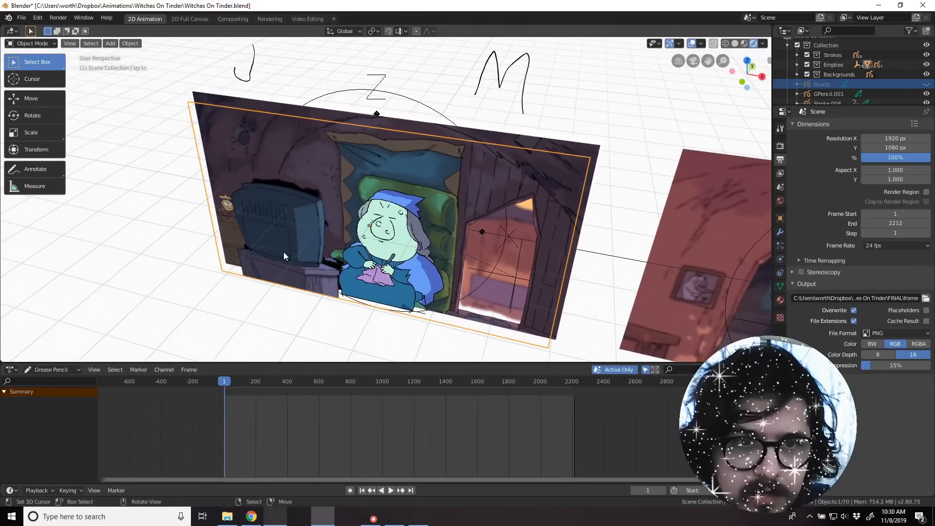
key(KP_0)
key(g)
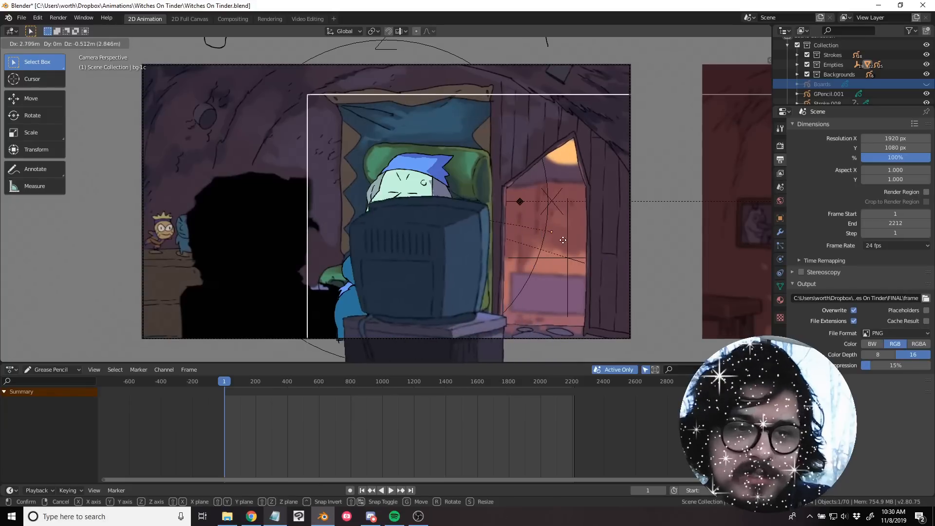
click(495, 234)
Compare the stacked layers of the knitting witch shot from the side, from above and through the camera.
middle_drag(495, 233, 404, 209)
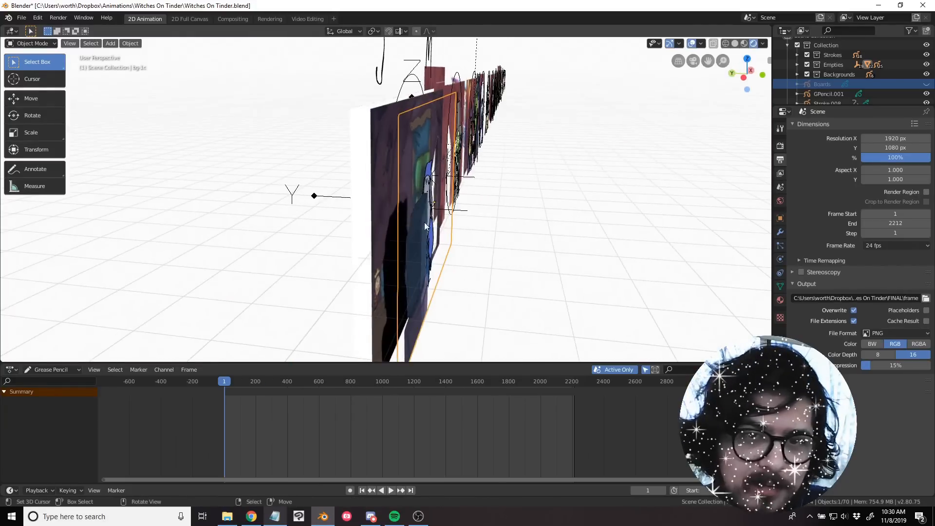
key(KP_0)
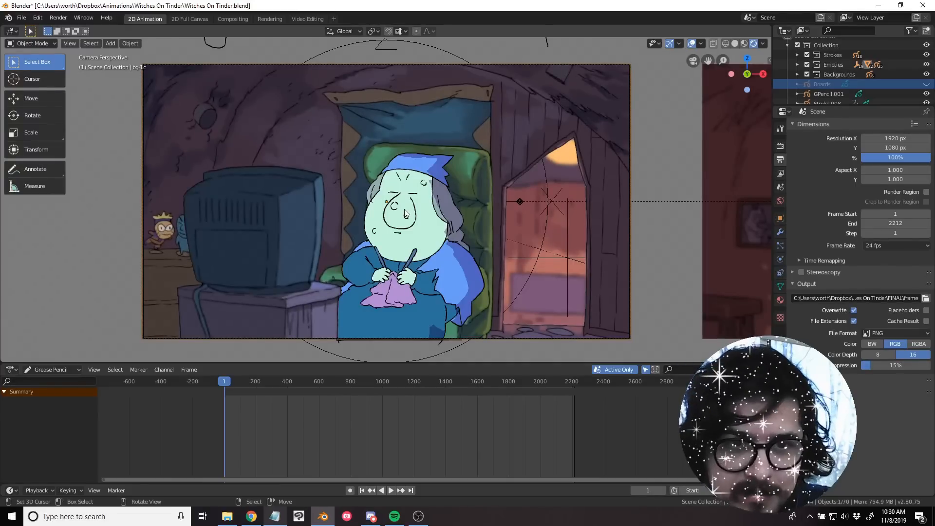
middle_drag(388, 213, 375, 285)
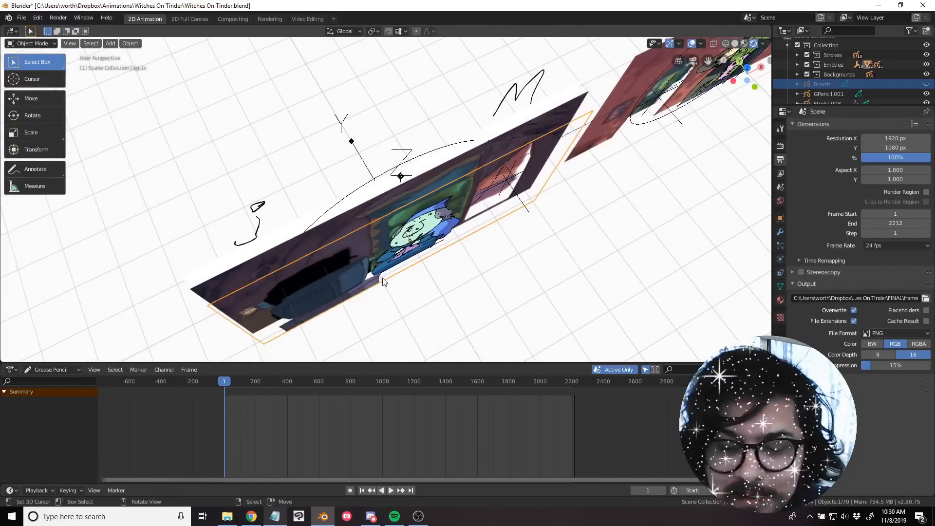
key(KP_0)
scroll(351, 263, up, 5)
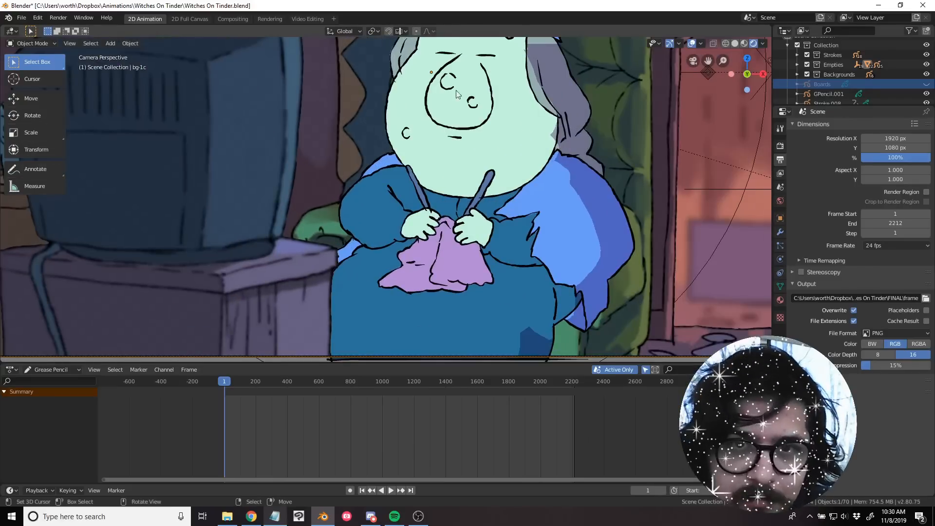
scroll(457, 93, down, 5)
middle_drag(457, 94, 511, 251)
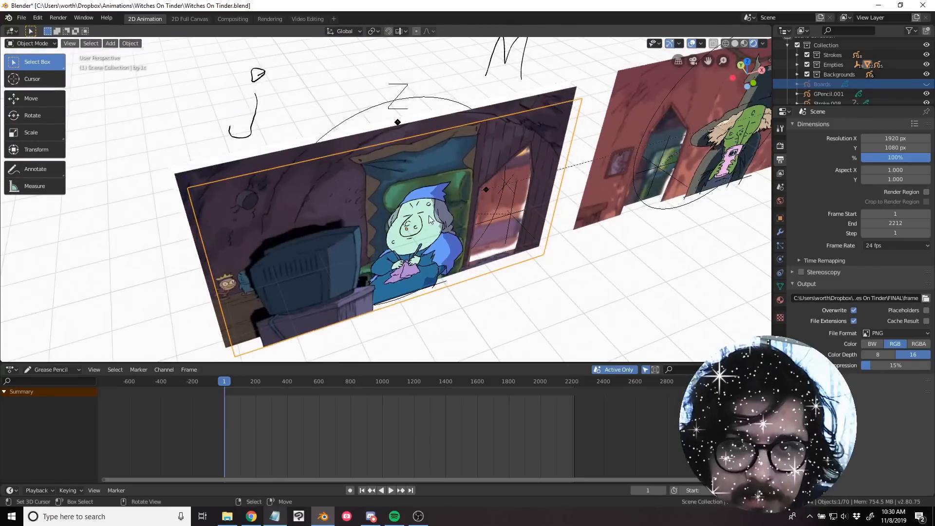
Display the material settings of the television layer bg-1c and examine its artwork close up through the camera.
click(780, 300)
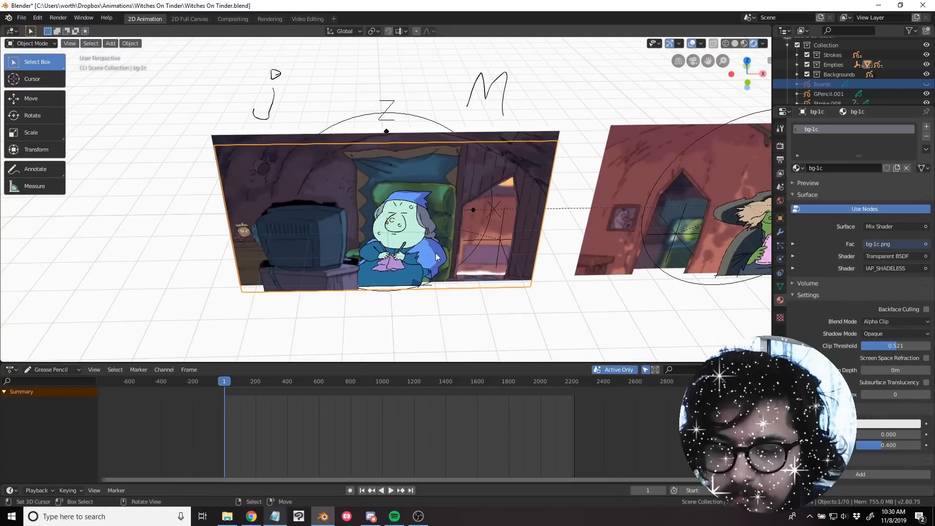
key(KP_0)
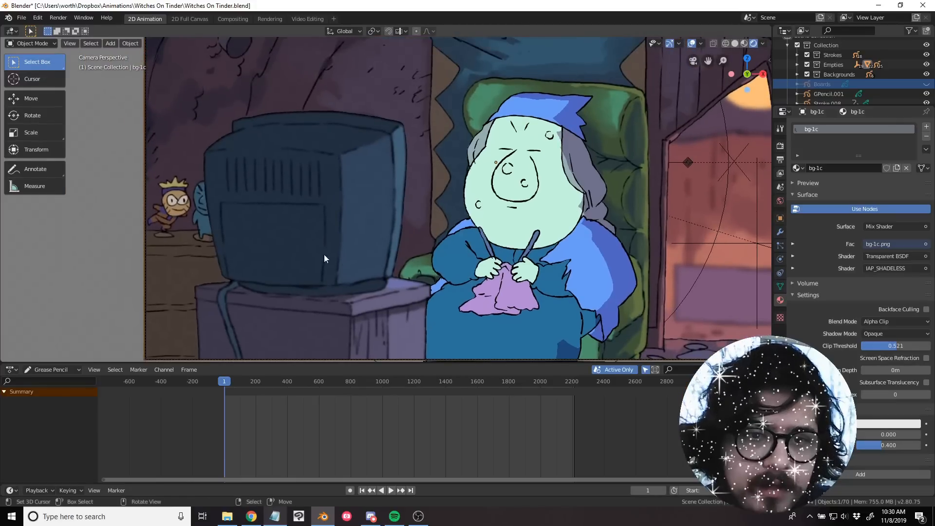
scroll(385, 225, up, 5)
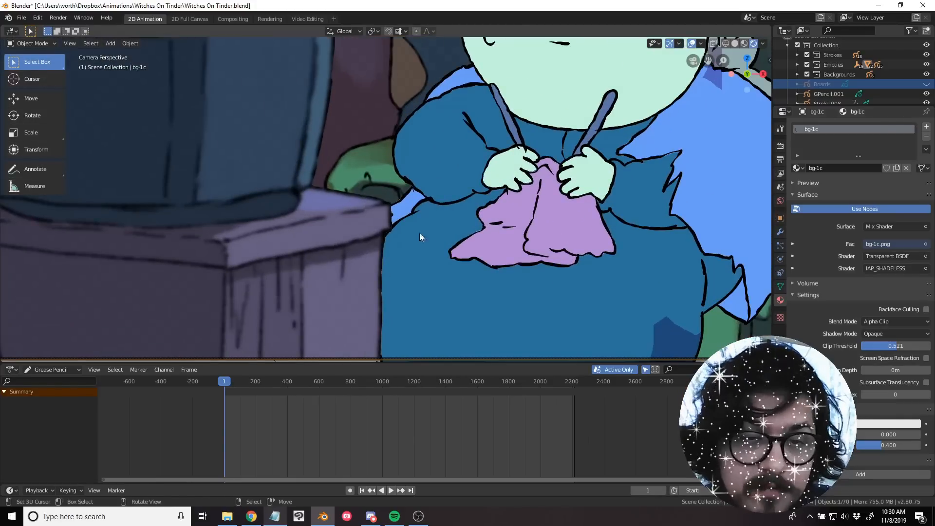
Select the layer bg-1b behind the knitting witch and try moving it away from the other layers.
middle_drag(379, 226, 342, 168)
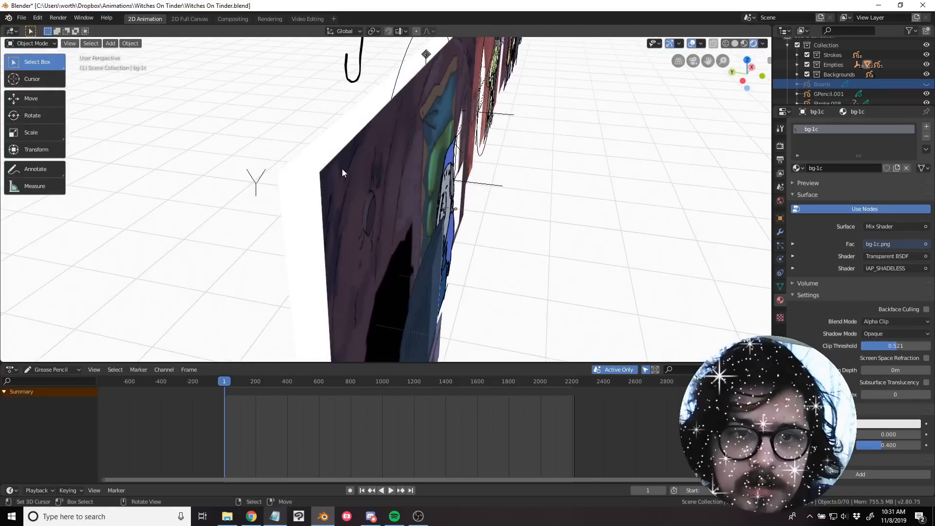
click(341, 168)
middle_drag(419, 215, 343, 202)
key(g)
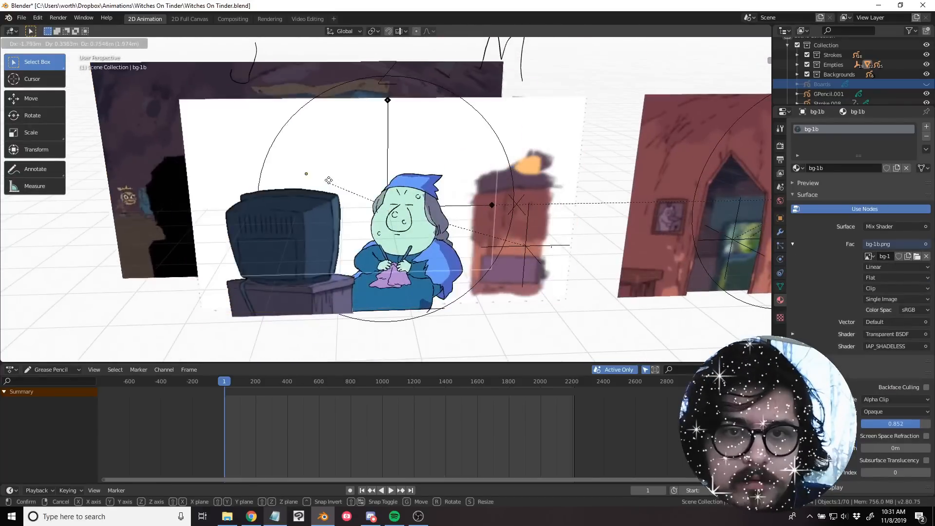
right_click(390, 161)
Select the rearmost layer bg-1a of the first shot and try moving it out from behind the others.
middle_drag(390, 161, 442, 152)
click(378, 177)
middle_drag(378, 176, 414, 195)
key(g)
right_click(547, 220)
scroll(547, 220, up, 1)
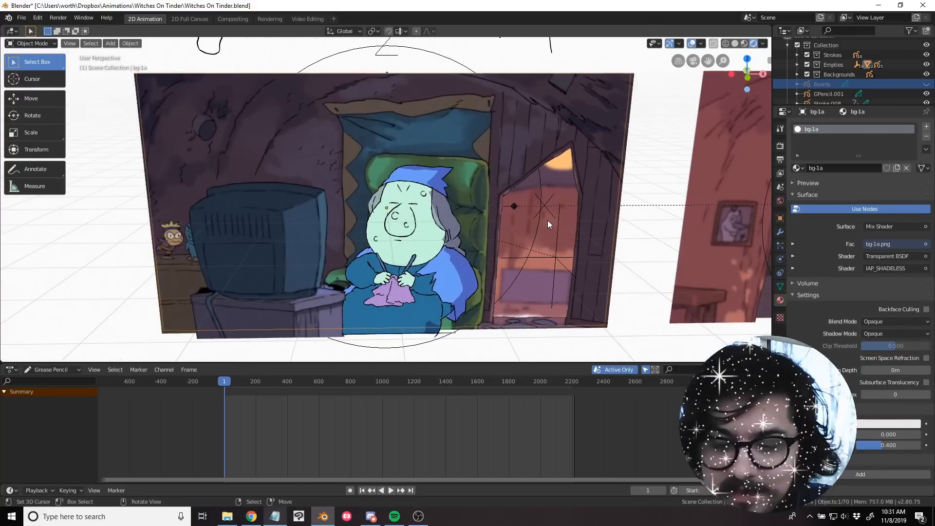
Return to the camera view, frame the doorway beside the knitting witch and play the witch's entrance.
key(KP_0)
scroll(585, 188, down, 1)
shift+middle_drag(631, 158, 308, 203)
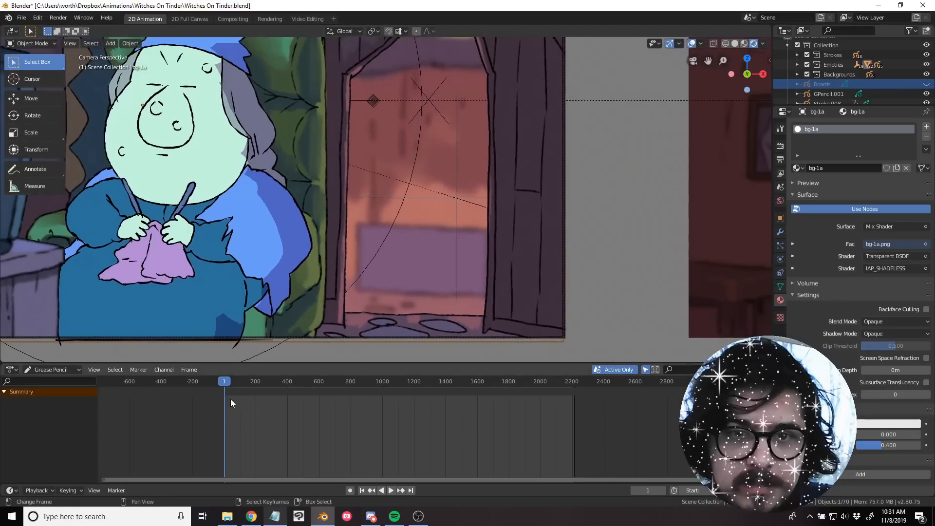
key(space)
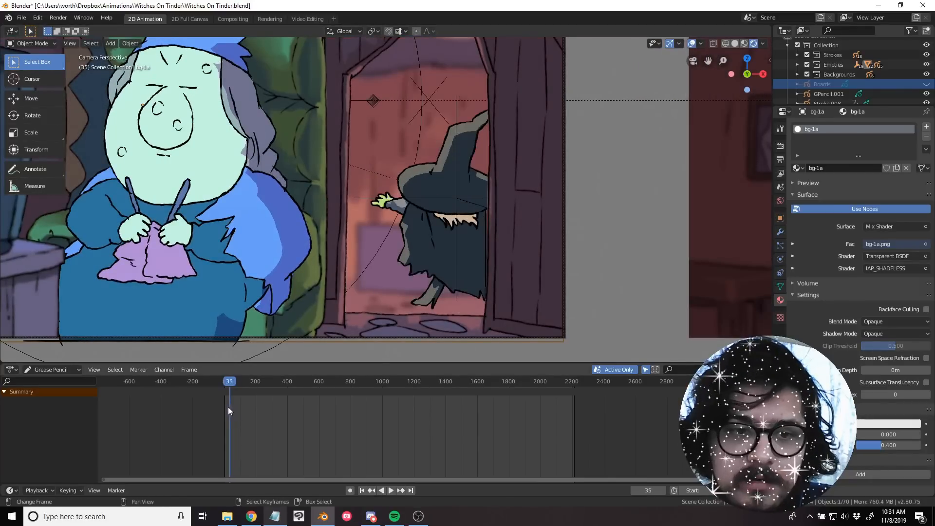
key(space)
Check the depth order of the first shot by selecting the shot-1-mi strokes and the bg-1b layer.
middle_drag(382, 97, 440, 151)
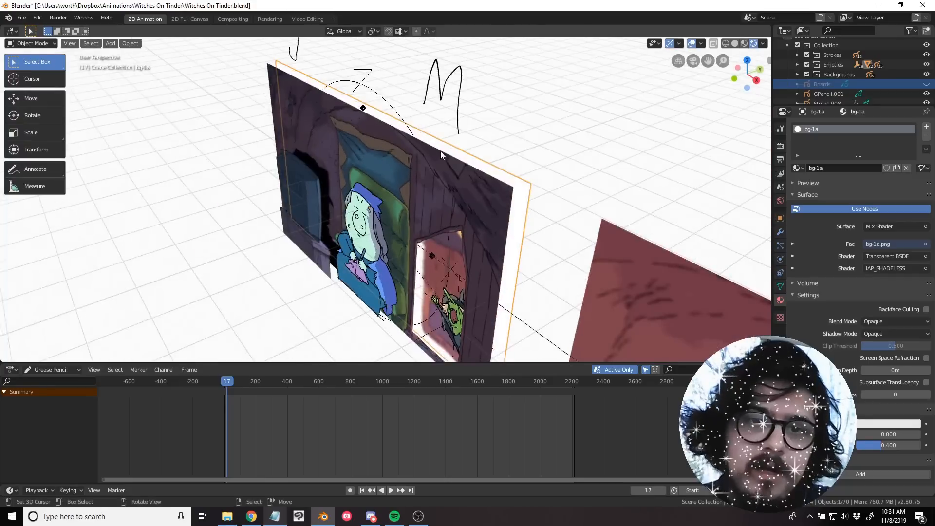
click(493, 181)
middle_drag(470, 222, 435, 198)
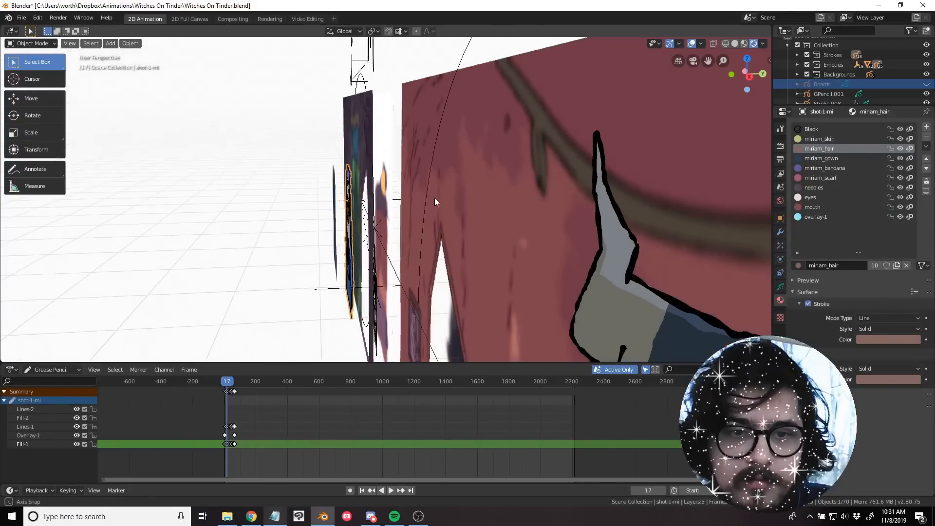
right_click(378, 276)
middle_drag(380, 276, 426, 280)
right_click(481, 154)
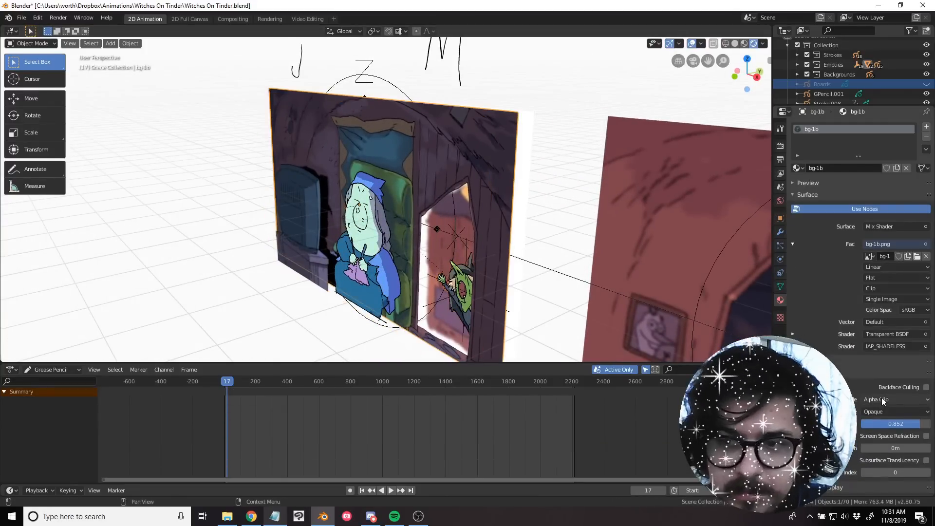
View the layered first shot straight from the front, with the neighbouring shot in frame.
middle_drag(462, 238, 513, 235)
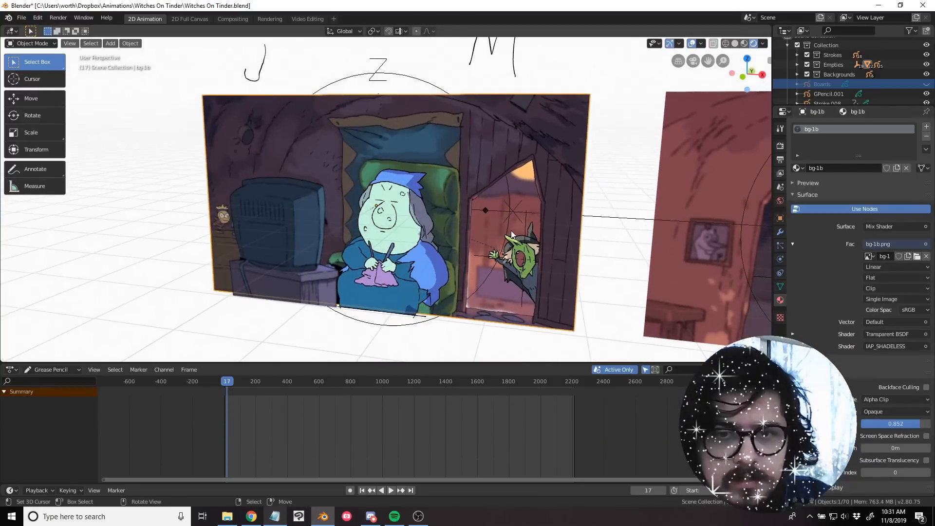
key(KP_1)
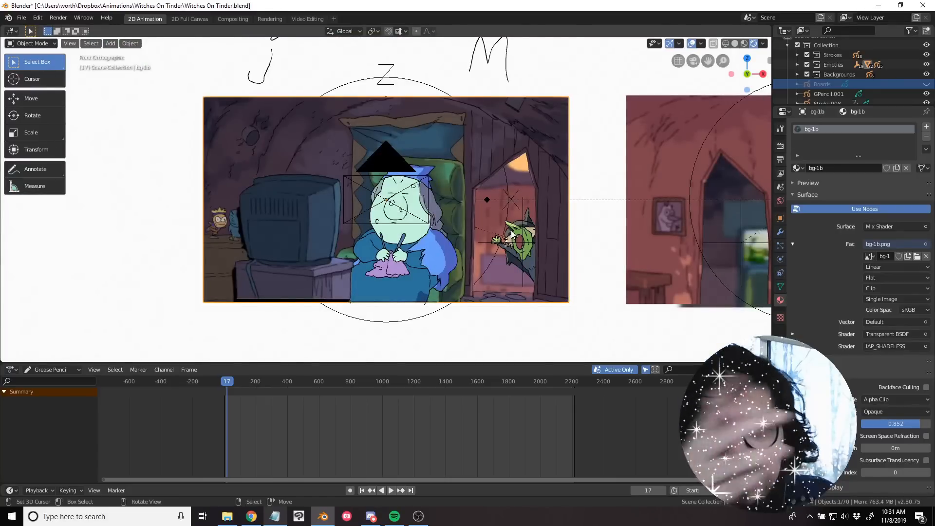
scroll(512, 232, down, 1)
shift+middle_drag(426, 239, 390, 246)
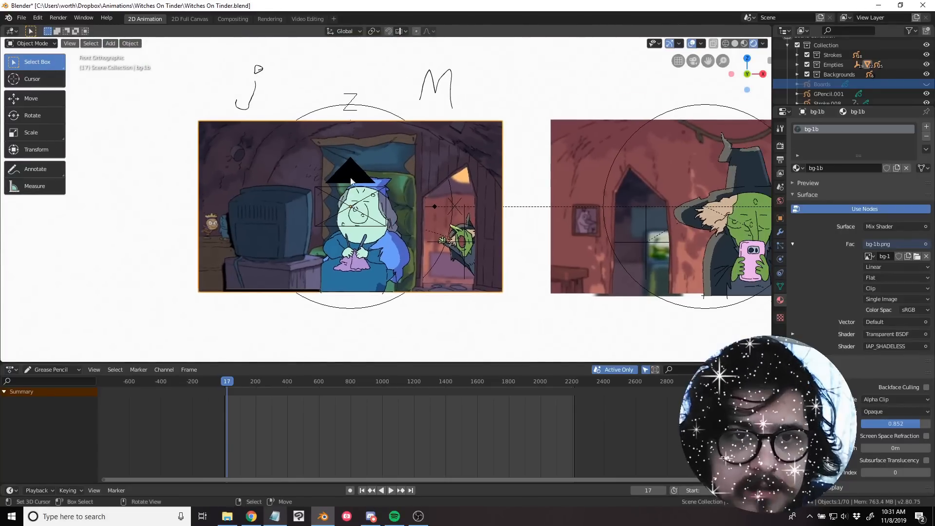
Select the circular empty around the first shot and try moving it.
middle_drag(351, 180, 398, 178)
click(329, 119)
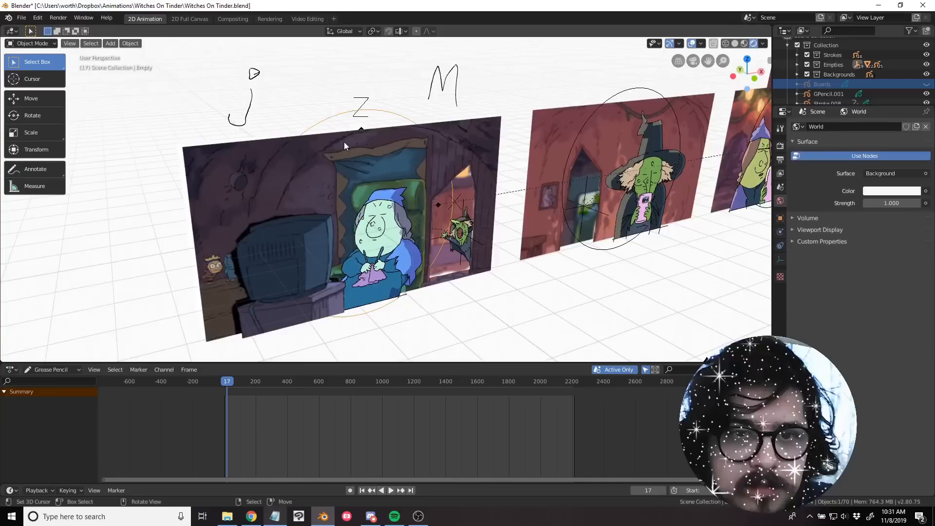
scroll(344, 142, down, 3)
key(g)
click(402, 222)
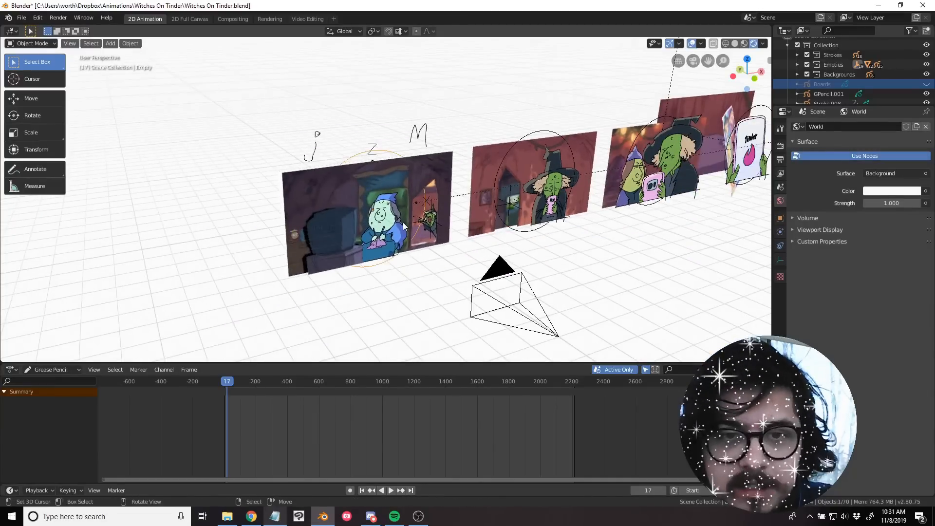
Select the television layer bg-1c, switch to Empty.001 in the first shot and try moving that empty.
scroll(422, 230, up, 5)
click(446, 203)
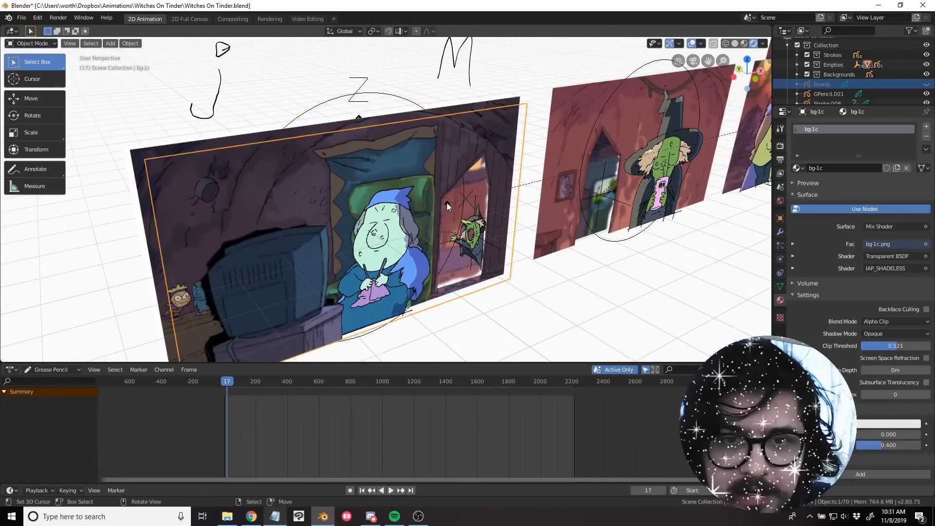
middle_drag(447, 203, 378, 146)
click(380, 146)
scroll(382, 144, down, 8)
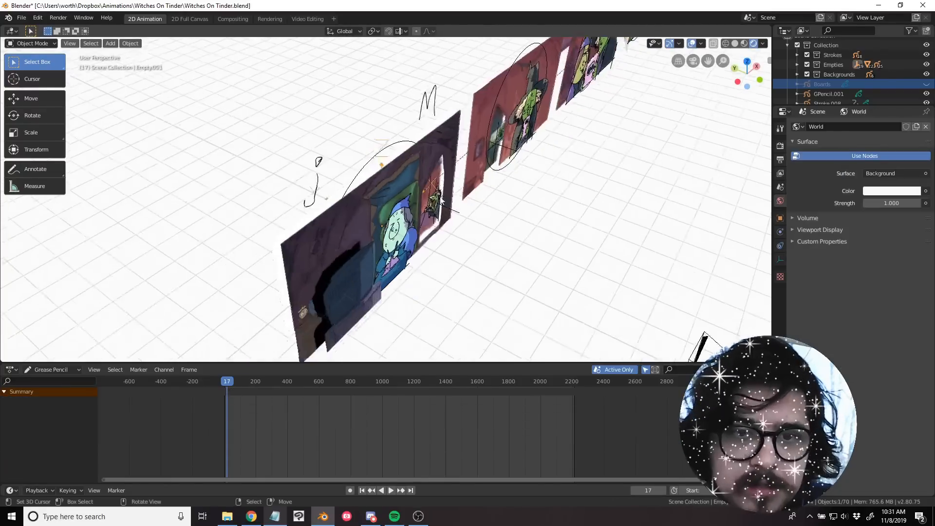
key(g)
click(375, 234)
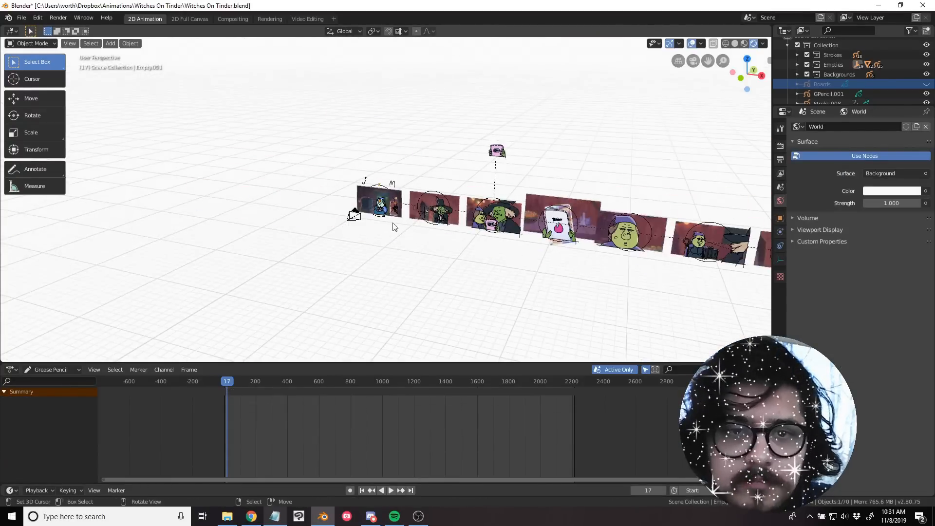
Clear the selection and inspect the J and M markers above the first shot.
scroll(375, 234, up, 8)
click(259, 86)
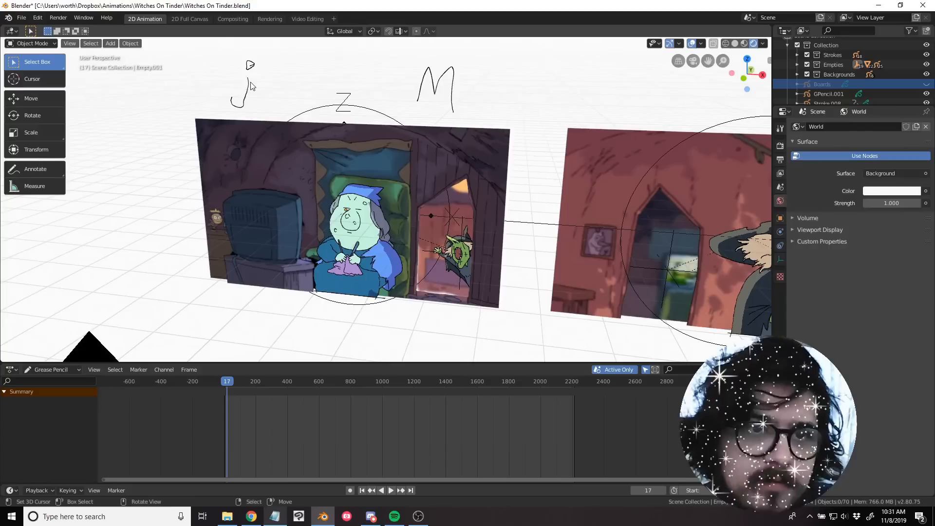
click(251, 86)
click(445, 83)
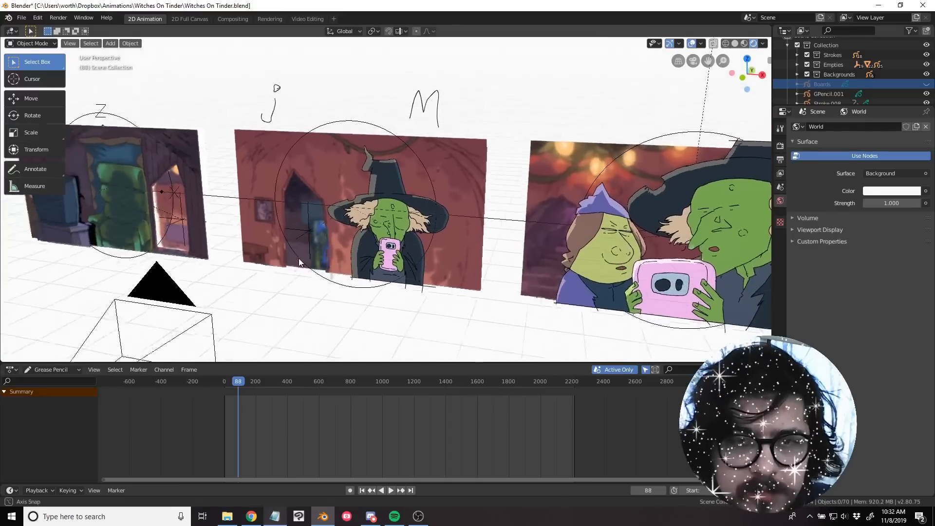
At frame 88, select the red wall layer bg-2b of the phone shot and try moving it.
scroll(317, 256, down, 5)
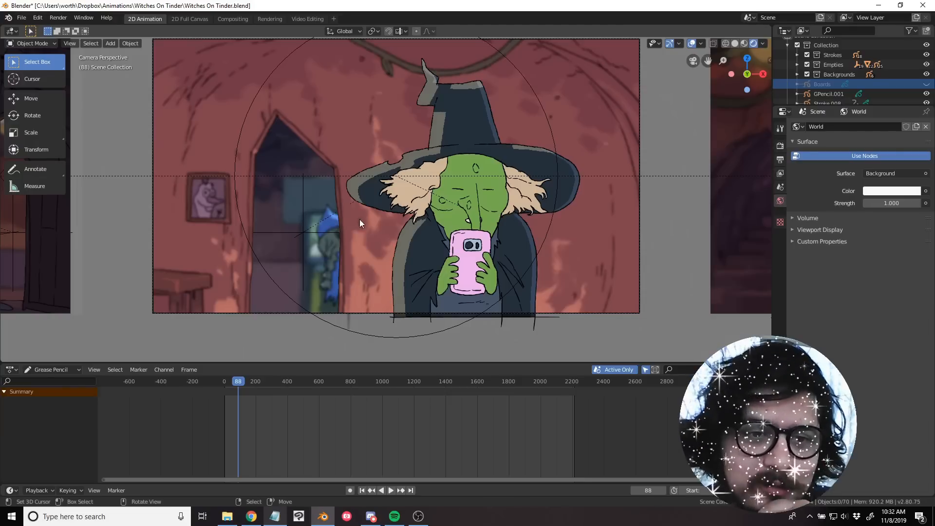
middle_drag(352, 185, 333, 198)
right_click(413, 217)
middle_drag(414, 218, 453, 193)
right_click(238, 125)
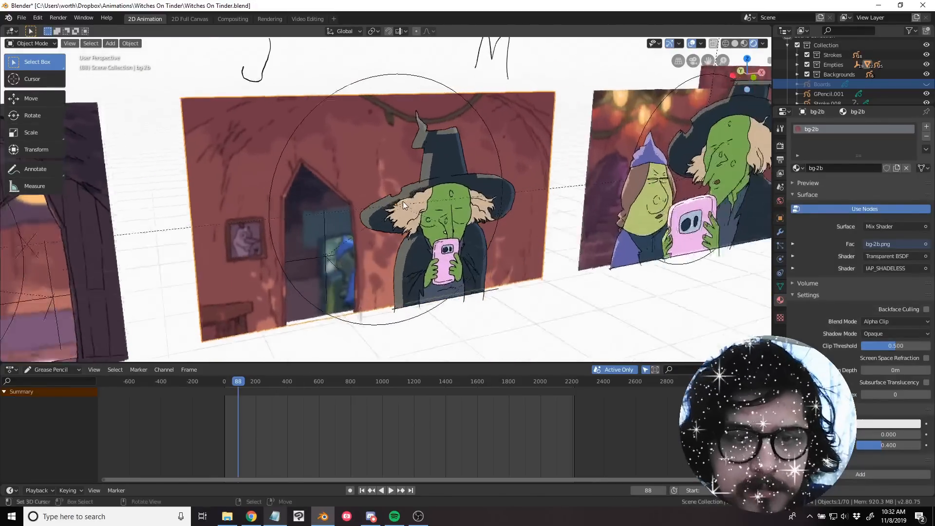
key(g)
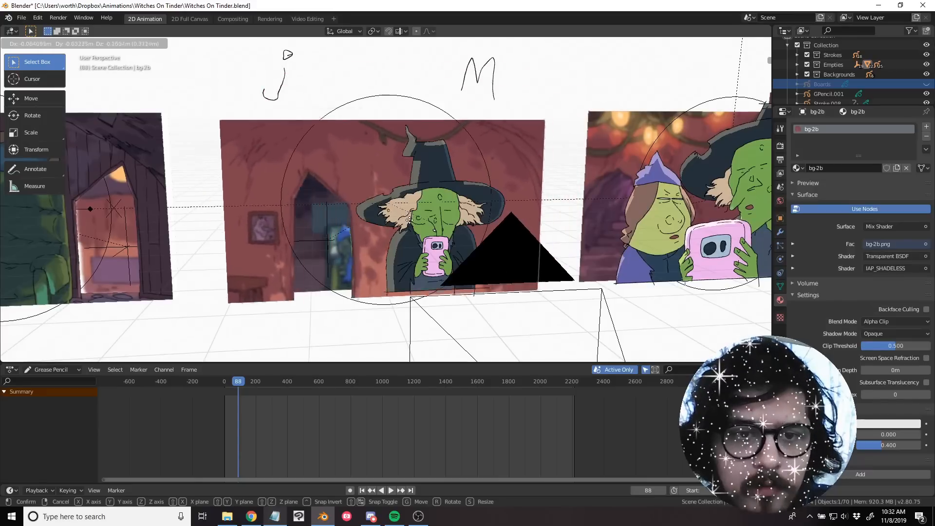
right_click(432, 227)
Select the distant blue witch strokes shot-2-mi in the doorway and examine their Rim visual effects.
scroll(320, 223, up, 2)
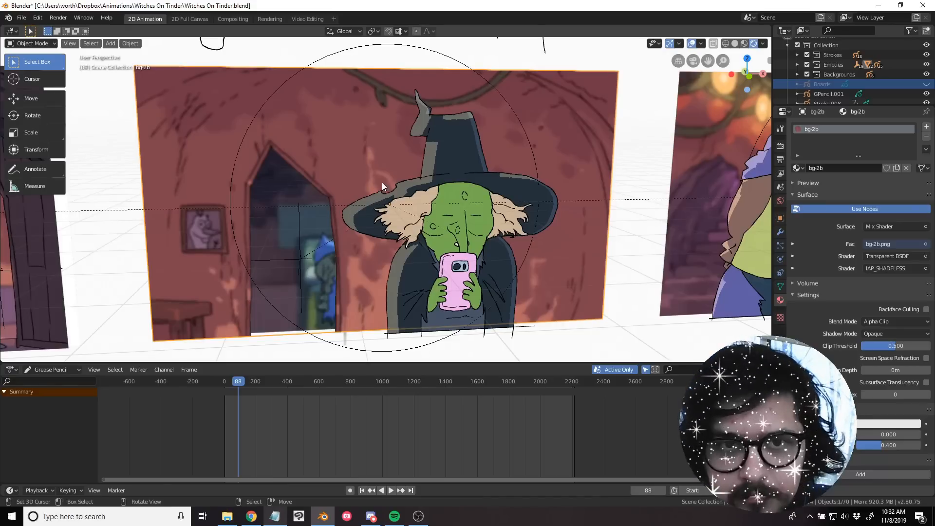
shift+middle_drag(320, 264, 438, 222)
click(439, 222)
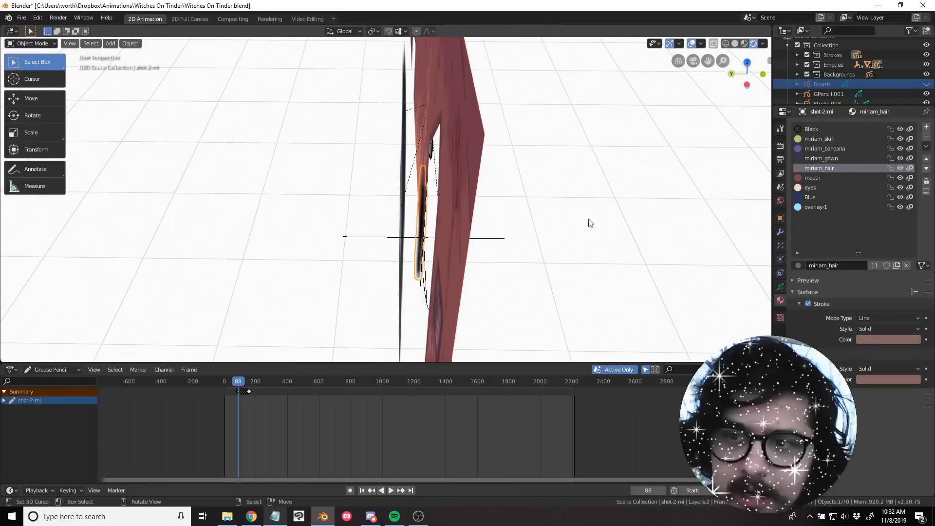
middle_drag(589, 221, 770, 258)
click(780, 246)
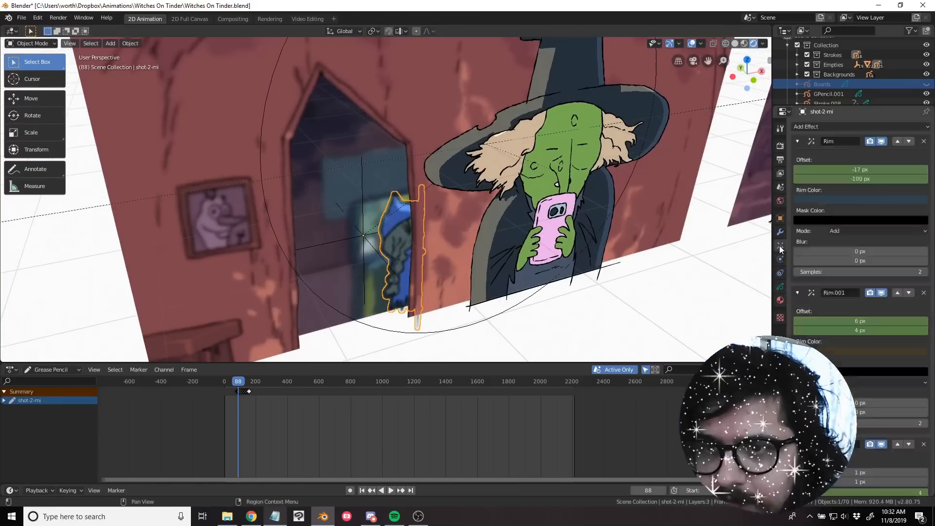
scroll(849, 303, down, 3)
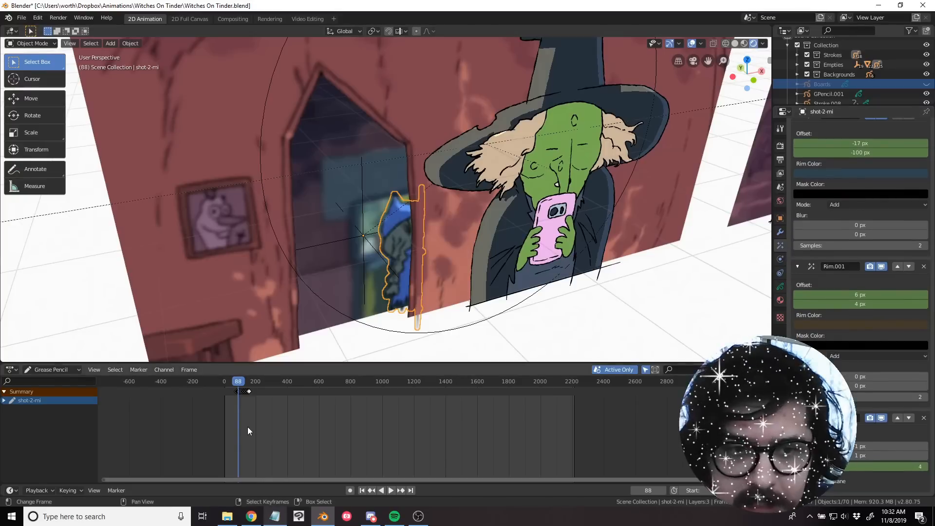
Play and scrub through the phone shot between frames 88 and 171, stopping at frame 143.
drag(247, 431, 249, 432)
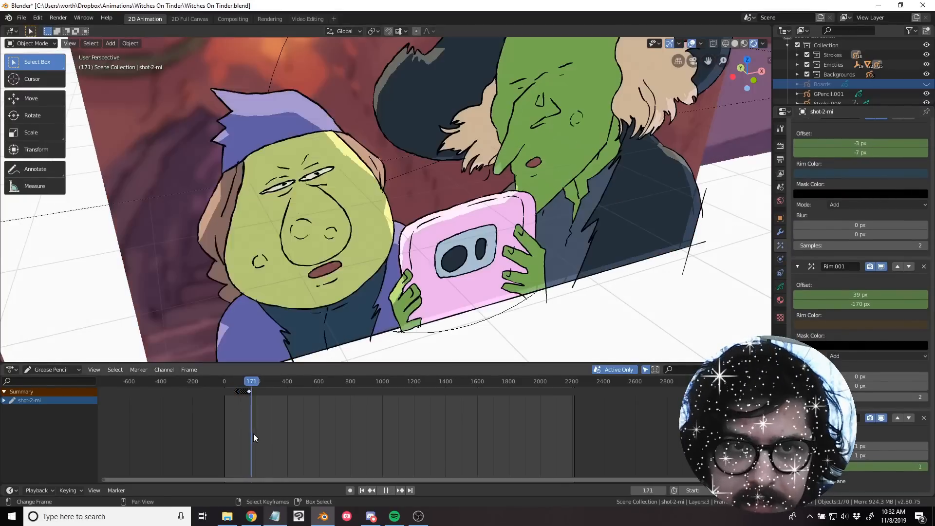
key(space)
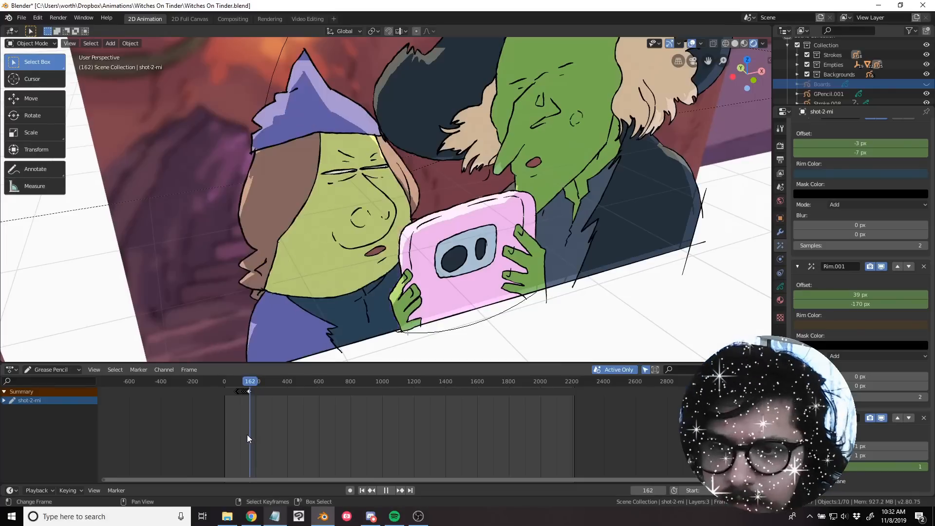
click(247, 435)
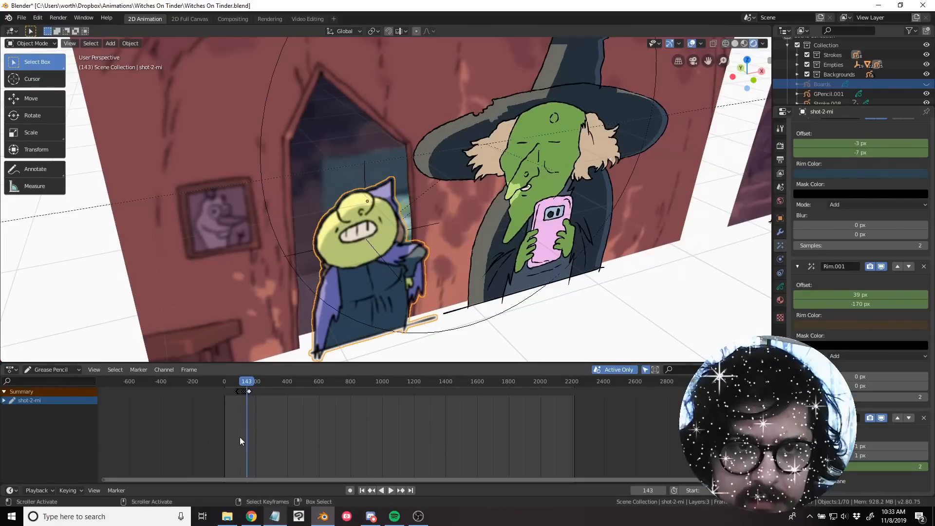
Select the doorway background layer bg-2a of the phone shot and try moving it out of the shot.
mouse_move(347, 144)
middle_down()
mouse_move(356, 215)
mouse_move(354, 158)
mouse_move(341, 142)
middle_up()
click(360, 213)
key(g)
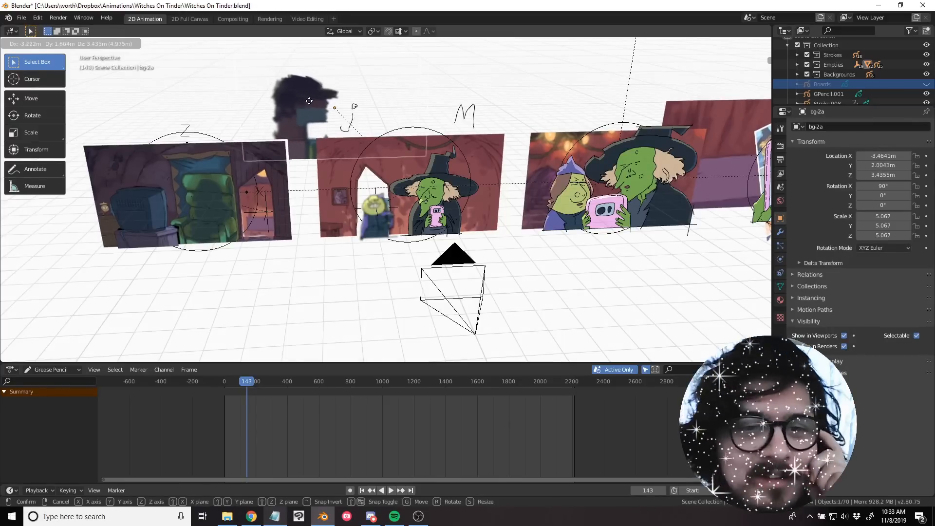
right_click(363, 205)
From behind the phone shot, select the movie plane SHREK-BG0393-0549 and scrub to frame 94 to view its footage.
scroll(378, 208, up, 6)
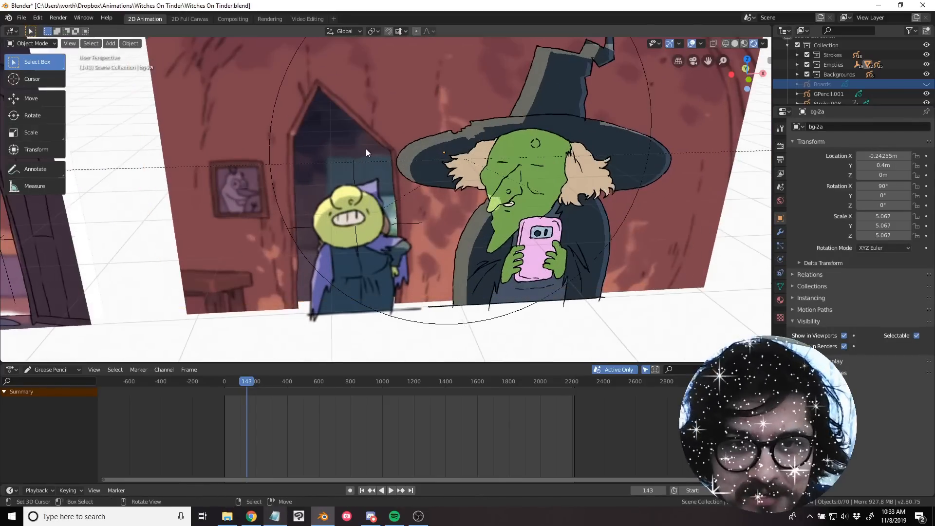
middle_drag(367, 148, 414, 211)
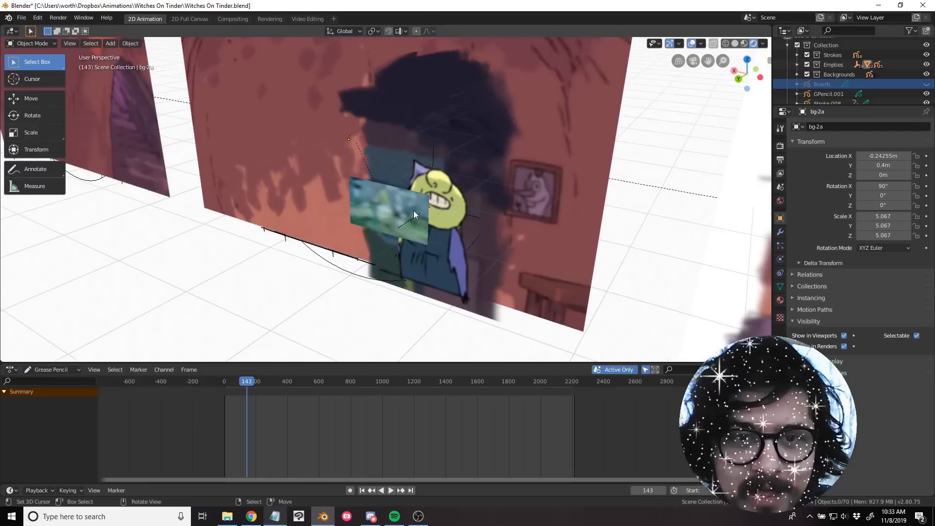
click(413, 210)
scroll(448, 206, up, 3)
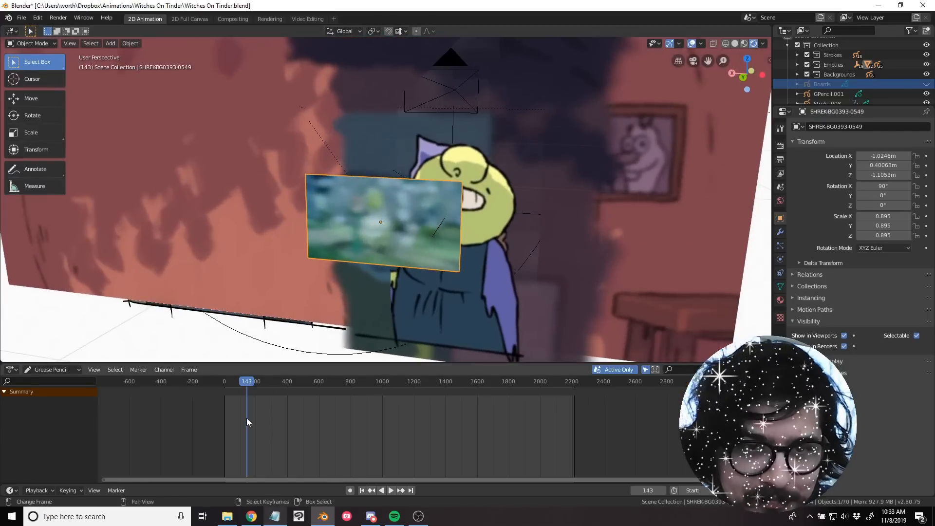
key(space)
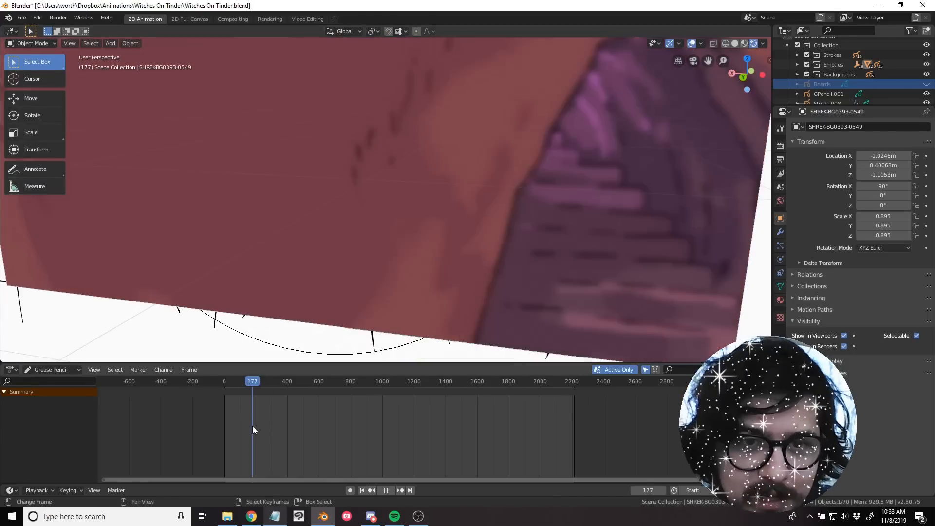
drag(253, 425, 239, 426)
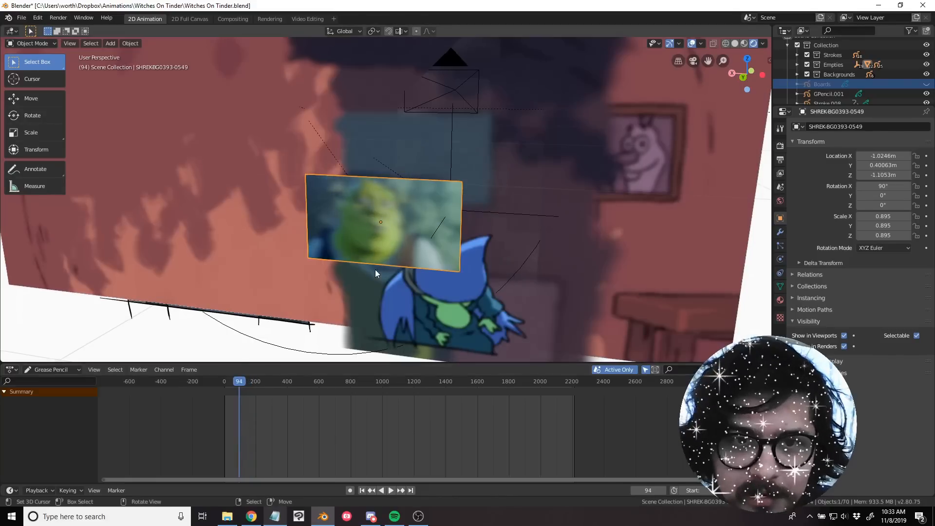
Show the movie plane's material settings and bring up the options for adding an image object, without adding one.
scroll(375, 270, up, 3)
click(780, 300)
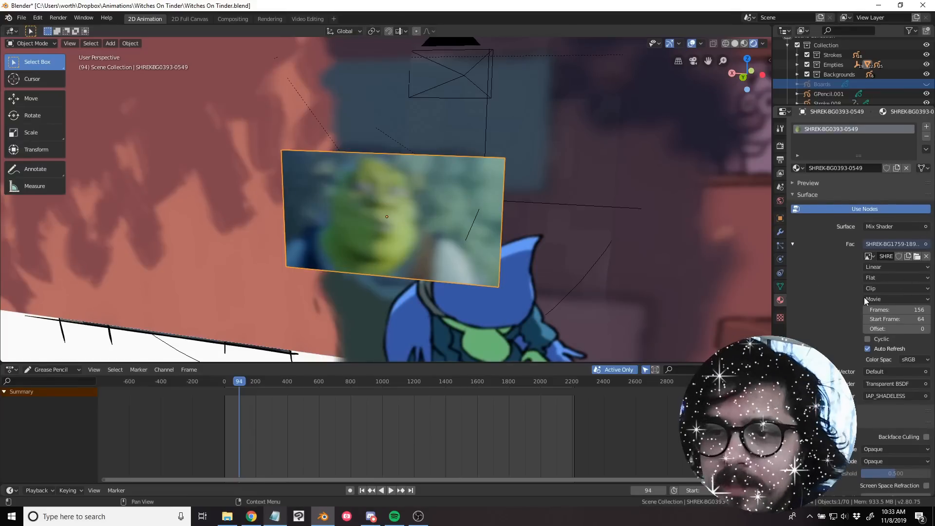
key(shift+a)
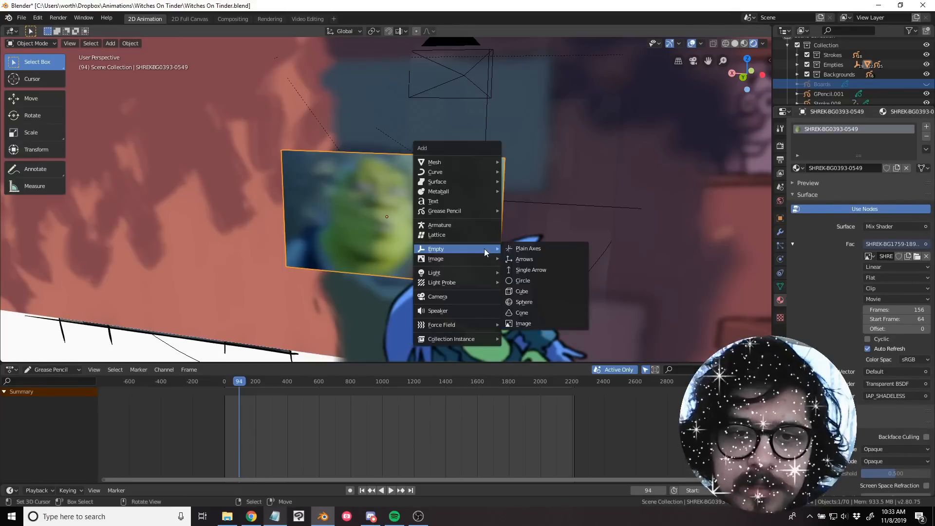
mouse_move(454, 265)
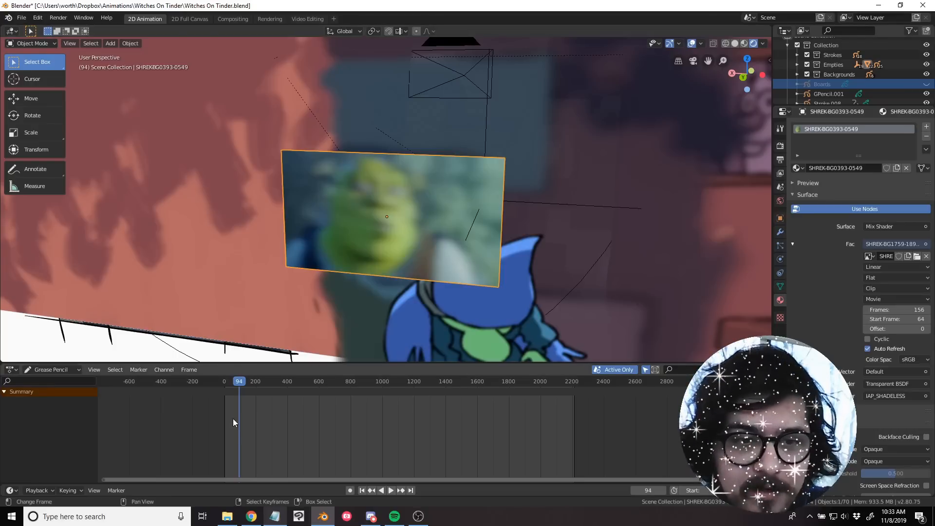
Enlarge the timeline around the movie's start and play the footage, stopping at frame 75.
scroll(234, 419, up, 6)
middle_drag(243, 423, 408, 439)
scroll(273, 438, up, 6)
middle_drag(195, 443, 309, 455)
scroll(307, 453, up, 10)
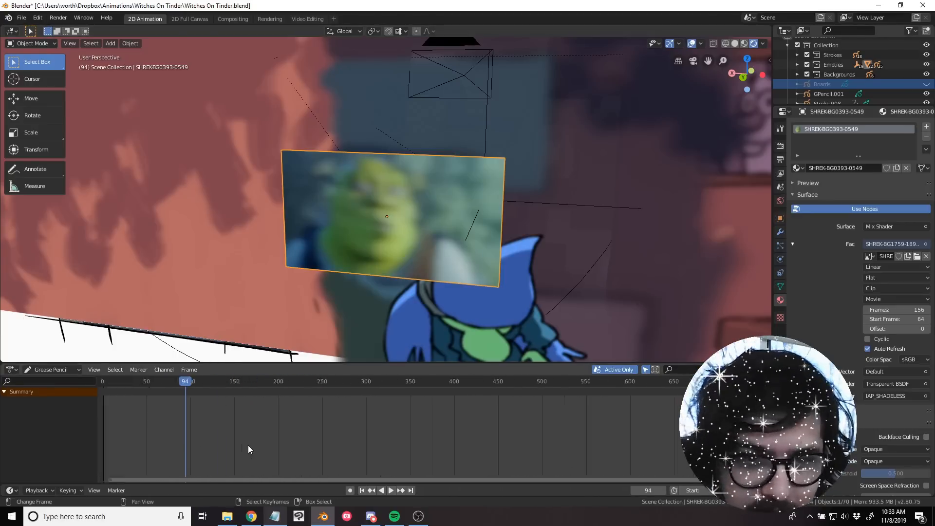
middle_drag(249, 445, 388, 448)
click(309, 440)
key(space)
click(306, 442)
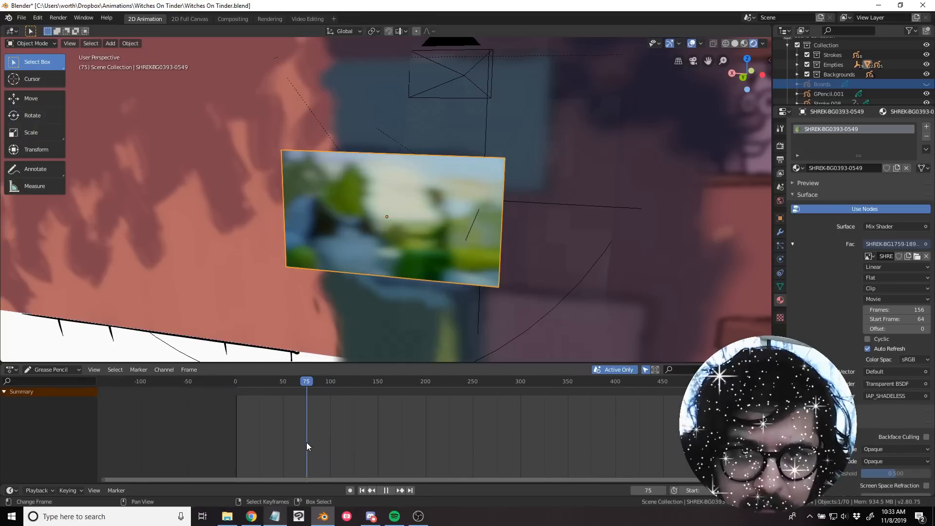
key(space)
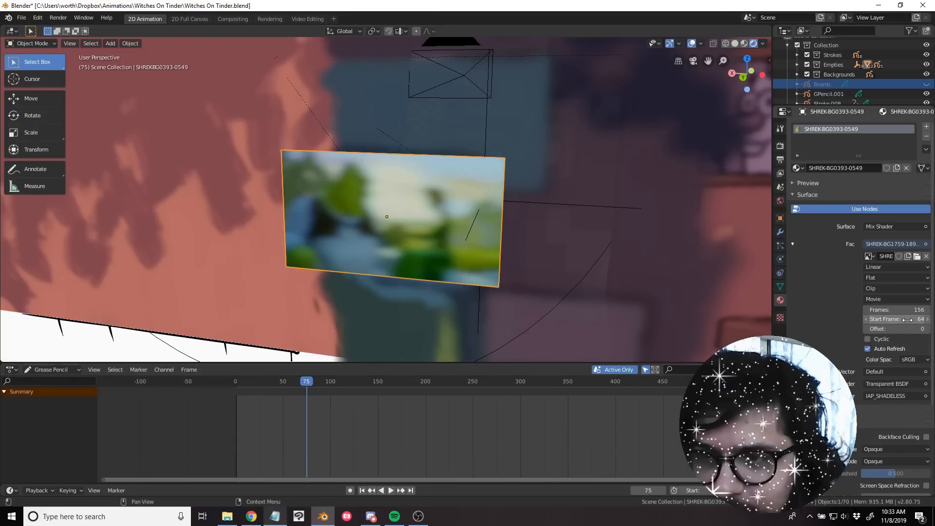
View the movie plane through the camera and examine its movie texture settings, including Start Frame and Auto Refresh.
key(KP_0)
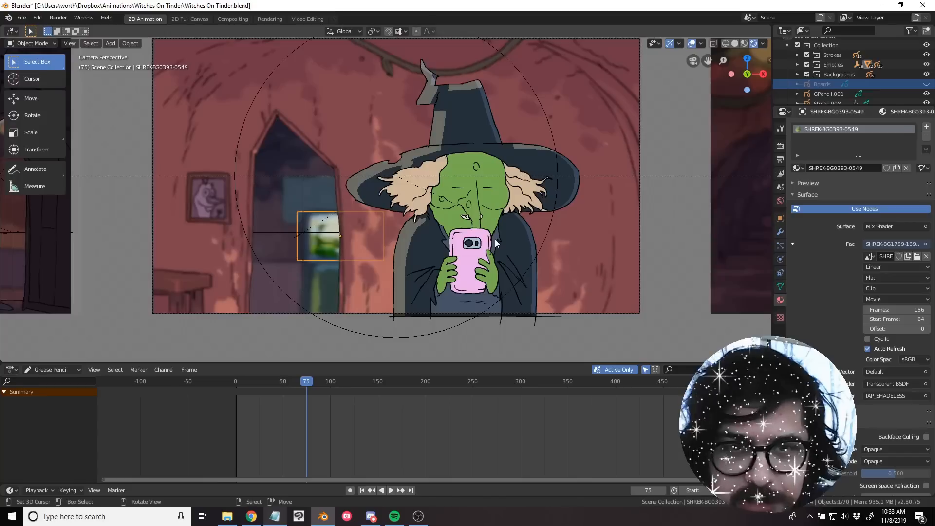
scroll(285, 200, up, 5)
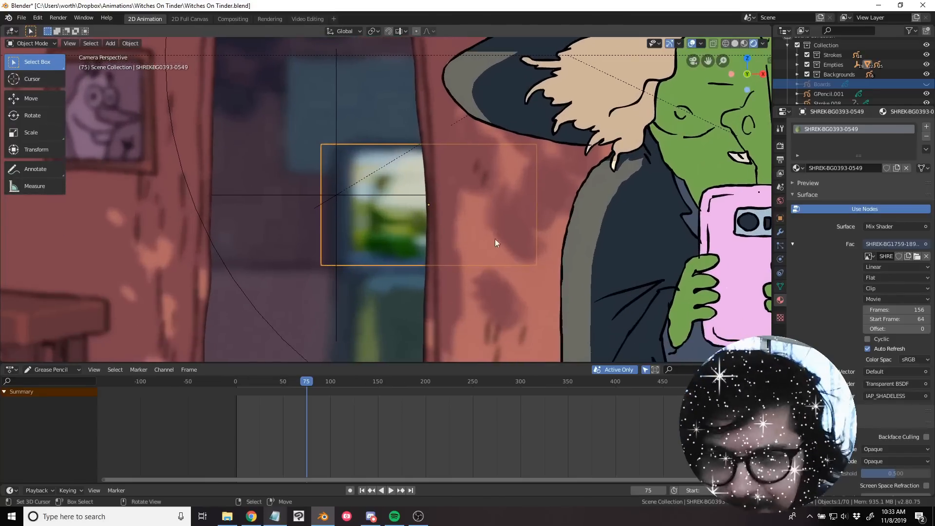
scroll(908, 318, down, 1)
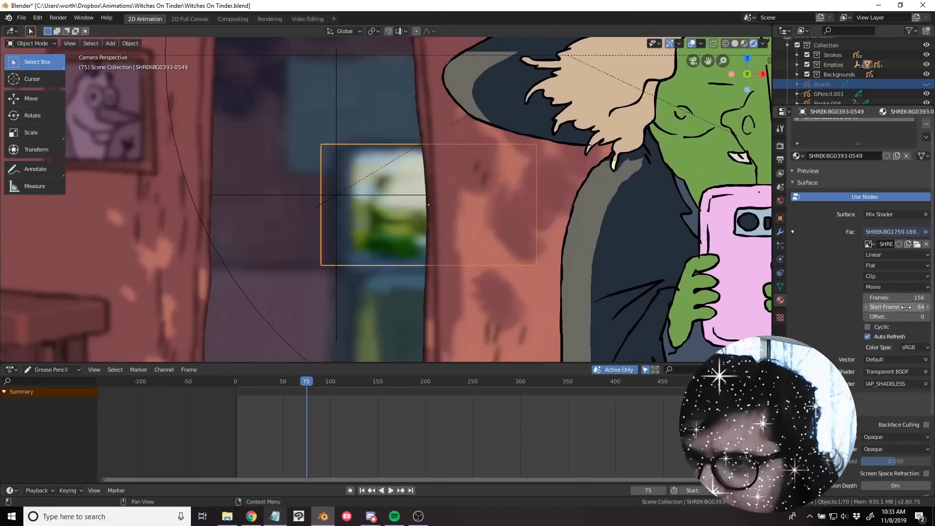
click(793, 232)
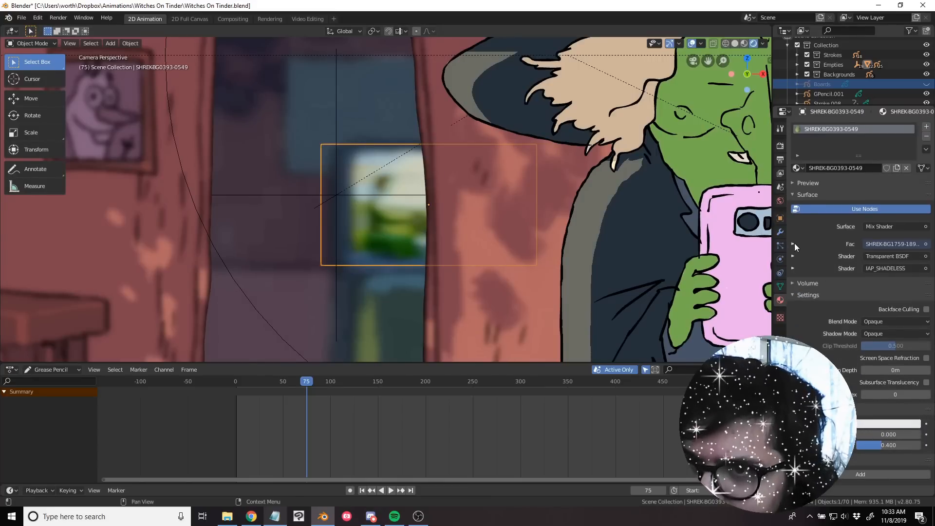
click(793, 244)
scroll(794, 244, down, 2)
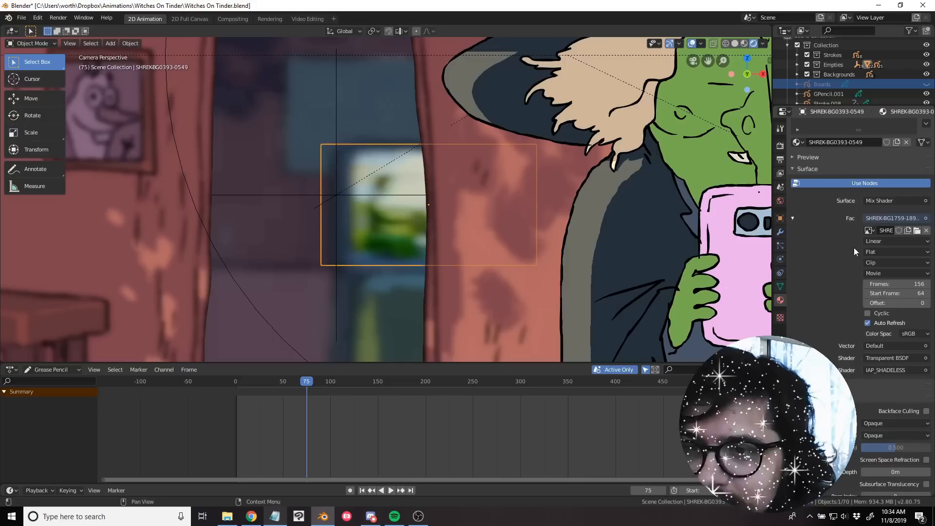
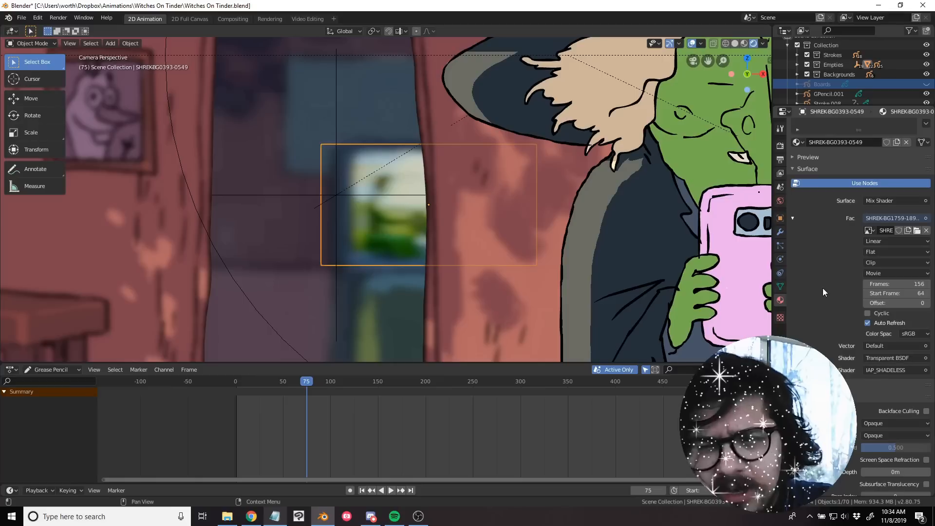
click(868, 324)
click(868, 324)
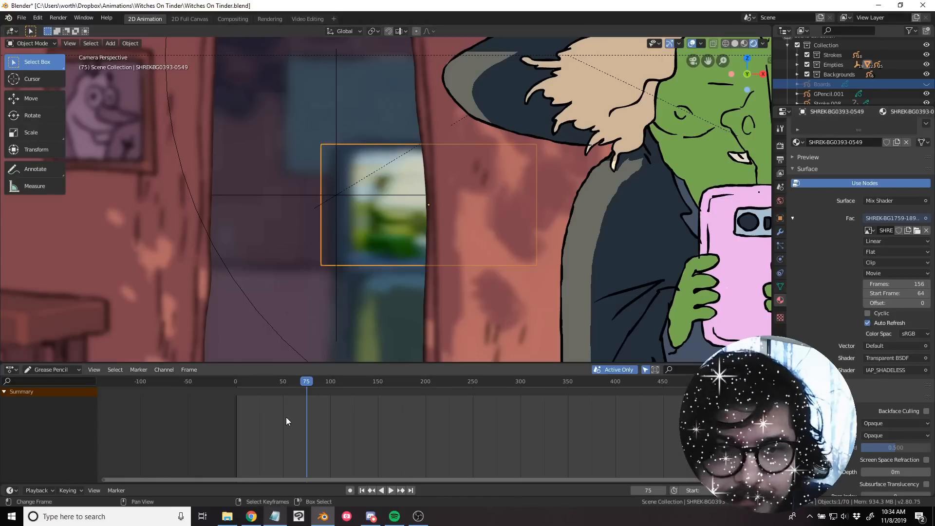
At frame 403, orbit around the cage shot and select the caged-carrier witch's strokes Stroke.006, followed by the background bg-6.
key(space)
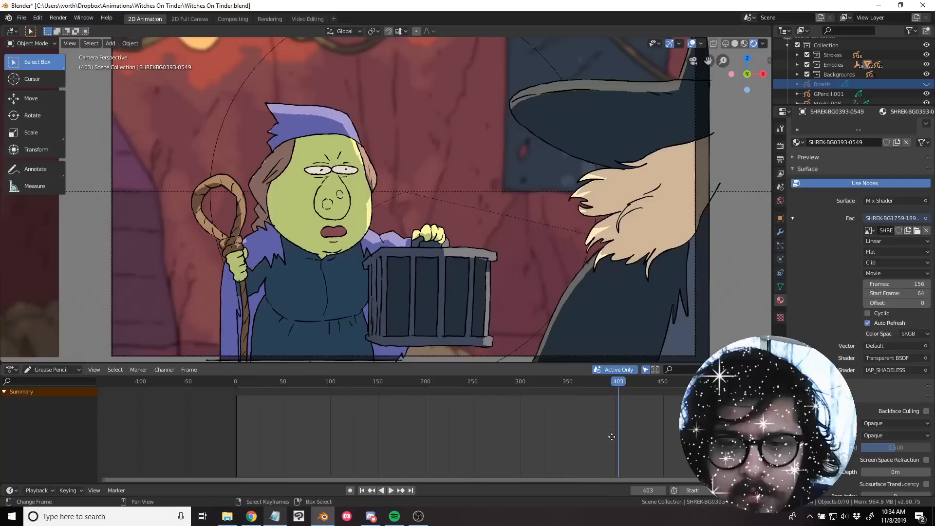
scroll(381, 163, down, 3)
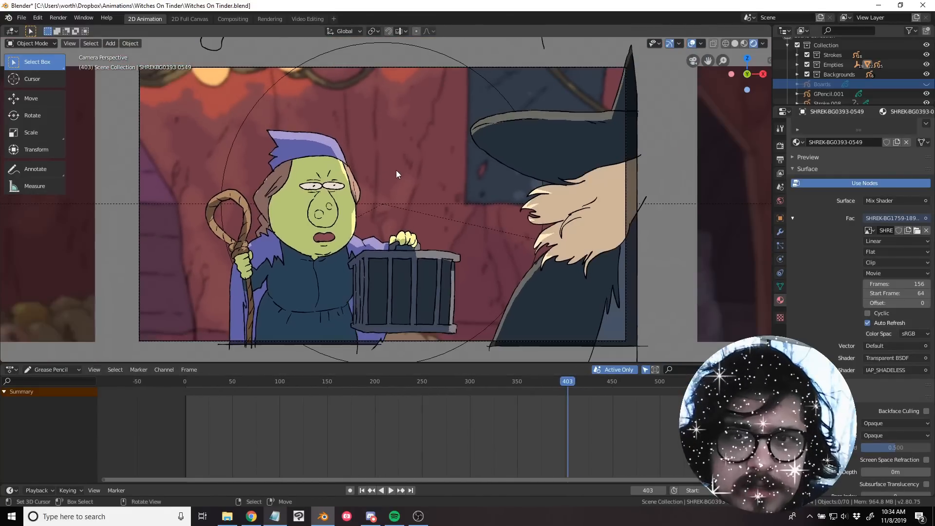
middle_drag(397, 171, 476, 198)
click(475, 198)
click(366, 248)
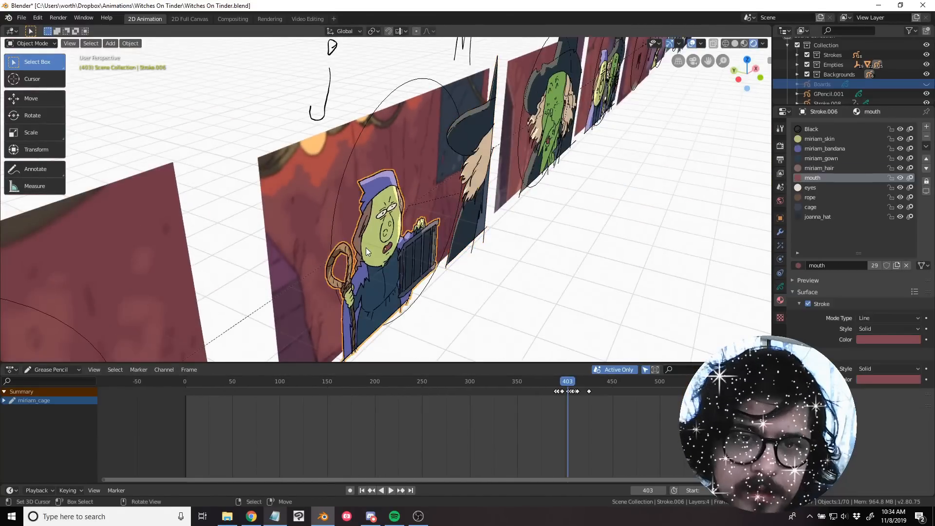
mouse_move(366, 248)
middle_down()
mouse_move(340, 210)
mouse_move(343, 192)
middle_up()
click(363, 195)
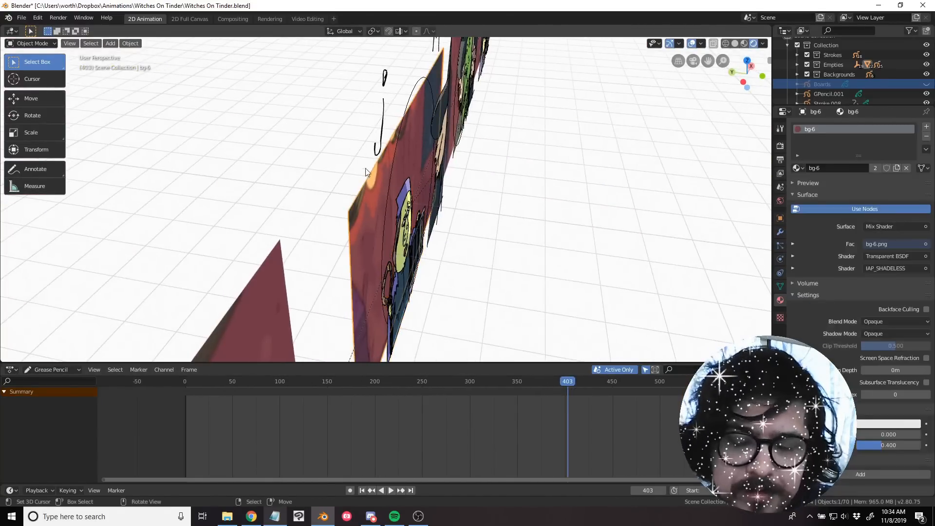
Play the camera view on to frame 460, inspect that shot from the side and pick the background behind the two witches.
key(KP_0)
middle_drag(544, 413, 417, 438)
click(425, 443)
key(space)
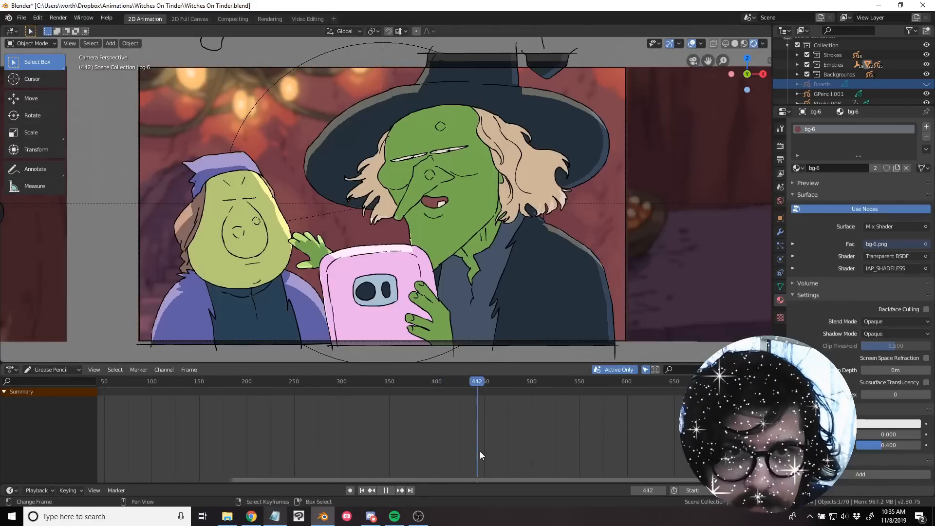
key(space)
middle_drag(321, 205, 251, 157)
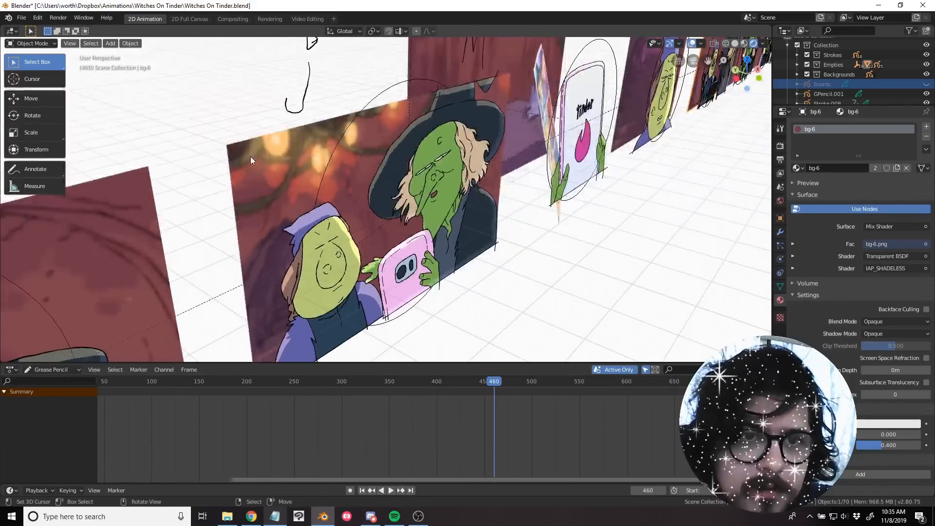
click(251, 157)
key(KP_0)
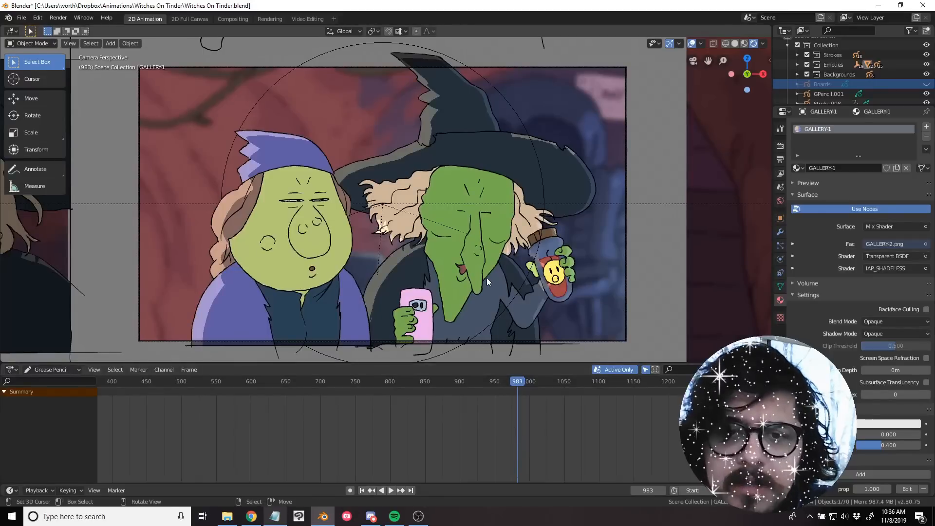
At frame 983, select the jar-holding witch's strokes Stroke.009 and make the miriam_specs material active.
scroll(497, 278, up, 2)
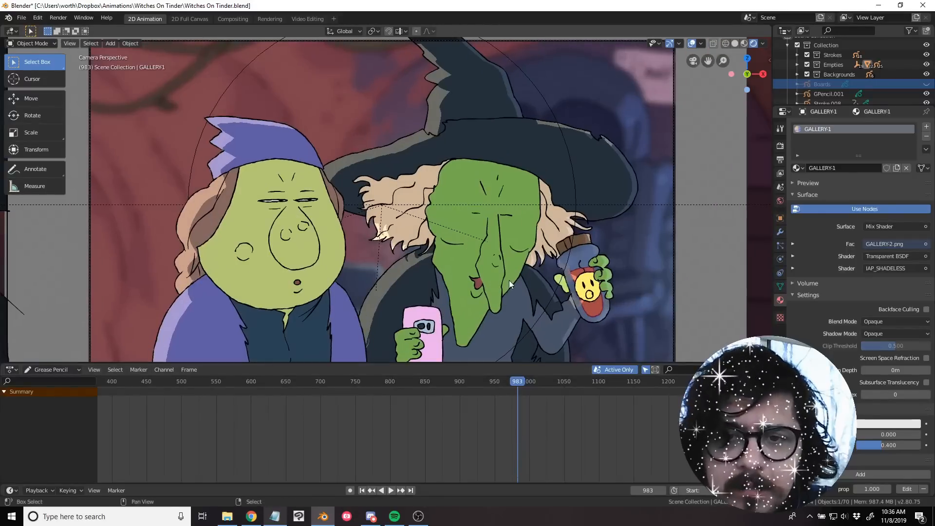
scroll(510, 280, up, 4)
click(467, 242)
scroll(459, 234, up, 2)
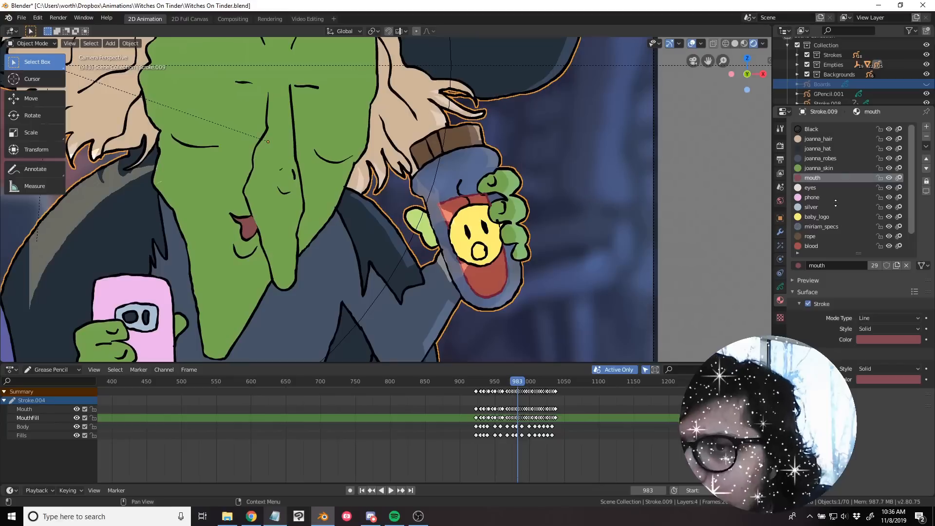
scroll(836, 202, down, 2)
click(815, 209)
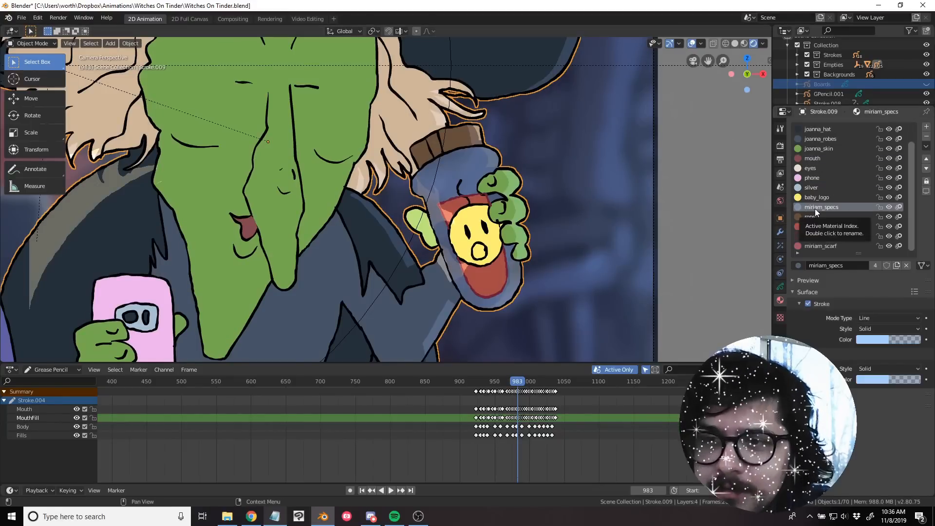
Examine the miriam_specs material's colour on the glass jar and scrub through the shot's animation.
scroll(291, 231, down, 3)
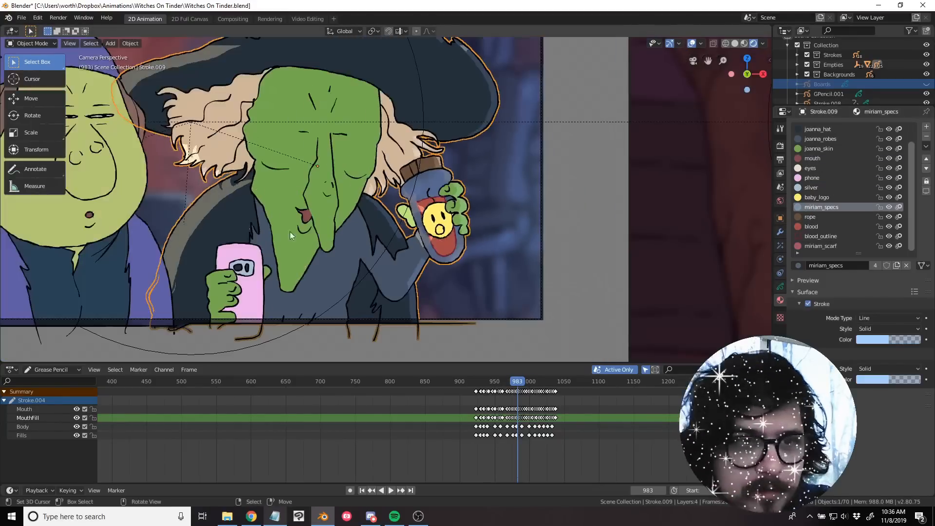
scroll(390, 254, up, 3)
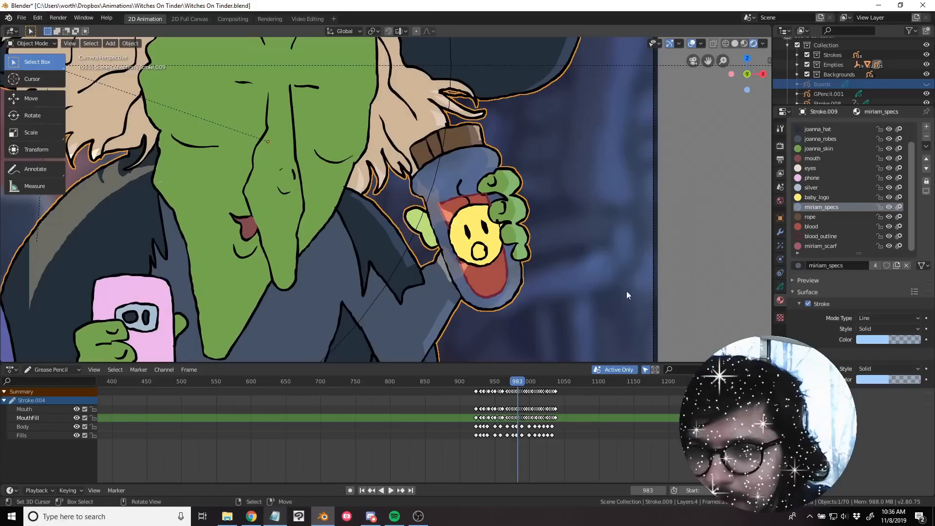
click(873, 381)
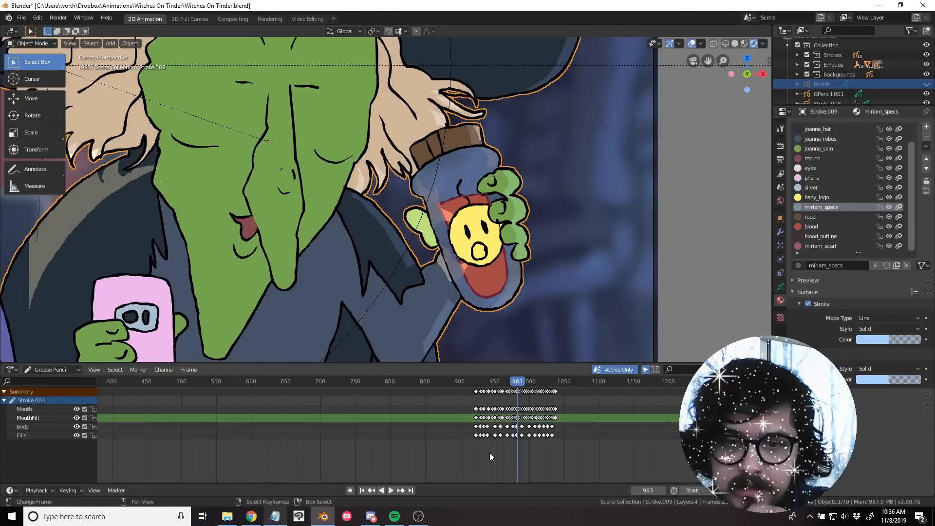
mouse_move(508, 458)
mouse_down()
mouse_move(486, 462)
mouse_move(548, 457)
mouse_up()
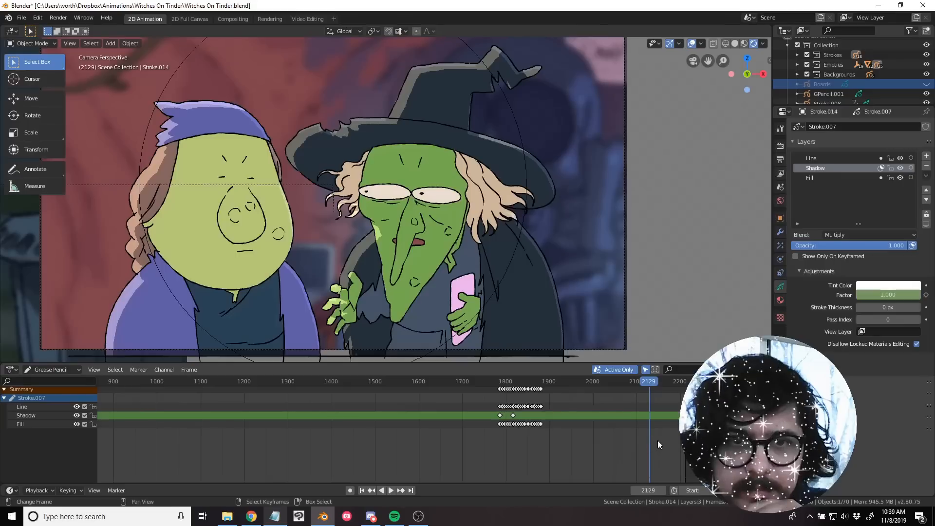
Scrub and play the two-witch shot up to frame 2125 and view the whole camera frame.
drag(659, 444, 648, 446)
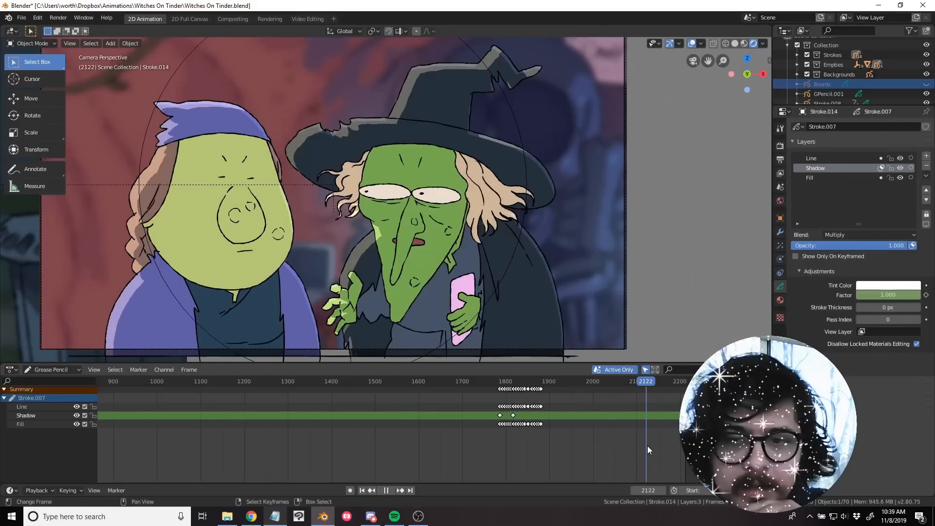
scroll(328, 217, down, 1)
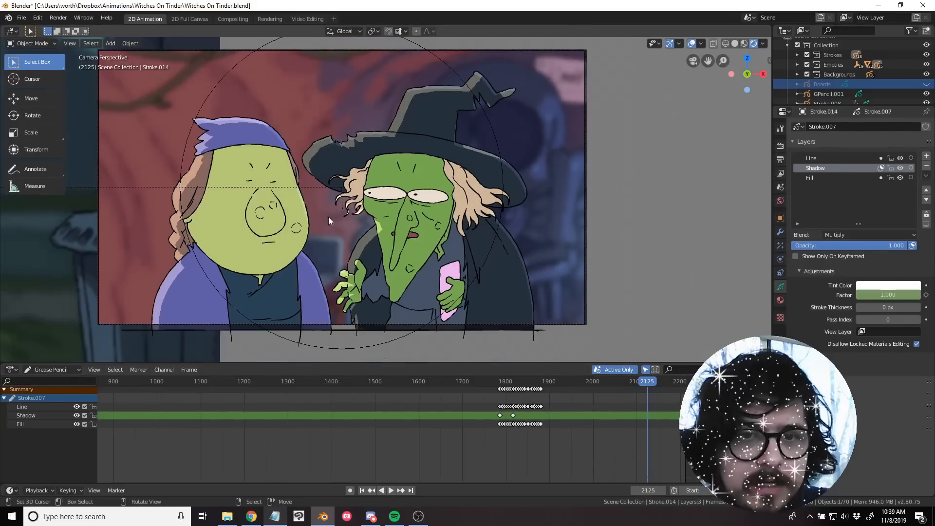
scroll(408, 217, up, 3)
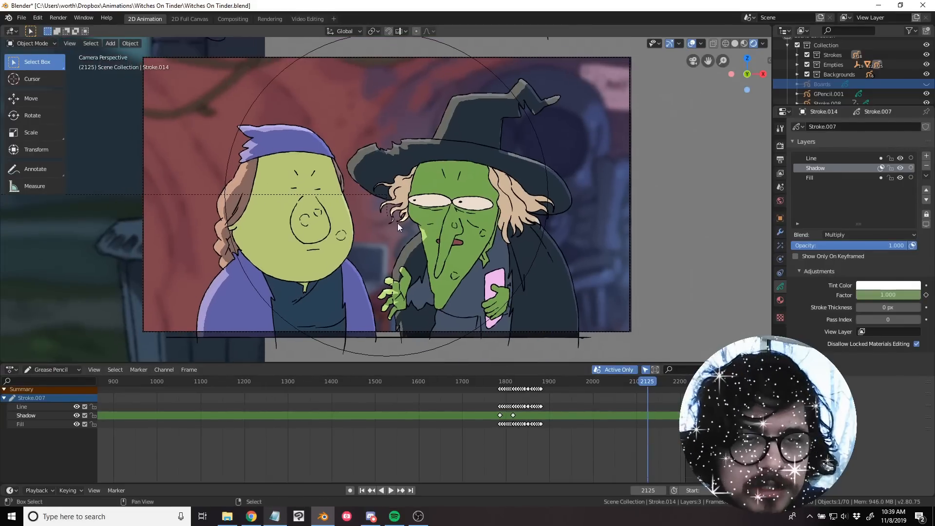